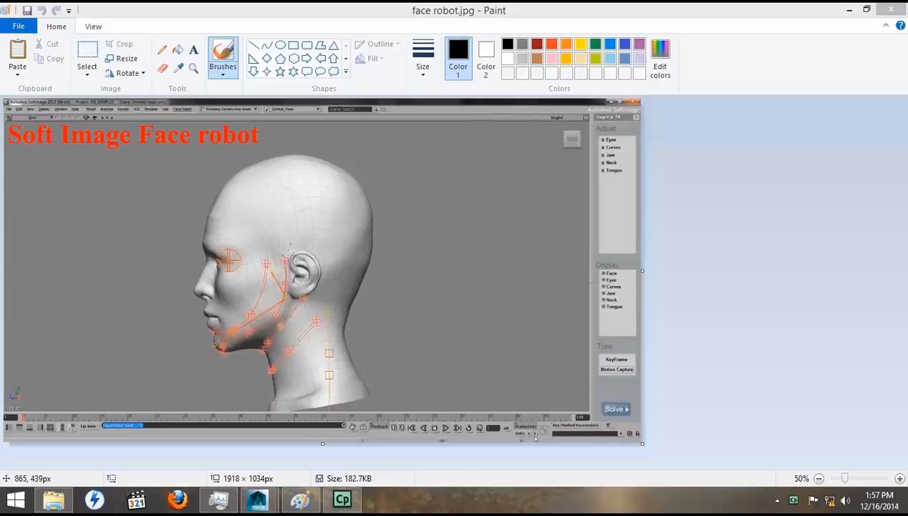
- Draw freehand arrows toward the eye and ear-side controls and a line along the jaw on the Face Robot image, and pick dark red
{"action": "left_click_drag", "start_coordinate": [242, 250], "coordinate": [260, 221]}
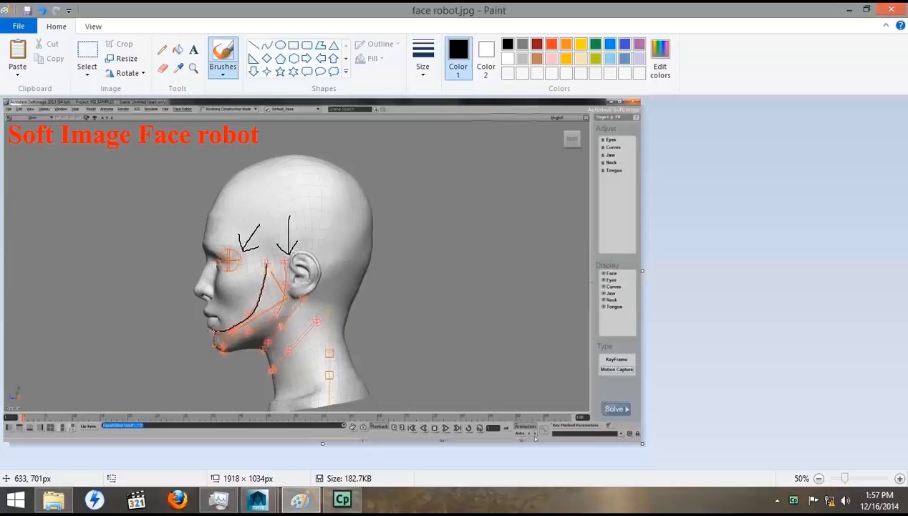
{"action": "left_click", "coordinate": [537, 44]}
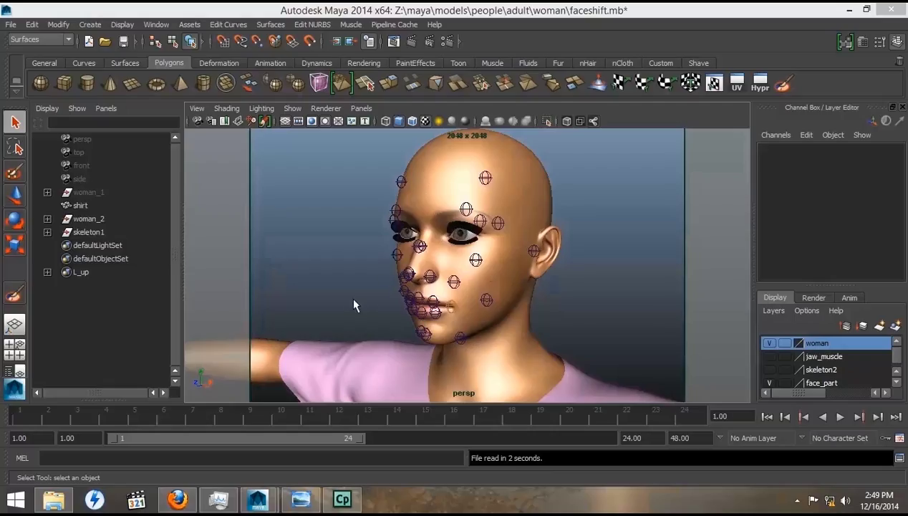
- Switch to Maya and make the woman's face mesh a live surface
{"action": "left_click_drag", "start_coordinate": [354, 304], "coordinate": [448, 325], "text": "alt"}
{"action": "right_click_drag", "start_coordinate": [386, 328], "coordinate": [433, 335], "text": "alt"}
{"action": "left_click", "coordinate": [545, 210]}
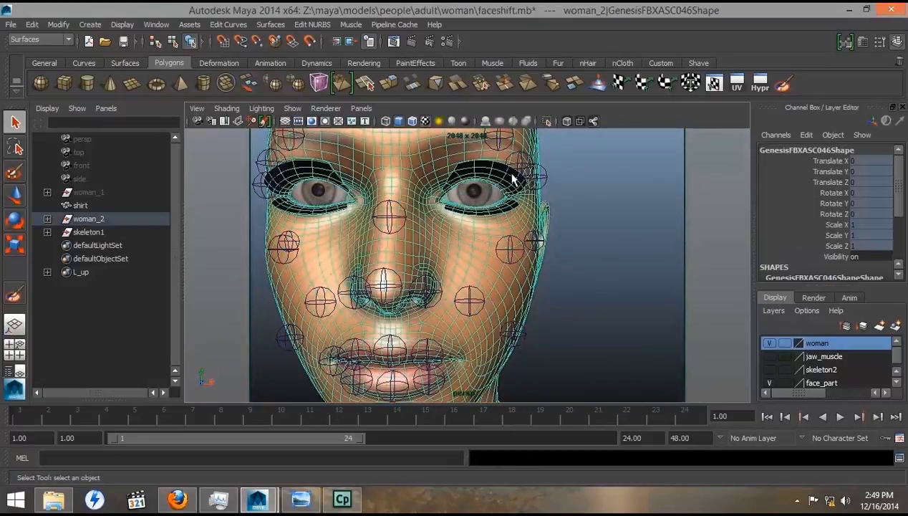
{"action": "left_click", "coordinate": [310, 41]}
{"action": "right_click_drag", "start_coordinate": [304, 268], "coordinate": [331, 290], "text": "alt"}
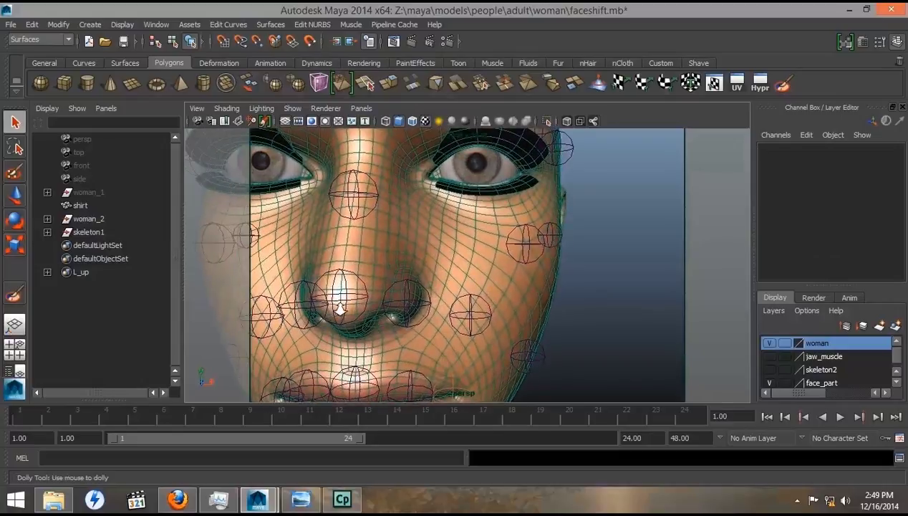
- Reset the CV Curve Tool to its default settings and draw a cubic curve across the upper lip between the mouth corners
{"action": "middle_click_drag", "start_coordinate": [258, 354], "coordinate": [329, 252], "text": "alt"}
{"action": "right_click_drag", "start_coordinate": [328, 252], "coordinate": [401, 269], "text": "alt"}
{"action": "left_click", "coordinate": [91, 25]}
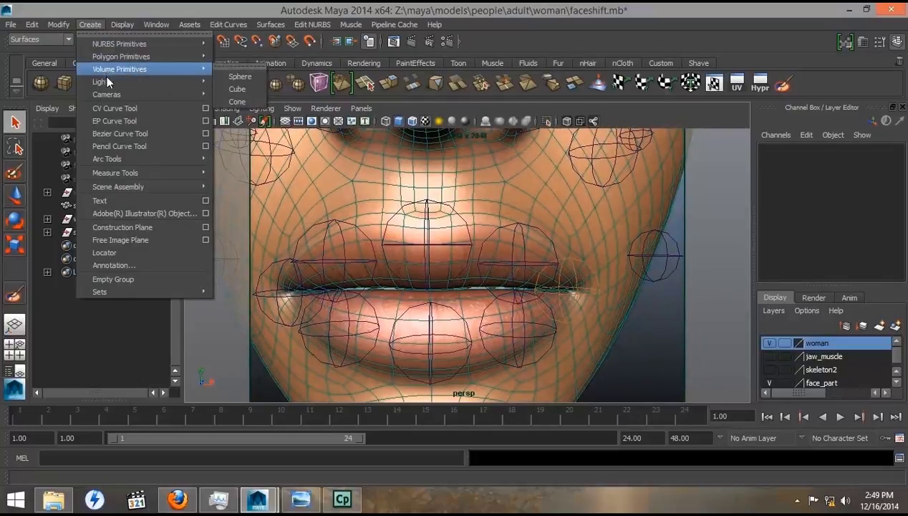
{"action": "left_click", "coordinate": [205, 109]}
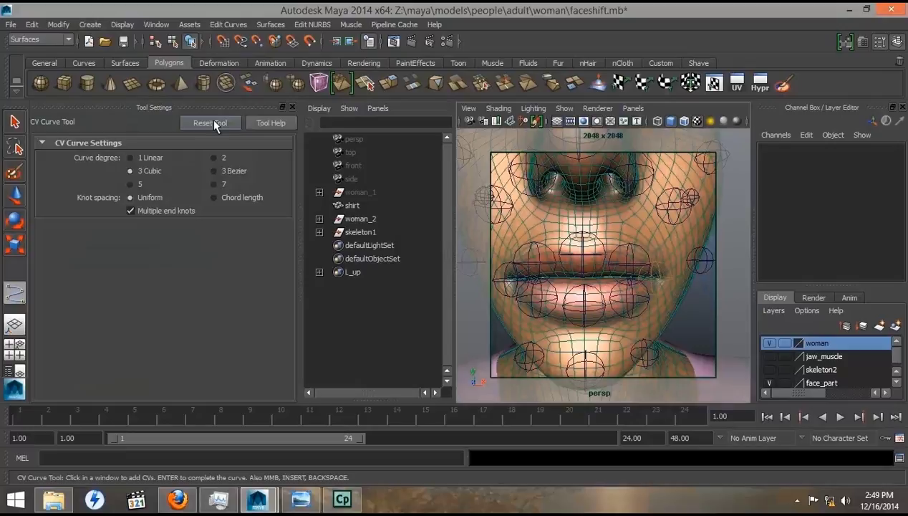
{"action": "left_click", "coordinate": [291, 107]}
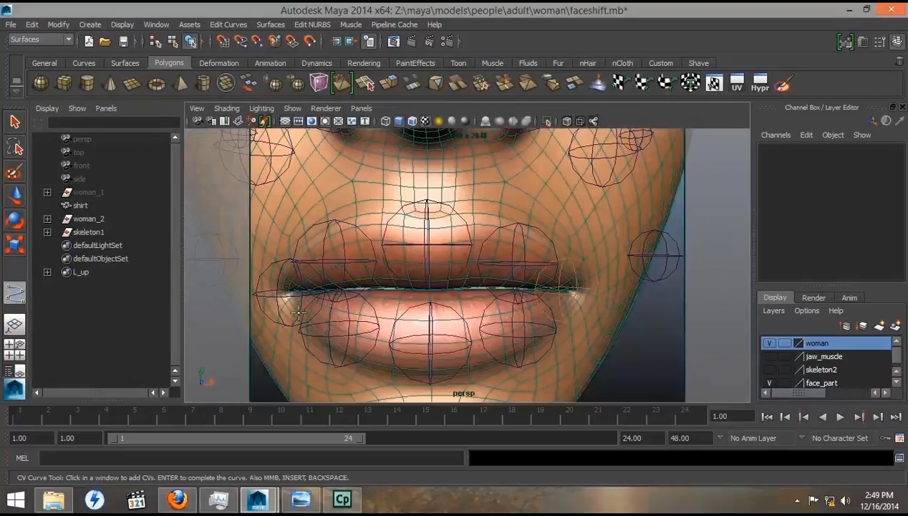
{"action": "left_click", "coordinate": [286, 288]}
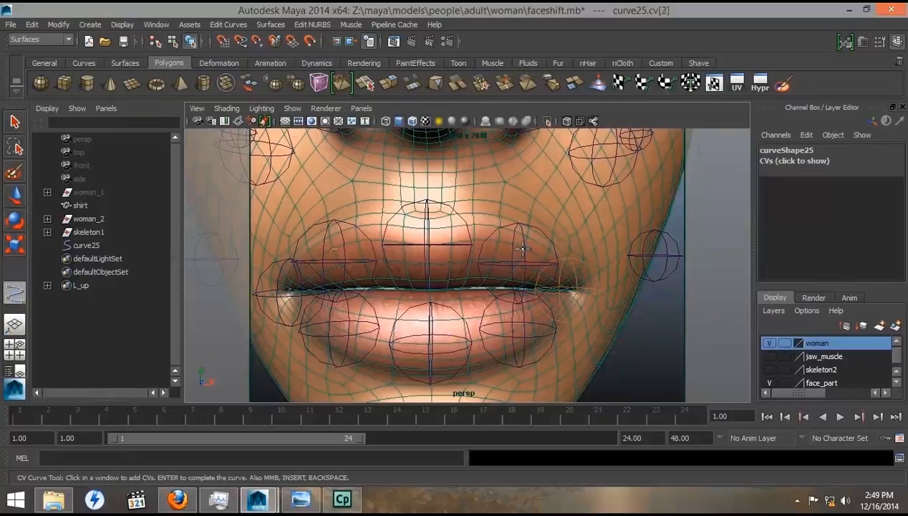
{"action": "left_click", "coordinate": [523, 249]}
{"action": "key", "text": "Return"}
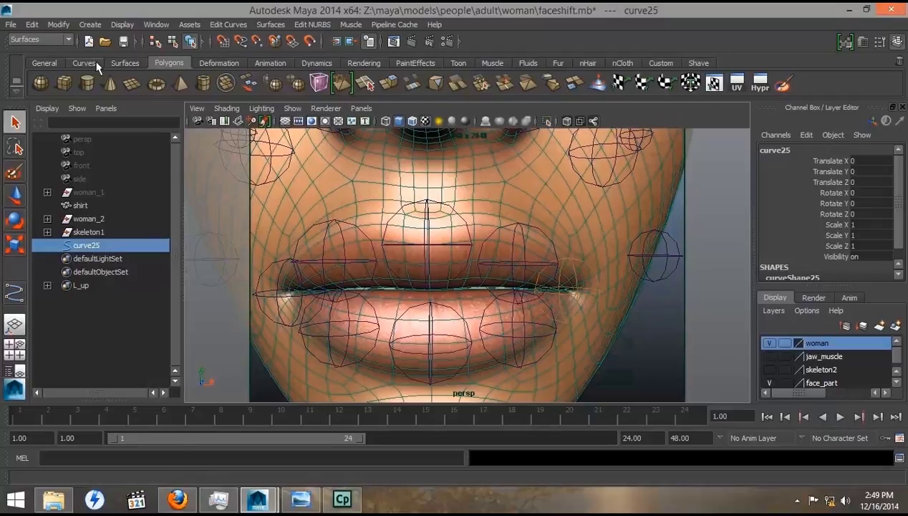
- Center the lip curve's pivot and move the curve forward off the lip by about 0.039 in Z
{"action": "left_click", "coordinate": [64, 25]}
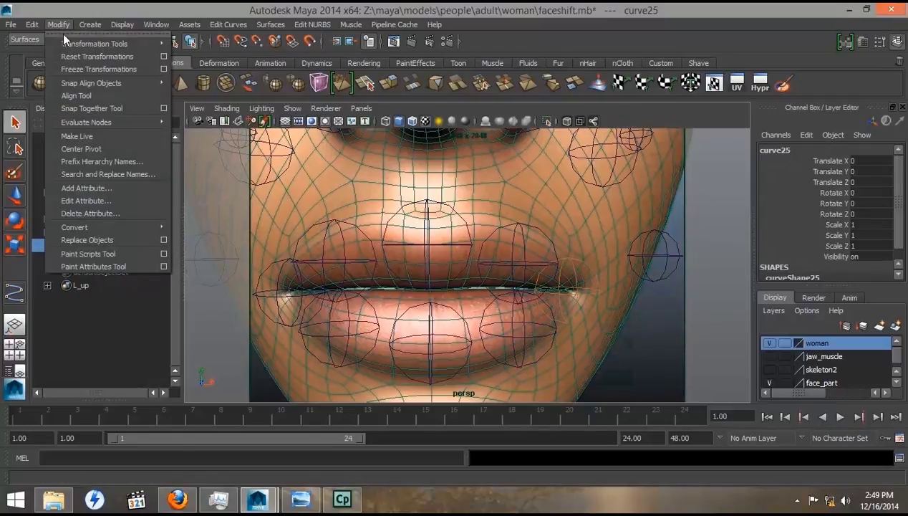
{"action": "left_click", "coordinate": [85, 147]}
{"action": "left_click_drag", "start_coordinate": [405, 287], "coordinate": [370, 299], "text": "alt"}
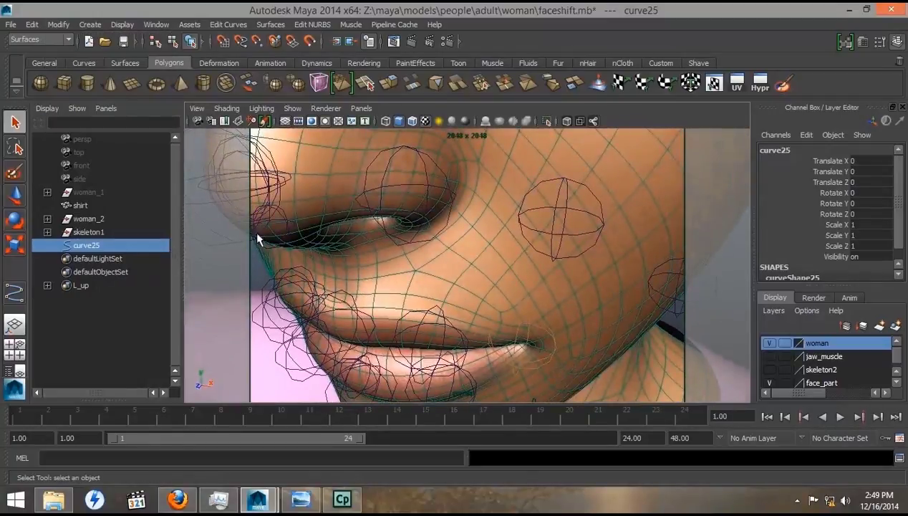
{"action": "left_click", "coordinate": [15, 193]}
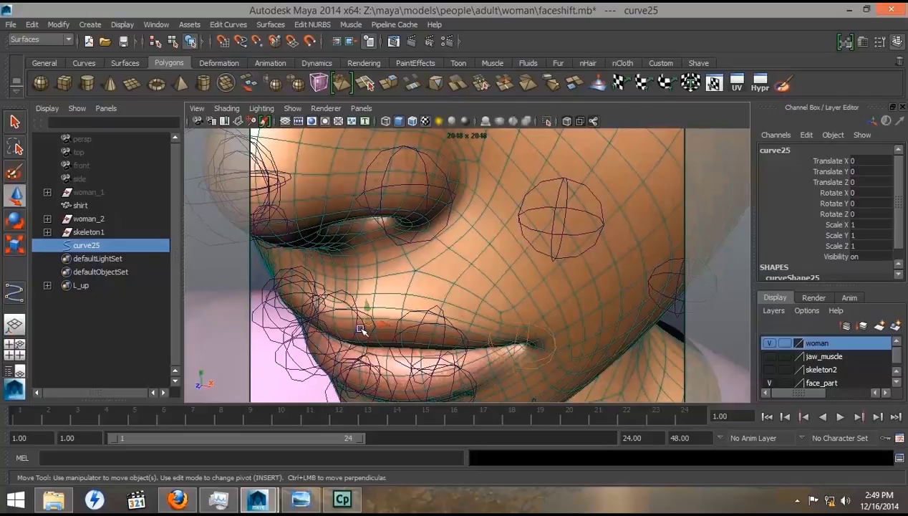
{"action": "left_click_drag", "start_coordinate": [360, 329], "coordinate": [348, 354]}
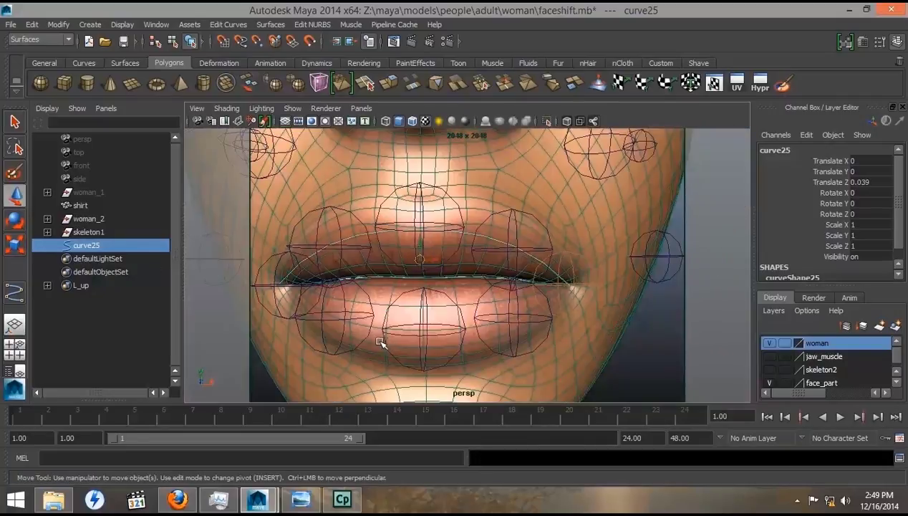
- Create a cluster for every control point of the upper lip curve with Cluster Curve
{"action": "key", "text": "f"}
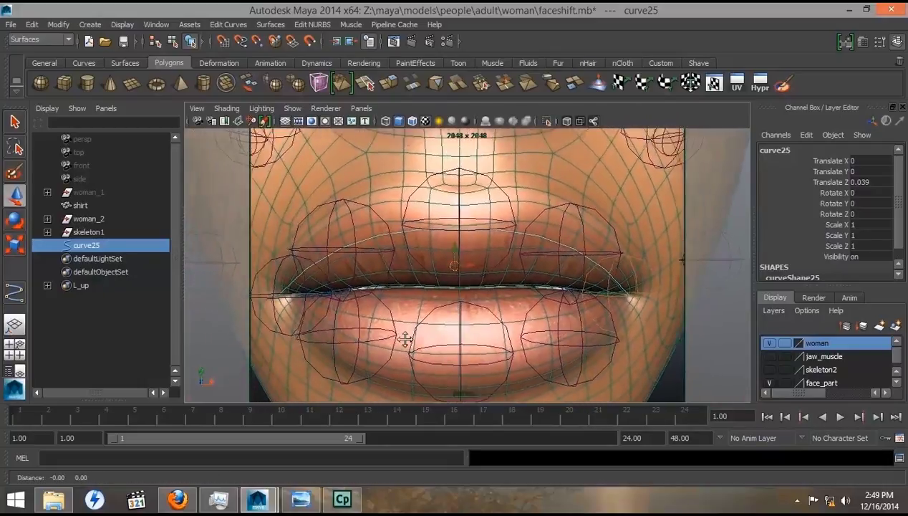
{"action": "left_click", "coordinate": [72, 40]}
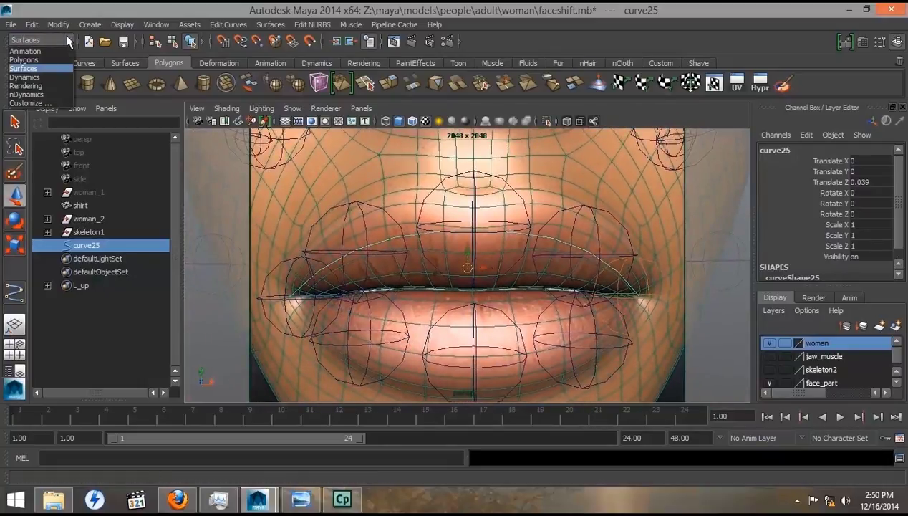
{"action": "left_click", "coordinate": [54, 65]}
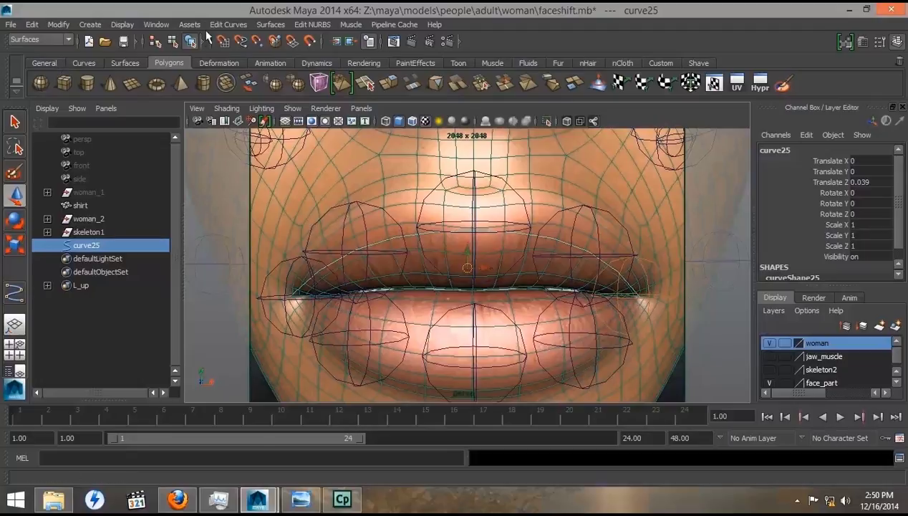
{"action": "left_click", "coordinate": [228, 24]}
{"action": "mouse_move", "coordinate": [250, 332]}
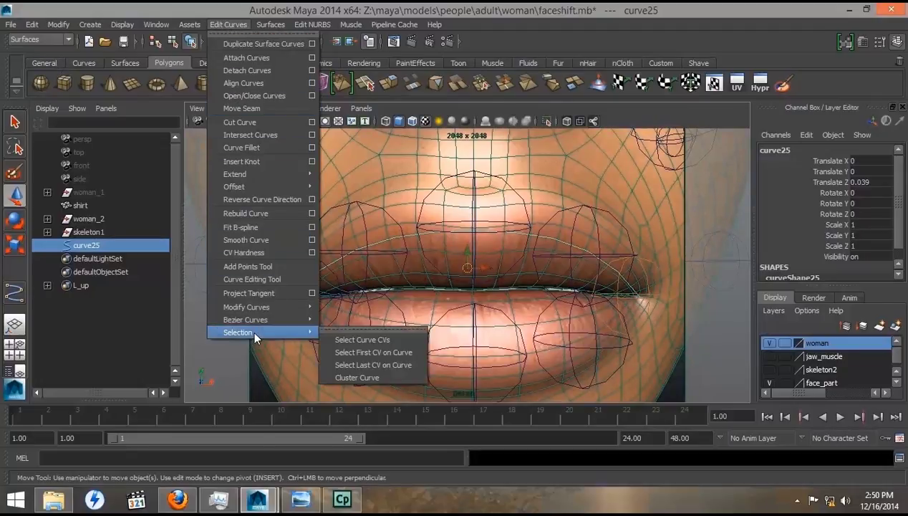
{"action": "left_click", "coordinate": [348, 374]}
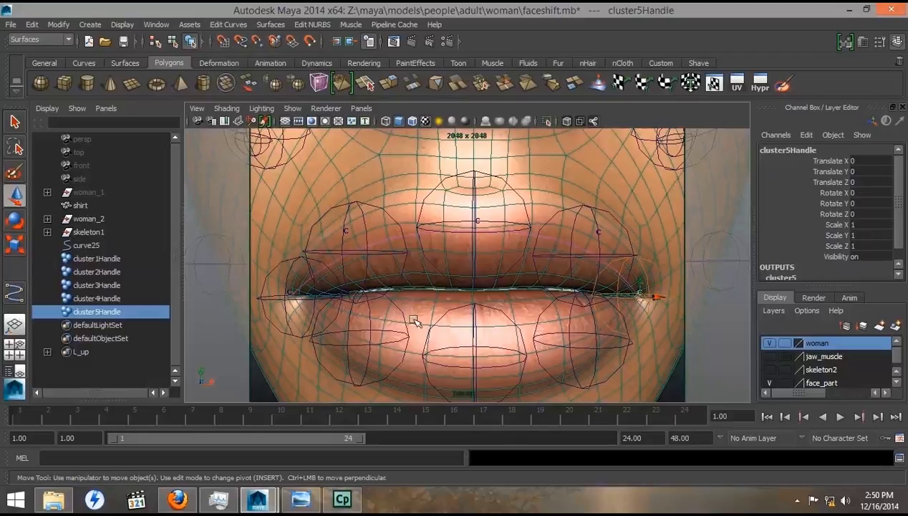
- Parent the LLipUpperBend joint to cluster4Handle
{"action": "scroll", "coordinate": [399, 318], "scroll_direction": "up", "scroll_amount": 5}
{"action": "scroll", "coordinate": [399, 318], "scroll_direction": "up", "scroll_amount": 3}
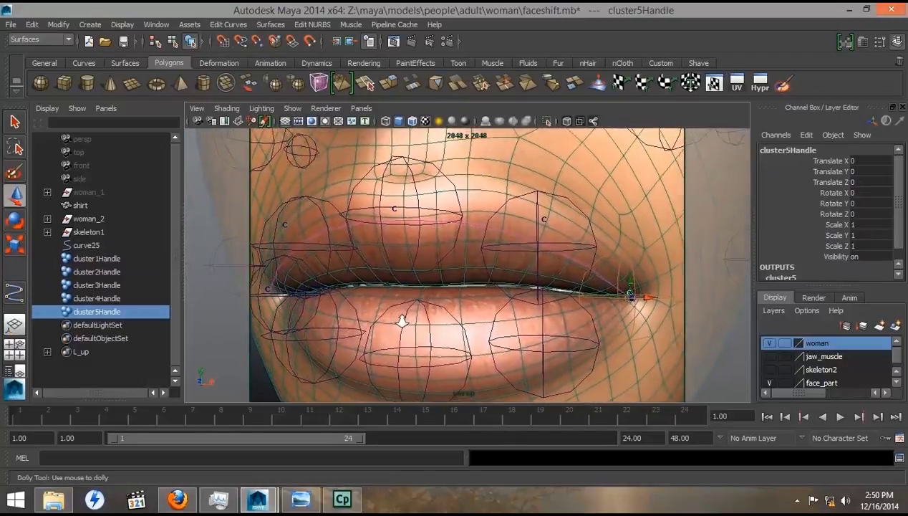
{"action": "key", "text": "w"}
{"action": "left_click", "coordinate": [542, 204]}
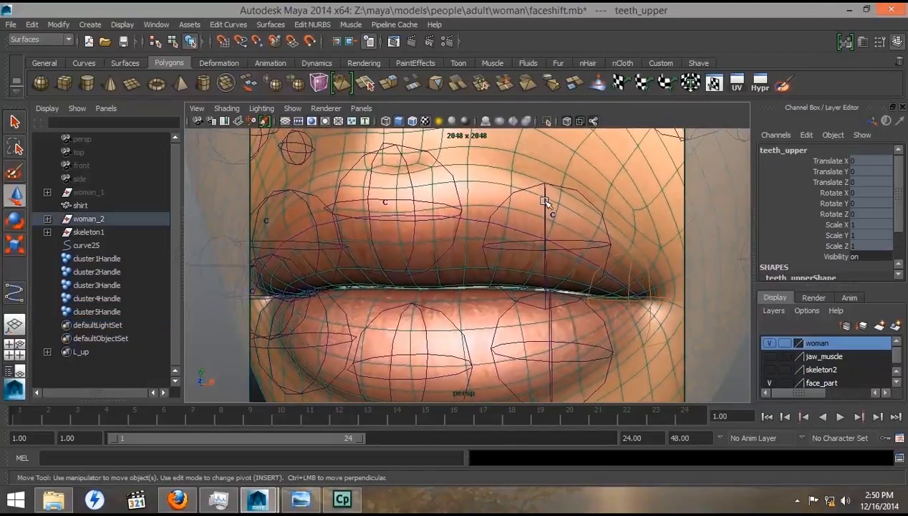
{"action": "left_click", "coordinate": [542, 203]}
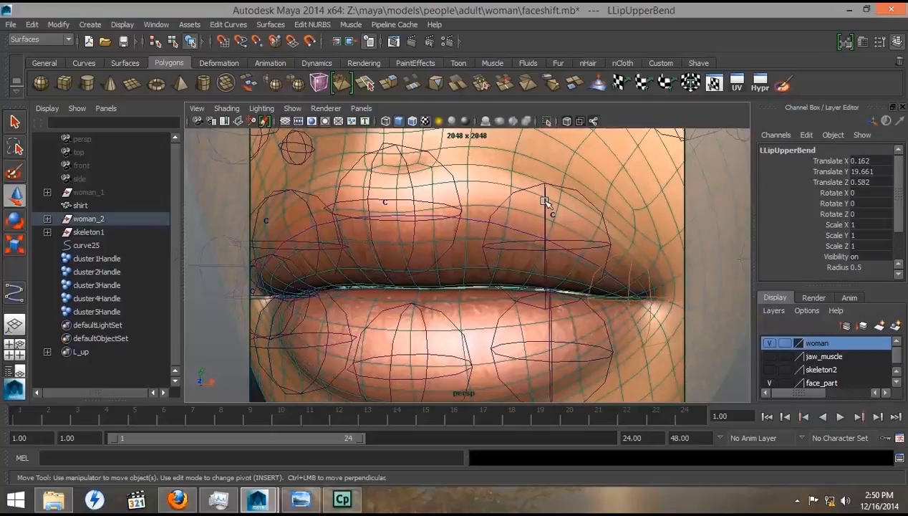
{"action": "left_click", "coordinate": [99, 299]}
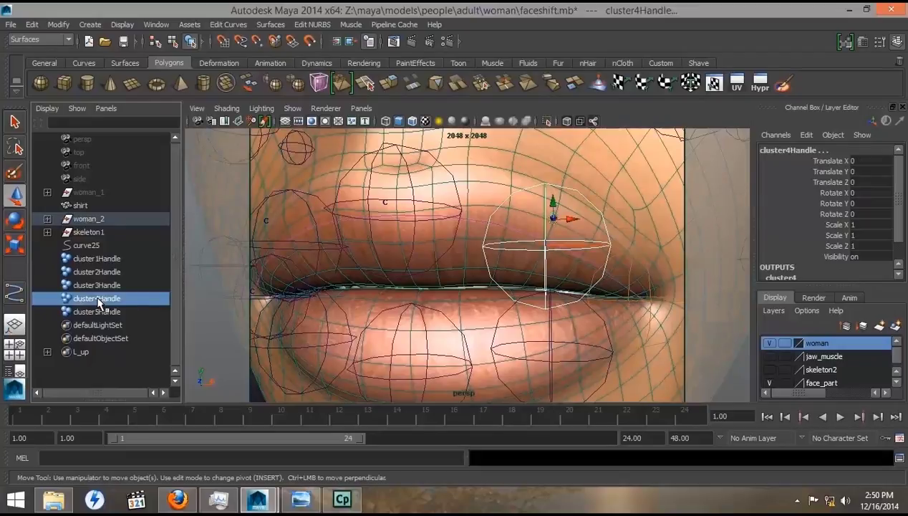
{"action": "key", "text": "p"}
- Parent the UpperLip joint at the middle of the lip to cluster3Handle
{"action": "left_click", "coordinate": [368, 175]}
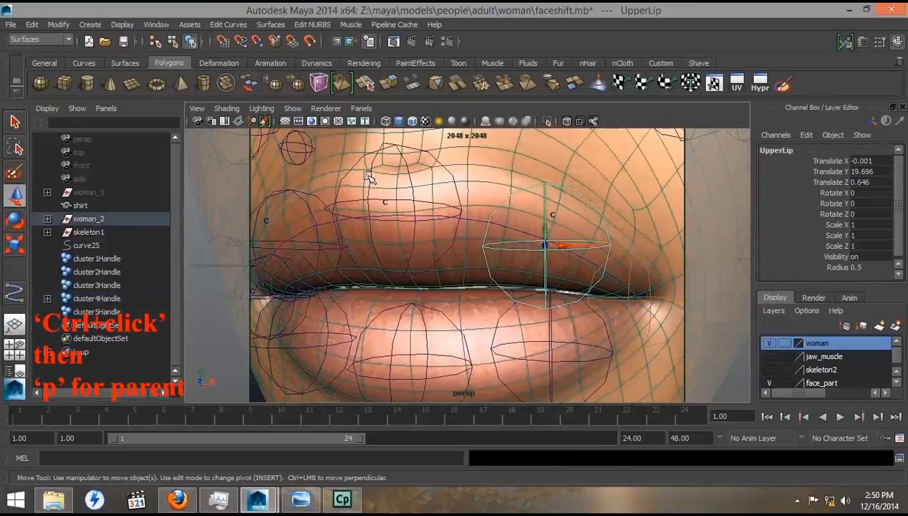
{"action": "left_click", "coordinate": [98, 287]}
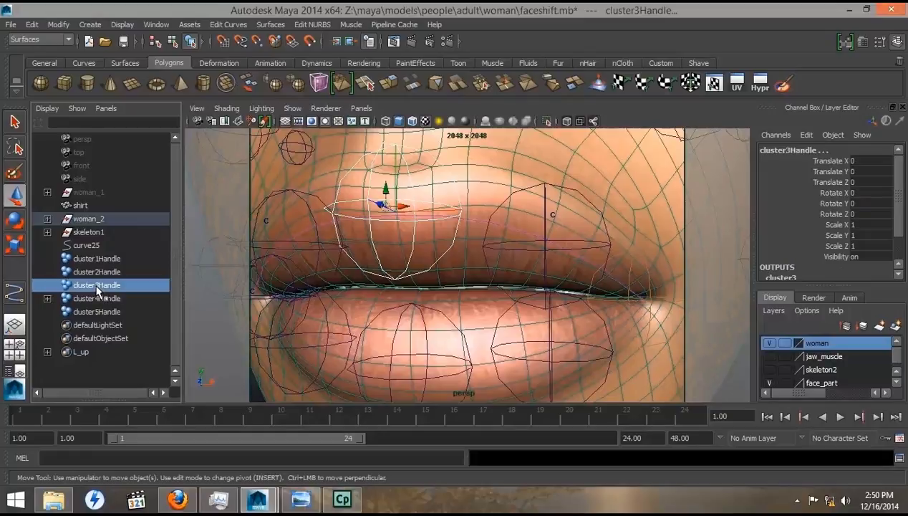
{"action": "key", "text": "p"}
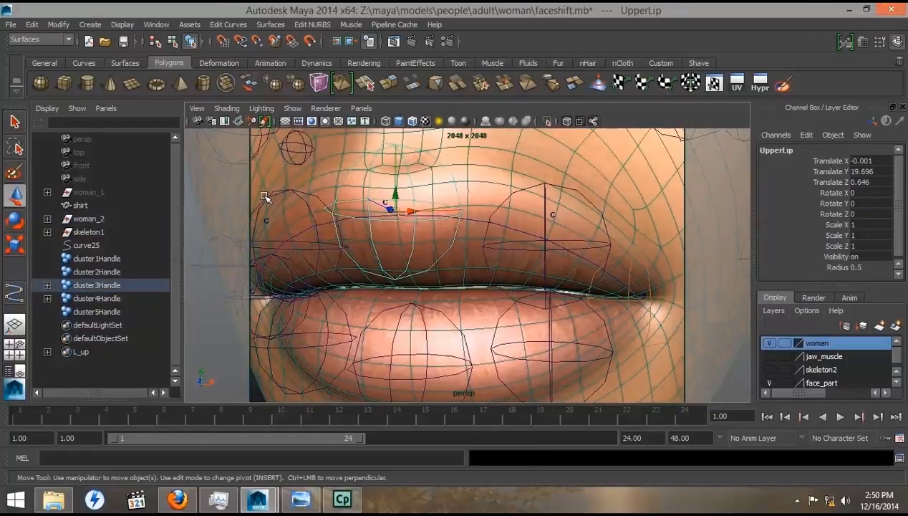
- Parent the RLipUpperBend joint to cluster2Handle
{"action": "left_click", "coordinate": [264, 197]}
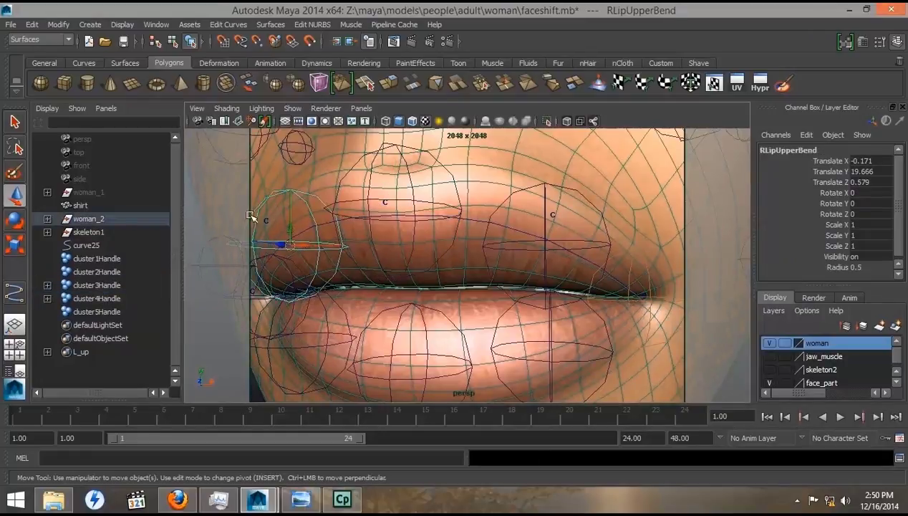
{"action": "left_click", "coordinate": [91, 275]}
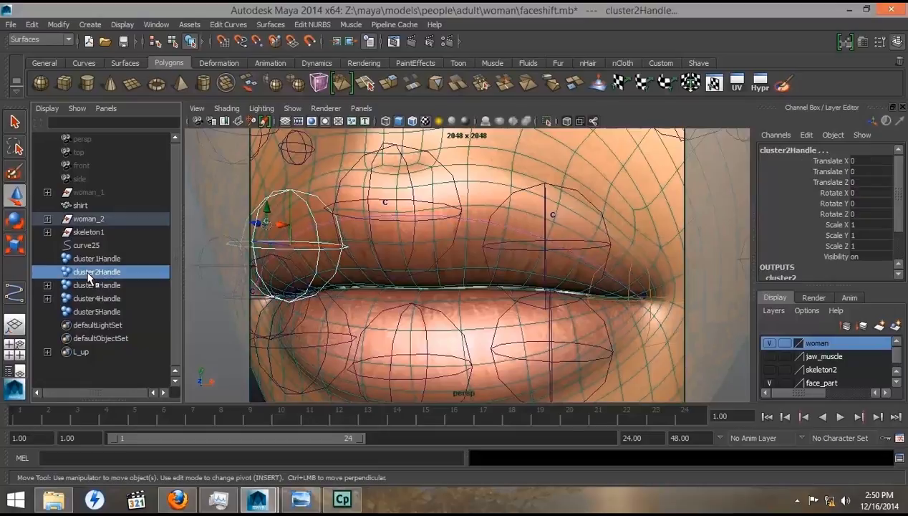
{"action": "key", "text": "p"}
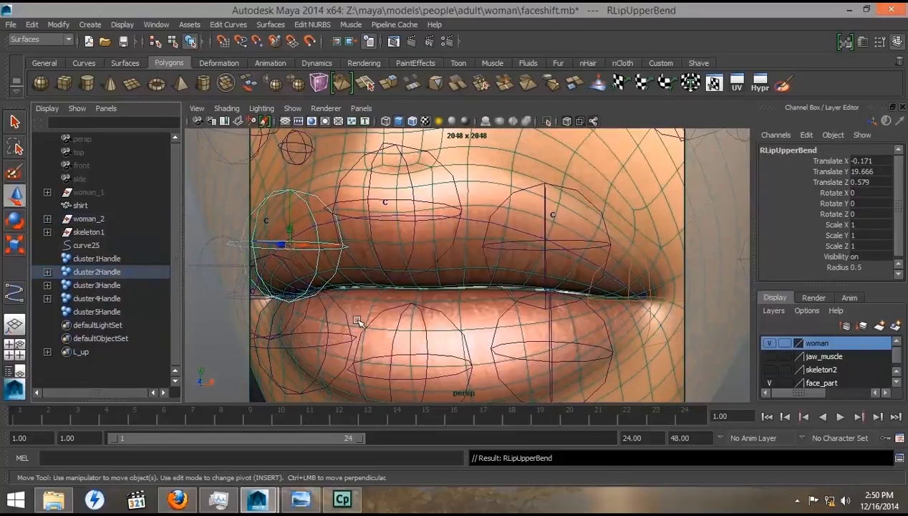
- Try raising cluster4Handle by about 0.03 in Y to test the lip deformation, and undo the move
{"action": "left_click", "coordinate": [95, 298]}
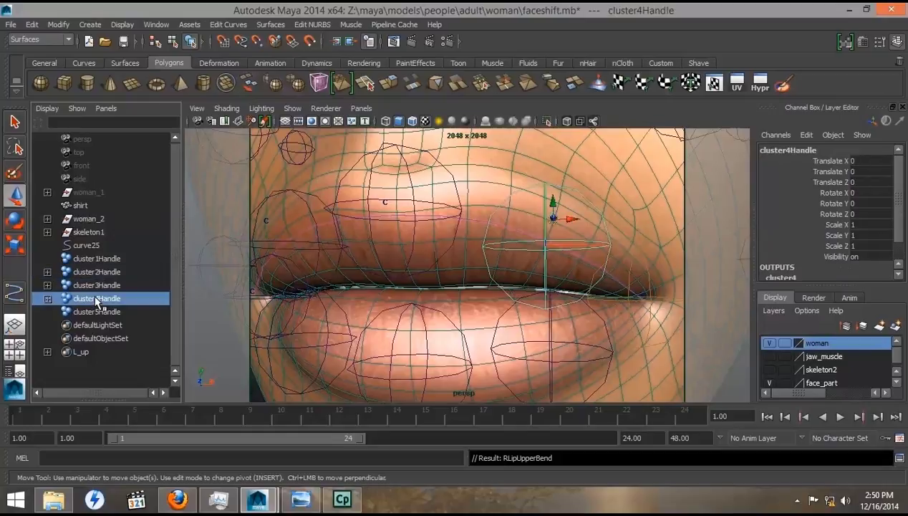
{"action": "left_click_drag", "start_coordinate": [552, 201], "coordinate": [543, 181]}
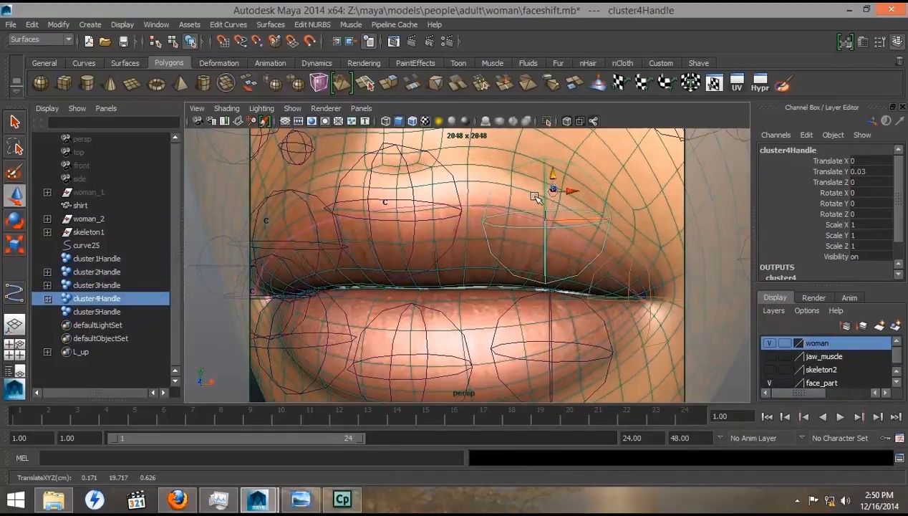
{"action": "key", "text": "ctrl+z"}
- Try moving curve25 up in Y by about 0.03, and undo the move
{"action": "left_click", "coordinate": [90, 245]}
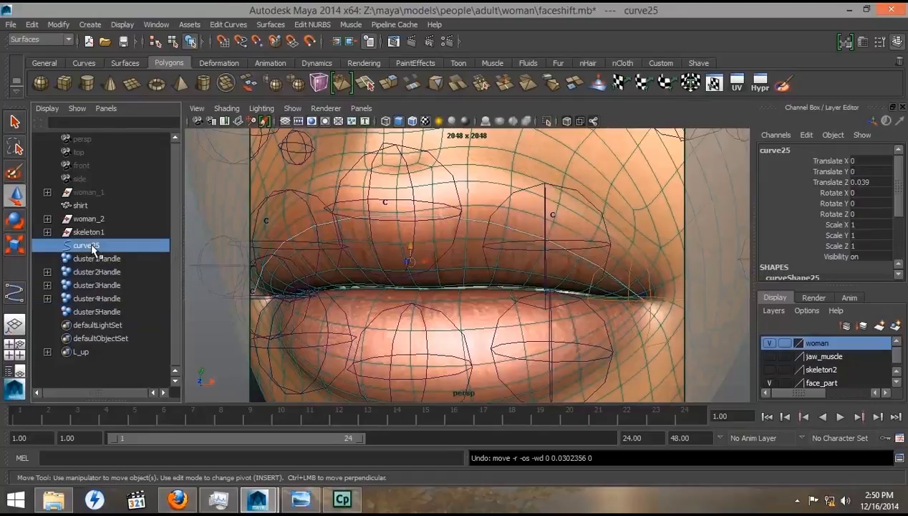
{"action": "middle_click_drag", "start_coordinate": [408, 247], "coordinate": [406, 226]}
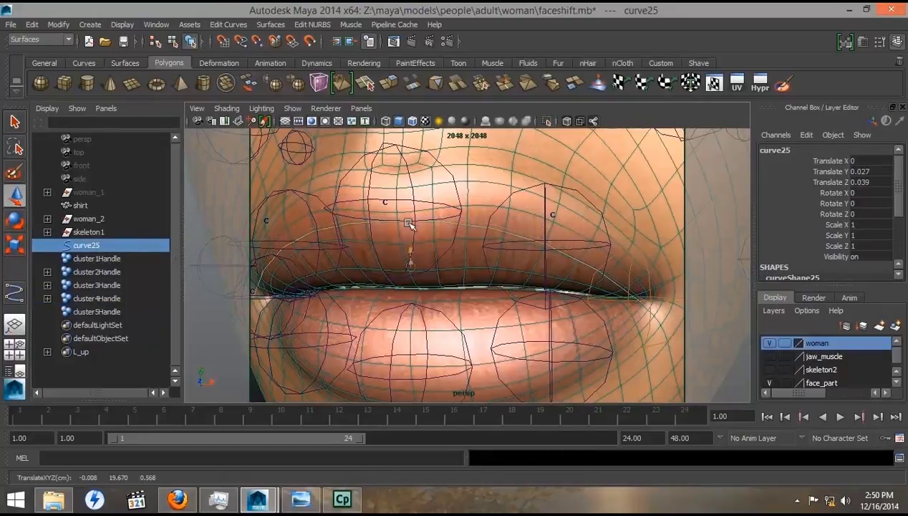
{"action": "key", "text": "ctrl+z"}
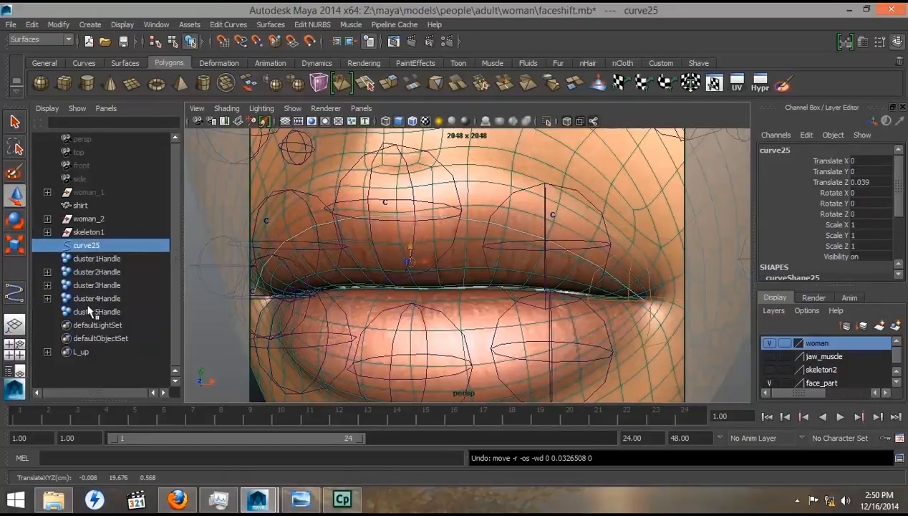
- Parent cluster1Handle through cluster5Handle under curve25 and select the curve
{"action": "left_click", "coordinate": [80, 258]}
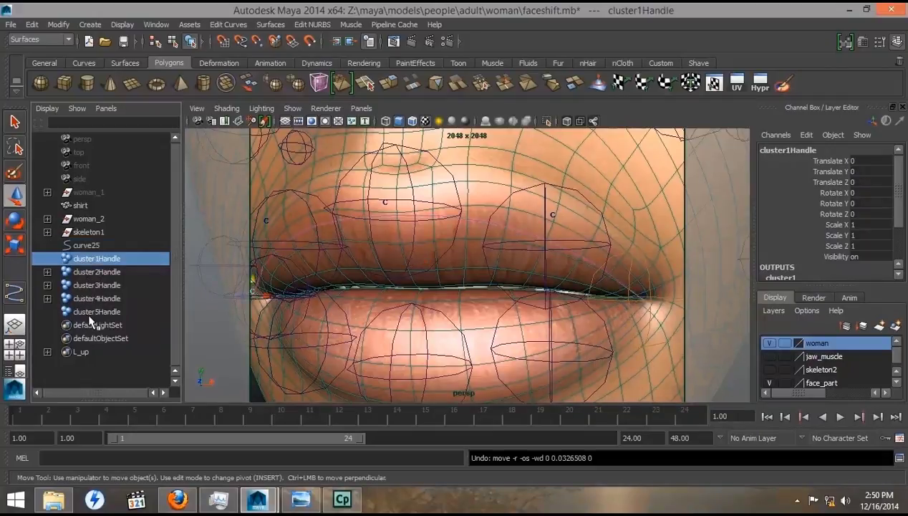
{"action": "left_click", "coordinate": [95, 313], "text": "shift"}
{"action": "middle_click_drag", "start_coordinate": [80, 265], "coordinate": [84, 241]}
{"action": "left_click", "coordinate": [84, 242]}
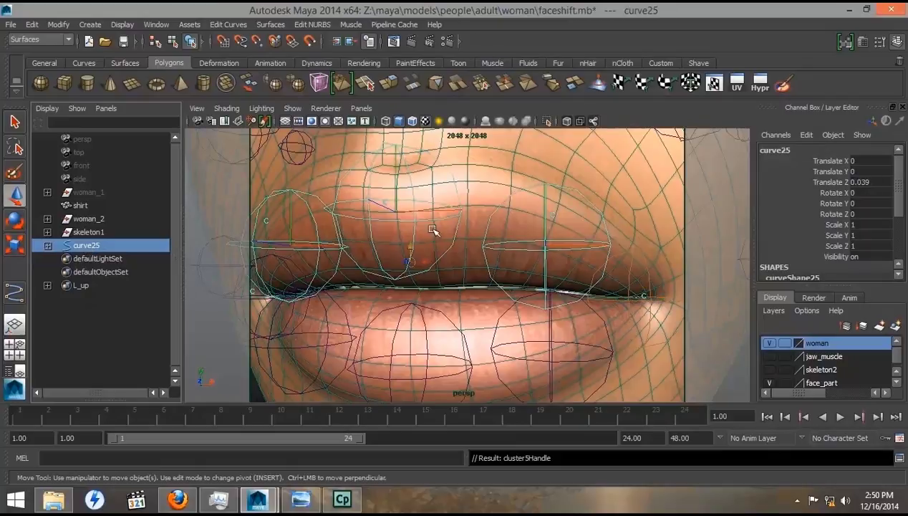
- Try moving curve25 with its parented clusters up about 0.034 in Y to test the lip, and undo the move
{"action": "left_click_drag", "start_coordinate": [411, 247], "coordinate": [410, 224]}
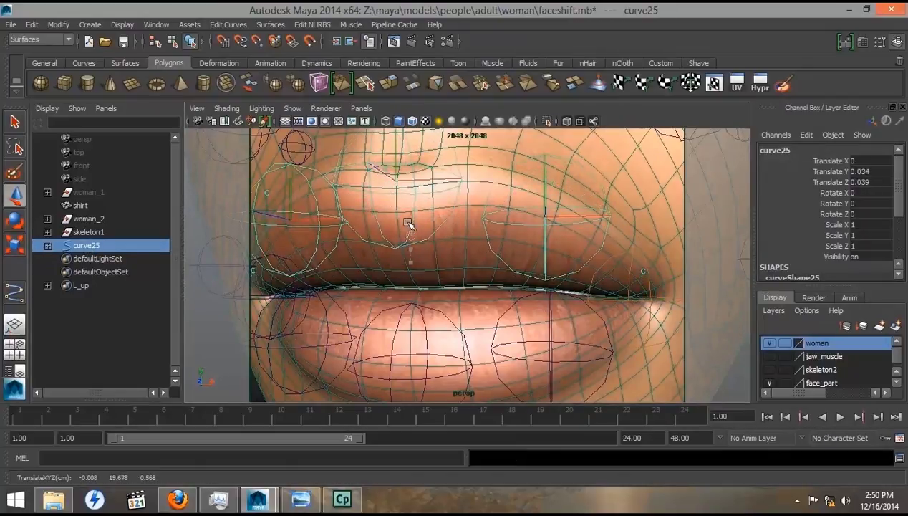
{"action": "key", "text": "ctrl+z"}
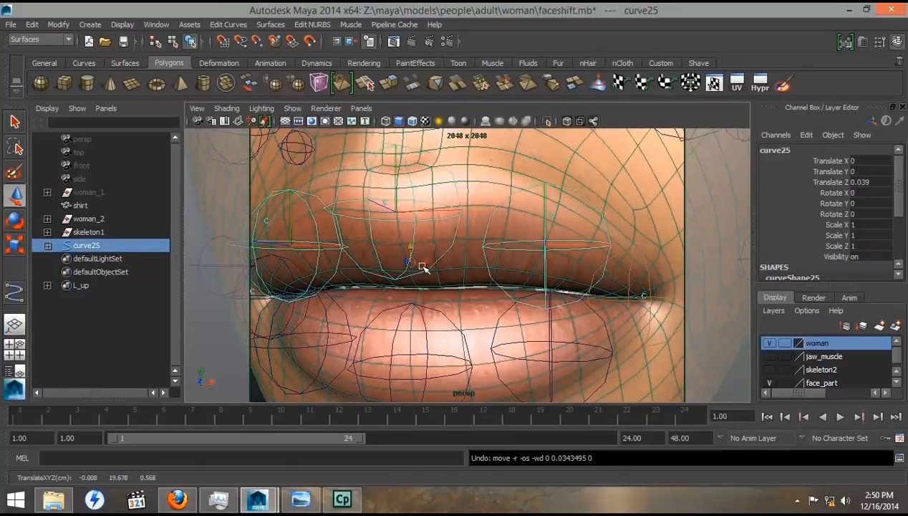
{"action": "right_click_drag", "start_coordinate": [523, 303], "coordinate": [337, 306], "text": "alt"}
{"action": "left_click_drag", "start_coordinate": [474, 304], "coordinate": [501, 274], "text": "alt"}
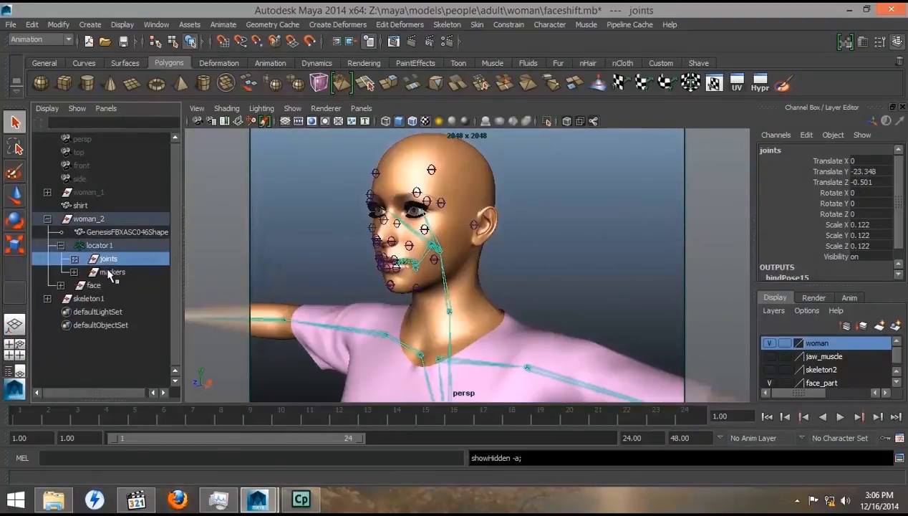
- Hide the markers group under locator1
{"action": "left_click", "coordinate": [109, 272]}
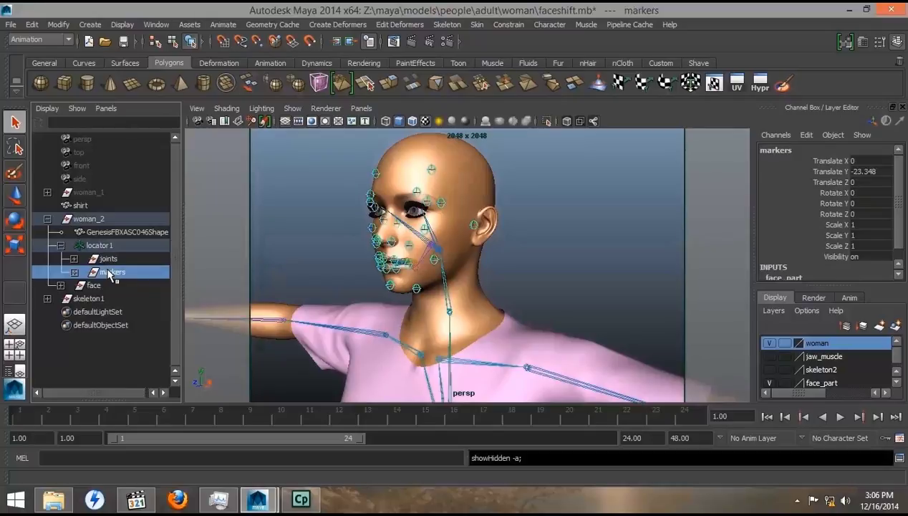
{"action": "key", "text": "ctrl+h"}
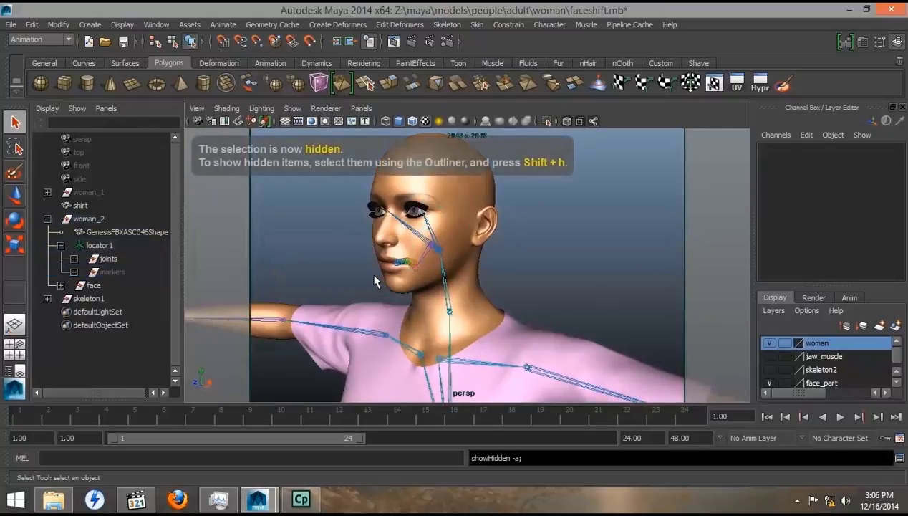
- Examine the left eye and its joints up close, hiding the woman layer briefly to view the eyeballs and showing it again
{"action": "right_click_drag", "start_coordinate": [359, 277], "coordinate": [459, 242], "text": "alt"}
{"action": "middle_click_drag", "start_coordinate": [486, 265], "coordinate": [530, 332], "text": "alt"}
{"action": "right_click_drag", "start_coordinate": [421, 322], "coordinate": [583, 350], "text": "alt"}
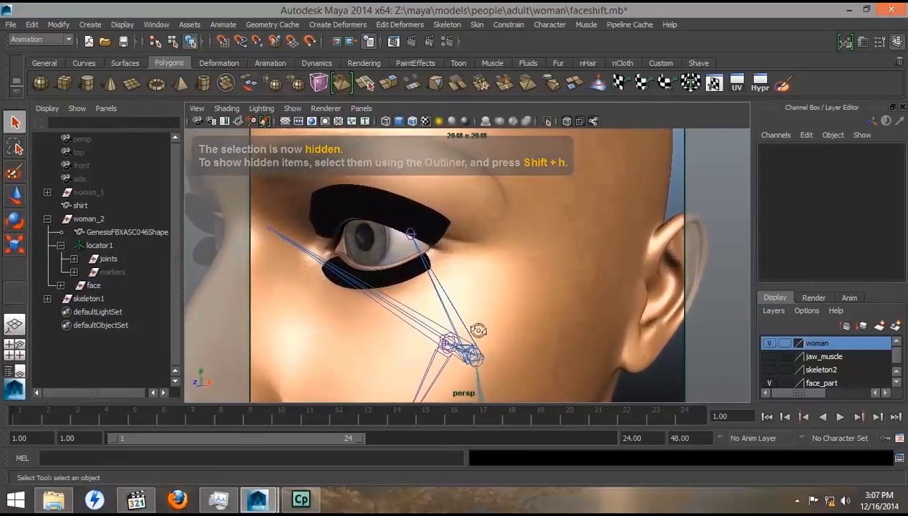
{"action": "left_click_drag", "start_coordinate": [478, 330], "coordinate": [318, 263], "text": "alt"}
{"action": "right_click_drag", "start_coordinate": [318, 264], "coordinate": [345, 292], "text": "alt"}
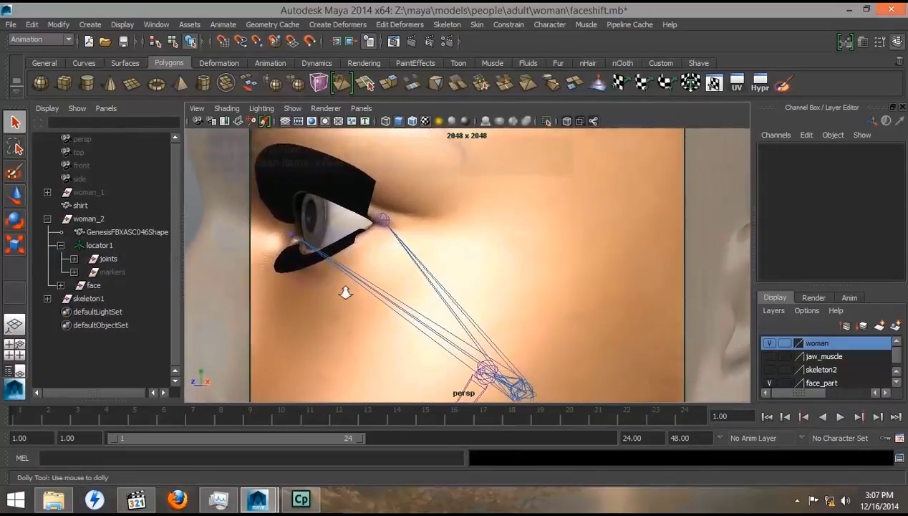
{"action": "middle_click_drag", "start_coordinate": [345, 292], "coordinate": [412, 298], "text": "alt"}
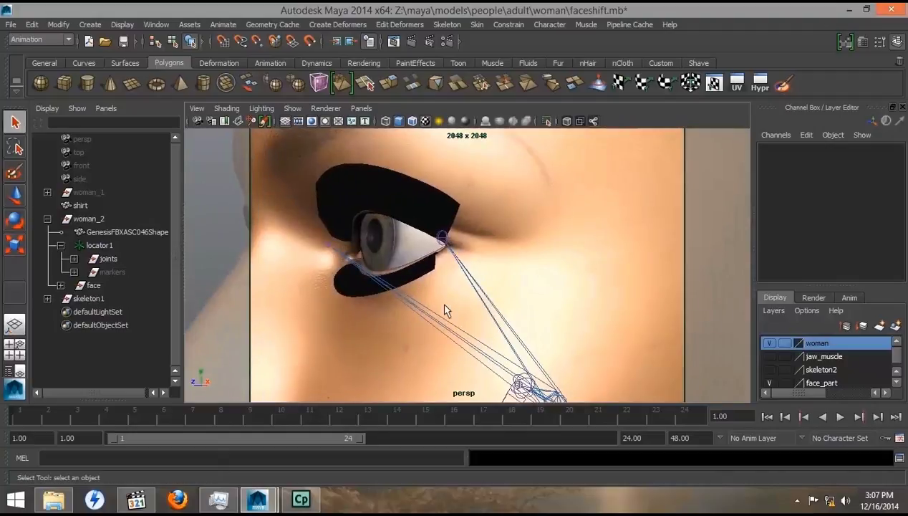
{"action": "left_click", "coordinate": [769, 343]}
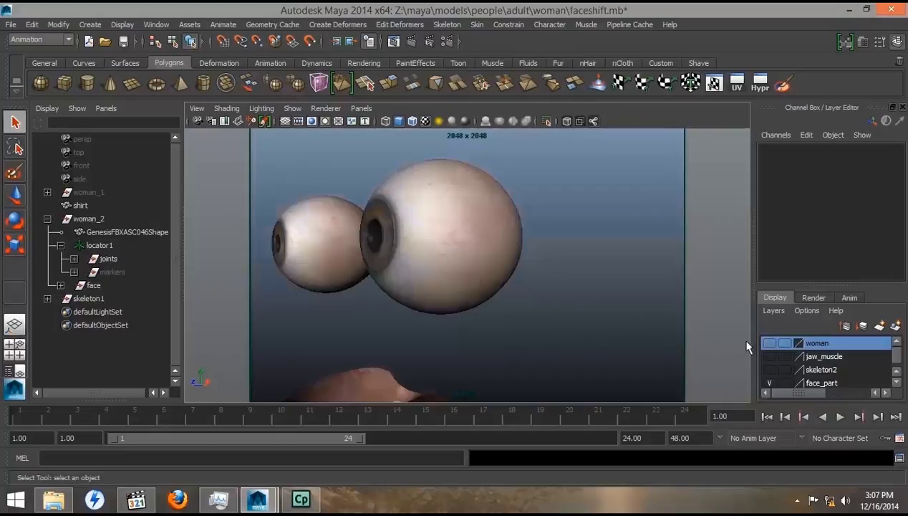
{"action": "left_click", "coordinate": [769, 343]}
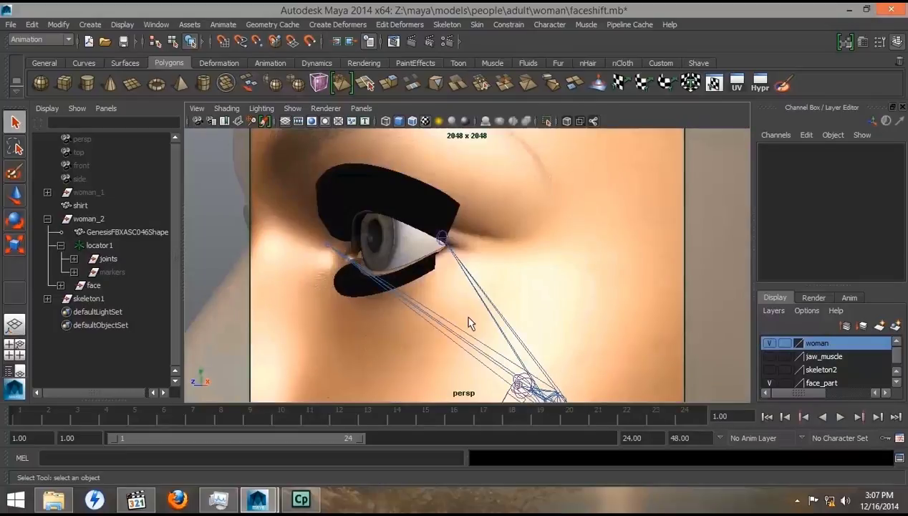
- Switch to the four-view layout and frame the eye_Left mesh in the side view
{"action": "left_click", "coordinate": [15, 351]}
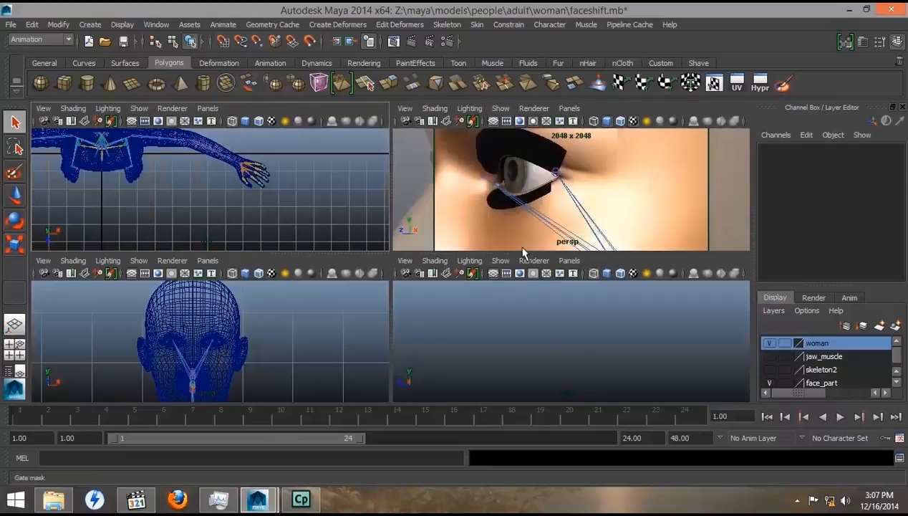
{"action": "left_click", "coordinate": [529, 177]}
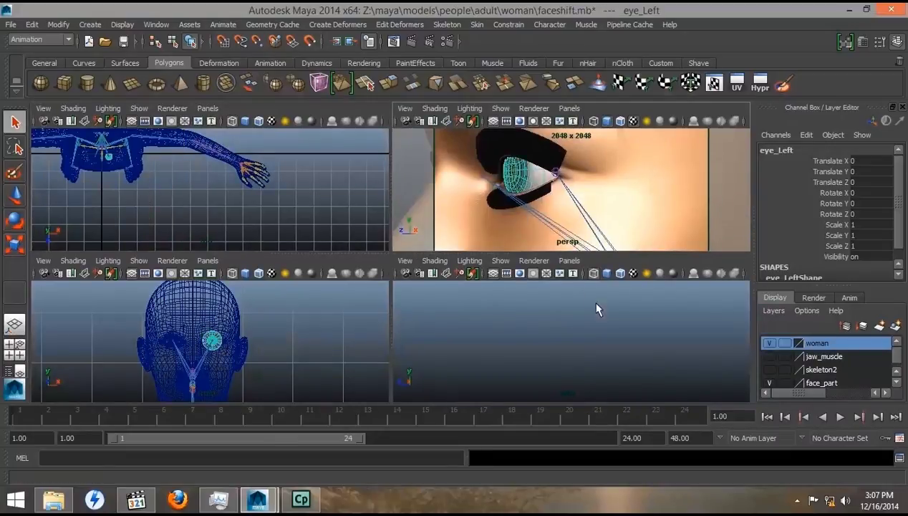
{"action": "key", "text": "f"}
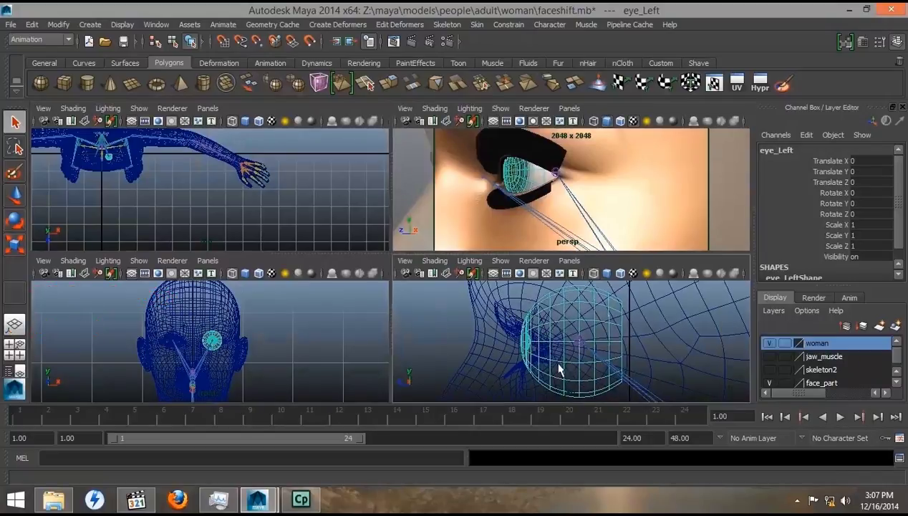
{"action": "right_click_drag", "start_coordinate": [480, 367], "coordinate": [577, 385], "text": "alt"}
{"action": "middle_click_drag", "start_coordinate": [576, 385], "coordinate": [598, 360], "text": "alt"}
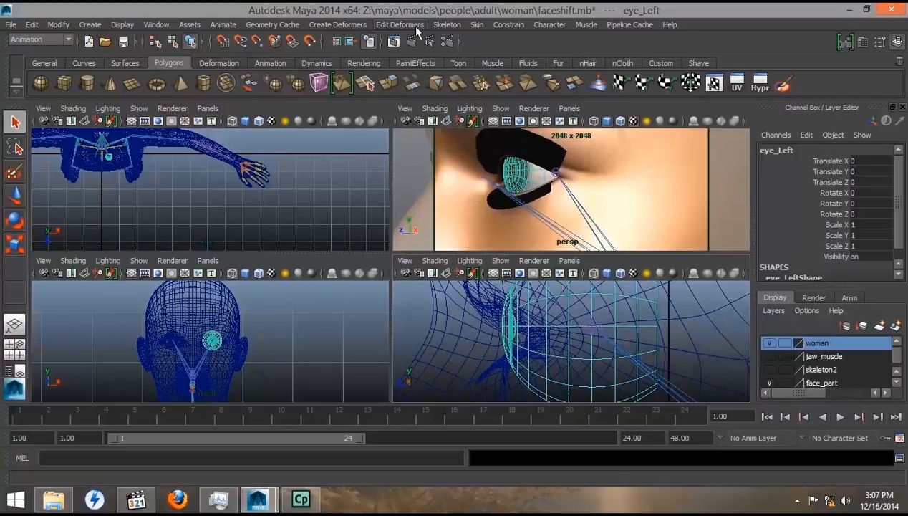
- Activate the Joint Tool and select the lEye joint in the joints hierarchy, under hip, abdomen, abdomen2, chest, neck and head
{"action": "left_click", "coordinate": [448, 25]}
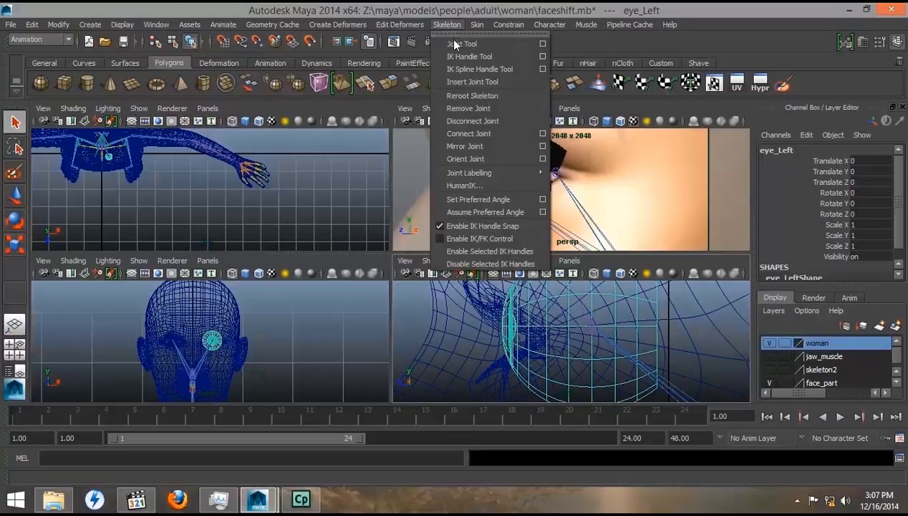
{"action": "left_click", "coordinate": [458, 45]}
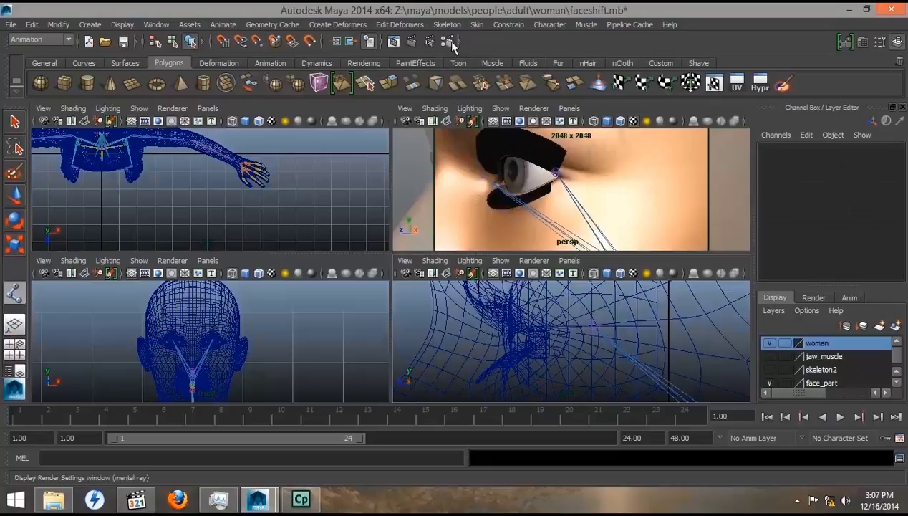
{"action": "left_click", "coordinate": [15, 373]}
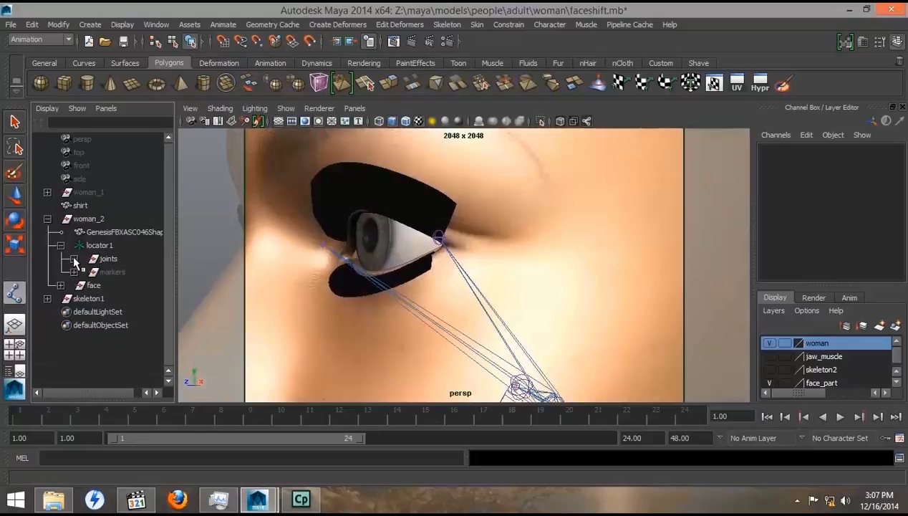
{"action": "left_click", "coordinate": [74, 259]}
{"action": "left_click", "coordinate": [87, 271]}
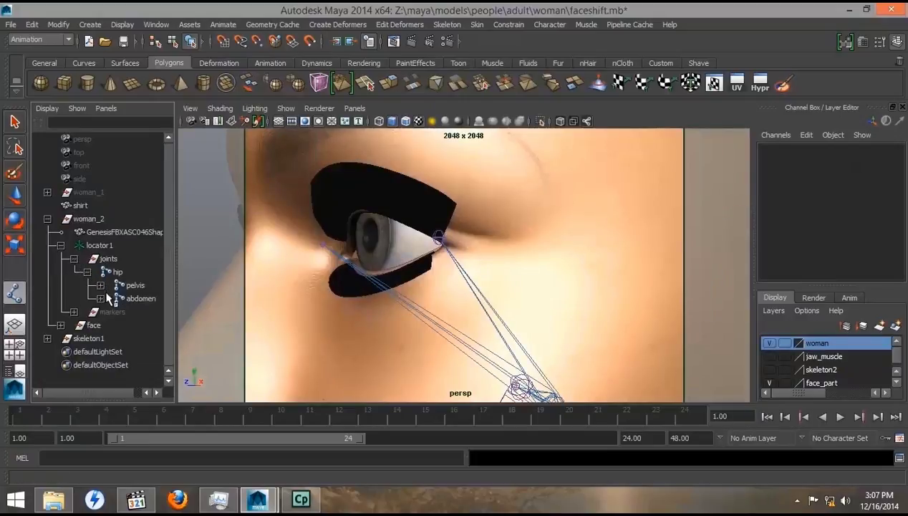
{"action": "left_click", "coordinate": [101, 297]}
{"action": "left_click", "coordinate": [113, 312]}
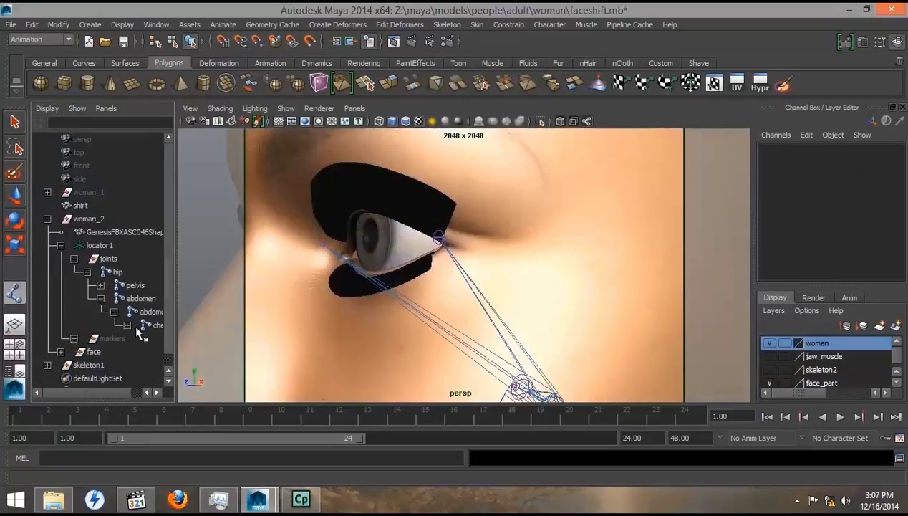
{"action": "left_click", "coordinate": [127, 325]}
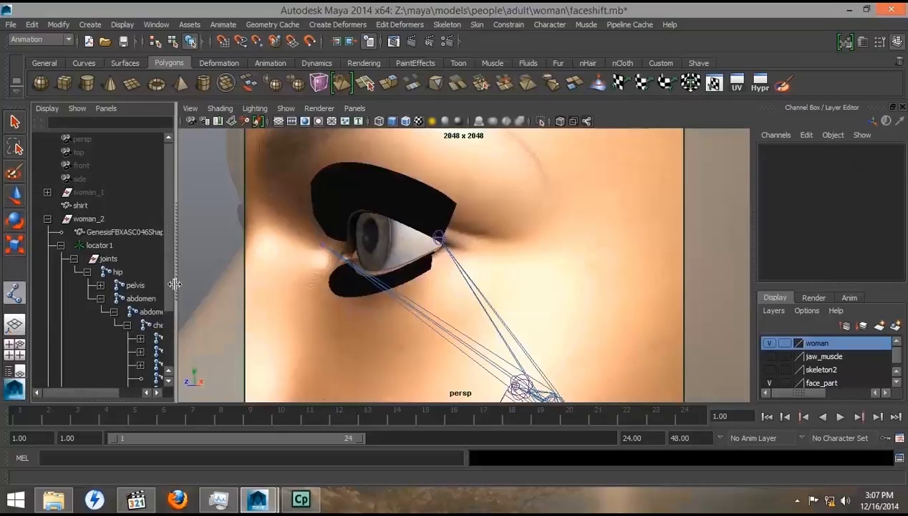
{"action": "left_click_drag", "start_coordinate": [174, 281], "coordinate": [244, 281]}
{"action": "left_click", "coordinate": [139, 338]}
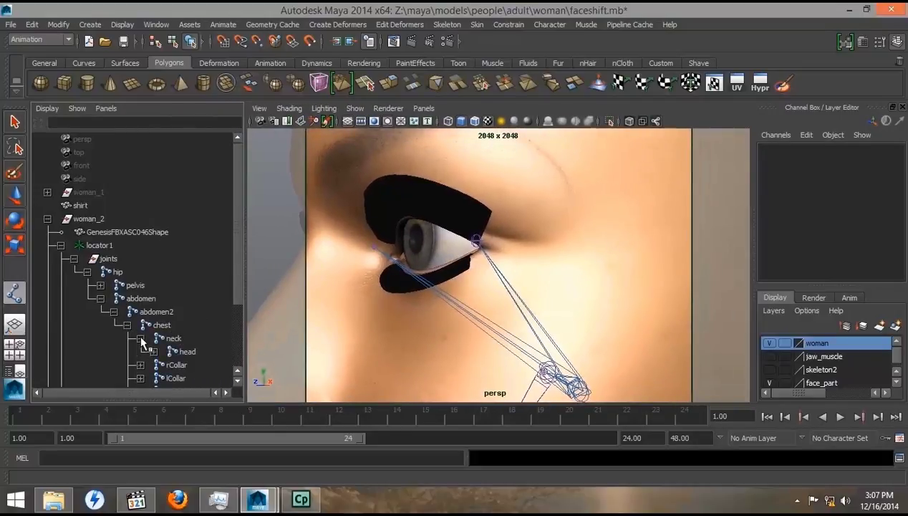
{"action": "left_click", "coordinate": [153, 351]}
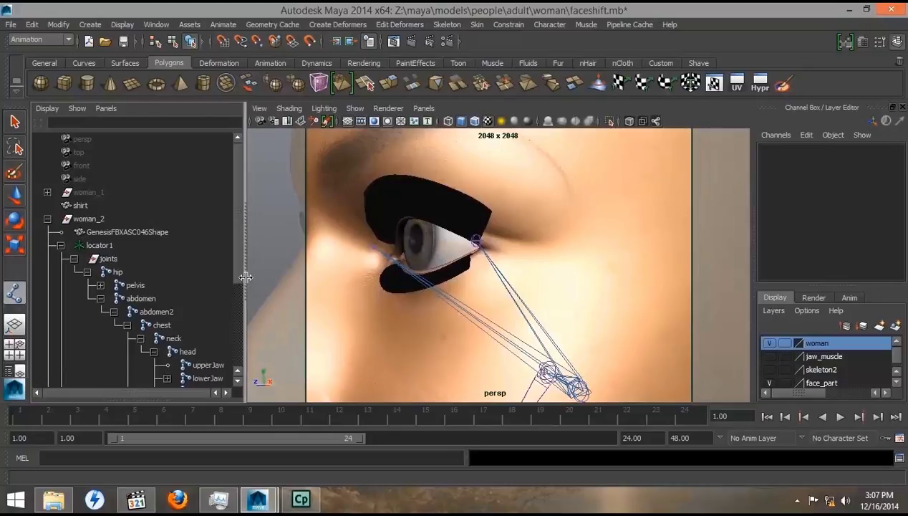
{"action": "left_click_drag", "start_coordinate": [245, 275], "coordinate": [249, 271]}
{"action": "left_click_drag", "start_coordinate": [239, 231], "coordinate": [238, 302]}
{"action": "left_click", "coordinate": [199, 273]}
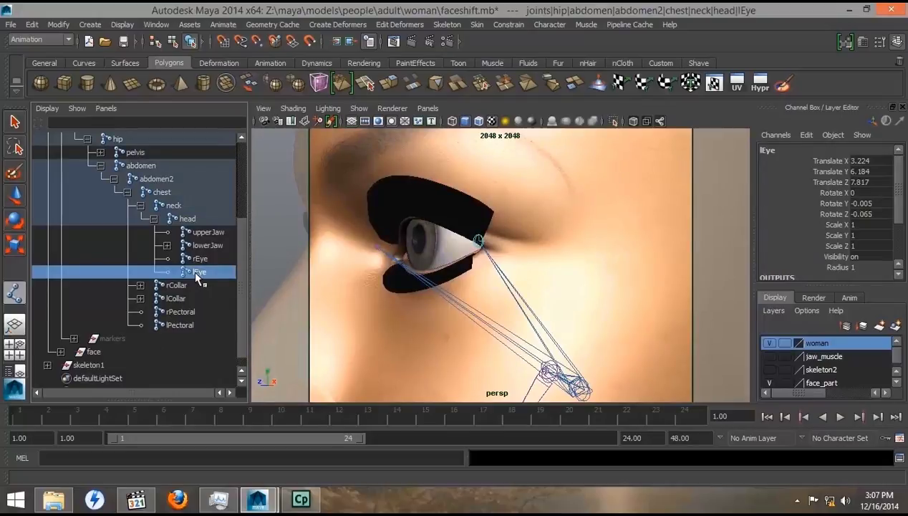
- In the side view, add a child joint to lEye at the front of the eyeball and finish the chain
{"action": "left_click", "coordinate": [16, 349]}
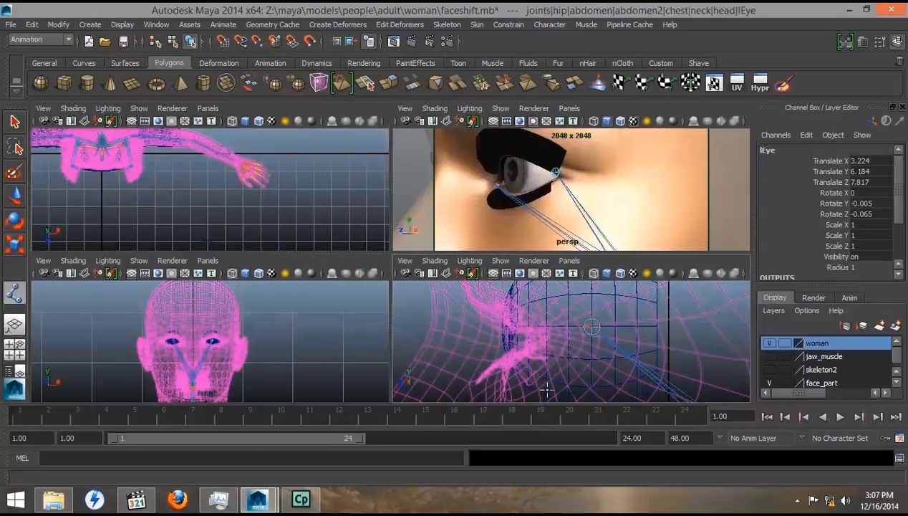
{"action": "right_click_drag", "start_coordinate": [501, 386], "coordinate": [518, 379], "text": "alt"}
{"action": "right_click_drag", "start_coordinate": [464, 369], "coordinate": [536, 368], "text": "alt"}
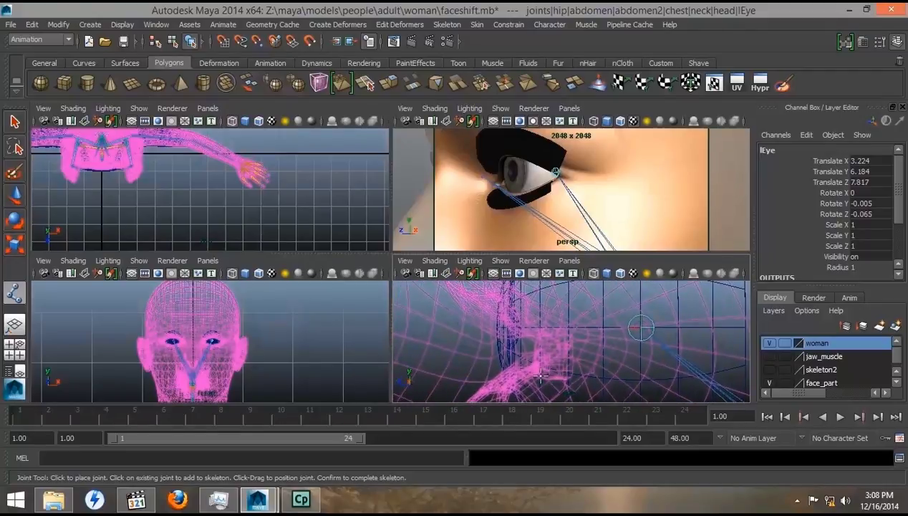
{"action": "left_click", "coordinate": [497, 329]}
{"action": "key", "text": "Return"}
{"action": "key", "text": "q"}
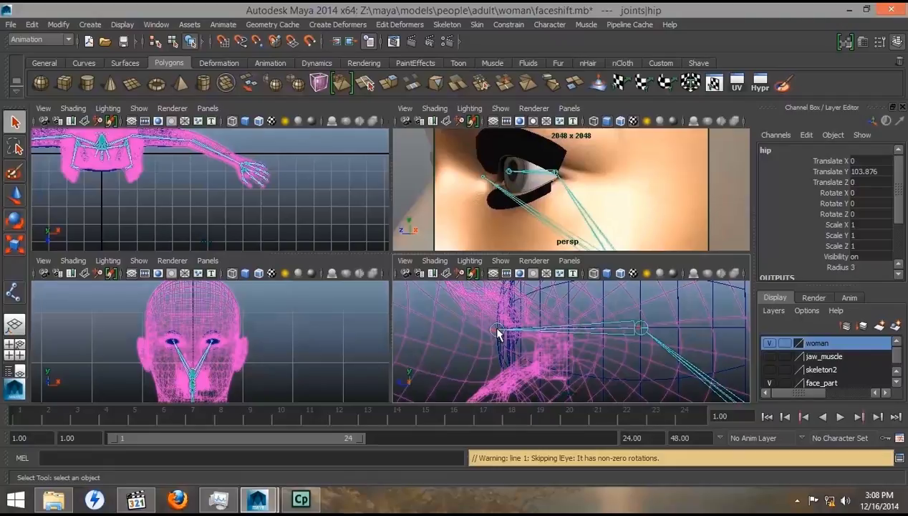
- Set the radius of both the lEye joint and its new child joint at the front of the eye to 0.5
{"action": "left_click", "coordinate": [652, 319]}
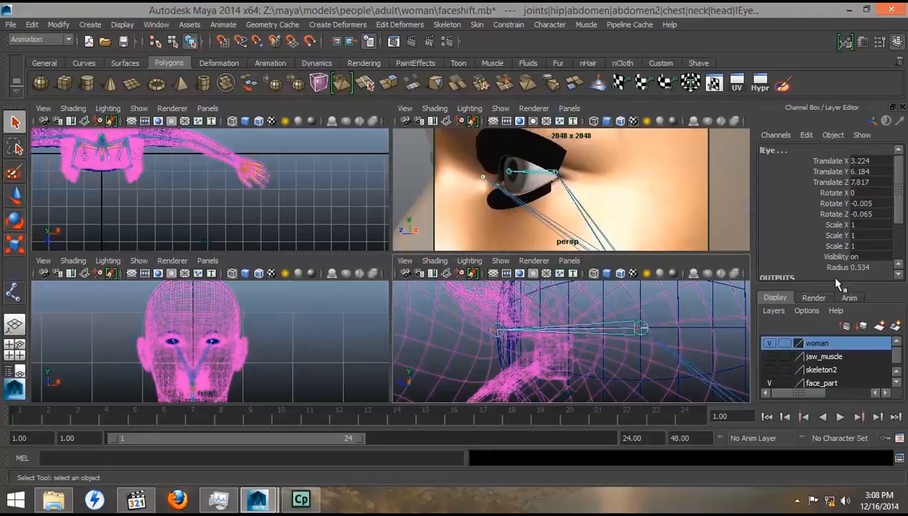
{"action": "double_click", "coordinate": [862, 267]}
{"action": "type", "text": ".5"}
{"action": "key", "text": "Tab"}
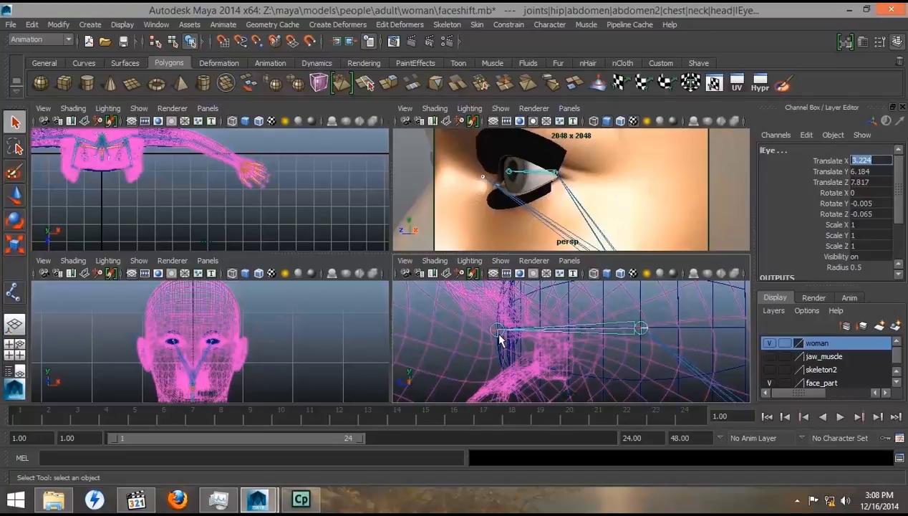
{"action": "left_click", "coordinate": [498, 332]}
{"action": "left_click", "coordinate": [864, 268]}
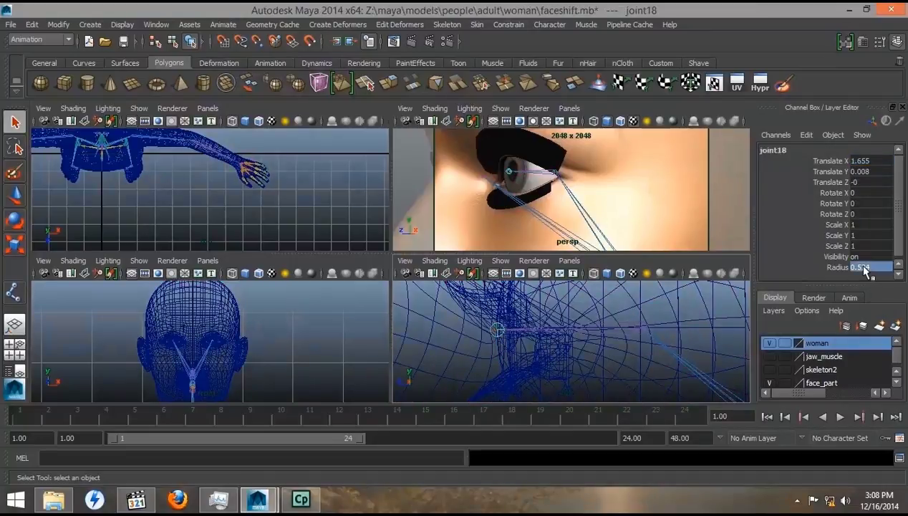
{"action": "type", "text": ".5"}
{"action": "key", "text": "Return"}
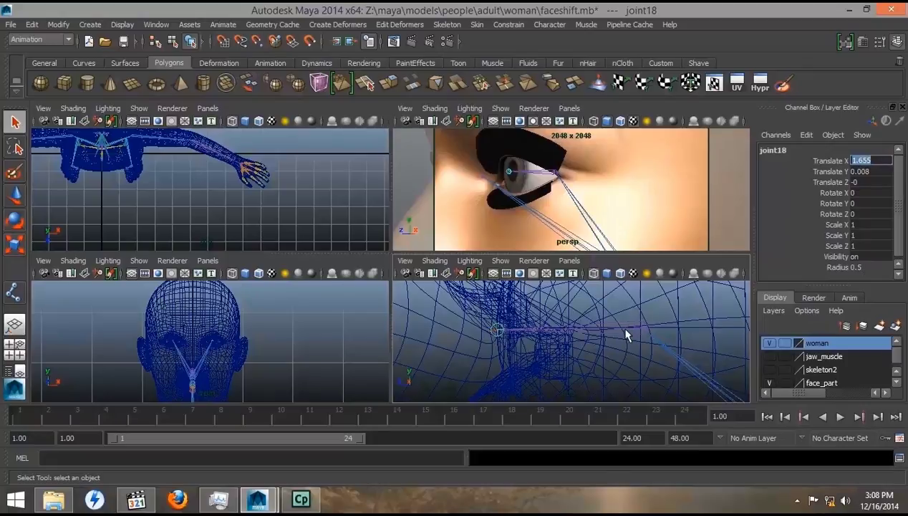
- Using the Joint Tool in the side view, add a child joint to rEye at the front upper eyelid and finish the chain
{"action": "scroll", "coordinate": [635, 346], "scroll_direction": "down", "scroll_amount": 6}
{"action": "scroll", "coordinate": [635, 352], "scroll_direction": "up", "scroll_amount": 5}
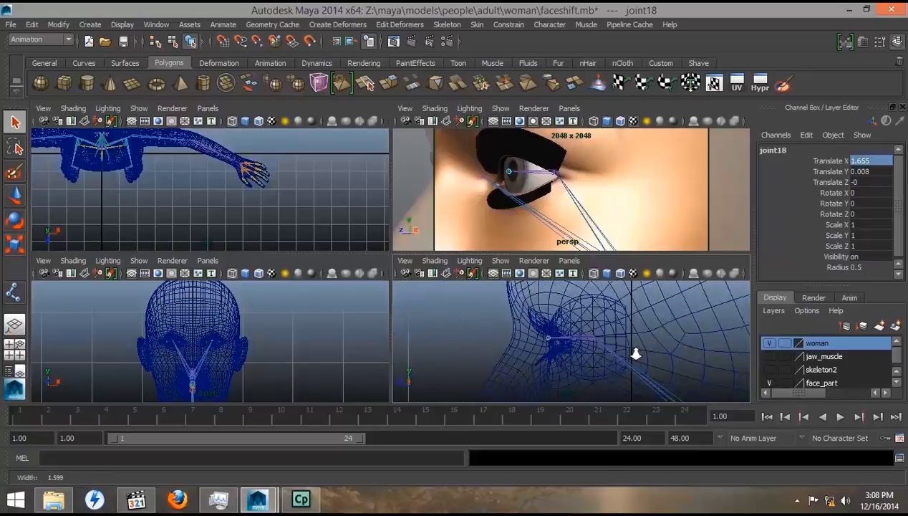
{"action": "scroll", "coordinate": [637, 355], "scroll_direction": "down", "scroll_amount": 3}
{"action": "middle_click_drag", "start_coordinate": [636, 356], "coordinate": [531, 339], "text": "alt"}
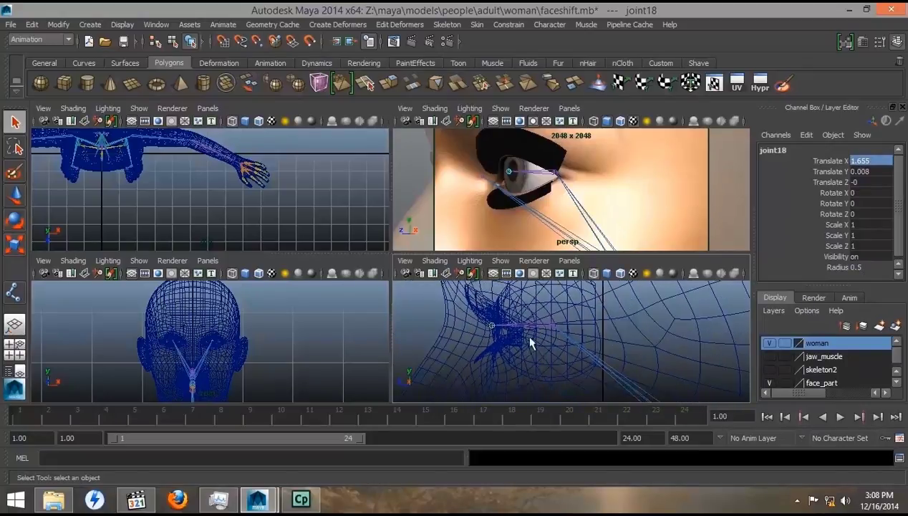
{"action": "right_click_drag", "start_coordinate": [531, 338], "coordinate": [708, 383], "text": "alt"}
{"action": "middle_click_drag", "start_coordinate": [708, 389], "coordinate": [634, 381], "text": "alt"}
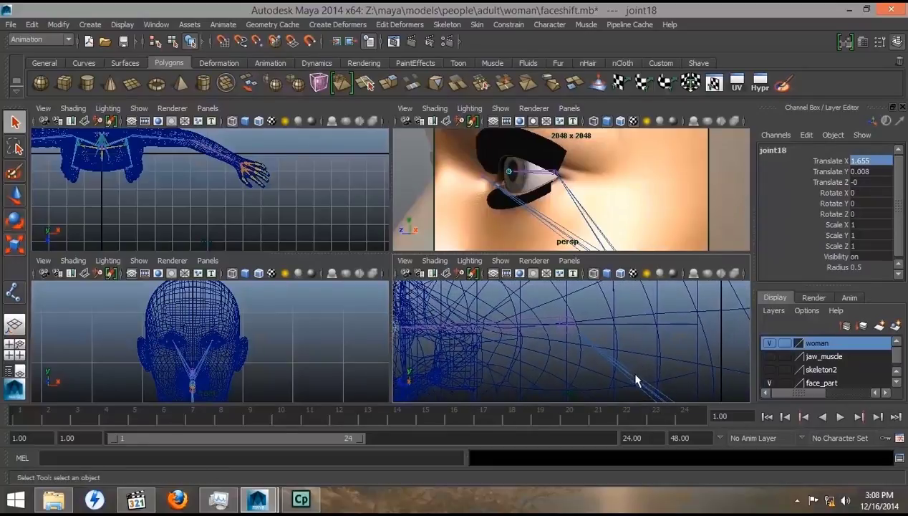
{"action": "left_click", "coordinate": [17, 294]}
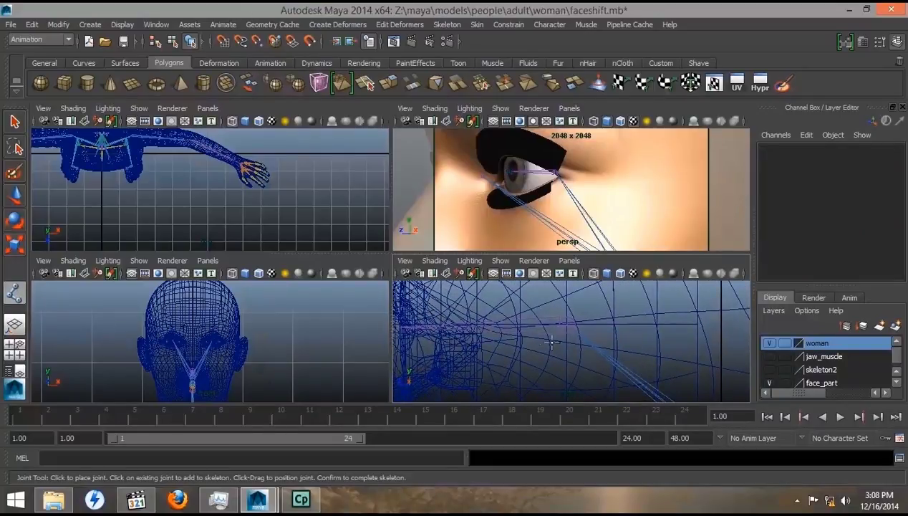
{"action": "middle_click_drag", "start_coordinate": [581, 348], "coordinate": [637, 370], "text": "alt"}
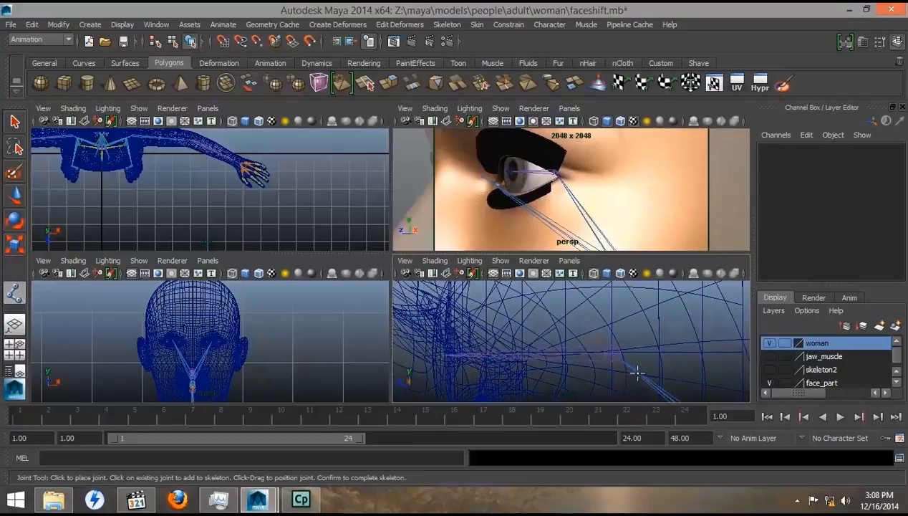
{"action": "scroll", "coordinate": [633, 374], "scroll_direction": "down", "scroll_amount": 5}
{"action": "scroll", "coordinate": [634, 376], "scroll_direction": "up", "scroll_amount": 3}
{"action": "left_click", "coordinate": [611, 352]}
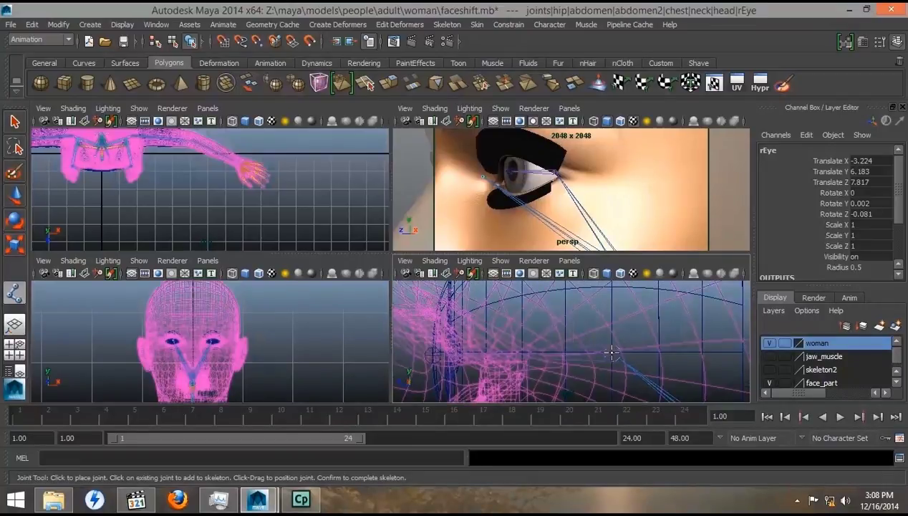
{"action": "left_click", "coordinate": [434, 310]}
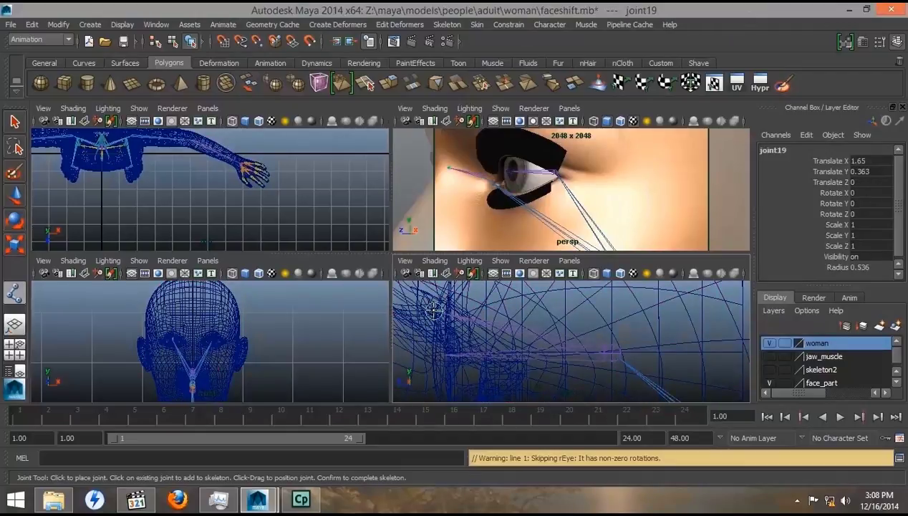
{"action": "key", "text": "Return"}
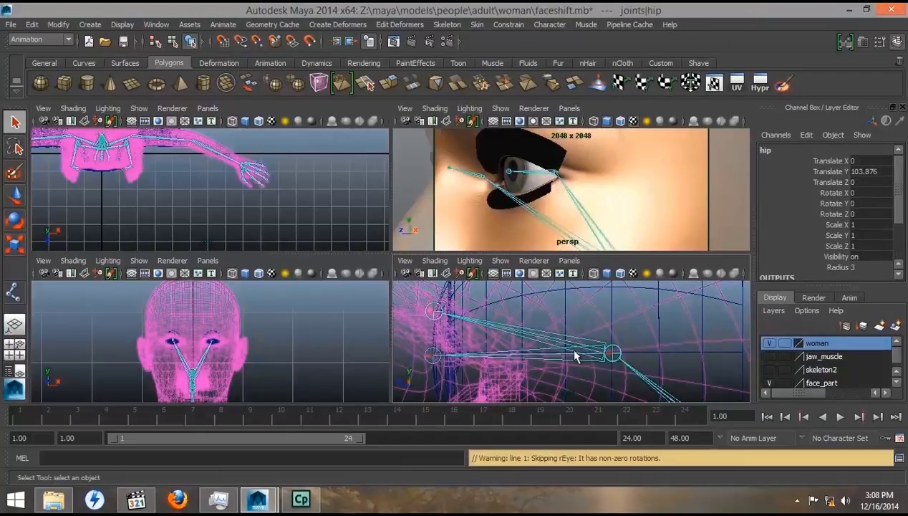
- Add a second child joint to rEye near the lower eyelid in the side view and finish the chain
{"action": "middle_click_drag", "start_coordinate": [574, 351], "coordinate": [589, 332], "text": "alt"}
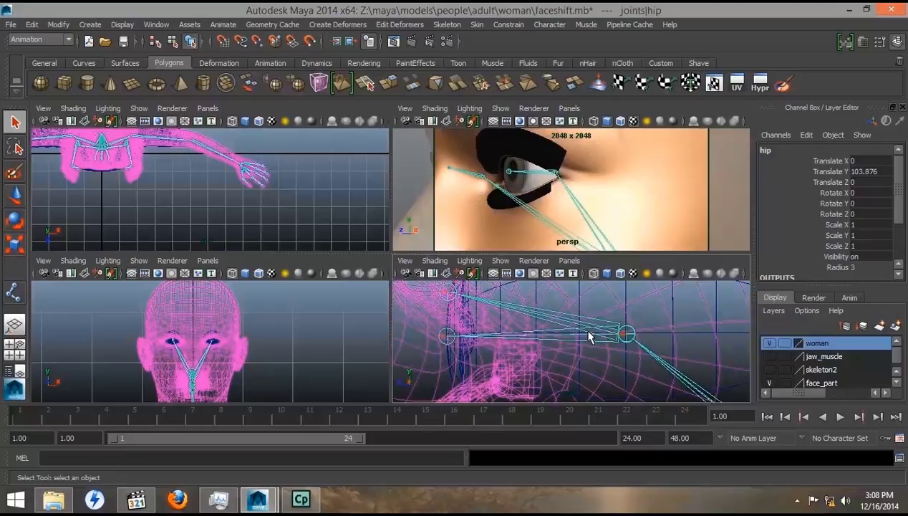
{"action": "left_click", "coordinate": [14, 292]}
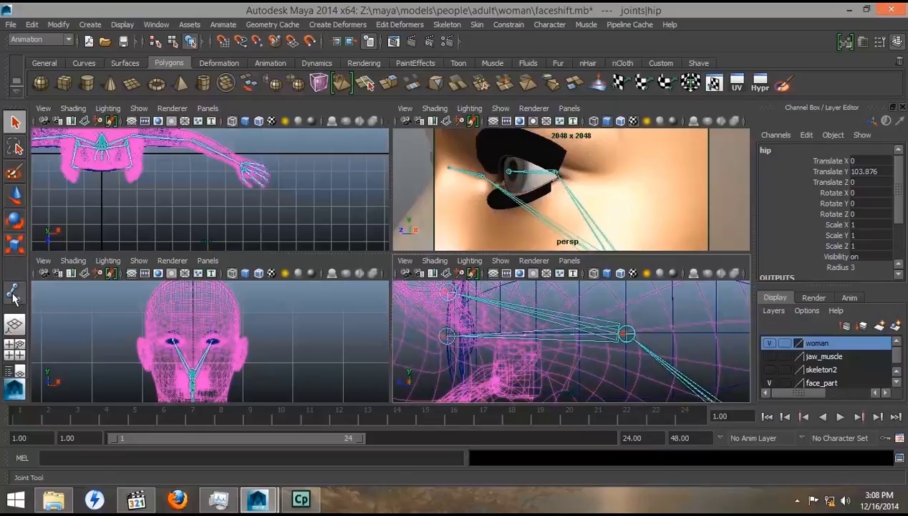
{"action": "left_click", "coordinate": [626, 332]}
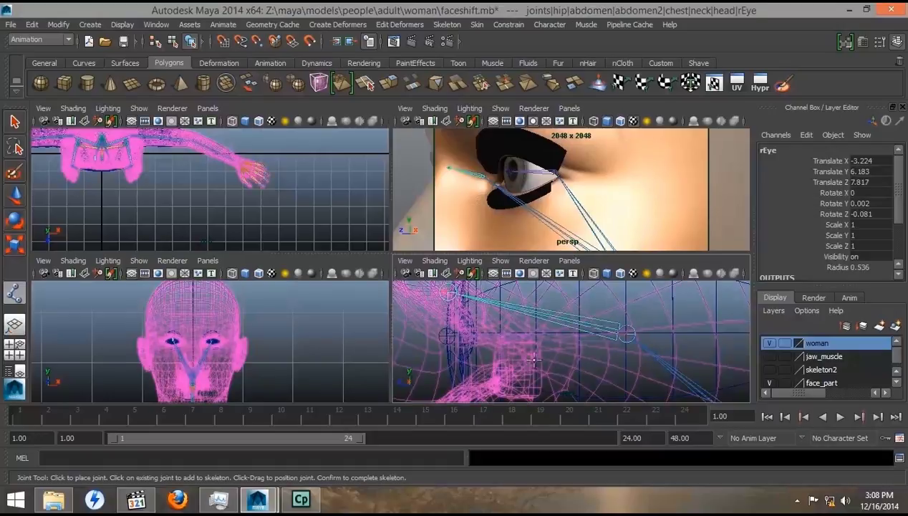
{"action": "middle_click_drag", "start_coordinate": [492, 381], "coordinate": [484, 367], "text": "alt"}
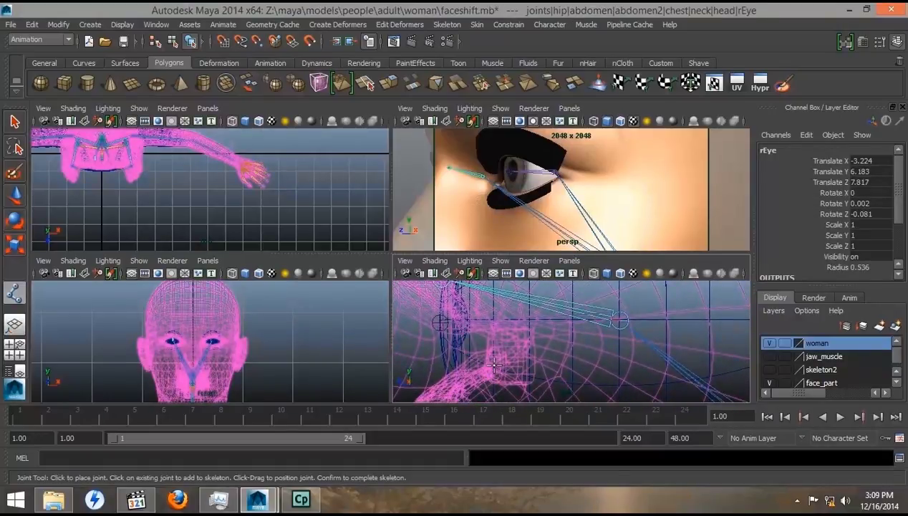
{"action": "left_click", "coordinate": [493, 365]}
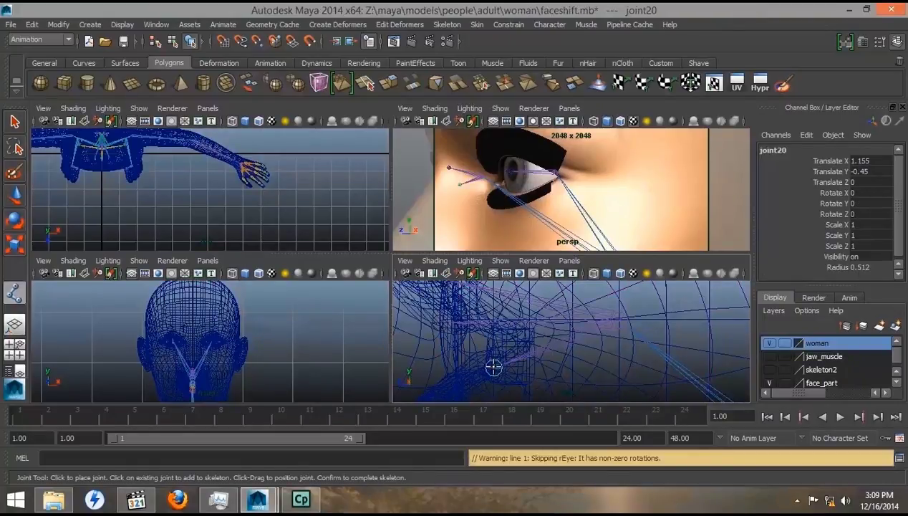
{"action": "key", "text": "Return"}
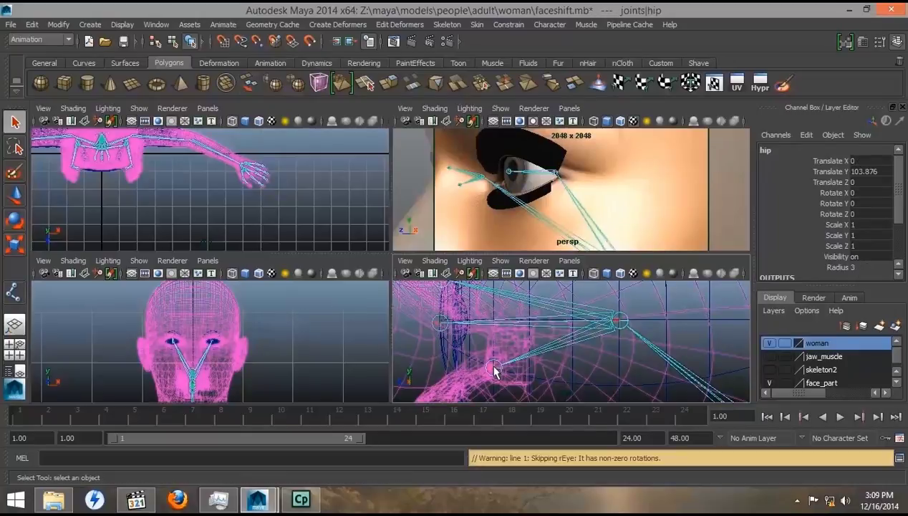
- Check the new eyelid joints in the perspective view and undo both joints added to rEye
{"action": "left_click_drag", "start_coordinate": [484, 201], "coordinate": [549, 212], "text": "alt"}
{"action": "right_click_drag", "start_coordinate": [549, 213], "coordinate": [521, 211], "text": "alt"}
{"action": "mouse_move", "coordinate": [520, 209]}
{"action": "left_mouse_down", "text": "alt"}
{"action": "mouse_move", "coordinate": [630, 208]}
{"action": "mouse_move", "coordinate": [521, 206]}
{"action": "left_mouse_up", "text": "alt"}
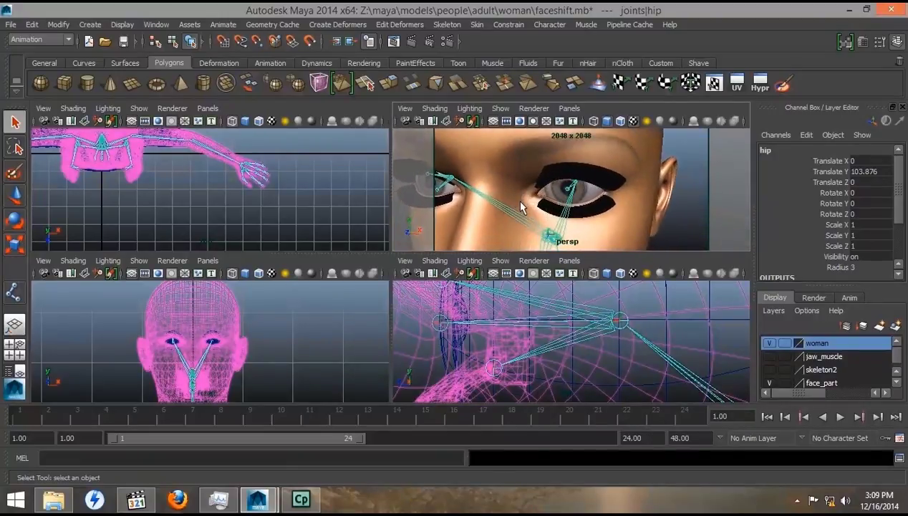
{"action": "key", "text": "ctrl+z"}
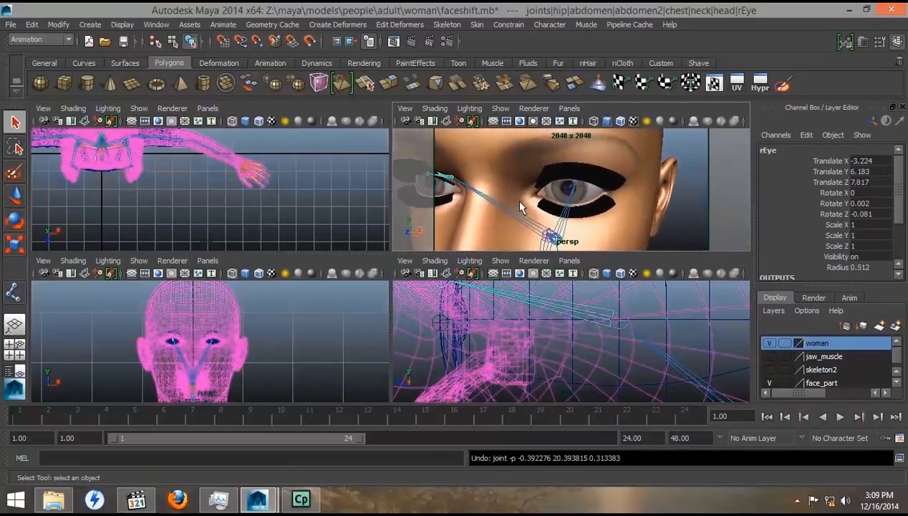
{"action": "key", "text": "ctrl+z"}
{"action": "key", "text": "ctrl+z"}
{"action": "key", "text": "ctrl+z"}
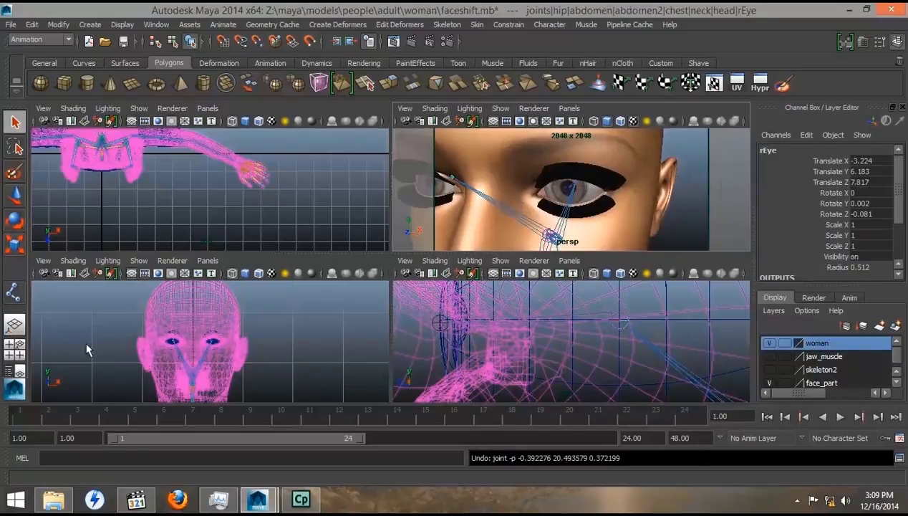
- In the side view, draw a separate two-joint chain from just below the eye joint to the lower eyelid
{"action": "left_click", "coordinate": [13, 292]}
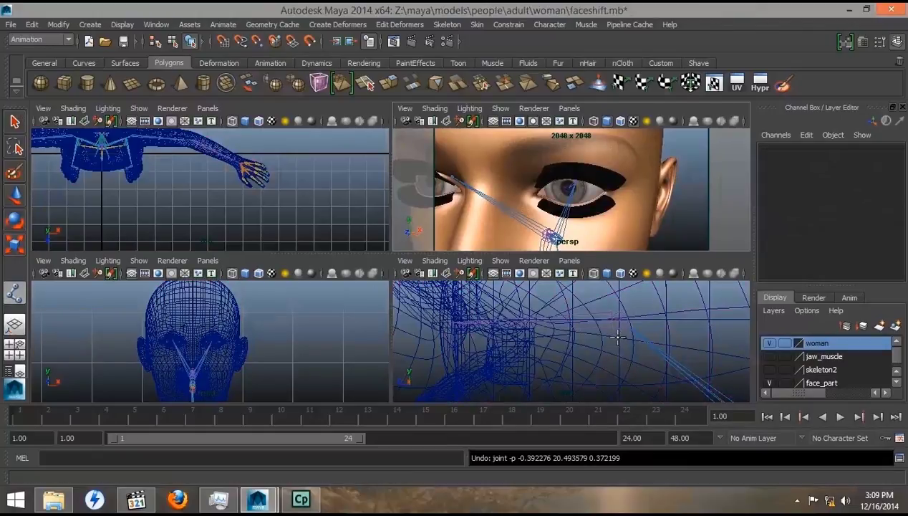
{"action": "left_click", "coordinate": [618, 337]}
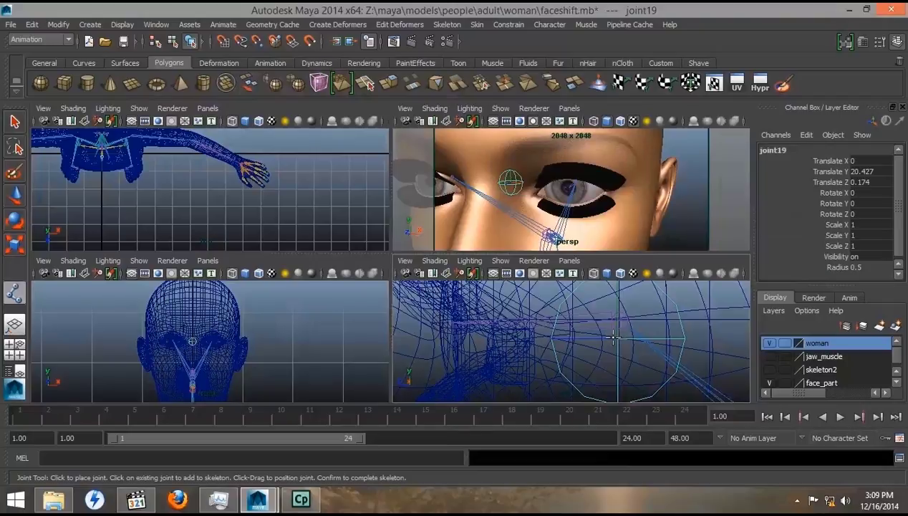
{"action": "left_click", "coordinate": [487, 366]}
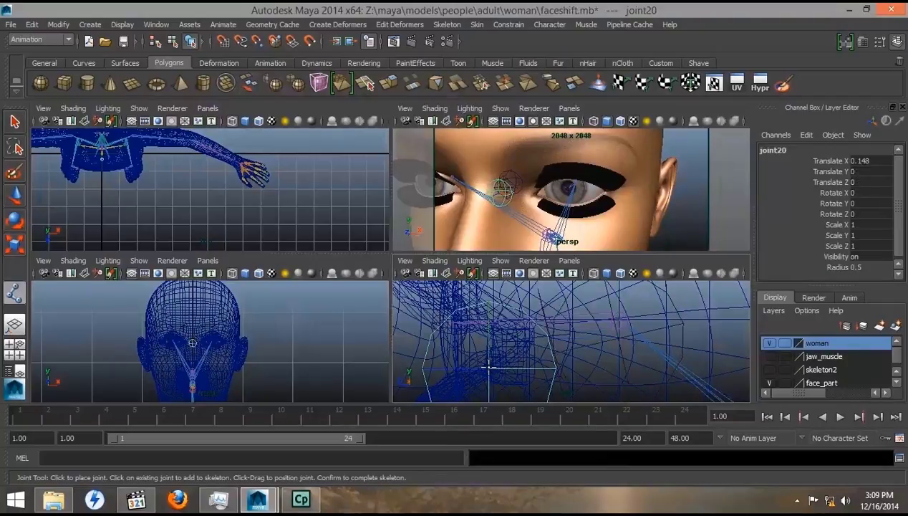
{"action": "key", "text": "q"}
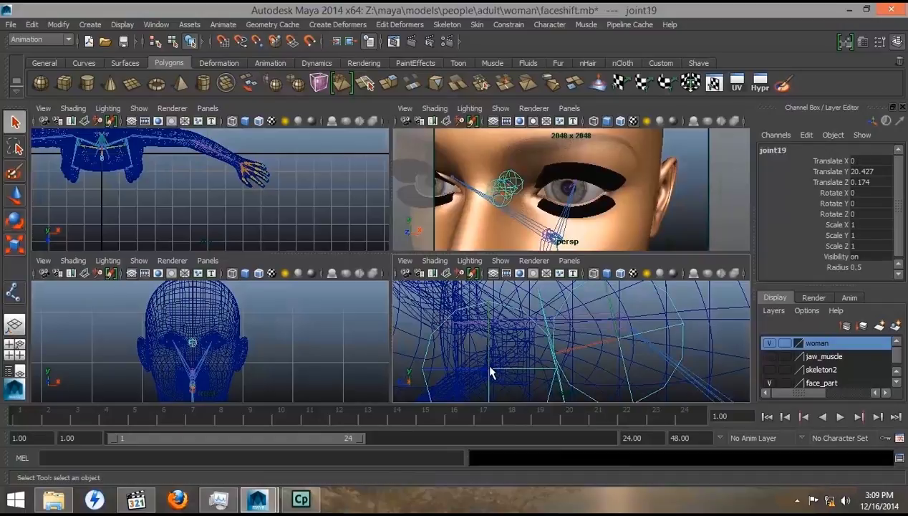
- Set the radius of the new lower-eyelid chain's root joint to 0.5
{"action": "double_click", "coordinate": [861, 268]}
{"action": "type", "text": ".5"}
{"action": "key", "text": "Tab"}
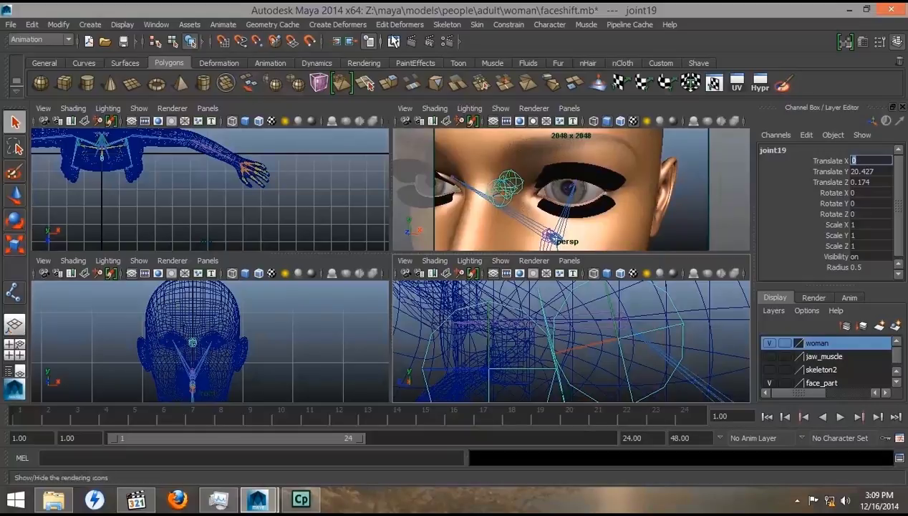
{"action": "left_click", "coordinate": [447, 25]}
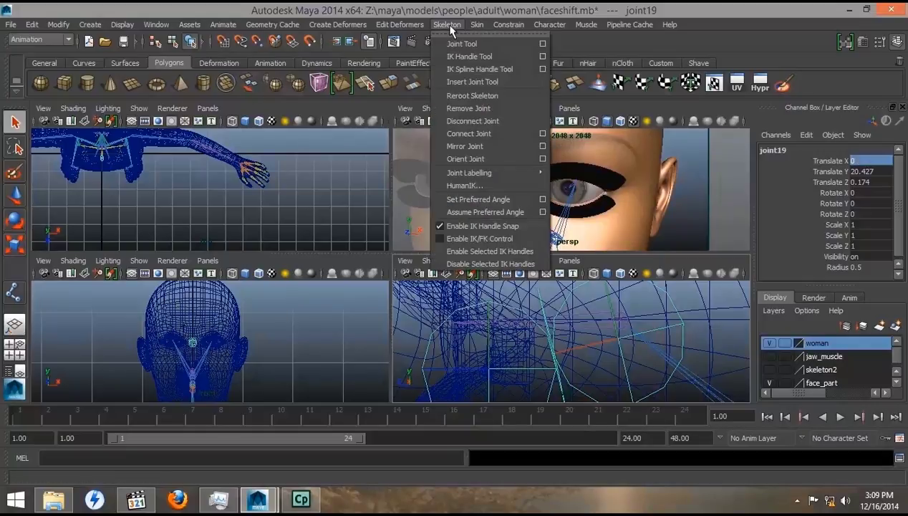
{"action": "left_click", "coordinate": [543, 45]}
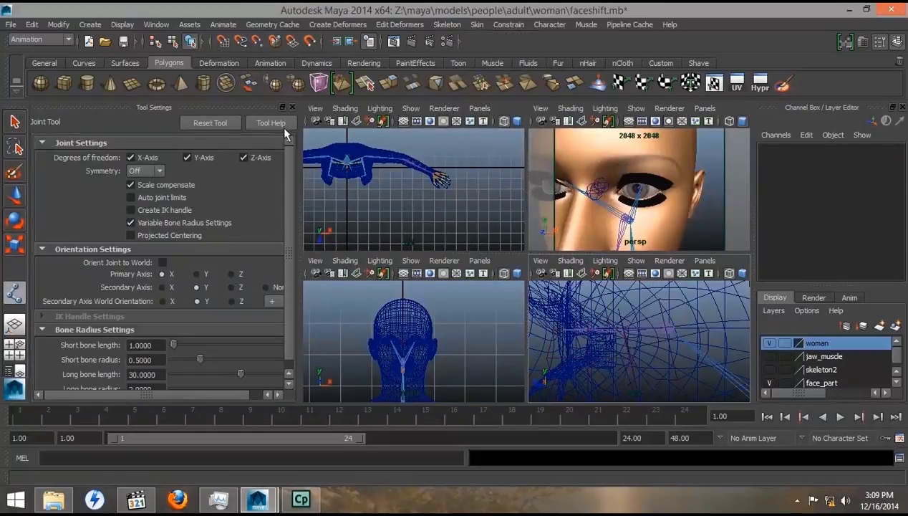
{"action": "left_click", "coordinate": [292, 107]}
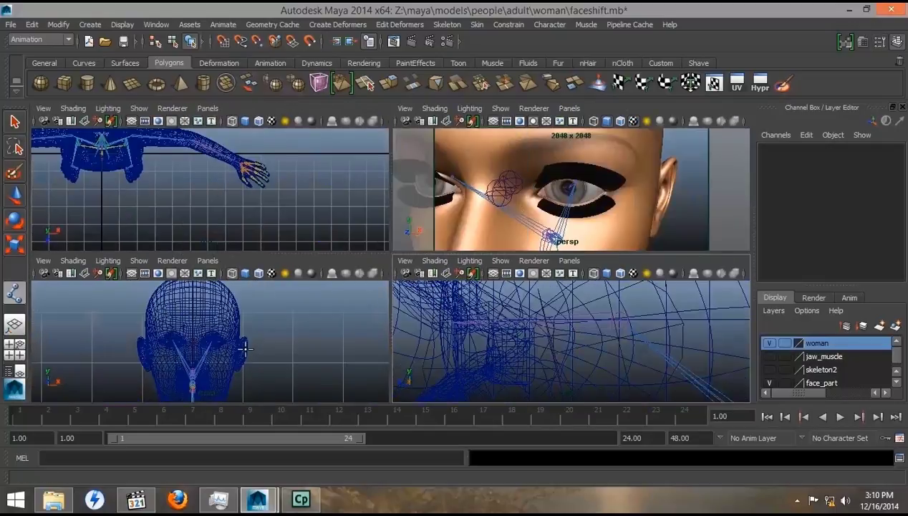
- In the outliner, parent the root of the new lower-eyelid joint chain under the upperJaw joint
{"action": "left_click", "coordinate": [15, 370]}
{"action": "scroll", "coordinate": [167, 255], "scroll_direction": "down", "scroll_amount": 2}
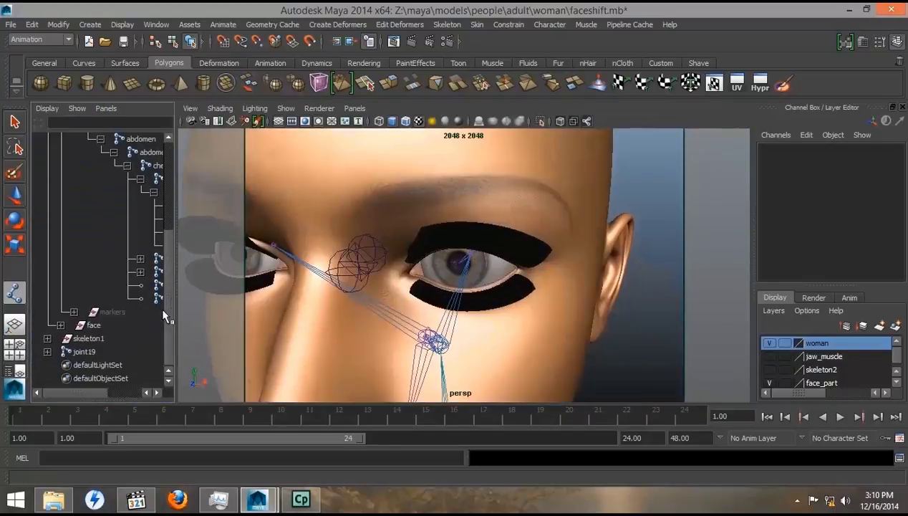
{"action": "left_click", "coordinate": [81, 353]}
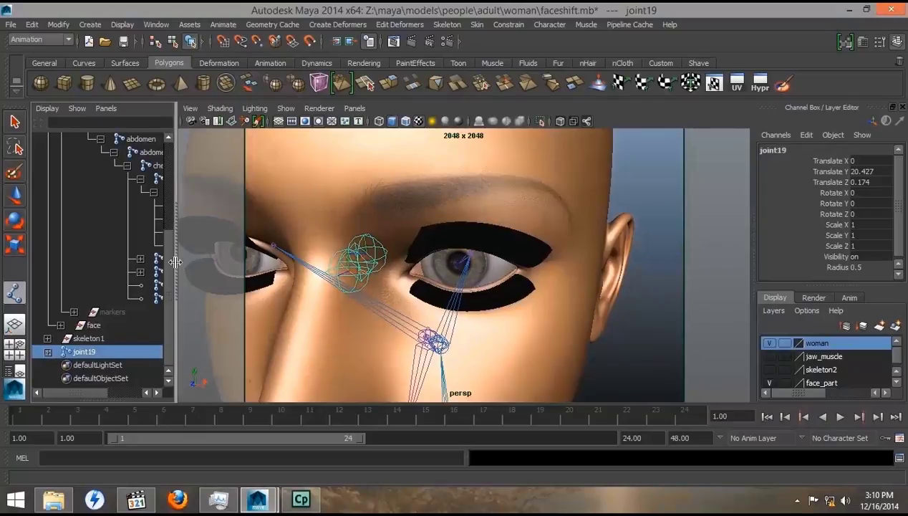
{"action": "left_click_drag", "start_coordinate": [179, 262], "coordinate": [258, 261]}
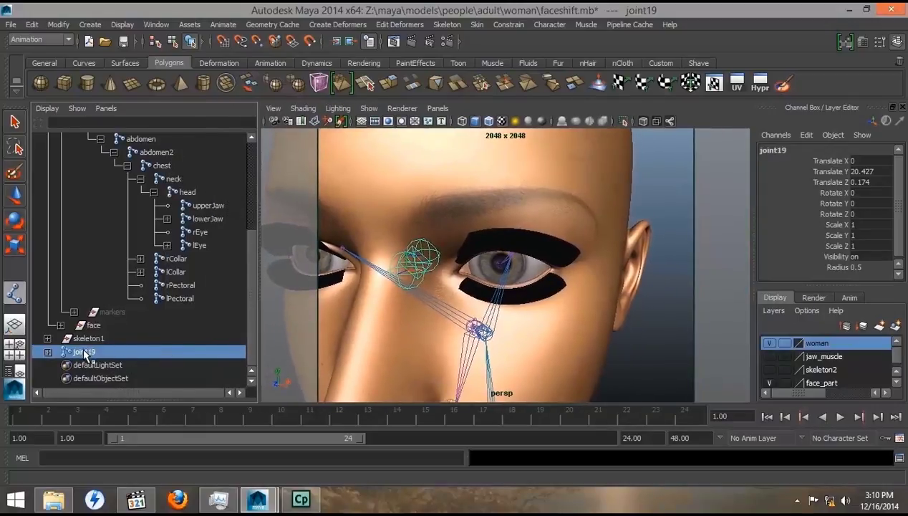
{"action": "middle_click_drag", "start_coordinate": [84, 356], "coordinate": [202, 208]}
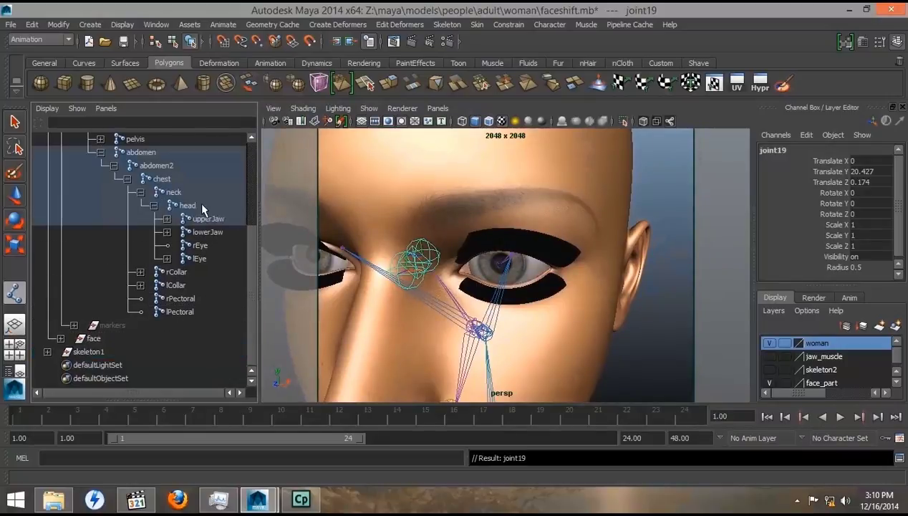
- Move the lower-eyelid chain sideways along X to the left eye, to a Translate X of about 0.398
{"action": "left_click_drag", "start_coordinate": [469, 313], "coordinate": [425, 326], "text": "alt"}
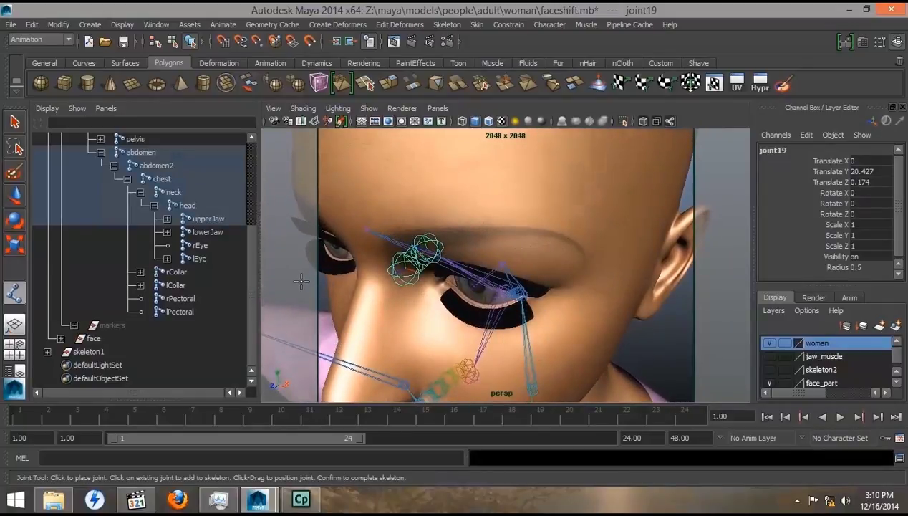
{"action": "left_click", "coordinate": [19, 202]}
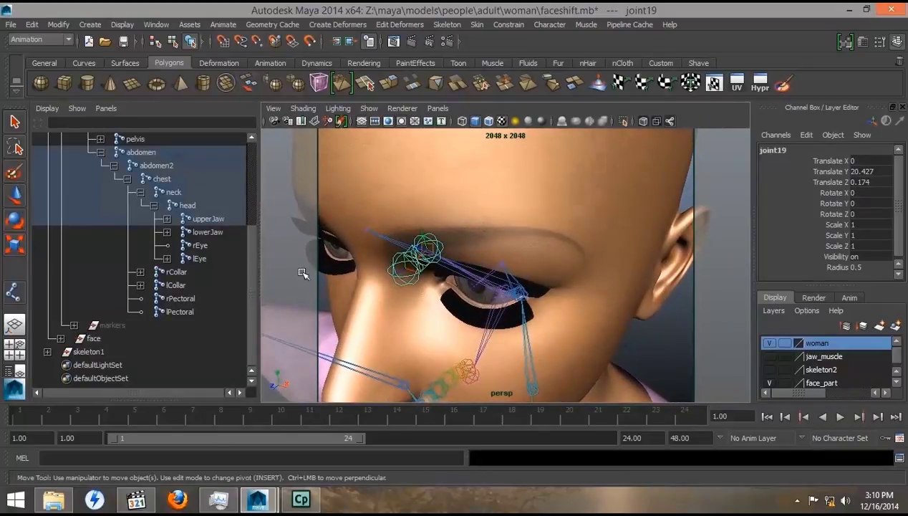
{"action": "left_click_drag", "start_coordinate": [406, 307], "coordinate": [501, 286], "text": "alt"}
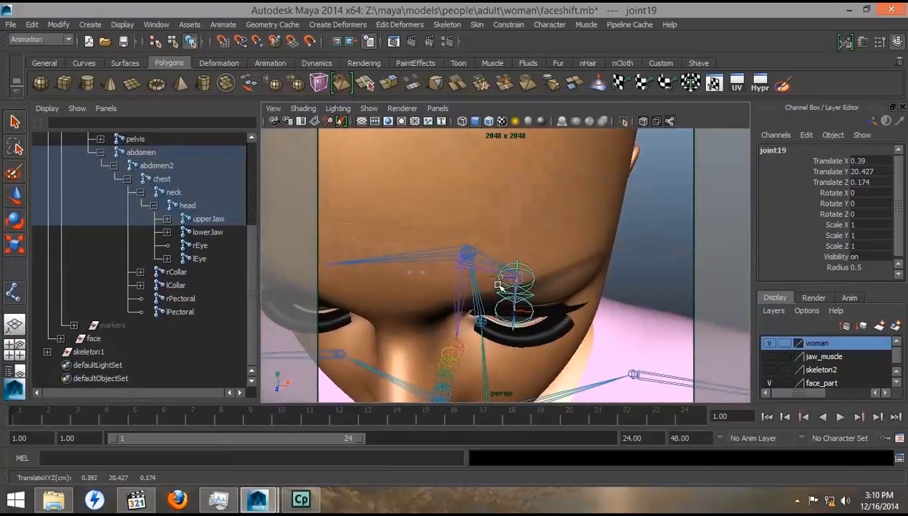
- Set the radius of both the tip joint and the root joint of the lower-eyelid chain to 0.1
{"action": "left_click", "coordinate": [15, 350]}
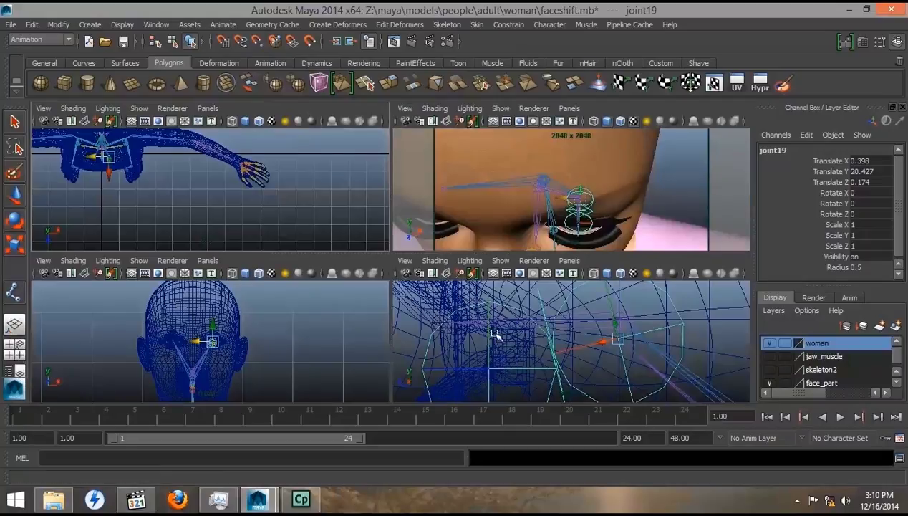
{"action": "scroll", "coordinate": [568, 354], "scroll_direction": "up", "scroll_amount": 5}
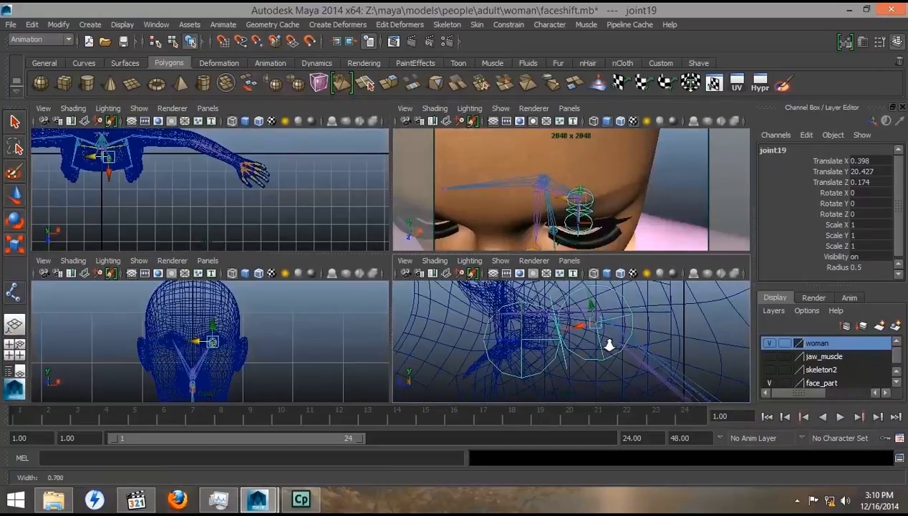
{"action": "left_click_drag", "start_coordinate": [609, 345], "coordinate": [485, 346], "text": "alt"}
{"action": "left_click", "coordinate": [478, 345]}
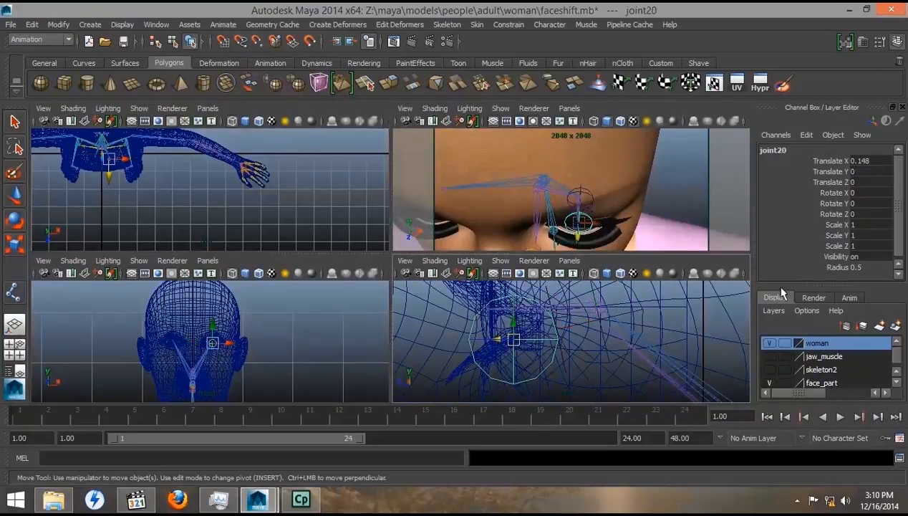
{"action": "left_click", "coordinate": [856, 266]}
{"action": "type", "text": "0.1"}
{"action": "key", "text": "Tab"}
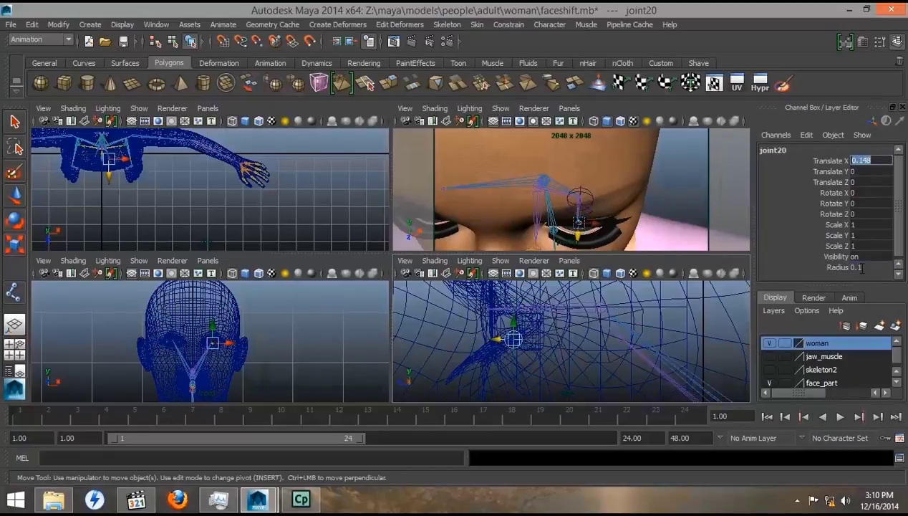
{"action": "left_click", "coordinate": [610, 368]}
{"action": "left_click", "coordinate": [858, 267]}
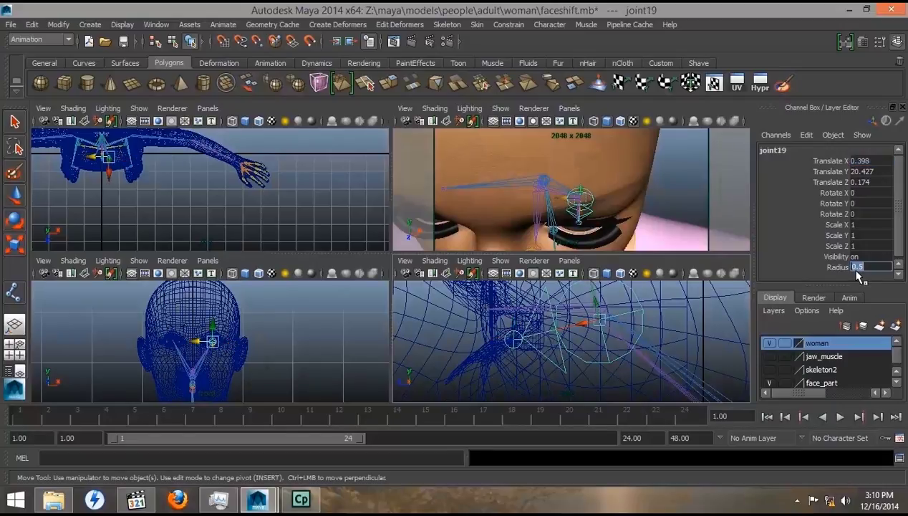
{"action": "type", "text": "0.1"}
{"action": "key", "text": "Tab"}
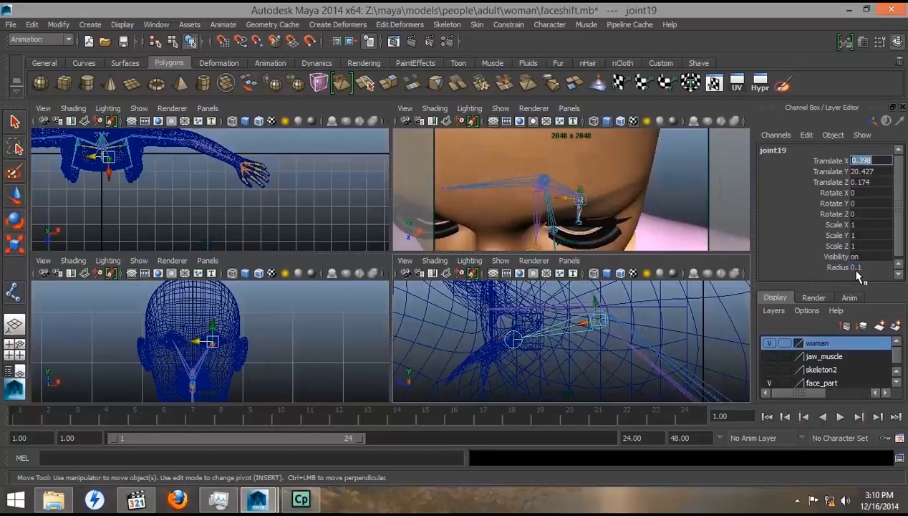
- In the side view, move the lower-eyelid chain's root onto the eye joint, to Translate Y 20.447 and Translate Z 0.173
{"action": "left_click_drag", "start_coordinate": [564, 328], "coordinate": [646, 354], "text": "alt"}
{"action": "right_click_drag", "start_coordinate": [646, 354], "coordinate": [640, 388], "text": "alt"}
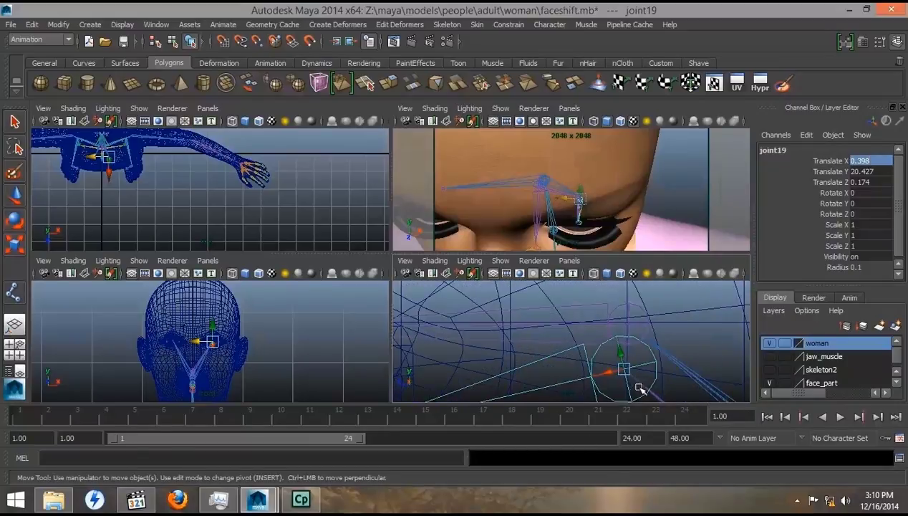
{"action": "left_click_drag", "start_coordinate": [624, 368], "coordinate": [630, 320]}
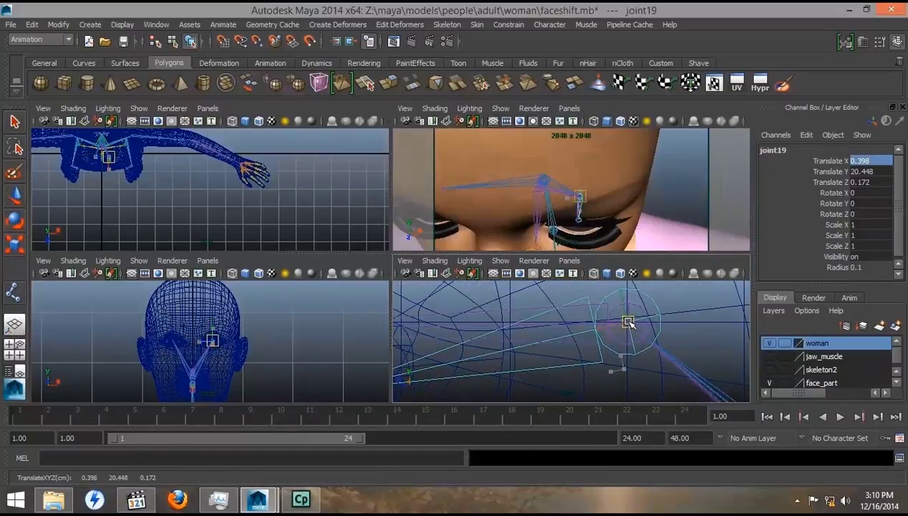
{"action": "right_click_drag", "start_coordinate": [577, 339], "coordinate": [648, 381], "text": "alt"}
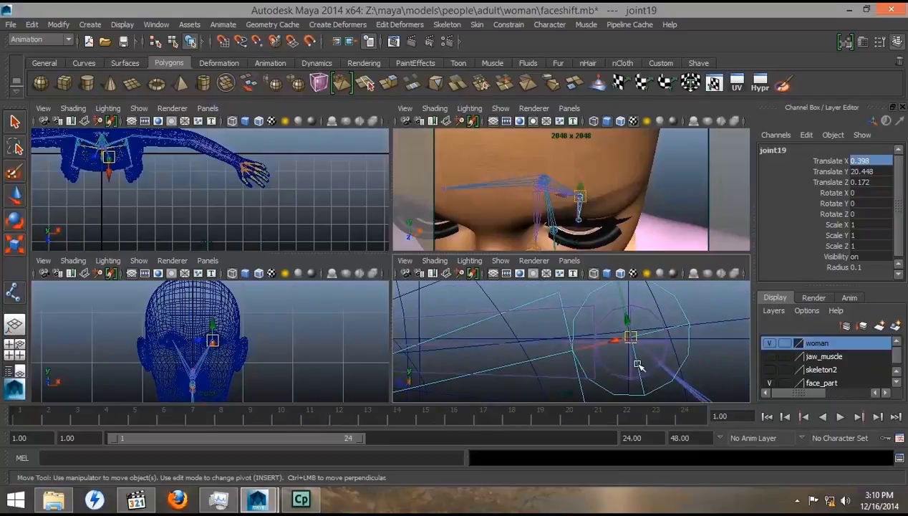
{"action": "left_click_drag", "start_coordinate": [633, 341], "coordinate": [628, 339]}
{"action": "right_click_drag", "start_coordinate": [628, 339], "coordinate": [622, 360], "text": "alt"}
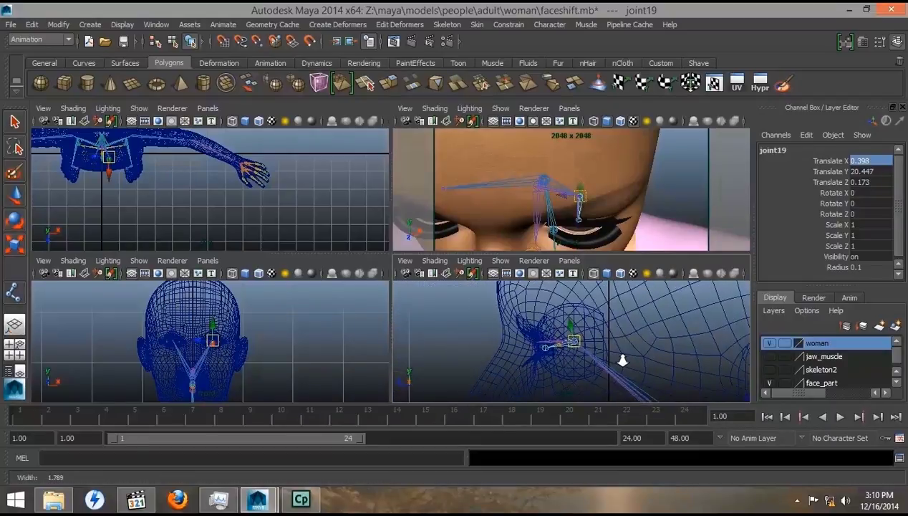
- Move the lower-eyelid chain's tip joint onto the lower lid edge, to about Translate X 0.204 and Translate Y -0.043
{"action": "left_click", "coordinate": [544, 349]}
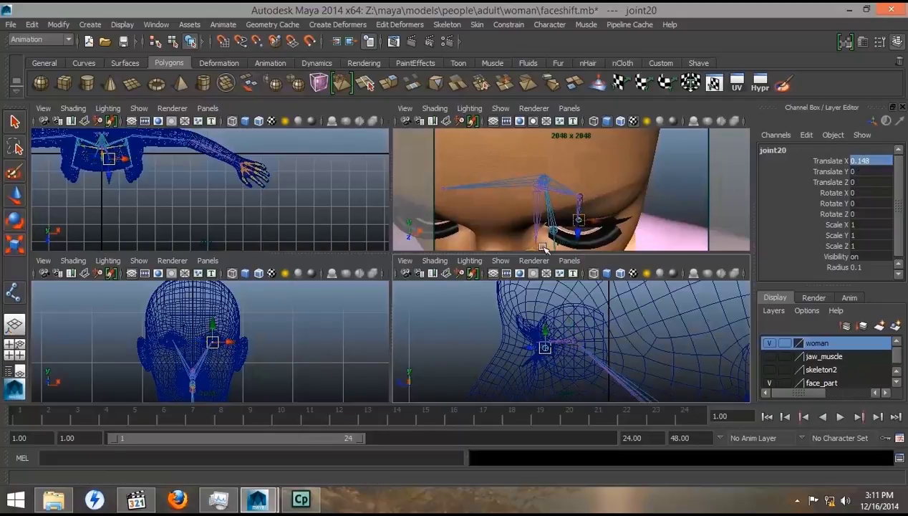
{"action": "scroll", "coordinate": [592, 230], "scroll_direction": "up", "scroll_amount": 3}
{"action": "left_click_drag", "start_coordinate": [588, 233], "coordinate": [557, 199], "text": "alt"}
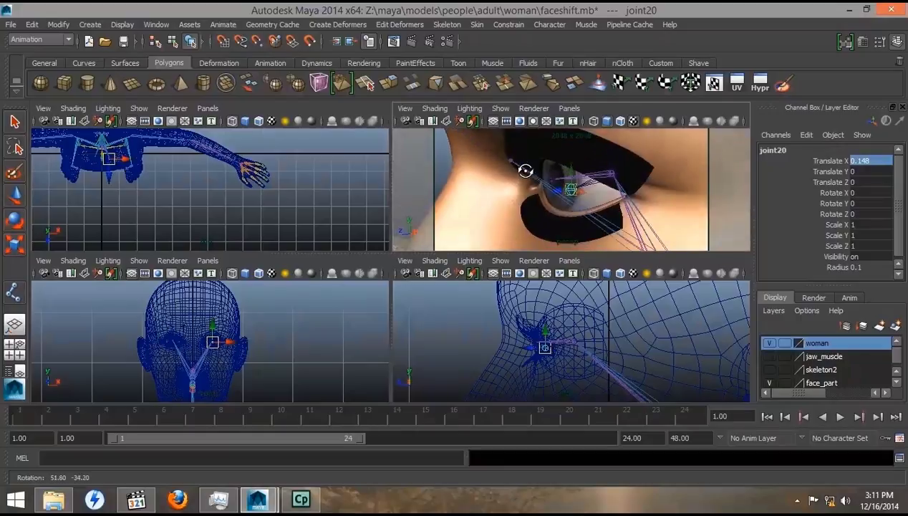
{"action": "left_click", "coordinate": [556, 192]}
{"action": "right_click_drag", "start_coordinate": [551, 201], "coordinate": [566, 237], "text": "alt"}
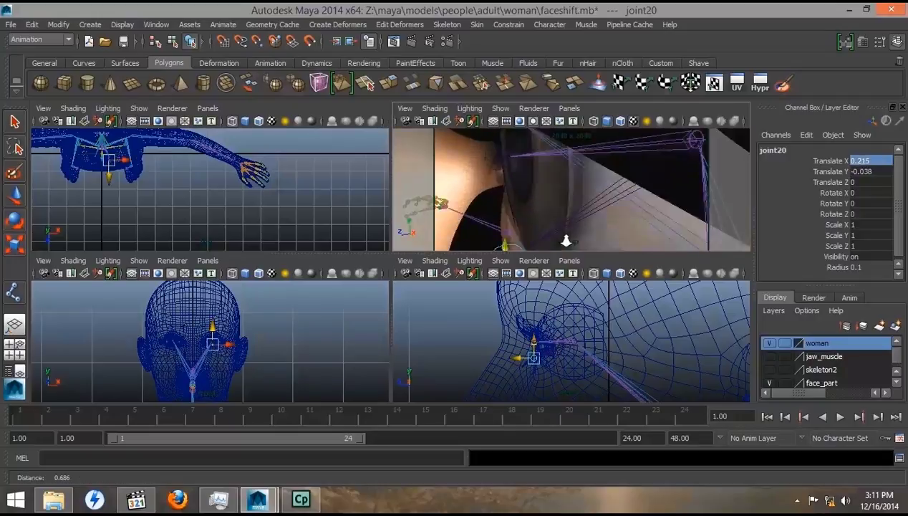
{"action": "middle_click_drag", "start_coordinate": [566, 237], "coordinate": [569, 227], "text": "alt"}
{"action": "right_click_drag", "start_coordinate": [569, 227], "coordinate": [574, 210], "text": "alt"}
{"action": "left_click_drag", "start_coordinate": [574, 211], "coordinate": [568, 220], "text": "alt"}
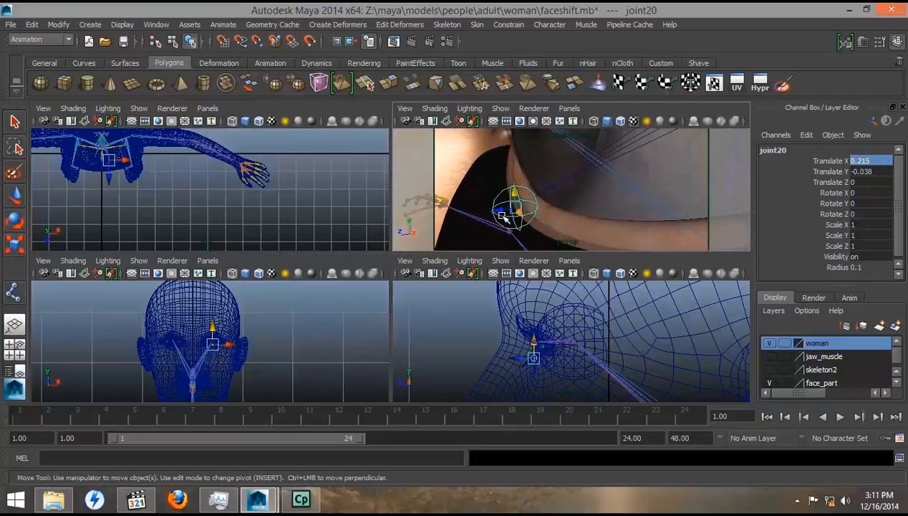
{"action": "left_click_drag", "start_coordinate": [496, 210], "coordinate": [505, 209]}
{"action": "left_click_drag", "start_coordinate": [517, 210], "coordinate": [544, 218]}
{"action": "left_click", "coordinate": [606, 188]}
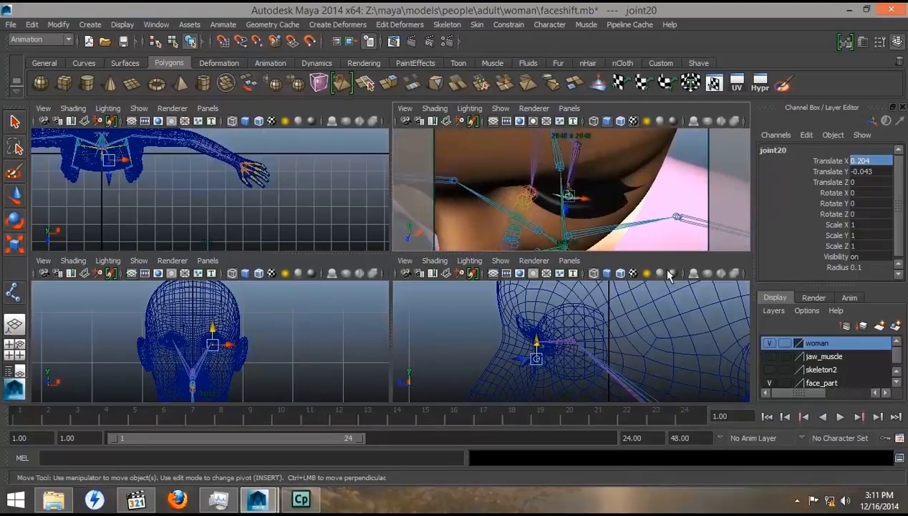
- In the front view, shift the lower-eyelid chain's root sideways to the eye joint's centre, to Translate X 0.392
{"action": "left_click", "coordinate": [227, 347]}
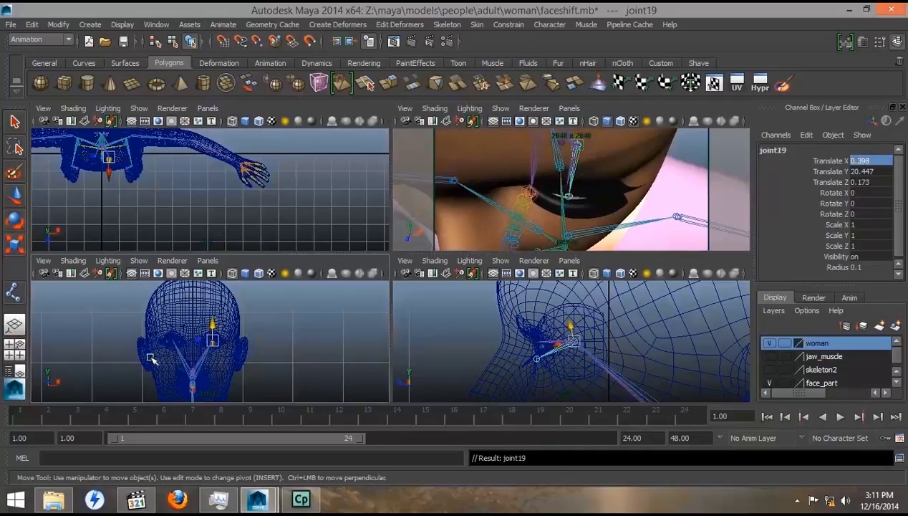
{"action": "scroll", "coordinate": [199, 348], "scroll_direction": "up", "scroll_amount": 6}
{"action": "middle_click_drag", "start_coordinate": [209, 354], "coordinate": [289, 347], "text": "alt"}
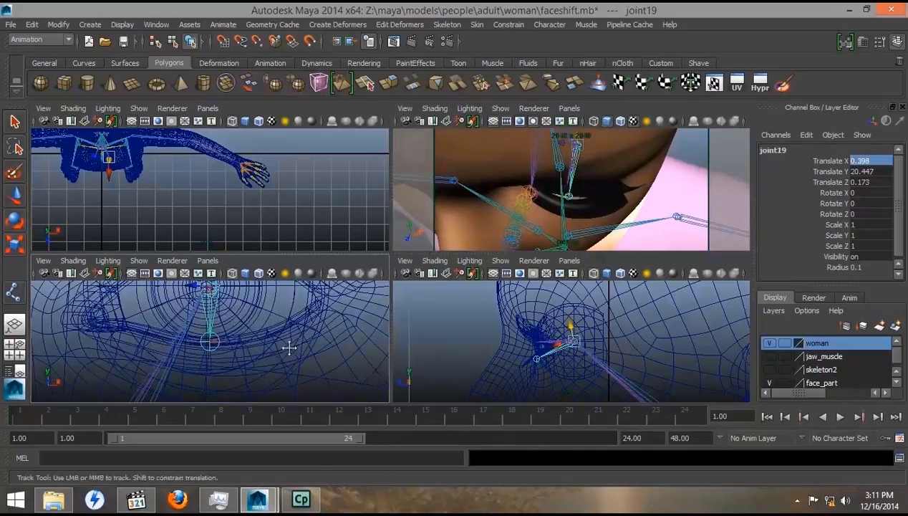
{"action": "right_click_drag", "start_coordinate": [290, 347], "coordinate": [300, 367], "text": "alt"}
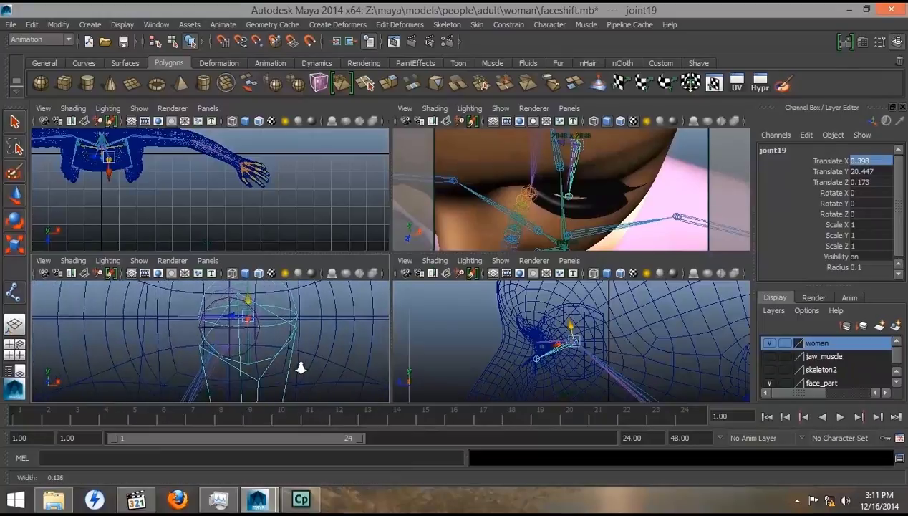
{"action": "left_click_drag", "start_coordinate": [242, 315], "coordinate": [221, 316]}
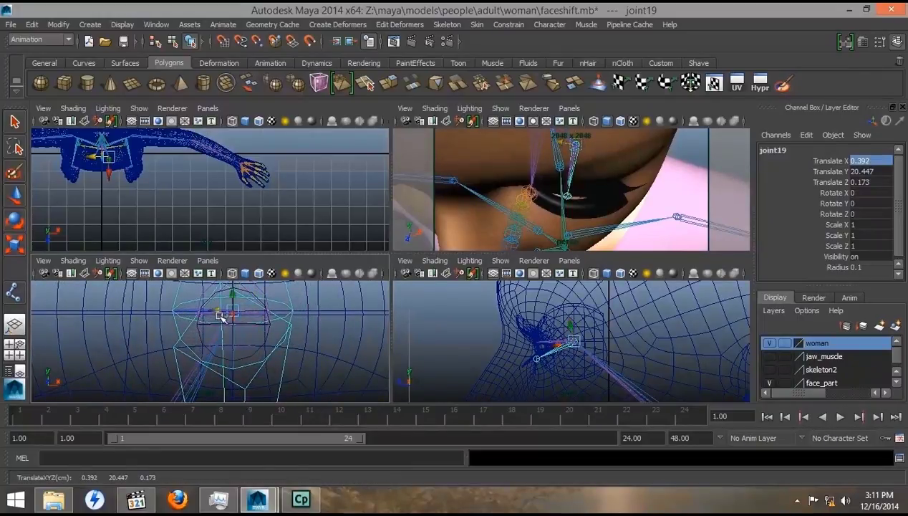
{"action": "mouse_move", "coordinate": [299, 340]}
{"action": "left_mouse_down", "text": "alt"}
{"action": "mouse_move", "coordinate": [273, 349]}
{"action": "mouse_move", "coordinate": [222, 345]}
{"action": "mouse_move", "coordinate": [217, 355]}
{"action": "mouse_move", "coordinate": [169, 344]}
{"action": "mouse_move", "coordinate": [301, 355]}
{"action": "left_mouse_up", "text": "alt"}
{"action": "right_click_drag", "start_coordinate": [301, 355], "coordinate": [298, 335], "text": "alt"}
{"action": "left_click_drag", "start_coordinate": [298, 335], "coordinate": [263, 347], "text": "alt"}
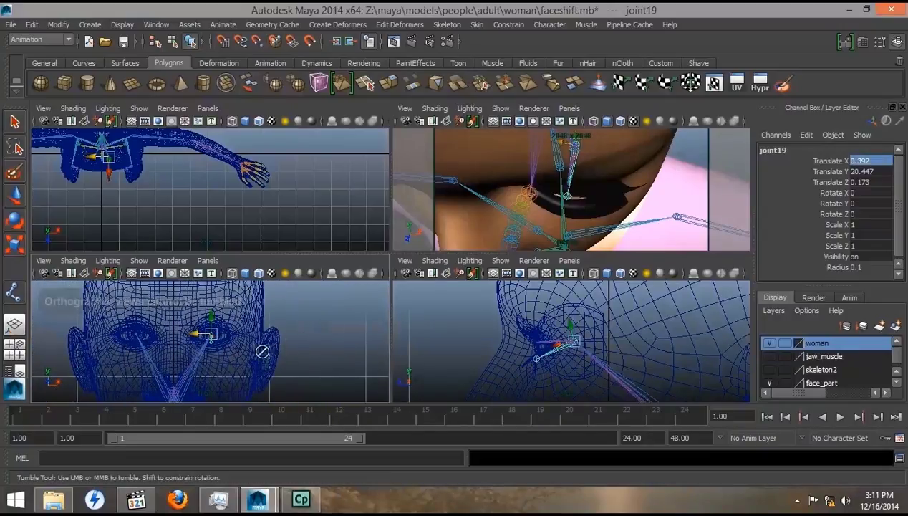
{"action": "left_click_drag", "start_coordinate": [572, 222], "coordinate": [505, 168], "text": "alt"}
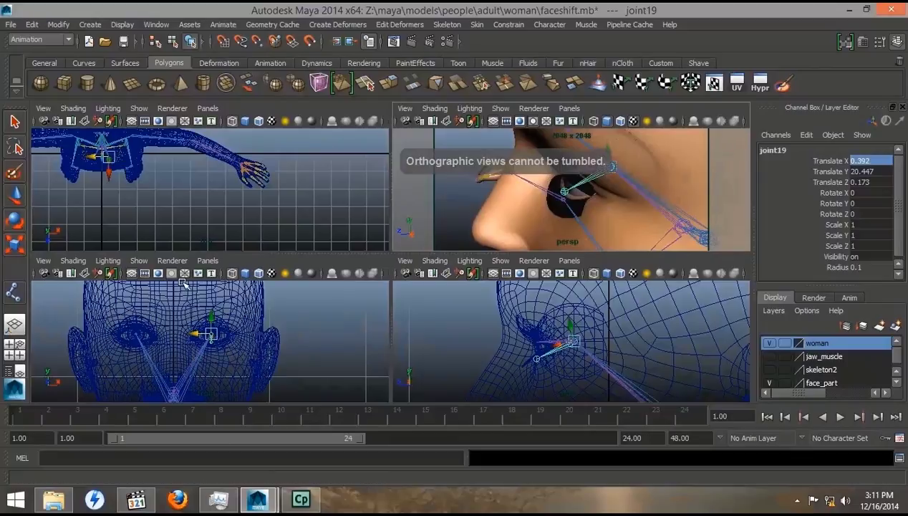
- In the side view, draw a separate two-joint chain from just above the eye joint forward to the upper eyelid, about 0.206 long
{"action": "left_click", "coordinate": [13, 295]}
{"action": "right_click_drag", "start_coordinate": [529, 343], "coordinate": [725, 392], "text": "alt"}
{"action": "middle_click_drag", "start_coordinate": [725, 392], "coordinate": [620, 345], "text": "alt"}
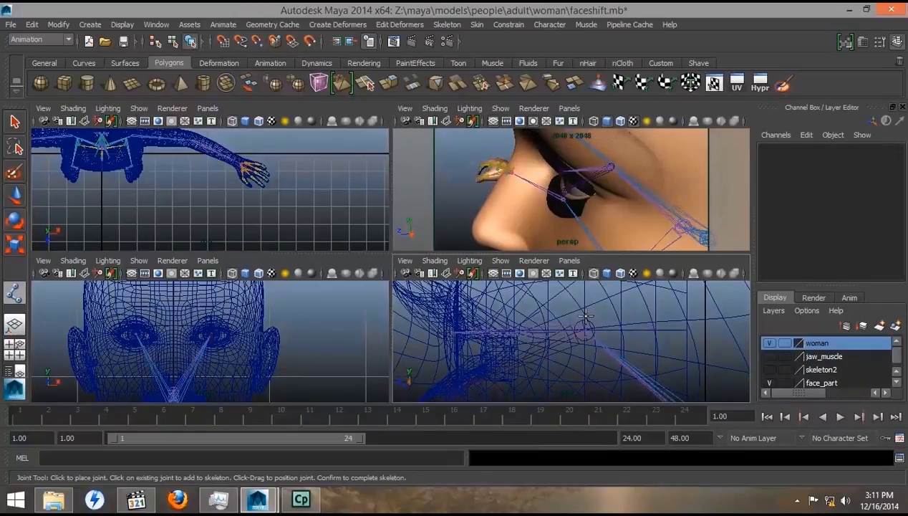
{"action": "left_click", "coordinate": [585, 316]}
{"action": "middle_click_drag", "start_coordinate": [585, 315], "coordinate": [623, 380], "text": "alt"}
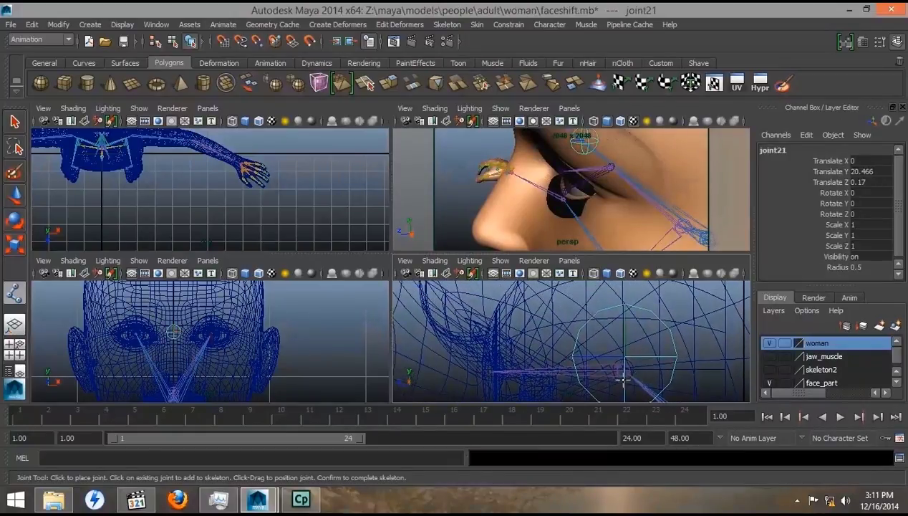
{"action": "left_click", "coordinate": [482, 333]}
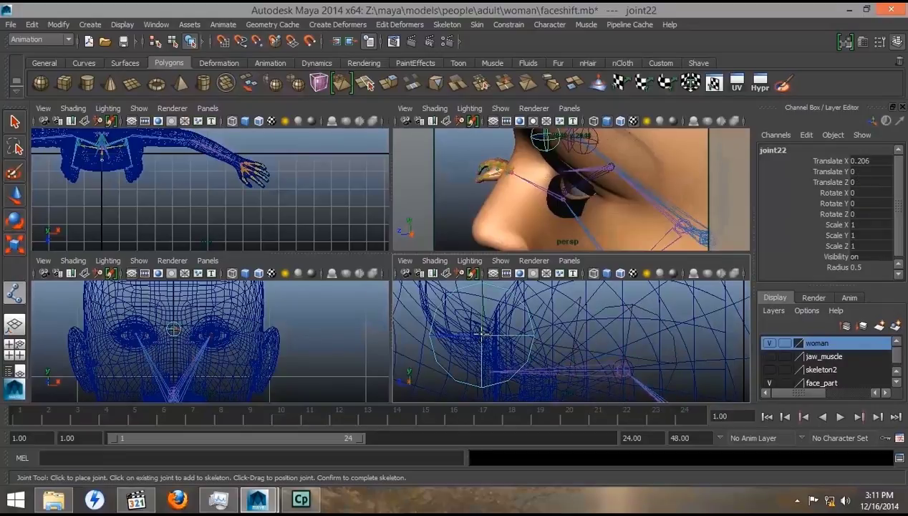
{"action": "key", "text": "w"}
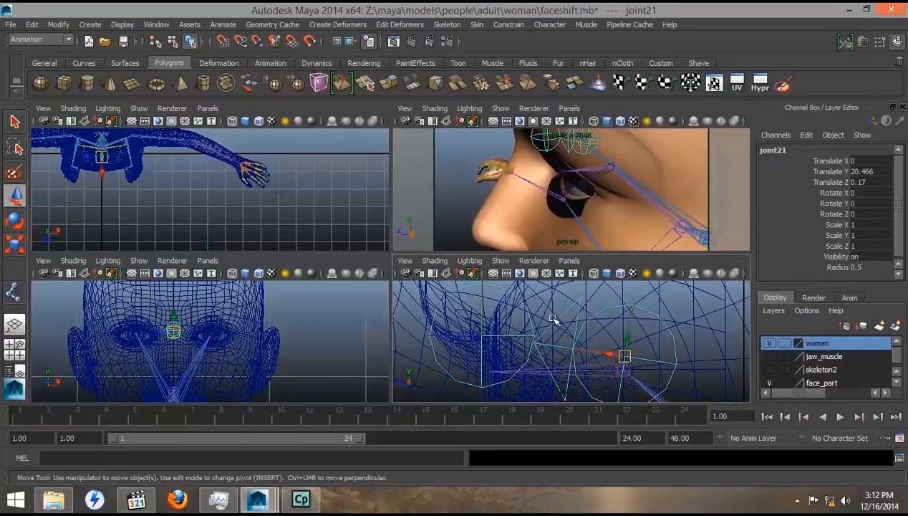
- Set the radius of both the root joint and the tip joint of the new upper-eyelid chain to 0.1
{"action": "left_click", "coordinate": [864, 269]}
{"action": "type", "text": "0.1"}
{"action": "key", "text": "Tab"}
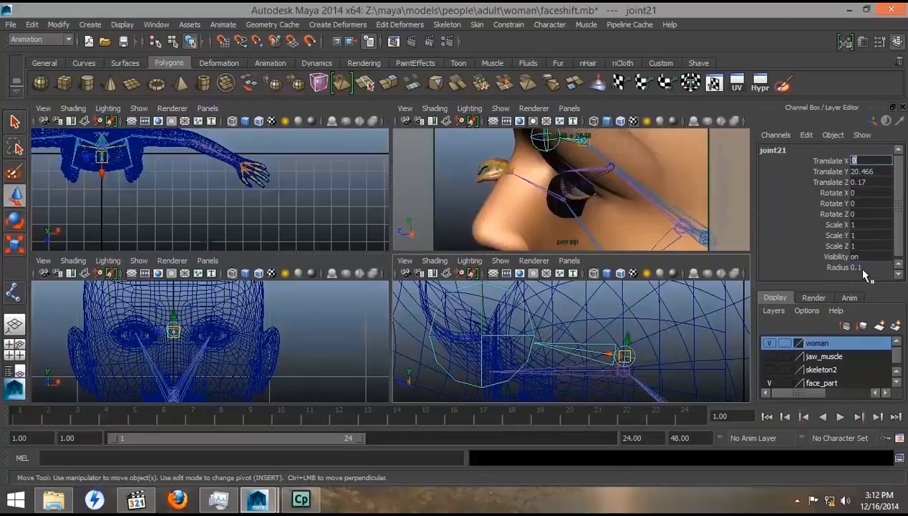
{"action": "left_click", "coordinate": [438, 359]}
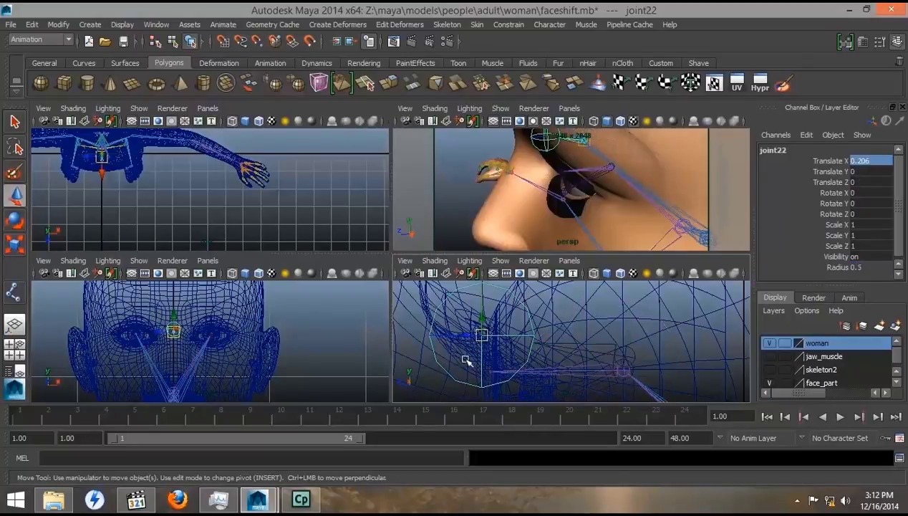
{"action": "left_click", "coordinate": [858, 269]}
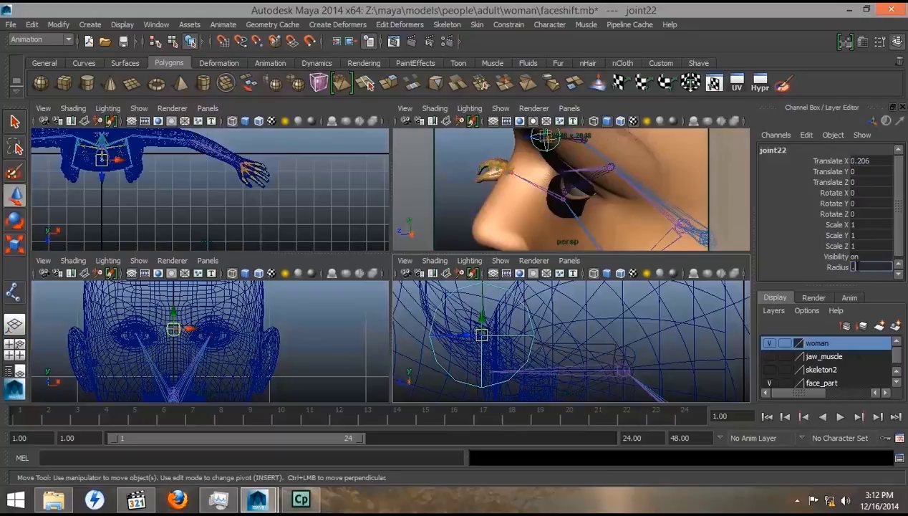
{"action": "key", "text": "Tab"}
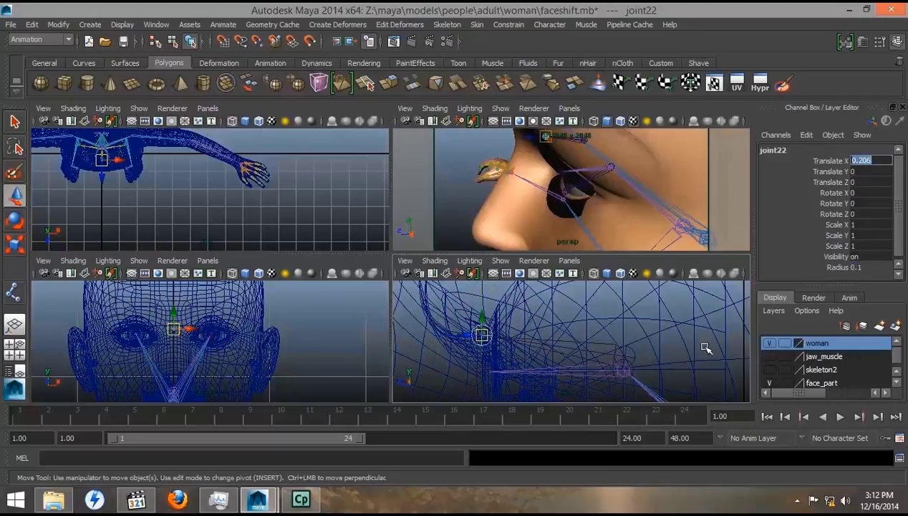
{"action": "key", "text": "Return"}
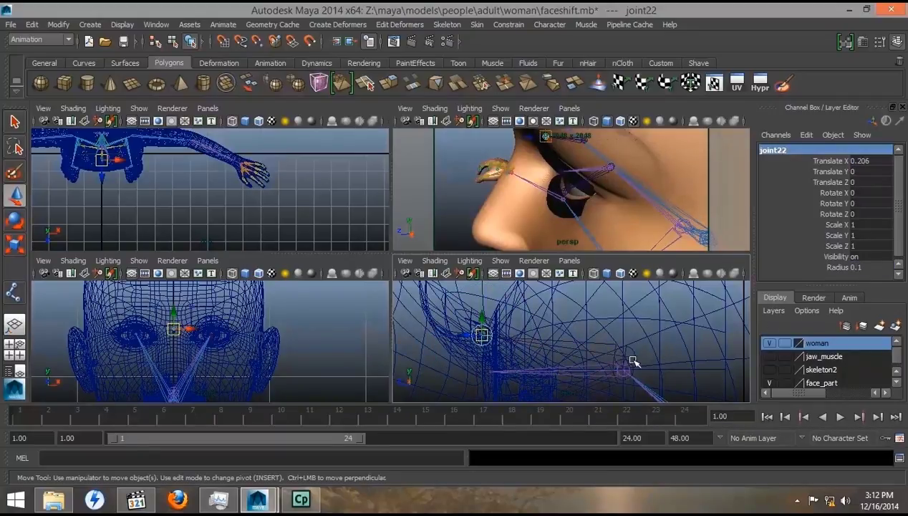
- In the outliner, parent the root of the upper-eyelid chain under upperJaw, and expand upperJaw and its first transform group
{"action": "left_click", "coordinate": [630, 349]}
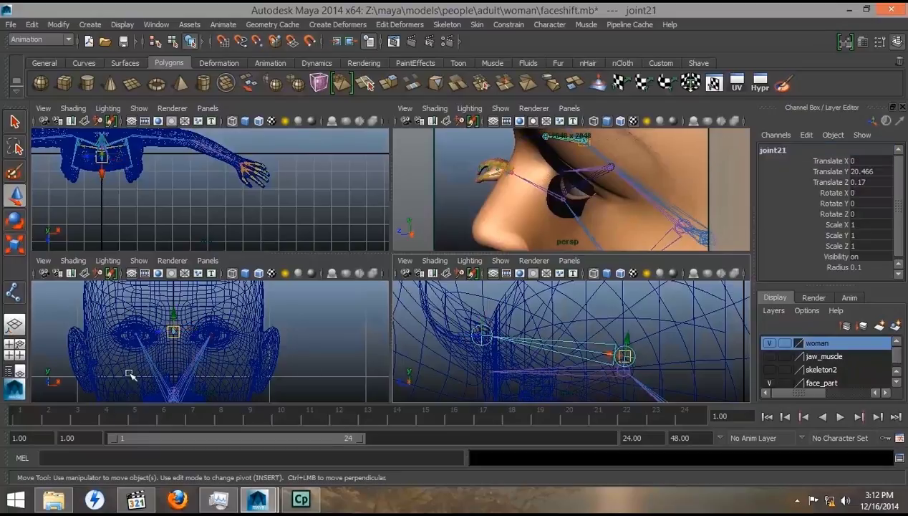
{"action": "left_click", "coordinate": [16, 373]}
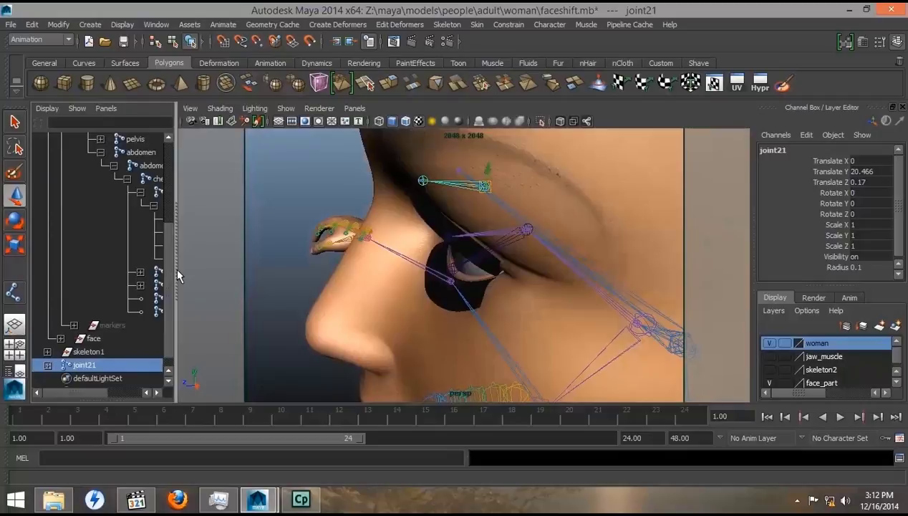
{"action": "left_click_drag", "start_coordinate": [175, 266], "coordinate": [279, 277]}
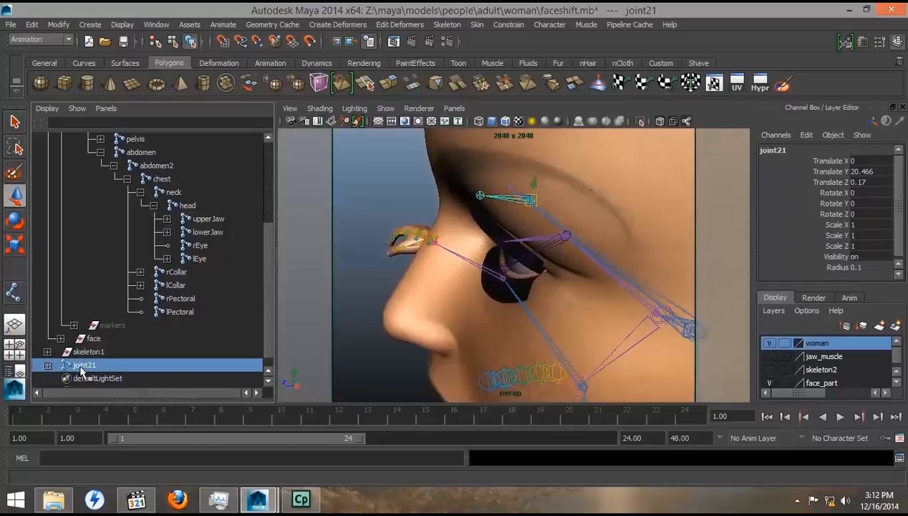
{"action": "middle_click_drag", "start_coordinate": [80, 366], "coordinate": [203, 219]}
{"action": "left_click", "coordinate": [166, 220]}
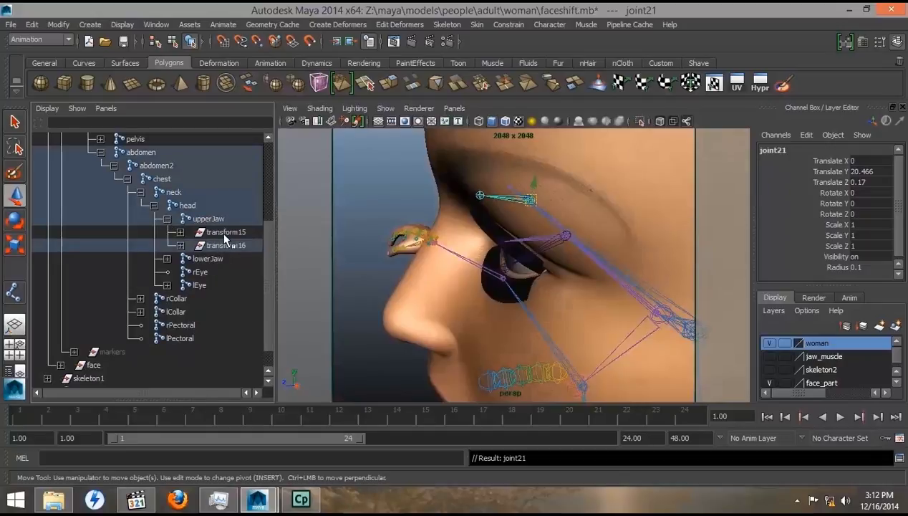
{"action": "left_click", "coordinate": [180, 232]}
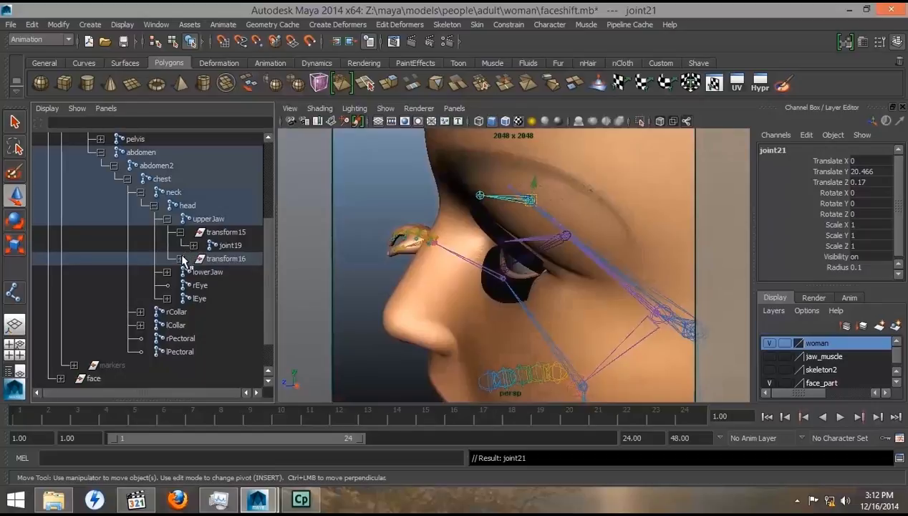
- Delete both transform groups under upperJaw together with the eyelid joint chains they contain
{"action": "left_click", "coordinate": [180, 258]}
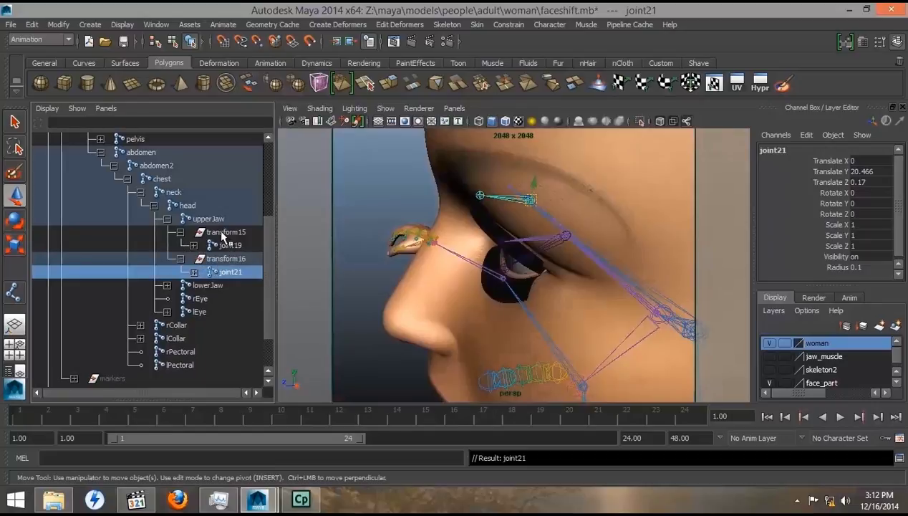
{"action": "left_click", "coordinate": [221, 234], "text": "shift"}
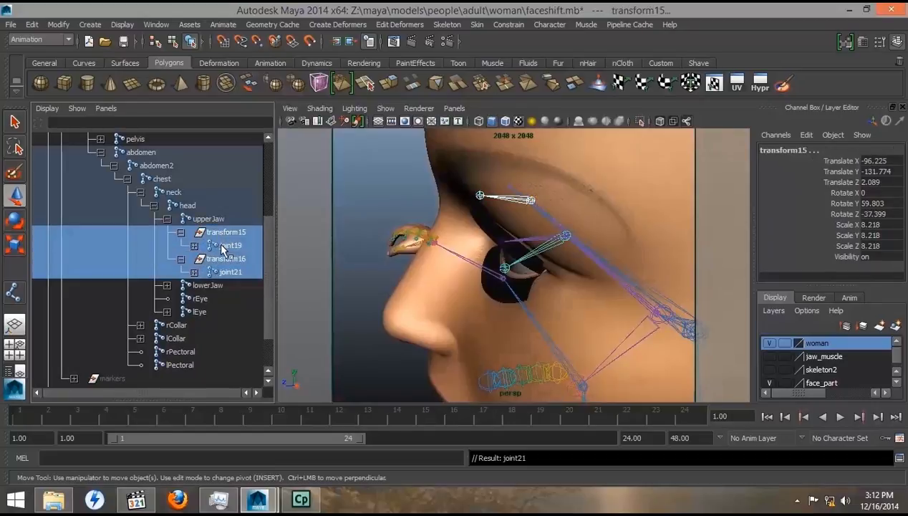
{"action": "key", "text": "Delete"}
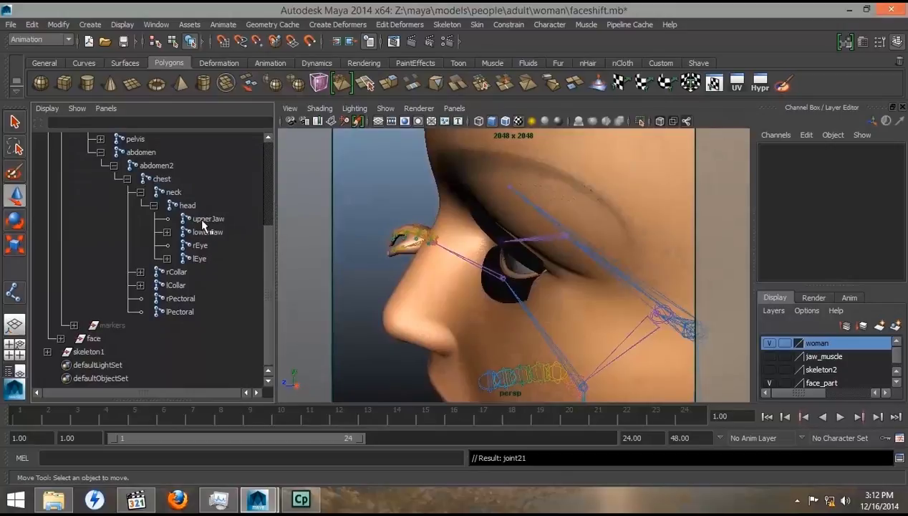
- Enlarge the upperJaw joint's radius, trying 2 and 5 before setting it to 10
{"action": "left_click", "coordinate": [199, 217]}
{"action": "left_click_drag", "start_coordinate": [624, 319], "coordinate": [479, 336], "text": "alt"}
{"action": "middle_click_drag", "start_coordinate": [478, 336], "coordinate": [464, 229], "text": "alt"}
{"action": "right_click_drag", "start_coordinate": [466, 236], "coordinate": [460, 327], "text": "alt"}
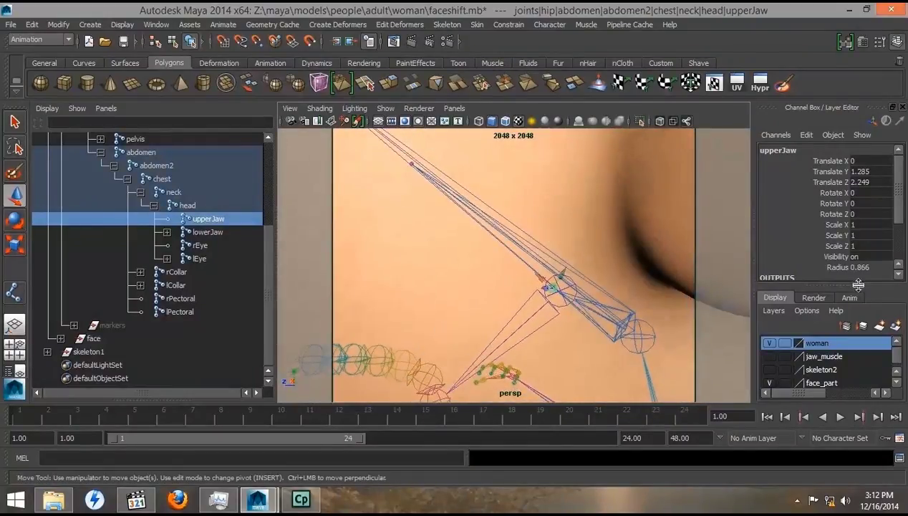
{"action": "double_click", "coordinate": [863, 266]}
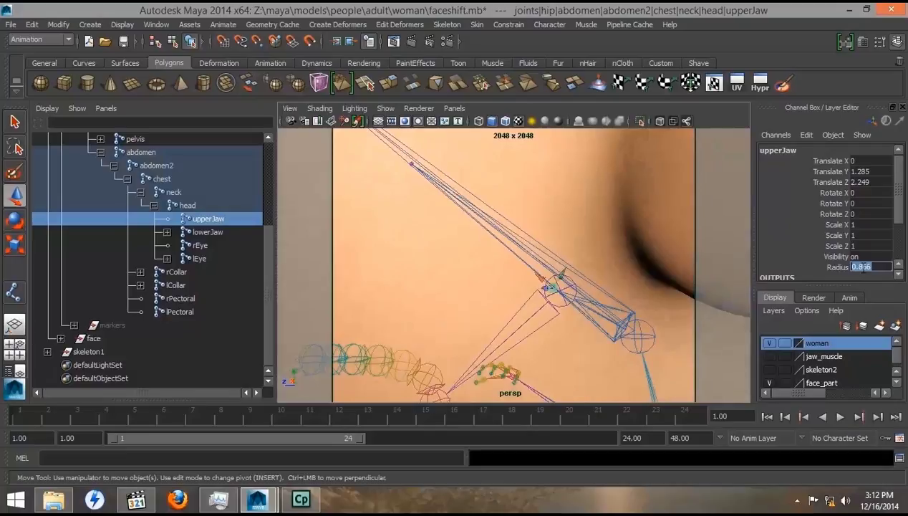
{"action": "type", "text": "2"}
{"action": "key", "text": "Tab"}
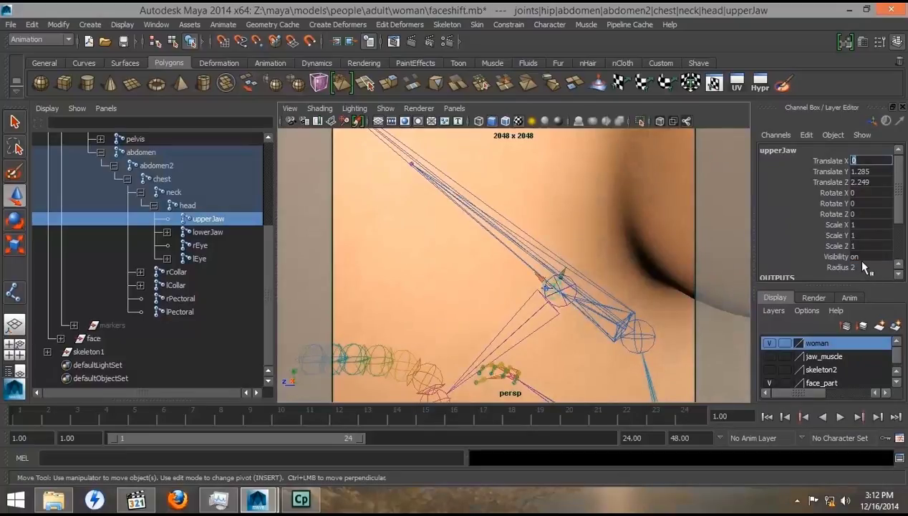
{"action": "double_click", "coordinate": [858, 266]}
{"action": "type", "text": "5"}
{"action": "key", "text": "Tab"}
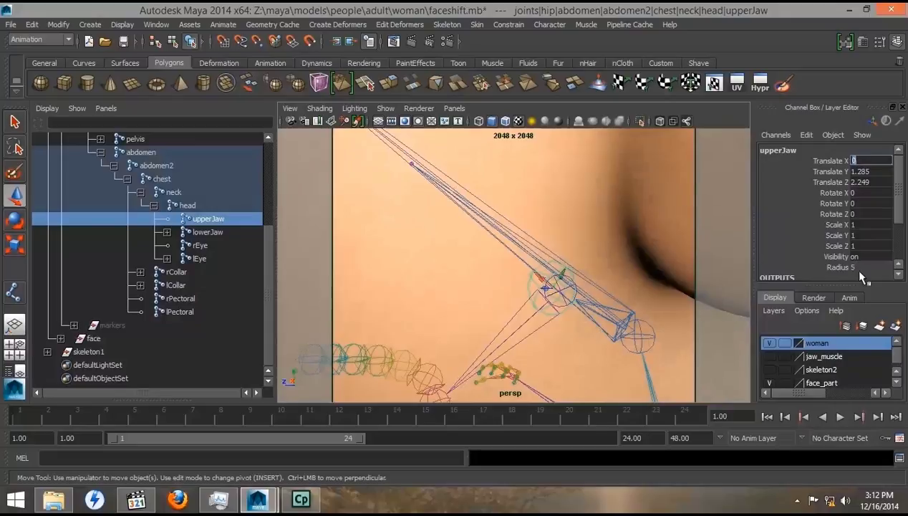
{"action": "double_click", "coordinate": [855, 267]}
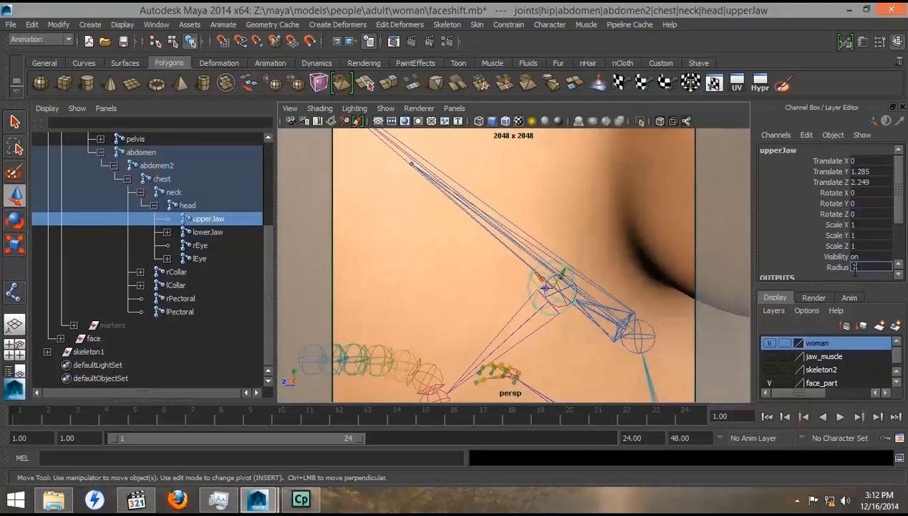
{"action": "type", "text": "10"}
{"action": "key", "text": "Tab"}
- In the side view, use the Joint Tool to place a child joint of upperJaw just above the eye joint, about 7.5 from upperJaw
{"action": "right_click_drag", "start_coordinate": [547, 338], "coordinate": [411, 308], "text": "alt"}
{"action": "left_click_drag", "start_coordinate": [412, 308], "coordinate": [501, 319], "text": "alt"}
{"action": "middle_click_drag", "start_coordinate": [505, 308], "coordinate": [506, 329], "text": "alt"}
{"action": "left_click_drag", "start_coordinate": [505, 329], "coordinate": [503, 324], "text": "alt"}
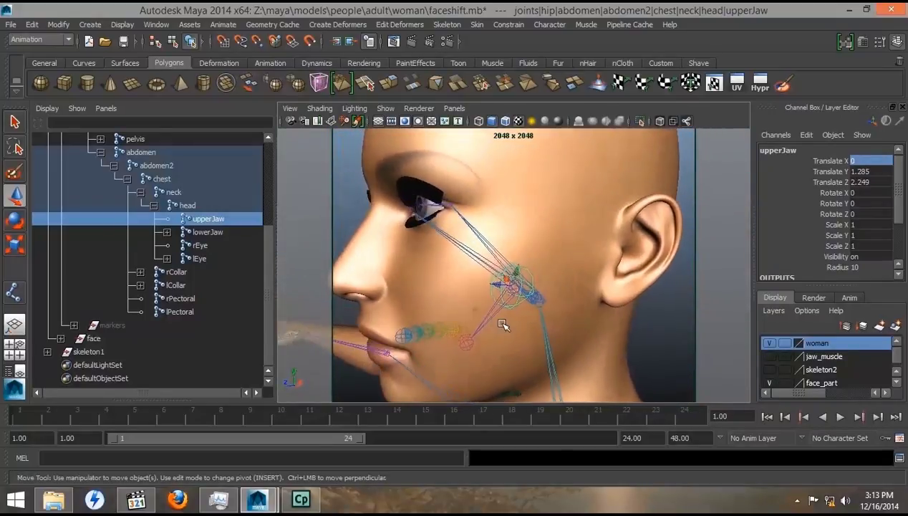
{"action": "left_click", "coordinate": [14, 292]}
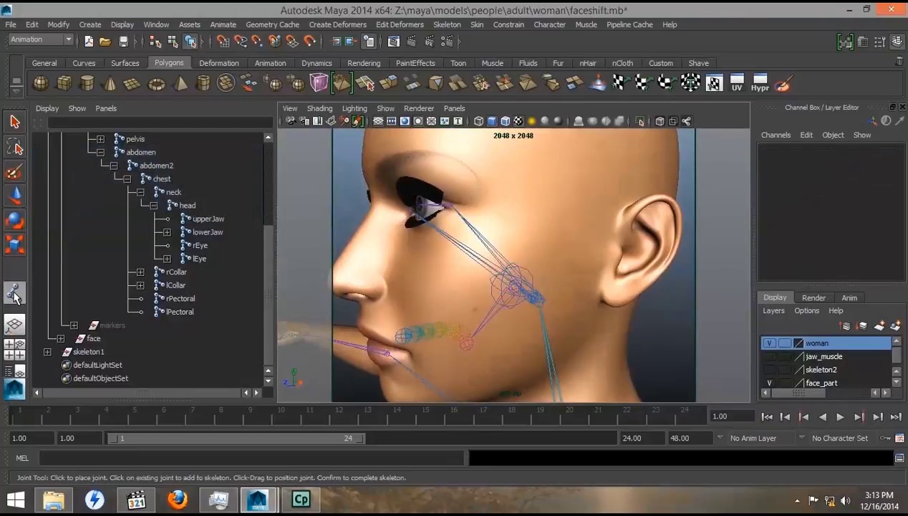
{"action": "left_click", "coordinate": [204, 217]}
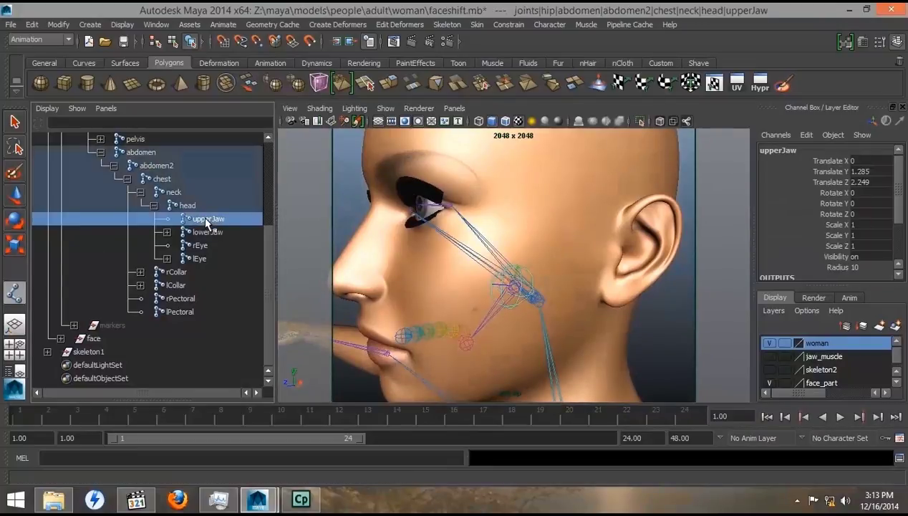
{"action": "left_click", "coordinate": [16, 356]}
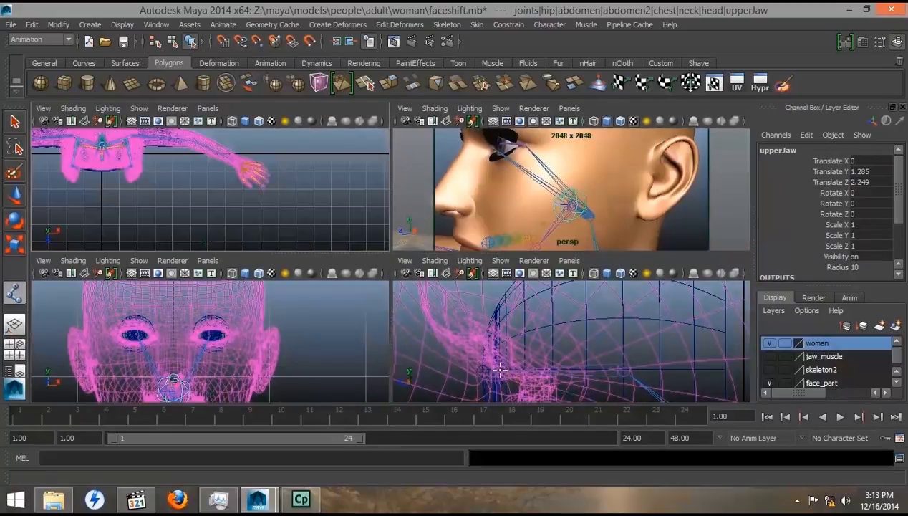
{"action": "right_click_drag", "start_coordinate": [499, 371], "coordinate": [670, 379], "text": "alt"}
{"action": "right_click_drag", "start_coordinate": [548, 369], "coordinate": [613, 375], "text": "alt"}
{"action": "middle_click_drag", "start_coordinate": [614, 377], "coordinate": [553, 309], "text": "alt"}
{"action": "right_click_drag", "start_coordinate": [494, 330], "coordinate": [587, 329], "text": "alt"}
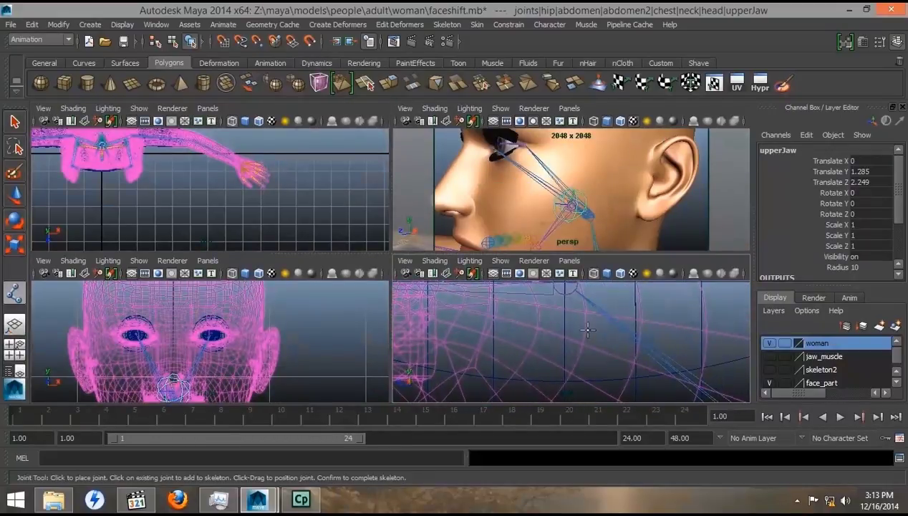
{"action": "middle_click_drag", "start_coordinate": [587, 329], "coordinate": [567, 307], "text": "alt"}
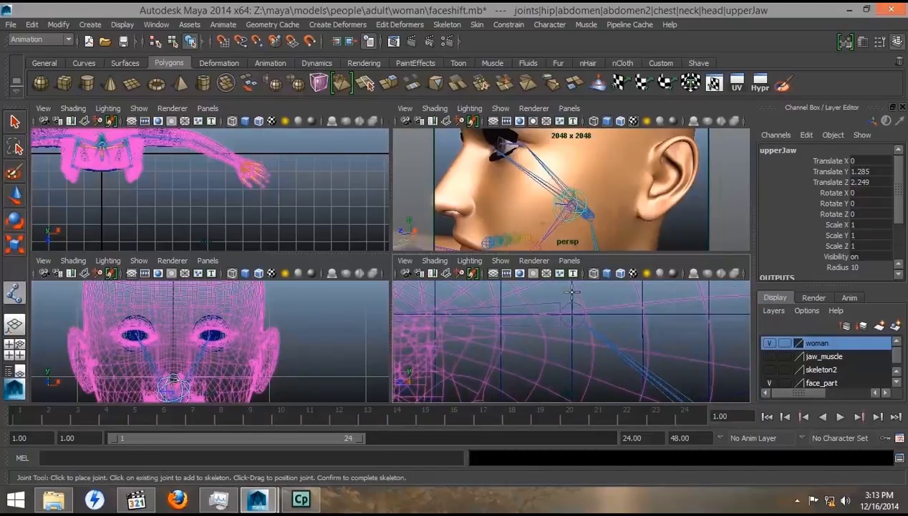
{"action": "left_click", "coordinate": [572, 290]}
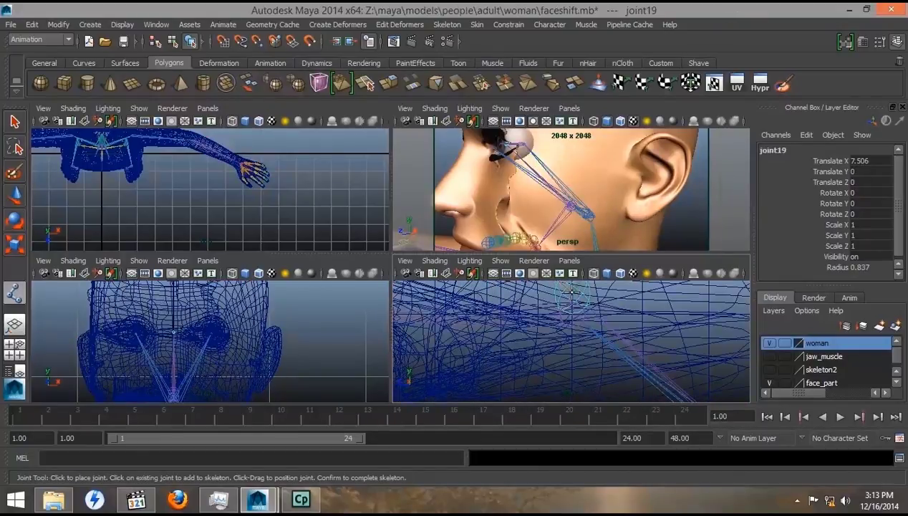
- Add a tip joint at the upper eyelid, about 1.7 forward of the new eyelid root joint, and complete the chain
{"action": "right_click_drag", "start_coordinate": [578, 339], "coordinate": [572, 341], "text": "alt"}
{"action": "middle_click_drag", "start_coordinate": [571, 341], "coordinate": [612, 335], "text": "alt"}
{"action": "right_click_drag", "start_coordinate": [505, 343], "coordinate": [533, 331], "text": "alt"}
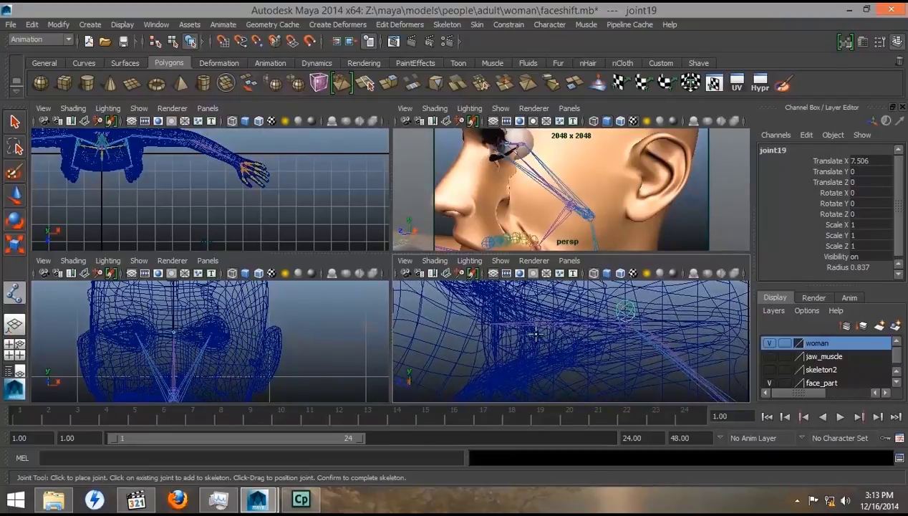
{"action": "middle_click_drag", "start_coordinate": [533, 331], "coordinate": [554, 352], "text": "alt"}
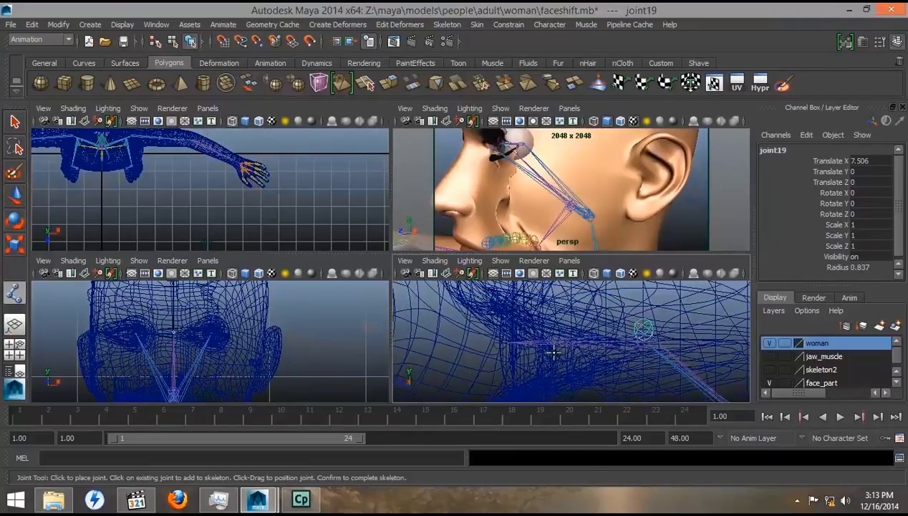
{"action": "left_click", "coordinate": [498, 303]}
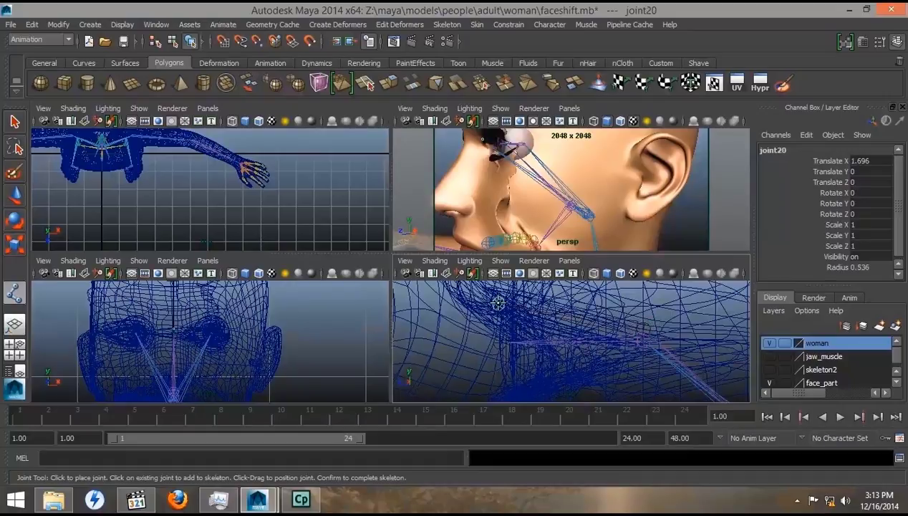
{"action": "key", "text": "Return"}
{"action": "key", "text": "w"}
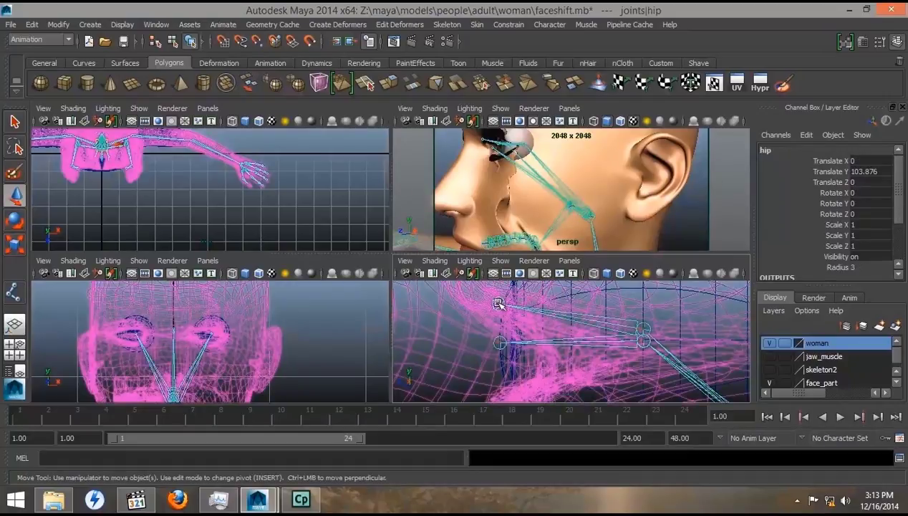
- In the side view, move the eyelid chain's root joint down onto the eye joint, to Translate X 7.427 and Translate Y -0.095
{"action": "left_click", "coordinate": [645, 329]}
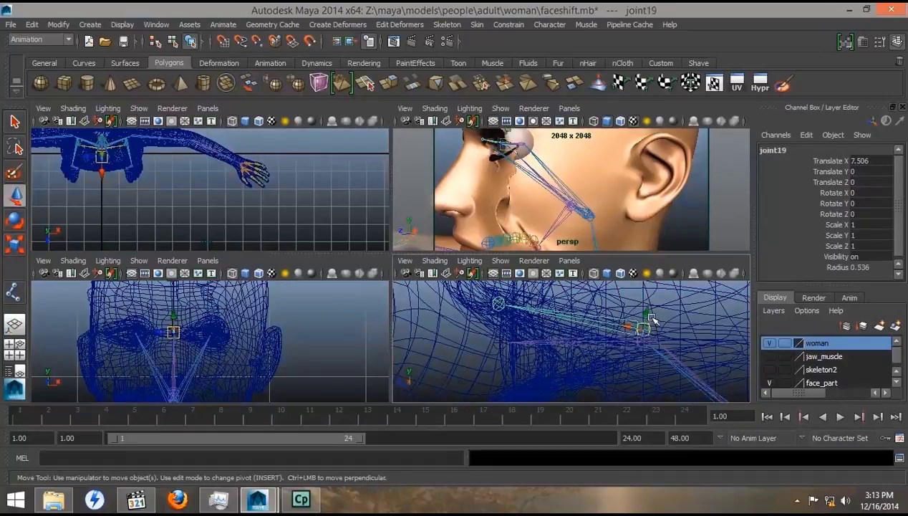
{"action": "left_click_drag", "start_coordinate": [650, 317], "coordinate": [643, 325]}
{"action": "scroll", "coordinate": [577, 351], "scroll_direction": "up", "scroll_amount": 3}
{"action": "mouse_move", "coordinate": [603, 391]}
{"action": "middle_mouse_down", "text": "alt"}
{"action": "mouse_move", "coordinate": [509, 367]}
{"action": "mouse_move", "coordinate": [586, 396]}
{"action": "mouse_move", "coordinate": [603, 392]}
{"action": "middle_mouse_up", "text": "alt"}
{"action": "scroll", "coordinate": [461, 329], "scroll_direction": "up", "scroll_amount": 5}
{"action": "scroll", "coordinate": [468, 335], "scroll_direction": "up", "scroll_amount": 3}
{"action": "middle_click_drag", "start_coordinate": [468, 335], "coordinate": [546, 366], "text": "alt"}
{"action": "scroll", "coordinate": [565, 361], "scroll_direction": "up", "scroll_amount": 2}
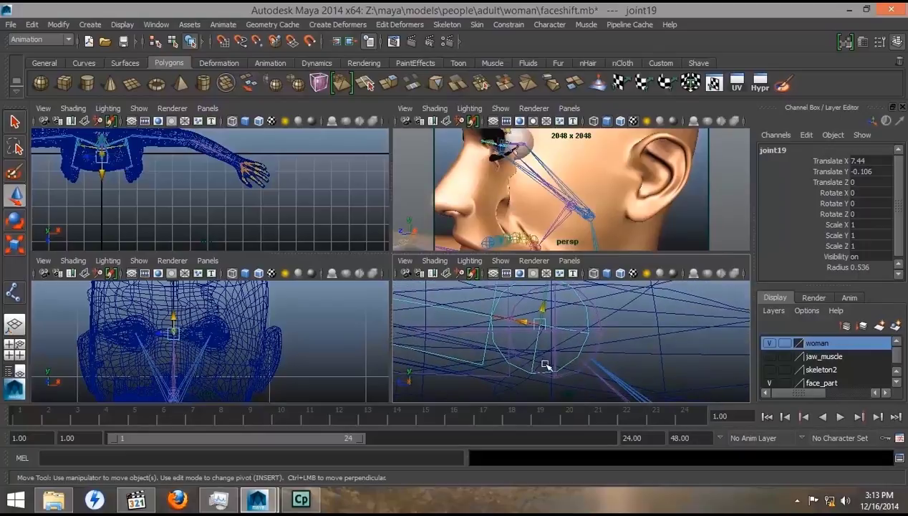
{"action": "mouse_move", "coordinate": [539, 324]}
{"action": "left_mouse_down"}
{"action": "mouse_move", "coordinate": [556, 329]}
{"action": "mouse_move", "coordinate": [543, 320]}
{"action": "left_mouse_up"}
{"action": "scroll", "coordinate": [586, 344], "scroll_direction": "down", "scroll_amount": 5}
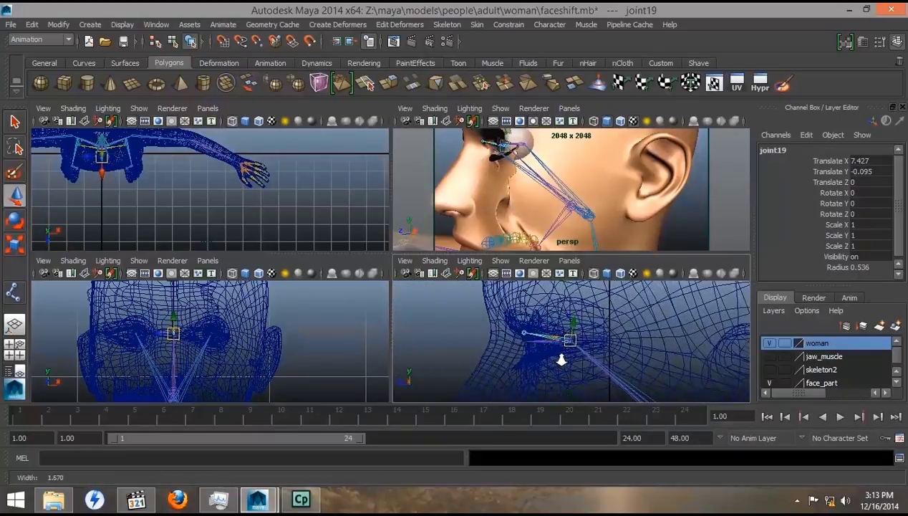
{"action": "scroll", "coordinate": [561, 359], "scroll_direction": "up", "scroll_amount": 1}
- In the front view, centre the eyelid root on the left-eye joint, at Translate X 7.425, Y -0.098 and Z -3.223
{"action": "key", "text": "Down"}
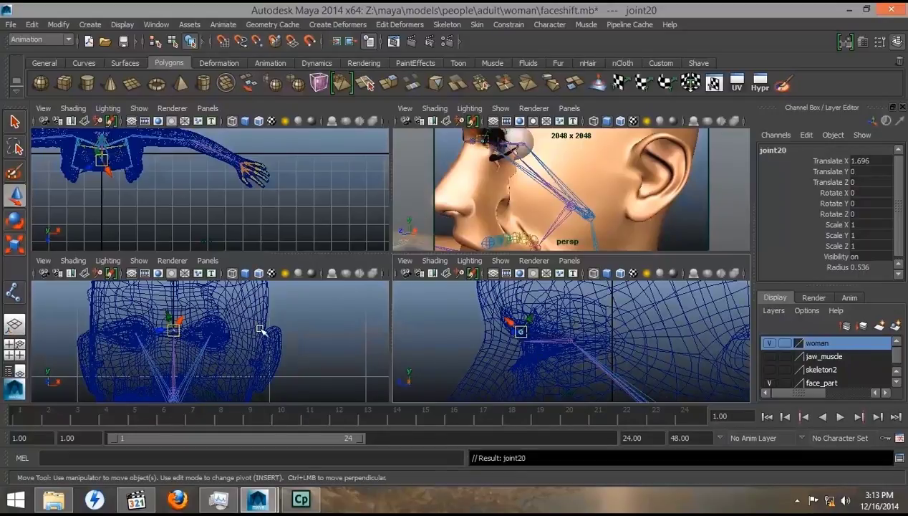
{"action": "key", "text": "Up"}
{"action": "left_click", "coordinate": [162, 335]}
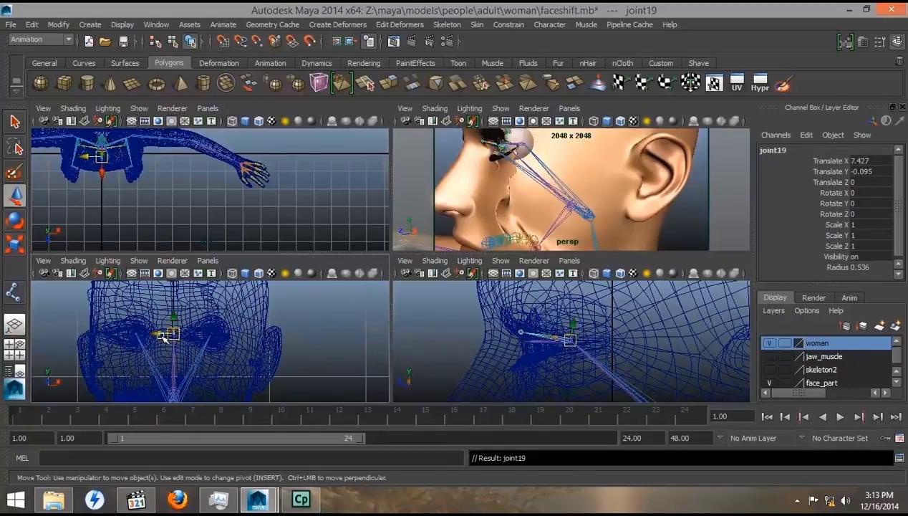
{"action": "left_click_drag", "start_coordinate": [159, 336], "coordinate": [201, 341]}
{"action": "scroll", "coordinate": [249, 386], "scroll_direction": "up", "scroll_amount": 10}
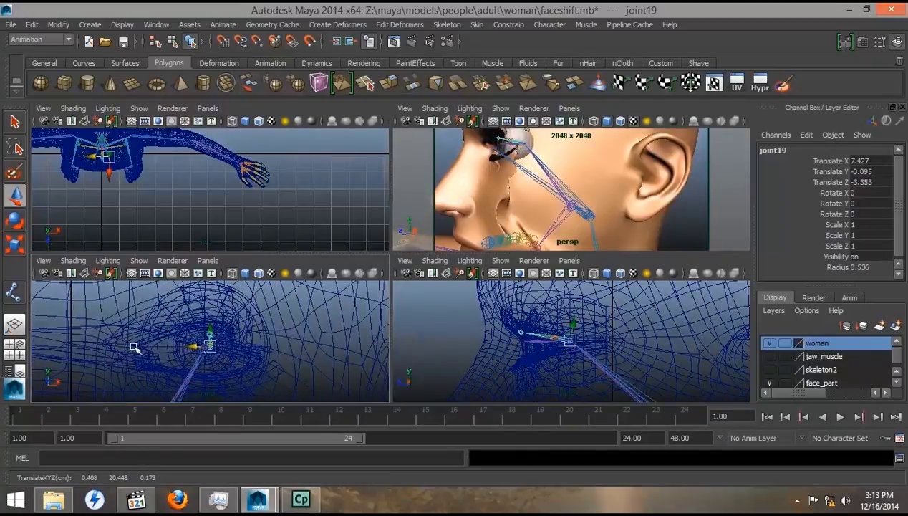
{"action": "scroll", "coordinate": [298, 388], "scroll_direction": "up", "scroll_amount": 5}
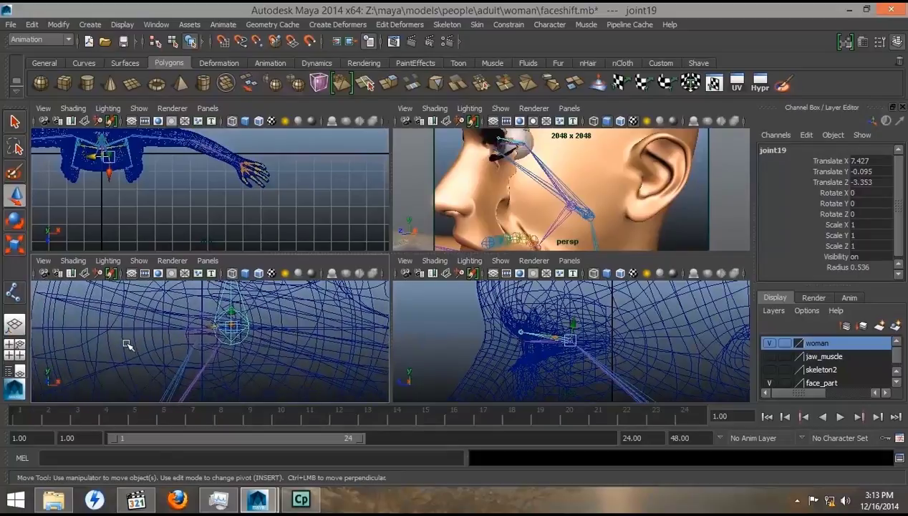
{"action": "left_click_drag", "start_coordinate": [244, 310], "coordinate": [180, 312]}
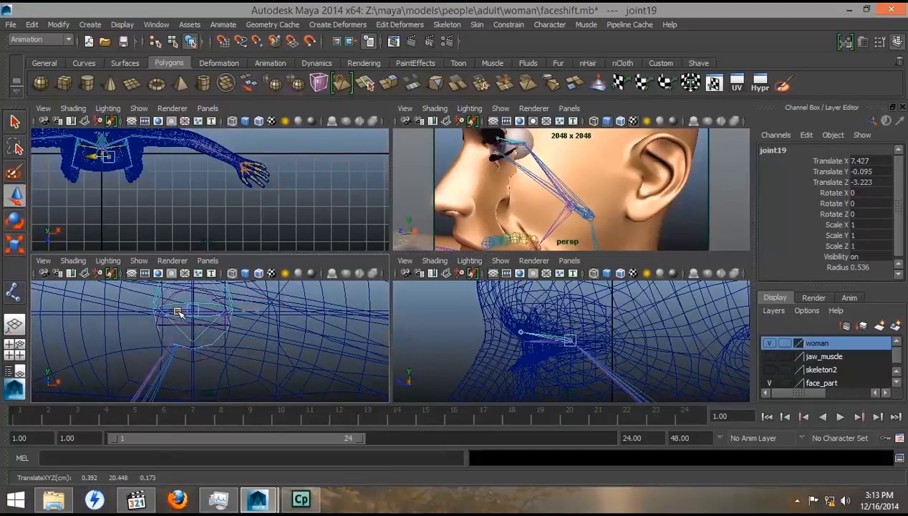
{"action": "right_click_drag", "start_coordinate": [179, 312], "coordinate": [247, 351], "text": "alt"}
{"action": "left_click_drag", "start_coordinate": [249, 309], "coordinate": [249, 318]}
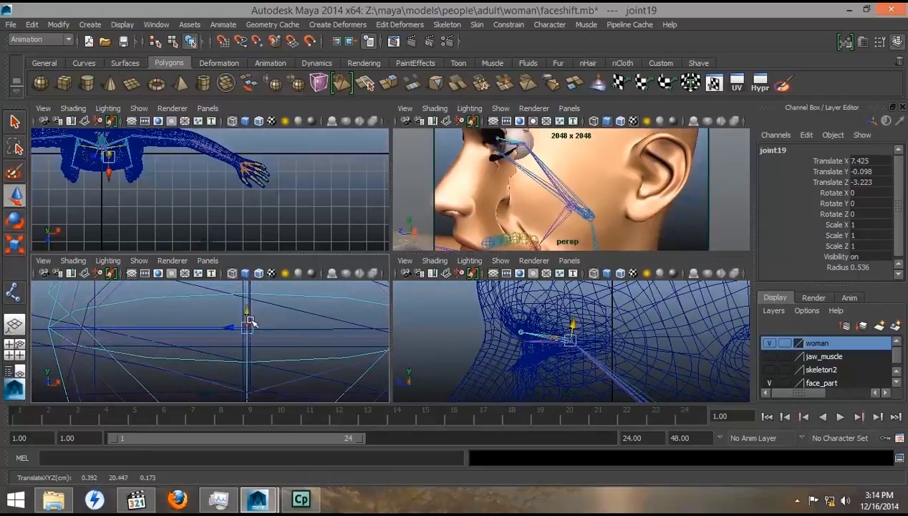
{"action": "right_click_drag", "start_coordinate": [249, 318], "coordinate": [215, 354], "text": "alt"}
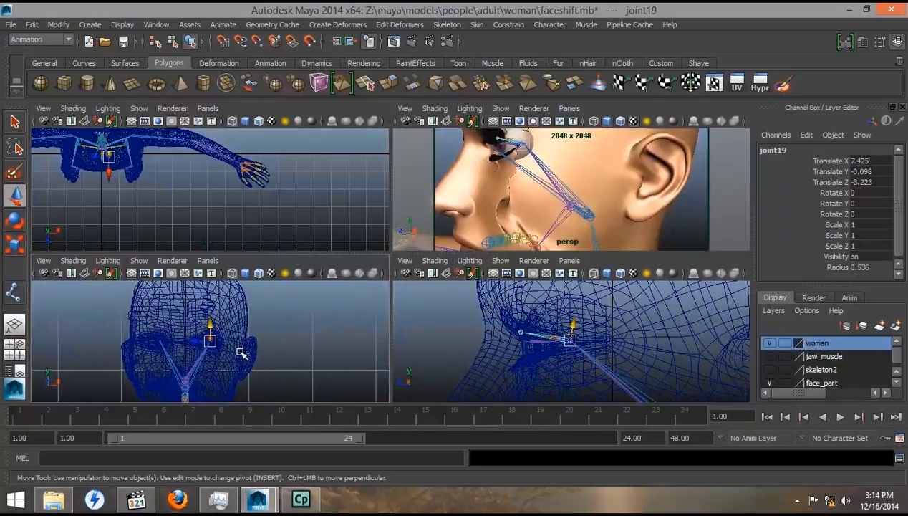
- Orient the upper-eyelid tip joint to the world with Orient Joint to World enabled
{"action": "key", "text": "ctrl+d"}
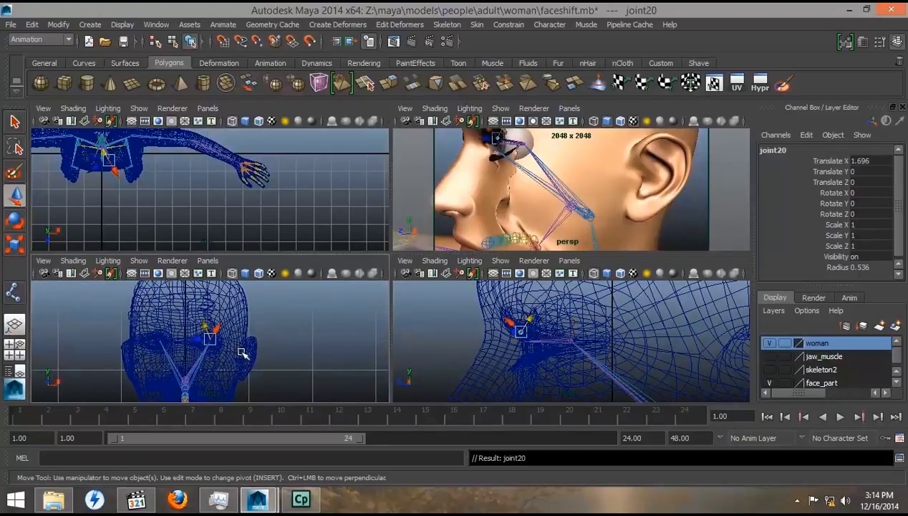
{"action": "key", "text": "f"}
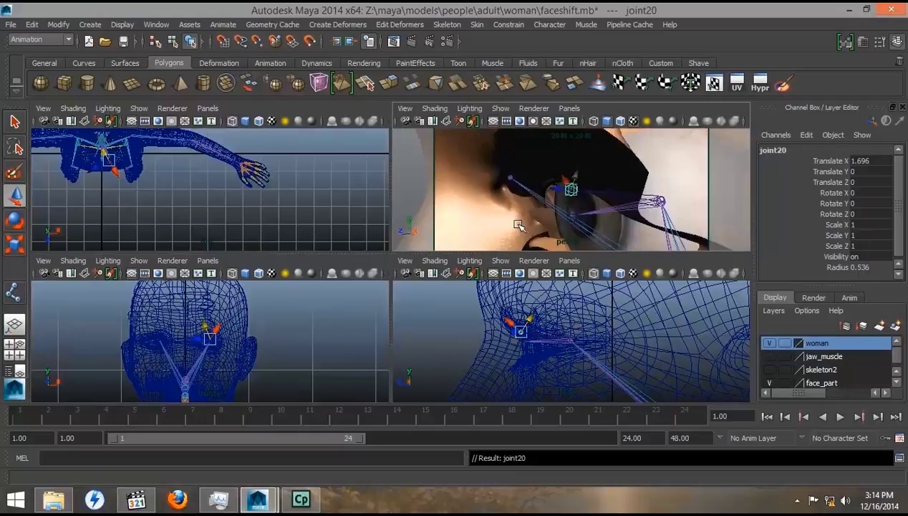
{"action": "left_click_drag", "start_coordinate": [531, 224], "coordinate": [574, 195], "text": "alt"}
{"action": "right_click_drag", "start_coordinate": [574, 195], "coordinate": [531, 232], "text": "alt"}
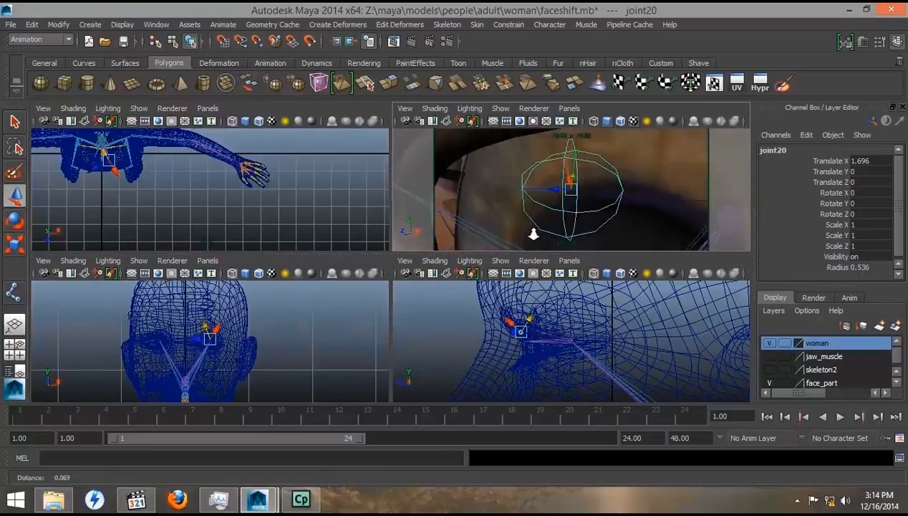
{"action": "left_click_drag", "start_coordinate": [531, 231], "coordinate": [577, 220], "text": "alt"}
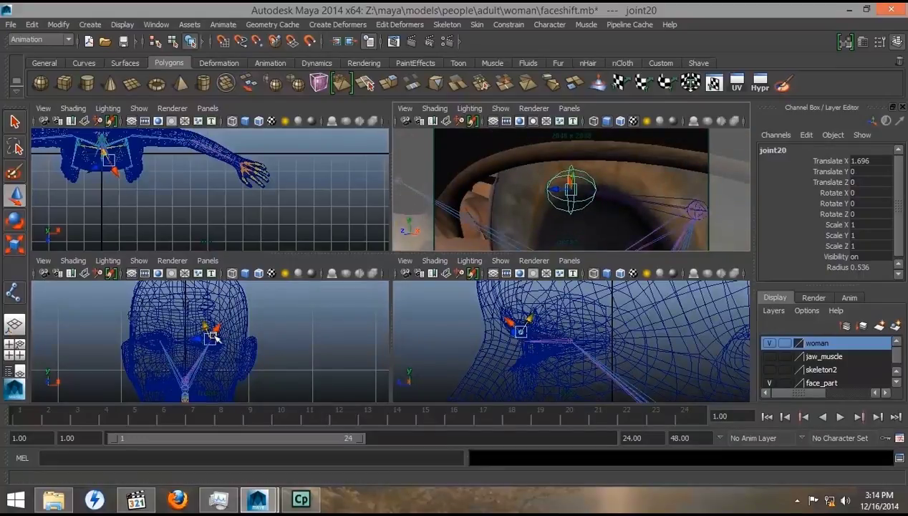
{"action": "left_click", "coordinate": [447, 25]}
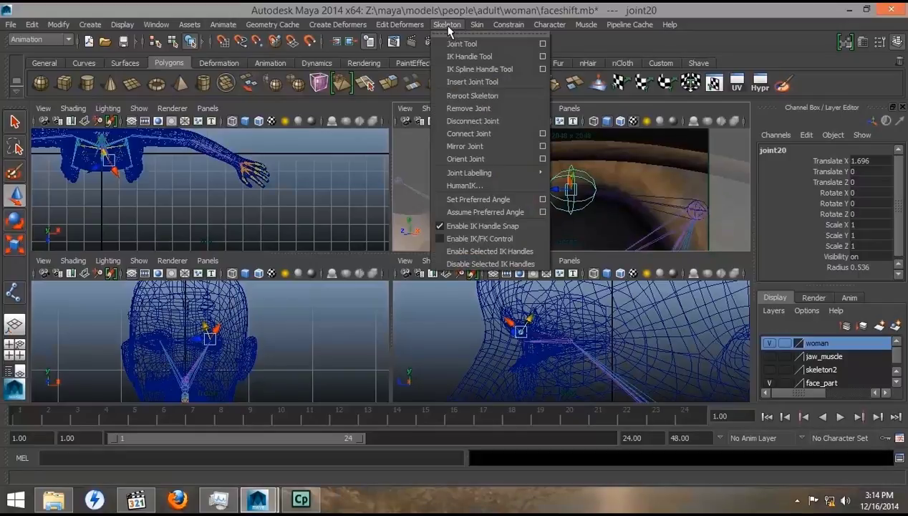
{"action": "left_click", "coordinate": [542, 159]}
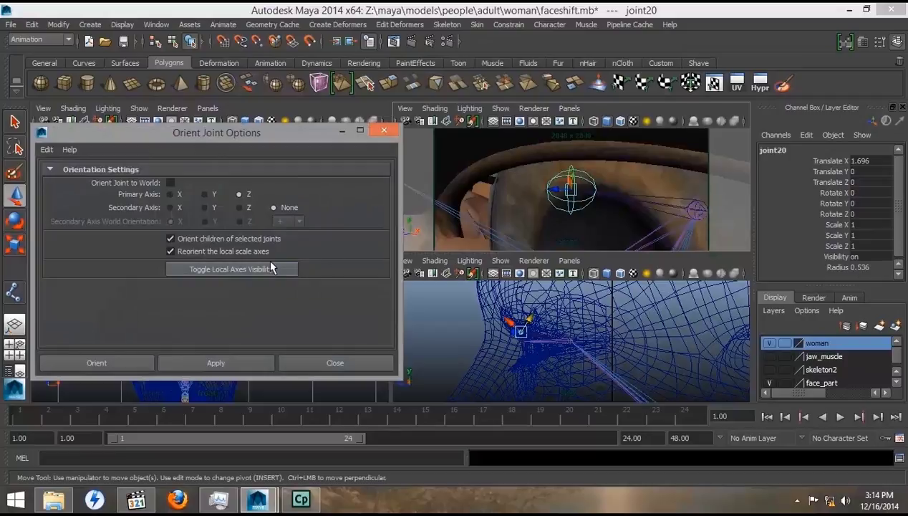
{"action": "left_click", "coordinate": [170, 184]}
{"action": "left_click", "coordinate": [207, 365]}
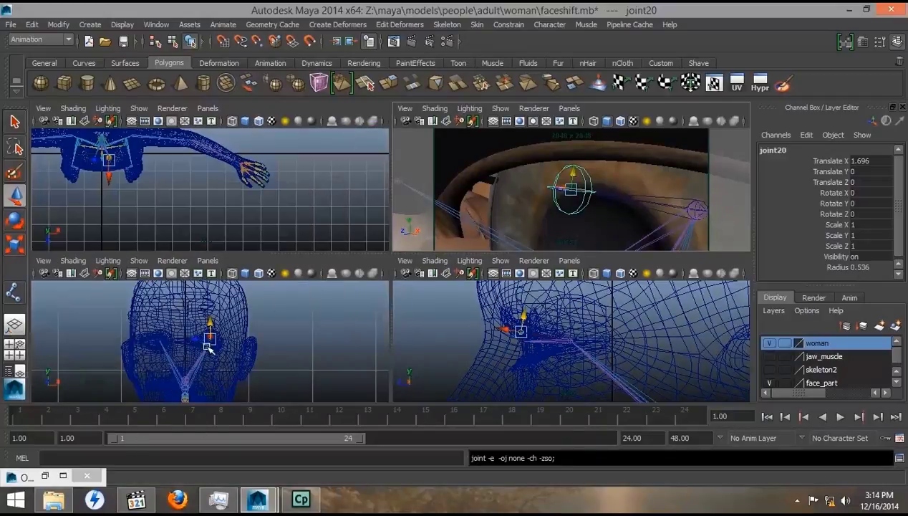
- Move the upper-eyelid tip joint up to the edge of the upper lid, to Translate X 1.802 and Translate Y 0.096
{"action": "right_click_drag", "start_coordinate": [136, 353], "coordinate": [164, 366], "text": "alt"}
{"action": "left_click_drag", "start_coordinate": [528, 247], "coordinate": [549, 153], "text": "alt"}
{"action": "left_click_drag", "start_coordinate": [581, 190], "coordinate": [611, 219], "text": "alt"}
{"action": "mouse_move", "coordinate": [612, 219]}
{"action": "right_mouse_down", "text": "alt"}
{"action": "mouse_move", "coordinate": [597, 222]}
{"action": "mouse_move", "coordinate": [610, 223]}
{"action": "right_mouse_up", "text": "alt"}
{"action": "left_click_drag", "start_coordinate": [610, 222], "coordinate": [508, 204], "text": "alt"}
{"action": "scroll", "coordinate": [483, 227], "scroll_direction": "up", "scroll_amount": 6}
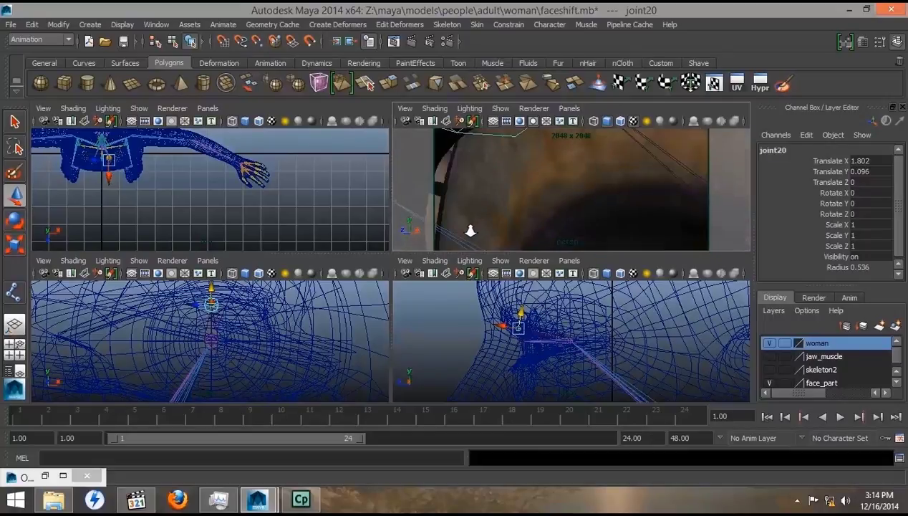
{"action": "scroll", "coordinate": [469, 230], "scroll_direction": "down", "scroll_amount": 5}
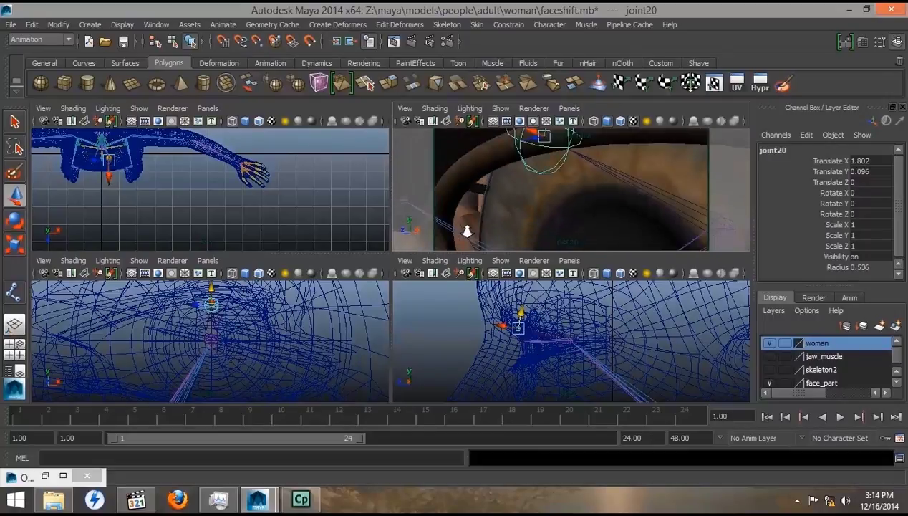
{"action": "left_click_drag", "start_coordinate": [531, 215], "coordinate": [539, 221], "text": "alt"}
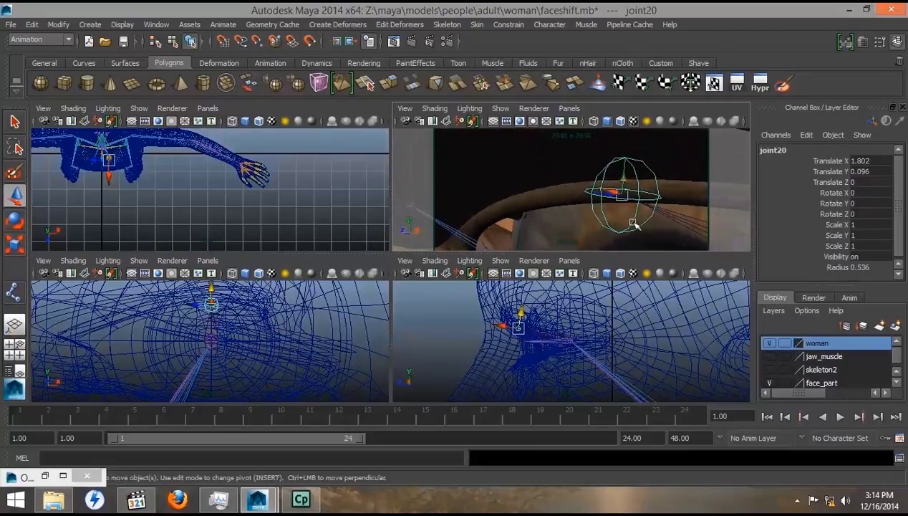
{"action": "left_click_drag", "start_coordinate": [672, 222], "coordinate": [629, 207], "text": "alt"}
{"action": "key", "text": "w"}
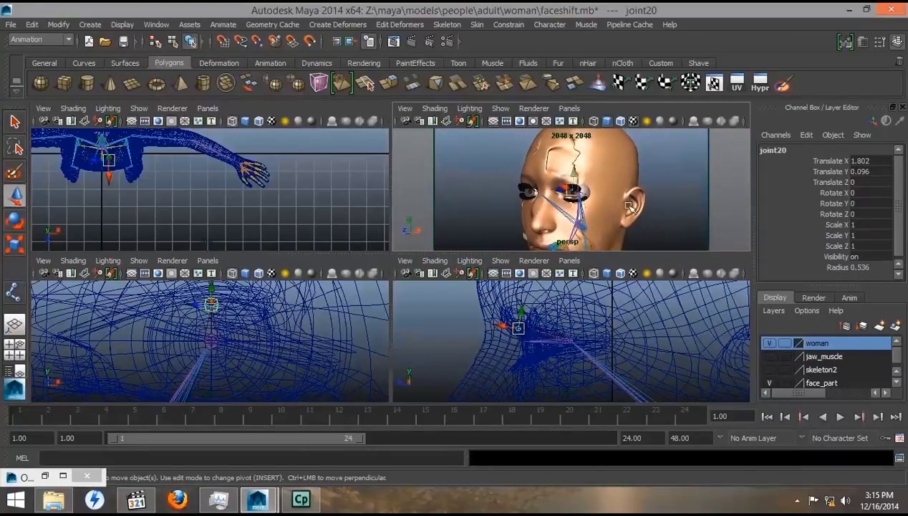
- Detach the skin from the woman's body mesh and clear the selection
{"action": "left_click", "coordinate": [641, 196]}
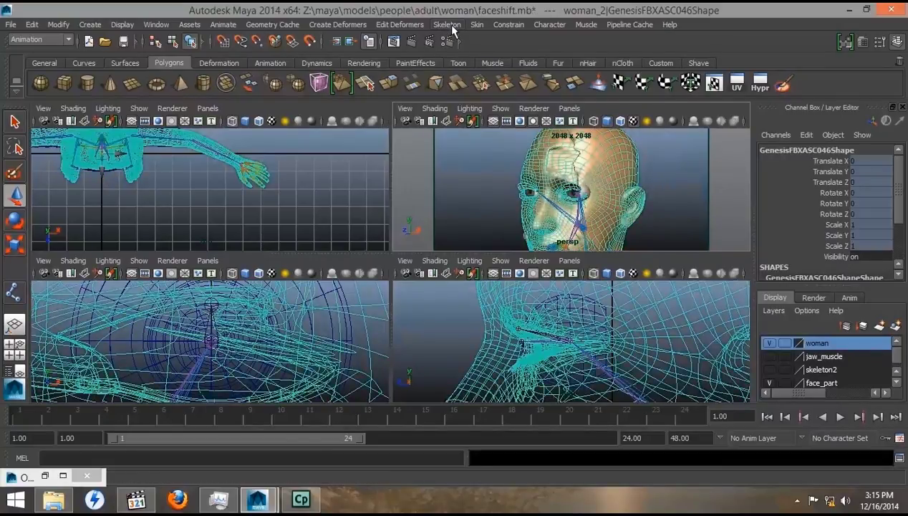
{"action": "left_click", "coordinate": [477, 25]}
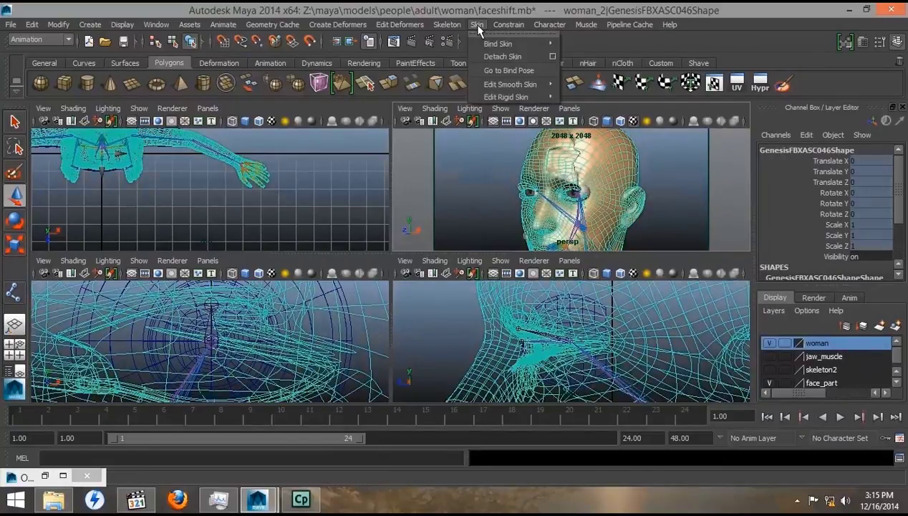
{"action": "left_click", "coordinate": [501, 54]}
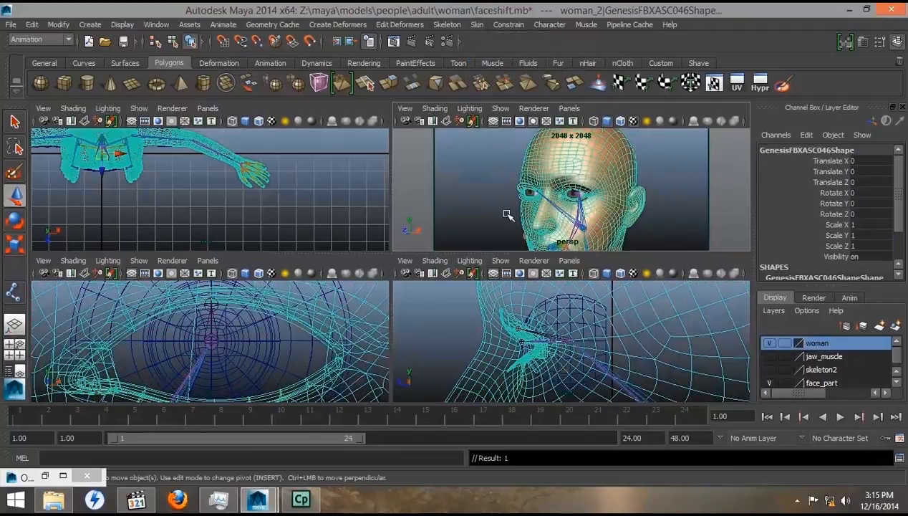
{"action": "right_click_drag", "start_coordinate": [507, 215], "coordinate": [729, 184], "text": "alt"}
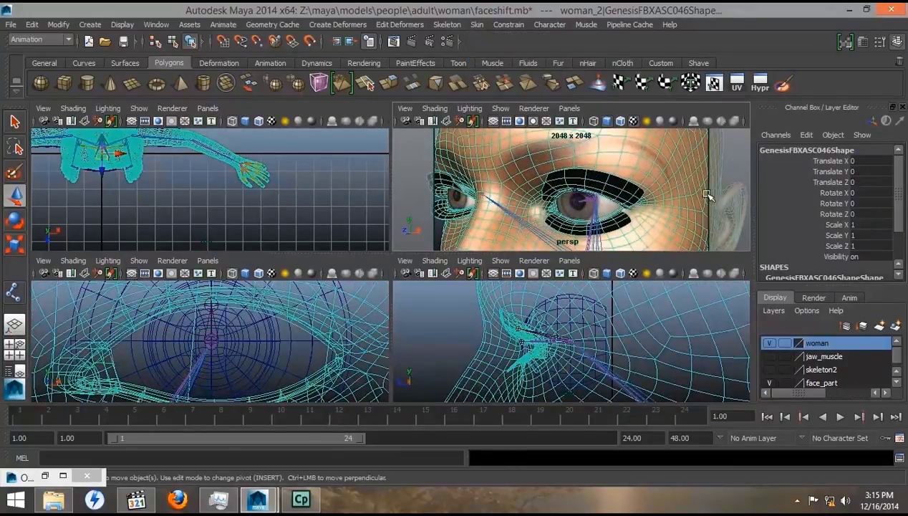
{"action": "left_click", "coordinate": [724, 176]}
{"action": "left_click_drag", "start_coordinate": [645, 215], "coordinate": [607, 200], "text": "alt"}
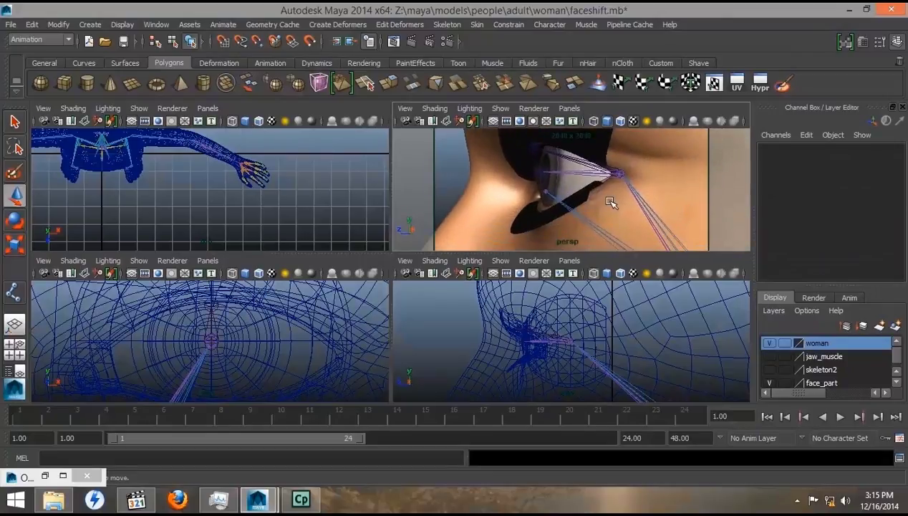
- In the side view, add a lower-eyelid joint chain under upperJaw, with its root just below the eye joint and its tip about 1.2 forward
{"action": "left_click", "coordinate": [14, 370]}
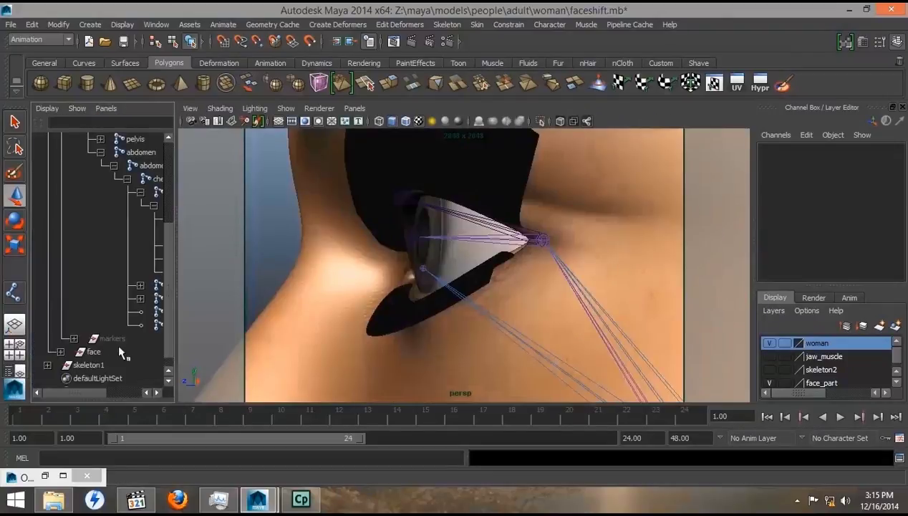
{"action": "left_click_drag", "start_coordinate": [172, 272], "coordinate": [269, 273]}
{"action": "left_click", "coordinate": [14, 293]}
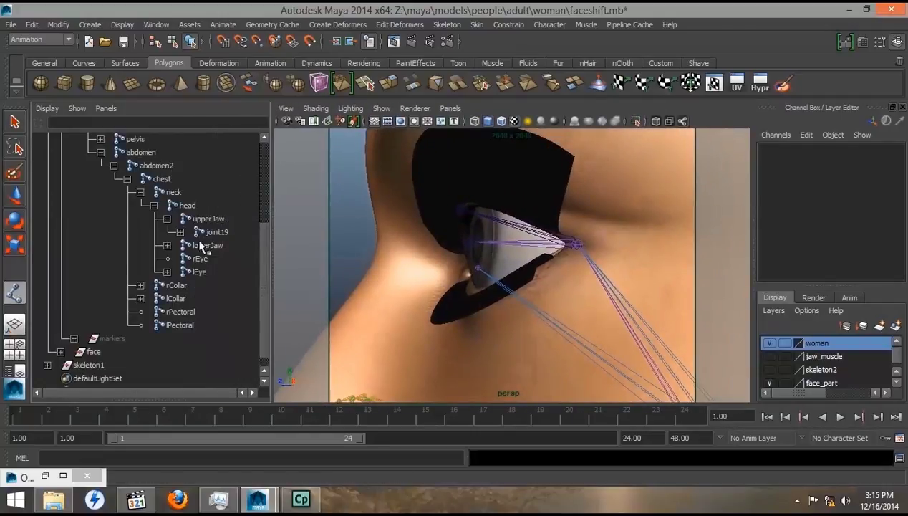
{"action": "left_click", "coordinate": [209, 219]}
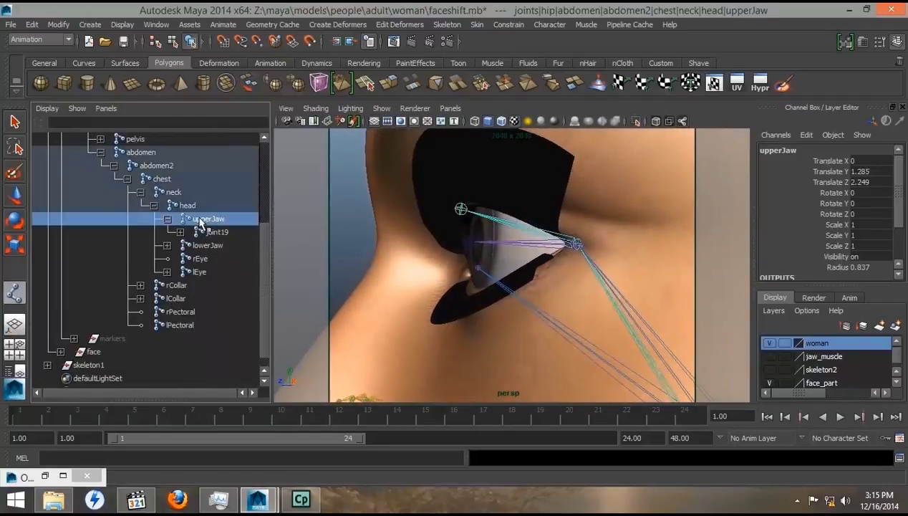
{"action": "left_click", "coordinate": [14, 349]}
{"action": "right_click_drag", "start_coordinate": [490, 366], "coordinate": [596, 349], "text": "alt"}
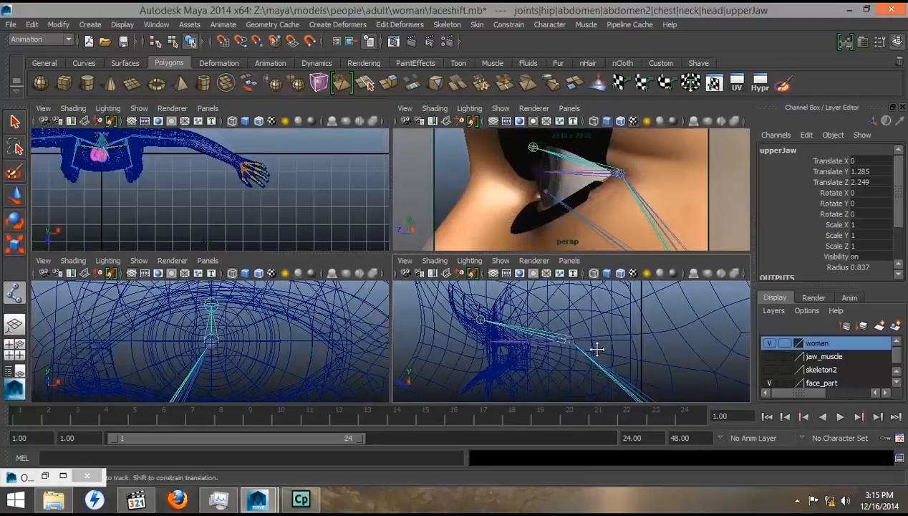
{"action": "middle_click_drag", "start_coordinate": [596, 348], "coordinate": [599, 307], "text": "alt"}
{"action": "right_click_drag", "start_coordinate": [509, 321], "coordinate": [560, 318], "text": "alt"}
{"action": "middle_click_drag", "start_coordinate": [561, 318], "coordinate": [562, 357], "text": "alt"}
{"action": "right_click_drag", "start_coordinate": [562, 357], "coordinate": [663, 358], "text": "alt"}
{"action": "middle_click_drag", "start_coordinate": [580, 315], "coordinate": [581, 341], "text": "alt"}
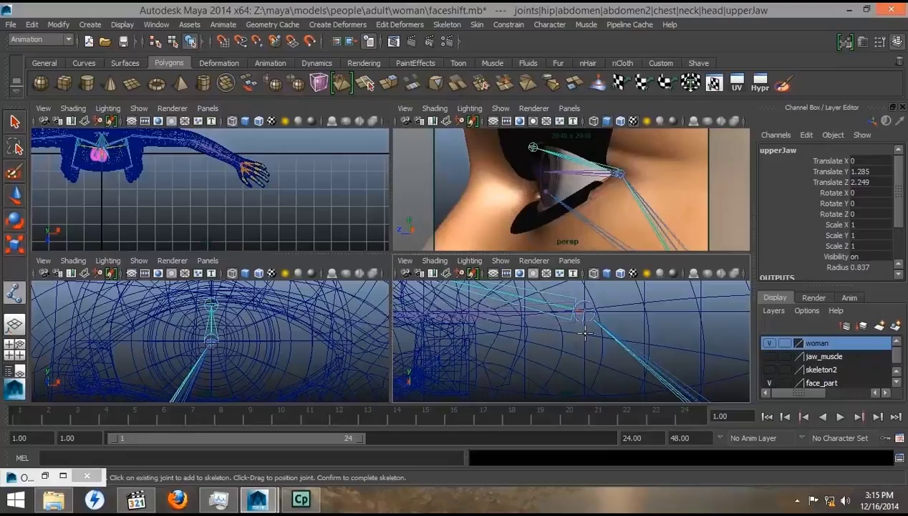
{"action": "left_click", "coordinate": [585, 334]}
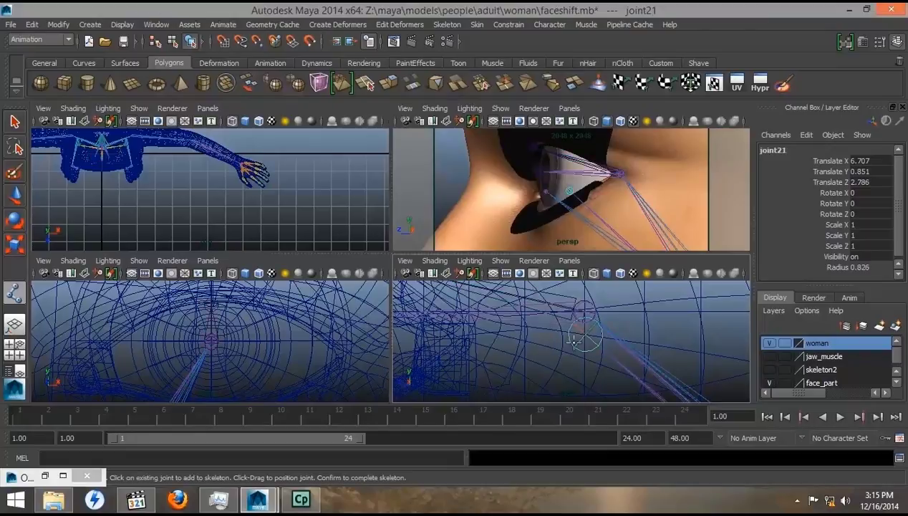
{"action": "left_click", "coordinate": [422, 377]}
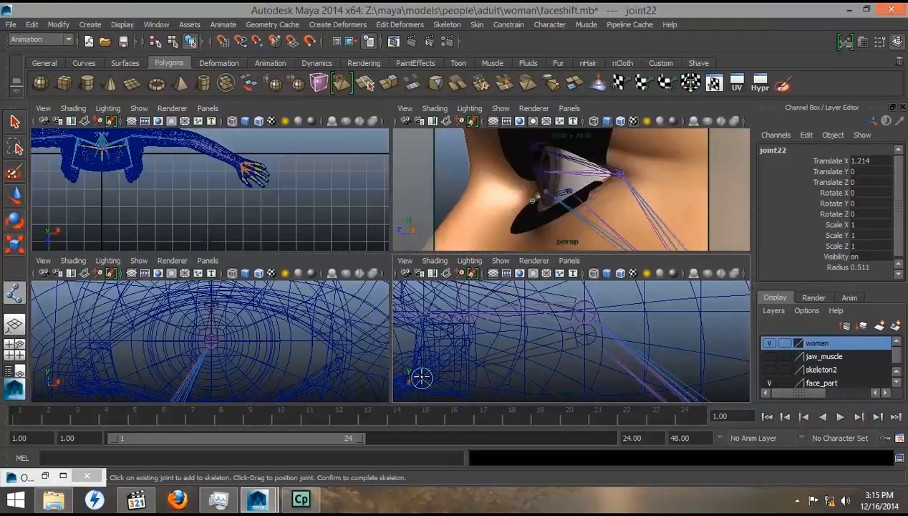
{"action": "key", "text": "w"}
- In the side view, move the lower-eyelid root joint up onto the eye joint, to Translate X 6.804 and Translate Y 0.977
{"action": "left_click", "coordinate": [586, 336]}
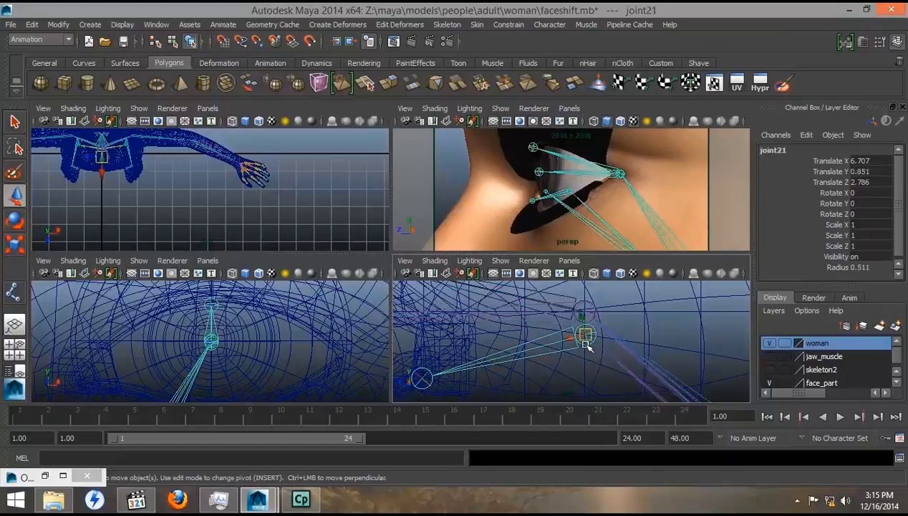
{"action": "left_click_drag", "start_coordinate": [586, 337], "coordinate": [586, 308]}
{"action": "right_click_drag", "start_coordinate": [544, 346], "coordinate": [617, 347], "text": "alt"}
{"action": "middle_click_drag", "start_coordinate": [618, 347], "coordinate": [592, 395], "text": "alt"}
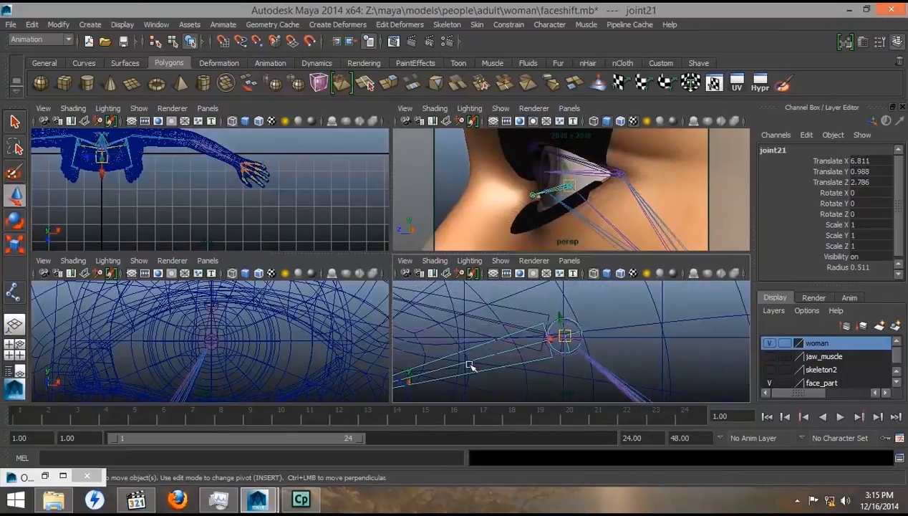
{"action": "right_click_drag", "start_coordinate": [463, 360], "coordinate": [655, 379], "text": "alt"}
{"action": "right_click_drag", "start_coordinate": [497, 352], "coordinate": [562, 365], "text": "alt"}
{"action": "left_click_drag", "start_coordinate": [546, 321], "coordinate": [545, 339]}
{"action": "right_click_drag", "start_coordinate": [494, 344], "coordinate": [598, 372], "text": "alt"}
{"action": "right_click_drag", "start_coordinate": [469, 351], "coordinate": [501, 360], "text": "alt"}
{"action": "right_click_drag", "start_coordinate": [581, 343], "coordinate": [532, 353], "text": "alt"}
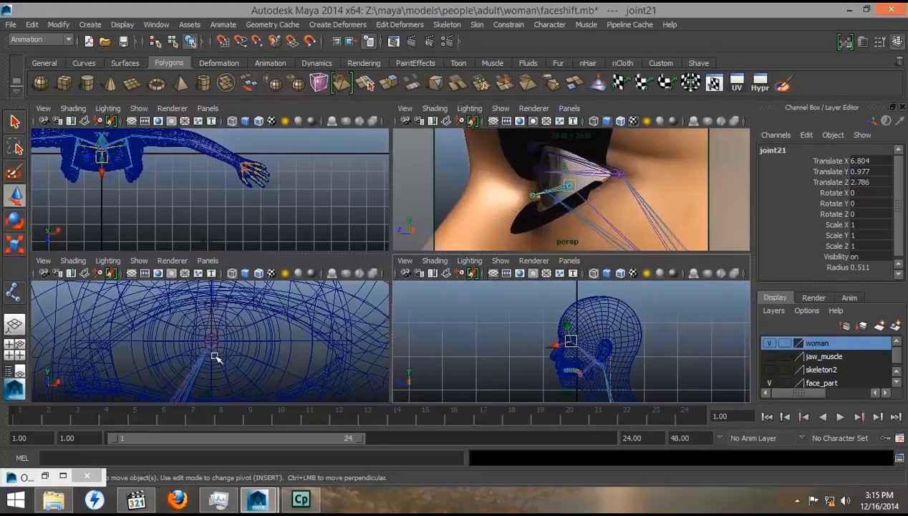
- In the front view, centre the lower-eyelid root joint on the left-eye joint
{"action": "right_click_drag", "start_coordinate": [215, 357], "coordinate": [102, 366], "text": "alt"}
{"action": "middle_click_drag", "start_coordinate": [102, 365], "coordinate": [231, 354], "text": "alt"}
{"action": "left_click_drag", "start_coordinate": [194, 330], "coordinate": [223, 343]}
- Orient the lower-eyelid tip joint to the world
{"action": "key", "text": "Down"}
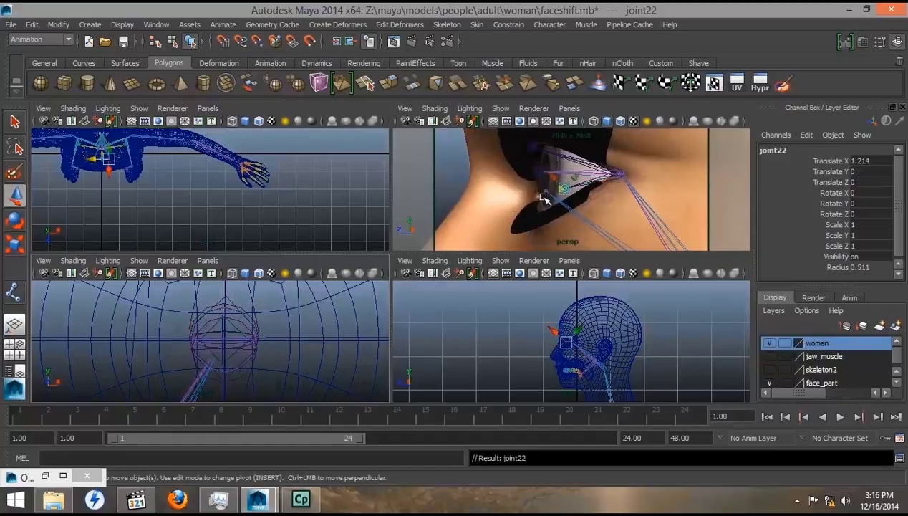
{"action": "left_click", "coordinate": [45, 475]}
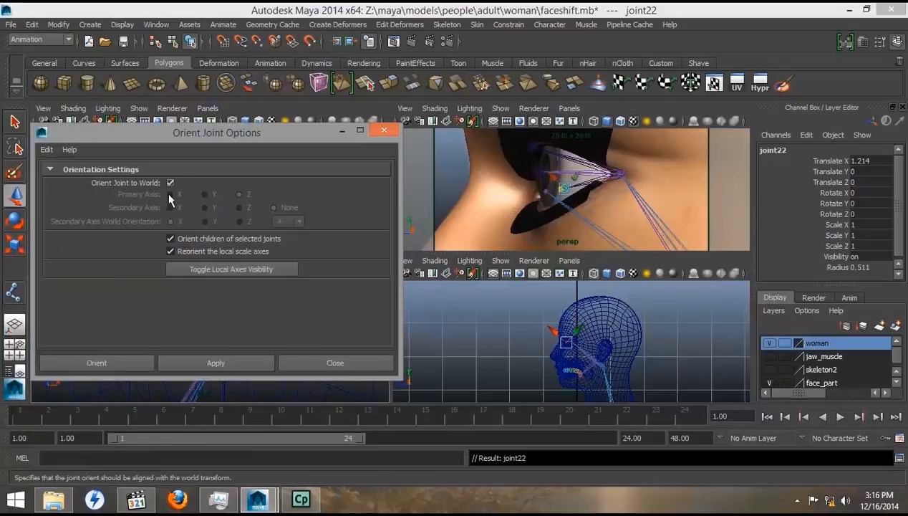
{"action": "left_click", "coordinate": [206, 365]}
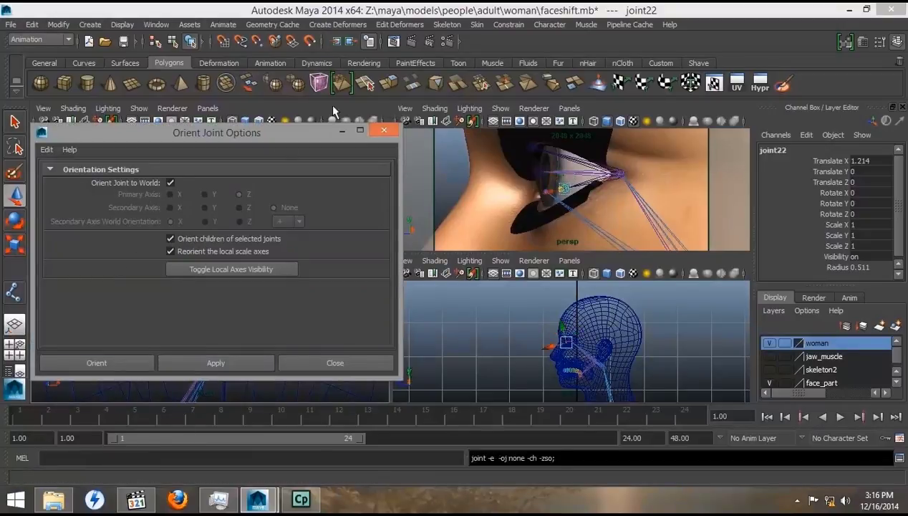
{"action": "left_click", "coordinate": [341, 132]}
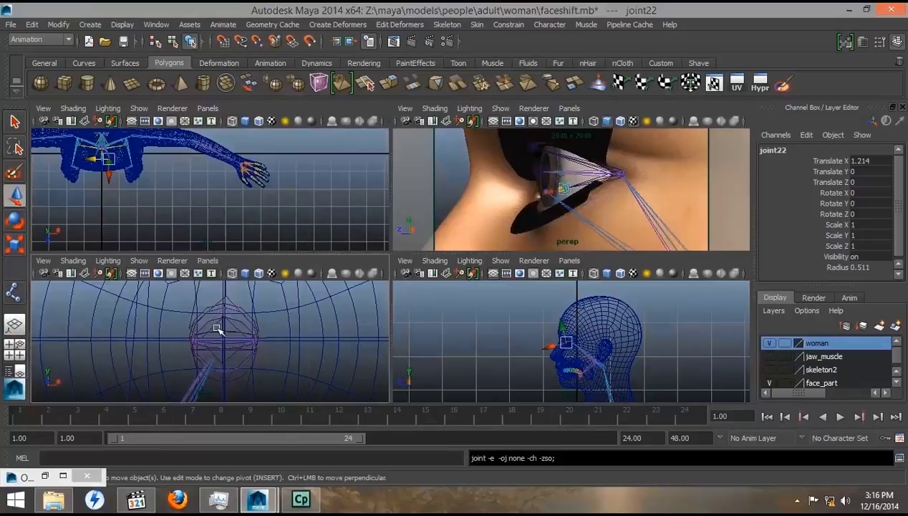
- Move the lower-eyelid tip joint down and forward to the edge of the lower lid, to Translate X 1.672 and Translate Y -0.38
{"action": "mouse_move", "coordinate": [272, 344]}
{"action": "right_mouse_down", "text": "alt"}
{"action": "mouse_move", "coordinate": [257, 347]}
{"action": "mouse_move", "coordinate": [266, 347]}
{"action": "right_mouse_up", "text": "alt"}
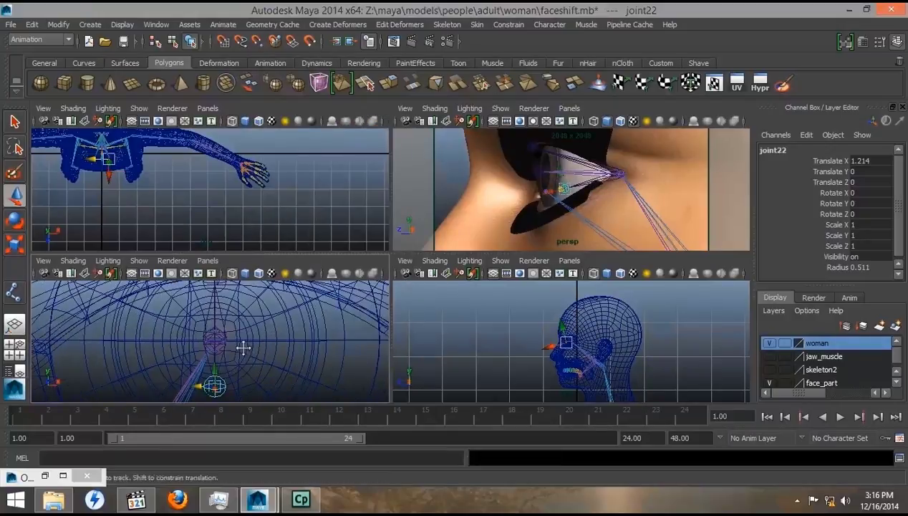
{"action": "middle_click_drag", "start_coordinate": [244, 346], "coordinate": [250, 303], "text": "alt"}
{"action": "left_click_drag", "start_coordinate": [224, 326], "coordinate": [229, 380]}
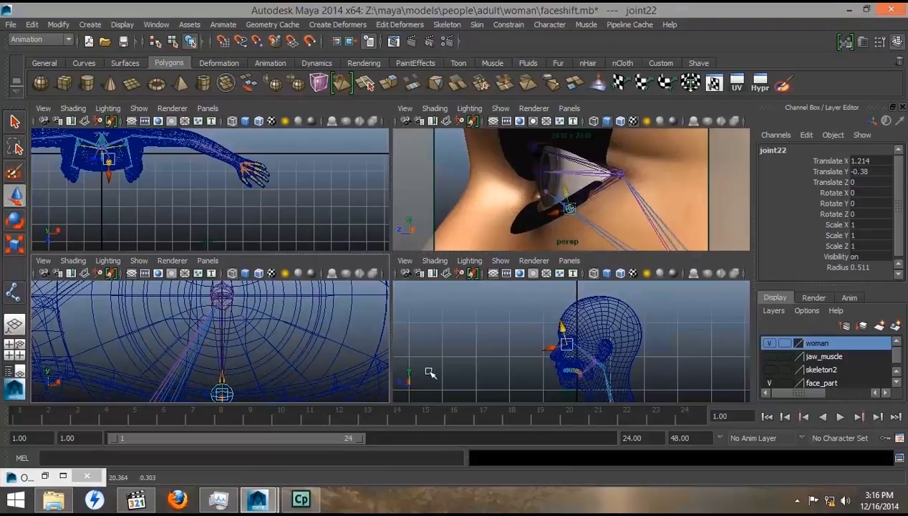
{"action": "left_click_drag", "start_coordinate": [557, 215], "coordinate": [655, 224]}
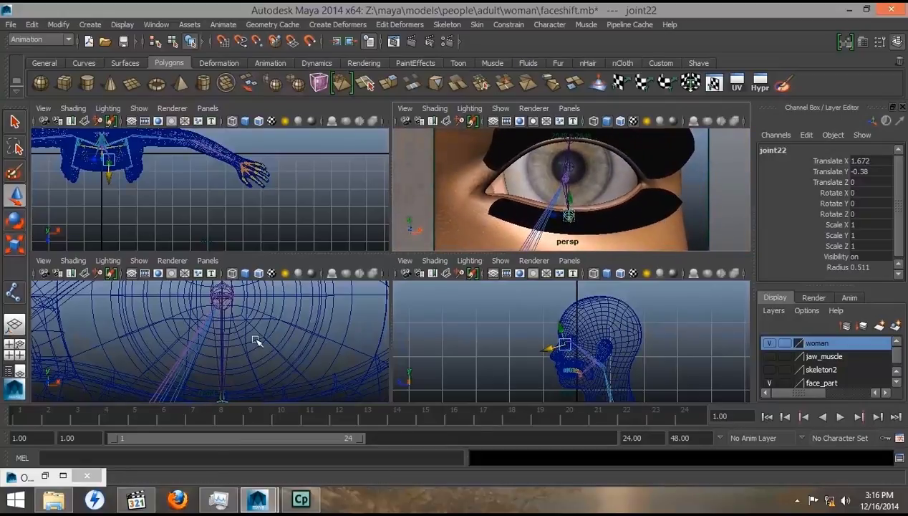
{"action": "right_click_drag", "start_coordinate": [181, 331], "coordinate": [166, 355], "text": "alt"}
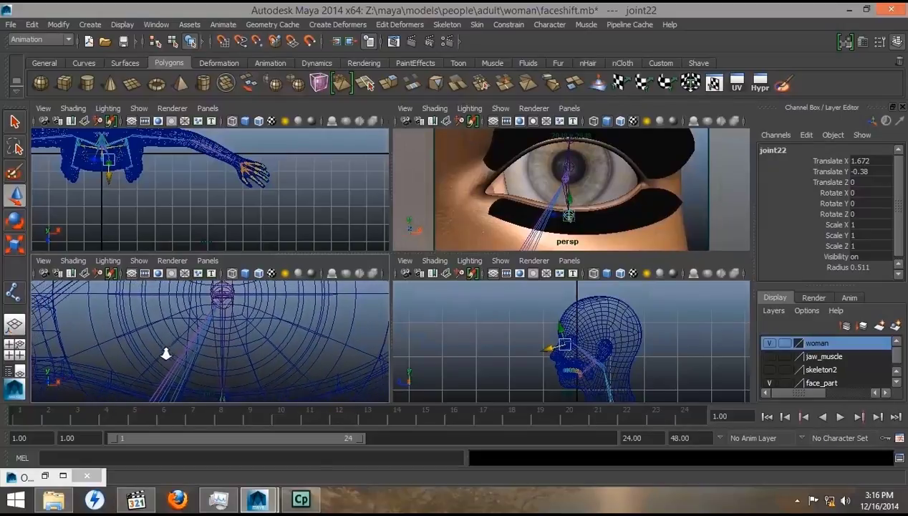
{"action": "left_click_drag", "start_coordinate": [676, 171], "coordinate": [561, 180], "text": "alt"}
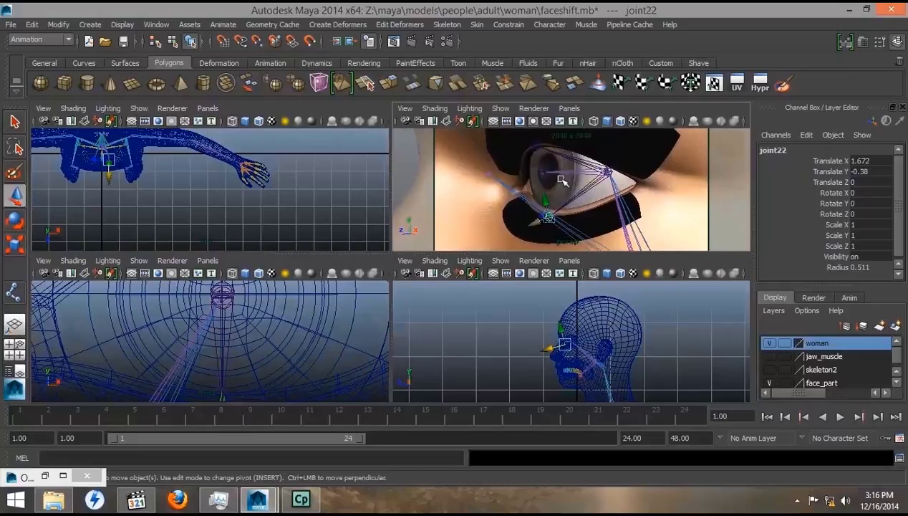
- Reorient the lower-eyelid root joint with Orient Joint to World off, X as the primary axis and None as the secondary axis
{"action": "left_click", "coordinate": [561, 180]}
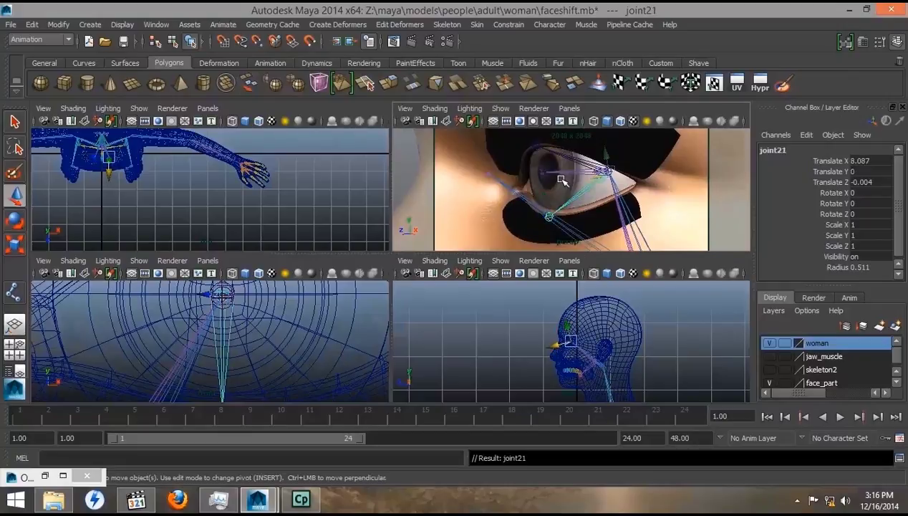
{"action": "left_click", "coordinate": [45, 476]}
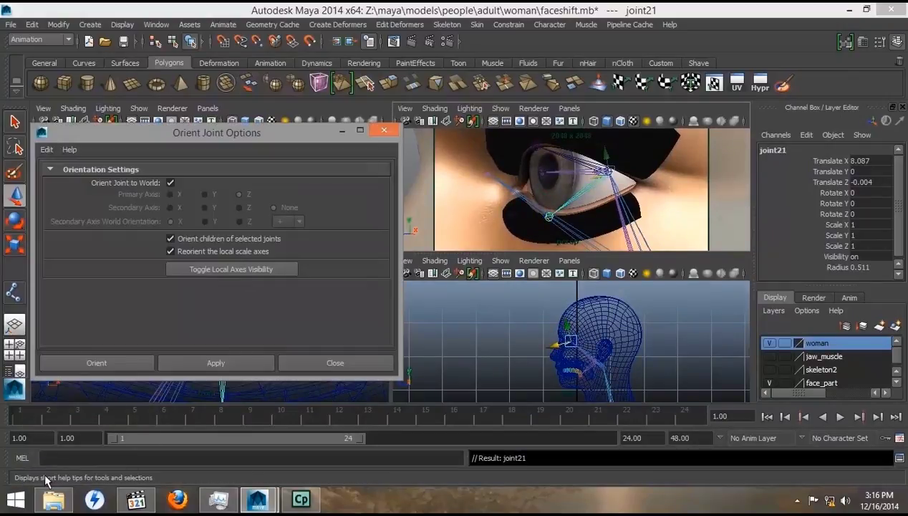
{"action": "left_click", "coordinate": [171, 183]}
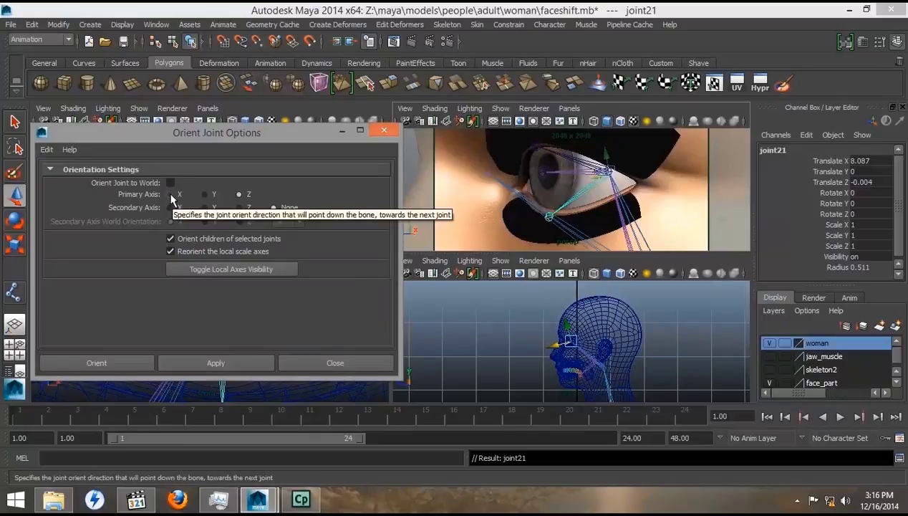
{"action": "left_click", "coordinate": [170, 195]}
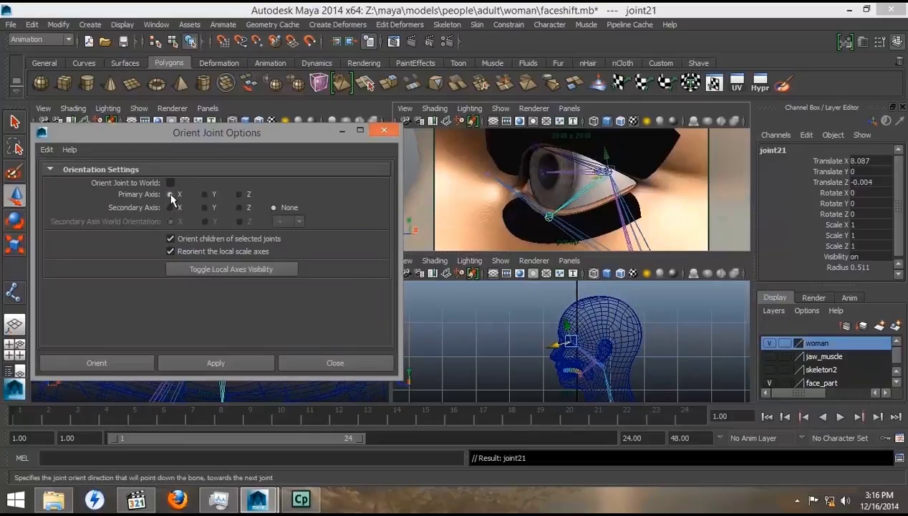
{"action": "left_click", "coordinate": [199, 363]}
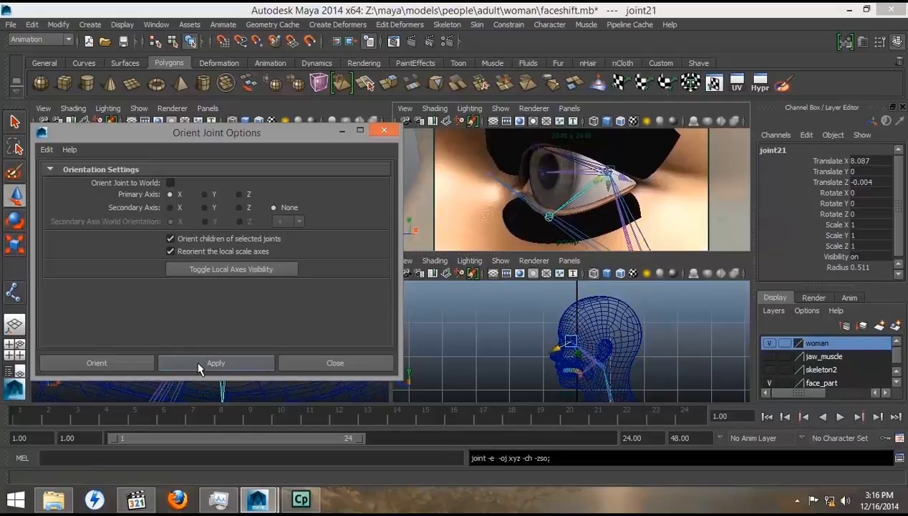
- Apply the same X-primary joint orientation to the upper-eyelid root joint and minimise the Orient Joint options
{"action": "left_click_drag", "start_coordinate": [574, 221], "coordinate": [624, 229], "text": "alt"}
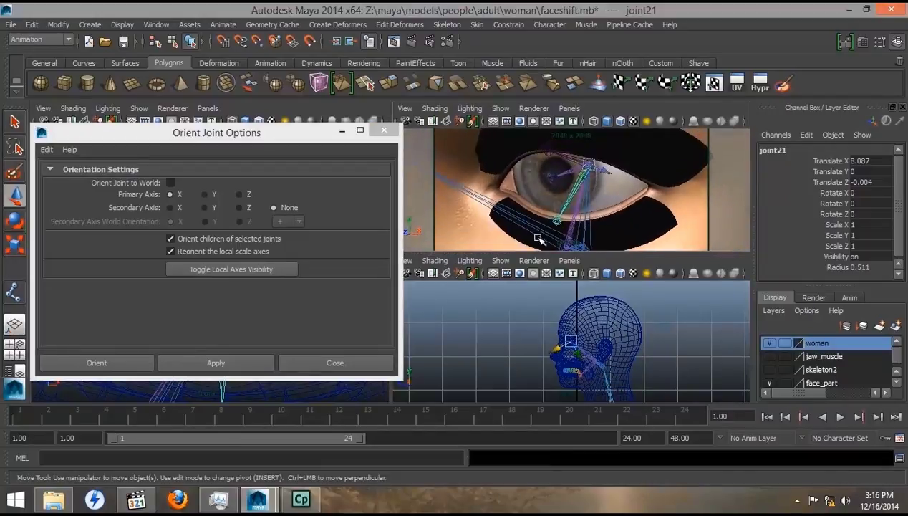
{"action": "left_click", "coordinate": [573, 169]}
{"action": "left_click", "coordinate": [576, 161]}
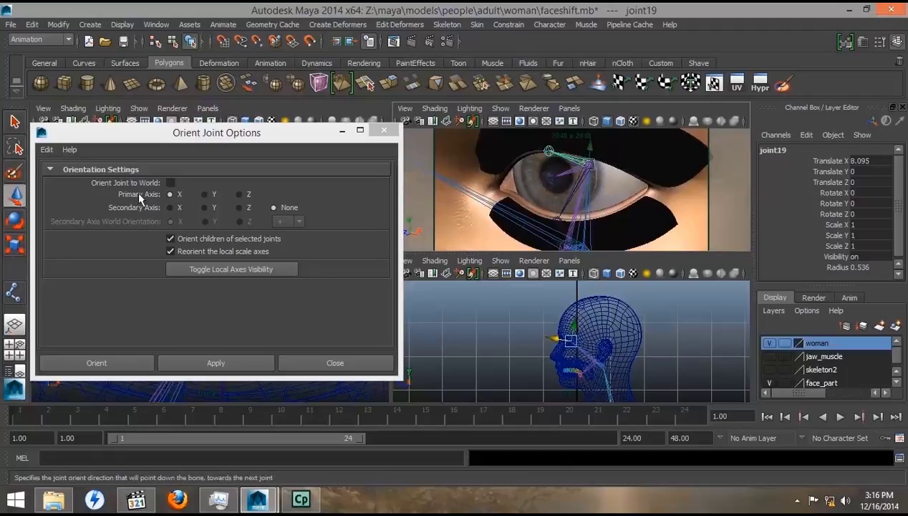
{"action": "left_click", "coordinate": [205, 364]}
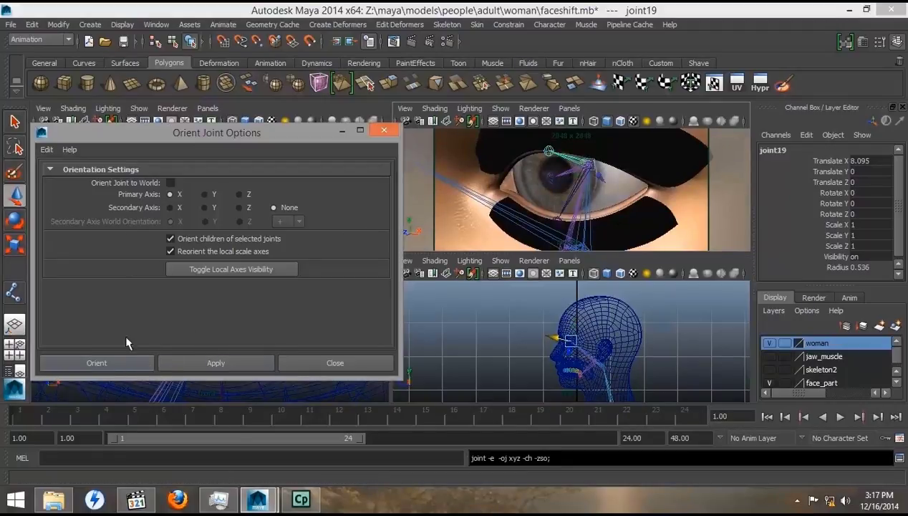
{"action": "left_click", "coordinate": [341, 132]}
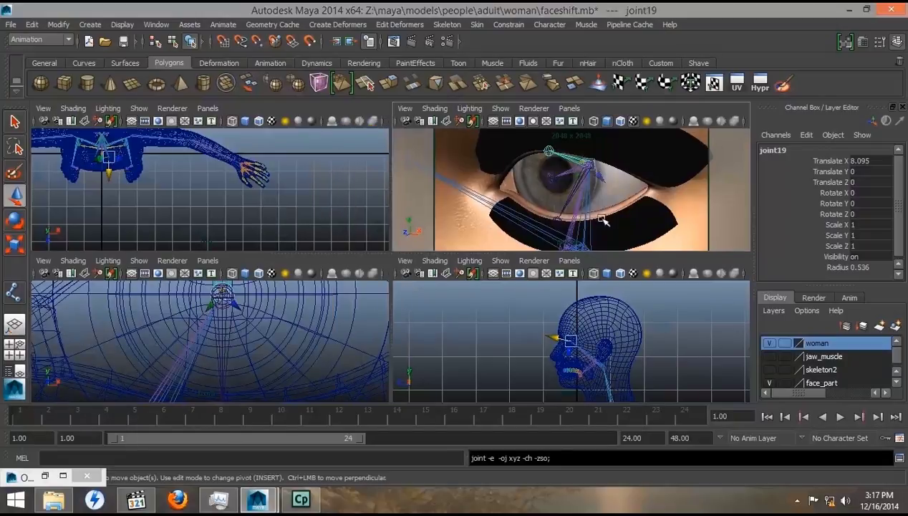
- Consult the Maya help page on manually orienting local axes in Firefox, then show the upper-eyelid root joint's local rotation axes in Maya
{"action": "scroll", "coordinate": [593, 209], "scroll_direction": "down", "scroll_amount": 3}
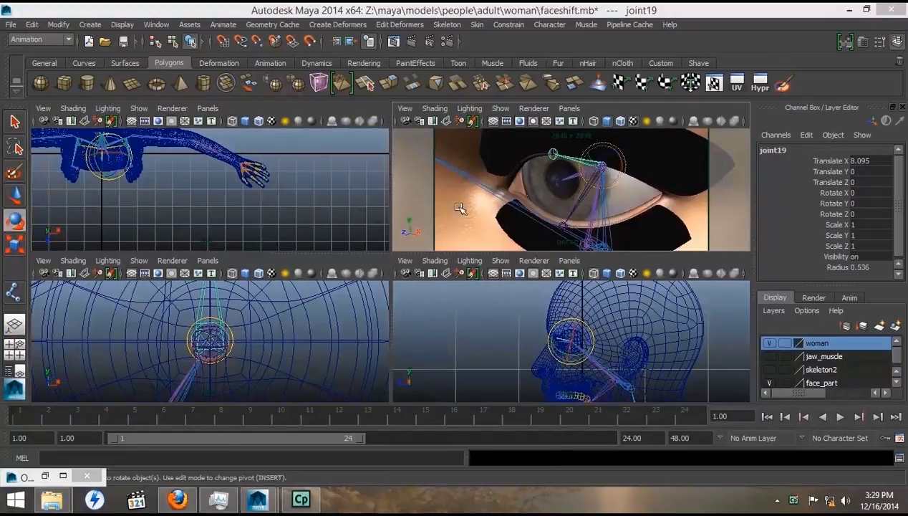
{"action": "left_click", "coordinate": [178, 501]}
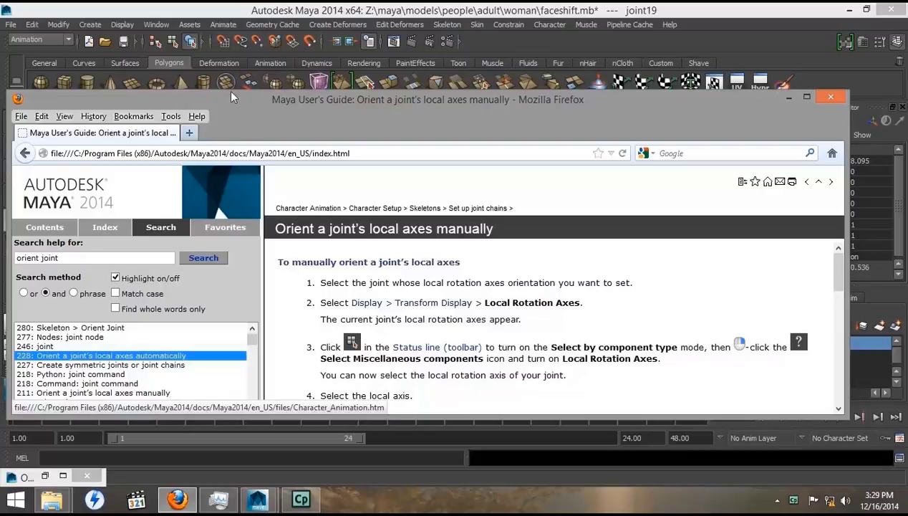
{"action": "left_click", "coordinate": [175, 12]}
{"action": "left_click", "coordinate": [116, 25]}
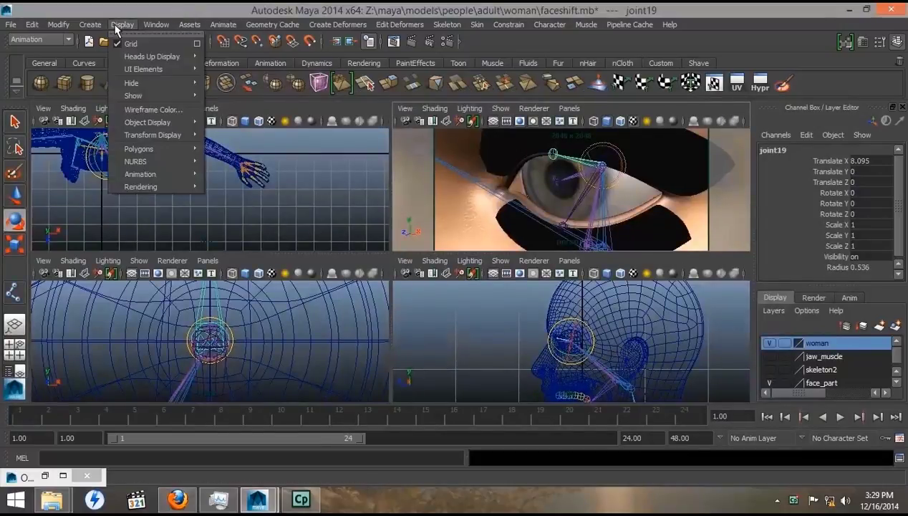
{"action": "mouse_move", "coordinate": [142, 136]}
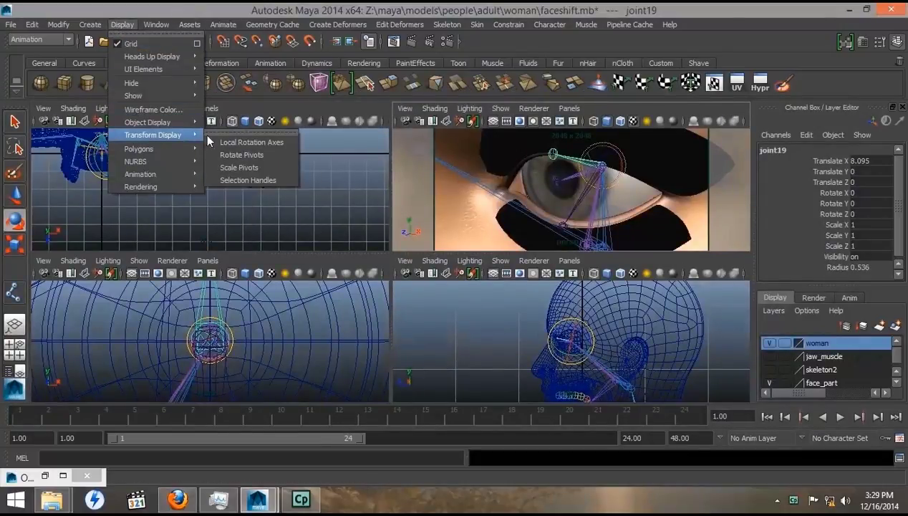
{"action": "left_click", "coordinate": [228, 142]}
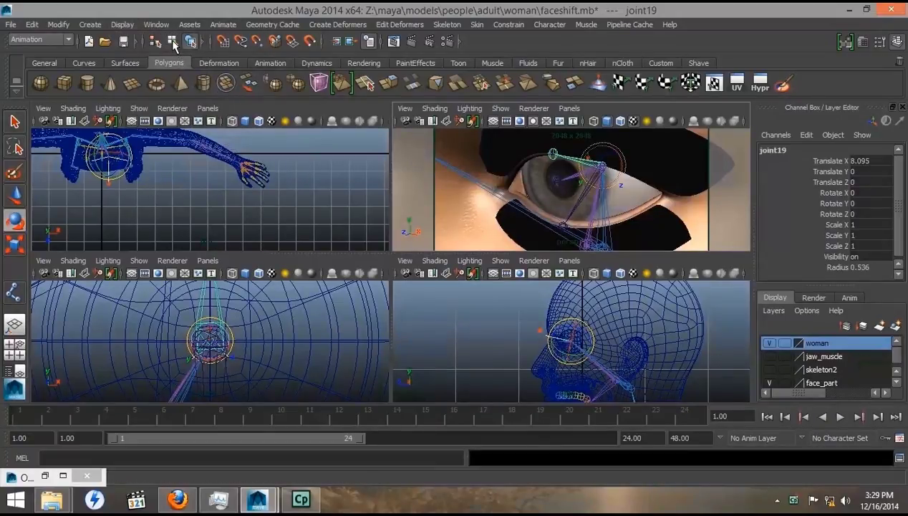
- Switch to component selection and make Local Rotation Axes selectable
{"action": "left_click", "coordinate": [190, 41]}
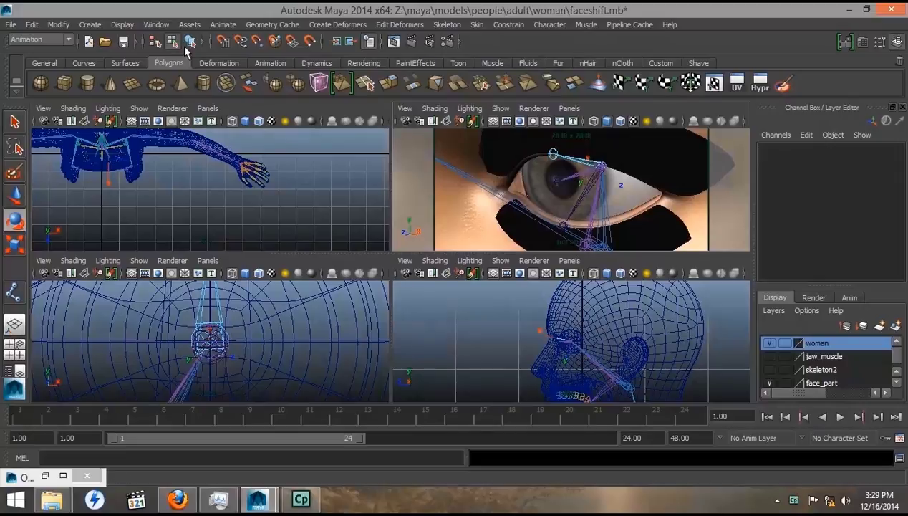
{"action": "left_click", "coordinate": [193, 40]}
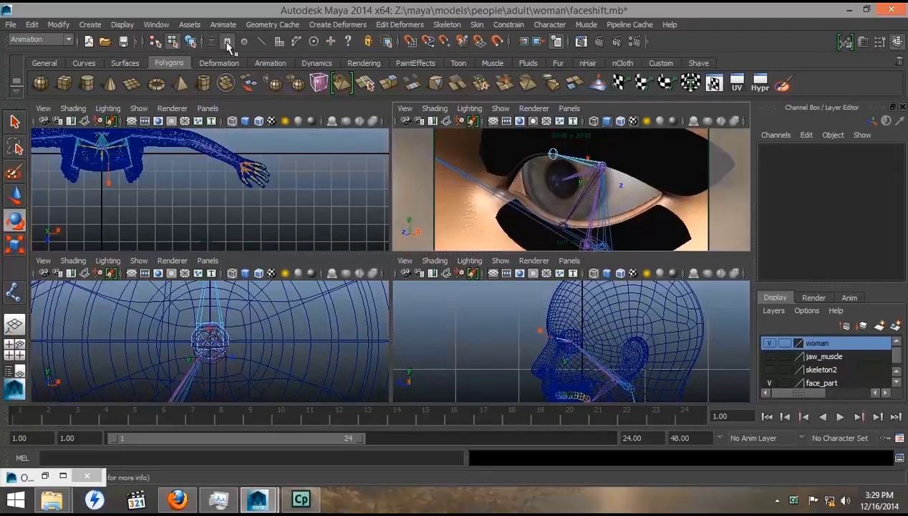
{"action": "right_click", "coordinate": [348, 41]}
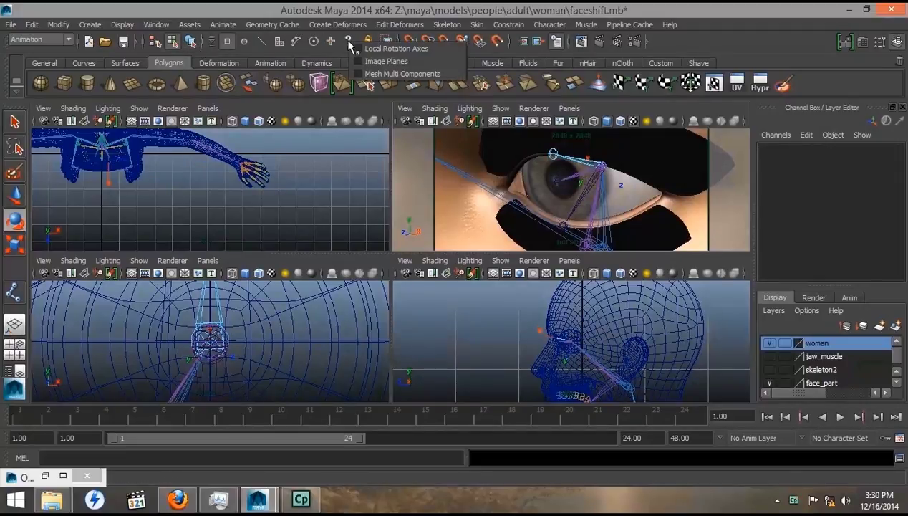
{"action": "left_click", "coordinate": [358, 49]}
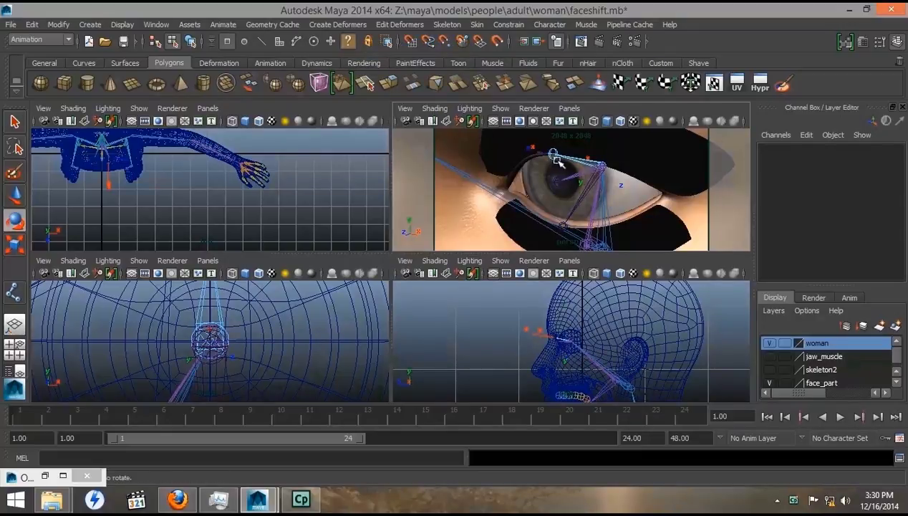
- Rotate the upper-eyelid root joint's local rotation axes in the front view until the Z axis lies level
{"action": "left_click", "coordinate": [582, 183]}
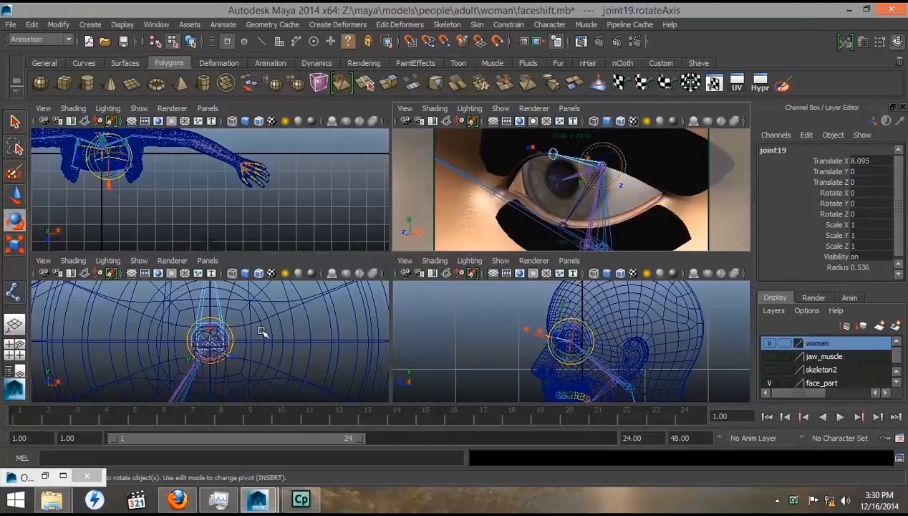
{"action": "right_click_drag", "start_coordinate": [228, 351], "coordinate": [301, 386], "text": "alt"}
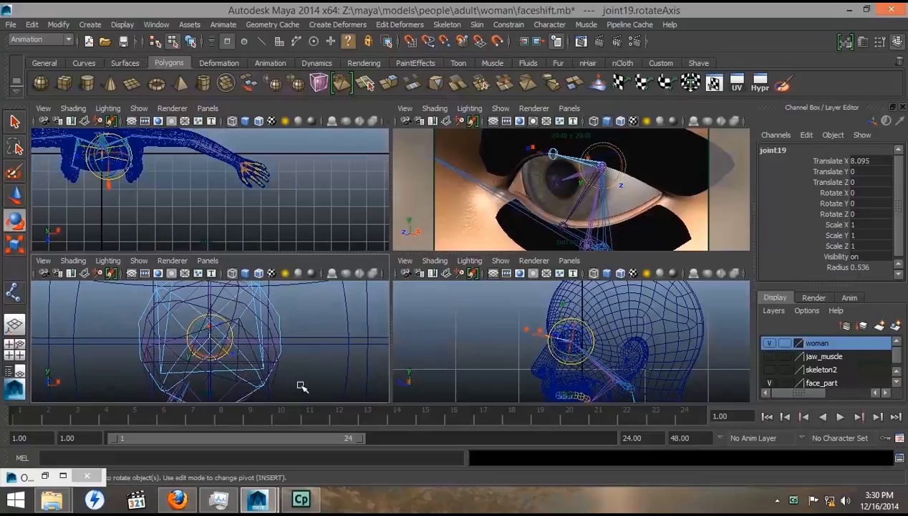
{"action": "left_click_drag", "start_coordinate": [206, 360], "coordinate": [223, 362]}
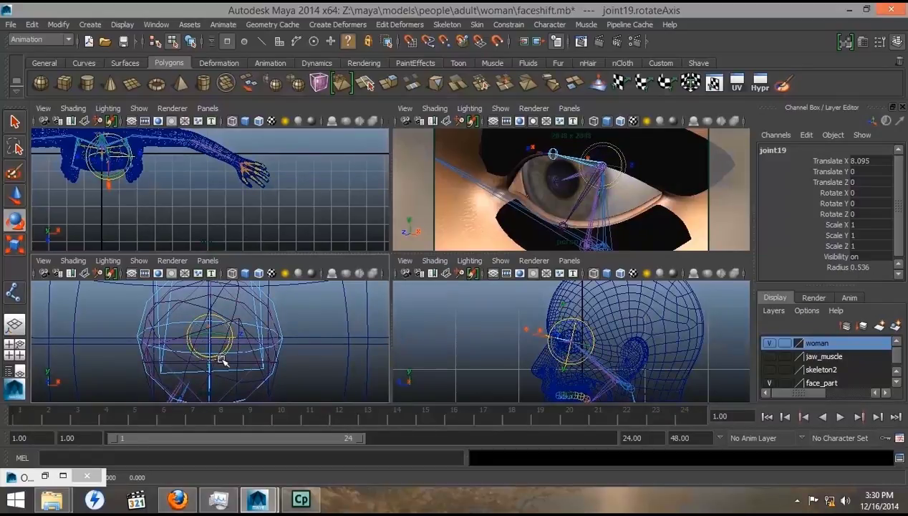
{"action": "left_click", "coordinate": [580, 203]}
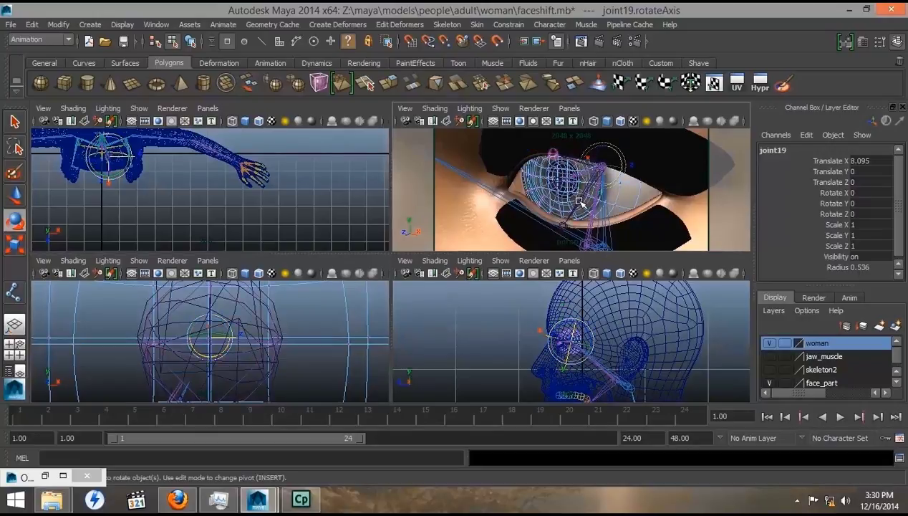
{"action": "key", "text": "ctrl+z"}
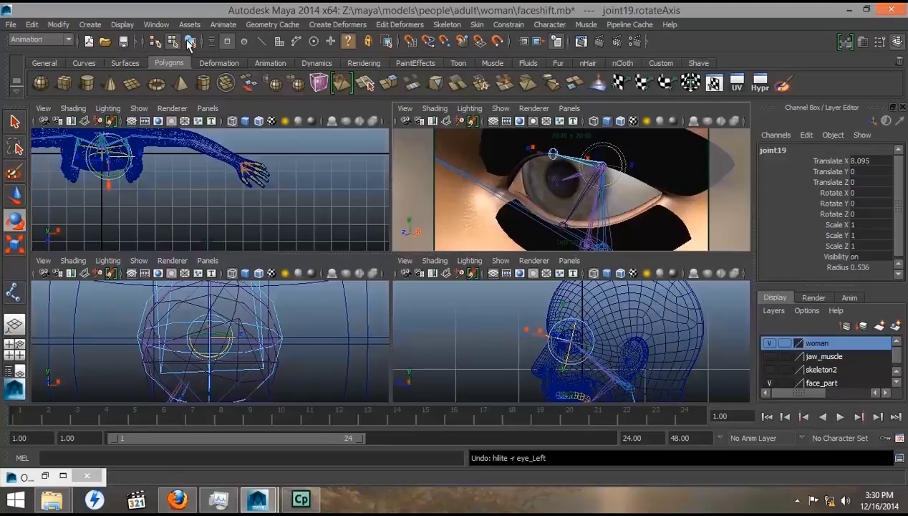
- Select the lower-eyelid root joint in object mode and return to component selection to expose its local rotation axes
{"action": "key", "text": "F8"}
{"action": "left_click", "coordinate": [577, 209]}
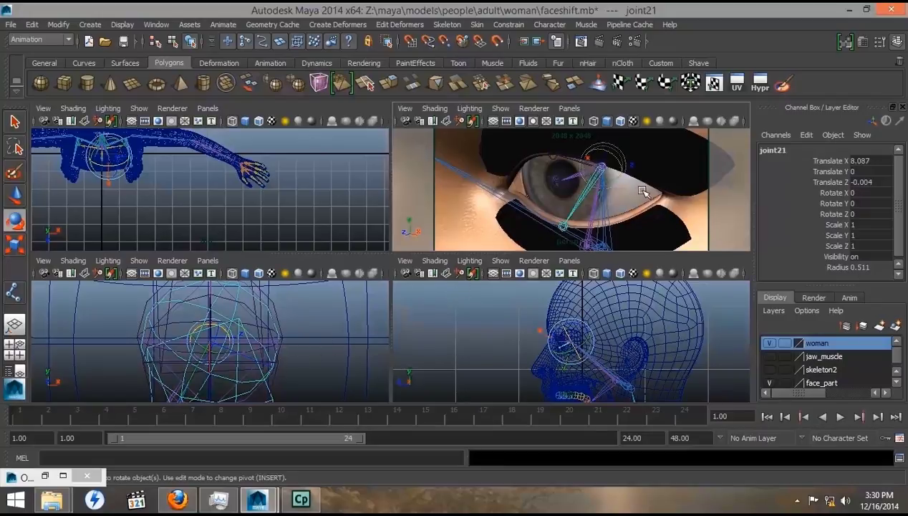
{"action": "left_click", "coordinate": [553, 365]}
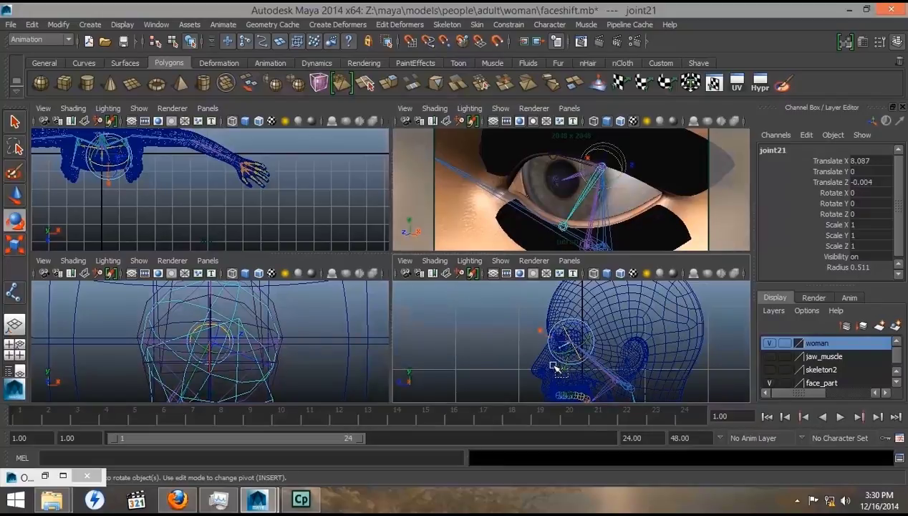
{"action": "left_click", "coordinate": [553, 364]}
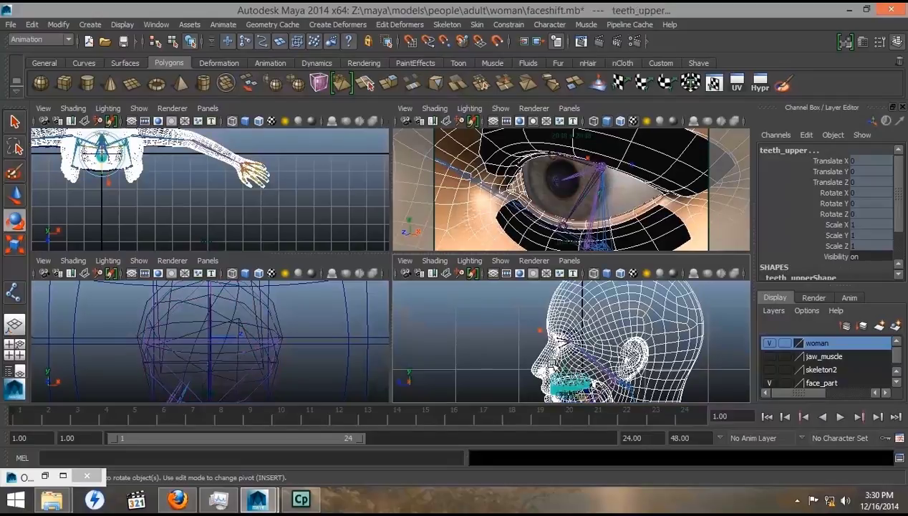
{"action": "key", "text": "ctrl+z"}
{"action": "left_click", "coordinate": [172, 40]}
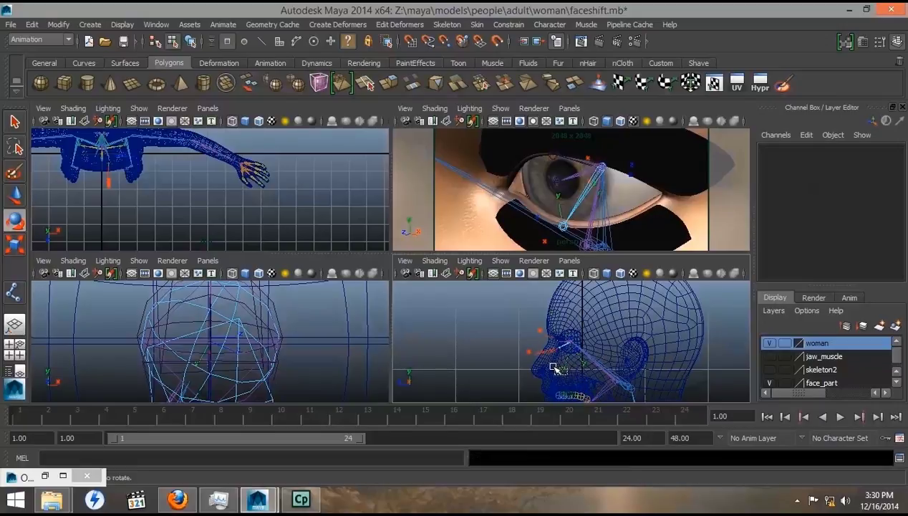
{"action": "left_click", "coordinate": [553, 367]}
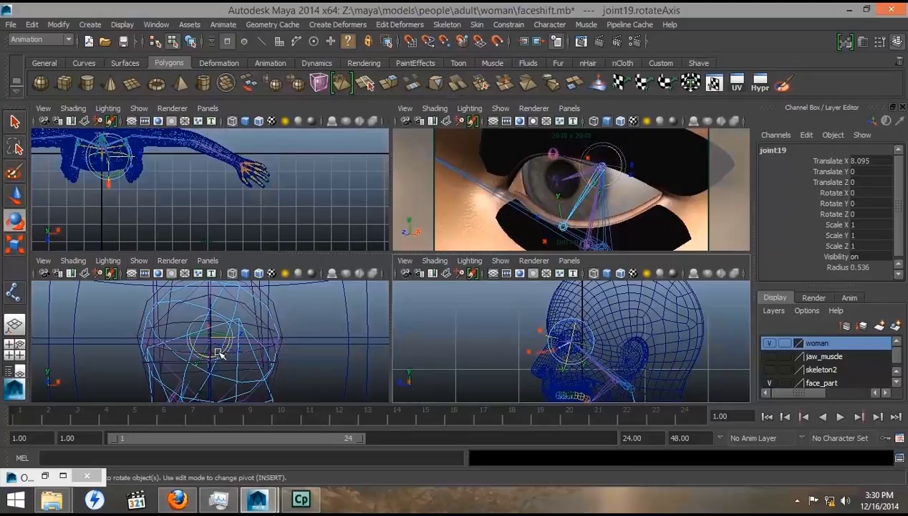
{"action": "left_click_drag", "start_coordinate": [218, 351], "coordinate": [221, 351]}
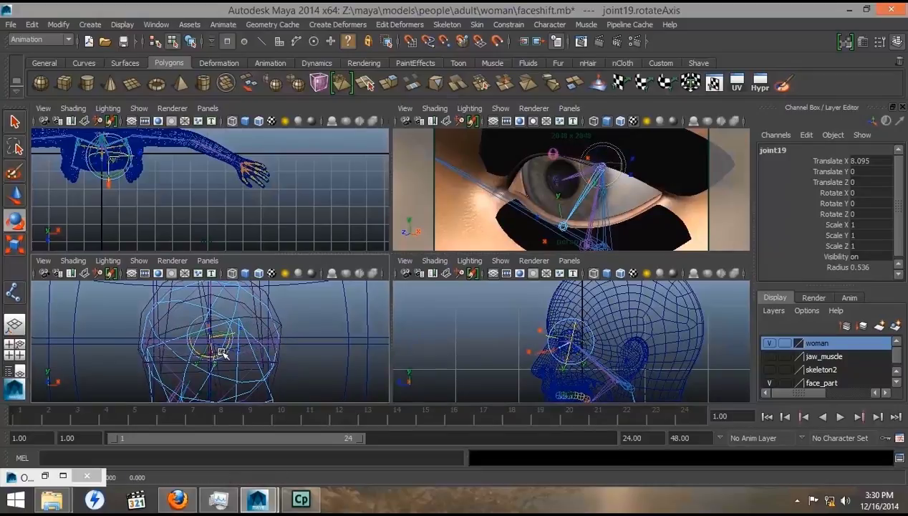
{"action": "key", "text": "ctrl+z"}
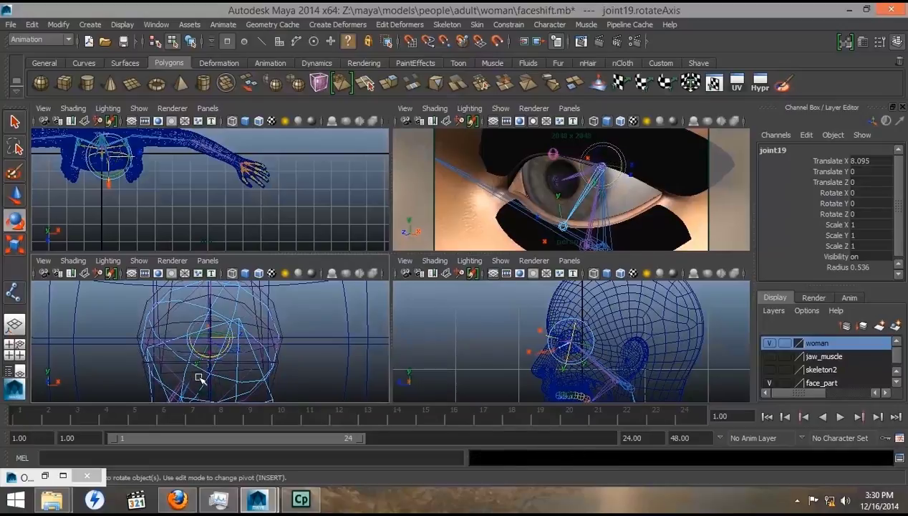
- Rotate the lower-eyelid root joint's local rotation axes in the front view until the Z axis lies level
{"action": "left_click", "coordinate": [192, 360]}
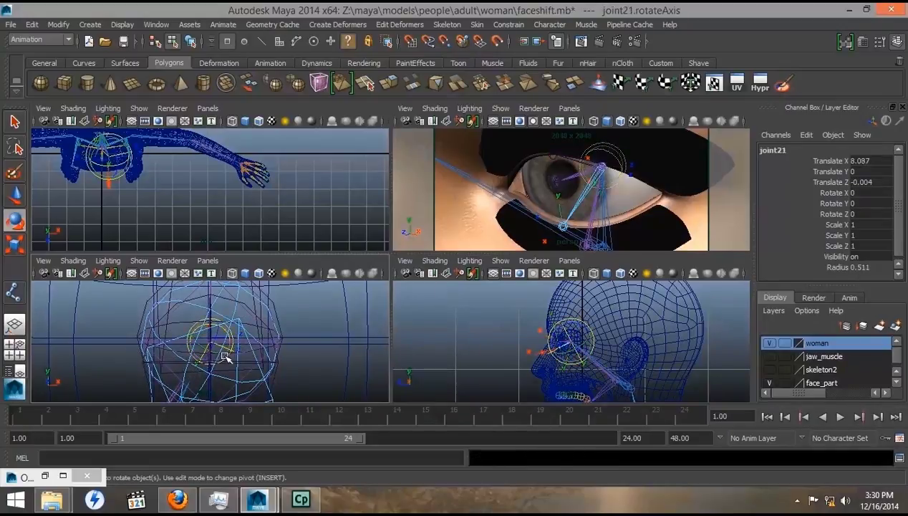
{"action": "mouse_move", "coordinate": [225, 336]}
{"action": "left_mouse_down"}
{"action": "mouse_move", "coordinate": [216, 331]}
{"action": "mouse_move", "coordinate": [223, 326]}
{"action": "left_mouse_up"}
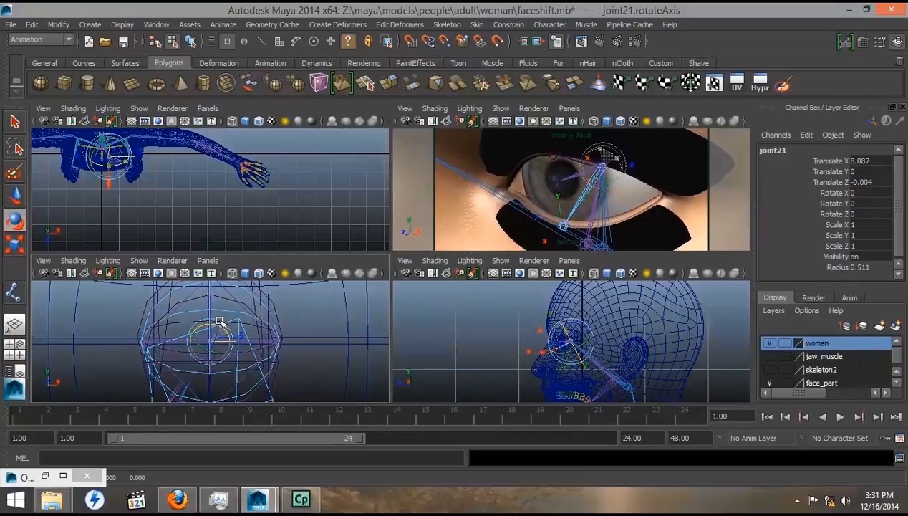
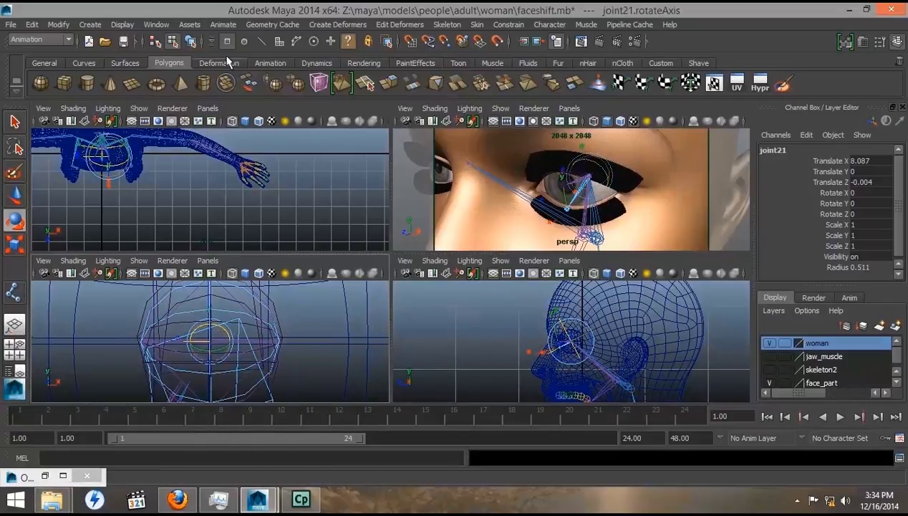
- Return to object selection and hide the lower-eyelid root joint's local rotation axes
{"action": "left_click", "coordinate": [349, 43]}
{"action": "left_click", "coordinate": [190, 43]}
{"action": "left_click", "coordinate": [122, 25]}
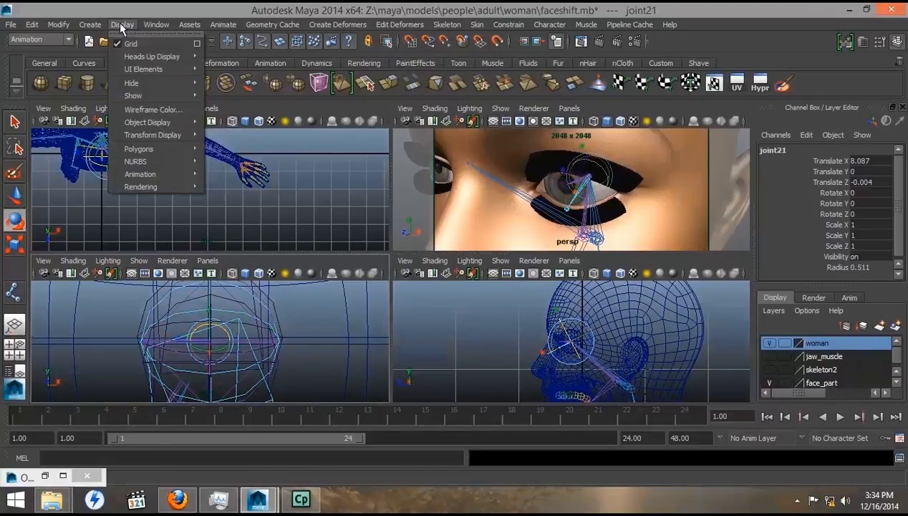
{"action": "mouse_move", "coordinate": [172, 134]}
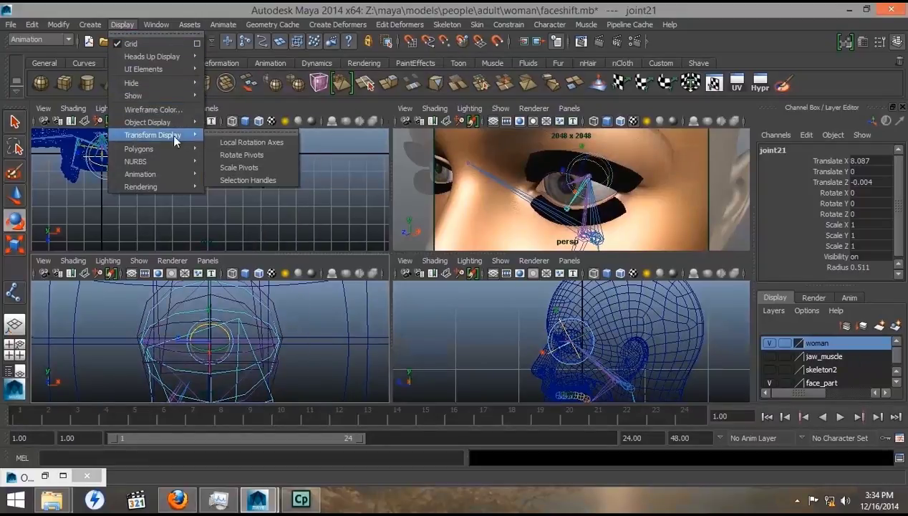
{"action": "left_click", "coordinate": [231, 143]}
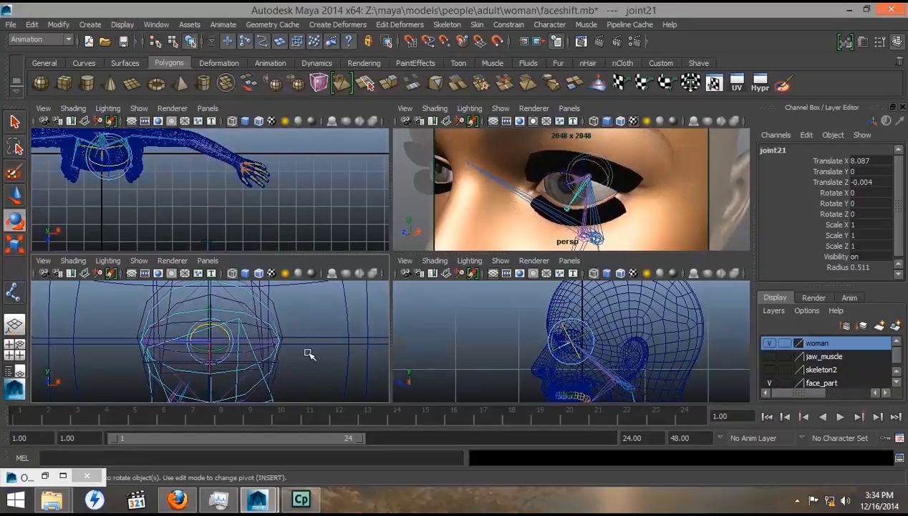
{"action": "left_click", "coordinate": [720, 354]}
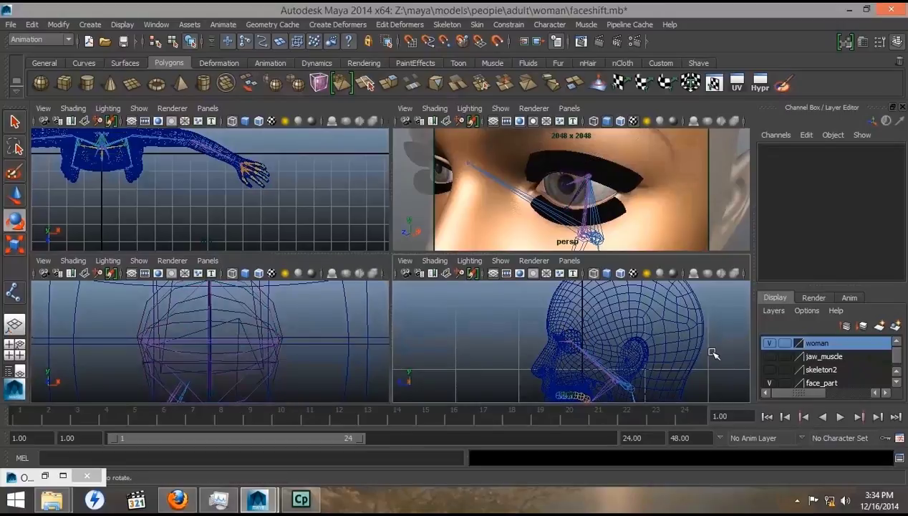
- Select both left eyelid root joints and try rotating them together about Z
{"action": "left_click", "coordinate": [574, 197]}
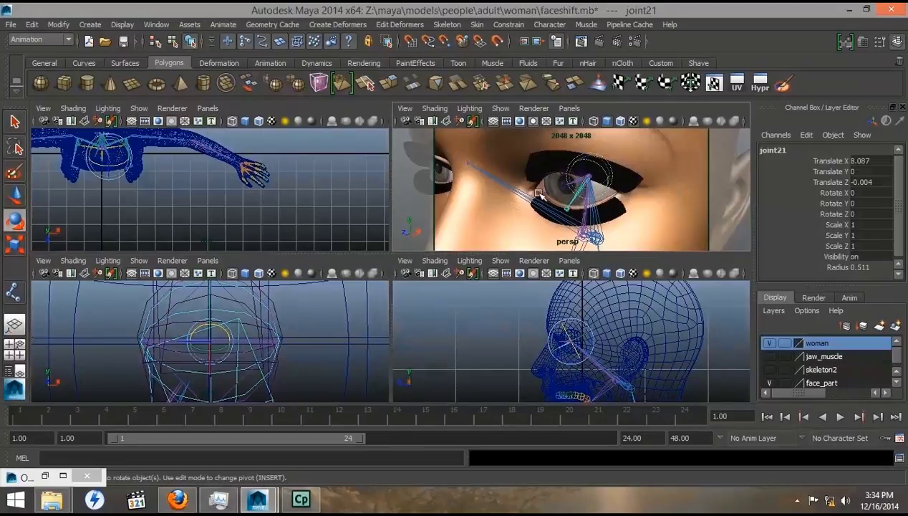
{"action": "scroll", "coordinate": [534, 197], "scroll_direction": "up", "scroll_amount": 5}
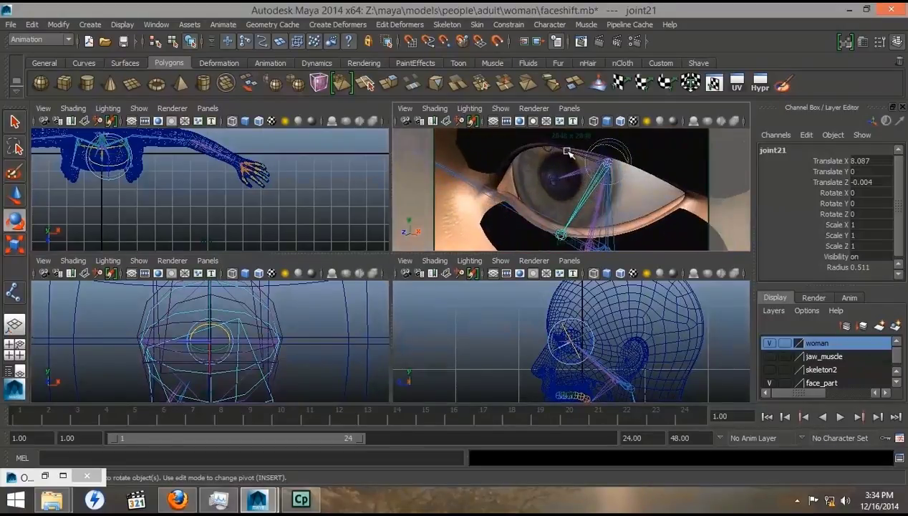
{"action": "left_click", "coordinate": [548, 145], "text": "shift"}
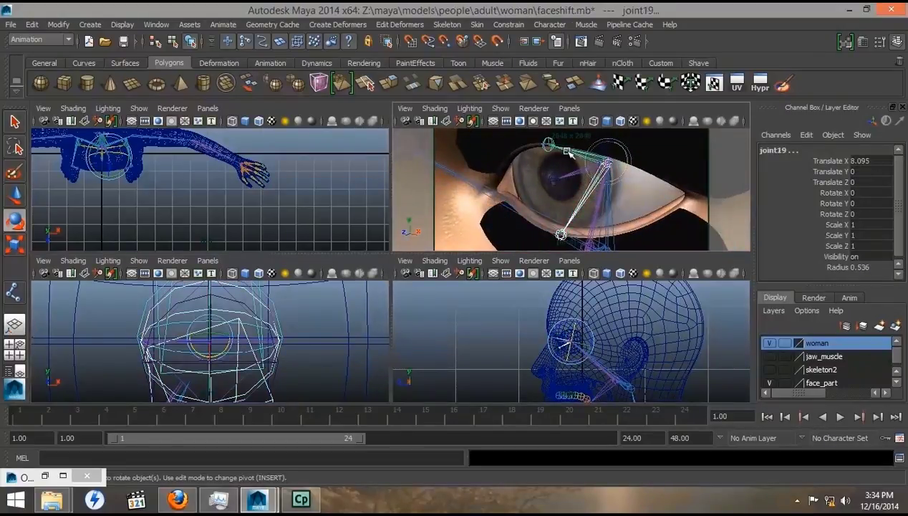
{"action": "left_click", "coordinate": [833, 213]}
{"action": "middle_click_drag", "start_coordinate": [671, 196], "coordinate": [698, 205]}
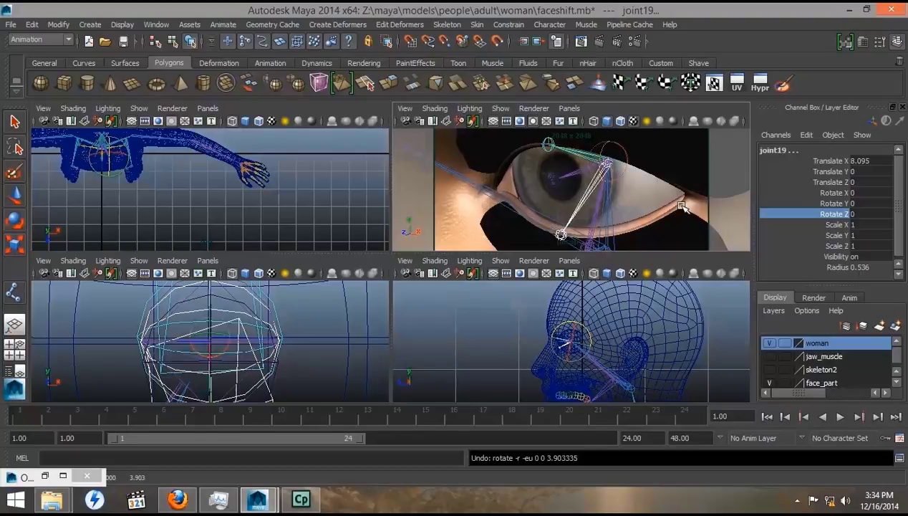
- Show the hierarchy beside the perspective view and rename the left upper-eyelid root joint L_Eye_Upper_Lid
{"action": "left_click_drag", "start_coordinate": [681, 208], "coordinate": [607, 233], "text": "alt"}
{"action": "left_click", "coordinate": [15, 370]}
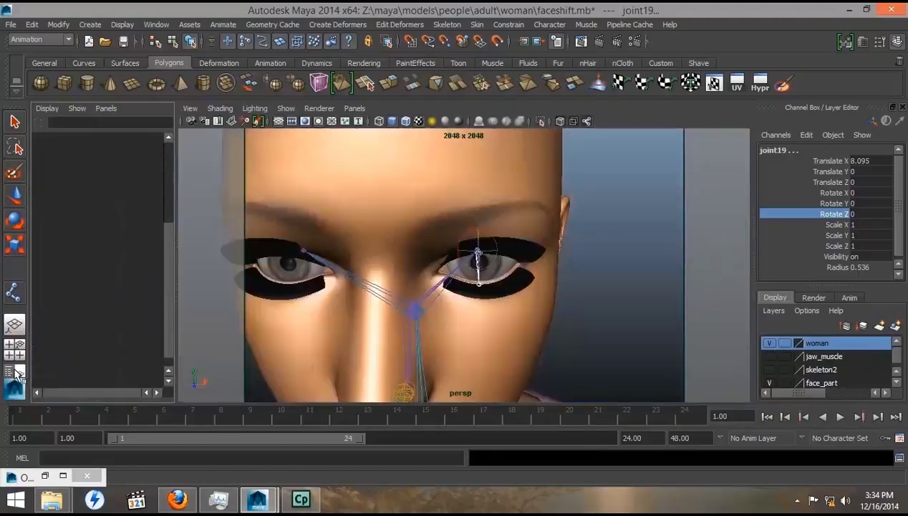
{"action": "left_click_drag", "start_coordinate": [174, 252], "coordinate": [300, 252]}
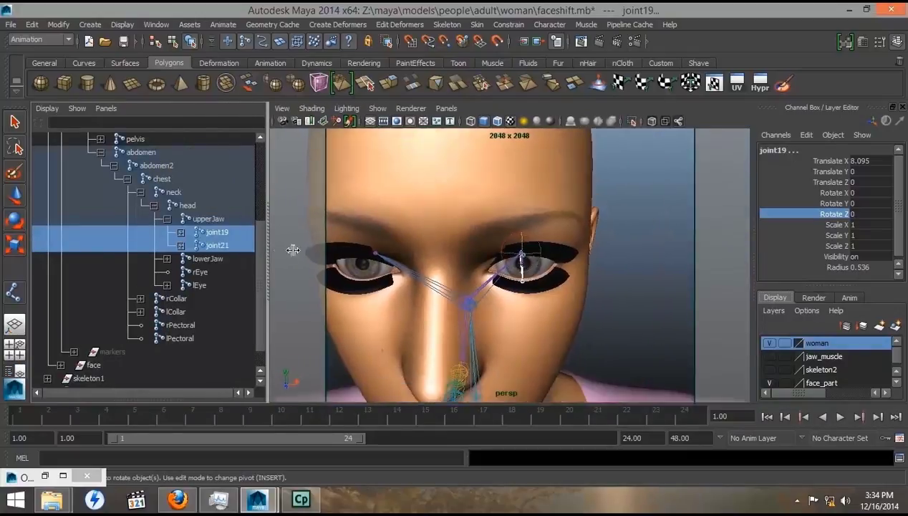
{"action": "double_click", "coordinate": [218, 233]}
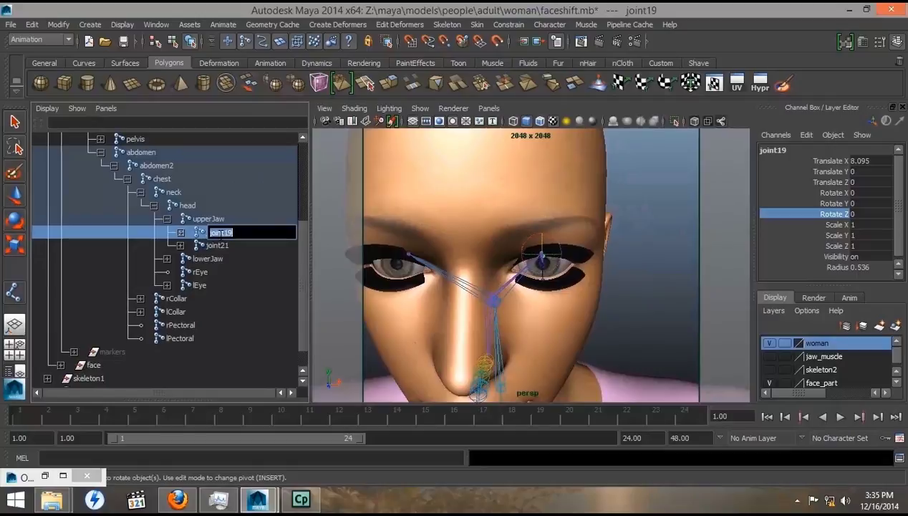
{"action": "type", "text": "L"}
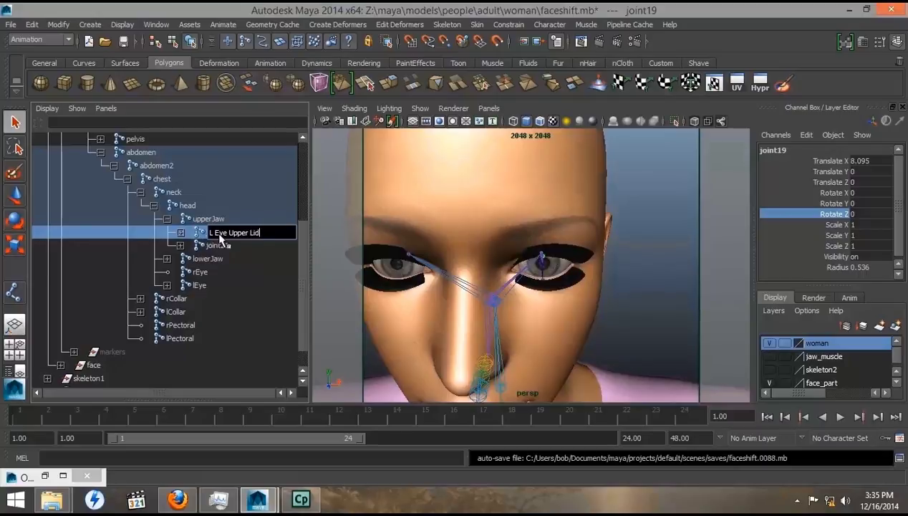
{"action": "type", "text": "Eye Upper Lid"}
{"action": "key", "text": "Return"}
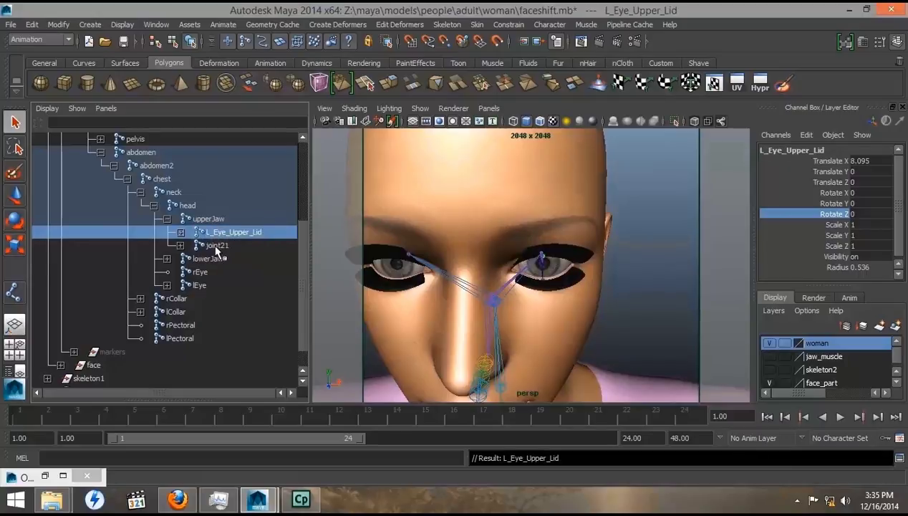
- Rename the left lower-eyelid root joint L_Eye_Lower_Lid
{"action": "left_click", "coordinate": [218, 246]}
{"action": "double_click", "coordinate": [217, 245]}
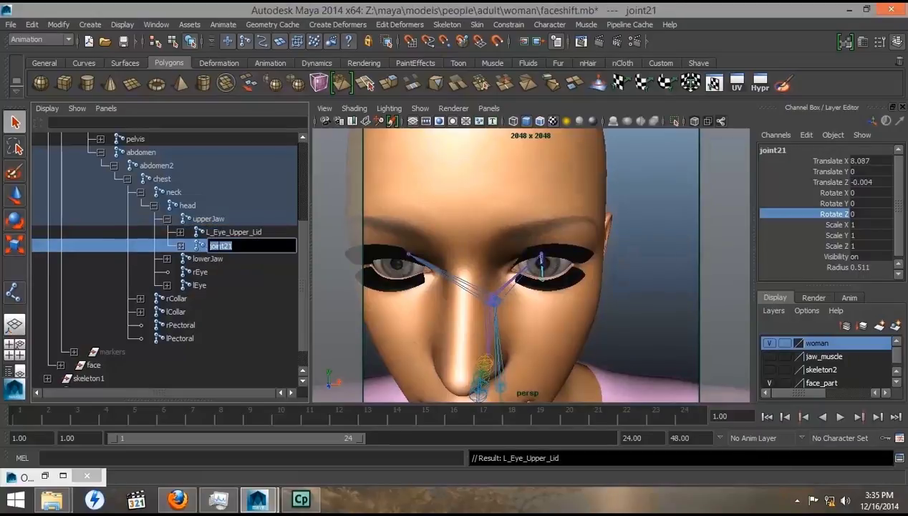
{"action": "type", "text": "L_Eye_Lower_Lid"}
{"action": "key", "text": "Return"}
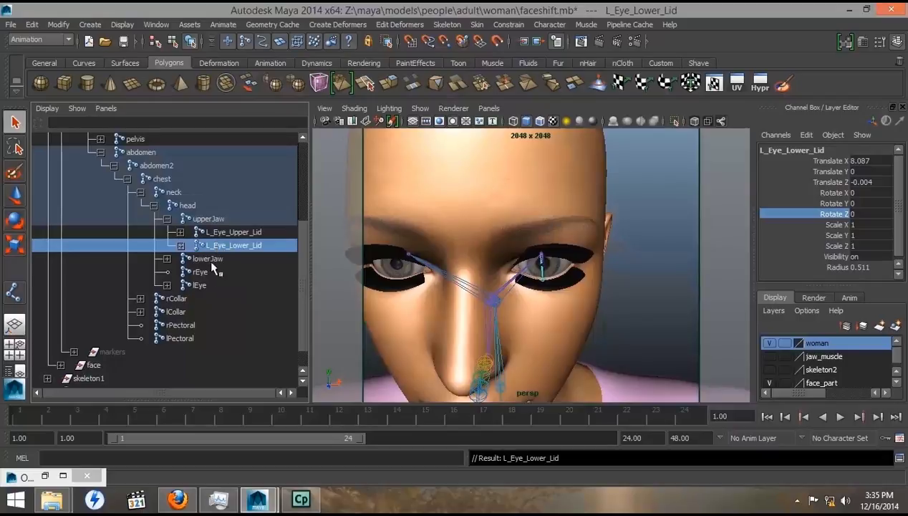
- Check the child joint under lEye in the hierarchy and view the left eye's joint chains
{"action": "left_click", "coordinate": [166, 285]}
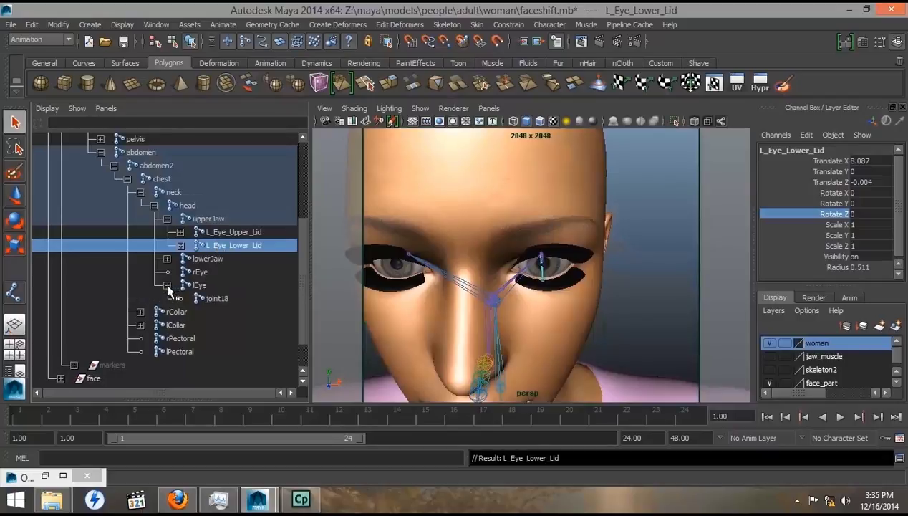
{"action": "left_click", "coordinate": [213, 298]}
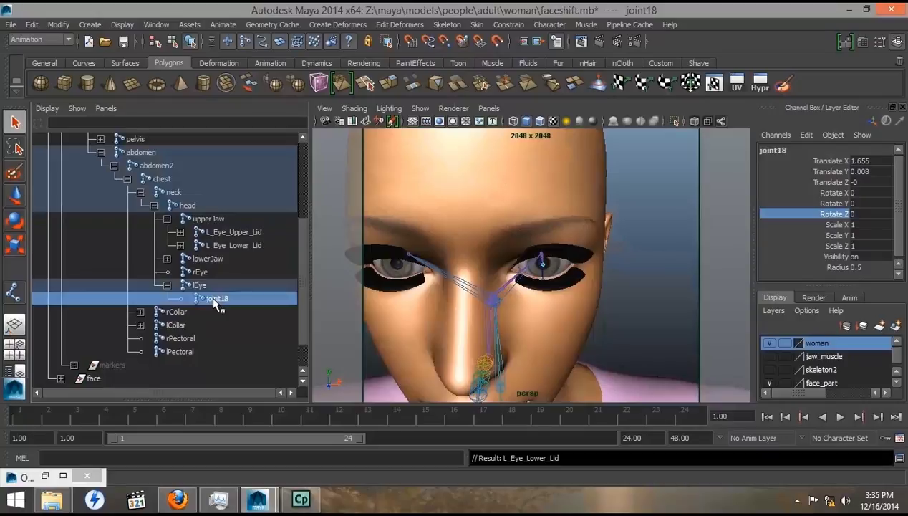
{"action": "left_click", "coordinate": [167, 285]}
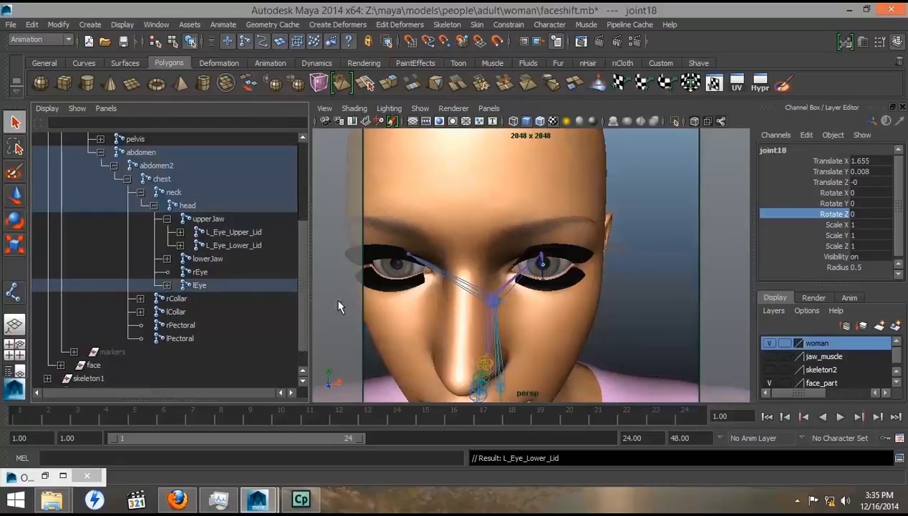
{"action": "left_click_drag", "start_coordinate": [509, 299], "coordinate": [419, 282], "text": "alt"}
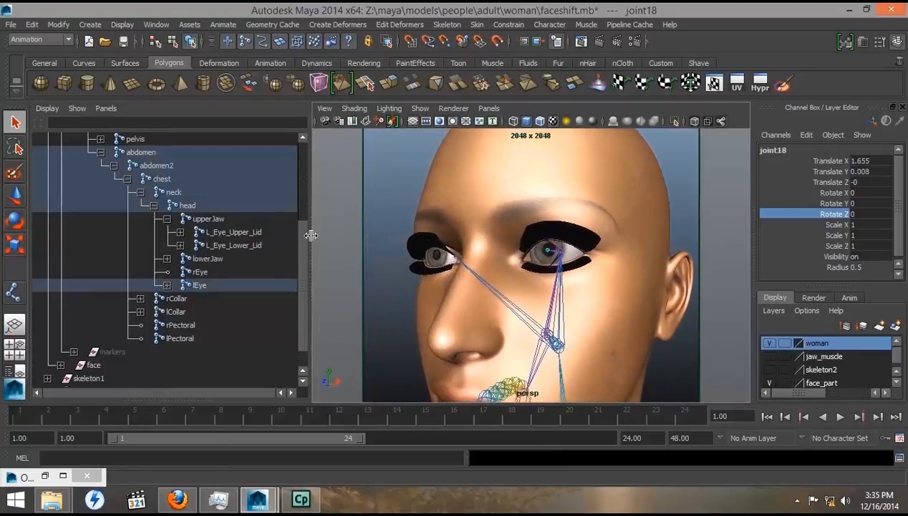
- Start a new Joint Tool chain branching from the upperJaw joint, placing its joints in the side view
{"action": "left_click", "coordinate": [13, 294]}
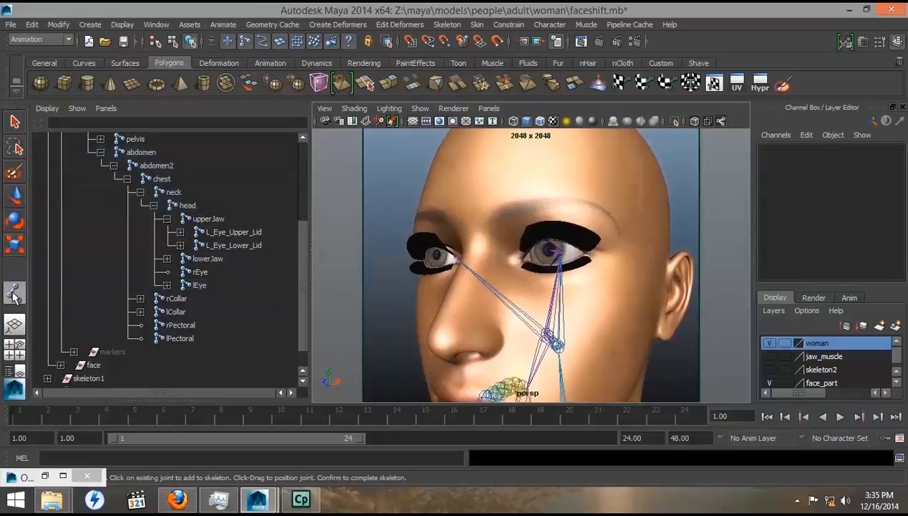
{"action": "left_click", "coordinate": [208, 219]}
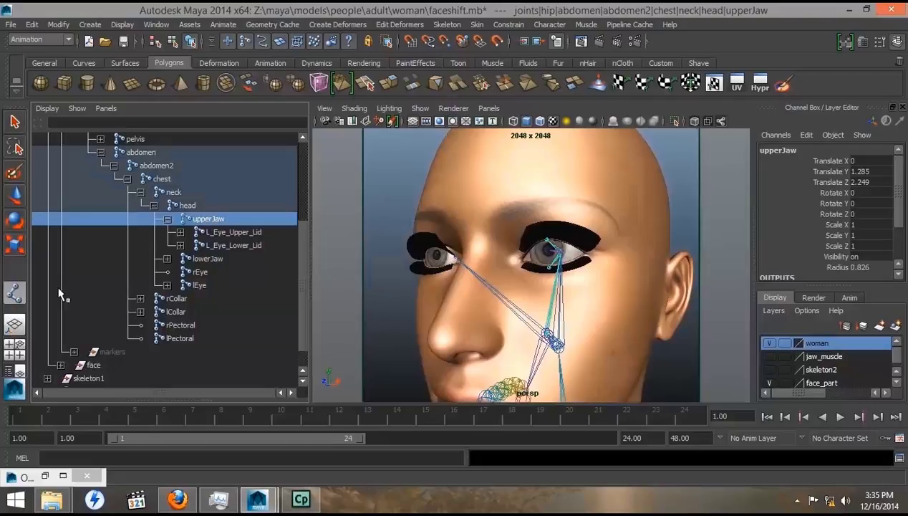
{"action": "left_click_drag", "start_coordinate": [465, 338], "coordinate": [455, 348], "text": "alt"}
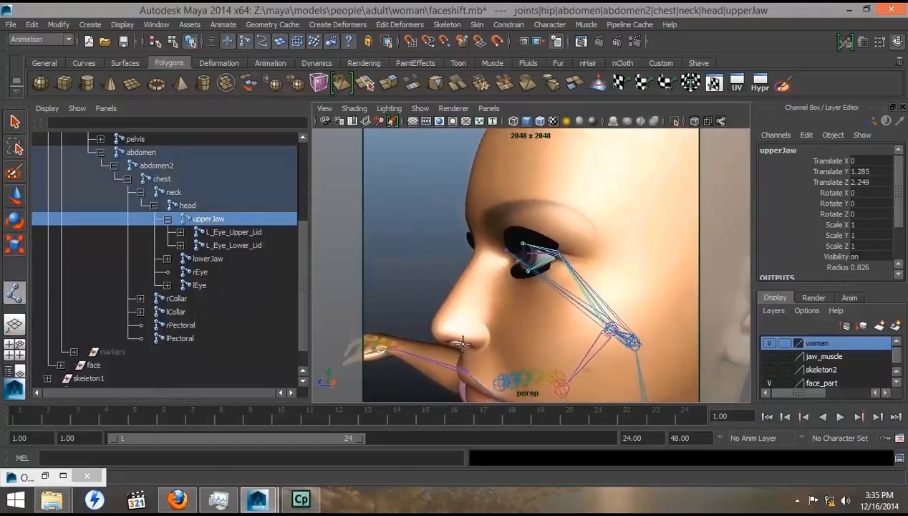
{"action": "left_click", "coordinate": [18, 353]}
{"action": "right_click_drag", "start_coordinate": [540, 378], "coordinate": [711, 381], "text": "alt"}
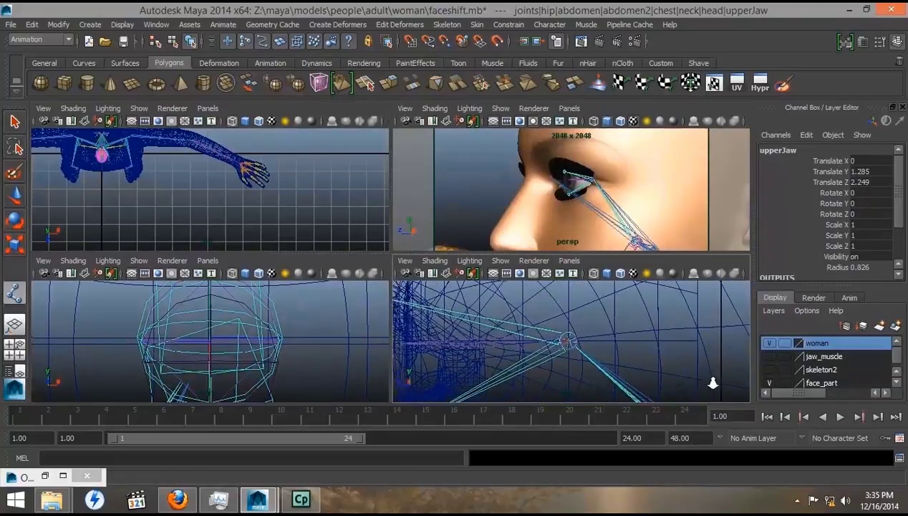
{"action": "left_click", "coordinate": [508, 371]}
- Orient the new right lower-eyelid joint and its children with primary axis X and secondary axis None
{"action": "key", "text": "w"}
{"action": "key", "text": "y"}
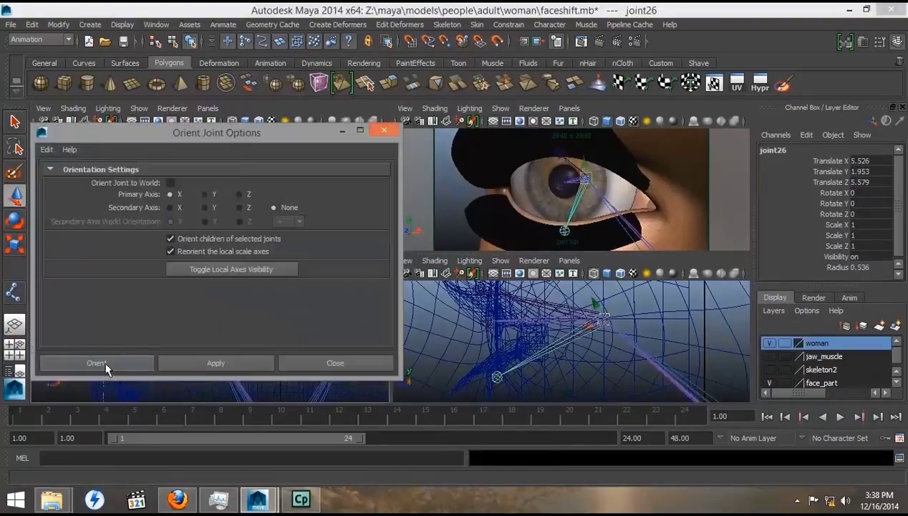
{"action": "left_click", "coordinate": [198, 360]}
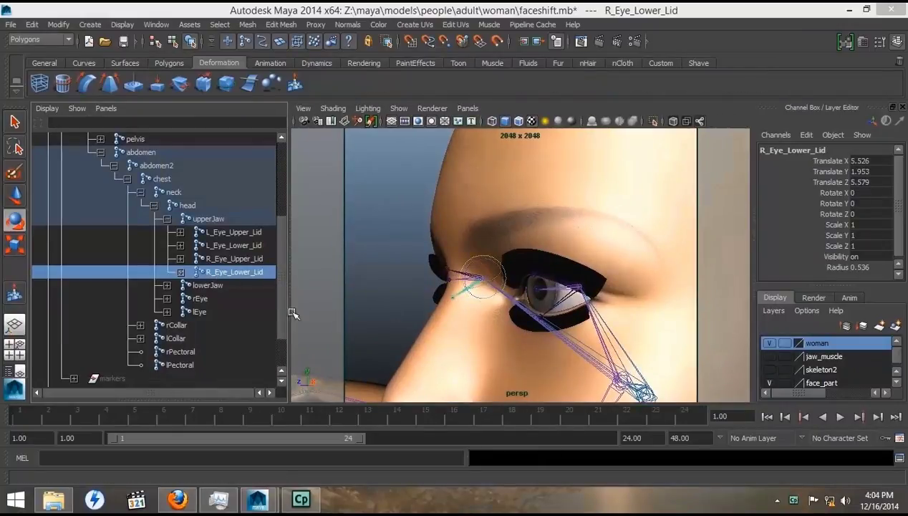
- Lock every channel except Rotate Z on the four left and right upper and lower eyelid joints
{"action": "left_click", "coordinate": [220, 232], "text": "shift"}
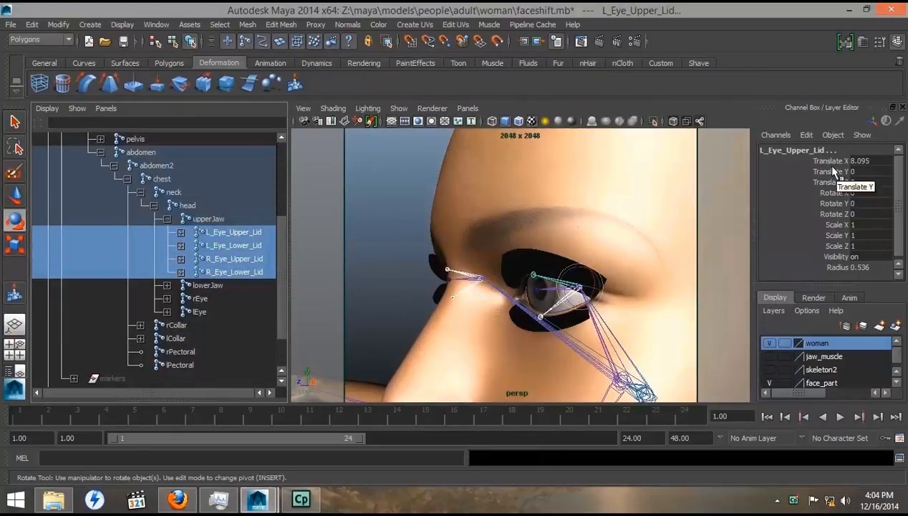
{"action": "left_click_drag", "start_coordinate": [832, 165], "coordinate": [830, 267]}
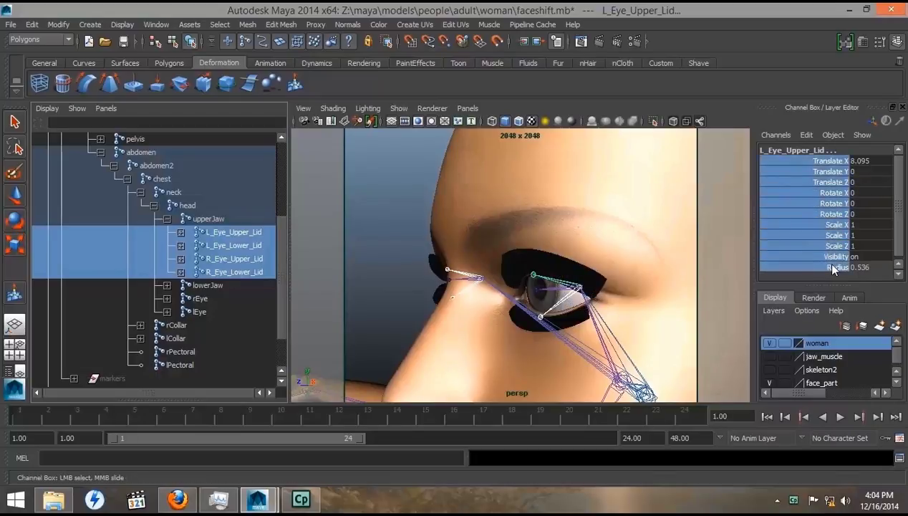
{"action": "left_click", "coordinate": [834, 215], "text": "ctrl"}
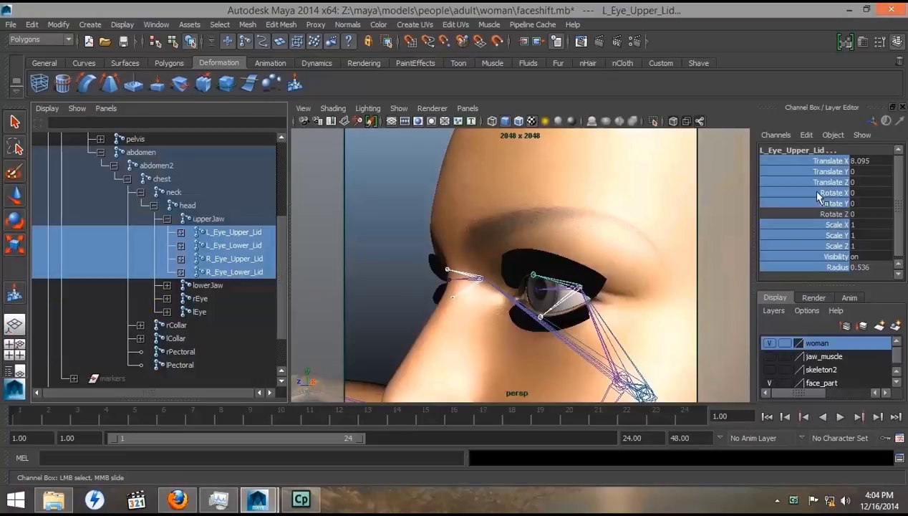
{"action": "right_click", "coordinate": [809, 191]}
{"action": "left_click", "coordinate": [820, 259]}
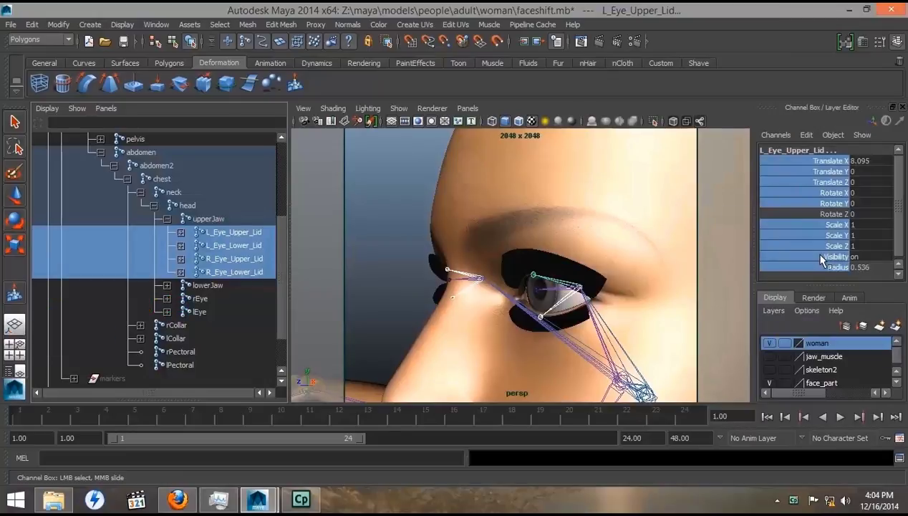
{"action": "key", "text": "e"}
{"action": "left_click", "coordinate": [382, 219]}
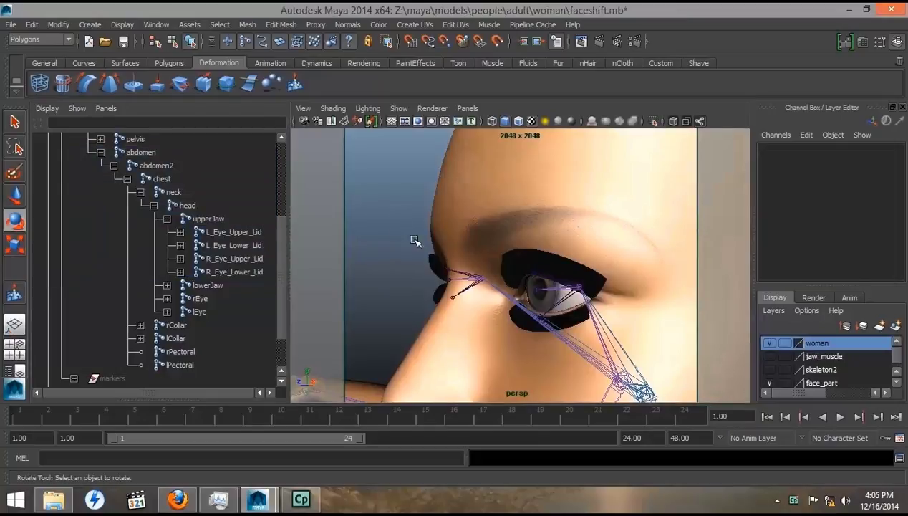
- Open the rotation limits of the right upper-eyelid joint, test a Z rotation closing the lid, and undo that rotation
{"action": "left_click", "coordinate": [450, 269]}
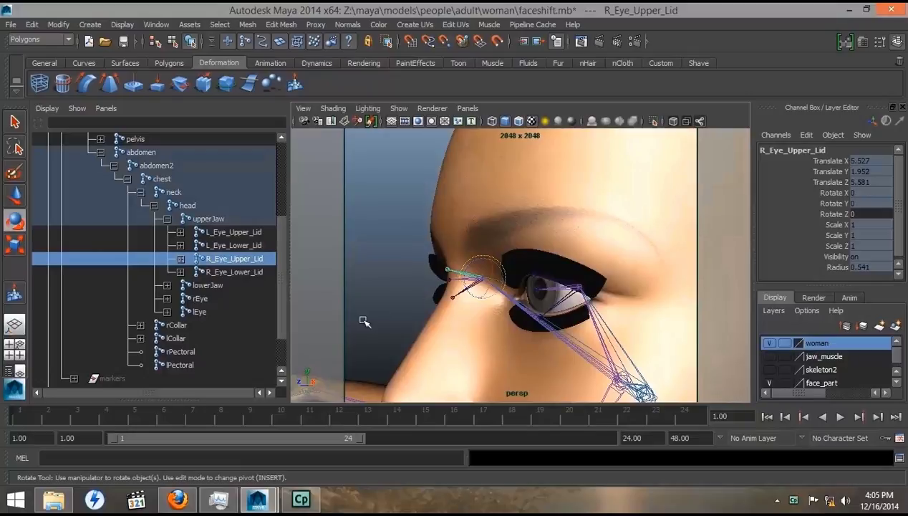
{"action": "left_click_drag", "start_coordinate": [371, 314], "coordinate": [476, 310], "text": "alt"}
{"action": "scroll", "coordinate": [469, 308], "scroll_direction": "up", "scroll_amount": 3}
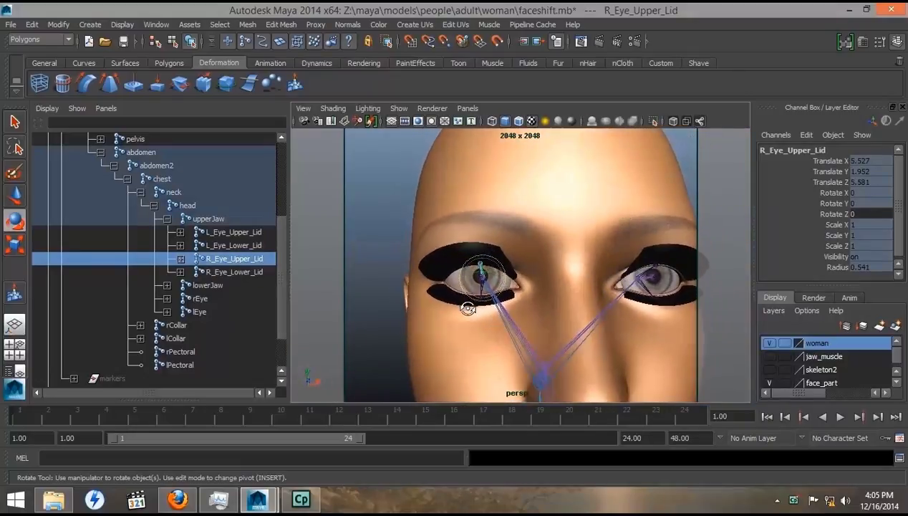
{"action": "right_click_drag", "start_coordinate": [469, 308], "coordinate": [543, 336], "text": "alt"}
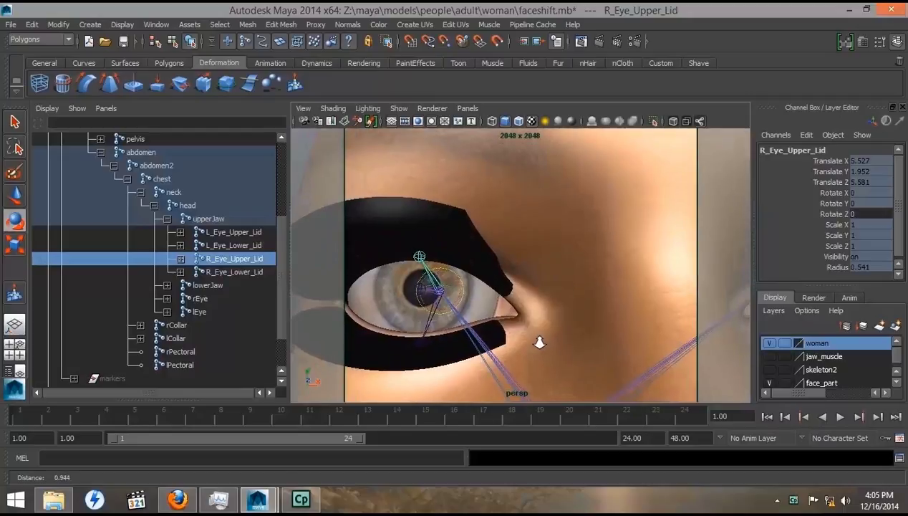
{"action": "middle_click_drag", "start_coordinate": [547, 342], "coordinate": [564, 348], "text": "alt"}
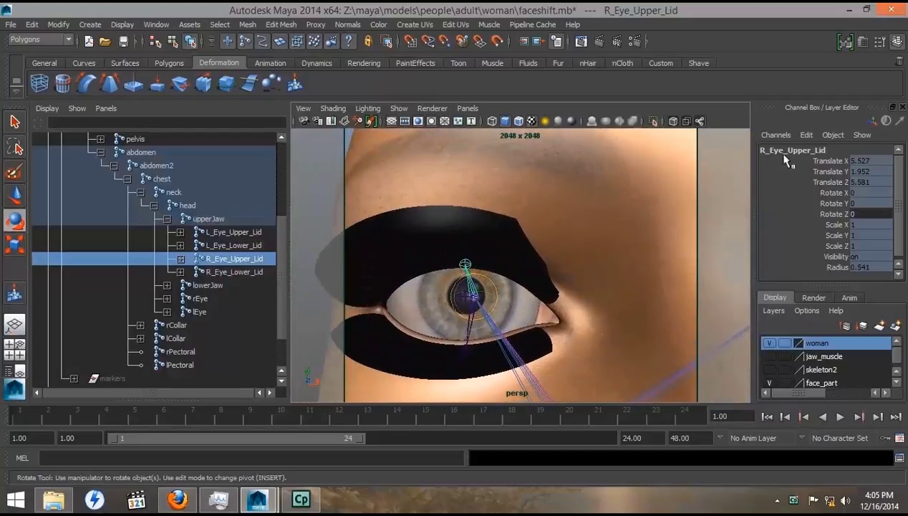
{"action": "left_click", "coordinate": [850, 41]}
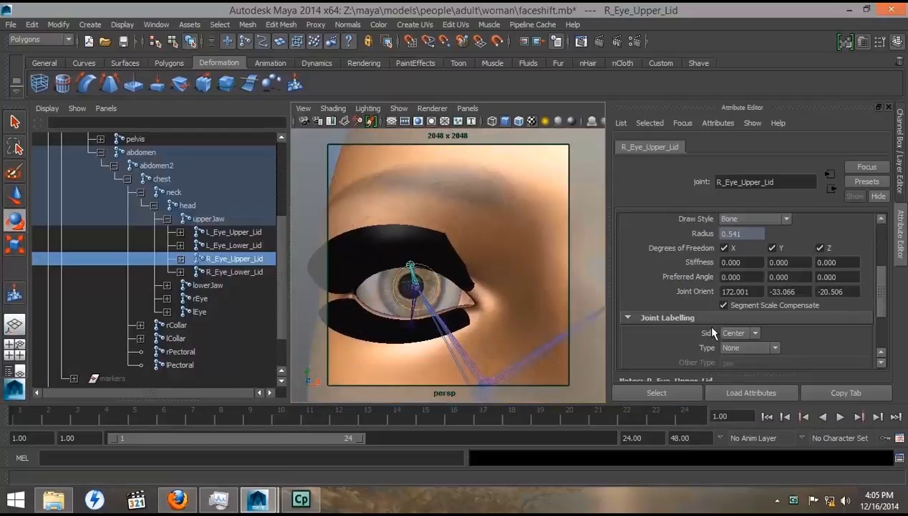
{"action": "scroll", "coordinate": [712, 329], "scroll_direction": "down", "scroll_amount": 3}
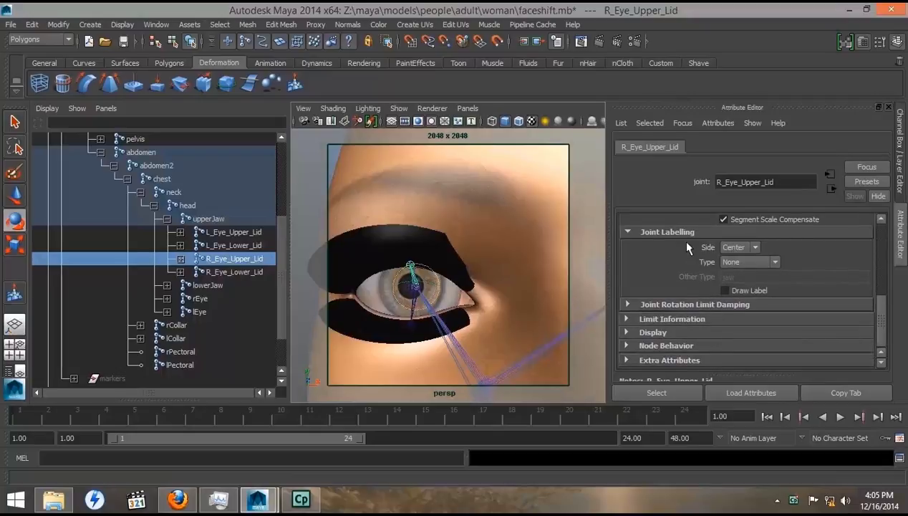
{"action": "left_click", "coordinate": [627, 319]}
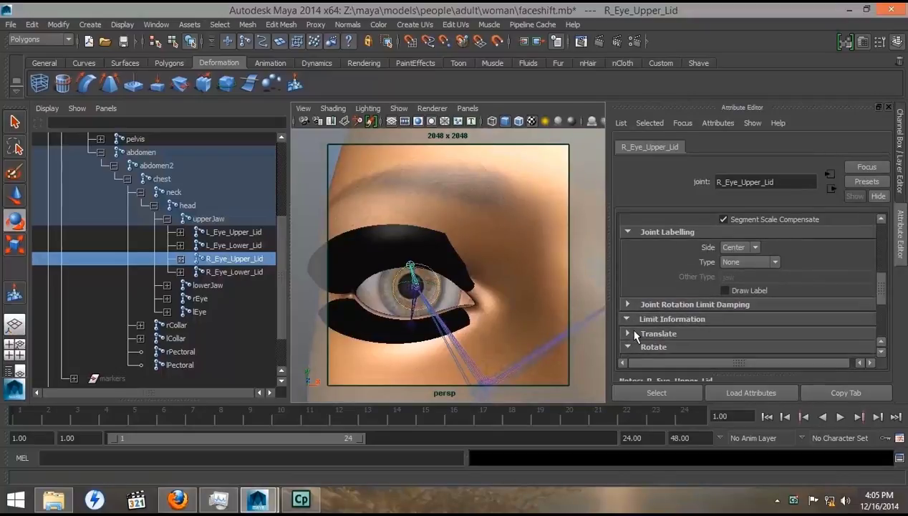
{"action": "scroll", "coordinate": [655, 319], "scroll_direction": "down", "scroll_amount": 5}
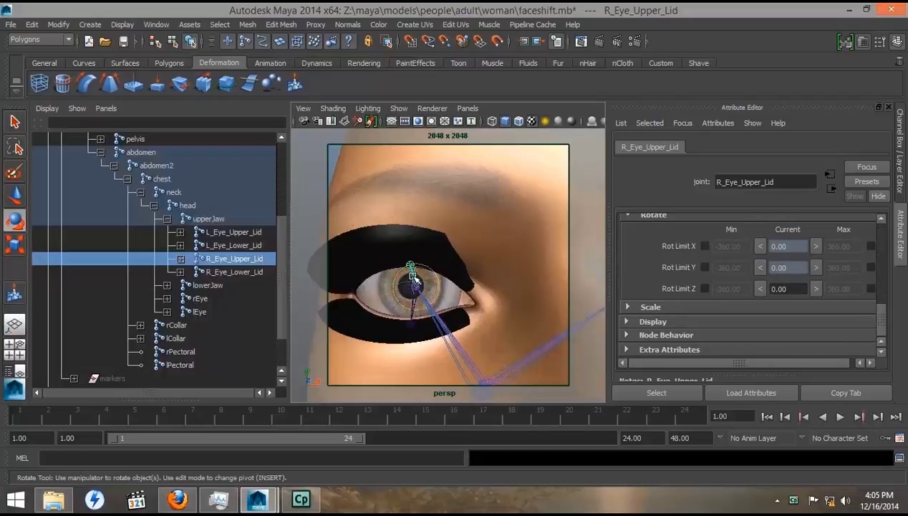
{"action": "left_click_drag", "start_coordinate": [408, 274], "coordinate": [417, 284]}
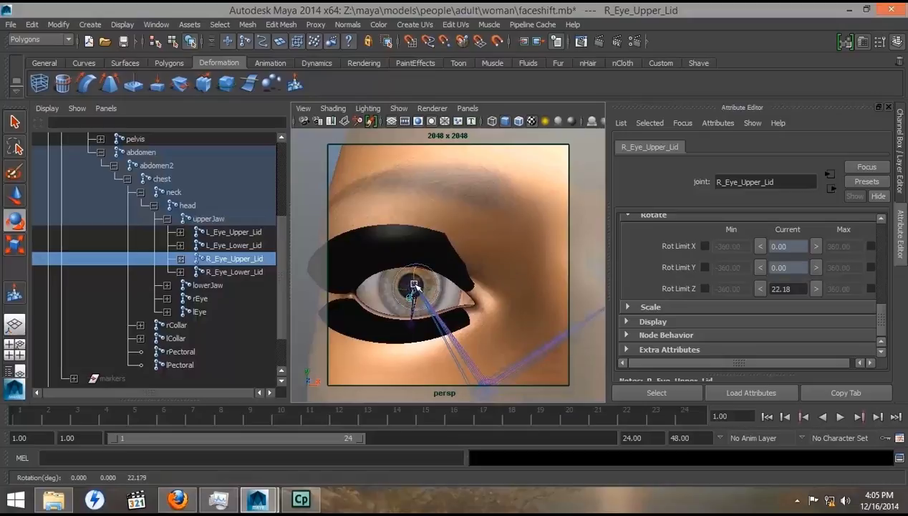
{"action": "key", "text": "ctrl+z"}
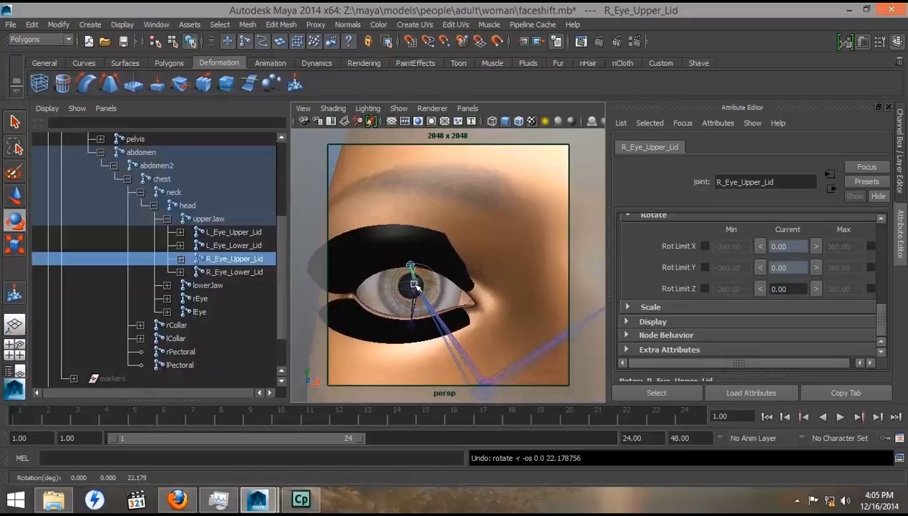
- Enable both Z rotation limits on the right upper-eyelid joint, with a minimum of 0 and a maximum of 22
{"action": "left_click", "coordinate": [706, 289]}
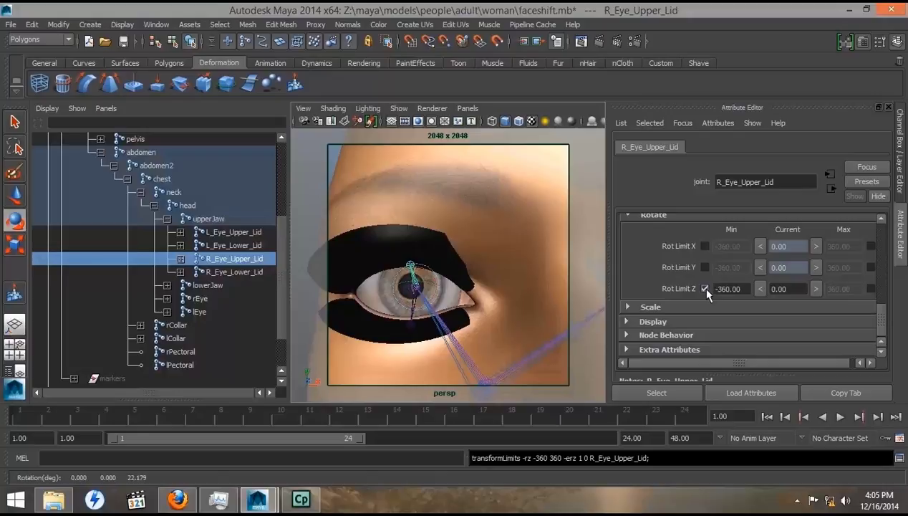
{"action": "left_click", "coordinate": [868, 289]}
{"action": "left_click_drag", "start_coordinate": [859, 289], "coordinate": [821, 291]}
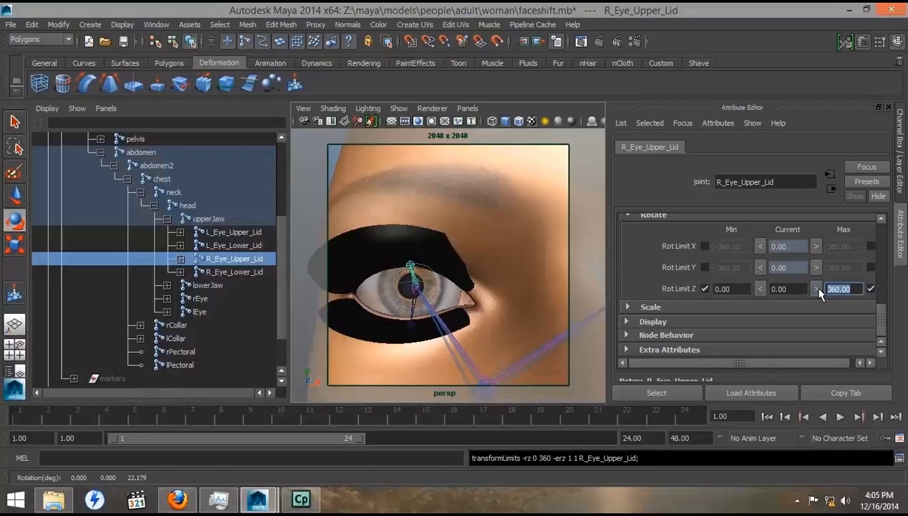
{"action": "type", "text": "22"}
{"action": "key", "text": "Return"}
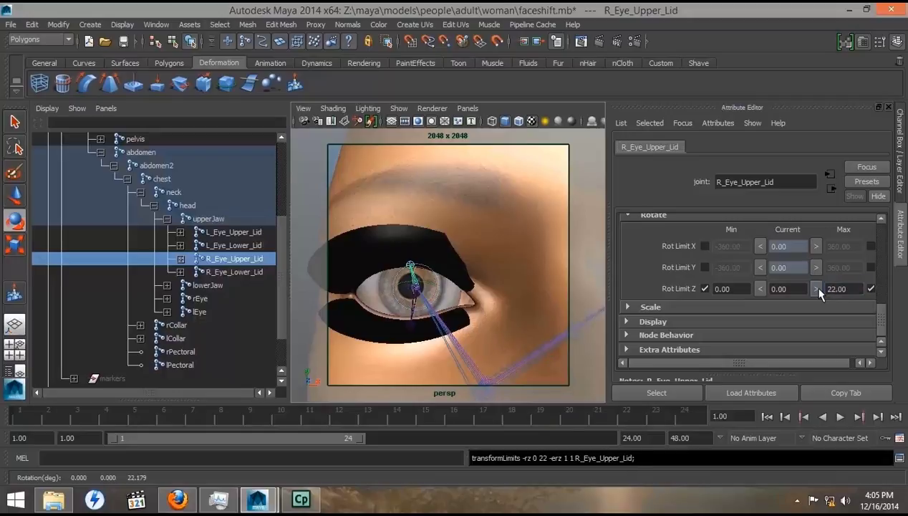
- Rotate the right upper-eyelid joint to its limit and raise its maximum Z rotation to 25
{"action": "left_click", "coordinate": [413, 281]}
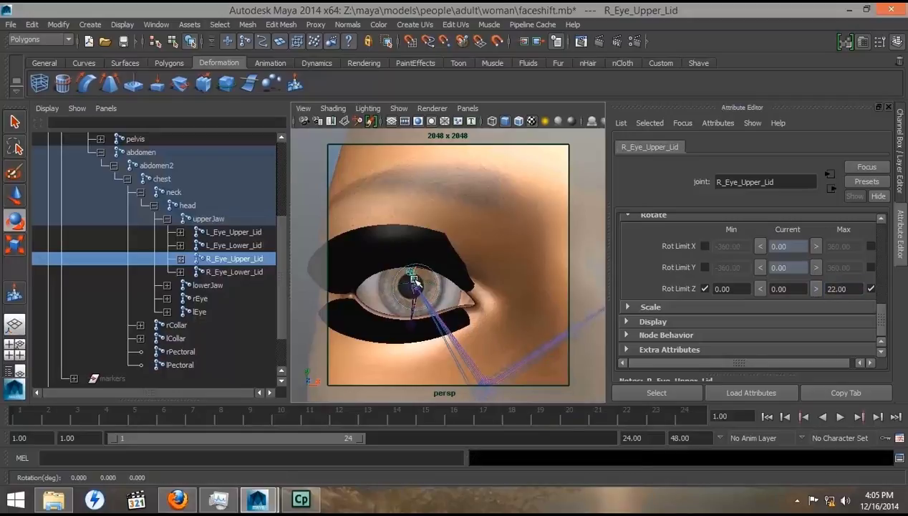
{"action": "left_click_drag", "start_coordinate": [413, 281], "coordinate": [420, 300]}
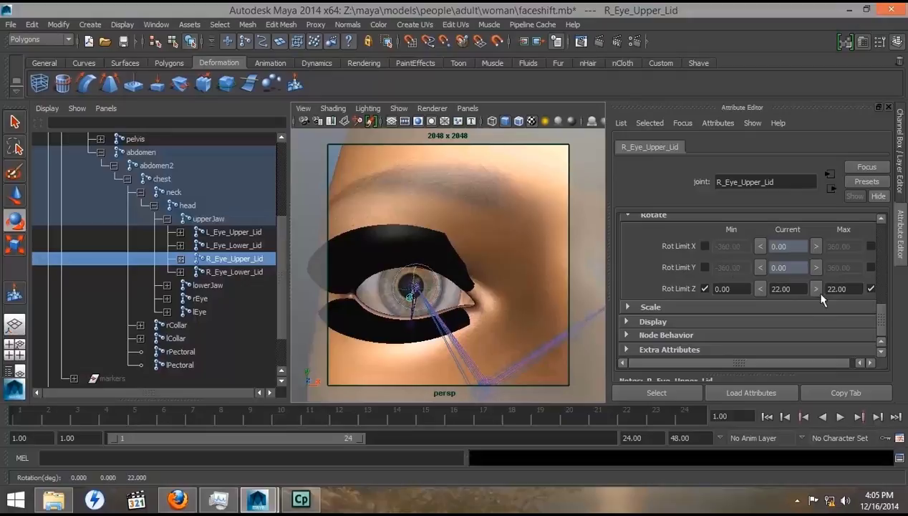
{"action": "left_click_drag", "start_coordinate": [855, 288], "coordinate": [827, 290]}
{"action": "type", "text": "25"}
{"action": "key", "text": "Return"}
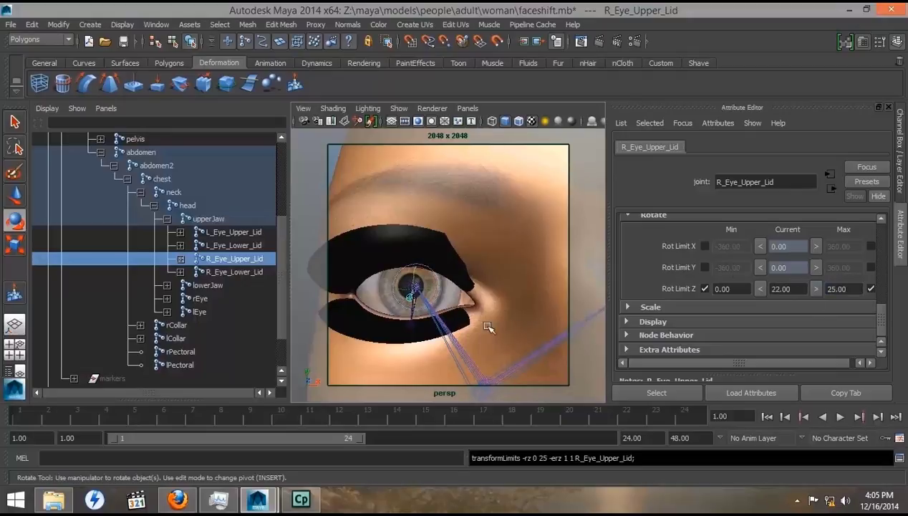
- Test the right upper-eyelid joint's rotation again and try a maximum Z rotation of 30
{"action": "left_click", "coordinate": [414, 292]}
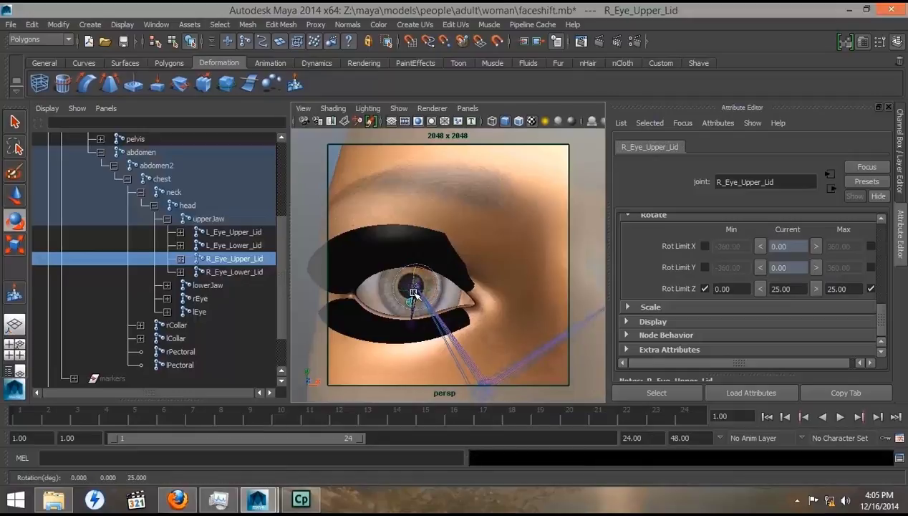
{"action": "left_click_drag", "start_coordinate": [414, 292], "coordinate": [415, 320]}
{"action": "double_click", "coordinate": [843, 289]}
{"action": "type", "text": "30"}
{"action": "key", "text": "Return"}
- Rotate the right upper-eyelid joint back to 0 and set its maximum Z rotation limit to 25
{"action": "left_click_drag", "start_coordinate": [413, 278], "coordinate": [418, 233]}
{"action": "left_click_drag", "start_coordinate": [859, 289], "coordinate": [812, 298]}
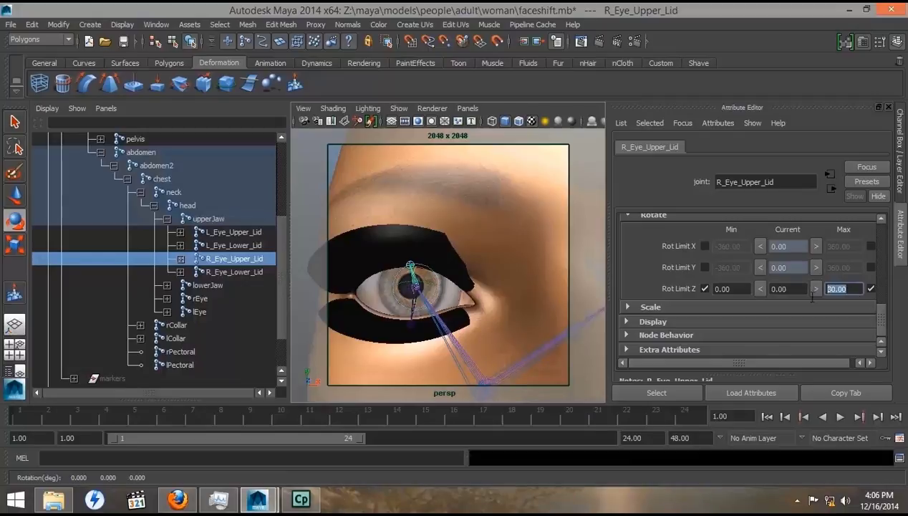
{"action": "type", "text": "25"}
{"action": "key", "text": "Return"}
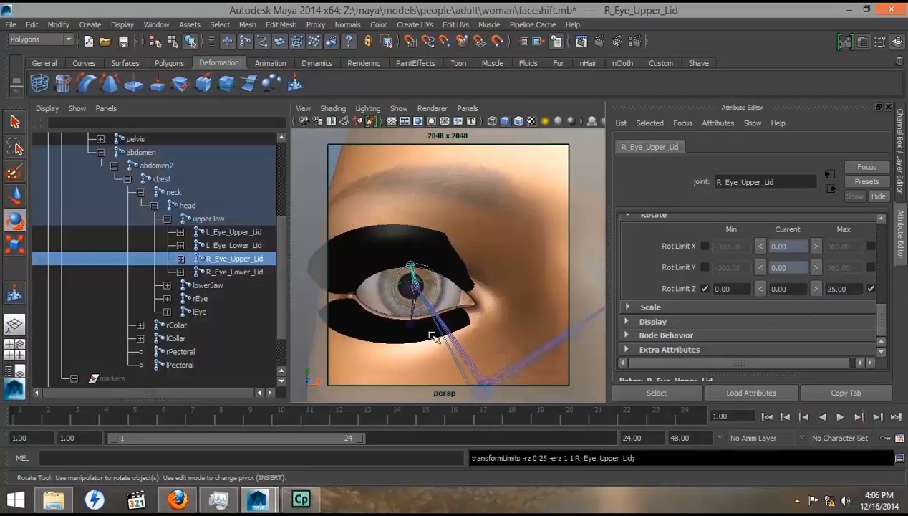
- Enable both Z rotation limits on the right lower-eyelid joint, rotate it to about 15.46, and use that angle as the maximum
{"action": "left_click", "coordinate": [411, 320]}
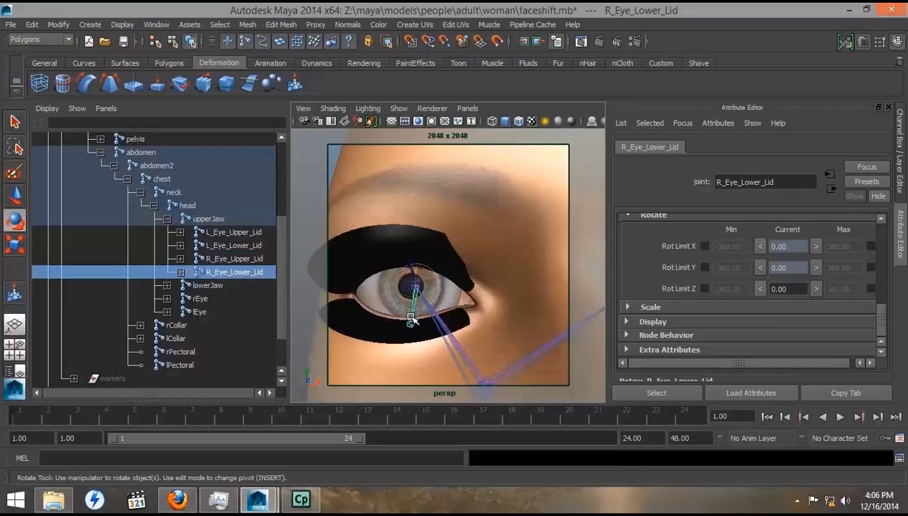
{"action": "left_click", "coordinate": [705, 288]}
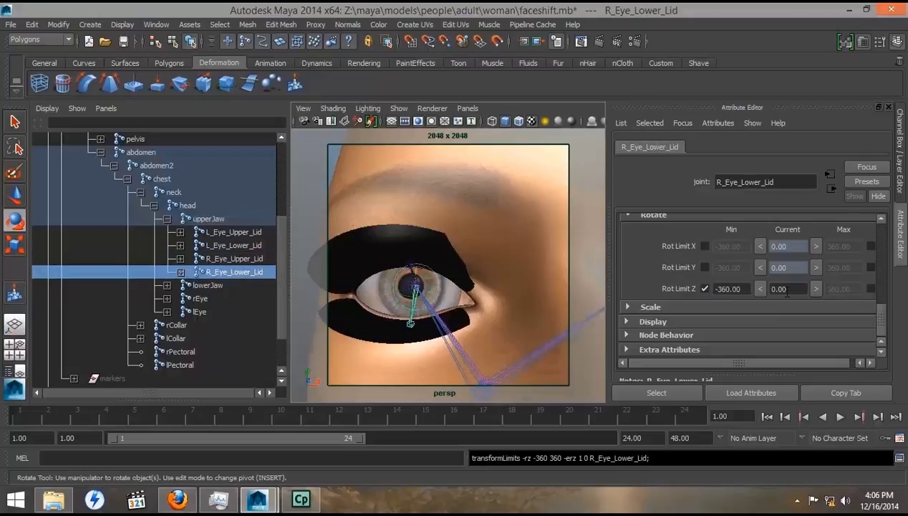
{"action": "left_click", "coordinate": [870, 289]}
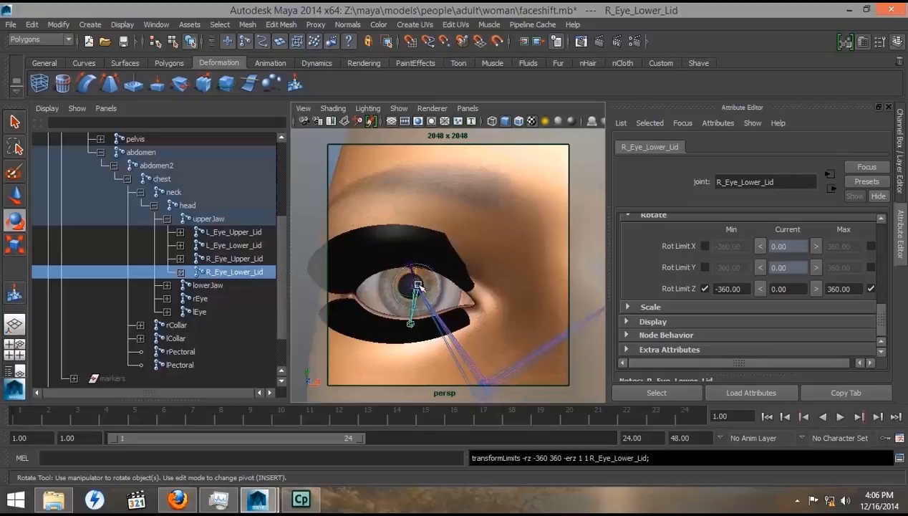
{"action": "left_click_drag", "start_coordinate": [417, 282], "coordinate": [419, 280]}
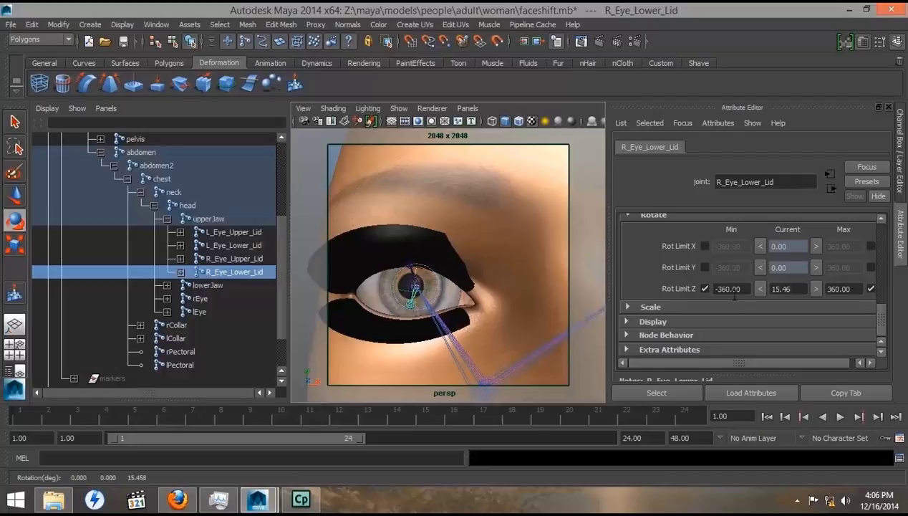
{"action": "left_click", "coordinate": [817, 288]}
- Set the right lower-eyelid joint's Z rotation limits to minimum 0 and maximum 15, and rotate it back to 0
{"action": "left_click_drag", "start_coordinate": [749, 289], "coordinate": [694, 294]}
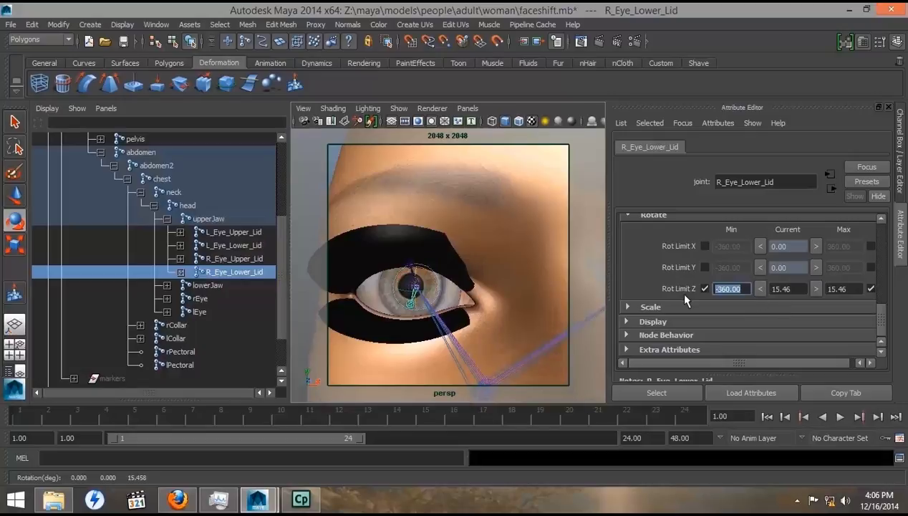
{"action": "type", "text": "0"}
{"action": "key", "text": "Tab"}
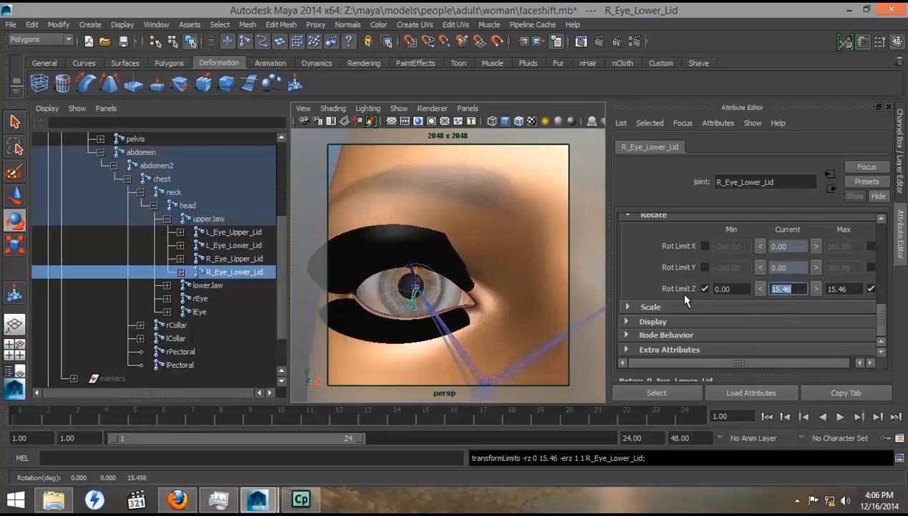
{"action": "left_click_drag", "start_coordinate": [857, 290], "coordinate": [829, 290]}
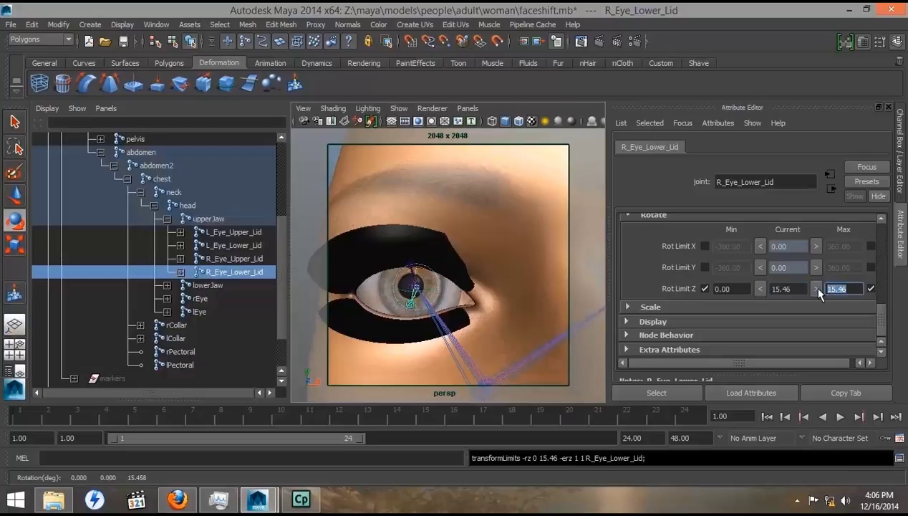
{"action": "type", "text": "15"}
{"action": "key", "text": "Return"}
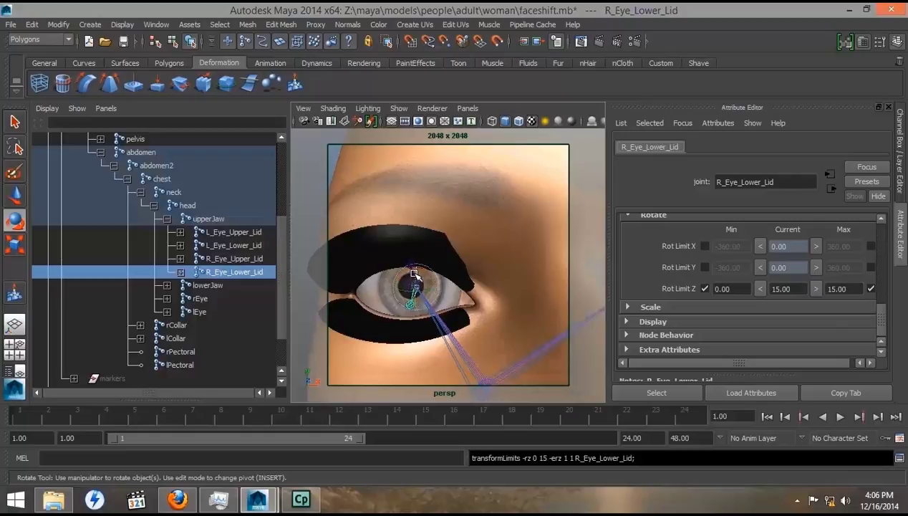
{"action": "left_click_drag", "start_coordinate": [412, 279], "coordinate": [386, 301]}
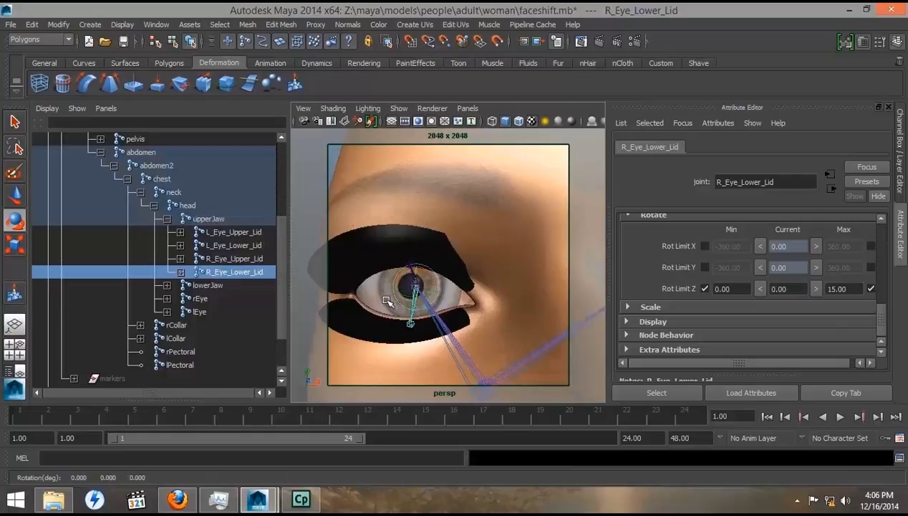
- Select both right eyelid joints and vary their Rotate Z together to test closing and opening the eye
{"action": "left_click", "coordinate": [237, 258], "text": "ctrl"}
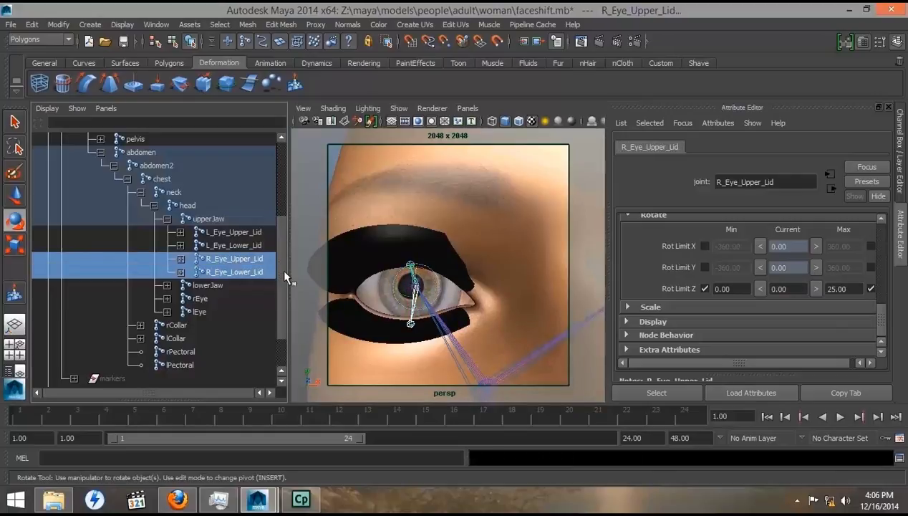
{"action": "left_click", "coordinate": [862, 41]}
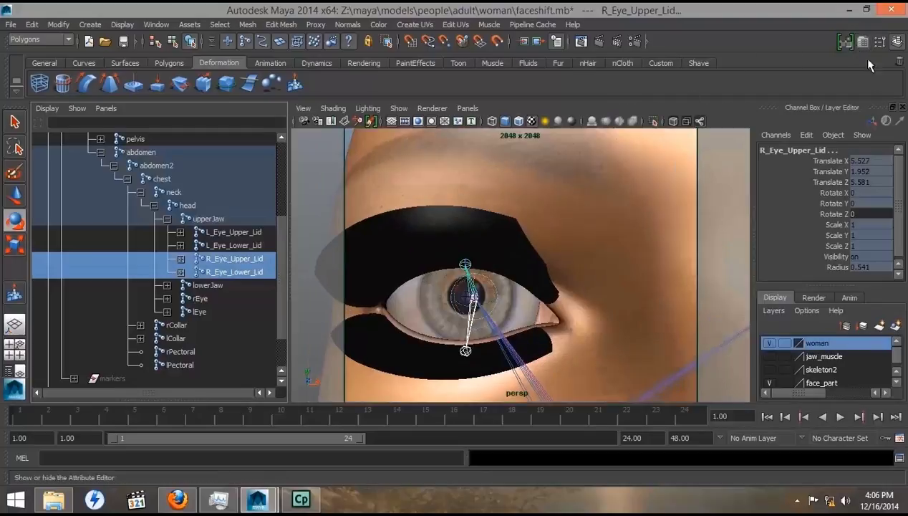
{"action": "left_click", "coordinate": [834, 214]}
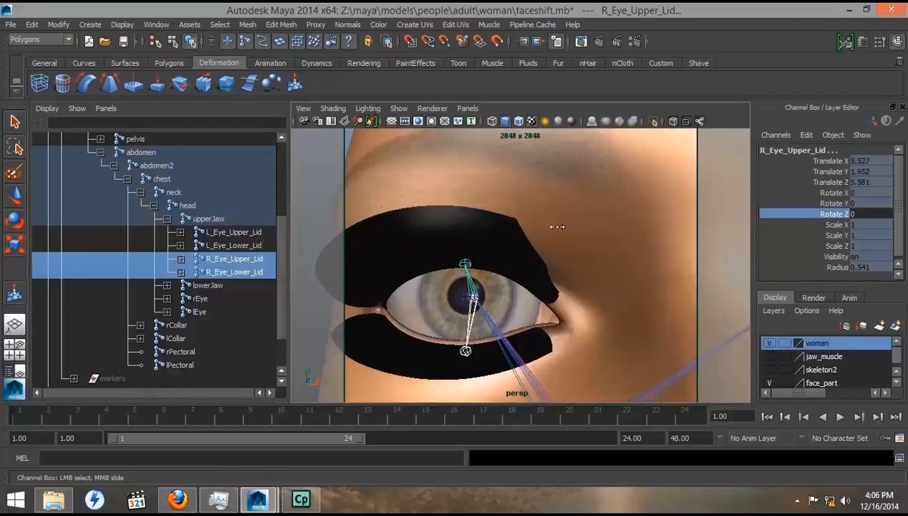
{"action": "middle_click_drag", "start_coordinate": [593, 228], "coordinate": [523, 238]}
{"action": "middle_click_drag", "start_coordinate": [620, 238], "coordinate": [482, 245]}
- Limit the left upper-eyelid joint's Z rotation to a minimum of 0 and a maximum of 25
{"action": "left_click", "coordinate": [228, 231]}
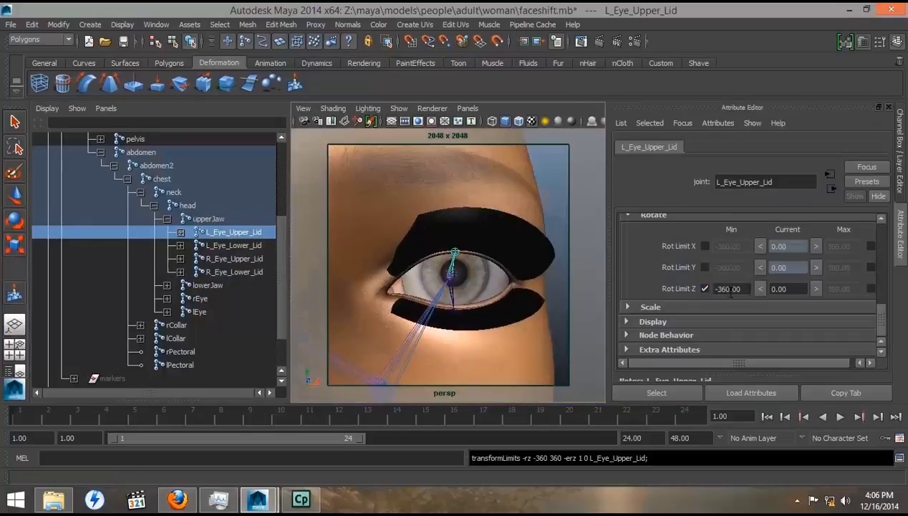
{"action": "left_click_drag", "start_coordinate": [740, 290], "coordinate": [684, 293]}
{"action": "type", "text": "0"}
{"action": "key", "text": "Return"}
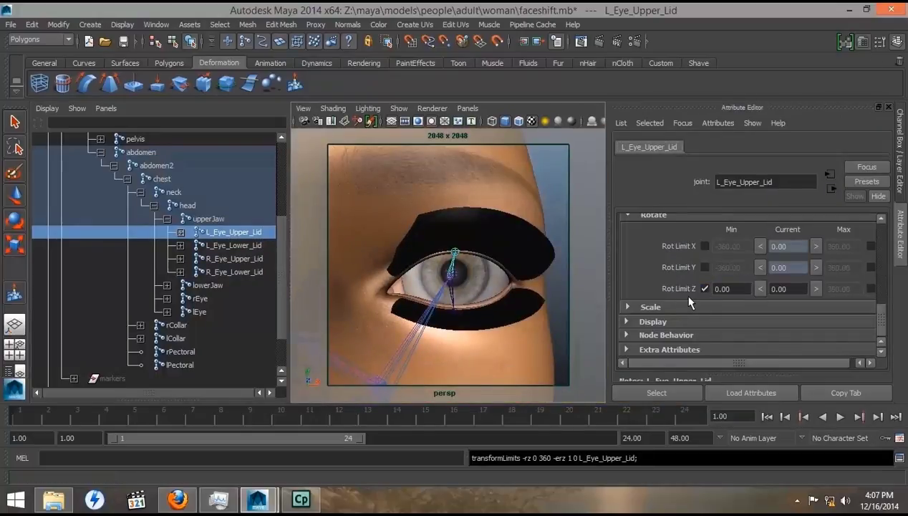
{"action": "left_click", "coordinate": [871, 288]}
{"action": "left_click_drag", "start_coordinate": [853, 290], "coordinate": [814, 291]}
{"action": "type", "text": "25"}
{"action": "key", "text": "Return"}
{"action": "key", "text": "e"}
- Limit the left lower-eyelid joint's Z rotation to minimum 0 and maximum 15, undoing the test rotations
{"action": "left_click", "coordinate": [233, 245]}
{"action": "key", "text": "ctrl+z"}
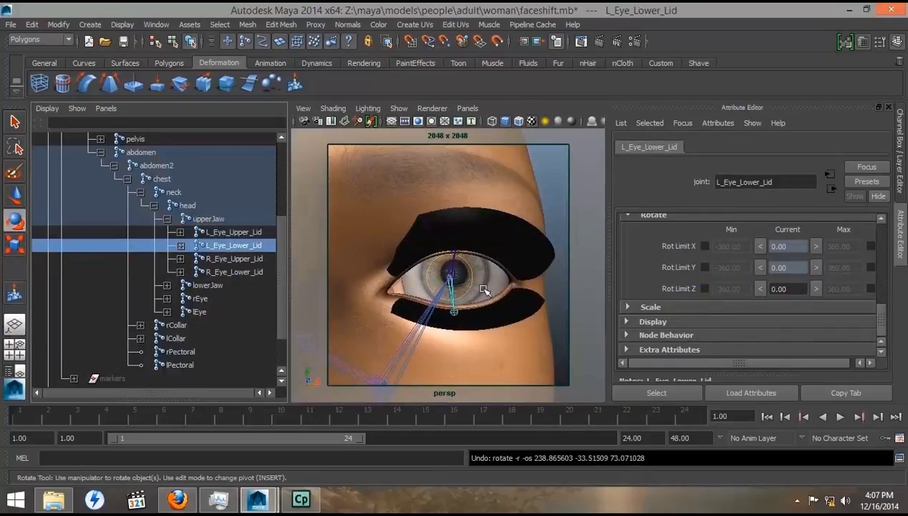
{"action": "left_click", "coordinate": [704, 288]}
{"action": "type", "text": "0"}
{"action": "left_click", "coordinate": [871, 288]}
{"action": "type", "text": "15"}
{"action": "key", "text": "Return"}
{"action": "key", "text": "ctrl+z"}
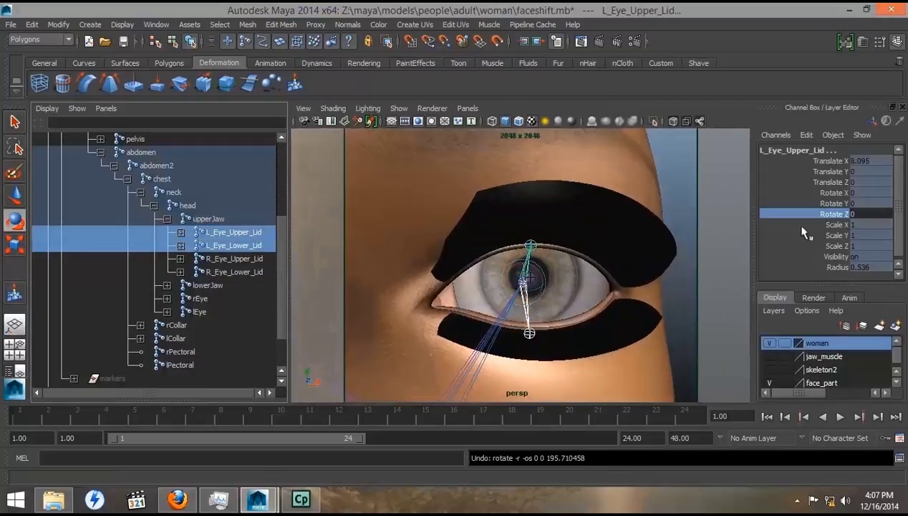
- Deselect the left eyelid joints and save the scene
{"action": "left_click", "coordinate": [655, 239]}
{"action": "left_click_drag", "start_coordinate": [655, 239], "coordinate": [511, 299], "text": "alt"}
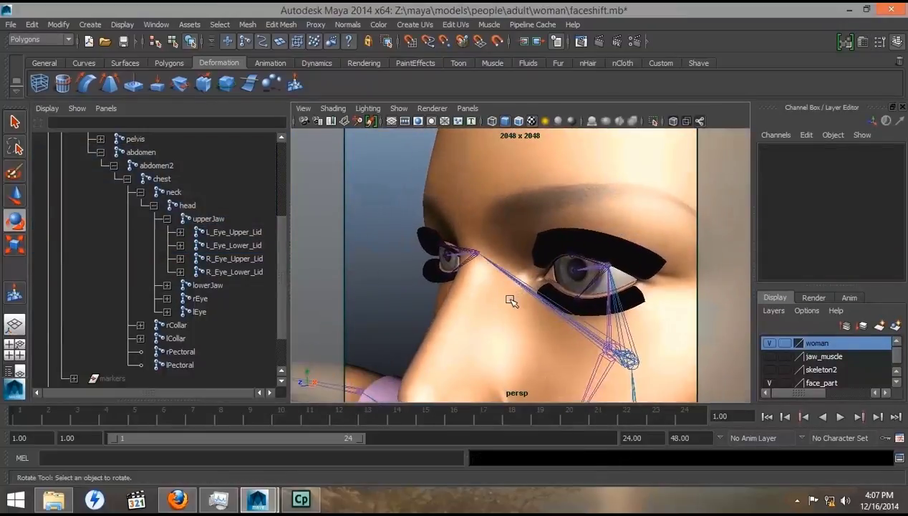
{"action": "left_click", "coordinate": [12, 25]}
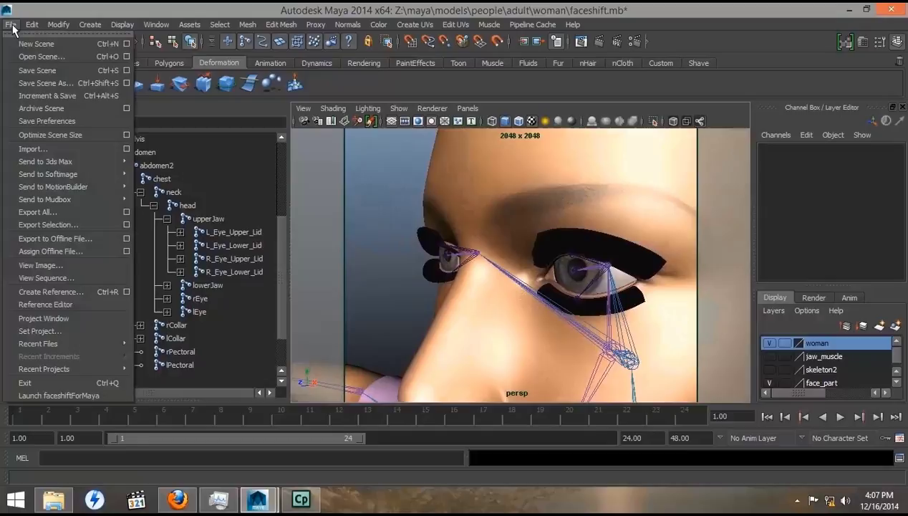
{"action": "left_click", "coordinate": [34, 71]}
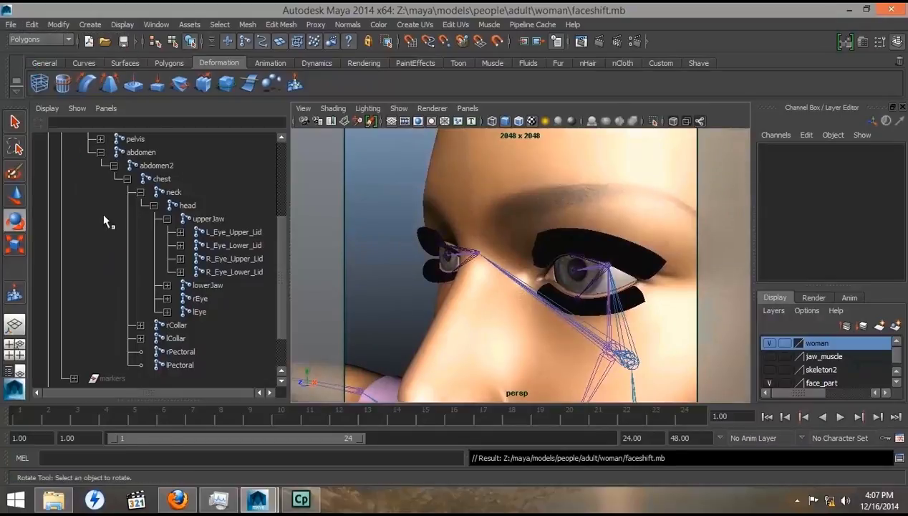
- Set the joint radius of both rEye and lEye to 2
{"action": "scroll", "coordinate": [114, 225], "scroll_direction": "up", "scroll_amount": 3}
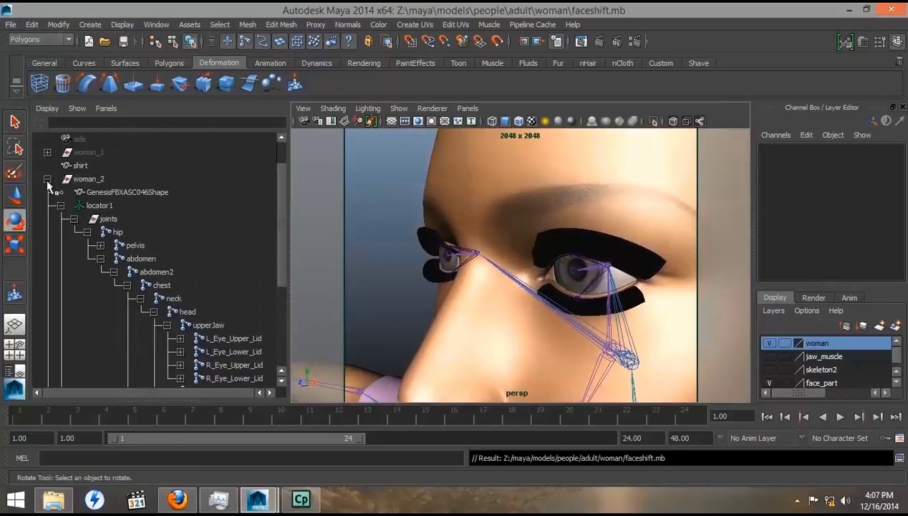
{"action": "left_click", "coordinate": [61, 205]}
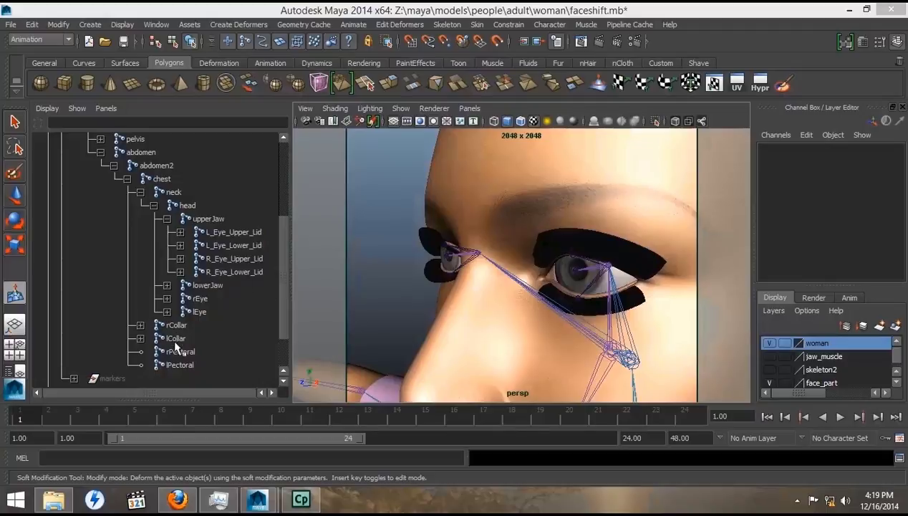
{"action": "left_click", "coordinate": [198, 300]}
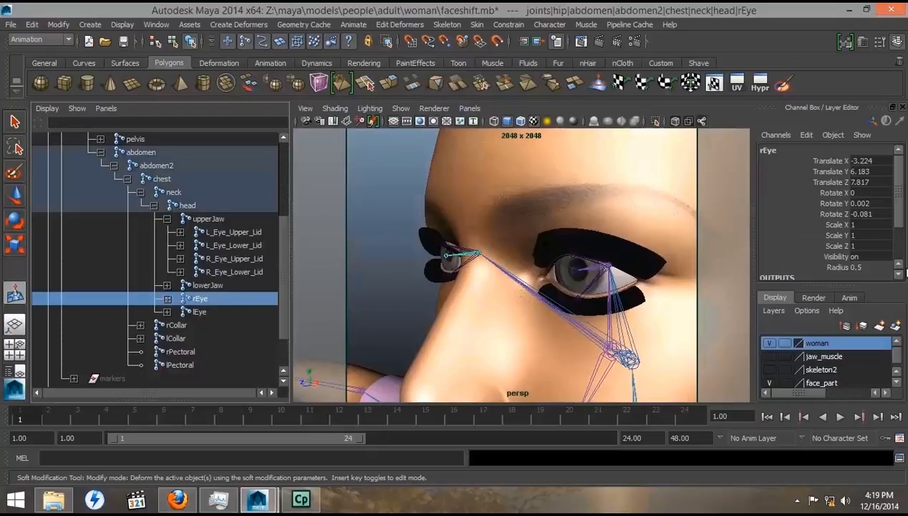
{"action": "left_click", "coordinate": [858, 268]}
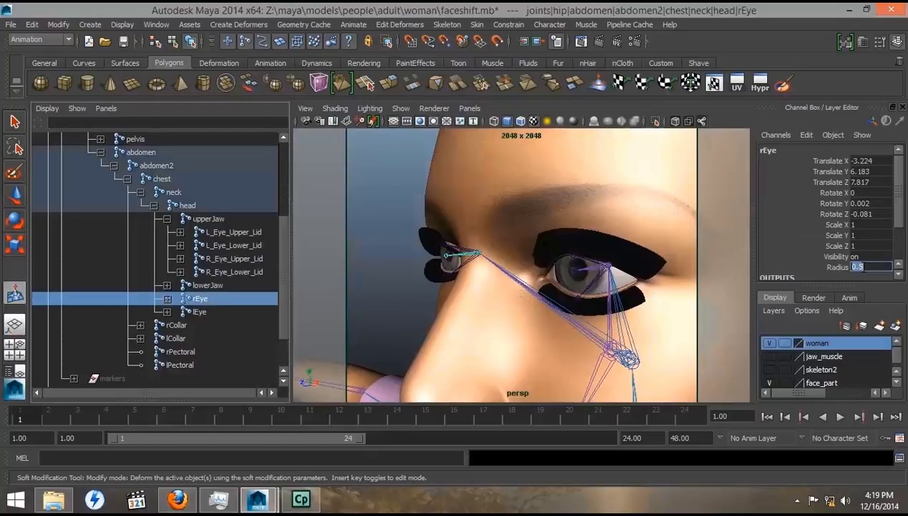
{"action": "type", "text": "2"}
{"action": "key", "text": "Tab"}
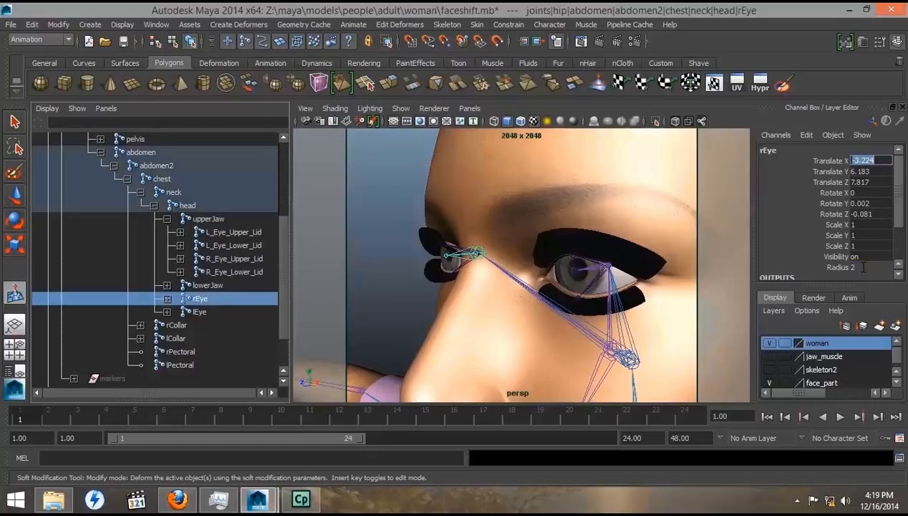
{"action": "left_click", "coordinate": [204, 312]}
{"action": "left_click", "coordinate": [854, 267]}
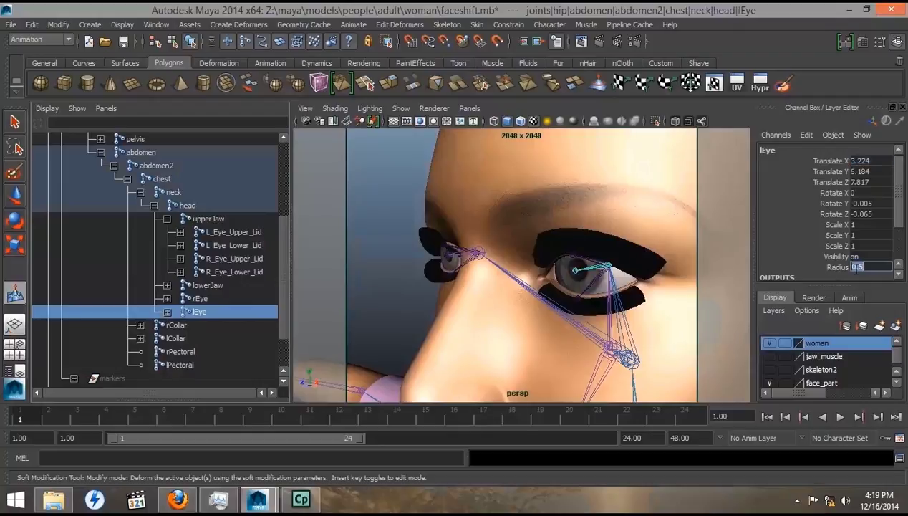
{"action": "type", "text": "2"}
{"action": "key", "text": "Tab"}
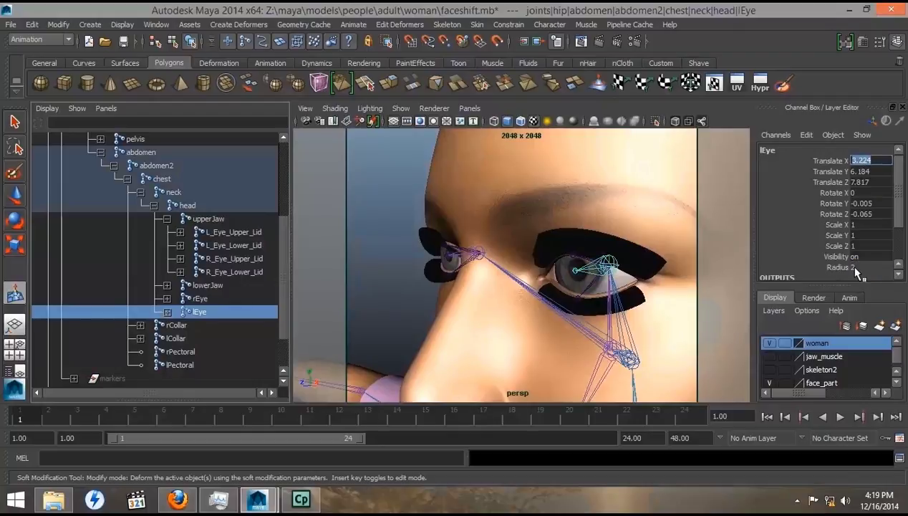
- Create an IK handle from the rEye joint to its end joint at the front of the eyeball, undoing the pick of the eyelid joint
{"action": "left_click", "coordinate": [446, 25]}
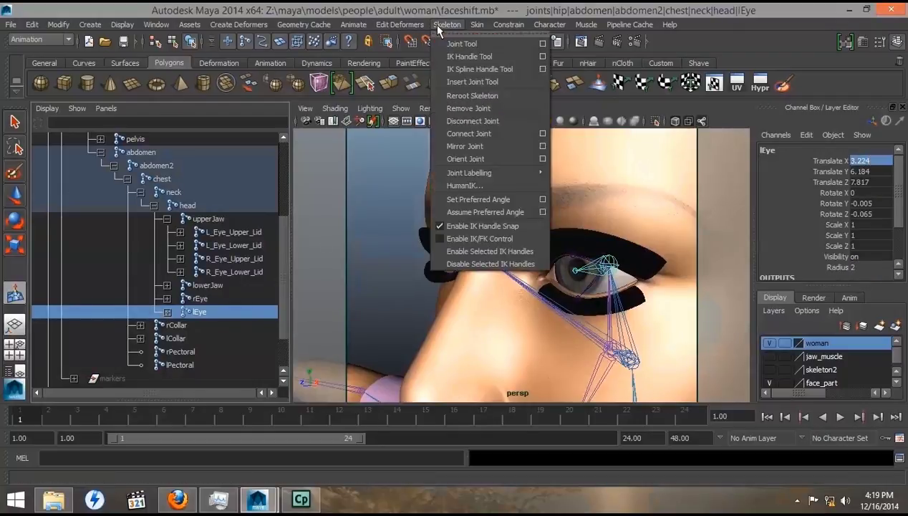
{"action": "left_click", "coordinate": [467, 57]}
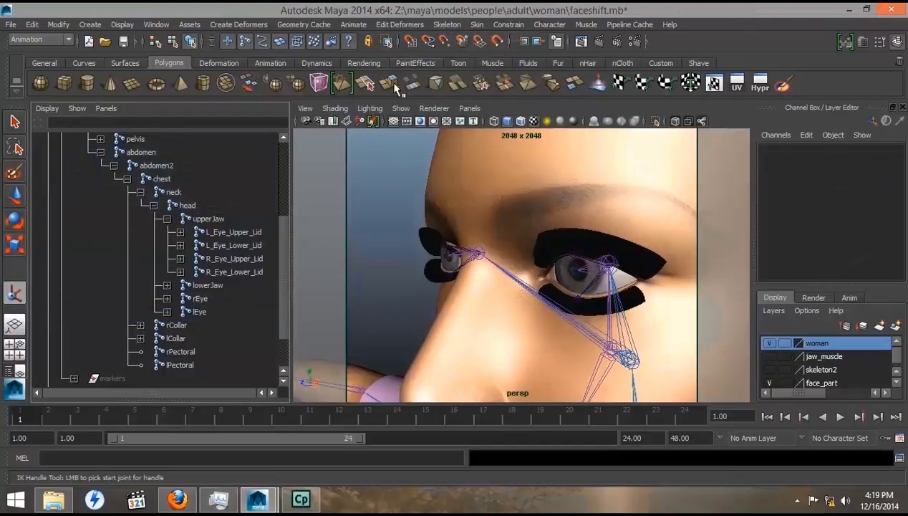
{"action": "left_click", "coordinate": [481, 248]}
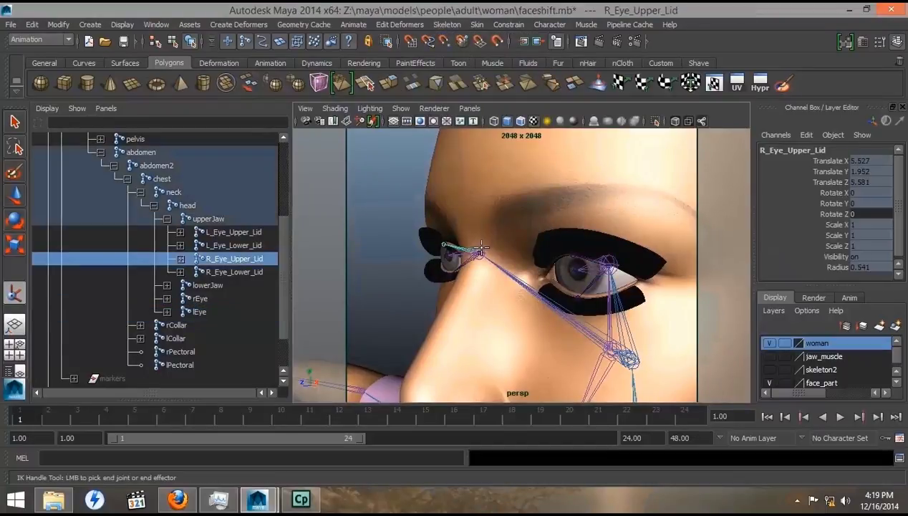
{"action": "key", "text": "ctrl+z"}
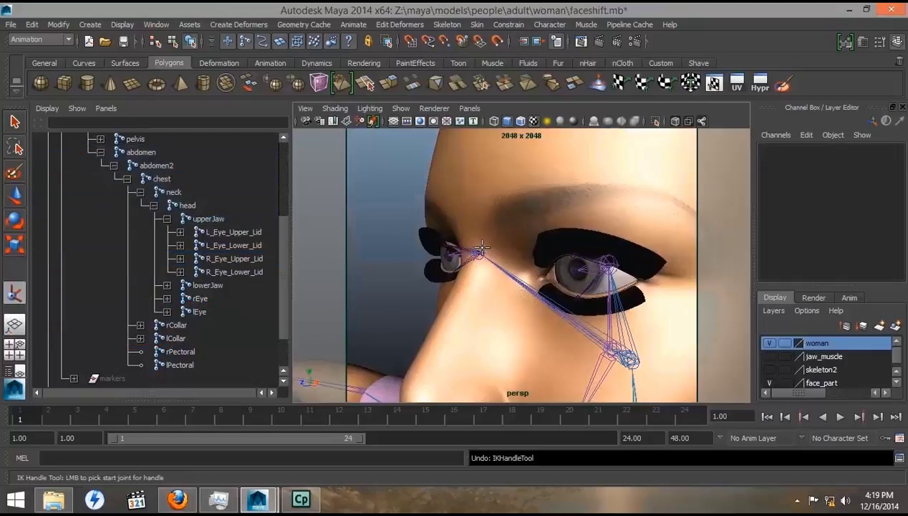
{"action": "left_click", "coordinate": [478, 250]}
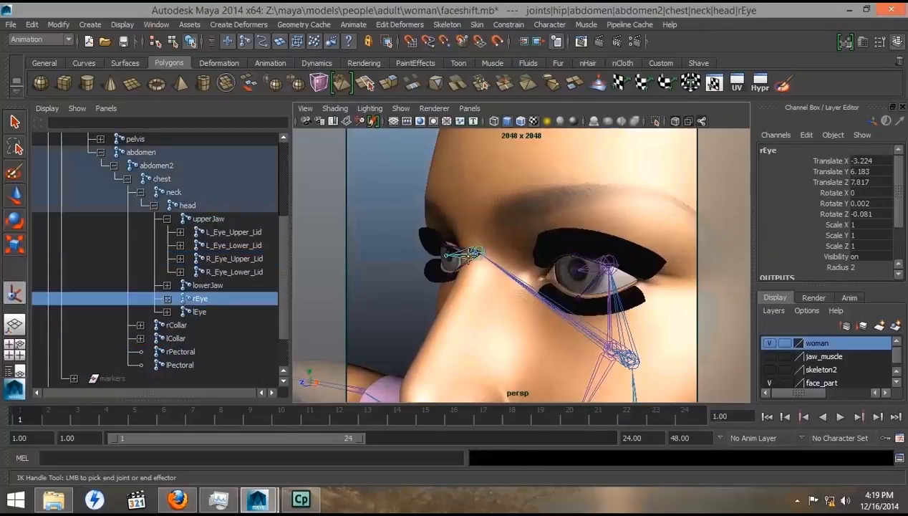
{"action": "left_click", "coordinate": [445, 256]}
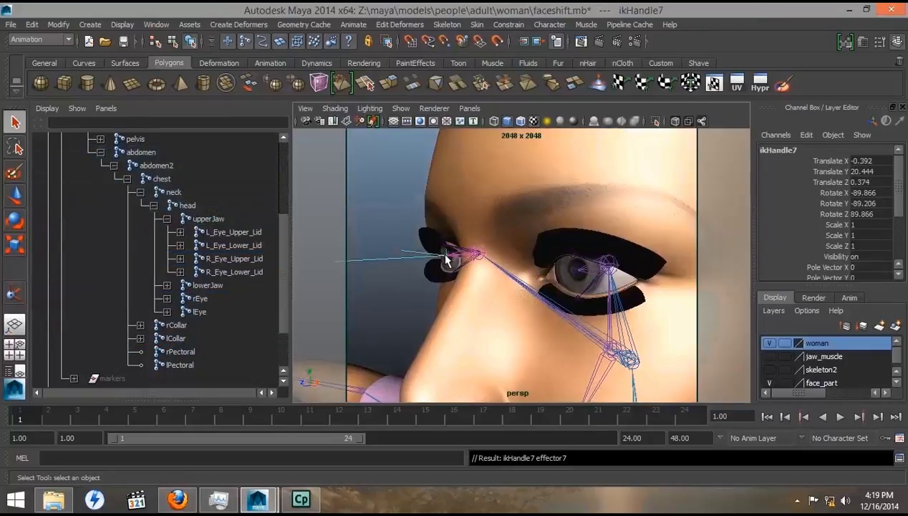
- Create an IK handle from the lEye joint to its end joint at the front of the left eyeball
{"action": "left_click", "coordinate": [14, 293]}
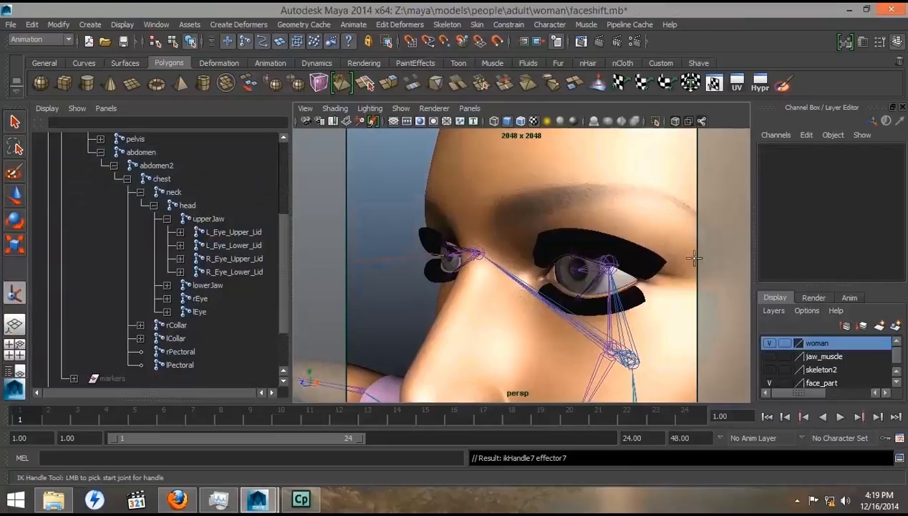
{"action": "left_click", "coordinate": [613, 257]}
{"action": "left_click", "coordinate": [613, 256]}
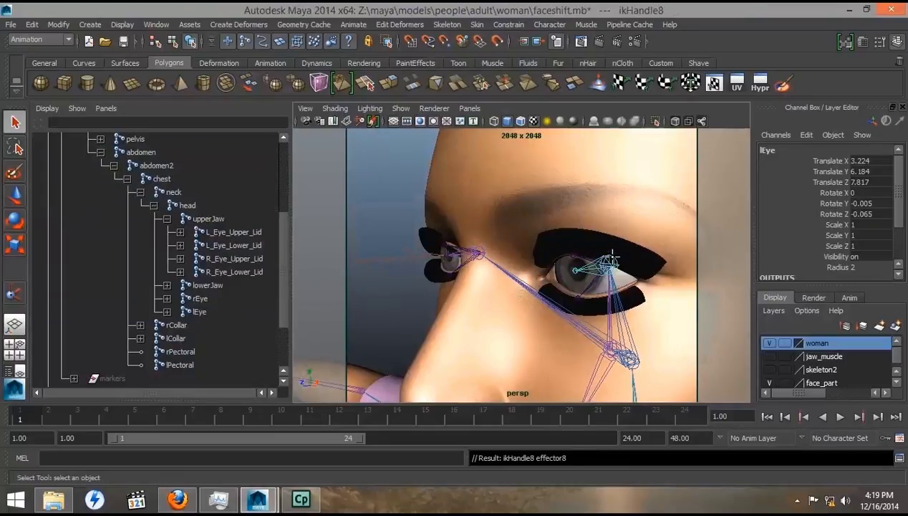
{"action": "left_click", "coordinate": [575, 271]}
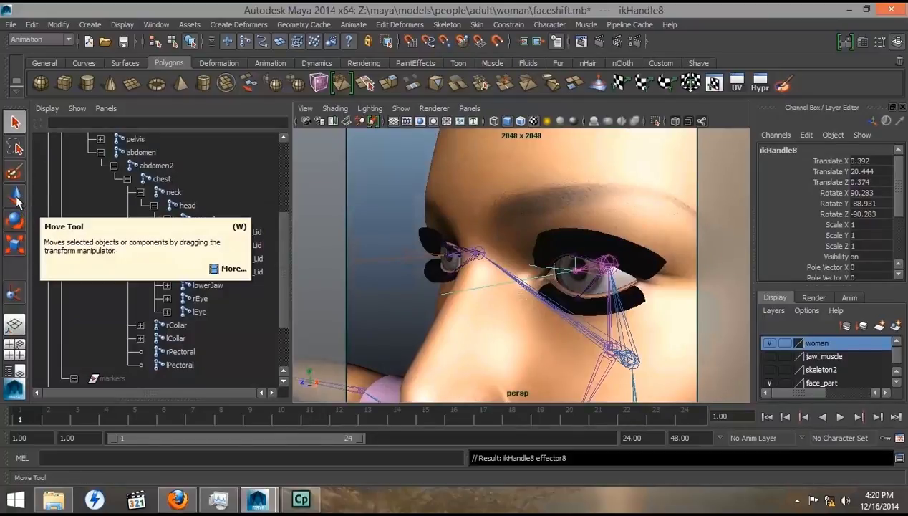
- Set the joint radius of both rEye and lEye to 0.5
{"action": "left_click", "coordinate": [199, 298]}
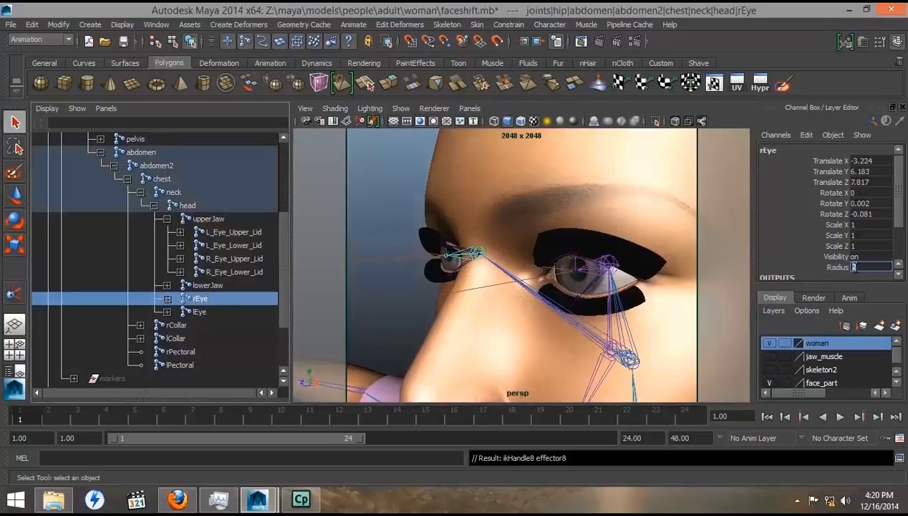
{"action": "left_click", "coordinate": [856, 267]}
{"action": "type", "text": ".5"}
{"action": "key", "text": "Return"}
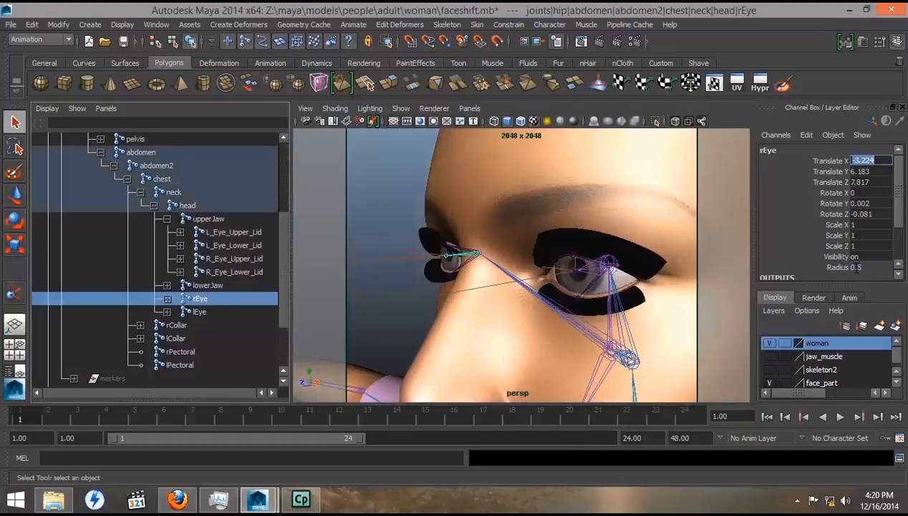
{"action": "left_click", "coordinate": [197, 310]}
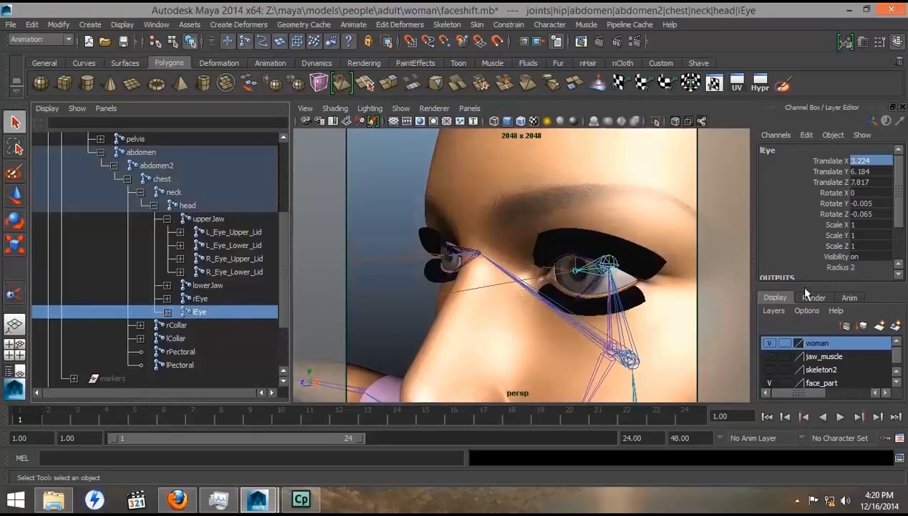
{"action": "left_click", "coordinate": [852, 267]}
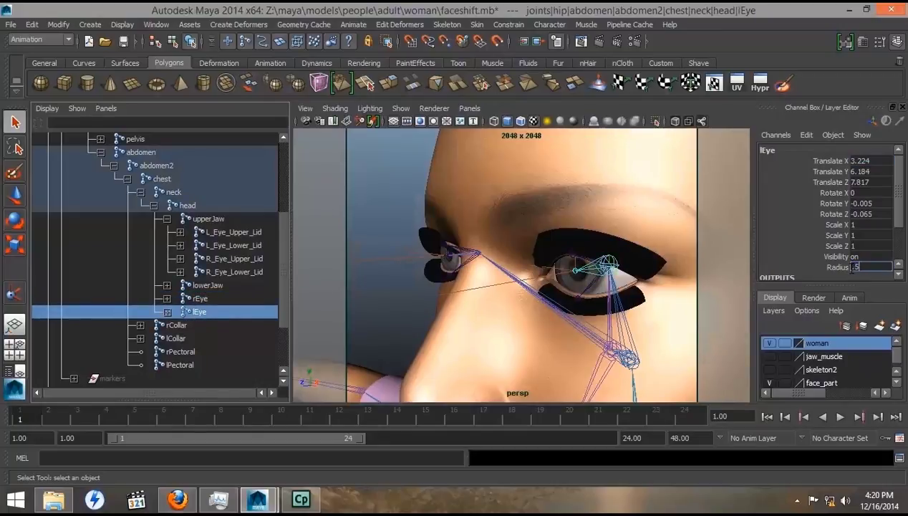
{"action": "type", "text": ".5"}
{"action": "key", "text": "Return"}
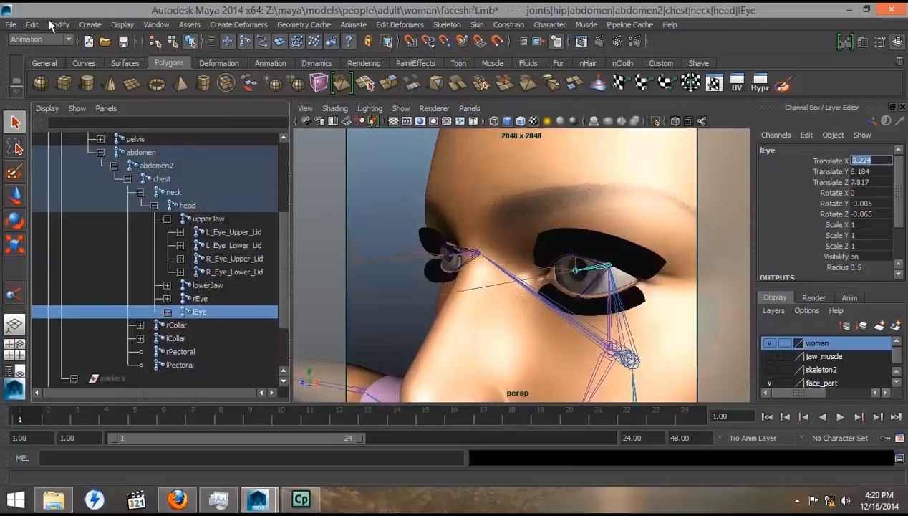
- Create a locator and move it to eye level beside the left eye, at about X 0.729, Y 20.445, Z 0.374
{"action": "left_click", "coordinate": [90, 25]}
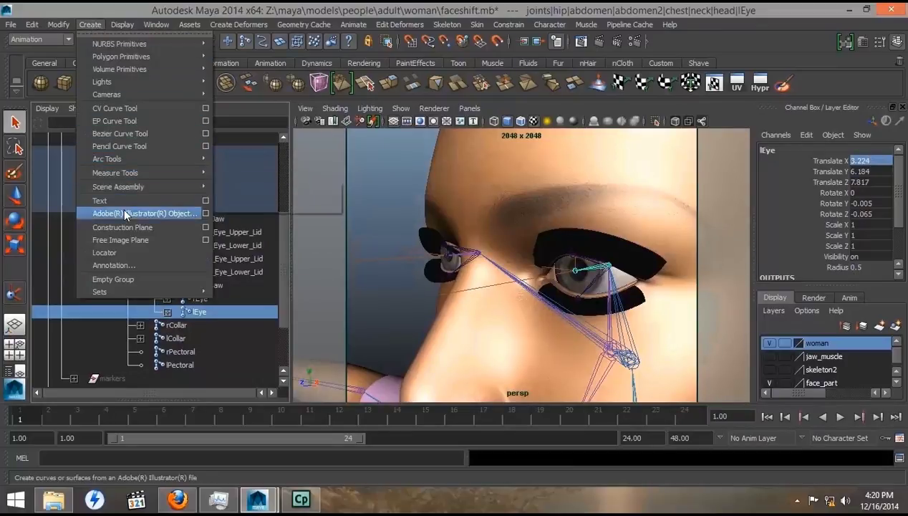
{"action": "left_click", "coordinate": [115, 252]}
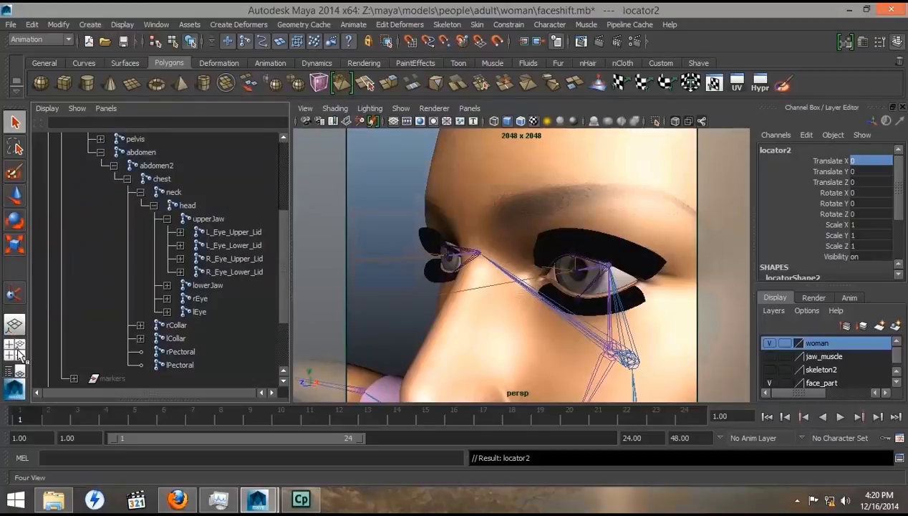
{"action": "left_click", "coordinate": [15, 348]}
{"action": "key", "text": "a"}
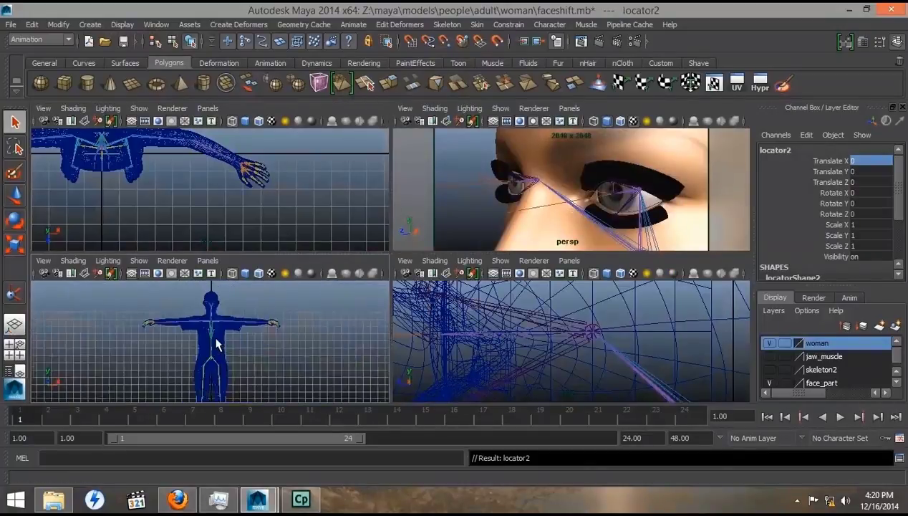
{"action": "key", "text": "w"}
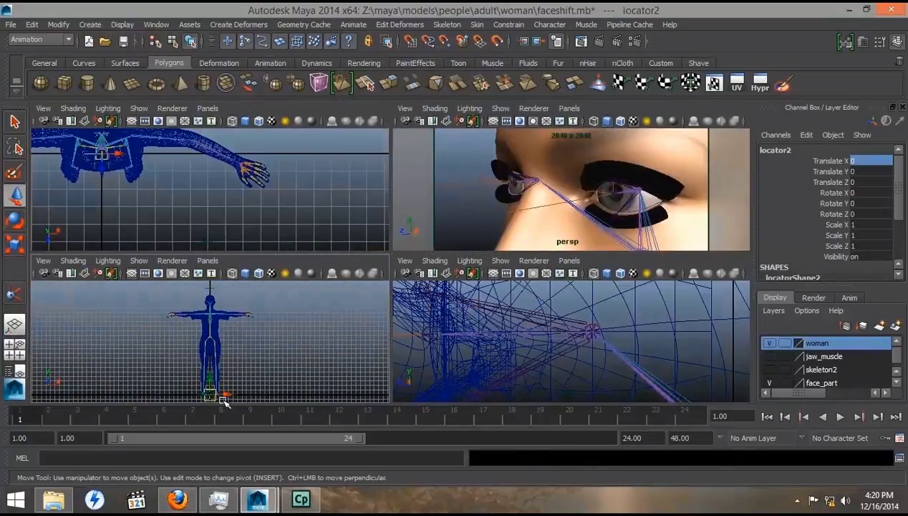
{"action": "left_click_drag", "start_coordinate": [209, 393], "coordinate": [212, 303]}
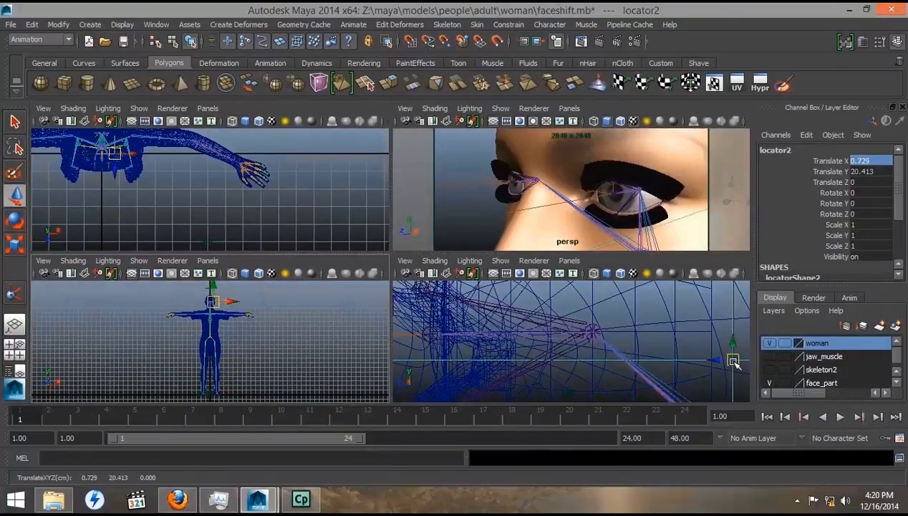
{"action": "left_click_drag", "start_coordinate": [733, 358], "coordinate": [429, 333]}
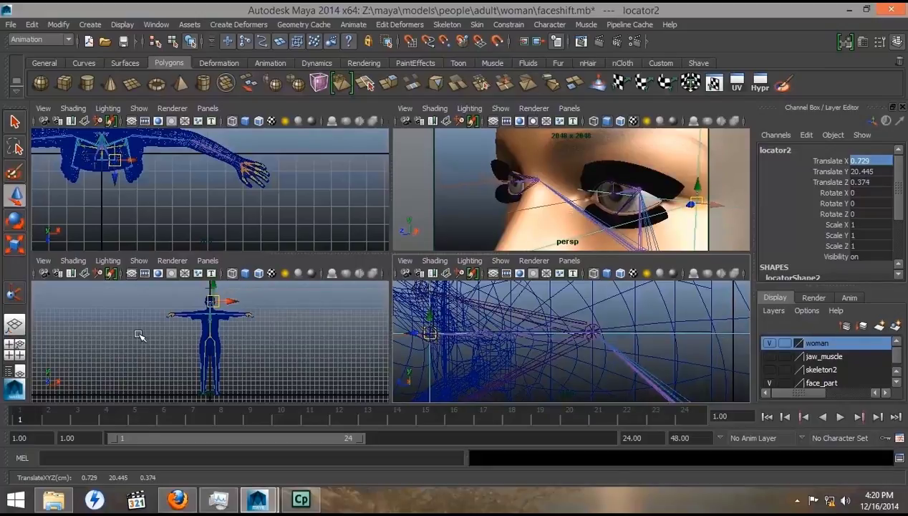
- Align the locator with the left eye's IK handle in the front view, at about X 0.392 and Y 20.447
{"action": "right_click_drag", "start_coordinate": [140, 334], "coordinate": [355, 377], "text": "alt"}
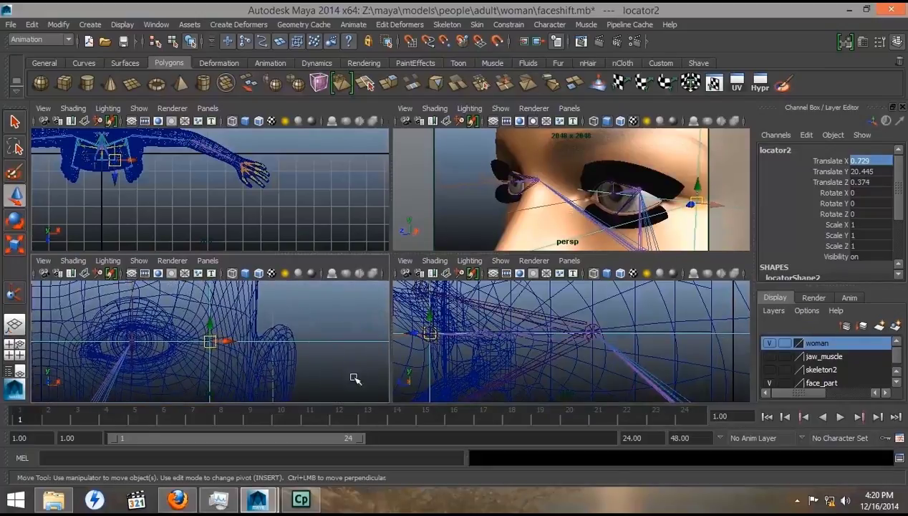
{"action": "left_click_drag", "start_coordinate": [205, 343], "coordinate": [105, 341]}
{"action": "right_click_drag", "start_coordinate": [106, 341], "coordinate": [181, 371], "text": "alt"}
{"action": "middle_click_drag", "start_coordinate": [181, 370], "coordinate": [385, 371], "text": "alt"}
{"action": "right_click_drag", "start_coordinate": [385, 371], "coordinate": [235, 332], "text": "alt"}
{"action": "middle_click_drag", "start_coordinate": [237, 348], "coordinate": [228, 377], "text": "alt"}
{"action": "right_click_drag", "start_coordinate": [217, 328], "coordinate": [328, 357], "text": "alt"}
{"action": "middle_click_drag", "start_coordinate": [341, 354], "coordinate": [296, 359], "text": "alt"}
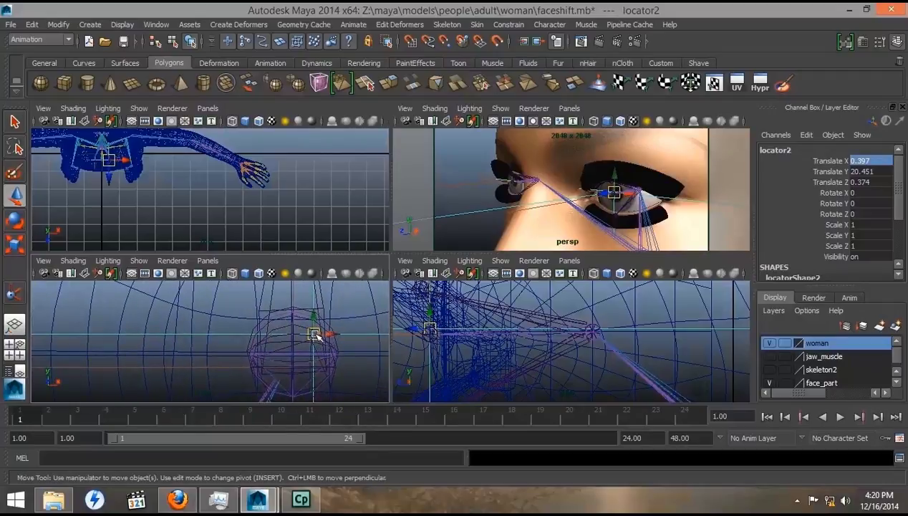
{"action": "left_click_drag", "start_coordinate": [313, 333], "coordinate": [296, 356]}
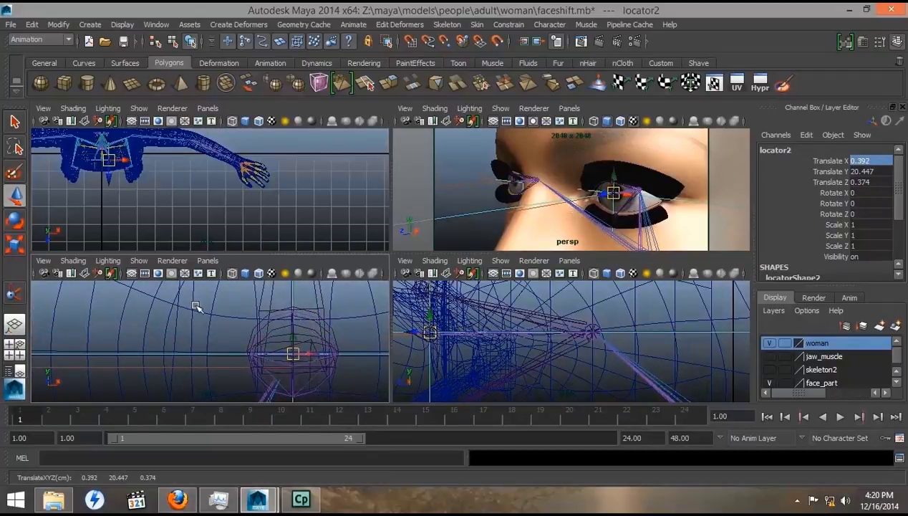
- Move the locator straight out in front of the face to about Z 5.002 and duplicate it
{"action": "left_click", "coordinate": [109, 208]}
{"action": "left_click_drag", "start_coordinate": [109, 208], "coordinate": [110, 248]}
{"action": "mouse_move", "coordinate": [155, 224]}
{"action": "middle_mouse_down", "text": "alt"}
{"action": "mouse_move", "coordinate": [204, 202]}
{"action": "mouse_move", "coordinate": [148, 229]}
{"action": "middle_mouse_up", "text": "alt"}
{"action": "left_click_drag", "start_coordinate": [144, 225], "coordinate": [146, 239]}
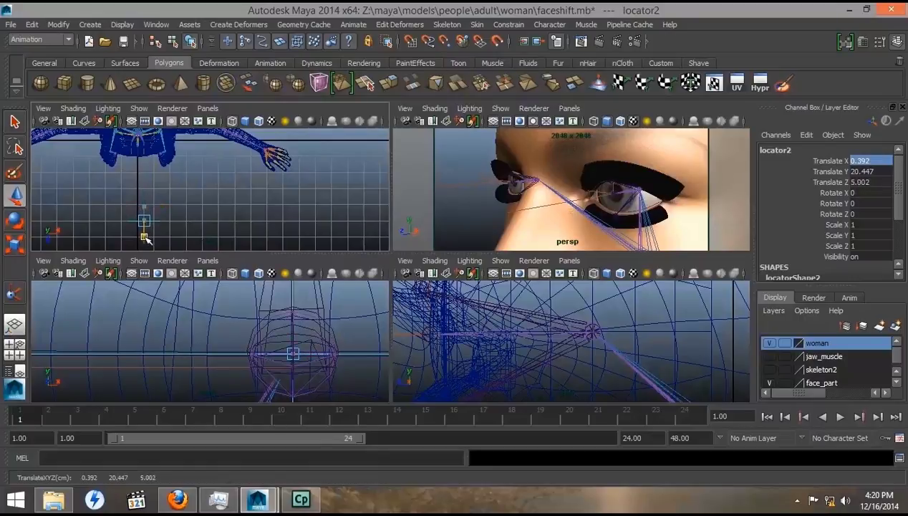
{"action": "key", "text": "ctrl+d"}
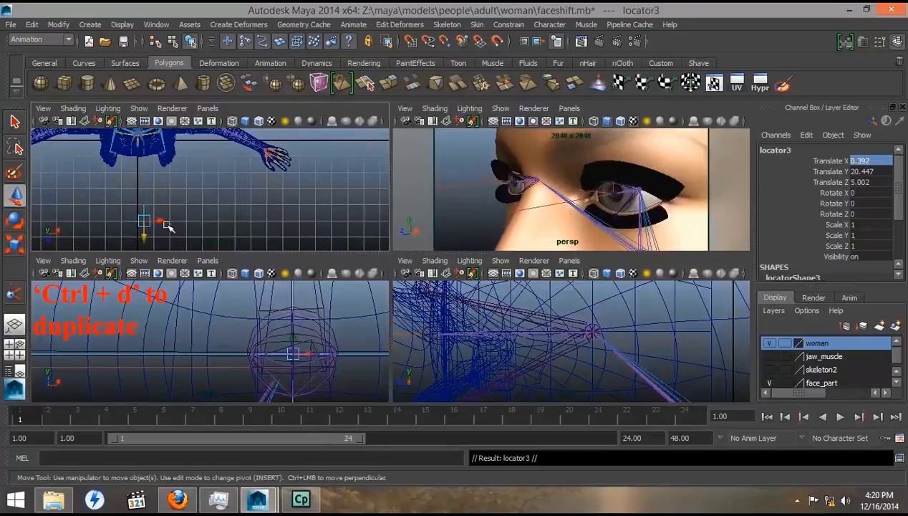
- Move the duplicated locator across to the right eye and align it with that eye's IK handle, at about X -0.392
{"action": "left_click_drag", "start_coordinate": [159, 221], "coordinate": [138, 223]}
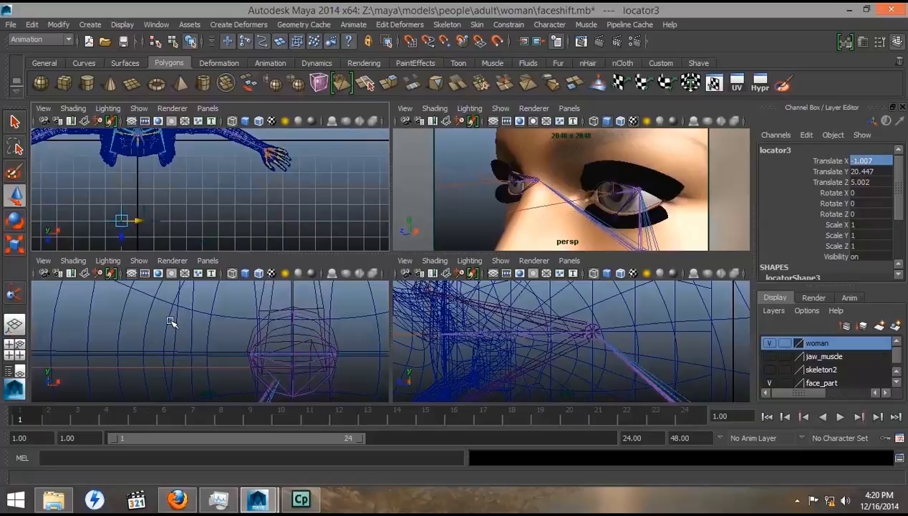
{"action": "key", "text": "f"}
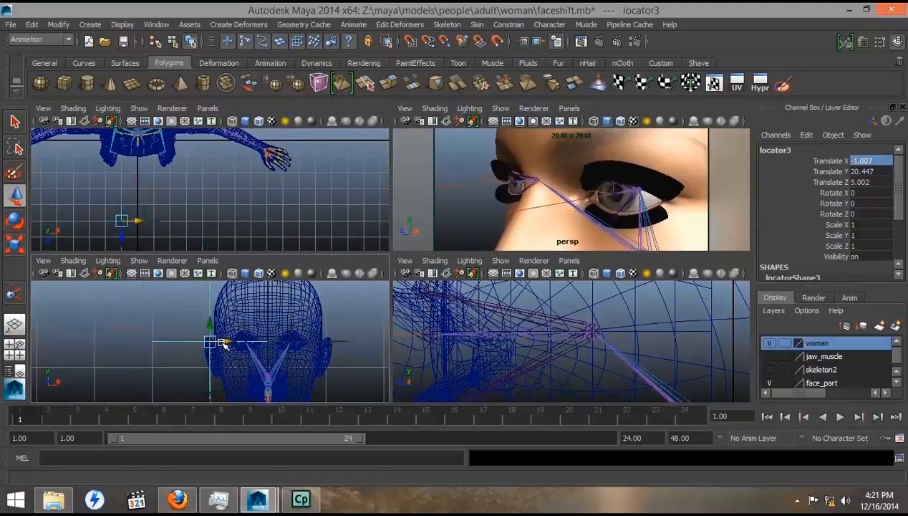
{"action": "left_click_drag", "start_coordinate": [242, 342], "coordinate": [276, 342]}
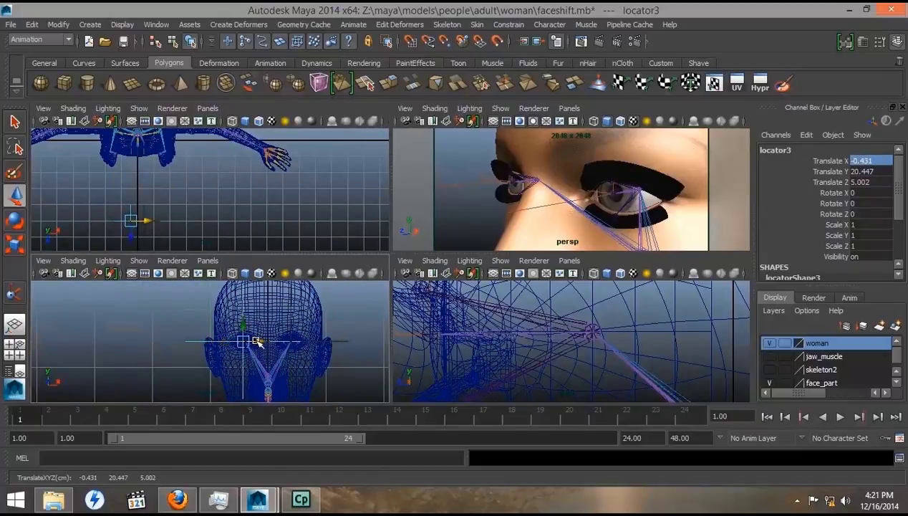
{"action": "right_click_drag", "start_coordinate": [149, 346], "coordinate": [153, 367], "text": "alt"}
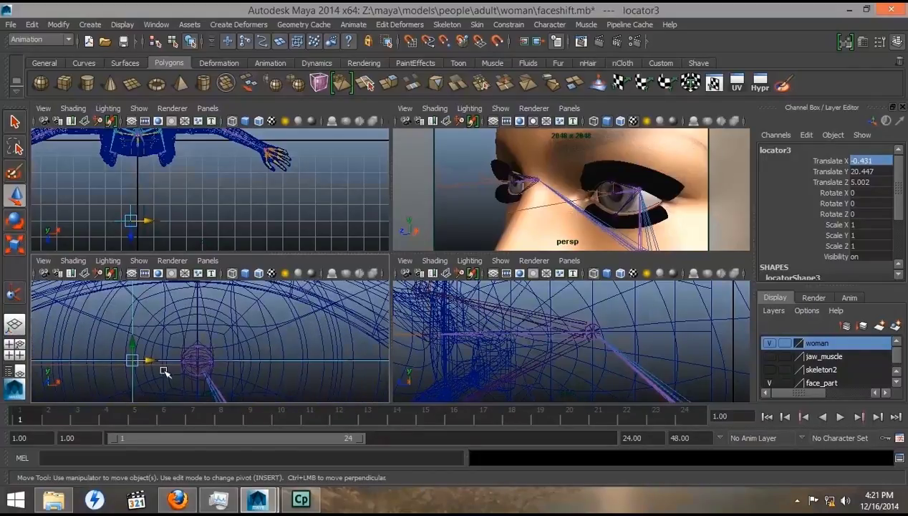
{"action": "left_click_drag", "start_coordinate": [149, 357], "coordinate": [210, 361]}
{"action": "left_click_drag", "start_coordinate": [220, 363], "coordinate": [213, 362]}
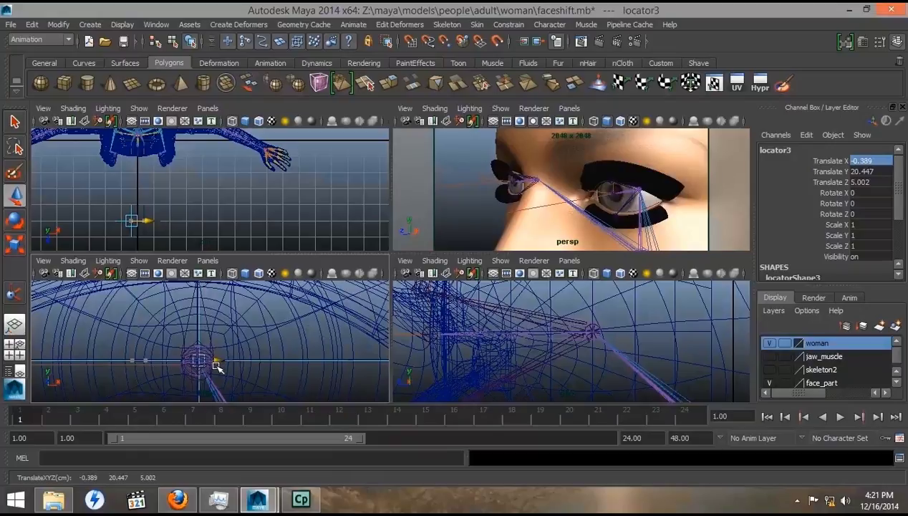
{"action": "right_click_drag", "start_coordinate": [152, 365], "coordinate": [279, 337], "text": "alt"}
{"action": "middle_click_drag", "start_coordinate": [279, 337], "coordinate": [267, 373], "text": "alt"}
{"action": "right_click_drag", "start_coordinate": [267, 373], "coordinate": [375, 380], "text": "alt"}
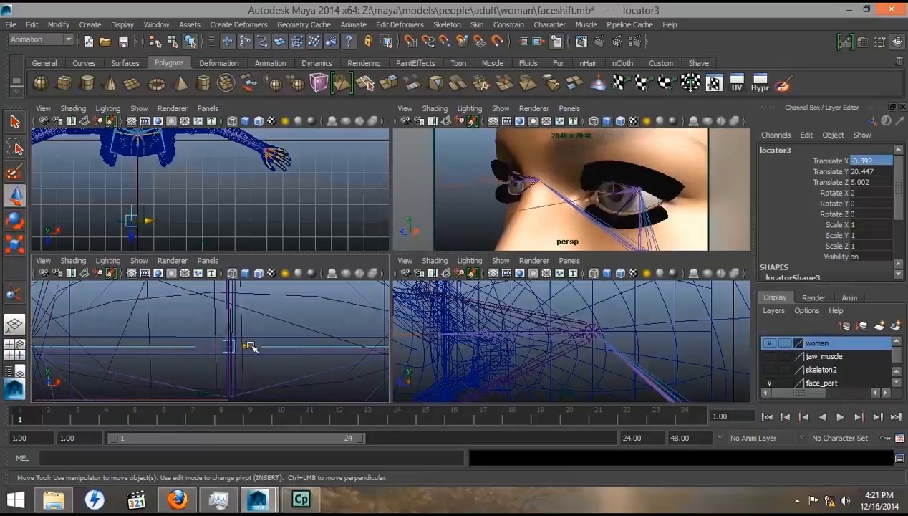
- Select both eye locators and set their scale to 0.2 in X, Y and Z
{"action": "left_click_drag", "start_coordinate": [89, 206], "coordinate": [198, 235]}
{"action": "left_click", "coordinate": [857, 225]}
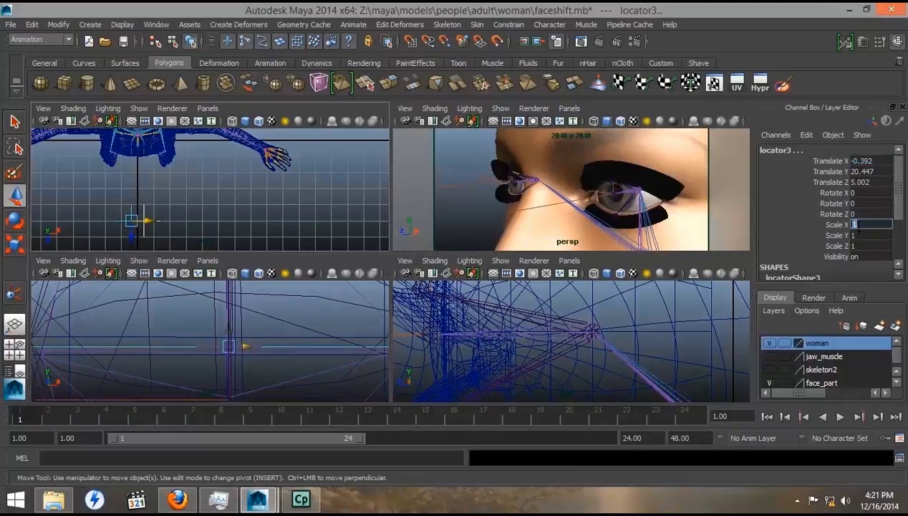
{"action": "type", "text": "0.2"}
{"action": "key", "text": "Tab"}
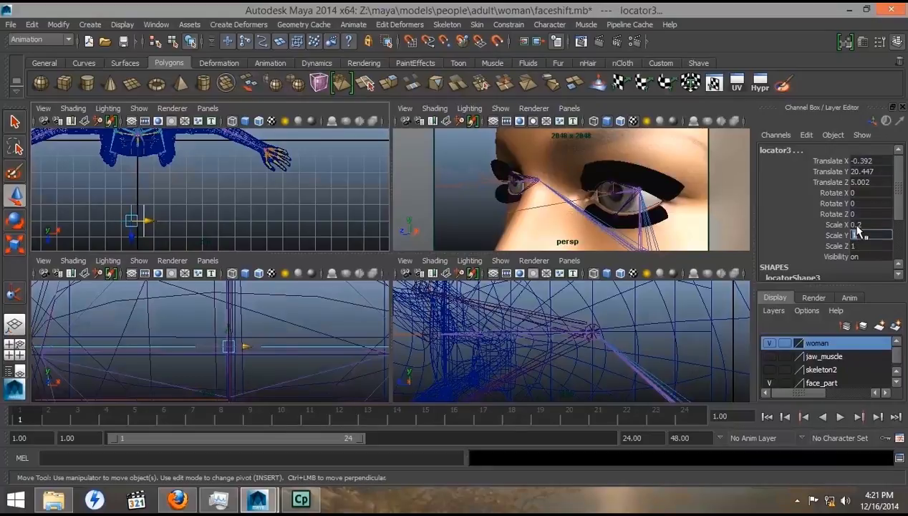
{"action": "type", "text": "0.2"}
{"action": "key", "text": "Tab"}
{"action": "type", "text": "0.2"}
{"action": "key", "text": "Tab"}
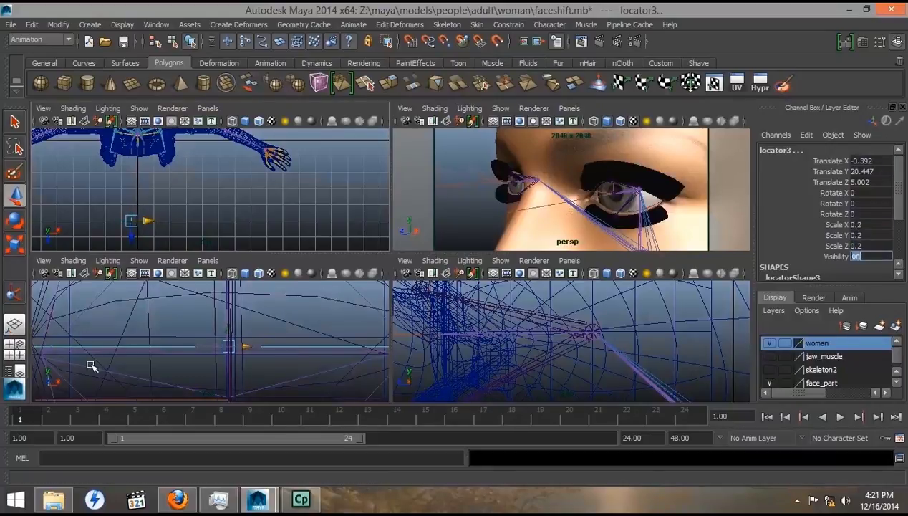
- Move both eye locators together closer to the face, to about Z 3.096
{"action": "left_click", "coordinate": [14, 371]}
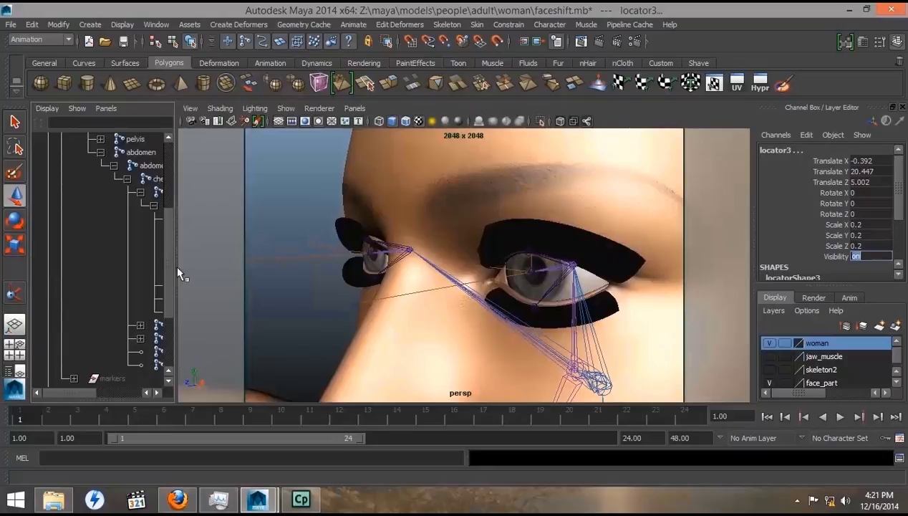
{"action": "left_click_drag", "start_coordinate": [175, 265], "coordinate": [254, 306]}
{"action": "right_click_drag", "start_coordinate": [456, 307], "coordinate": [419, 302], "text": "alt"}
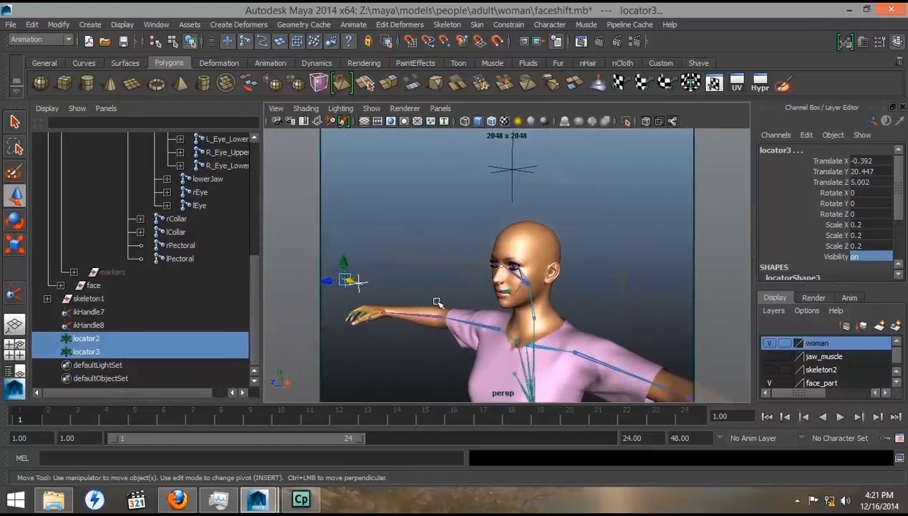
{"action": "left_click_drag", "start_coordinate": [419, 303], "coordinate": [360, 335], "text": "alt"}
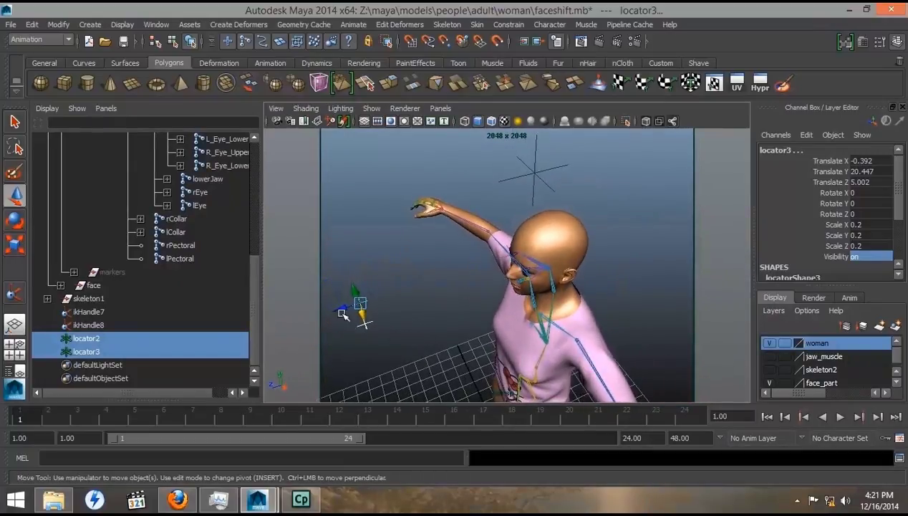
{"action": "left_click_drag", "start_coordinate": [345, 305], "coordinate": [414, 284]}
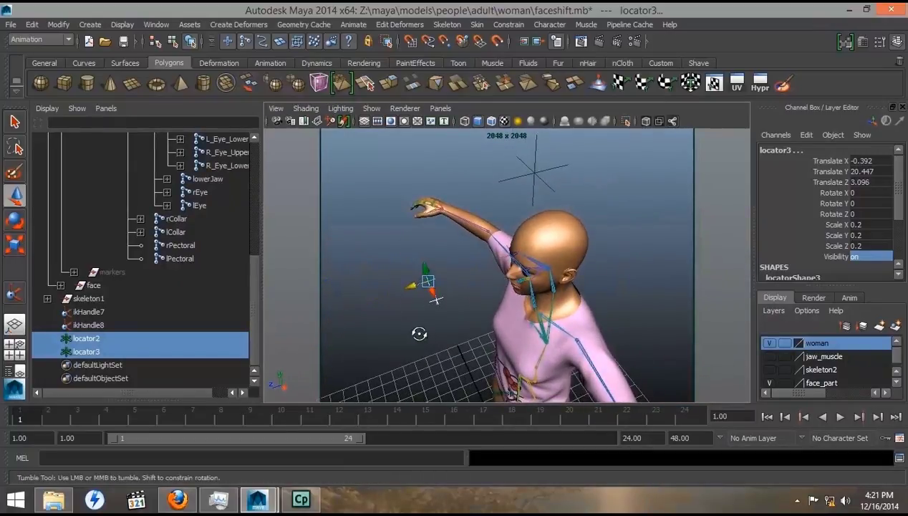
{"action": "left_click_drag", "start_coordinate": [417, 330], "coordinate": [476, 340], "text": "alt"}
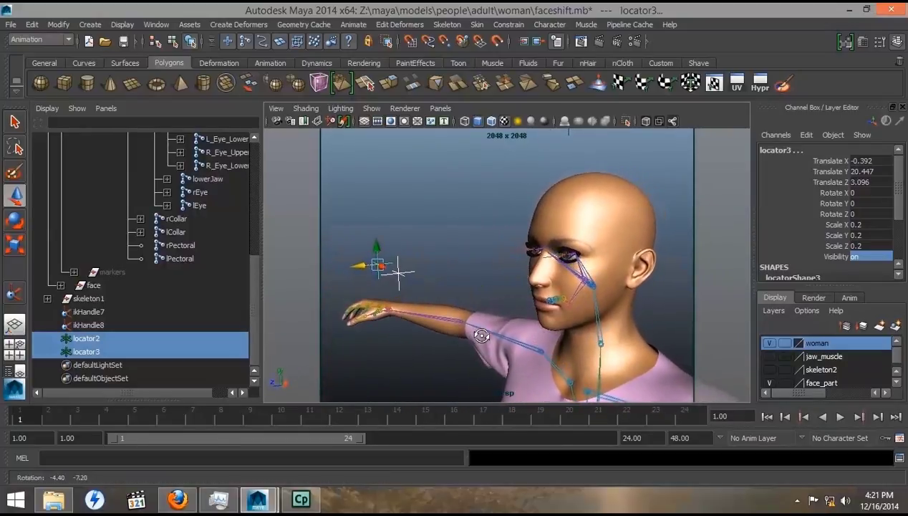
- Rename the left eye's locator to L_eye and the right eye's locator to R_eye
{"action": "left_click", "coordinate": [89, 339]}
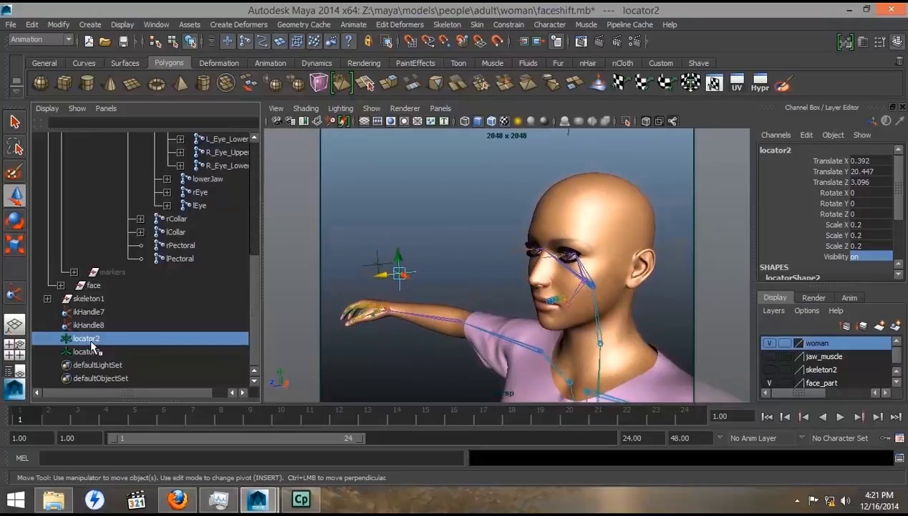
{"action": "double_click", "coordinate": [89, 338]}
{"action": "type", "text": "L_eye"}
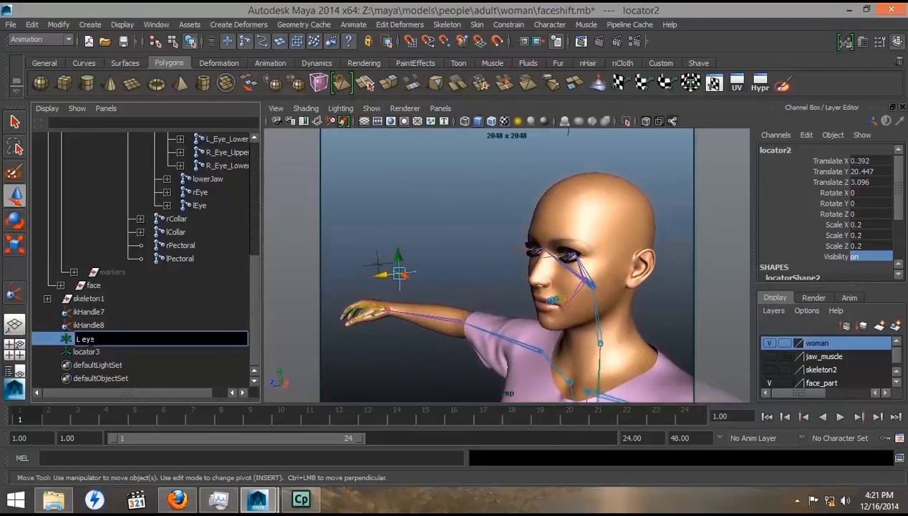
{"action": "key", "text": "Return"}
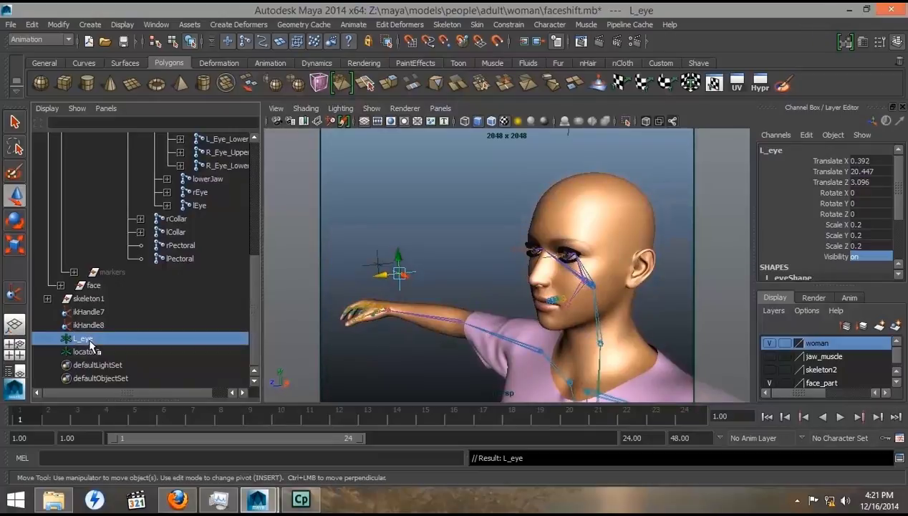
{"action": "double_click", "coordinate": [86, 350]}
{"action": "type", "text": "R_eye"}
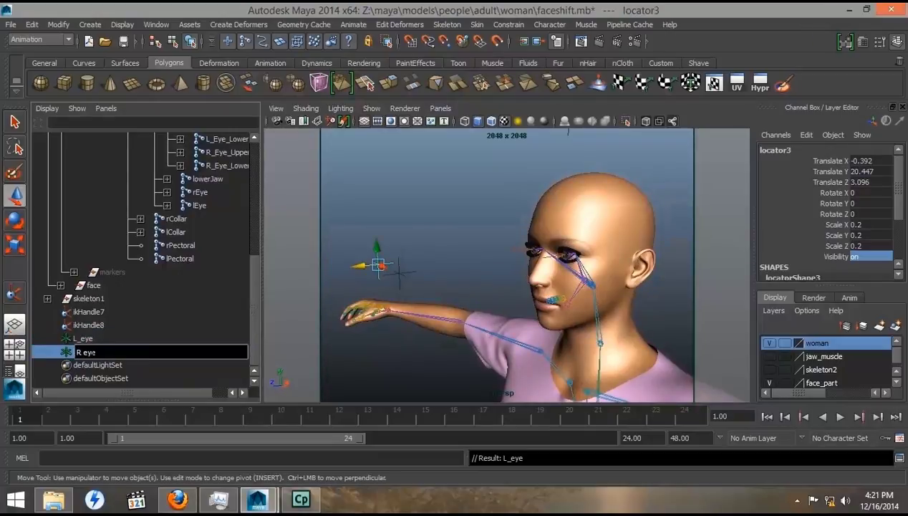
{"action": "key", "text": "Return"}
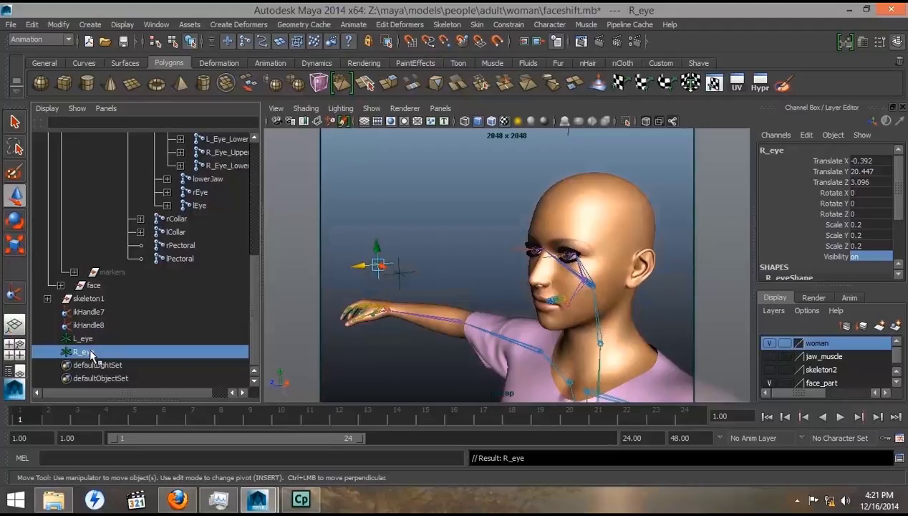
- Create the text "L eye" as curves in Times New Roman and put the text options window away
{"action": "left_click", "coordinate": [90, 26]}
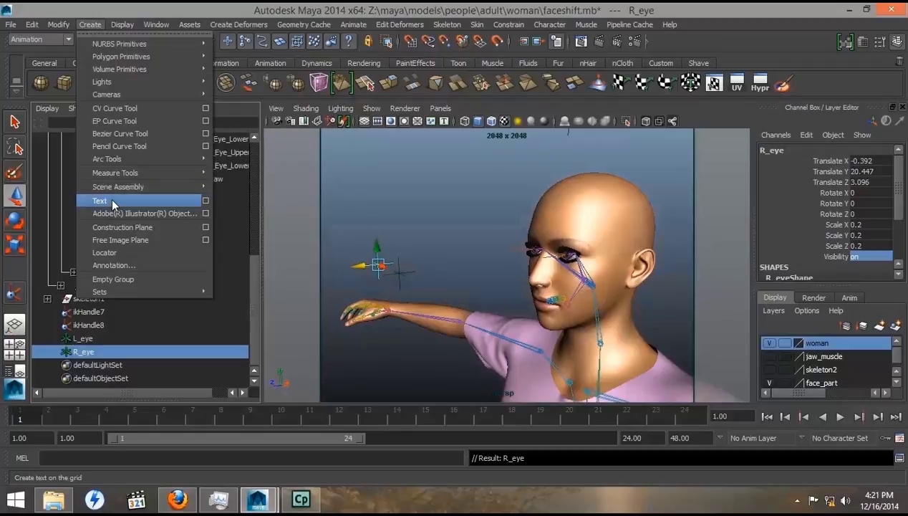
{"action": "left_click", "coordinate": [205, 200]}
{"action": "left_click_drag", "start_coordinate": [189, 172], "coordinate": [135, 171]}
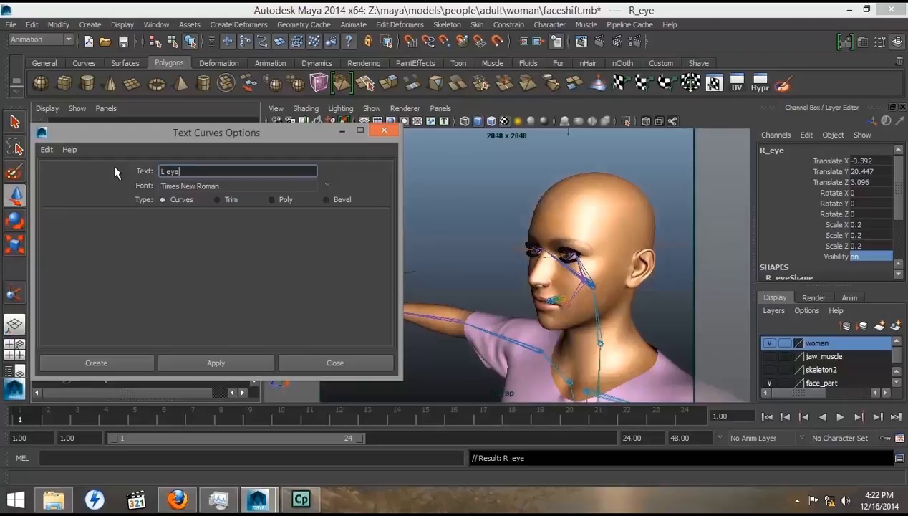
{"action": "left_click", "coordinate": [217, 363]}
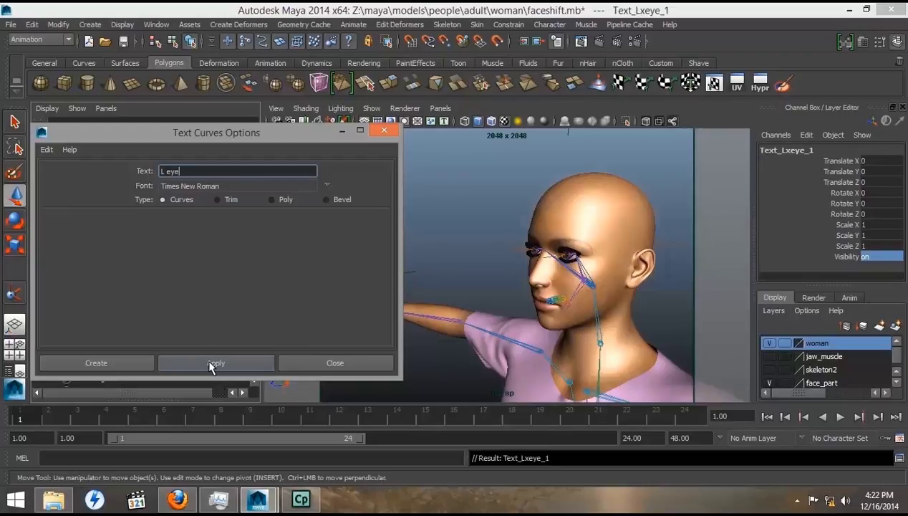
{"action": "left_click", "coordinate": [359, 130]}
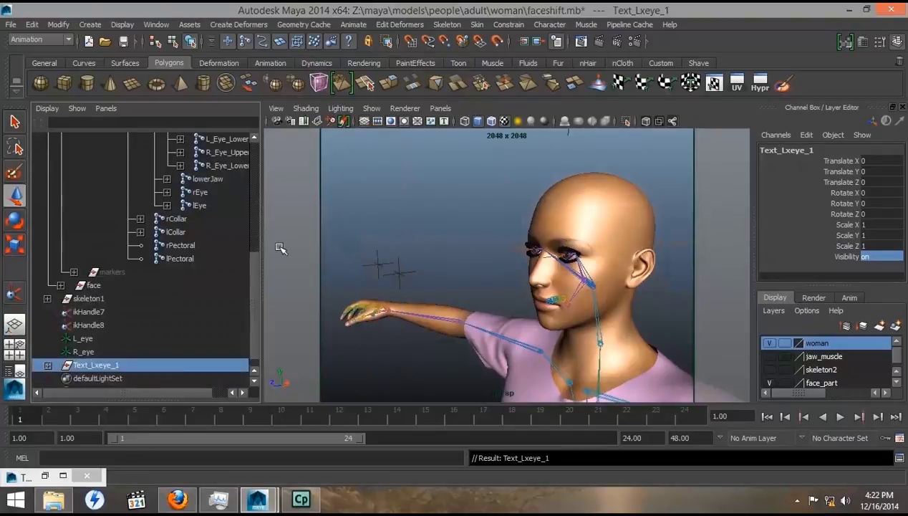
- Move the "L eye" text up to the left eye in the front view, at about X 0.372 and Y 20.35
{"action": "left_click", "coordinate": [14, 349]}
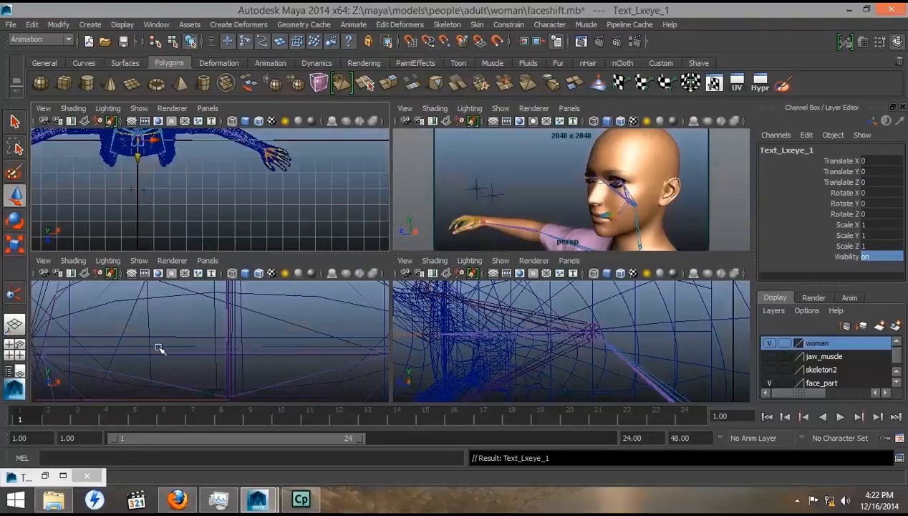
{"action": "key", "text": "a"}
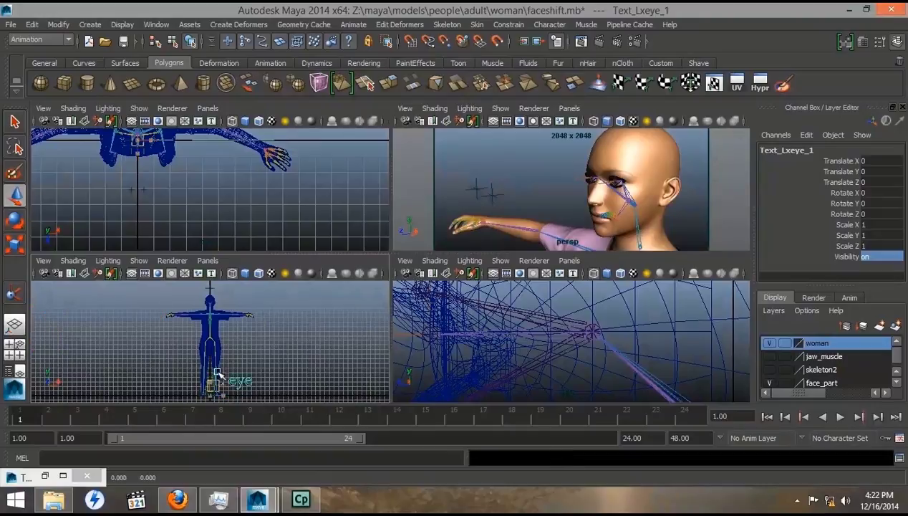
{"action": "left_click_drag", "start_coordinate": [217, 374], "coordinate": [211, 304]}
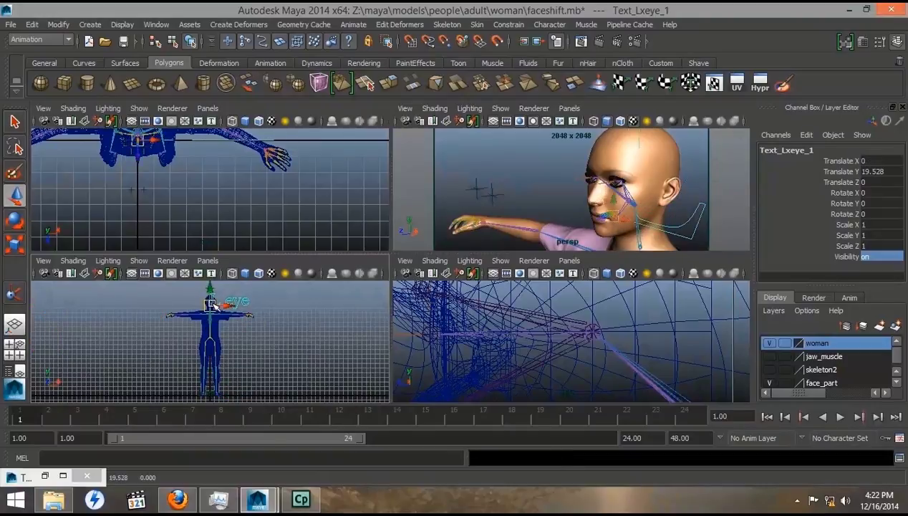
{"action": "key", "text": "f"}
{"action": "left_click_drag", "start_coordinate": [100, 369], "coordinate": [169, 331], "text": "alt"}
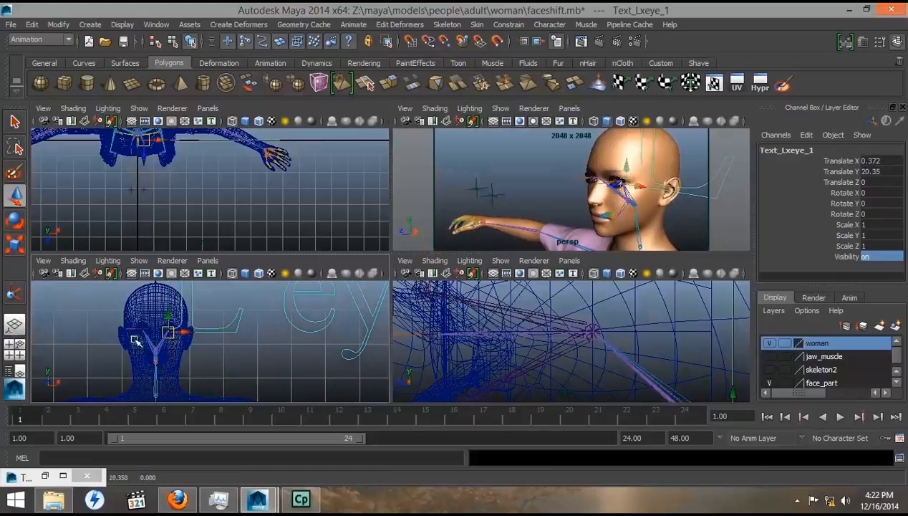
- Scale the "L eye" text down uniformly to about 0.024 so it fits the size of the eye
{"action": "right_click_drag", "start_coordinate": [133, 339], "coordinate": [344, 398], "text": "alt"}
{"action": "middle_click_drag", "start_coordinate": [143, 334], "coordinate": [271, 385], "text": "alt"}
{"action": "right_click_drag", "start_coordinate": [122, 347], "coordinate": [296, 382], "text": "alt"}
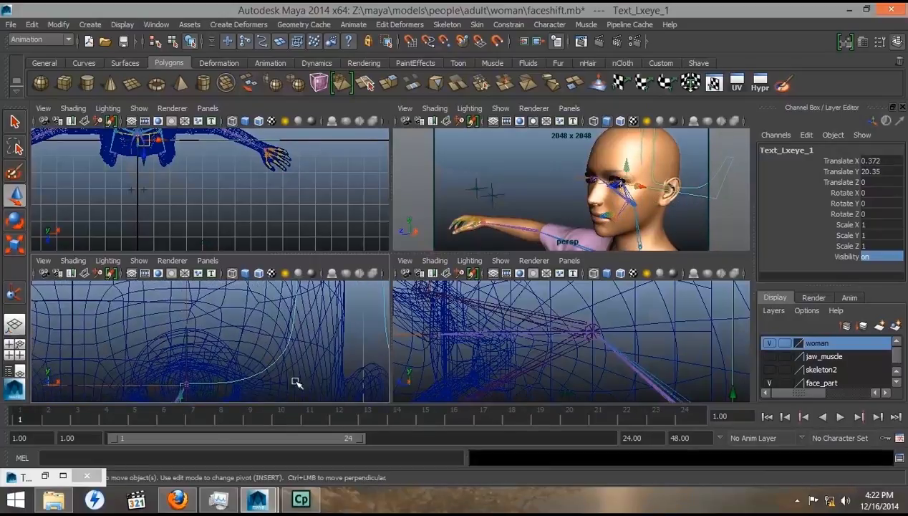
{"action": "middle_click_drag", "start_coordinate": [200, 381], "coordinate": [225, 290], "text": "alt"}
{"action": "key", "text": "r"}
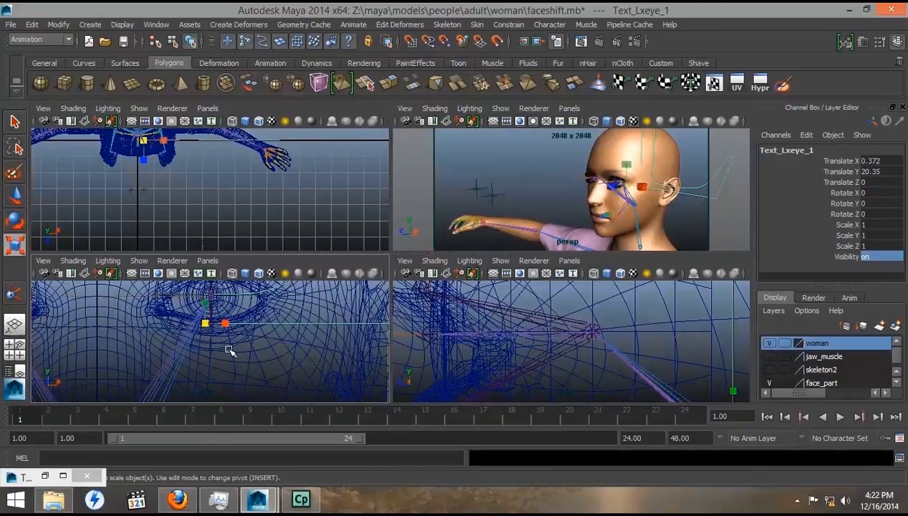
{"action": "left_click_drag", "start_coordinate": [205, 322], "coordinate": [65, 375]}
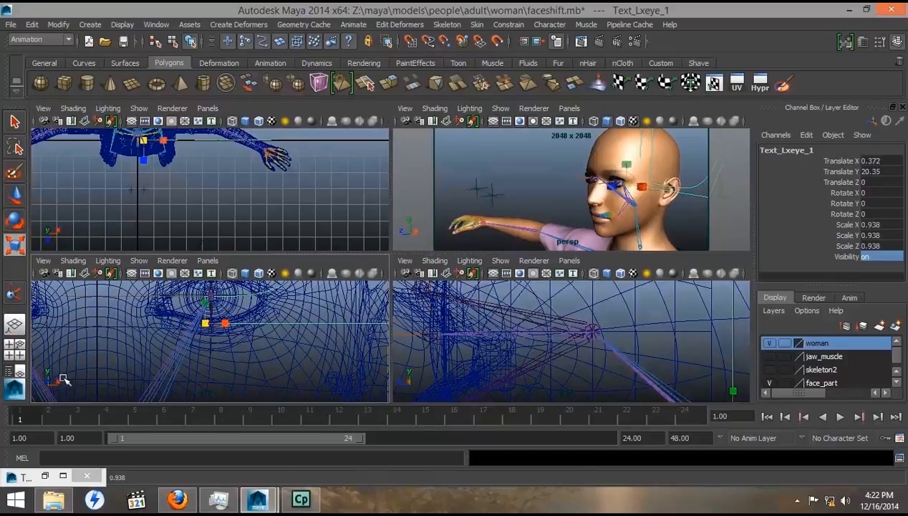
{"action": "left_click_drag", "start_coordinate": [144, 140], "coordinate": [119, 168]}
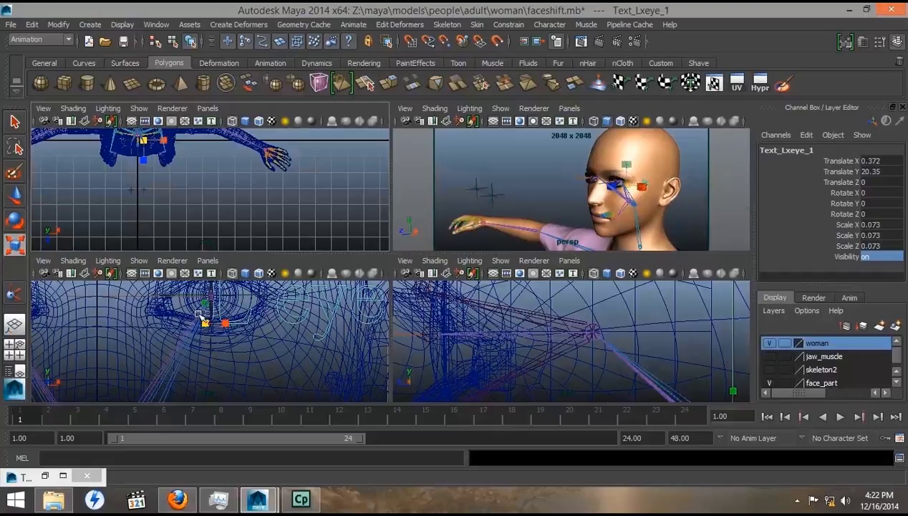
{"action": "left_click_drag", "start_coordinate": [206, 322], "coordinate": [81, 356]}
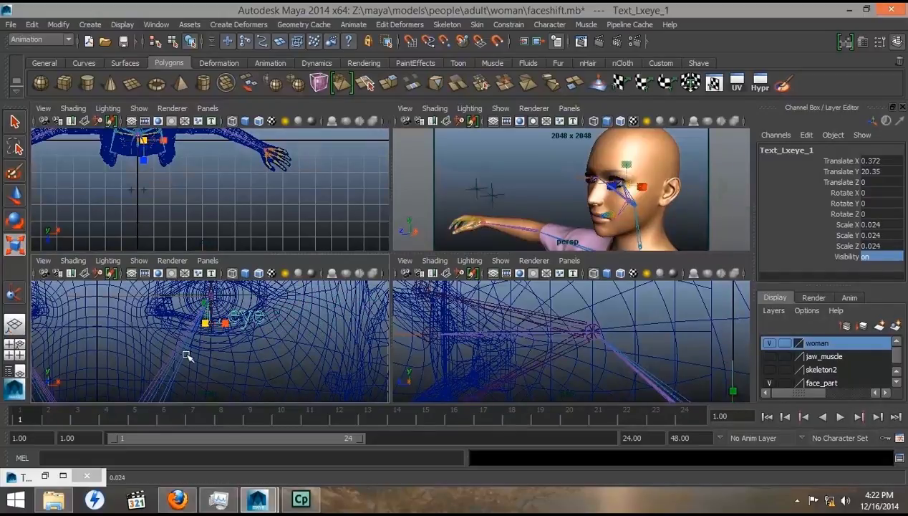
{"action": "key", "text": "w"}
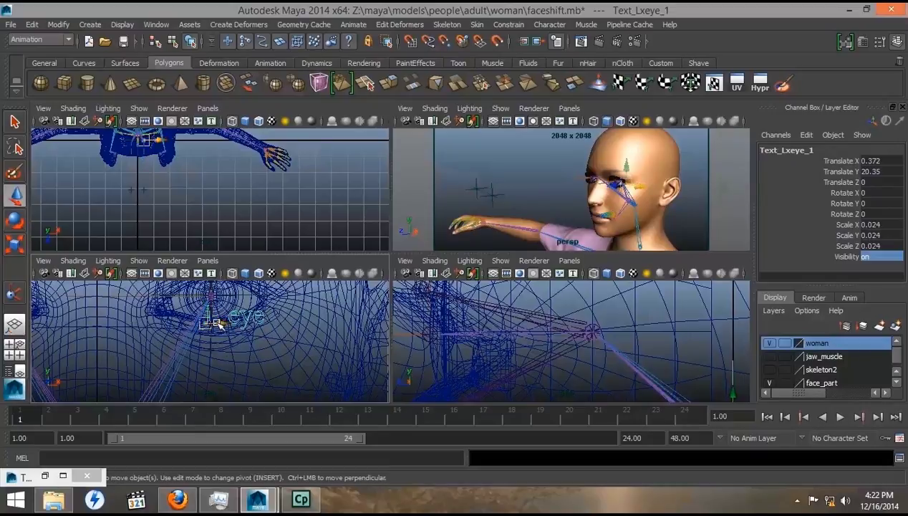
- Shift the L eye text sideways to about X 0.294 and create a new text curve reading "R eye"
{"action": "left_click_drag", "start_coordinate": [217, 323], "coordinate": [205, 320]}
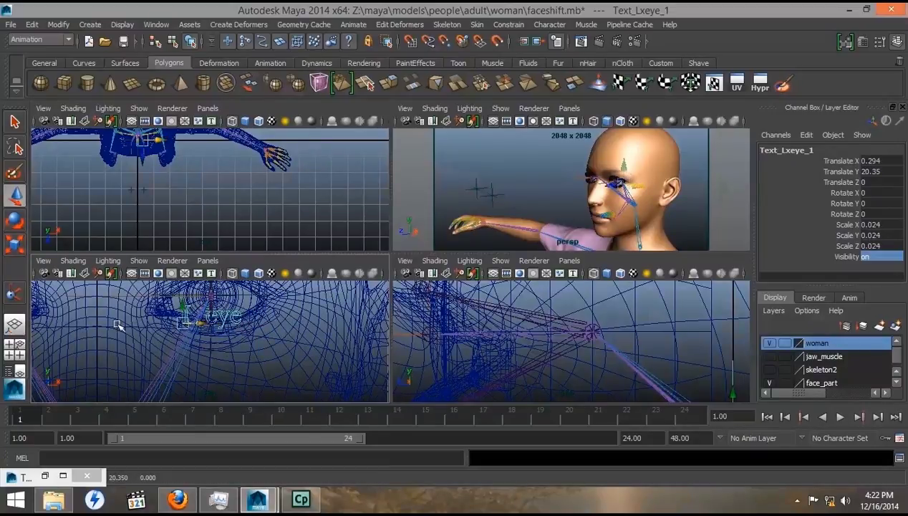
{"action": "left_click", "coordinate": [45, 477]}
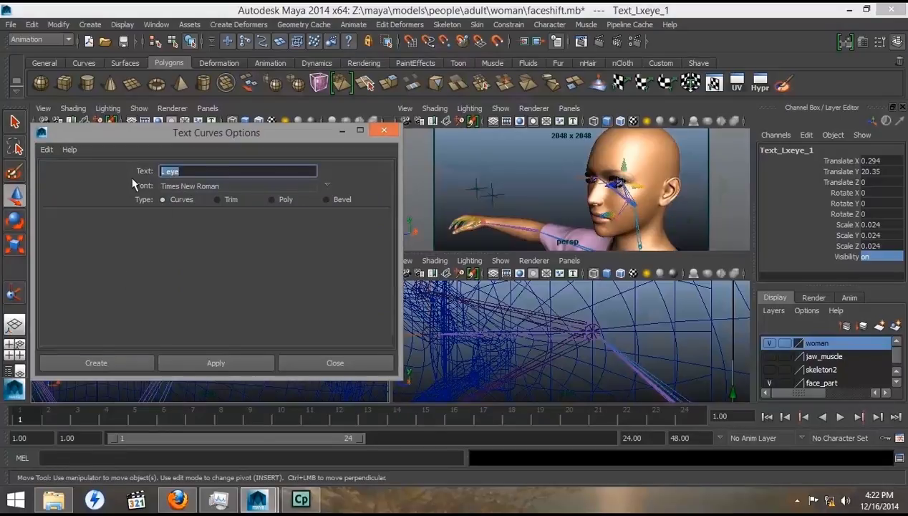
{"action": "type", "text": "R eye"}
{"action": "left_click", "coordinate": [97, 362]}
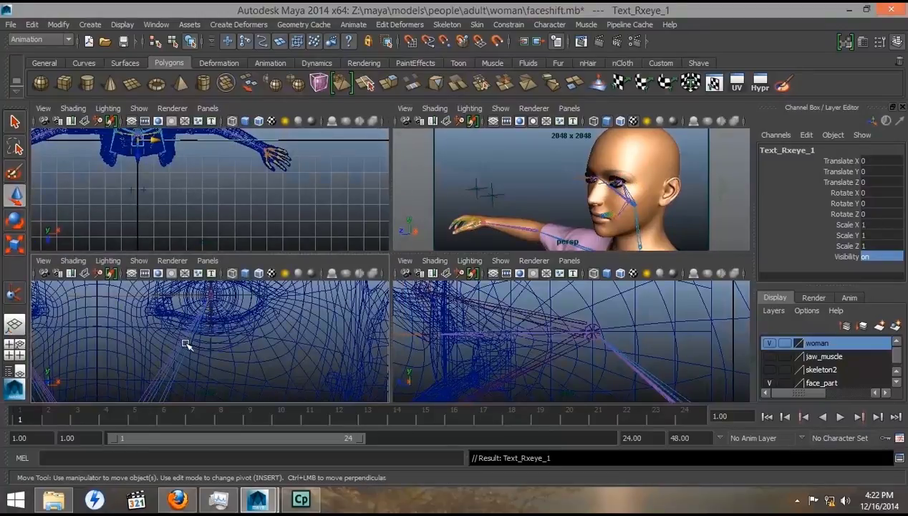
- Move the R eye text up beside the head at about X -1.157, Y 19.239 and scale it uniformly to about 0.169
{"action": "key", "text": "a"}
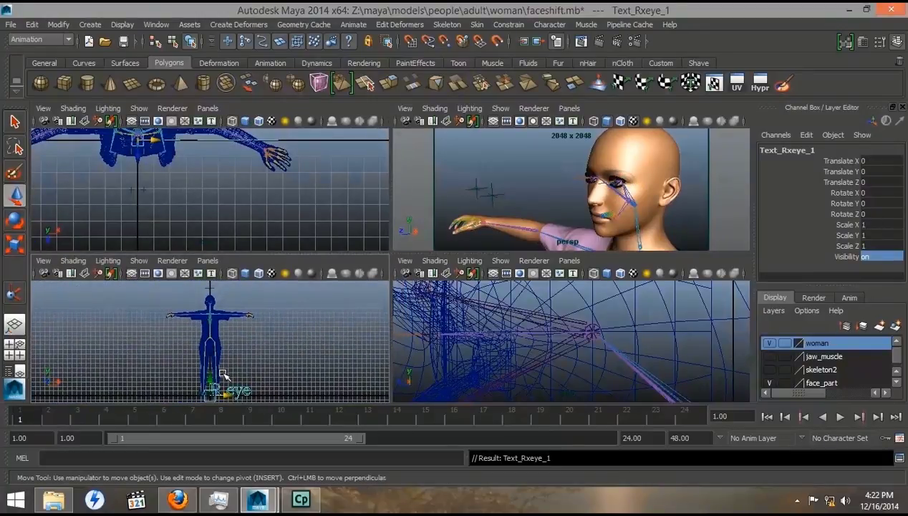
{"action": "left_click_drag", "start_coordinate": [210, 396], "coordinate": [206, 308]}
{"action": "scroll", "coordinate": [149, 369], "scroll_direction": "up", "scroll_amount": 5}
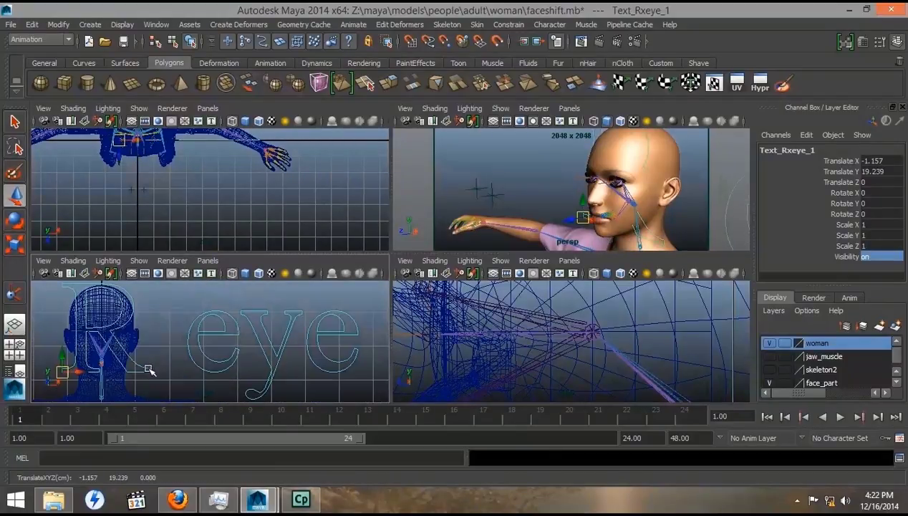
{"action": "middle_click_drag", "start_coordinate": [147, 367], "coordinate": [175, 370], "text": "alt"}
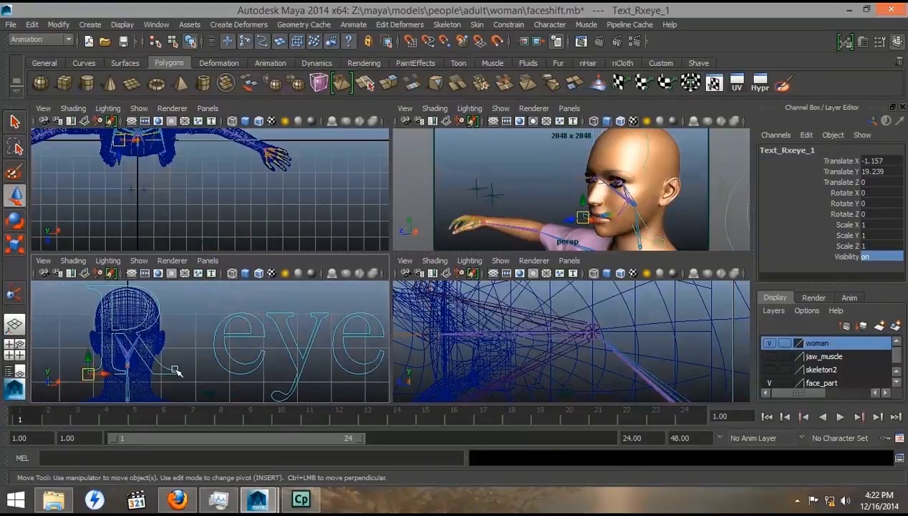
{"action": "key", "text": "r"}
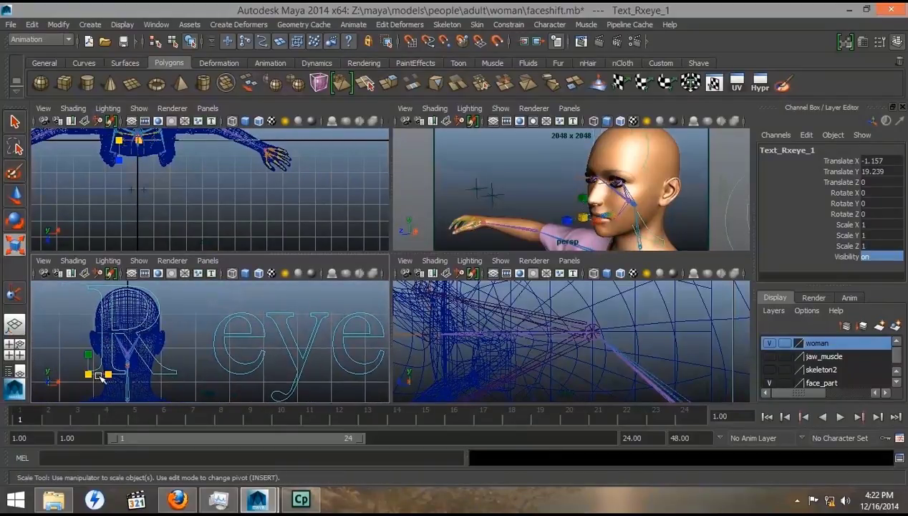
{"action": "left_click_drag", "start_coordinate": [88, 374], "coordinate": [9, 436]}
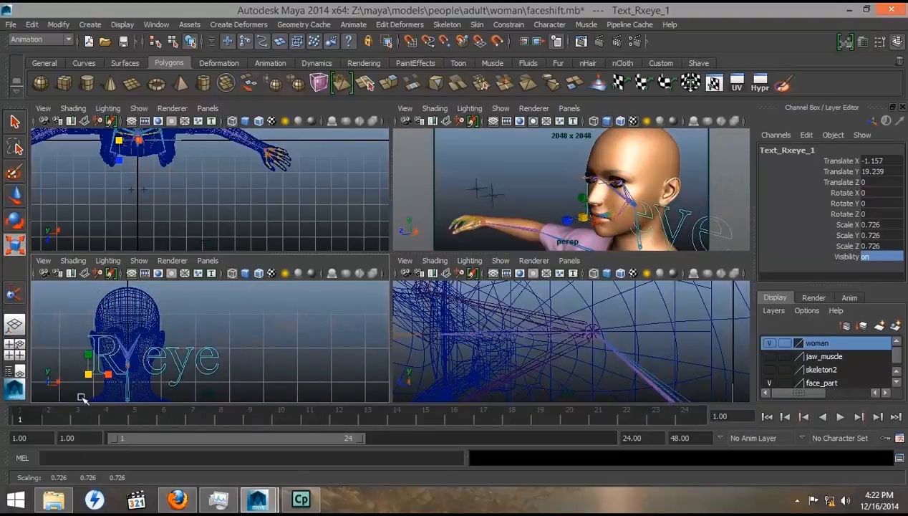
{"action": "left_click_drag", "start_coordinate": [88, 373], "coordinate": [74, 413]}
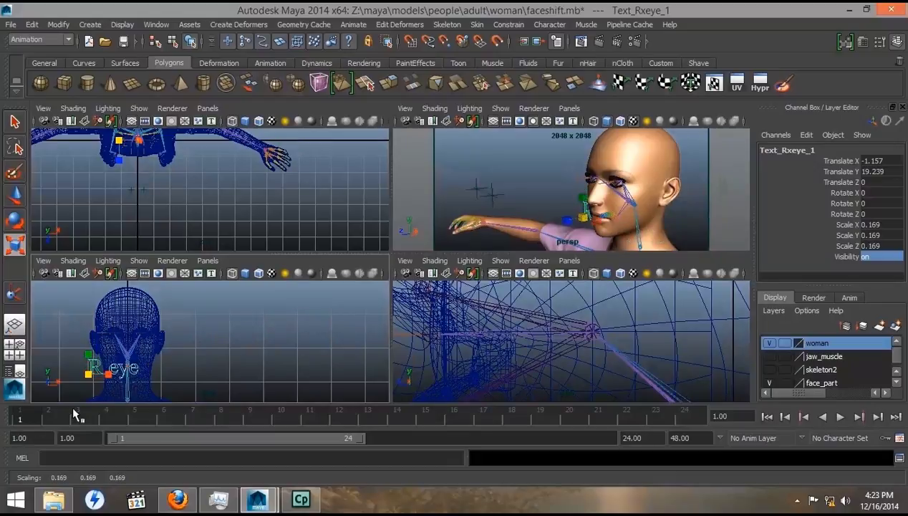
- Move the R eye text beside the character's right eye at about X -0.767, Y 20.275, and scale it uniformly to about 0.081
{"action": "key", "text": "w"}
{"action": "left_click_drag", "start_coordinate": [88, 372], "coordinate": [86, 341]}
{"action": "key", "text": "f"}
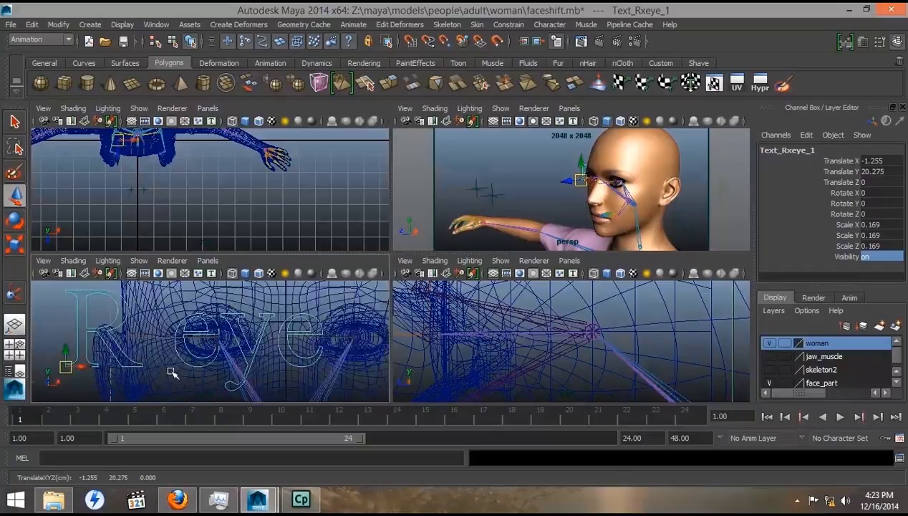
{"action": "key", "text": "r"}
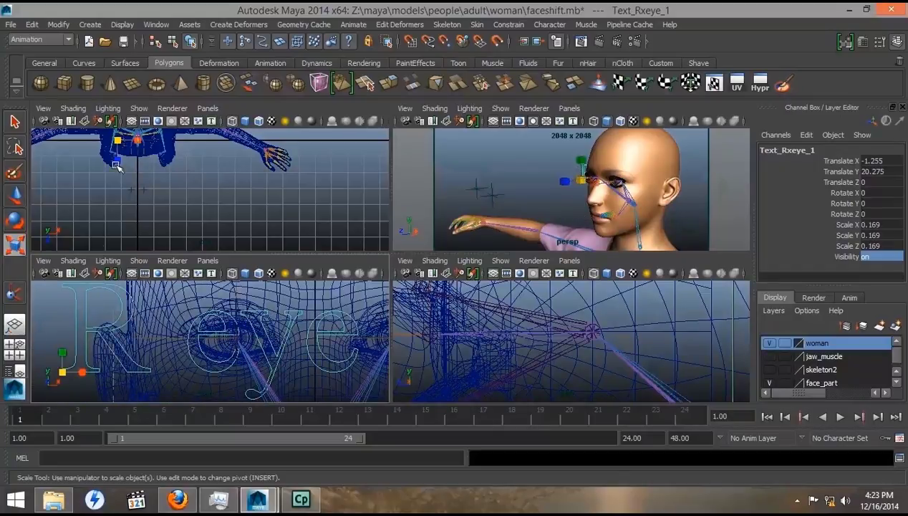
{"action": "left_click_drag", "start_coordinate": [61, 371], "coordinate": [19, 403]}
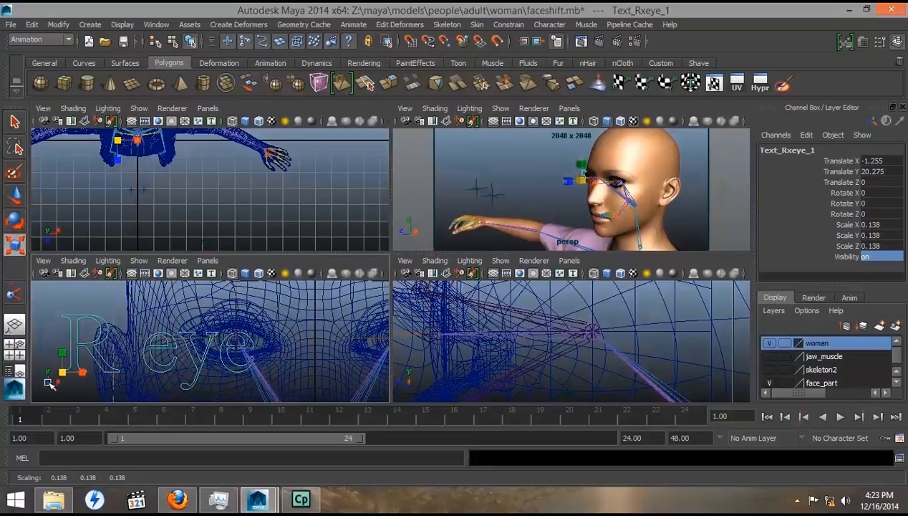
{"action": "left_click_drag", "start_coordinate": [62, 369], "coordinate": [177, 376]}
{"action": "key", "text": "w"}
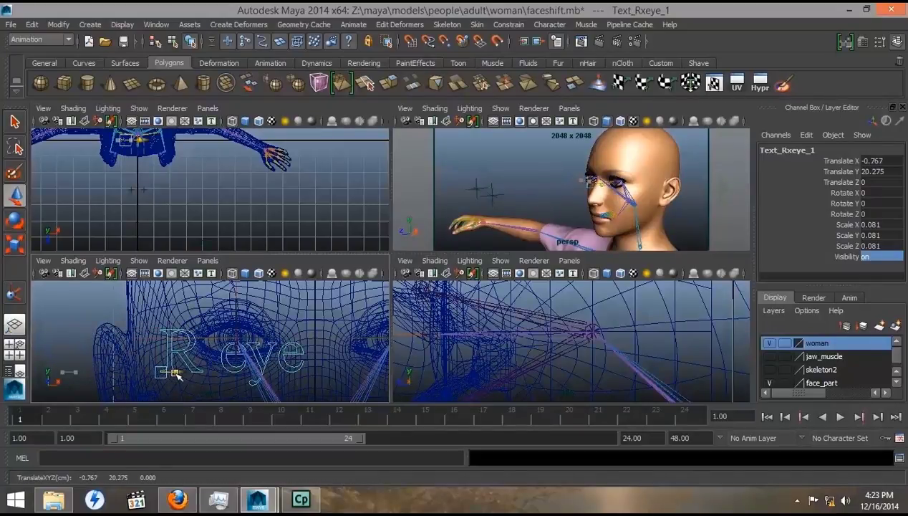
- Match the R eye text's size to the L eye text by setting its Scale X, Y and Z to 0.024
{"action": "left_click", "coordinate": [15, 371]}
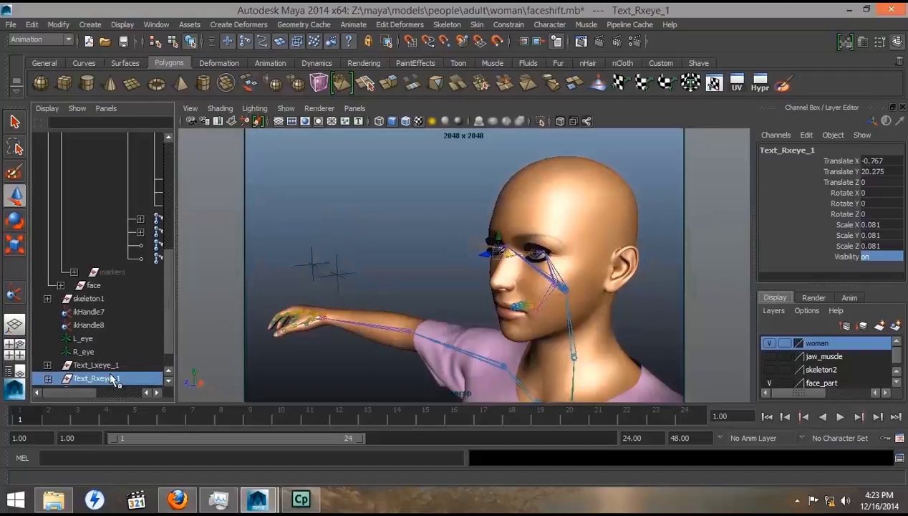
{"action": "left_click", "coordinate": [97, 365]}
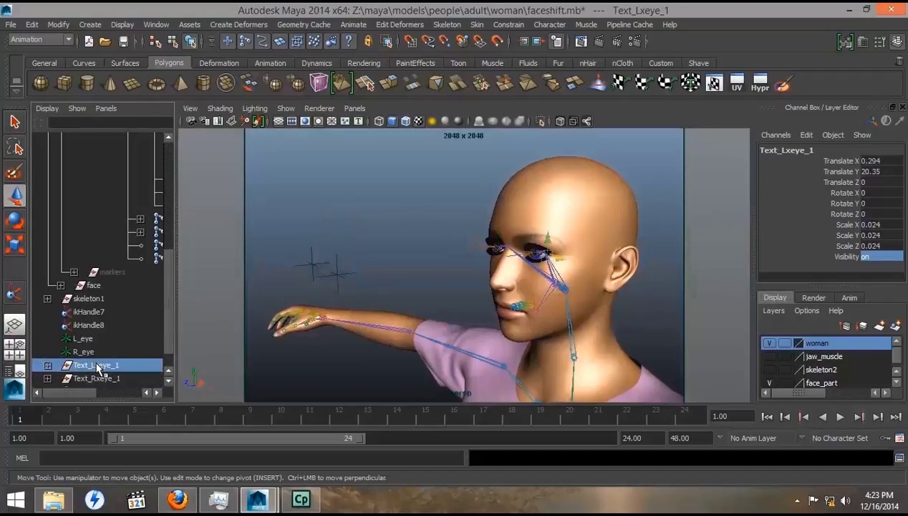
{"action": "left_click", "coordinate": [94, 375]}
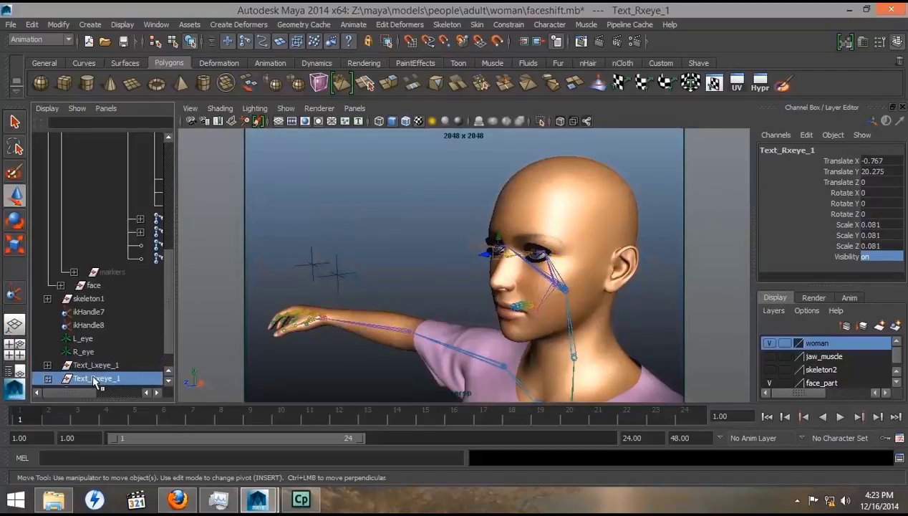
{"action": "double_click", "coordinate": [879, 224]}
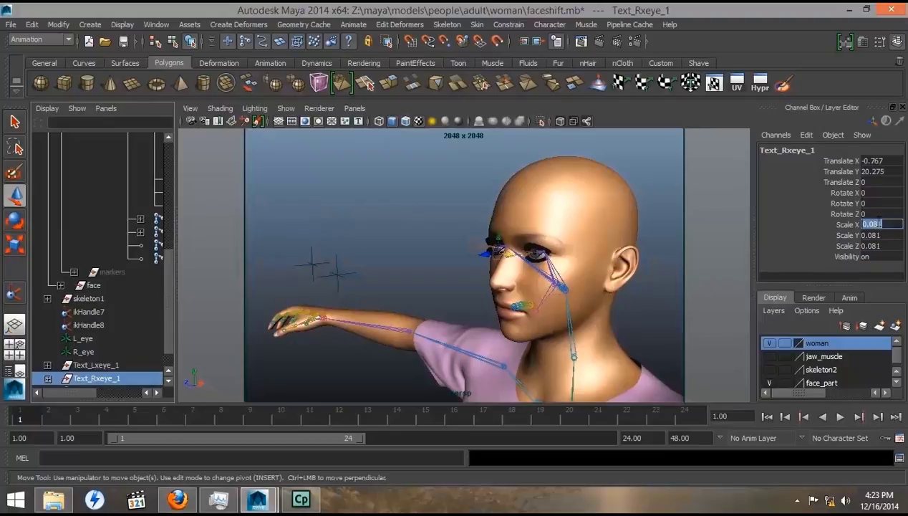
{"action": "type", "text": ".024"}
{"action": "key", "text": "Tab"}
{"action": "type", "text": ".0"}
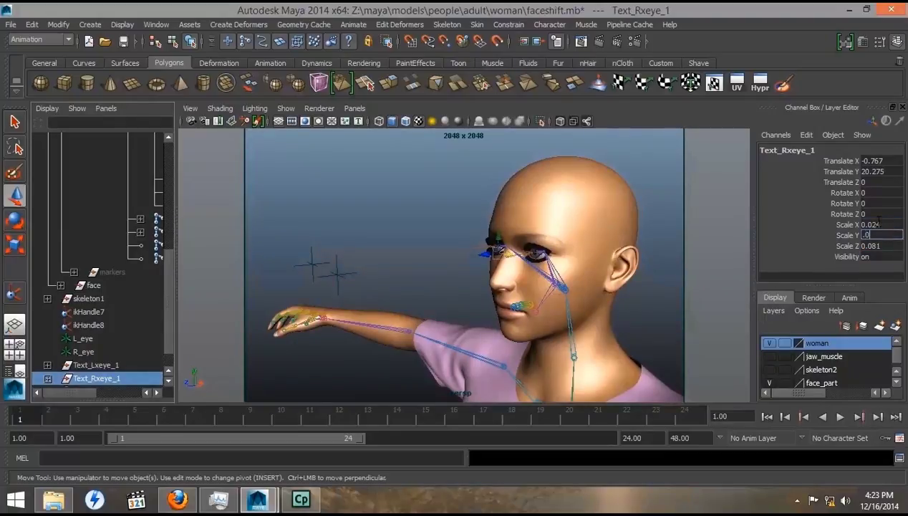
{"action": "key", "text": "Tab"}
{"action": "type", "text": ".024"}
{"action": "key", "text": "Tab"}
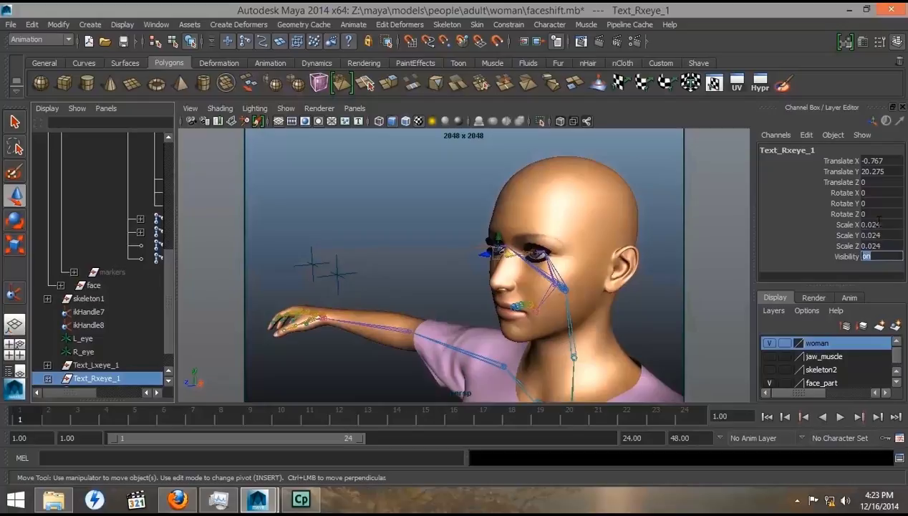
- Move both eye texts together forward to the eye locators in front of the face, at about Translate Z 3.096
{"action": "left_click", "coordinate": [86, 366], "text": "ctrl"}
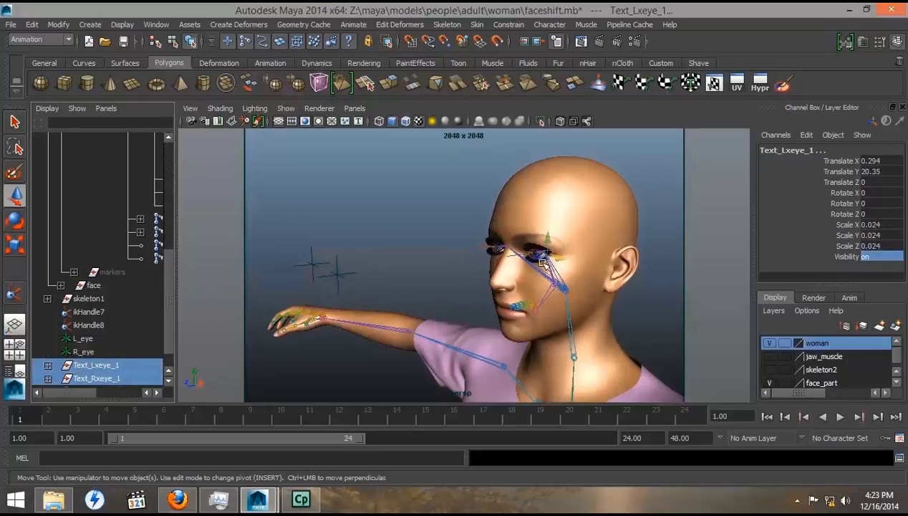
{"action": "left_click_drag", "start_coordinate": [536, 258], "coordinate": [298, 297]}
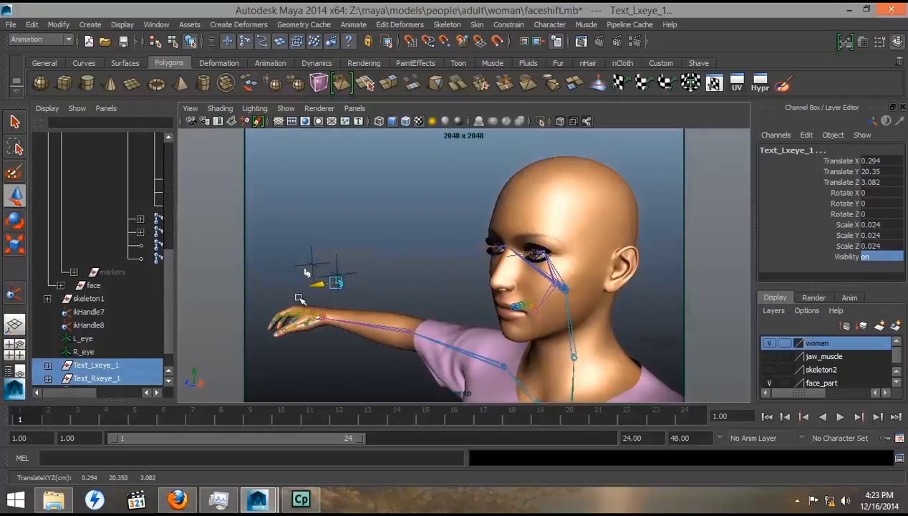
{"action": "left_click", "coordinate": [14, 351]}
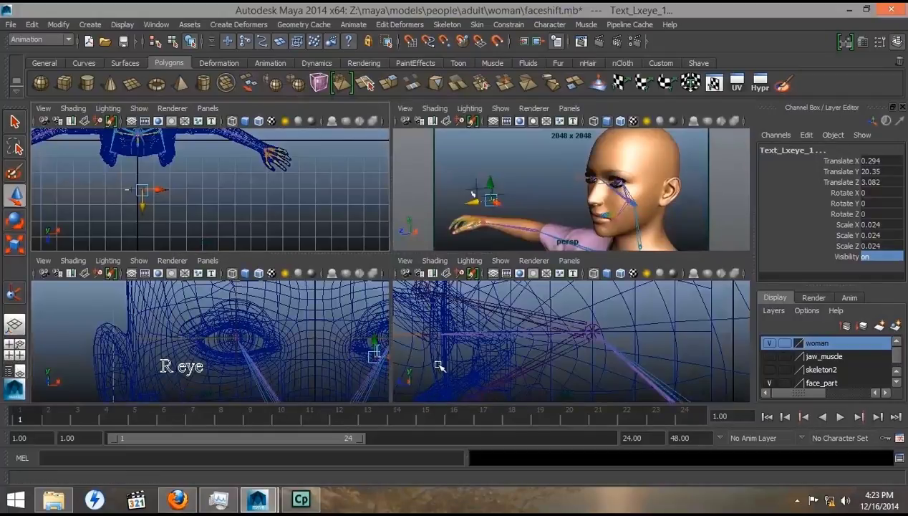
{"action": "key", "text": "f"}
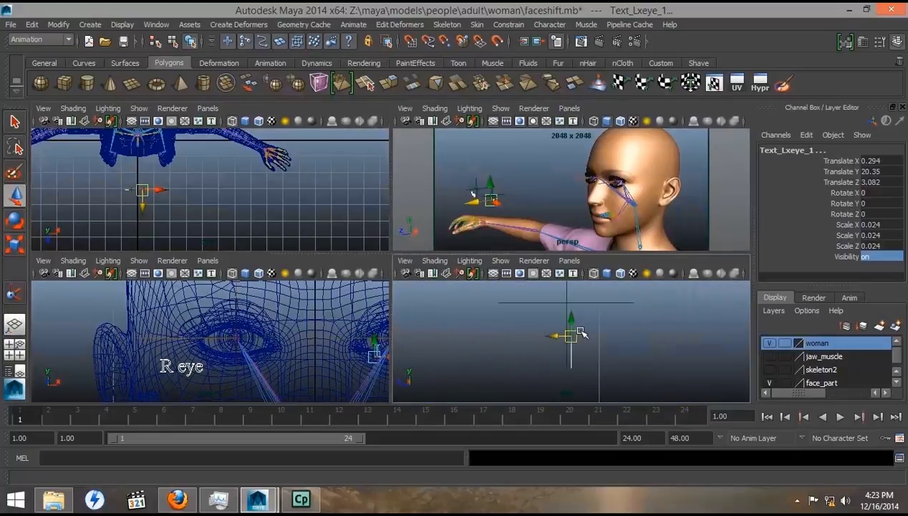
{"action": "left_click_drag", "start_coordinate": [553, 336], "coordinate": [550, 338]}
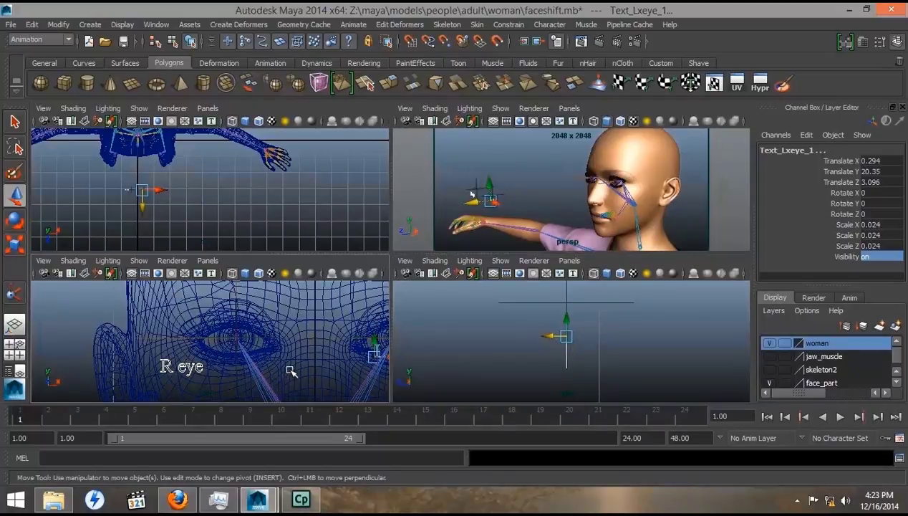
- Select the whole R eye text group and move it over the character's right eye, to about X -0.493, Y 20.371
{"action": "middle_click_drag", "start_coordinate": [293, 371], "coordinate": [223, 356], "text": "alt"}
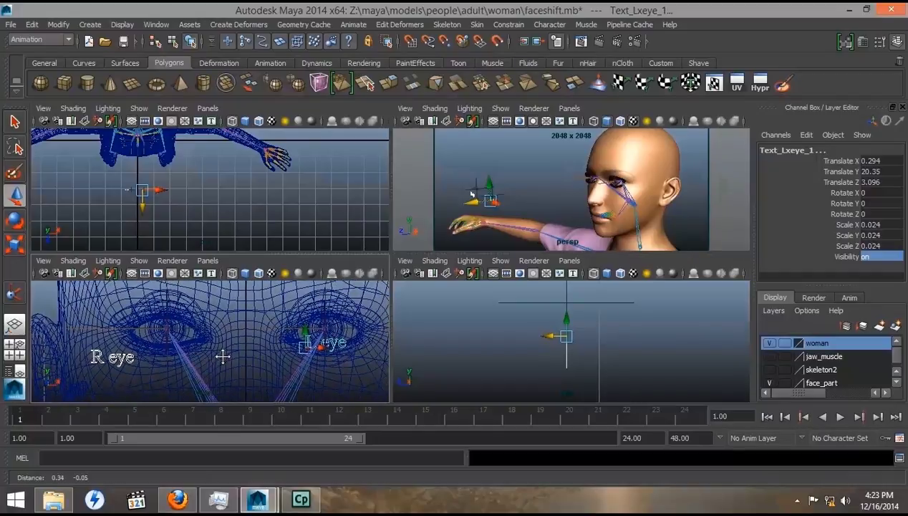
{"action": "left_click", "coordinate": [102, 361]}
{"action": "key", "text": "Up"}
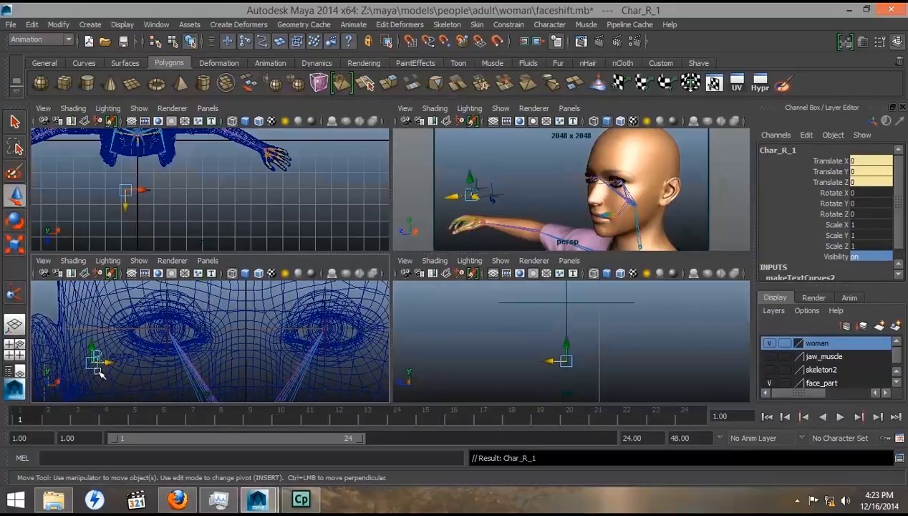
{"action": "key", "text": "Up"}
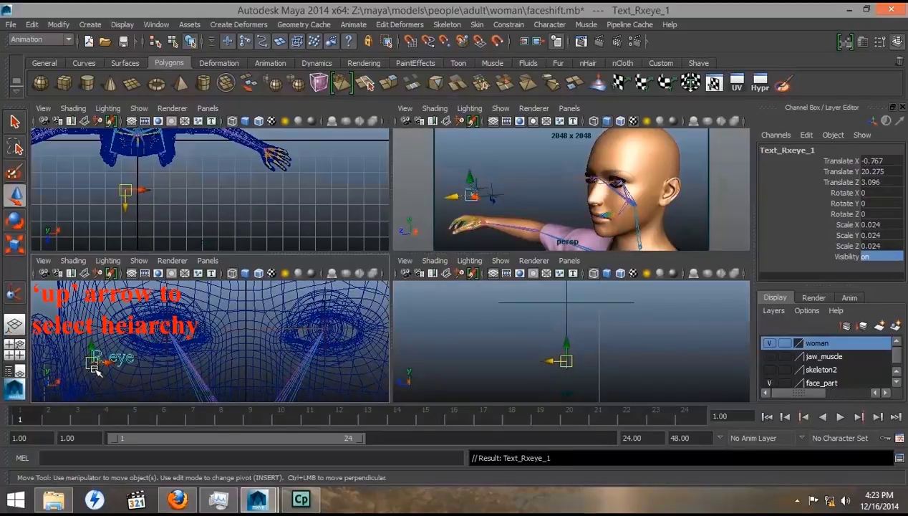
{"action": "left_click_drag", "start_coordinate": [121, 363], "coordinate": [152, 348]}
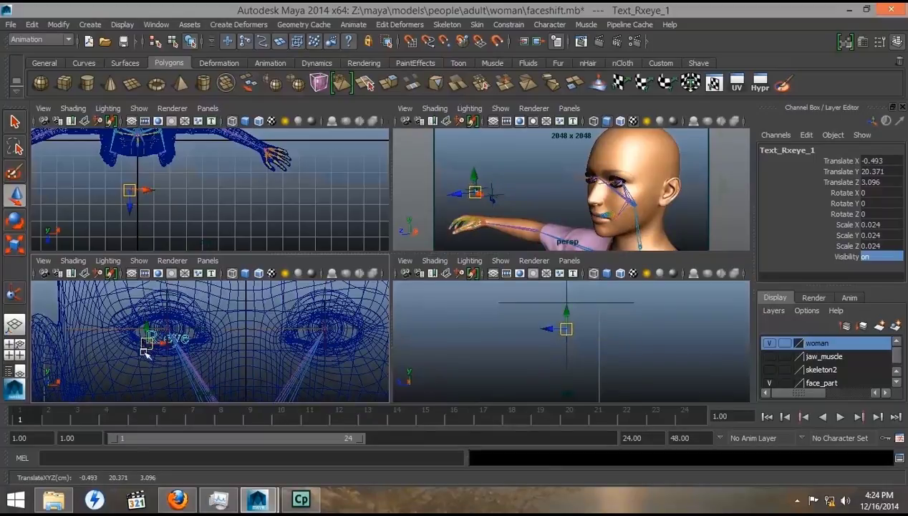
- Fine-tune the label heights, raising the L eye text to about Y 20.378 and the R eye text to about Y 20.385
{"action": "left_click", "coordinate": [14, 371]}
{"action": "left_click", "coordinate": [93, 365], "text": "ctrl"}
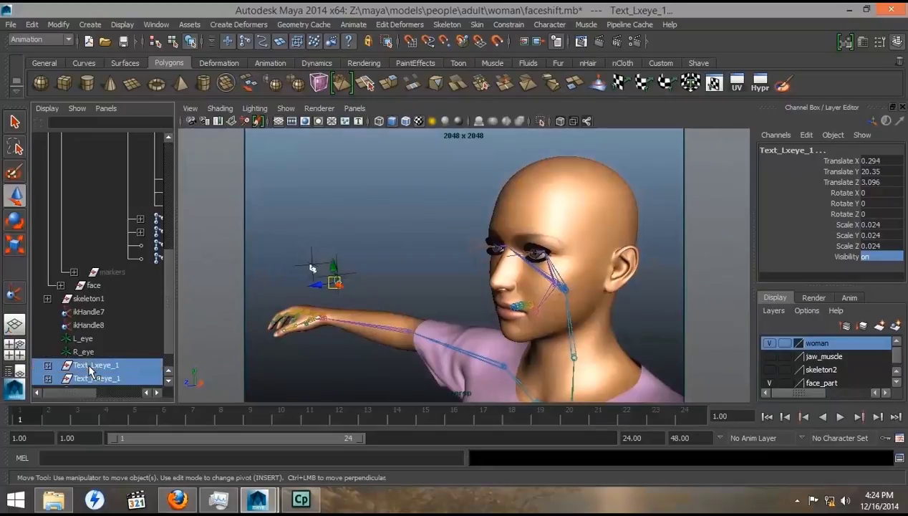
{"action": "left_click", "coordinate": [14, 348]}
{"action": "left_click", "coordinate": [341, 358]}
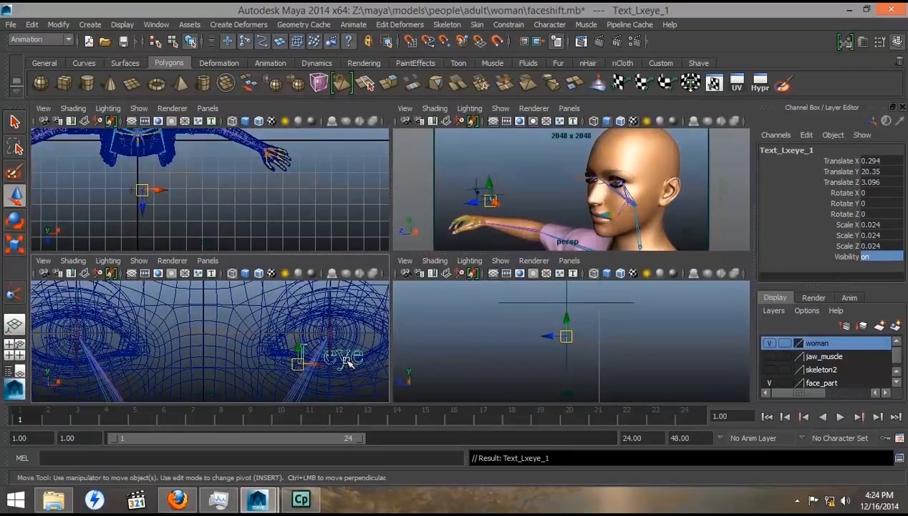
{"action": "left_click", "coordinate": [14, 371]}
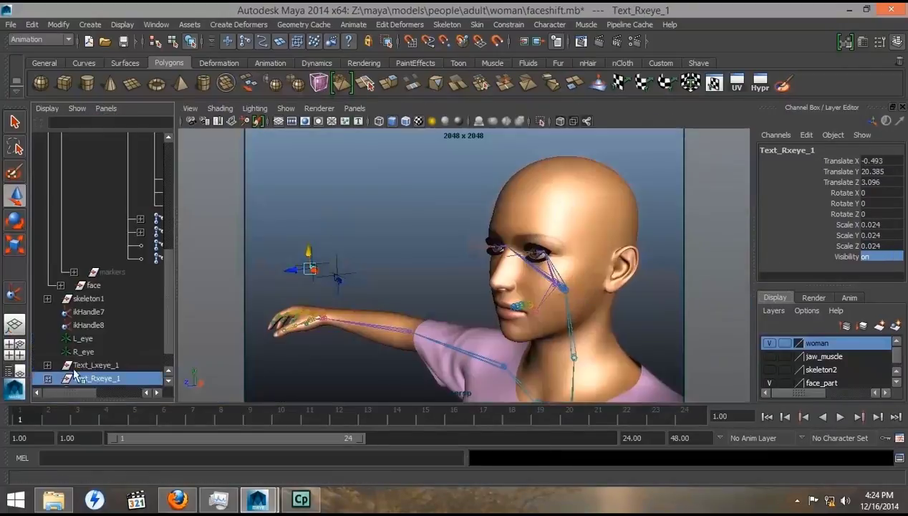
- Make the Template attribute of the Text_Lxeye_1 group keyable through Channel Control
{"action": "left_click", "coordinate": [155, 24]}
{"action": "mouse_move", "coordinate": [220, 44]}
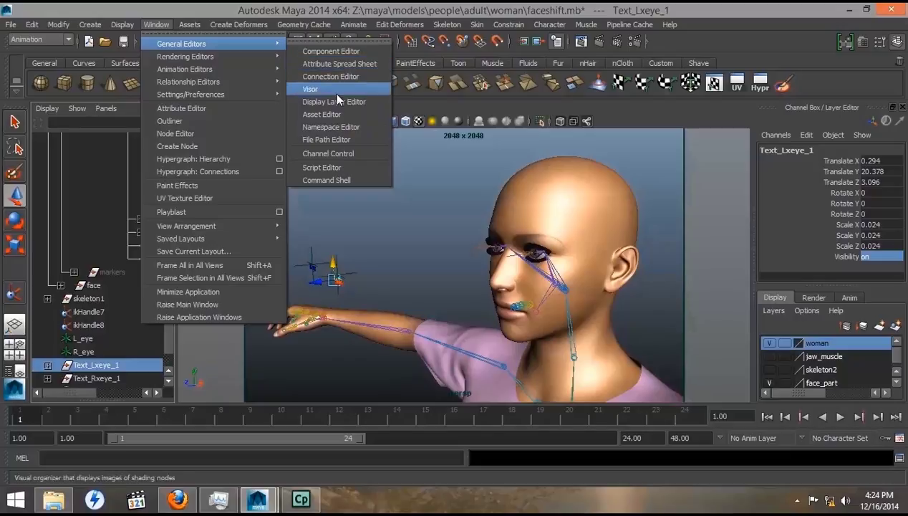
{"action": "left_click", "coordinate": [332, 152]}
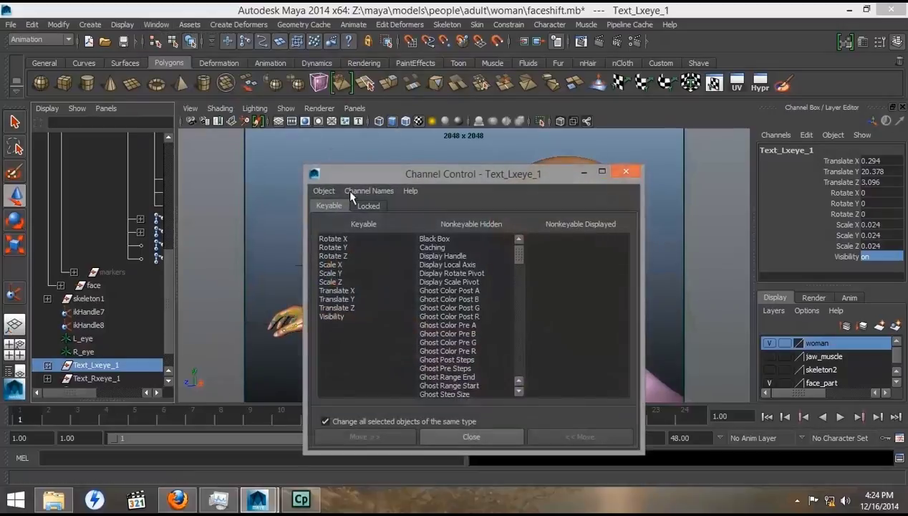
{"action": "scroll", "coordinate": [498, 369], "scroll_direction": "down", "scroll_amount": 5}
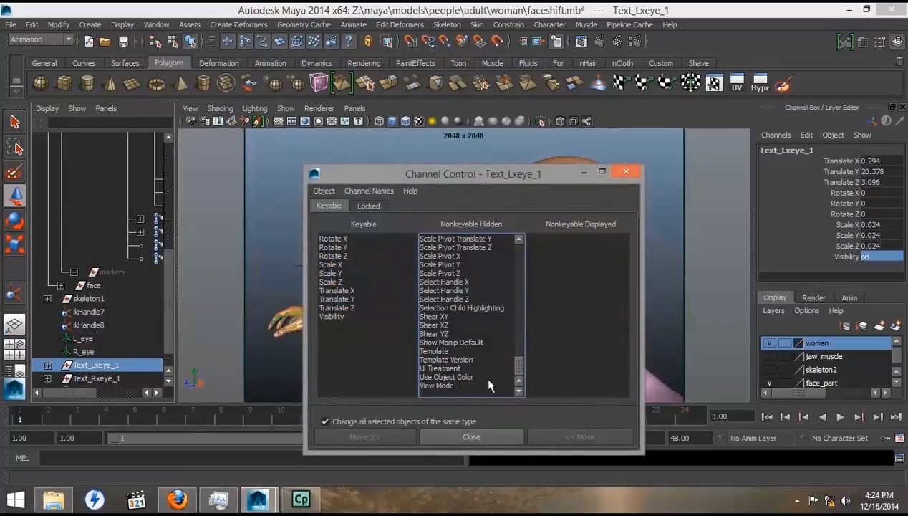
{"action": "left_click", "coordinate": [431, 351]}
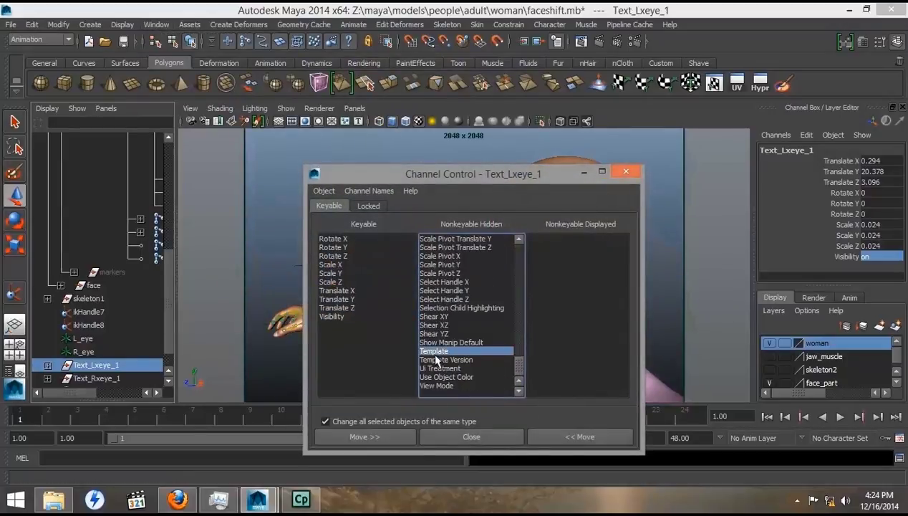
{"action": "left_click", "coordinate": [555, 433]}
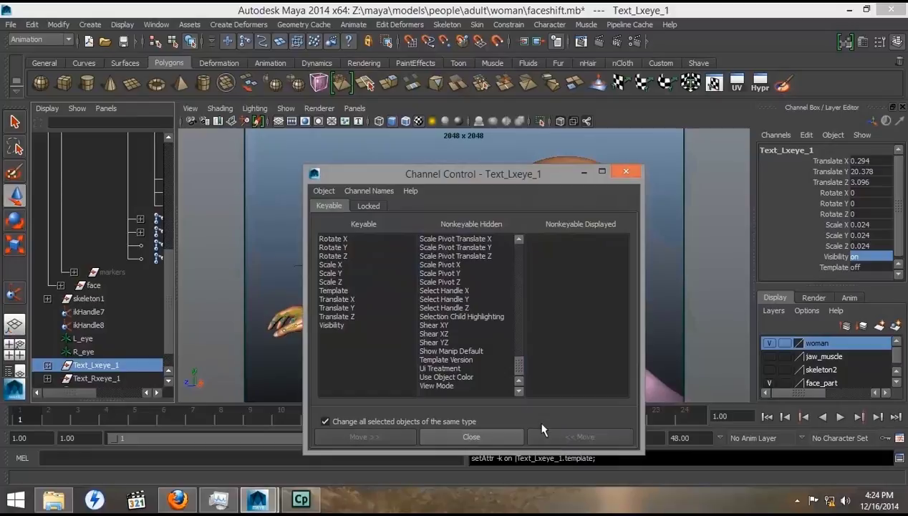
- Make the Template attribute of the Text_Rxeye_1 group keyable as well and close Channel Control
{"action": "left_click", "coordinate": [101, 376]}
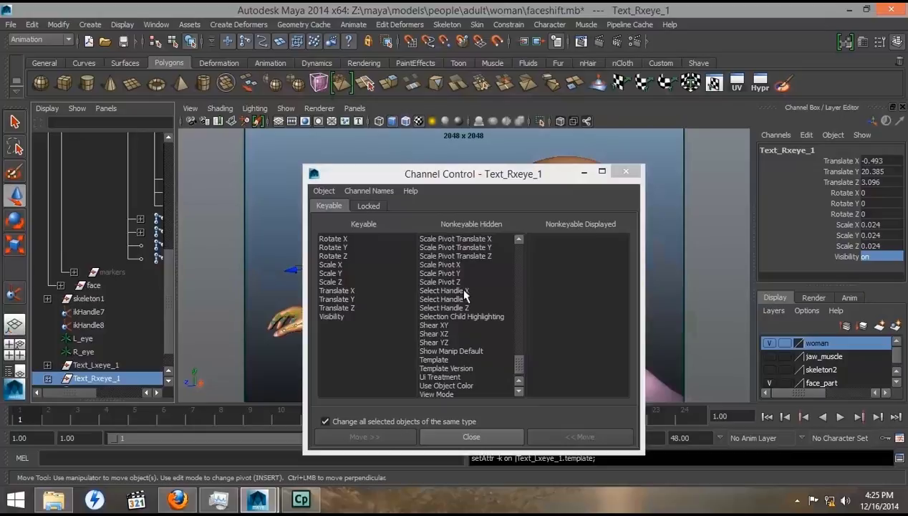
{"action": "left_click", "coordinate": [435, 360]}
{"action": "left_click", "coordinate": [546, 436]}
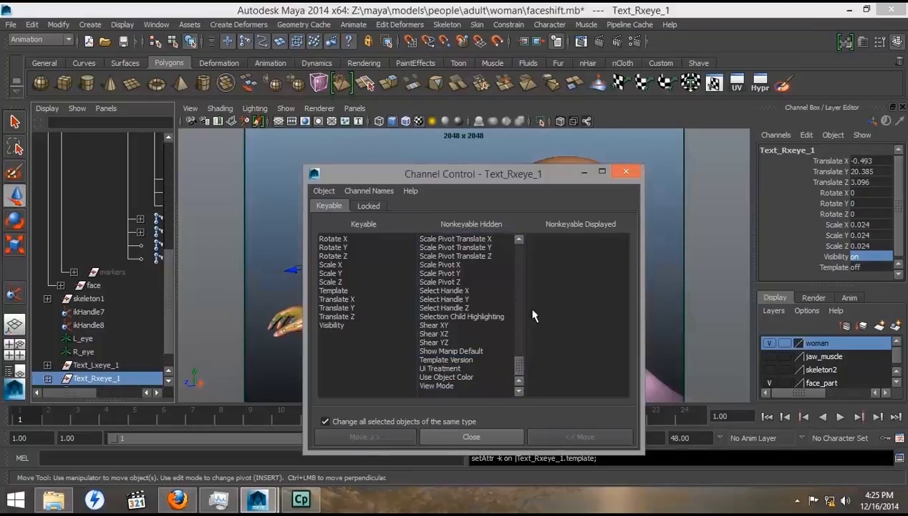
{"action": "left_click", "coordinate": [627, 173]}
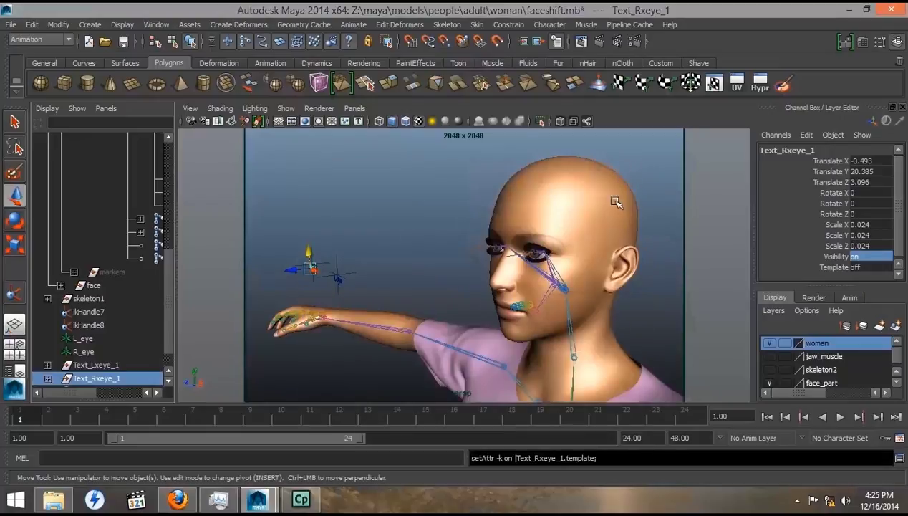
- Set the Template attribute to on for both the R eye and L eye text groups
{"action": "double_click", "coordinate": [858, 267]}
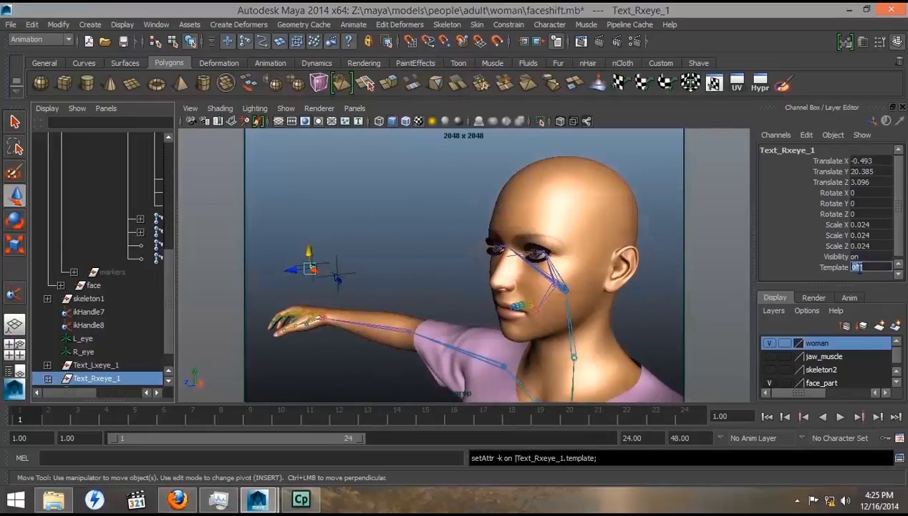
{"action": "type", "text": "on"}
{"action": "key", "text": "Tab"}
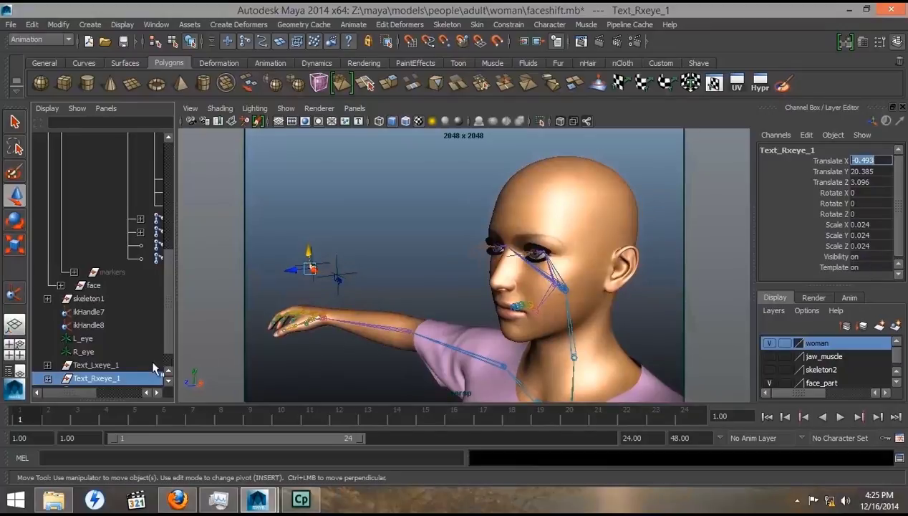
{"action": "left_click", "coordinate": [92, 364]}
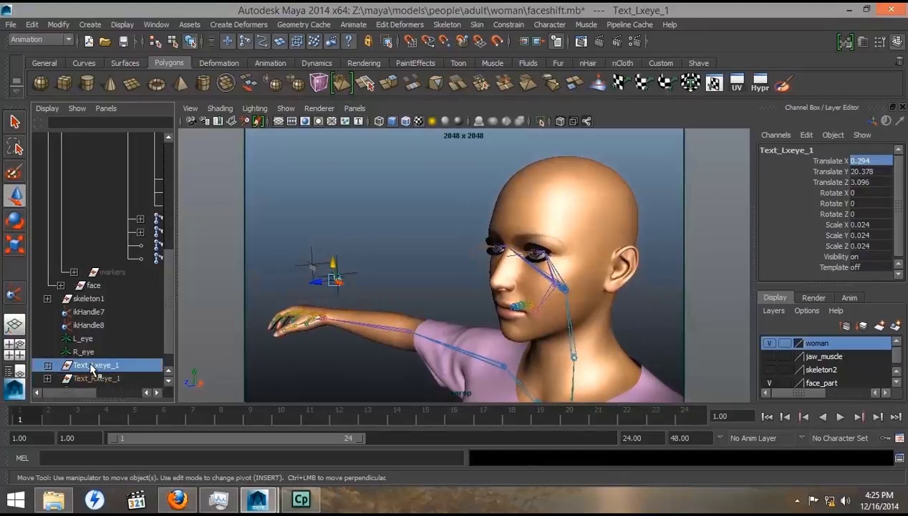
{"action": "double_click", "coordinate": [857, 267]}
{"action": "type", "text": "on"}
{"action": "key", "text": "Tab"}
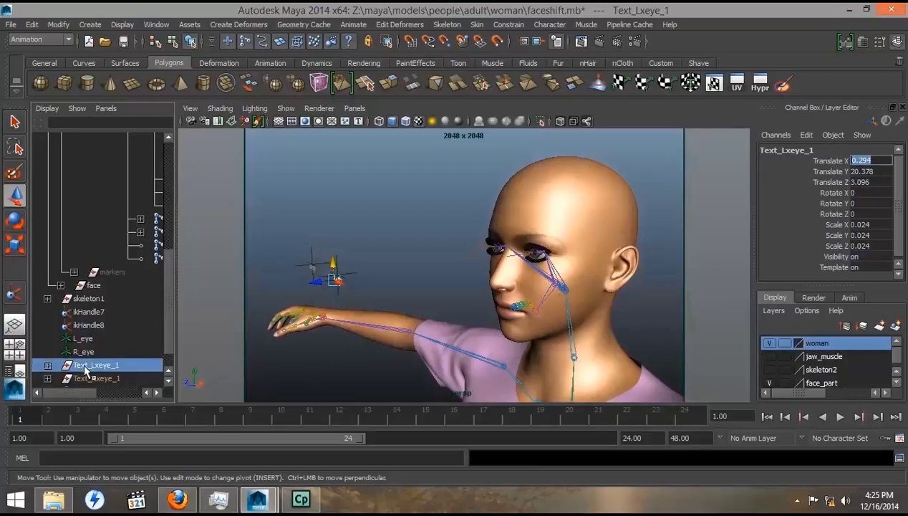
- Parent the L eye text group under the L_eye locator and the R eye text group under the R_eye locator
{"action": "middle_click_drag", "start_coordinate": [85, 365], "coordinate": [85, 339]}
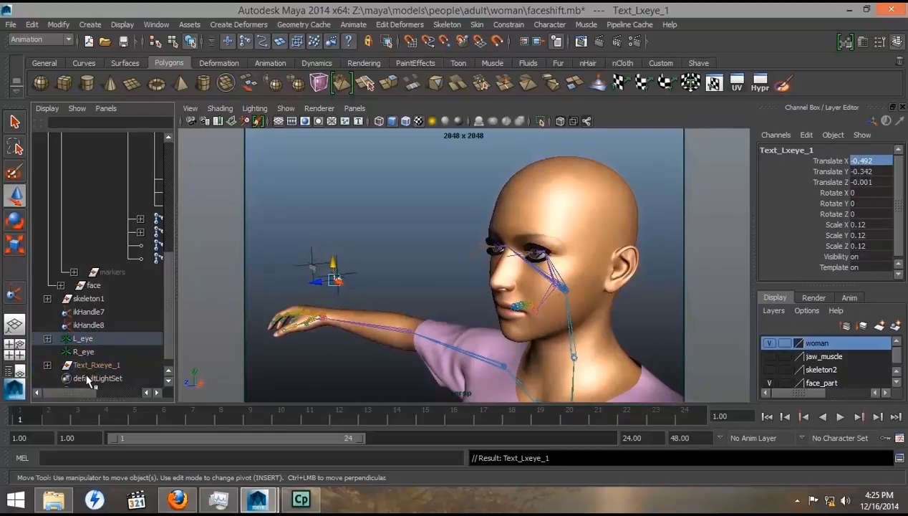
{"action": "left_click", "coordinate": [86, 367]}
{"action": "middle_click_drag", "start_coordinate": [83, 362], "coordinate": [83, 348]}
{"action": "left_click", "coordinate": [83, 339]}
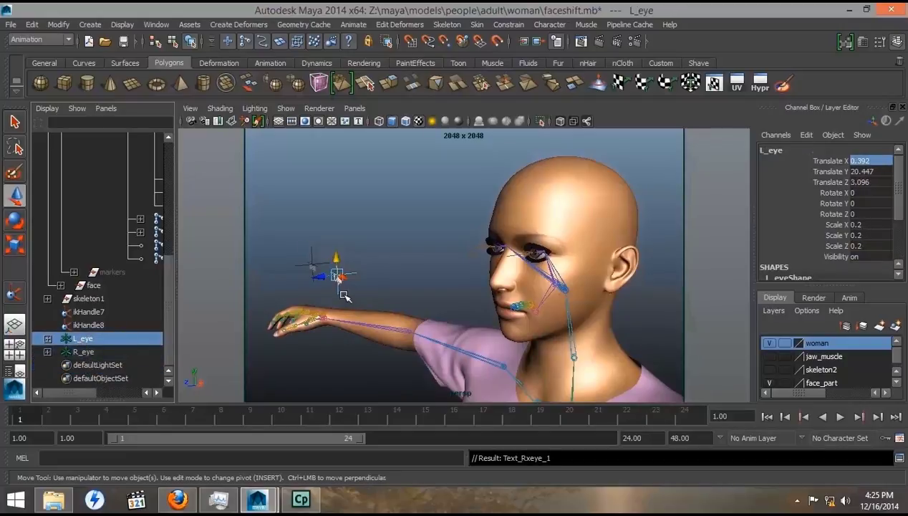
- Point-constrain ikHandle7 to the L_eye locator on all axes with Maintain offset turned off
{"action": "left_click", "coordinate": [85, 313]}
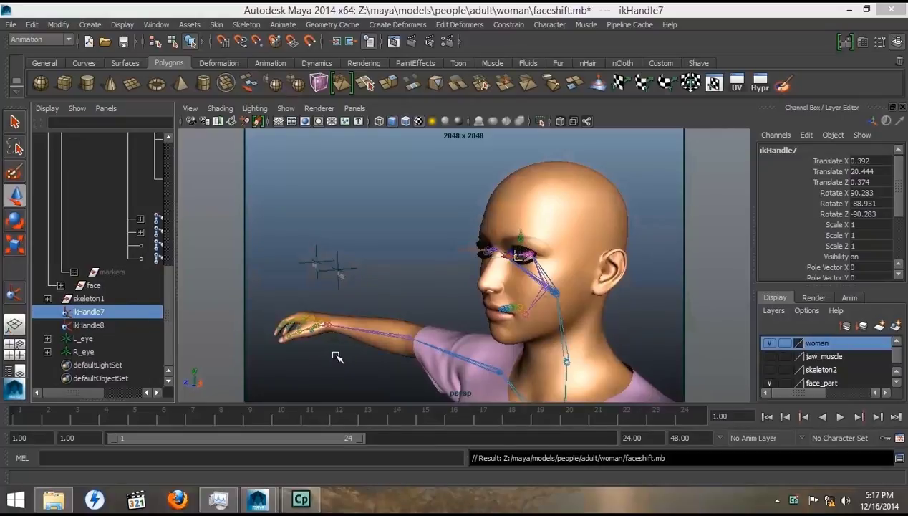
{"action": "left_click", "coordinate": [341, 263]}
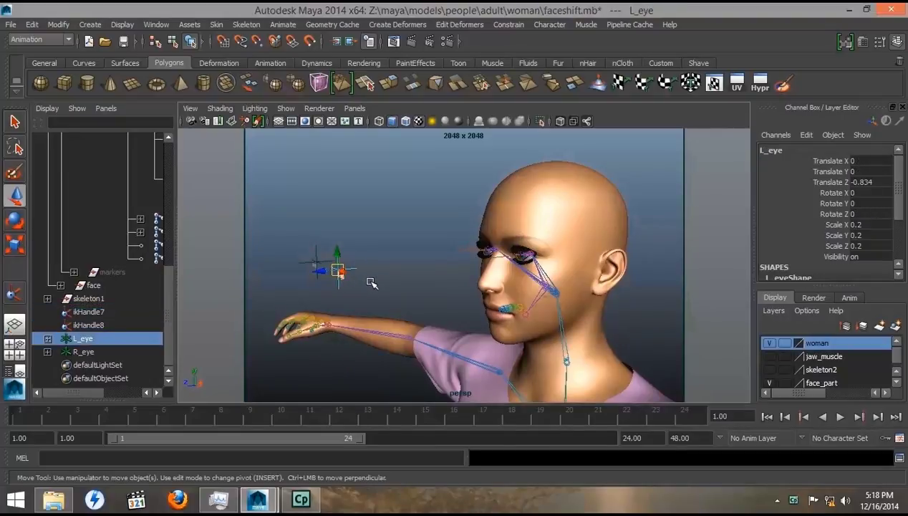
{"action": "left_click", "coordinate": [88, 313], "text": "ctrl"}
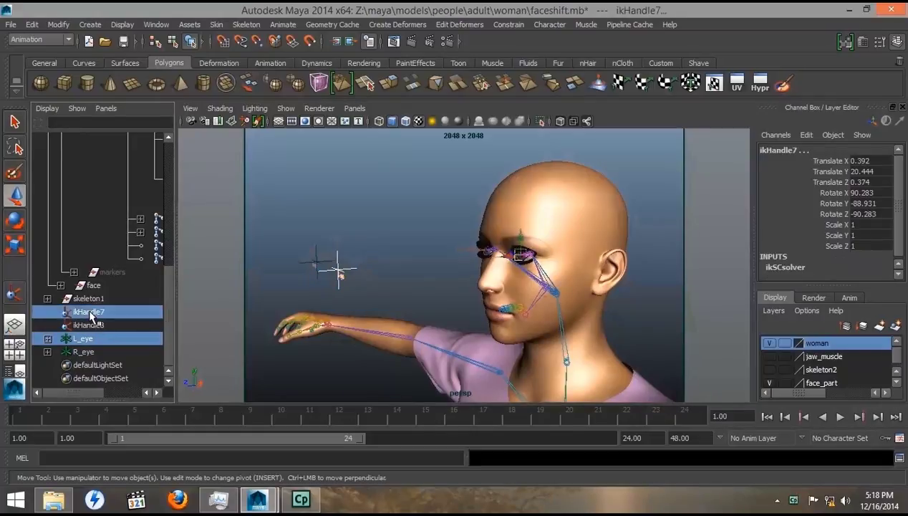
{"action": "left_click", "coordinate": [507, 25]}
{"action": "left_click", "coordinate": [599, 45]}
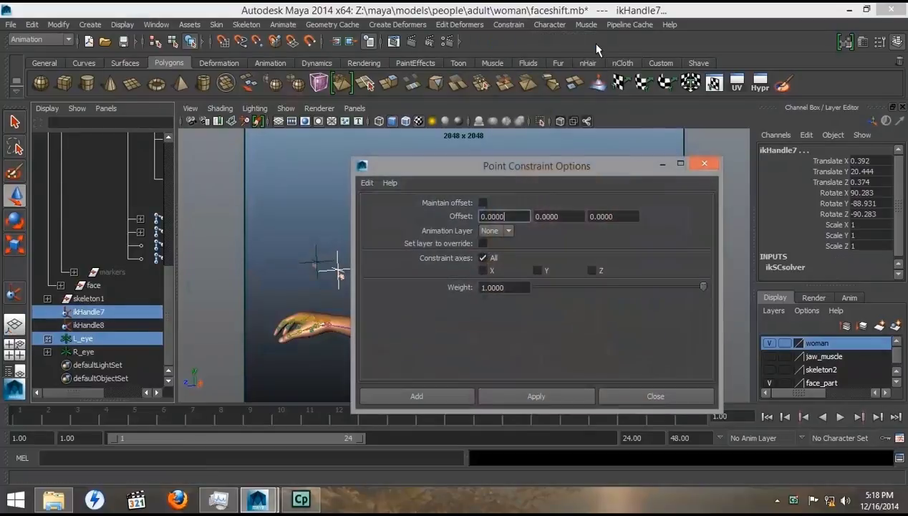
{"action": "left_click", "coordinate": [484, 203]}
{"action": "left_click", "coordinate": [483, 202]}
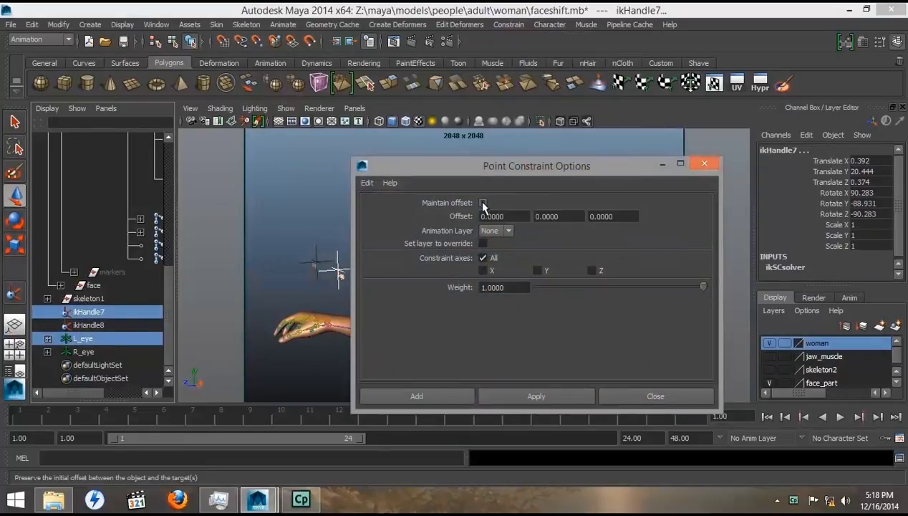
{"action": "left_click", "coordinate": [511, 398]}
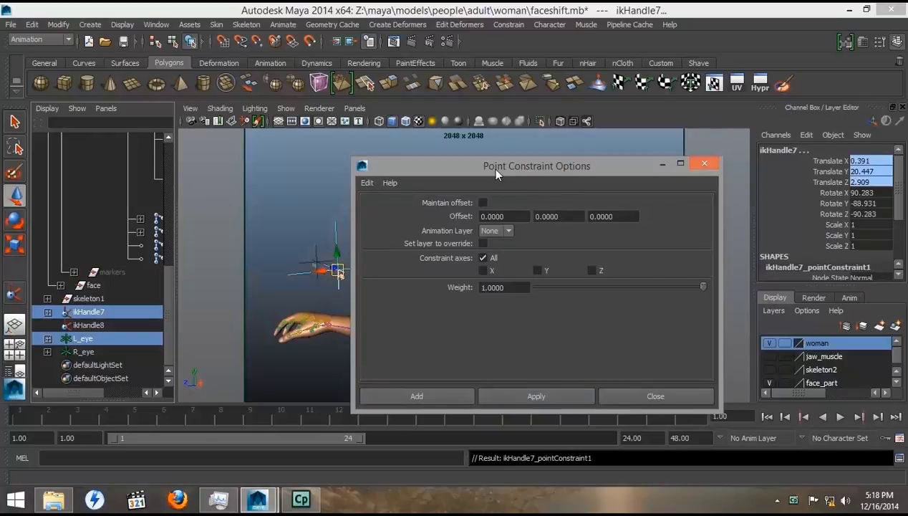
- Point-constrain ikHandle8 to the R_eye locator with the same options and hide IK handles in the viewport
{"action": "left_click_drag", "start_coordinate": [526, 173], "coordinate": [755, 174]}
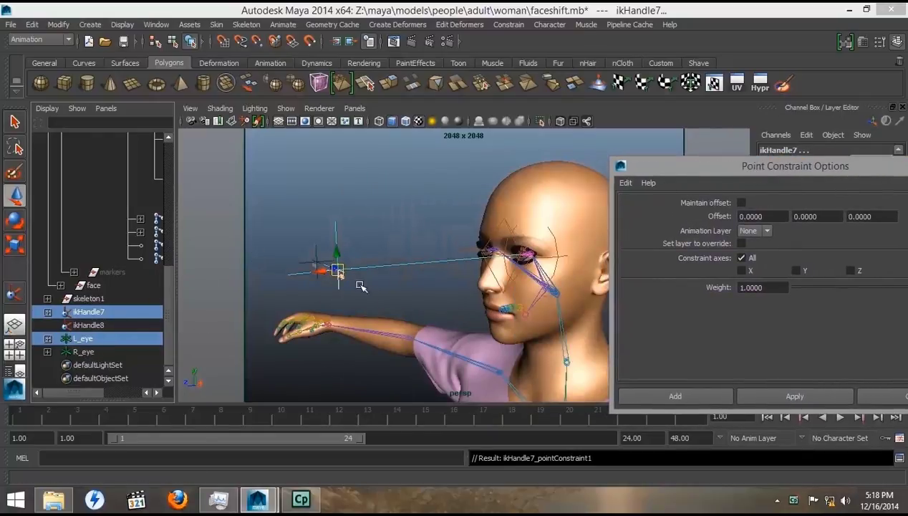
{"action": "left_click", "coordinate": [122, 350]}
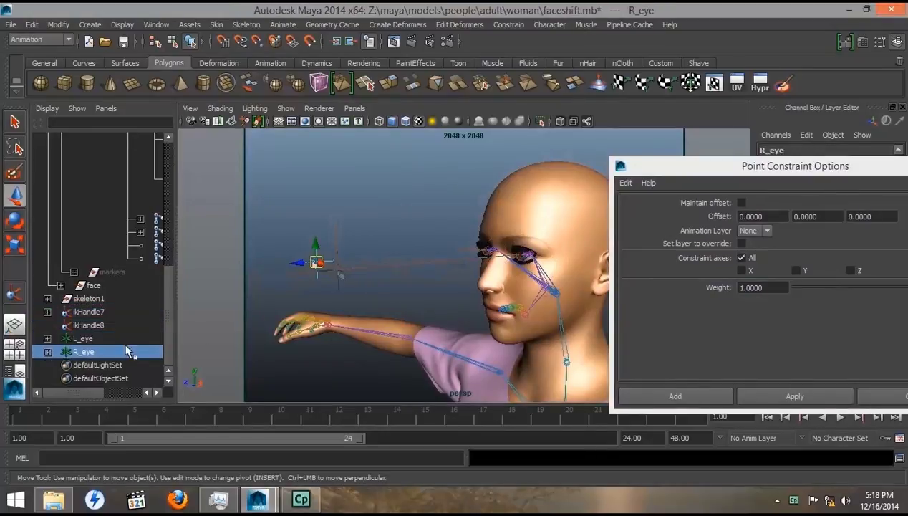
{"action": "left_click", "coordinate": [84, 325], "text": "ctrl"}
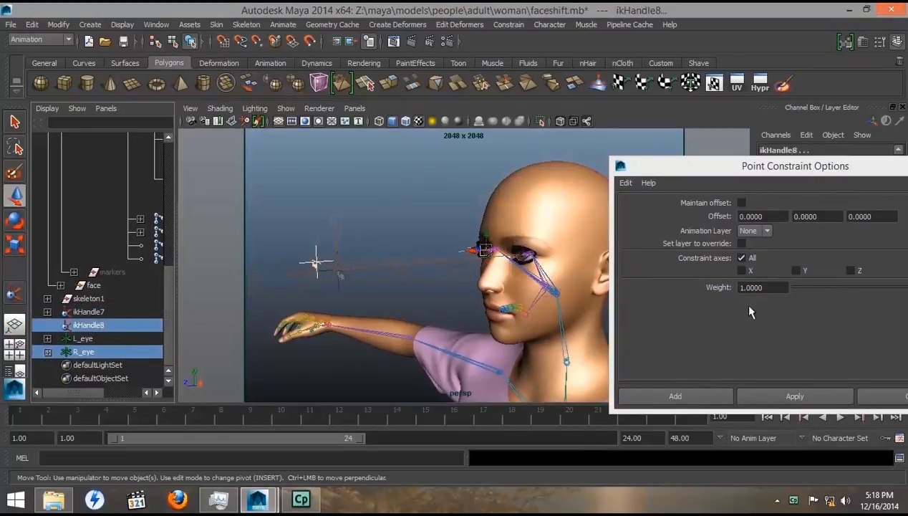
{"action": "left_click", "coordinate": [691, 396]}
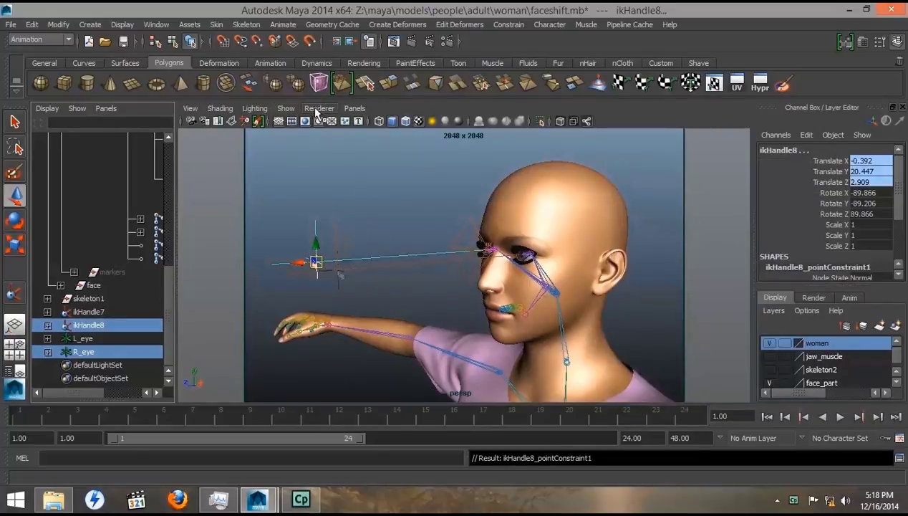
{"action": "left_click", "coordinate": [285, 109]}
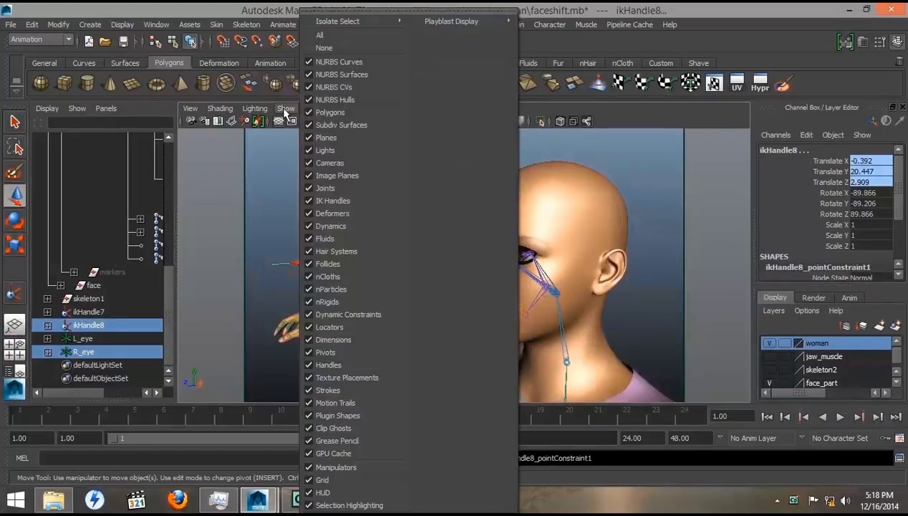
{"action": "left_click", "coordinate": [304, 199]}
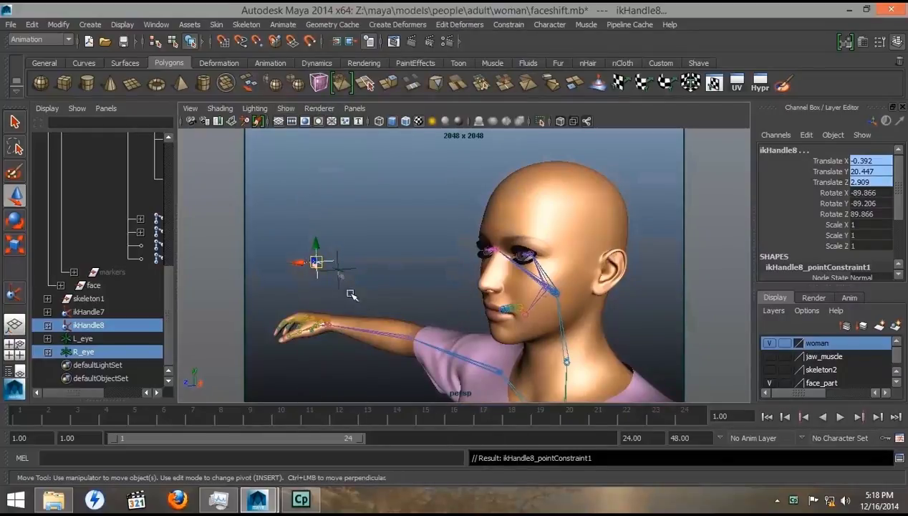
- Test the eye rig by moving both eye locators up and down, undo the movement and clear the selection
{"action": "left_click_drag", "start_coordinate": [351, 295], "coordinate": [314, 154]}
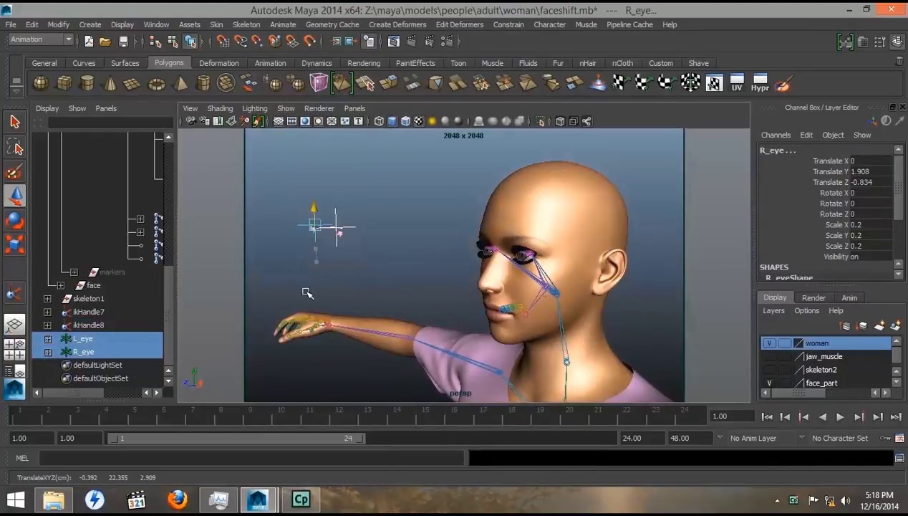
{"action": "left_click_drag", "start_coordinate": [307, 324], "coordinate": [306, 237]}
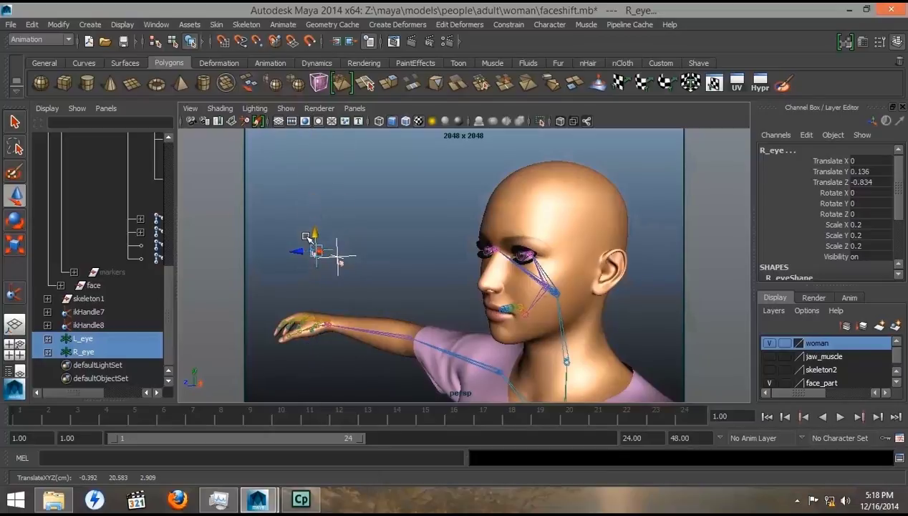
{"action": "key", "text": "ctrl+z"}
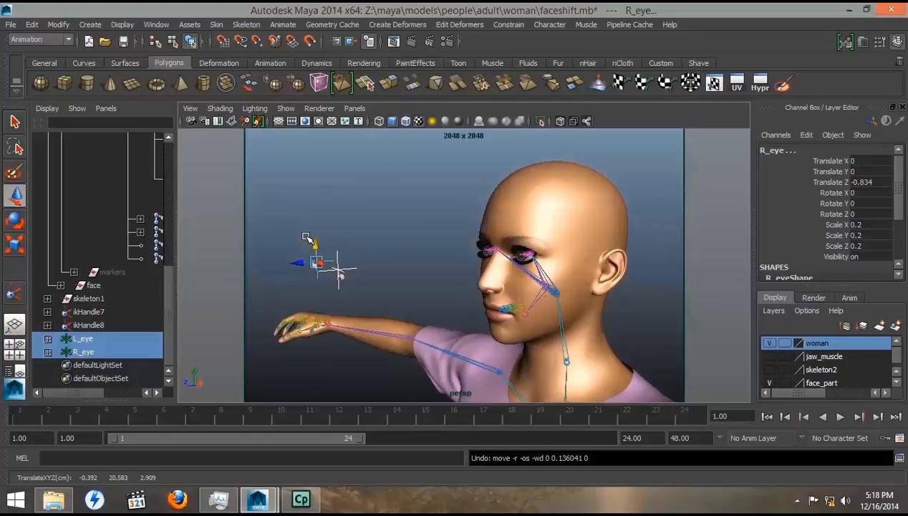
{"action": "left_click", "coordinate": [300, 231]}
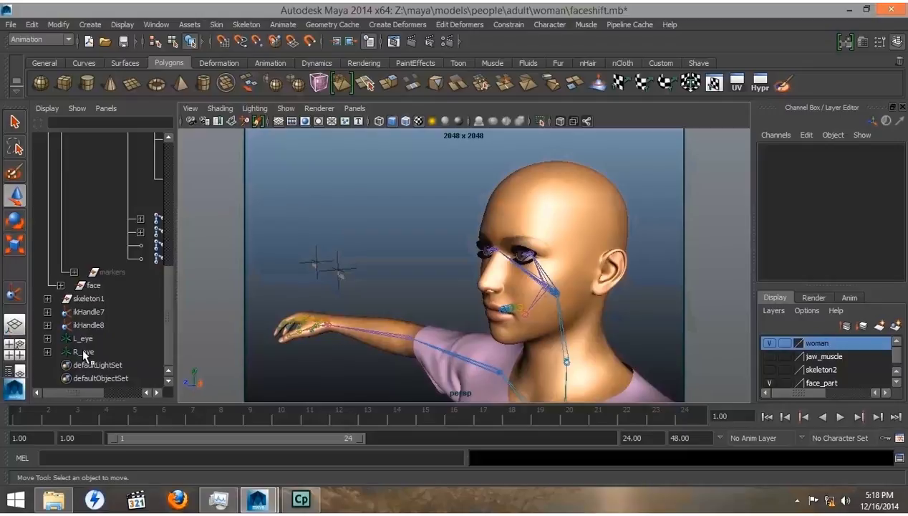
- Hide the woman layer, frame the left eyeball from the front and switch it to face selection
{"action": "left_click", "coordinate": [769, 342]}
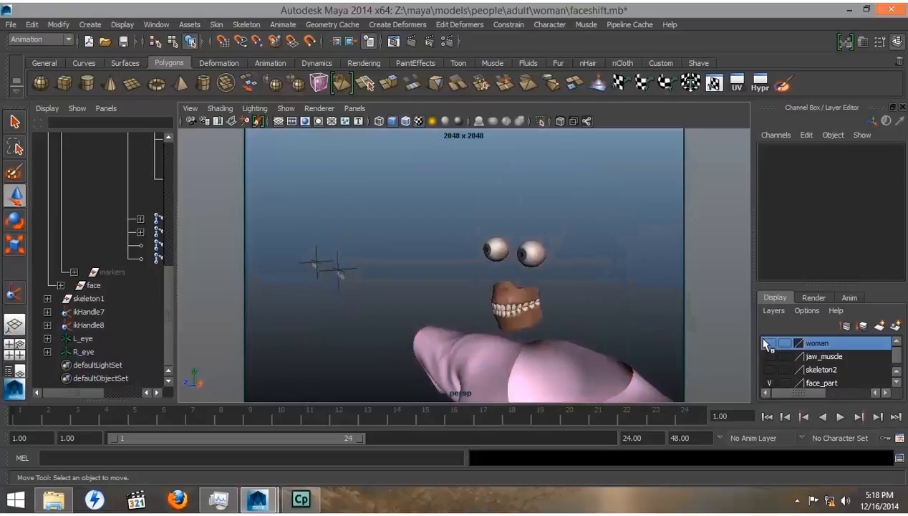
{"action": "left_click", "coordinate": [530, 254]}
{"action": "key", "text": "f"}
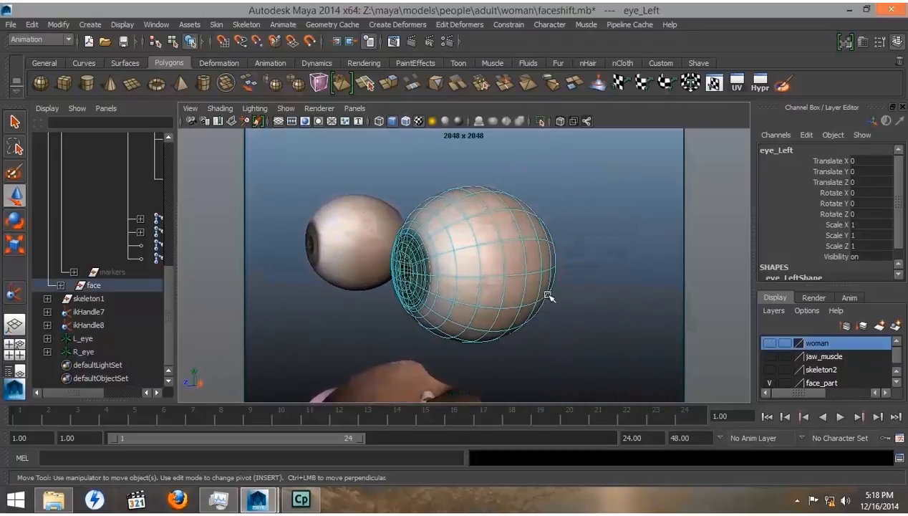
{"action": "left_click_drag", "start_coordinate": [548, 299], "coordinate": [358, 293], "text": "alt"}
{"action": "right_click_drag", "start_coordinate": [358, 294], "coordinate": [532, 339], "text": "alt"}
{"action": "right_click", "coordinate": [435, 240]}
{"action": "right_click_drag", "start_coordinate": [435, 241], "coordinate": [432, 227]}
- Select the central pupil faces of the left eyeball and grow the selection to the outer edge of the iris
{"action": "left_click", "coordinate": [452, 242]}
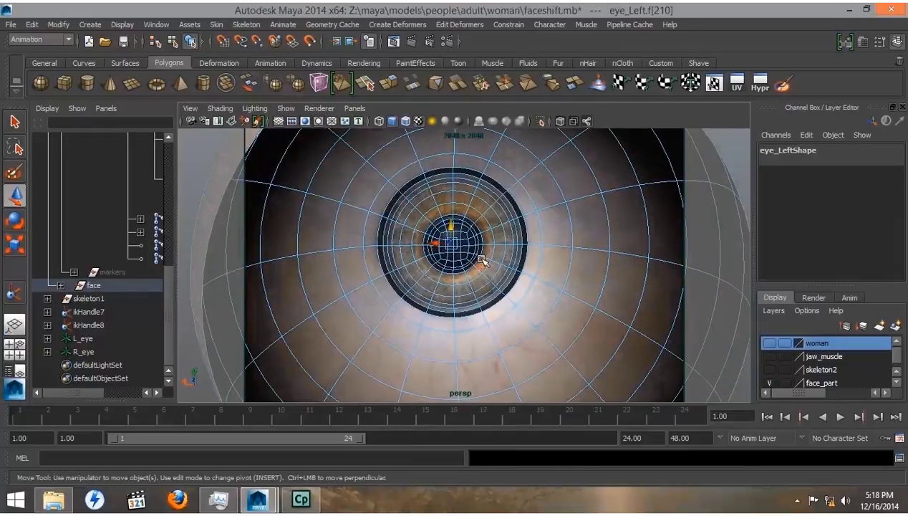
{"action": "right_click_drag", "start_coordinate": [484, 261], "coordinate": [434, 247], "text": "alt"}
{"action": "left_click", "coordinate": [444, 212], "text": "shift"}
{"action": "left_click", "coordinate": [441, 192], "text": "shift"}
{"action": "left_click", "coordinate": [421, 212], "text": "shift"}
{"action": "key", "text": "shift+period"}
{"action": "key", "text": "shift+period"}
{"action": "key", "text": "shift+period"}
{"action": "key", "text": "shift+period"}
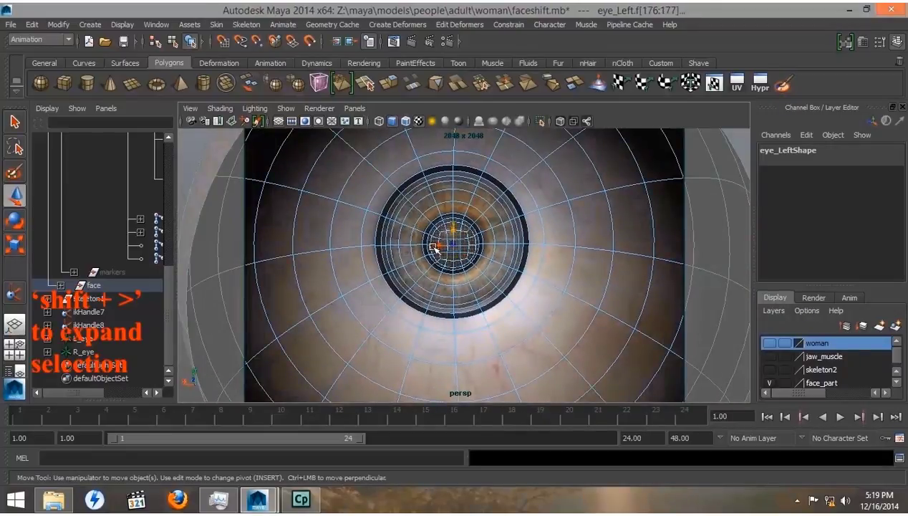
{"action": "key", "text": "shift+period"}
{"action": "key", "text": "shift+period"}
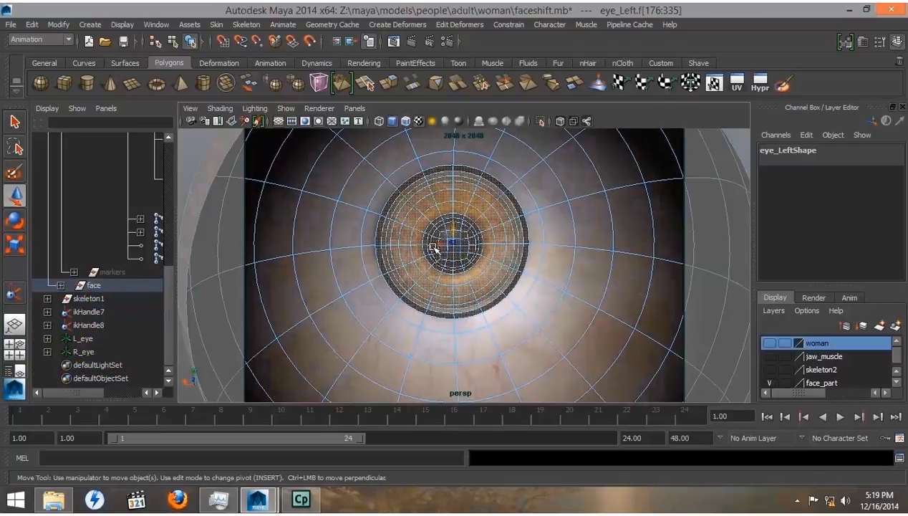
- Separate the left eyeball mesh into individual objects for the eyeball shell and the iris and pupil piece
{"action": "right_click_drag", "start_coordinate": [523, 282], "coordinate": [484, 287], "text": "alt"}
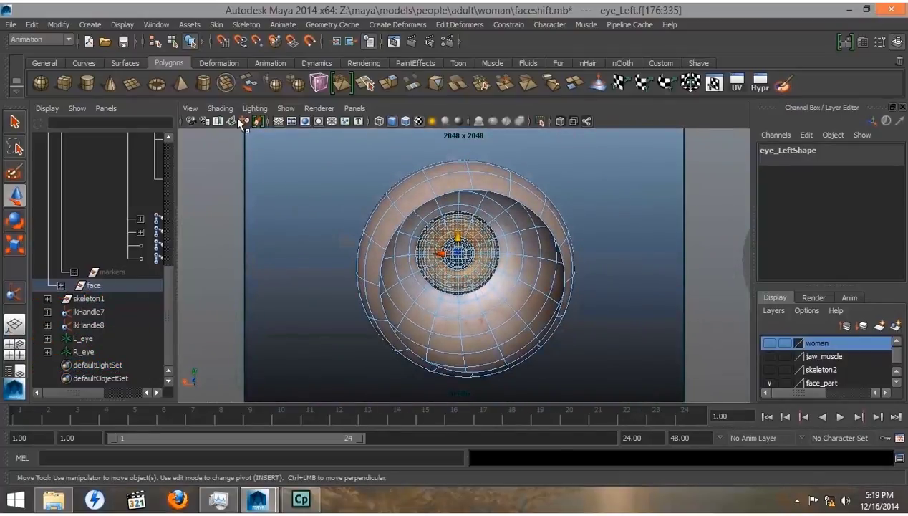
{"action": "left_click", "coordinate": [71, 40]}
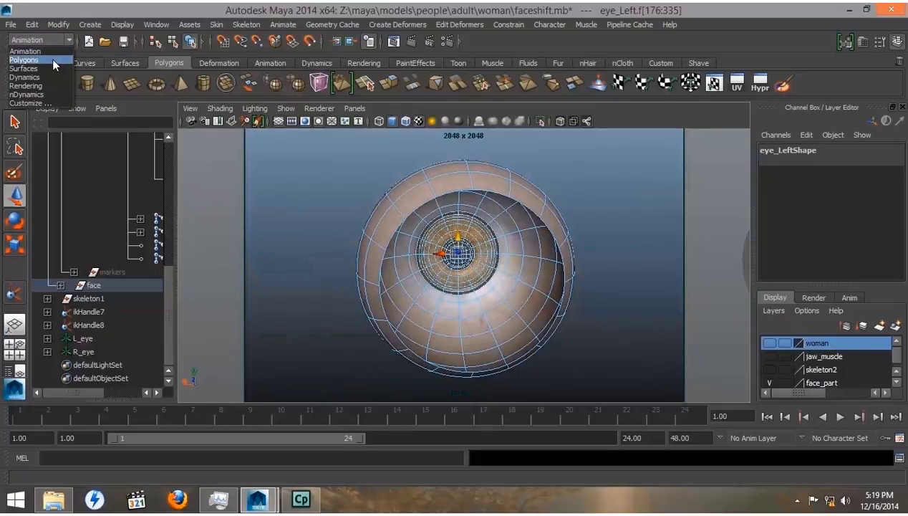
{"action": "left_click", "coordinate": [51, 58]}
{"action": "left_click", "coordinate": [251, 26]}
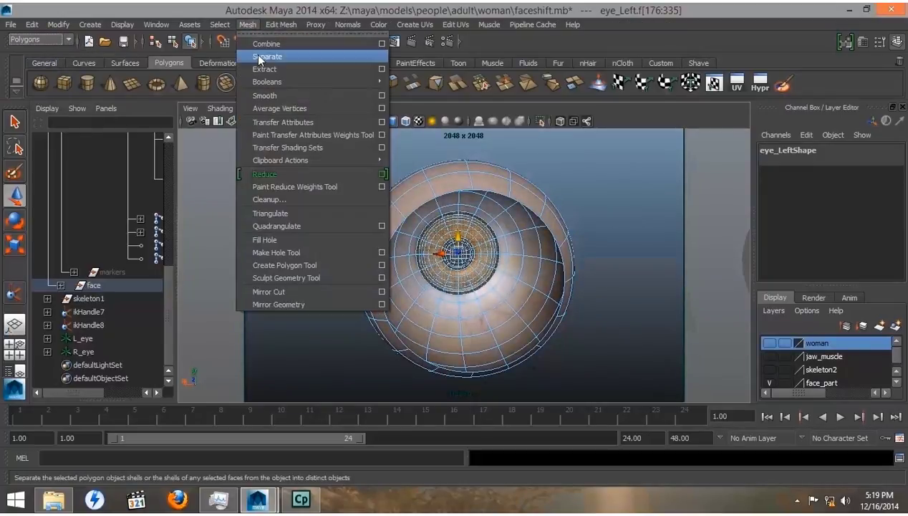
{"action": "left_click", "coordinate": [257, 55]}
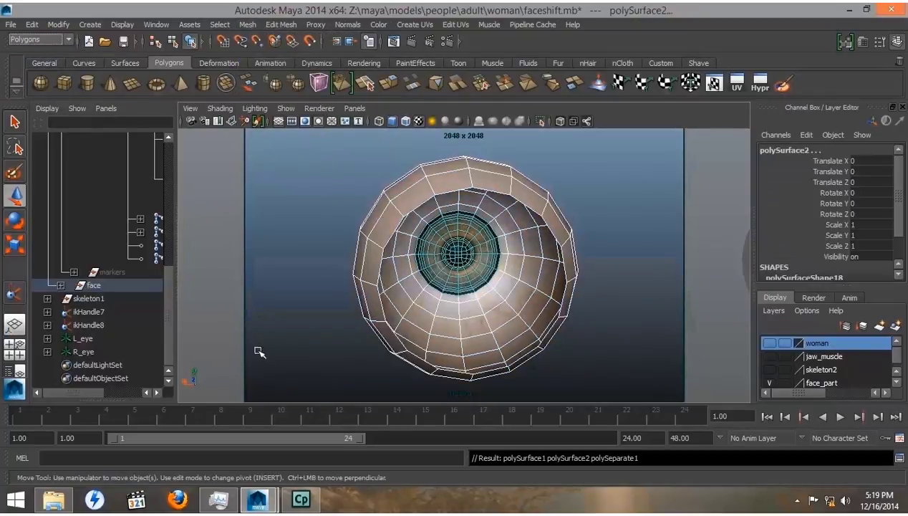
- Rename the separated eyeball shell in the eye_Left group to L_eye and the iris piece to pupil
{"action": "left_click", "coordinate": [60, 285]}
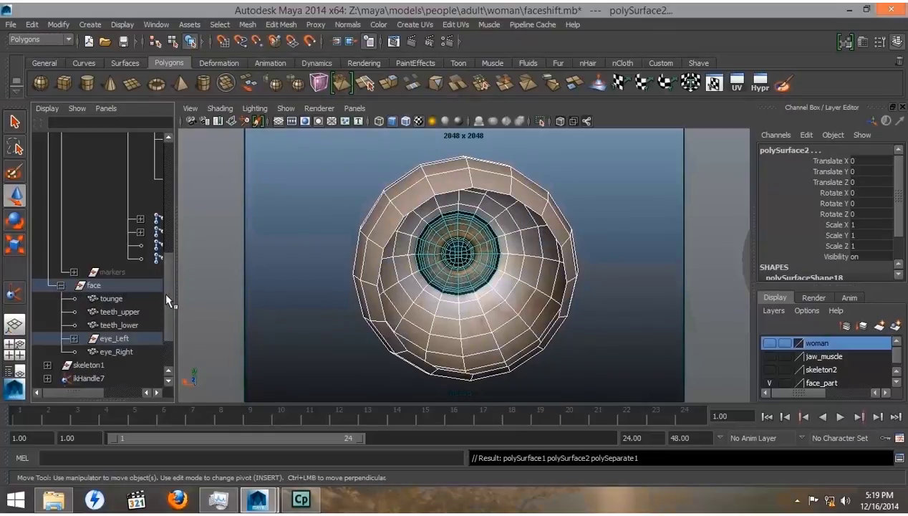
{"action": "scroll", "coordinate": [165, 293], "scroll_direction": "down", "scroll_amount": 2}
{"action": "left_click", "coordinate": [73, 285]}
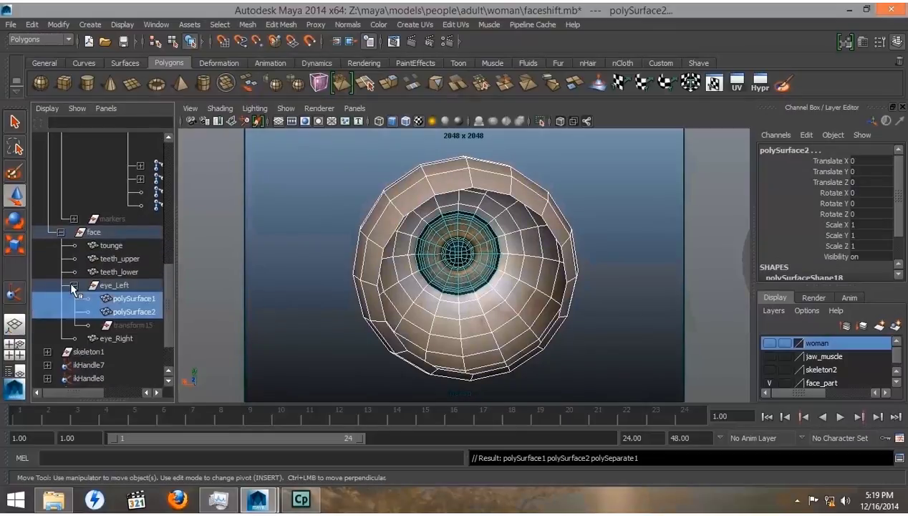
{"action": "left_click", "coordinate": [126, 298]}
{"action": "double_click", "coordinate": [126, 300]}
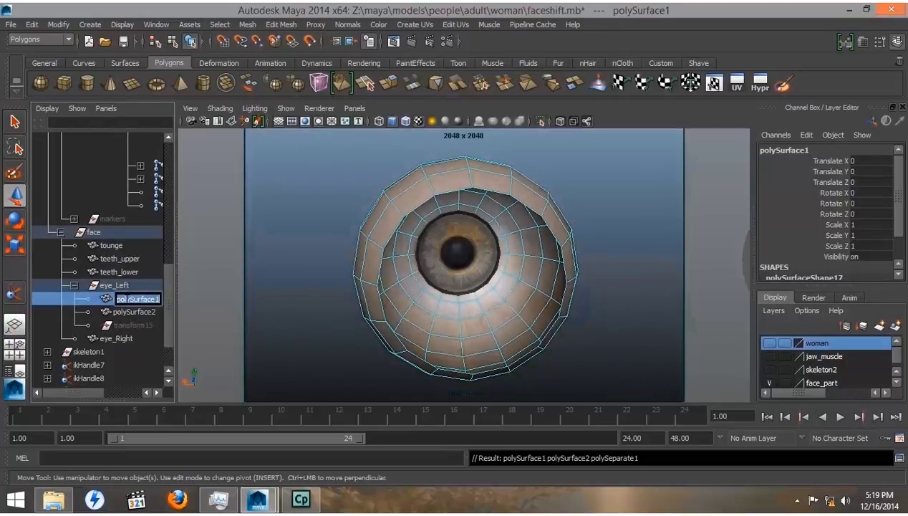
{"action": "type", "text": "L_eye"}
{"action": "key", "text": "Return"}
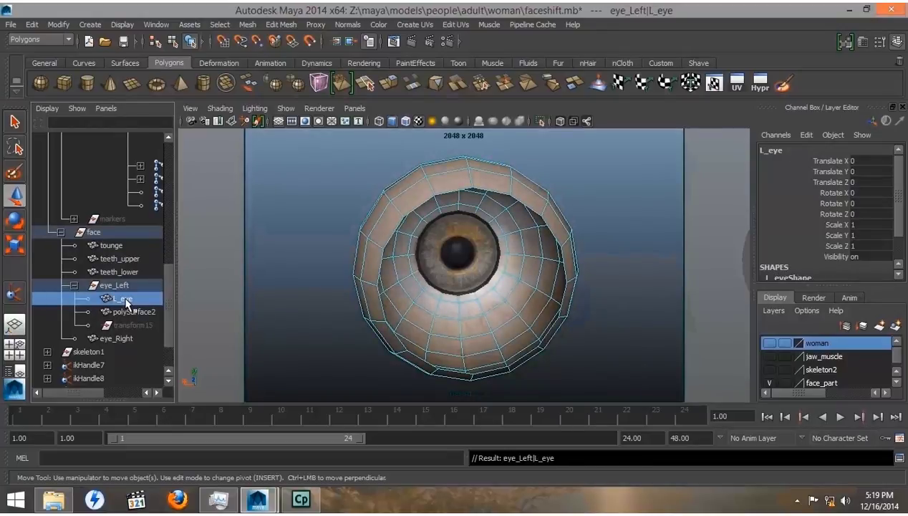
{"action": "double_click", "coordinate": [133, 312]}
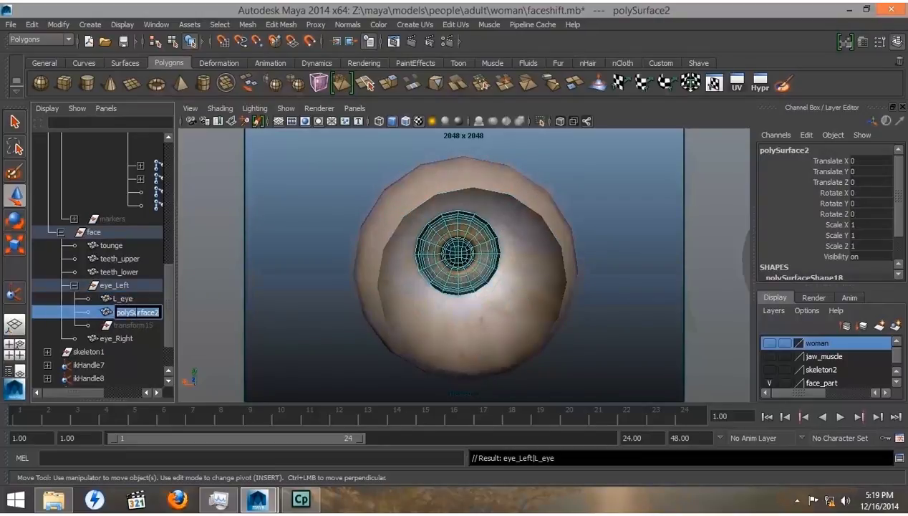
{"action": "type", "text": "pupil"}
{"action": "key", "text": "Return"}
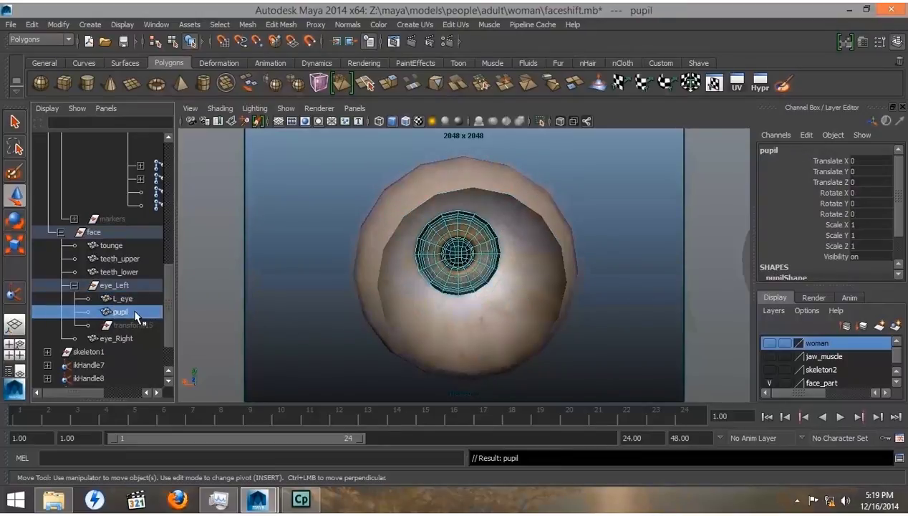
- Delete the construction history of the L_eye and pupil meshes
{"action": "left_click", "coordinate": [118, 298], "text": "ctrl"}
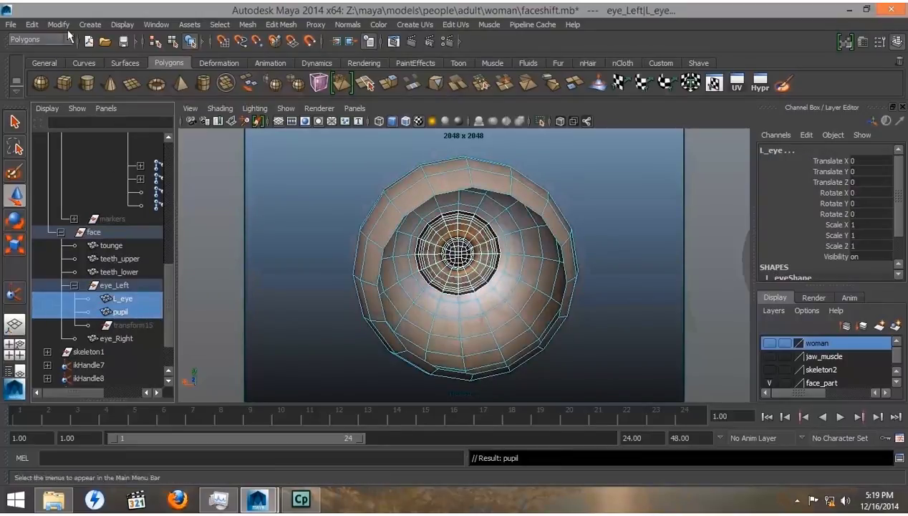
{"action": "left_click", "coordinate": [34, 24]}
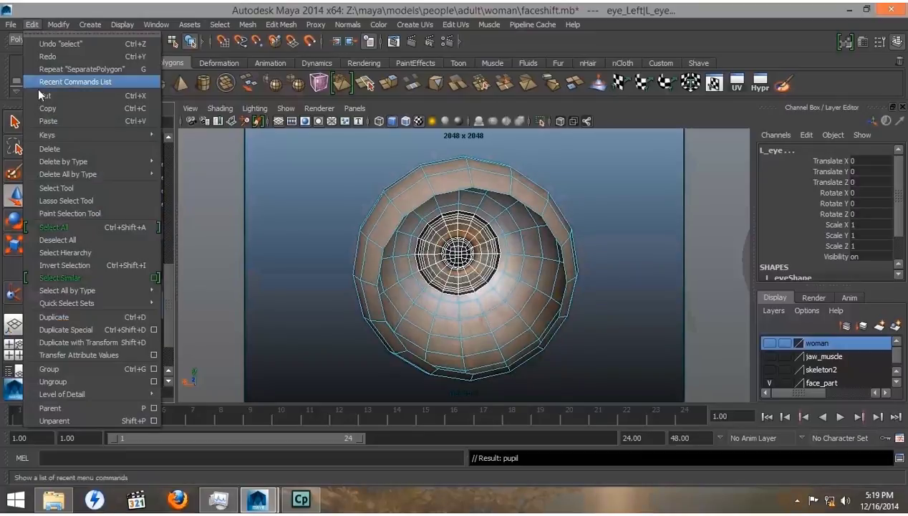
{"action": "mouse_move", "coordinate": [66, 160]}
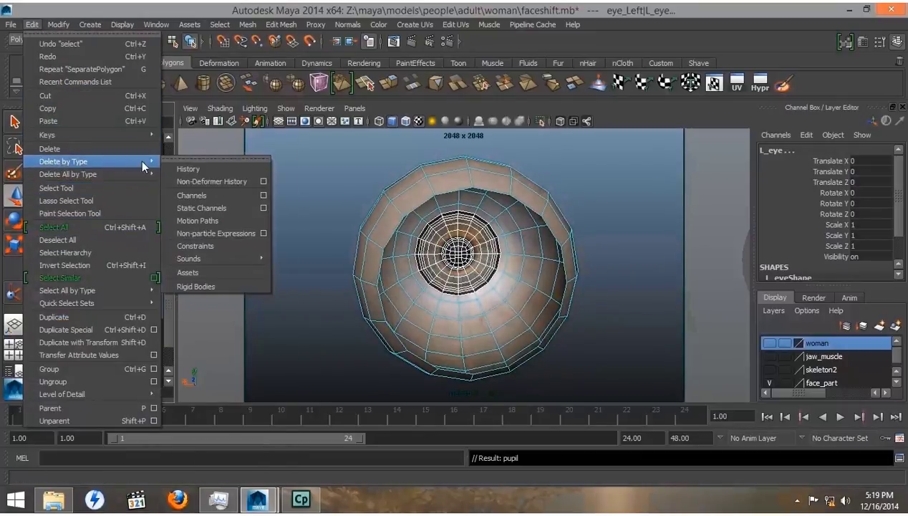
{"action": "left_click", "coordinate": [183, 169]}
- Parent pupil under L_eye, move L_eye directly into the face group and delete the empty eye_Left group
{"action": "left_click", "coordinate": [122, 312]}
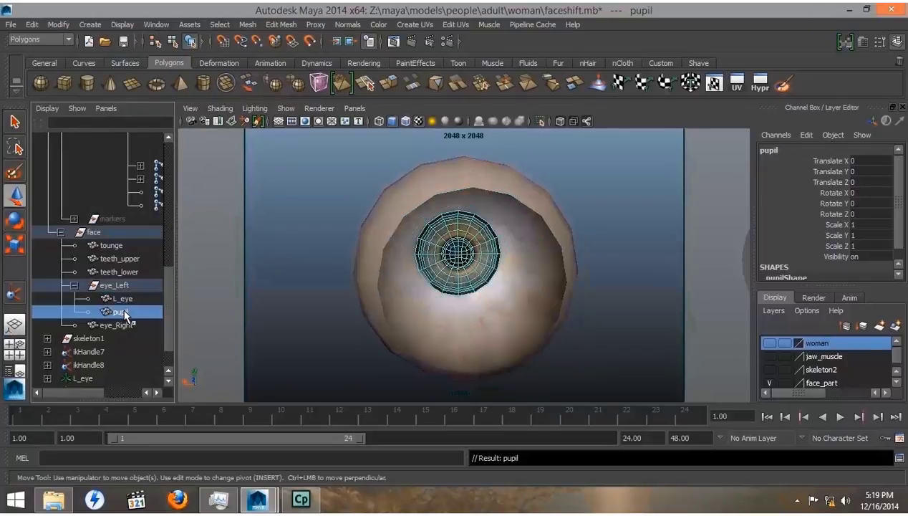
{"action": "middle_click_drag", "start_coordinate": [123, 315], "coordinate": [100, 234]}
{"action": "left_click", "coordinate": [118, 299]}
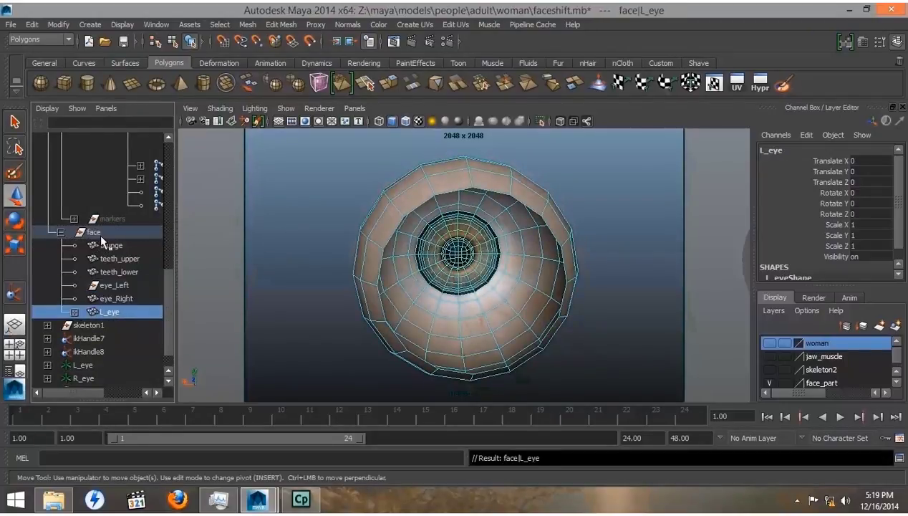
{"action": "left_click", "coordinate": [111, 284]}
{"action": "key", "text": "Delete"}
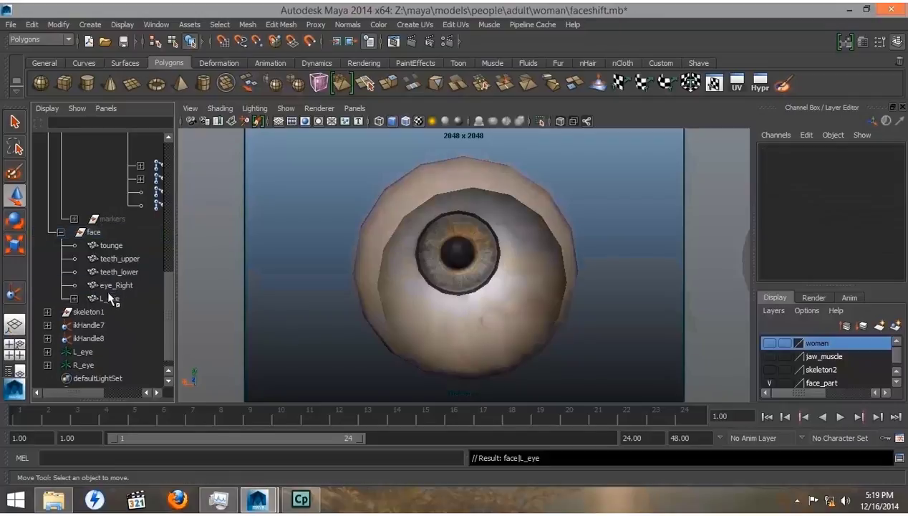
- Separate the eye_Right mesh into its eyeball shell and its iris and pupil piece
{"action": "left_click", "coordinate": [109, 282]}
{"action": "left_click_drag", "start_coordinate": [487, 294], "coordinate": [487, 298], "text": "alt"}
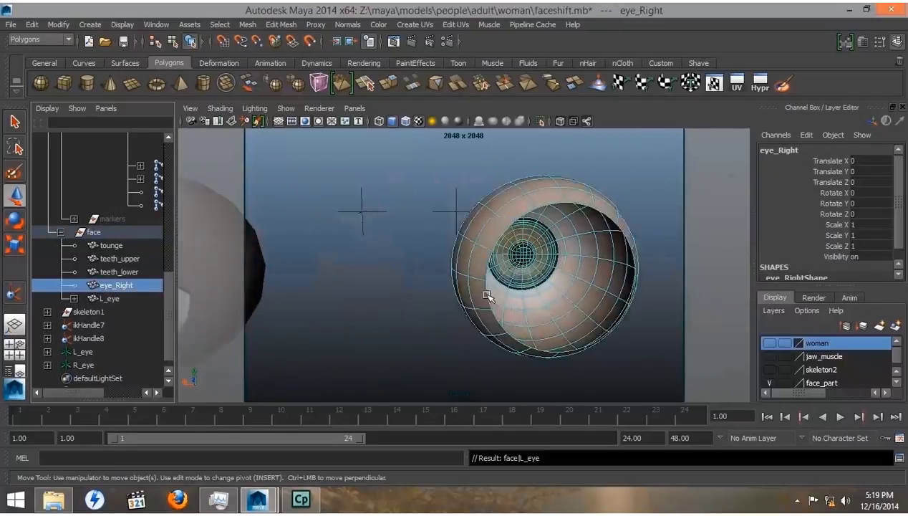
{"action": "left_click", "coordinate": [462, 257]}
{"action": "left_click", "coordinate": [248, 24]}
- Rename the separated iris piece in the eye_Right group to pupil and the eyeball shell to R_eye
{"action": "left_click", "coordinate": [74, 285]}
{"action": "double_click", "coordinate": [127, 299]}
{"action": "type", "text": "pupil"}
{"action": "key", "text": "Return"}
{"action": "double_click", "coordinate": [129, 311]}
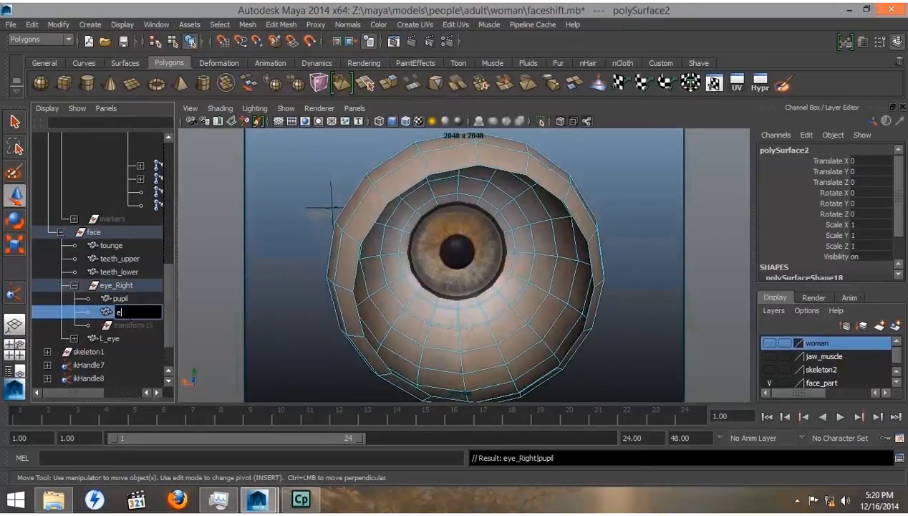
{"action": "type", "text": "R_eye"}
{"action": "key", "text": "Return"}
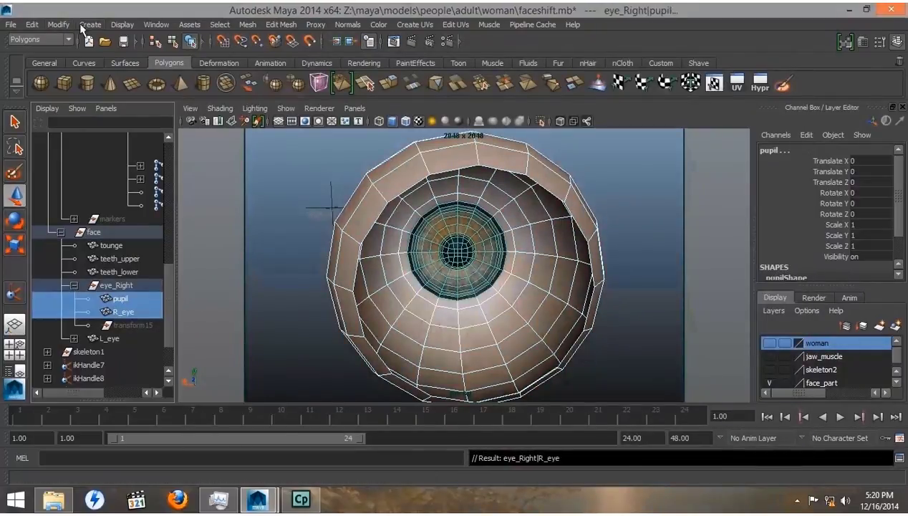
- Nest the right pupil under R_eye, move R_eye into the face group and delete the empty eye_Right group
{"action": "middle_click_drag", "start_coordinate": [115, 311], "coordinate": [93, 232]}
{"action": "left_click", "coordinate": [116, 284]}
{"action": "key", "text": "Delete"}
- Duplicate the pupil meshes under L_eye and R_eye and center the pivots of the two duplicates
{"action": "left_click", "coordinate": [73, 285]}
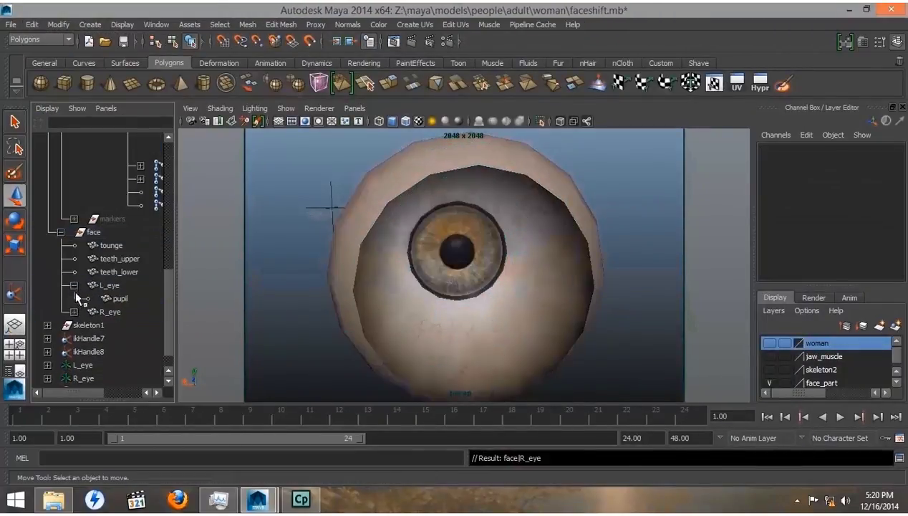
{"action": "left_click", "coordinate": [74, 312]}
{"action": "left_click", "coordinate": [121, 298]}
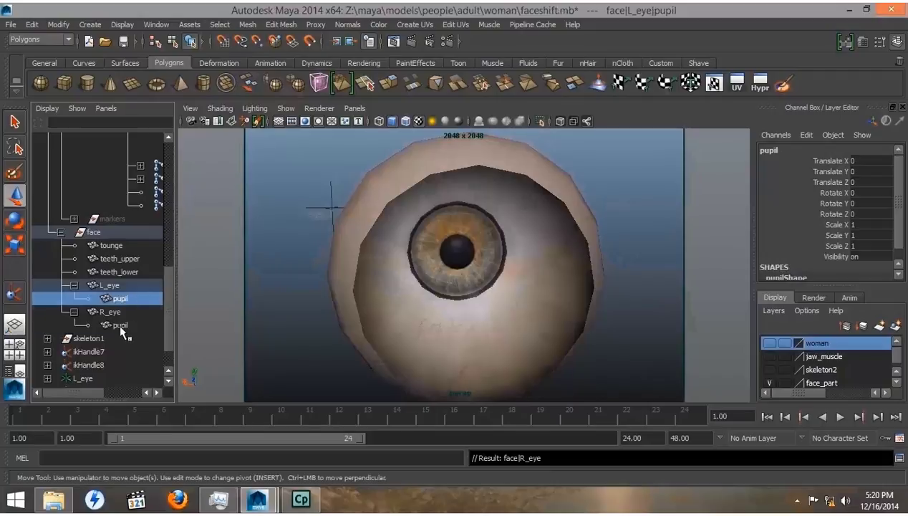
{"action": "left_click", "coordinate": [120, 325], "text": "ctrl"}
{"action": "key", "text": "ctrl+d"}
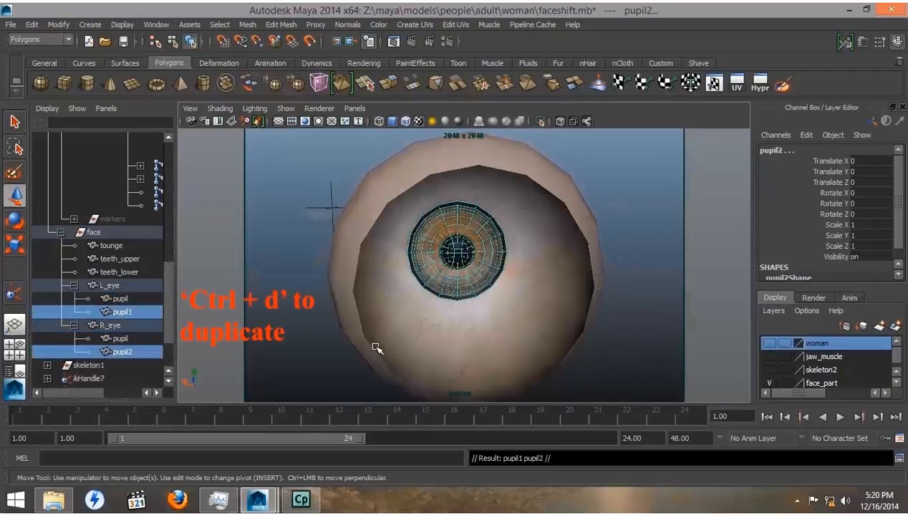
{"action": "left_click", "coordinate": [66, 26]}
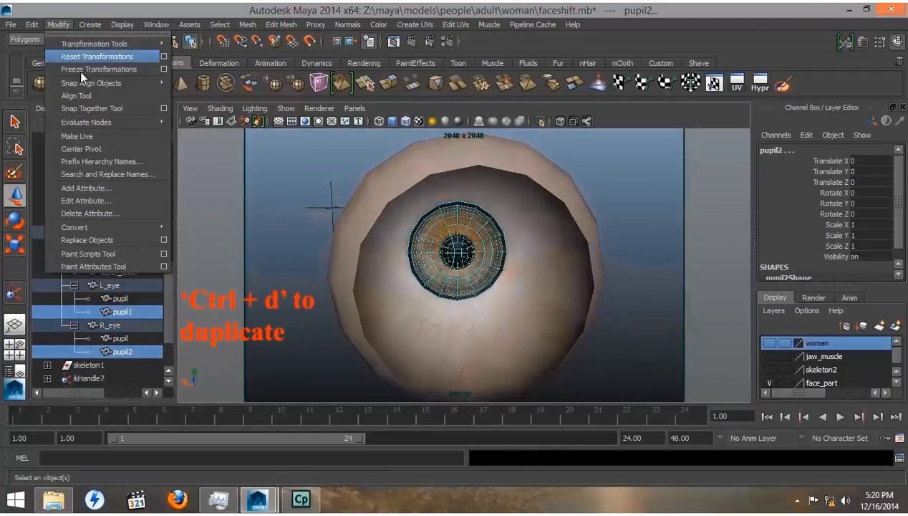
{"action": "left_click", "coordinate": [78, 149]}
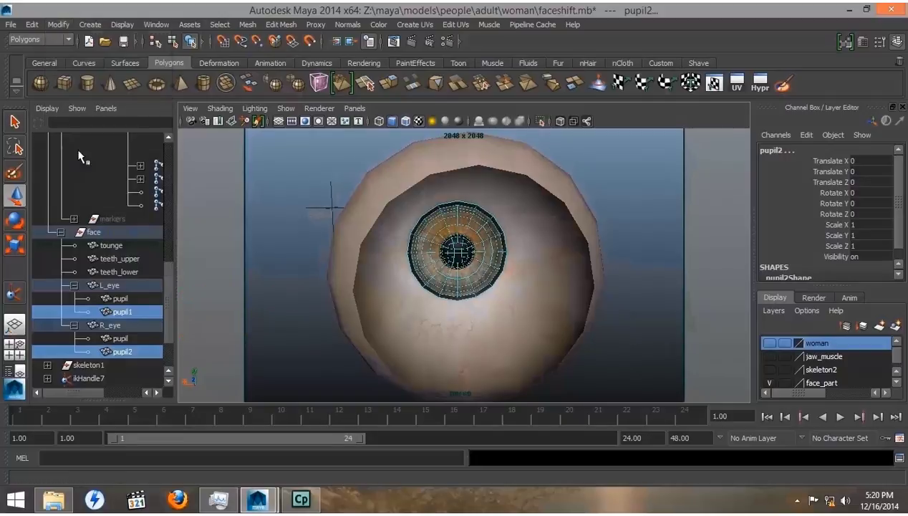
- Move the duplicate pupils beside the eyeballs to about -0.286 in X and place a second duplicate pair at about -0.481
{"action": "key", "text": "w"}
{"action": "right_click_drag", "start_coordinate": [515, 284], "coordinate": [379, 283], "text": "alt"}
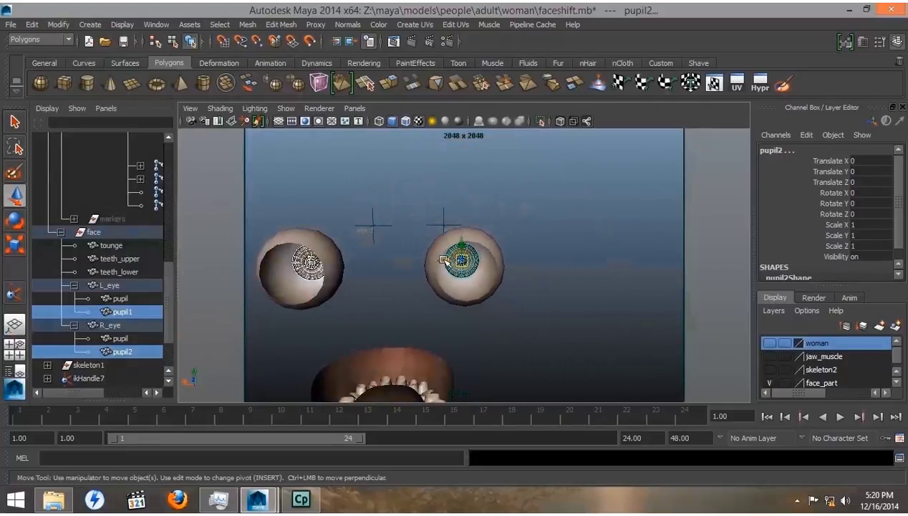
{"action": "left_click_drag", "start_coordinate": [445, 261], "coordinate": [521, 275]}
{"action": "key", "text": "ctrl+d"}
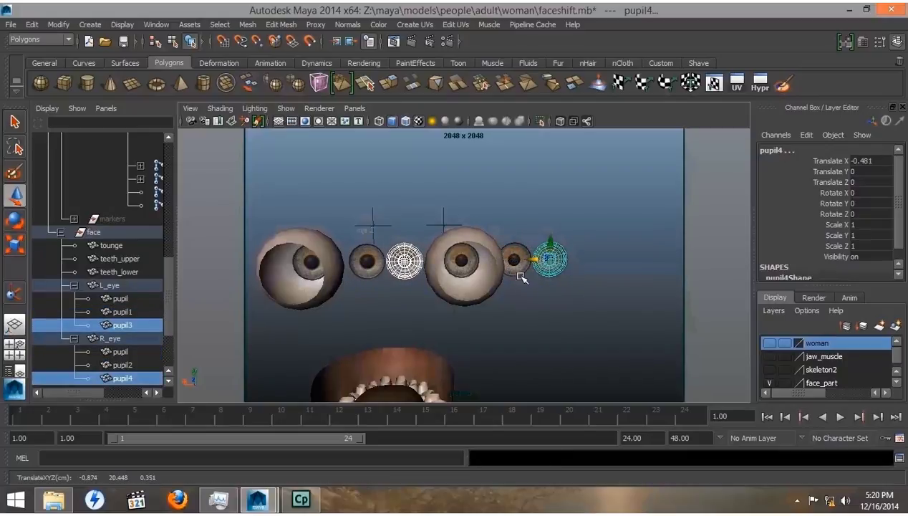
- Center the pivots of the original left and right pupil meshes
{"action": "left_click", "coordinate": [450, 270]}
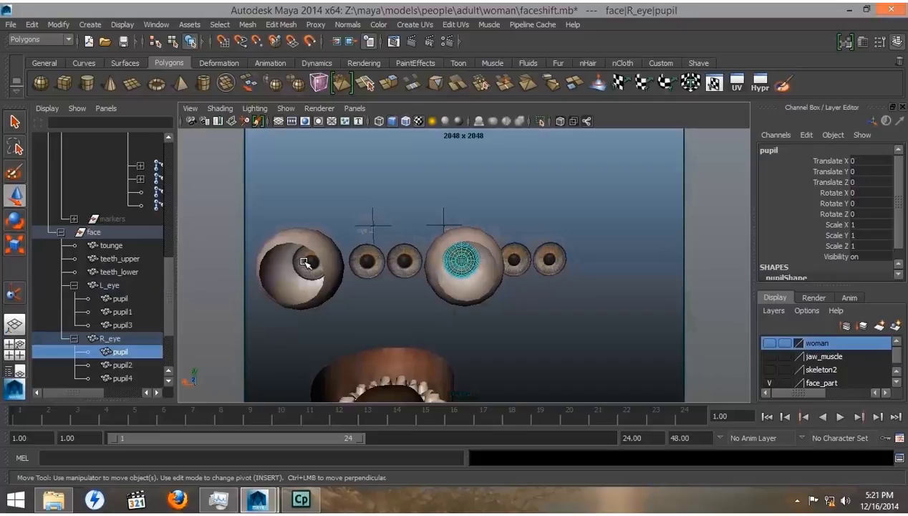
{"action": "left_click", "coordinate": [306, 262], "text": "shift"}
{"action": "left_click", "coordinate": [58, 24]}
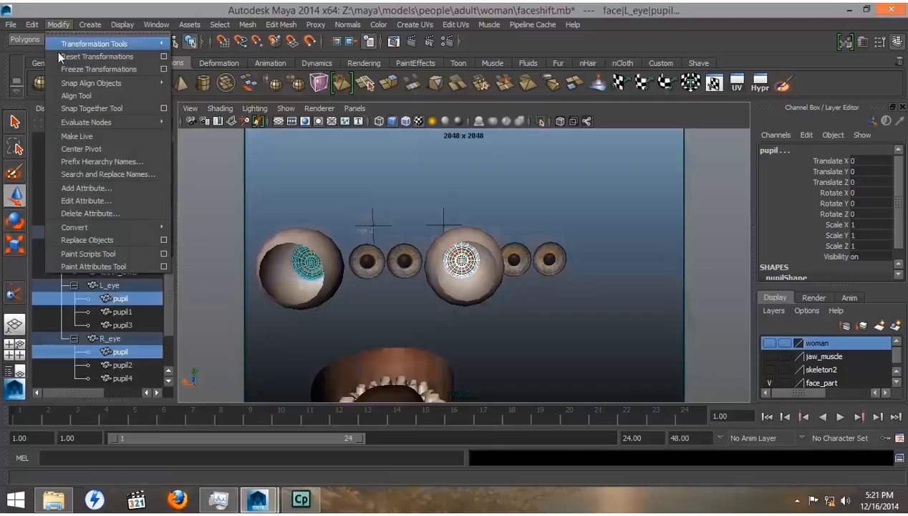
{"action": "left_click", "coordinate": [80, 148]}
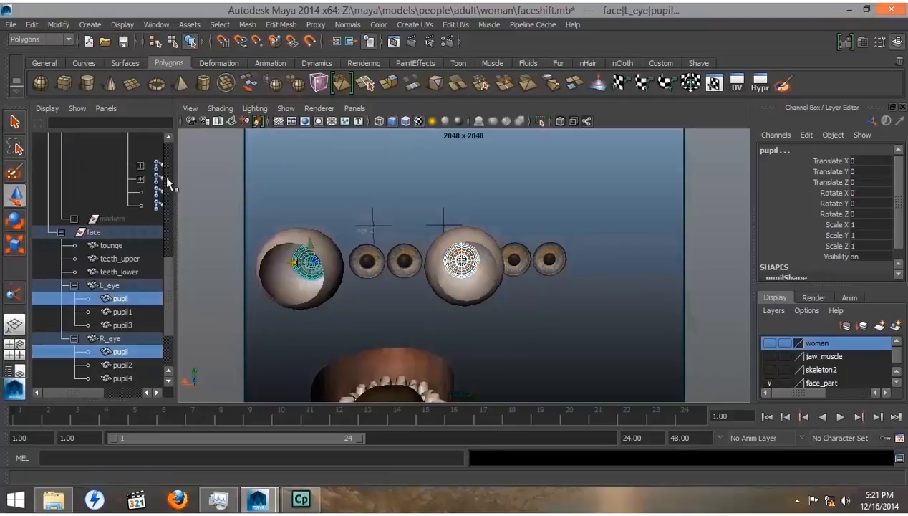
- Move the two right-eye pupil duplicates across onto the left-eye duplicates, with pupil4 at about 0.305 in X
{"action": "left_click", "coordinate": [370, 267]}
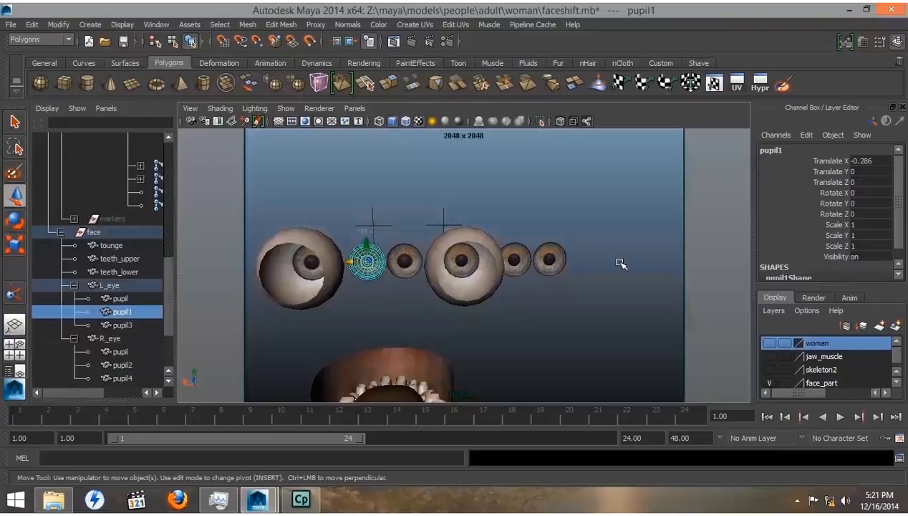
{"action": "left_click_drag", "start_coordinate": [541, 283], "coordinate": [521, 244]}
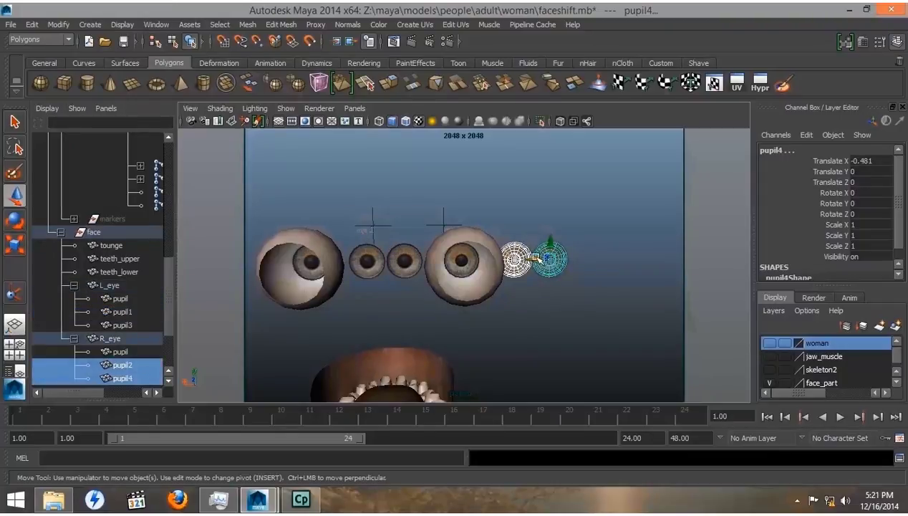
{"action": "middle_click_drag", "start_coordinate": [520, 244], "coordinate": [391, 262]}
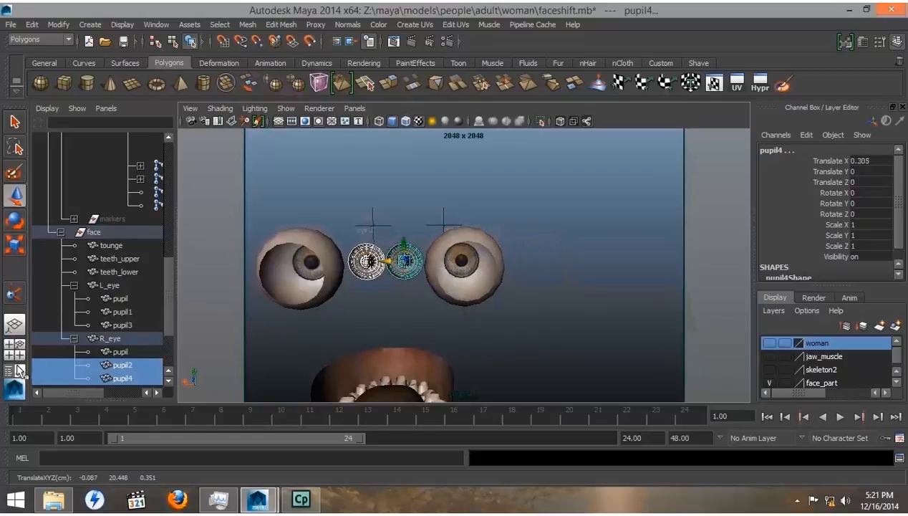
- Fine-tune the alignment of the right-eye duplicates over the left-eye ones in the front view, bringing pupil4 to 0.303 in X
{"action": "left_click", "coordinate": [15, 351]}
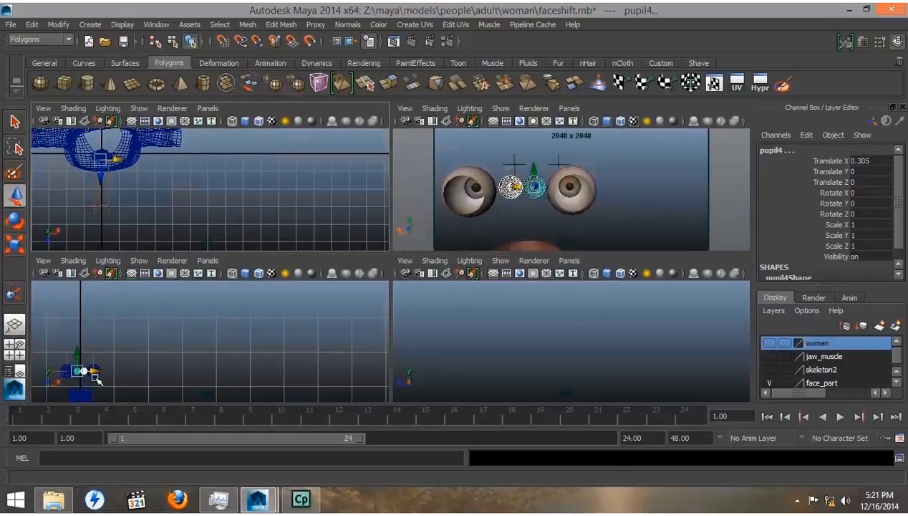
{"action": "key", "text": "f"}
{"action": "scroll", "coordinate": [141, 369], "scroll_direction": "up", "scroll_amount": 3}
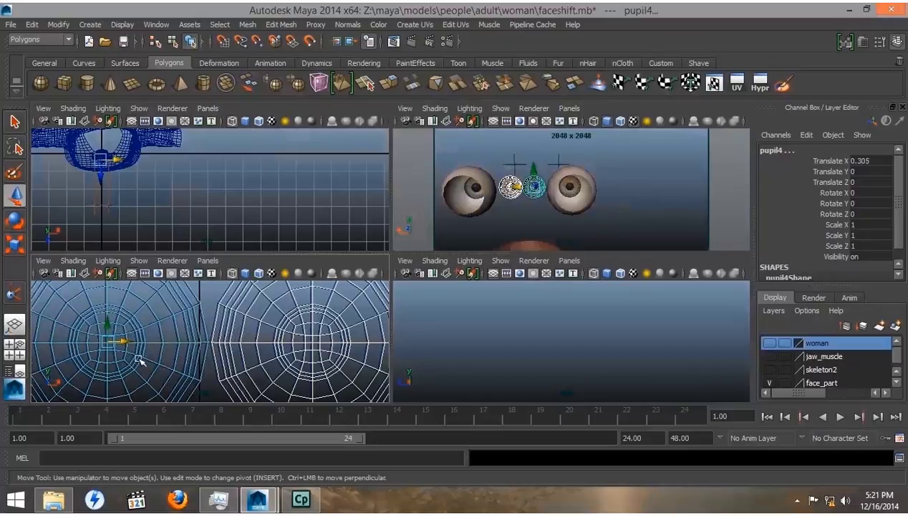
{"action": "scroll", "coordinate": [219, 366], "scroll_direction": "up", "scroll_amount": 4}
{"action": "left_click_drag", "start_coordinate": [89, 342], "coordinate": [85, 342]}
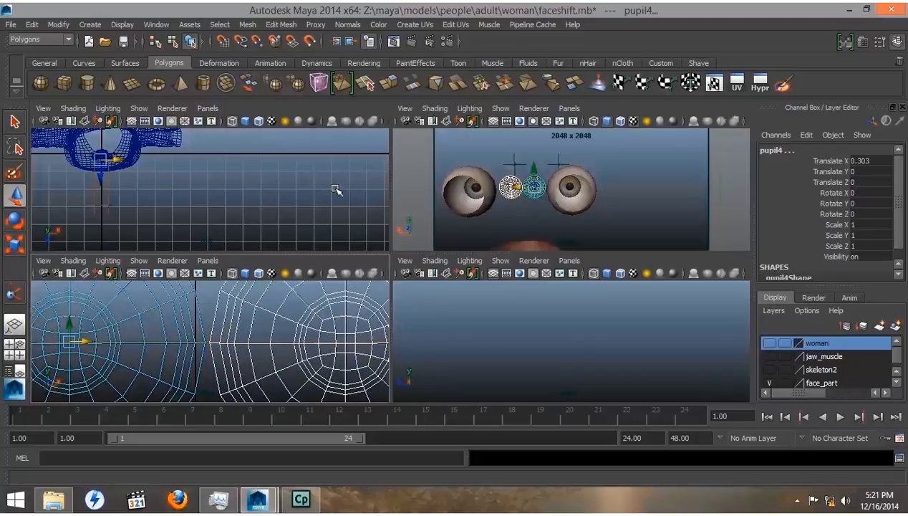
- Select the pupil2 duplicate of the right eye in the perspective view and put it into vertex editing
{"action": "key", "text": "f"}
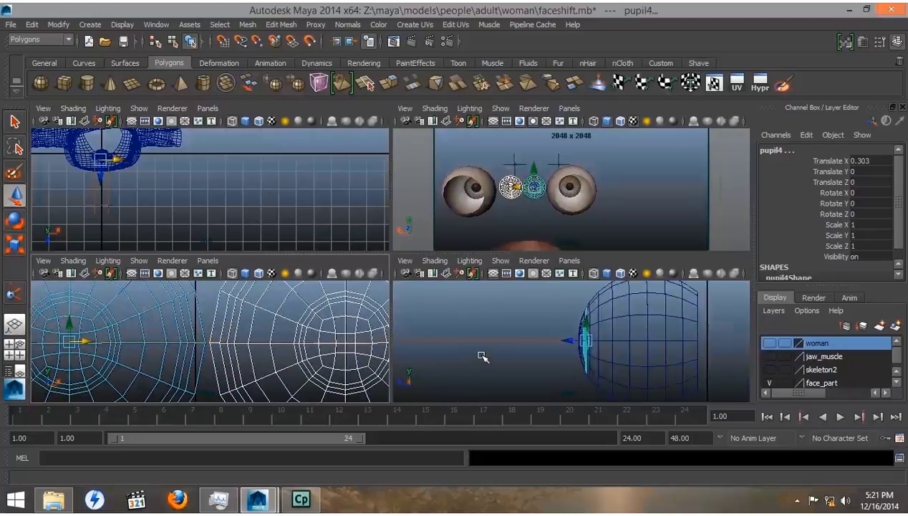
{"action": "key", "text": "f"}
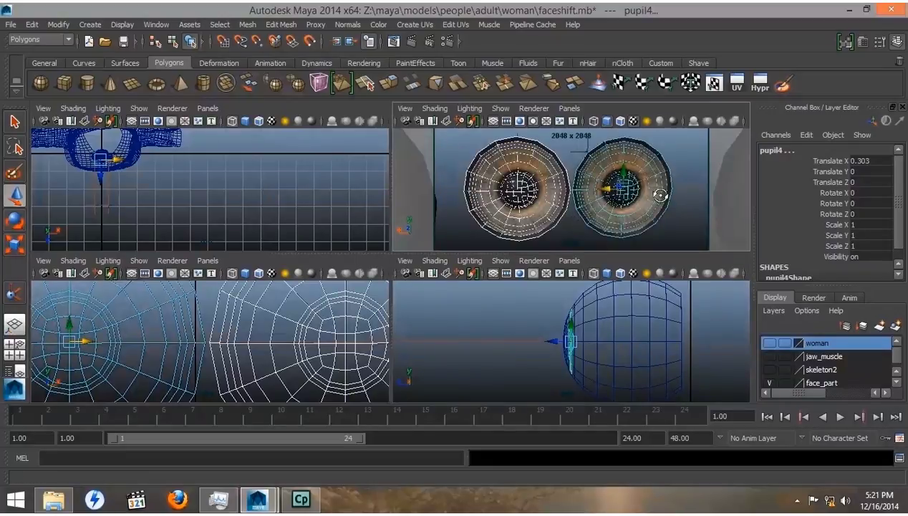
{"action": "left_click_drag", "start_coordinate": [542, 213], "coordinate": [626, 208], "text": "alt"}
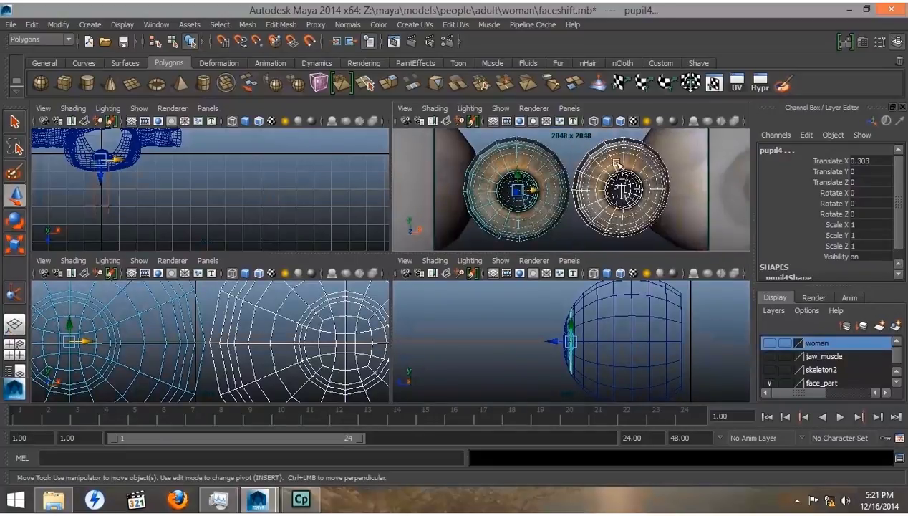
{"action": "left_click", "coordinate": [614, 161]}
{"action": "right_click", "coordinate": [614, 158]}
{"action": "right_click_drag", "start_coordinate": [615, 159], "coordinate": [560, 165]}
{"action": "scroll", "coordinate": [609, 211], "scroll_direction": "up", "scroll_amount": 5}
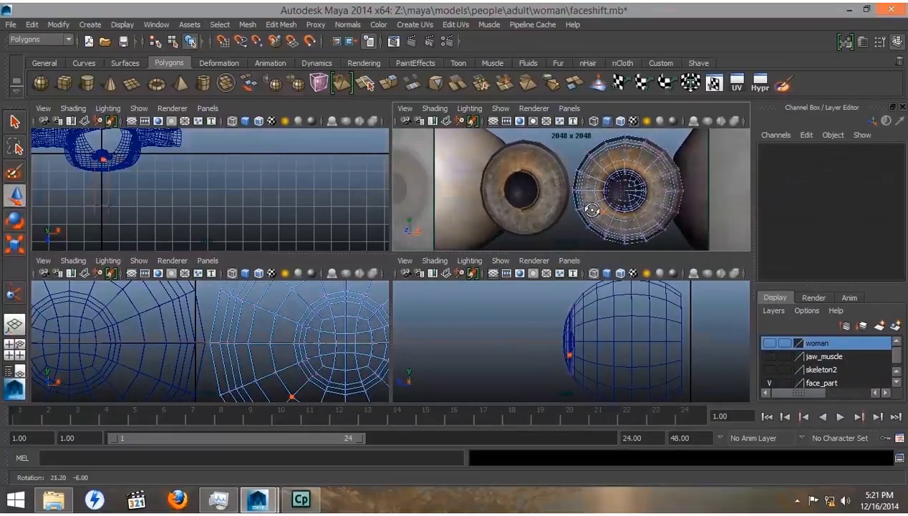
- Select the vertices at the center of pupil2 and grow the selection three times, out to the iris ring
{"action": "scroll", "coordinate": [622, 204], "scroll_direction": "down", "scroll_amount": 3}
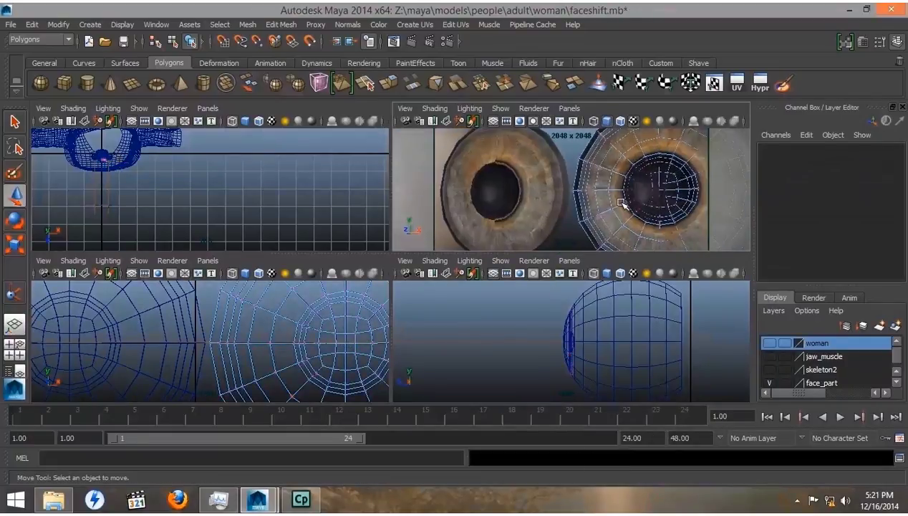
{"action": "left_click_drag", "start_coordinate": [639, 177], "coordinate": [673, 204]}
{"action": "key", "text": "f"}
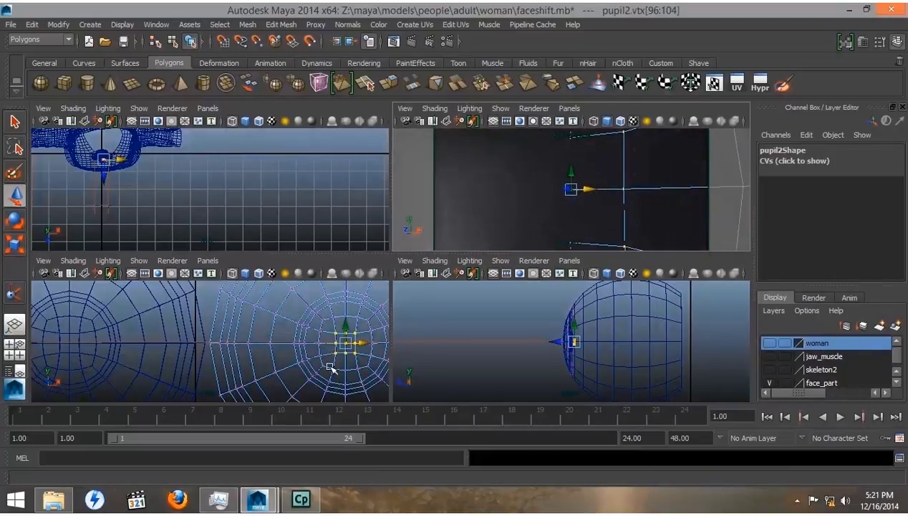
{"action": "middle_click", "coordinate": [302, 352], "text": "alt"}
{"action": "middle_click_drag", "start_coordinate": [302, 353], "coordinate": [220, 344], "text": "alt"}
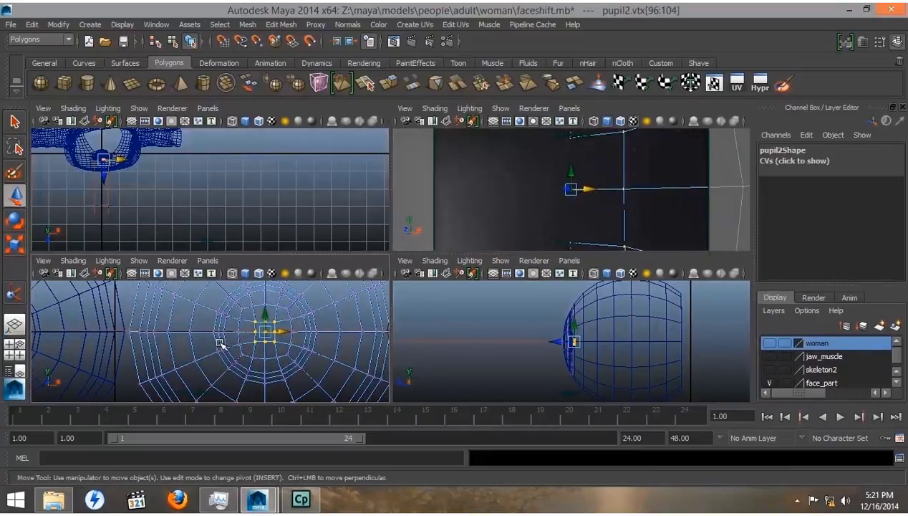
{"action": "key", "text": "shift+period"}
{"action": "key", "text": "shift+period"}
{"action": "key", "text": "shift+period"}
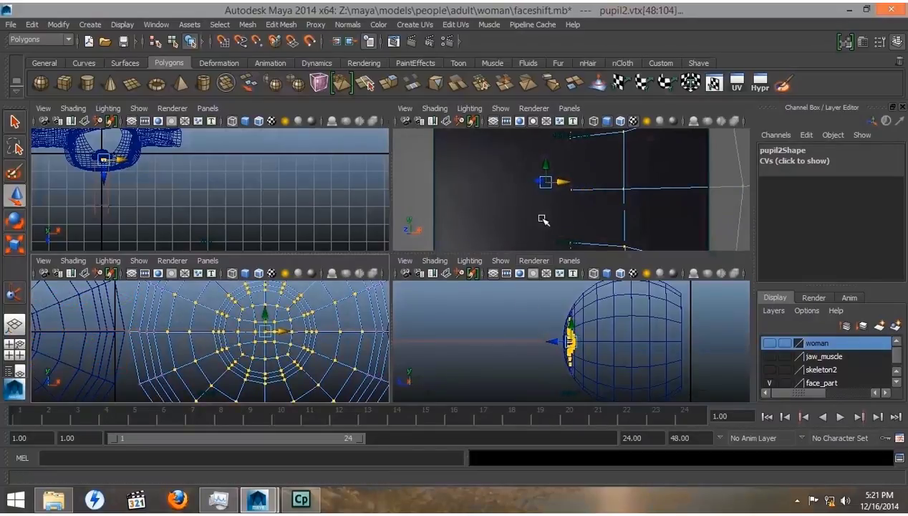
- Scale pupil2's central vertices outward in several passes, the last by about 1.375, to enlarge the pupil opening
{"action": "scroll", "coordinate": [558, 203], "scroll_direction": "down", "scroll_amount": 2}
{"action": "scroll", "coordinate": [557, 203], "scroll_direction": "down", "scroll_amount": 3}
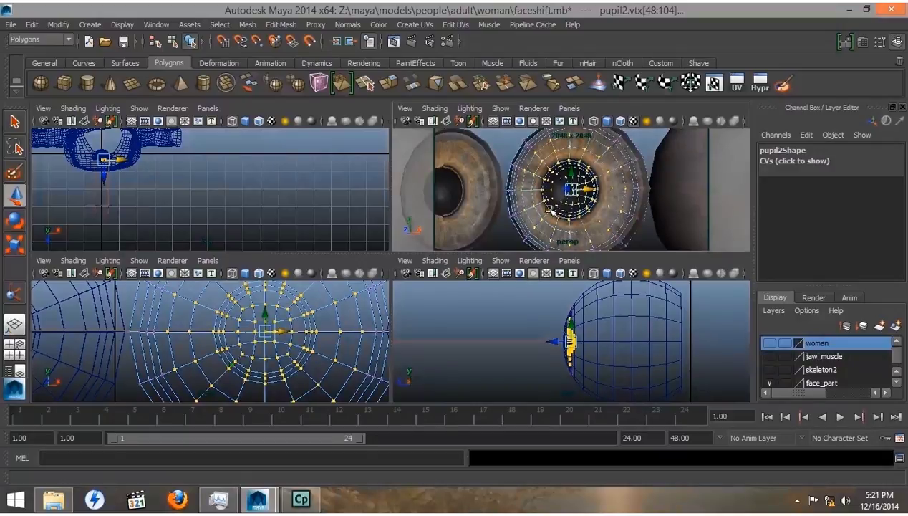
{"action": "key", "text": "r"}
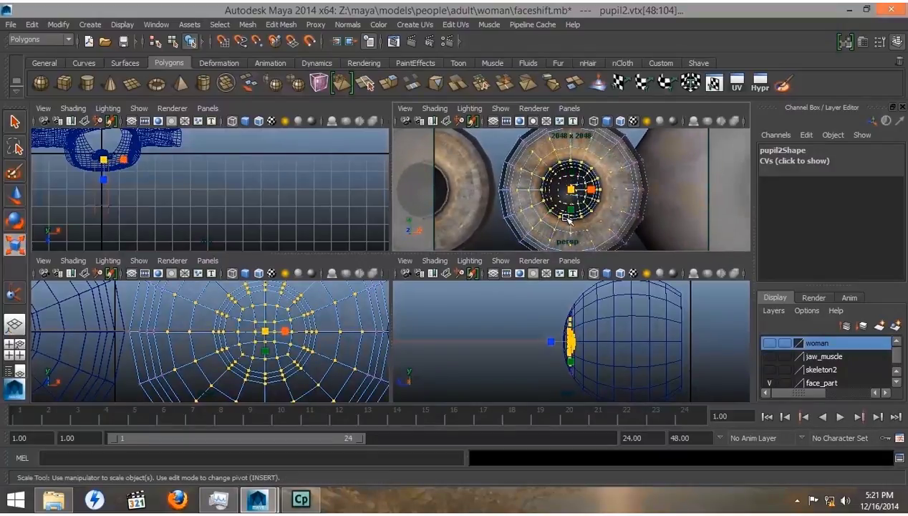
{"action": "left_click_drag", "start_coordinate": [572, 189], "coordinate": [580, 191]}
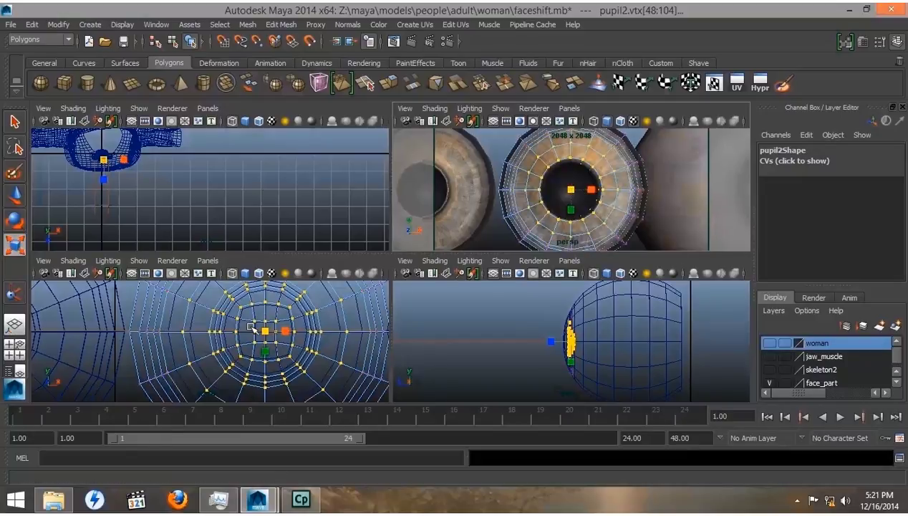
{"action": "left_click_drag", "start_coordinate": [265, 331], "coordinate": [290, 337]}
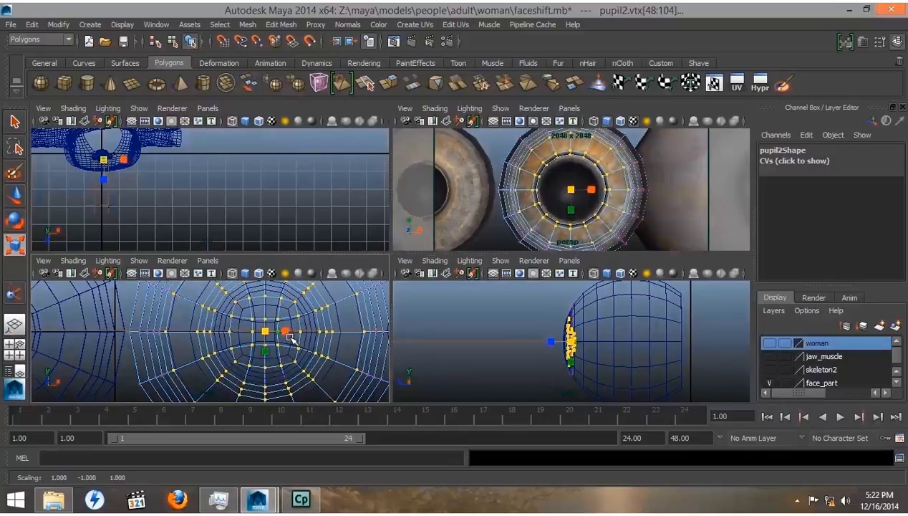
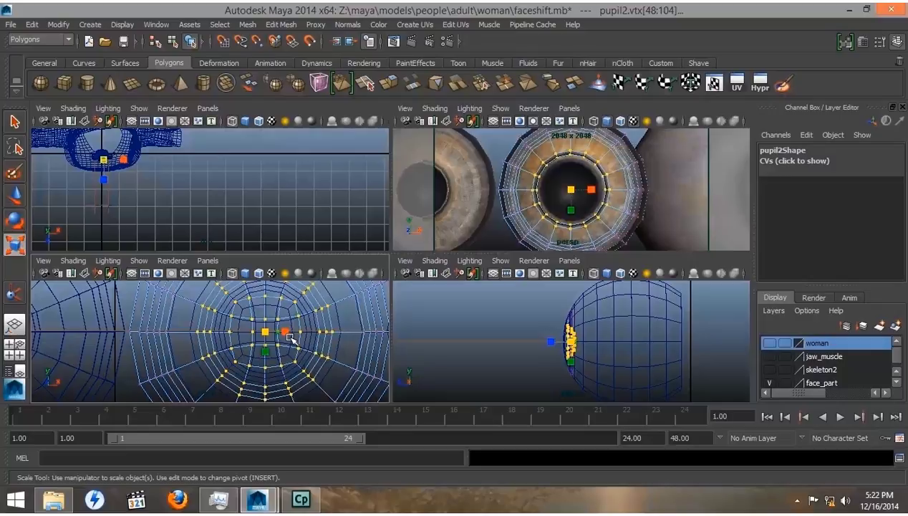
{"action": "left_click_drag", "start_coordinate": [265, 332], "coordinate": [302, 341]}
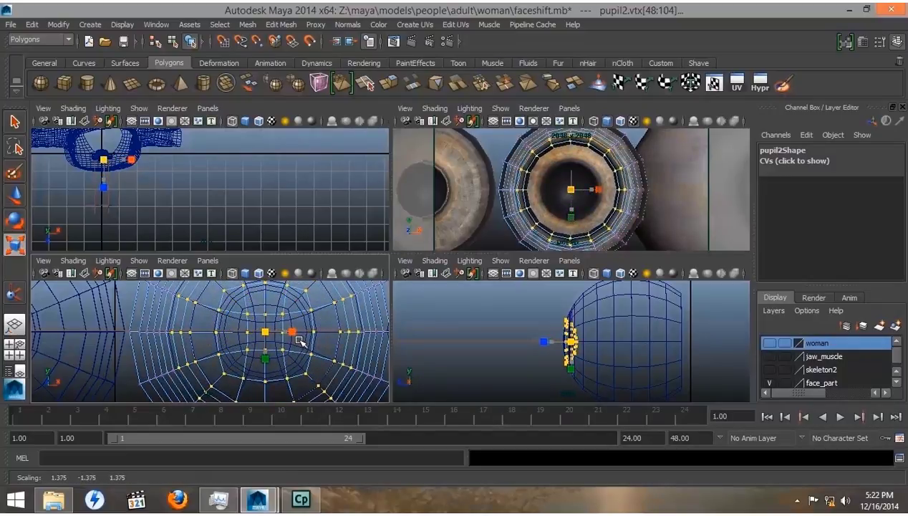
- Select pupil2's protruding front vertices in the top view, flatten them and shift them back level with the disc
{"action": "left_click_drag", "start_coordinate": [648, 204], "coordinate": [600, 226], "text": "alt"}
{"action": "key", "text": "f"}
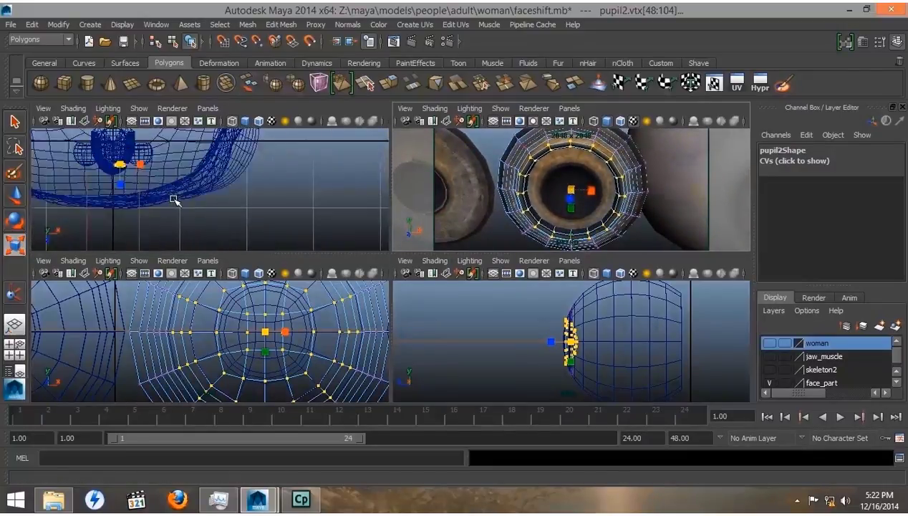
{"action": "right_click_drag", "start_coordinate": [140, 196], "coordinate": [367, 252], "text": "alt"}
{"action": "mouse_move", "coordinate": [232, 241]}
{"action": "right_mouse_down", "text": "alt"}
{"action": "mouse_move", "coordinate": [222, 230]}
{"action": "mouse_move", "coordinate": [245, 235]}
{"action": "right_mouse_up", "text": "alt"}
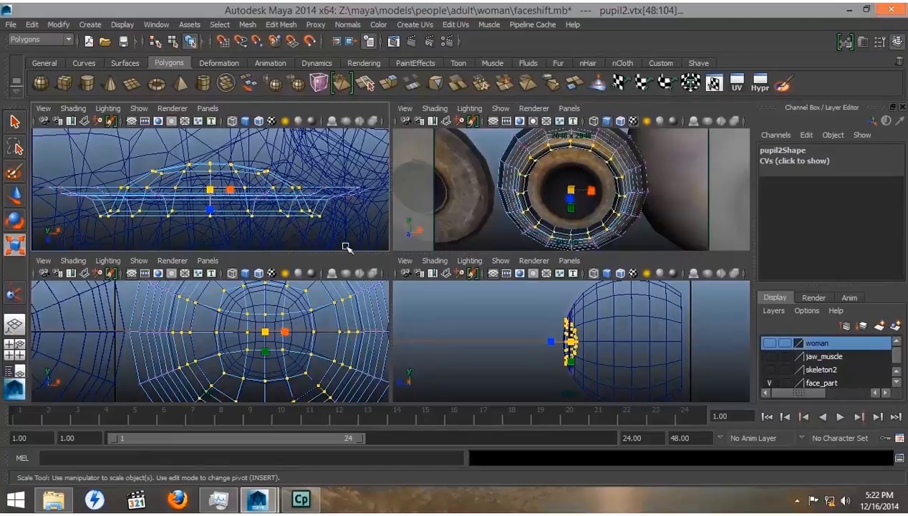
{"action": "left_click_drag", "start_coordinate": [346, 246], "coordinate": [76, 201]}
{"action": "mouse_move", "coordinate": [206, 228]}
{"action": "middle_mouse_down"}
{"action": "mouse_move", "coordinate": [209, 206]}
{"action": "mouse_move", "coordinate": [207, 215]}
{"action": "middle_mouse_up"}
{"action": "key", "text": "w"}
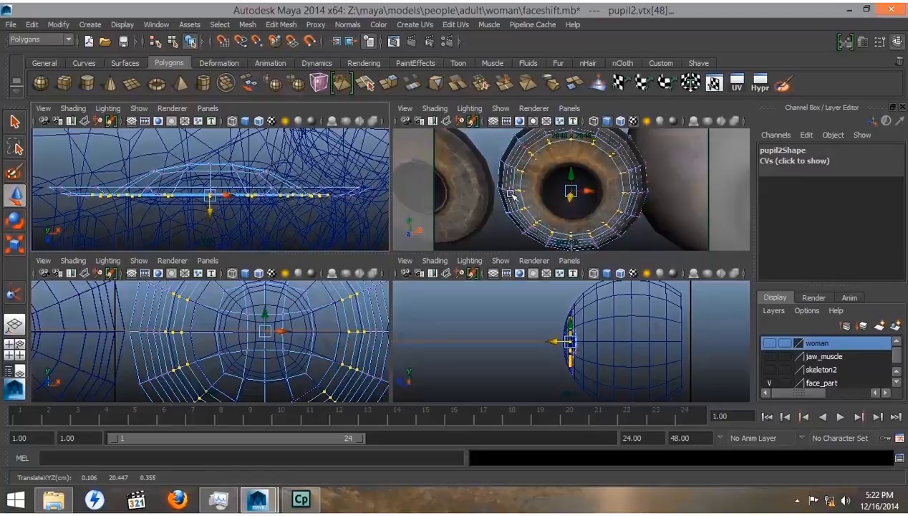
{"action": "left_click_drag", "start_coordinate": [569, 212], "coordinate": [481, 185], "text": "alt"}
{"action": "right_click_drag", "start_coordinate": [484, 186], "coordinate": [525, 208], "text": "alt"}
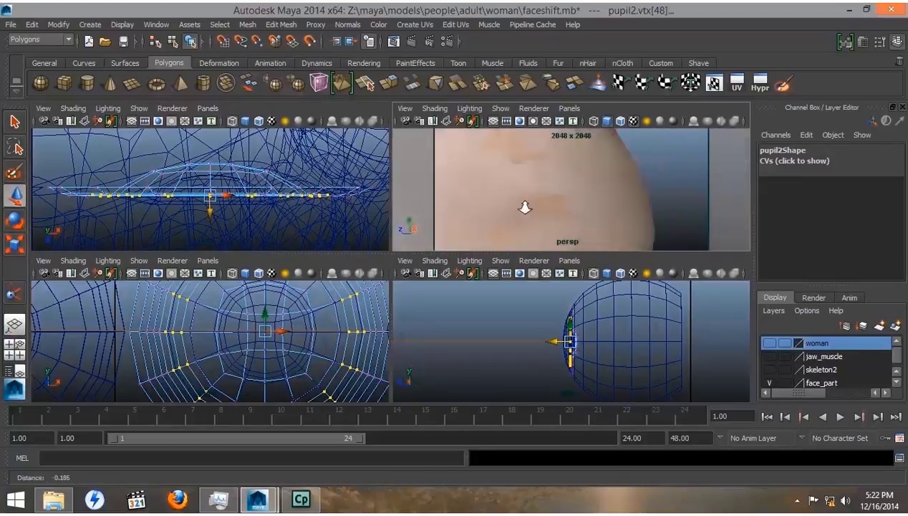
{"action": "key", "text": "f"}
{"action": "left_click_drag", "start_coordinate": [510, 207], "coordinate": [605, 201], "text": "alt"}
{"action": "right_click_drag", "start_coordinate": [605, 202], "coordinate": [577, 196], "text": "alt"}
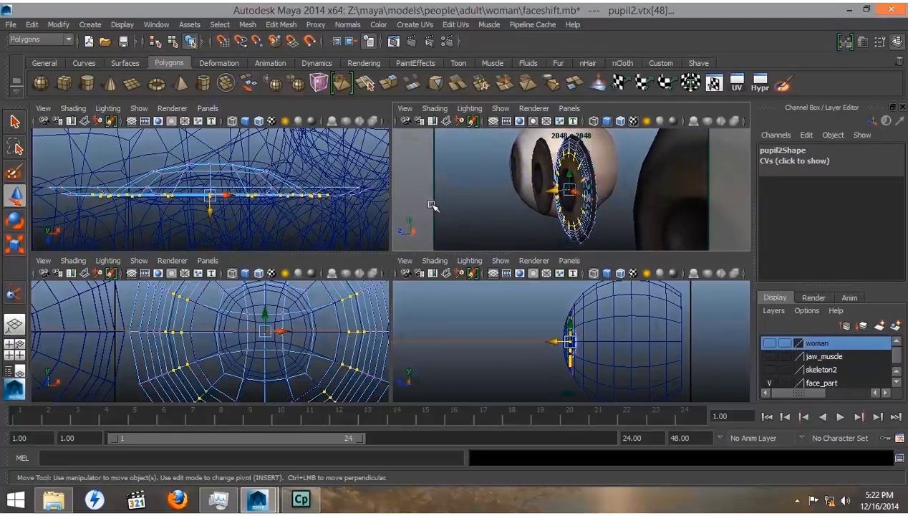
- Enlarge the pupil opening of pupil1 to match by scaling its central vertices outward and shifting its vertices in depth
{"action": "key", "text": "F8"}
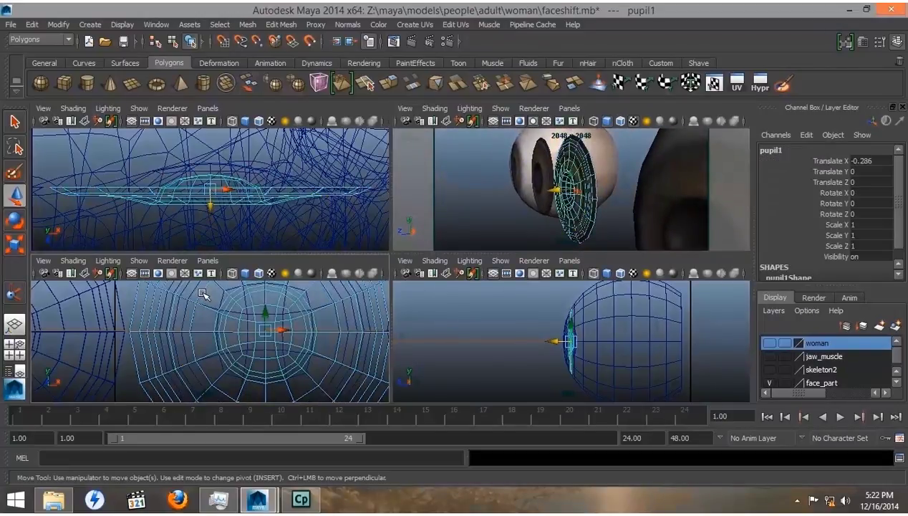
{"action": "right_click_drag", "start_coordinate": [202, 294], "coordinate": [144, 197]}
{"action": "left_click", "coordinate": [280, 345]}
{"action": "key", "text": "ctrl+z"}
{"action": "left_click_drag", "start_coordinate": [212, 285], "coordinate": [320, 383]}
{"action": "key", "text": "r"}
{"action": "left_click_drag", "start_coordinate": [265, 331], "coordinate": [300, 334]}
{"action": "key", "text": "w"}
{"action": "left_click_drag", "start_coordinate": [211, 207], "coordinate": [213, 229]}
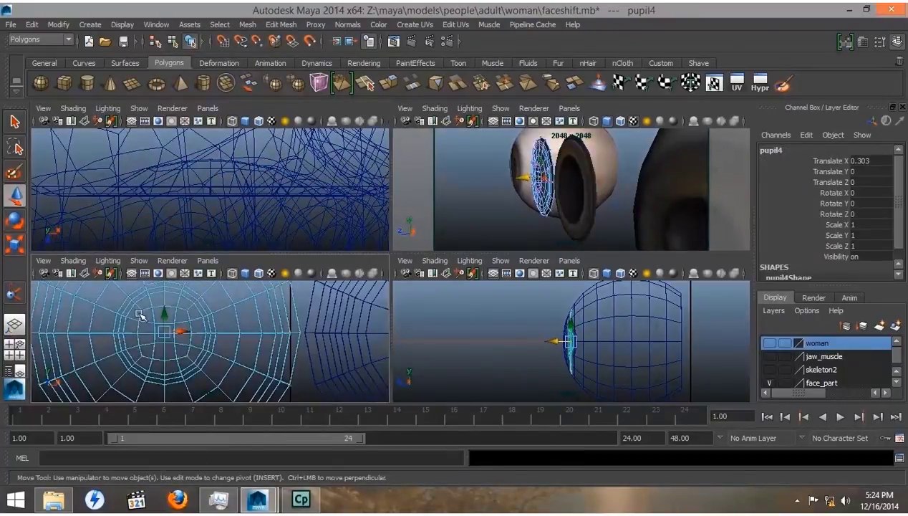
- Select the vertices at the center of pupil3 in the front view and grow the selection three times
{"action": "left_click_drag", "start_coordinate": [154, 333], "coordinate": [183, 350]}
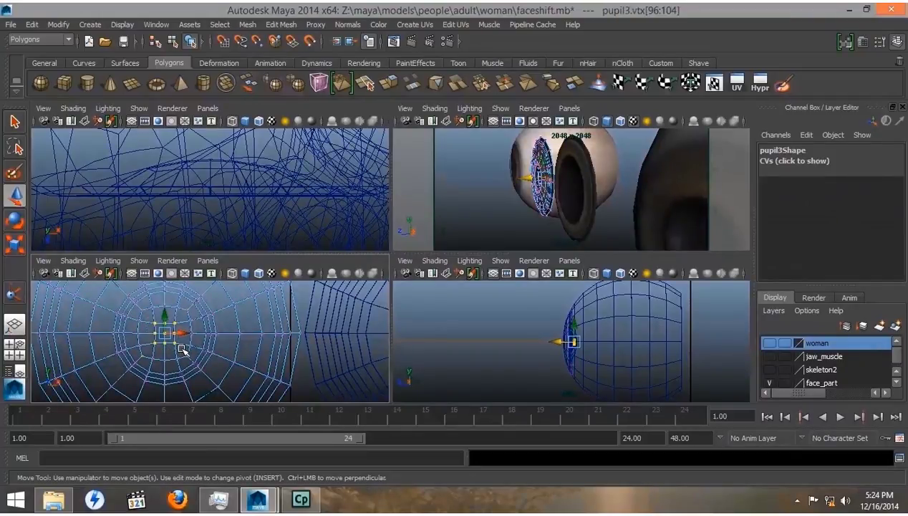
{"action": "key", "text": "shift+period"}
{"action": "key", "text": "shift+period"}
{"action": "key", "text": "shift+period"}
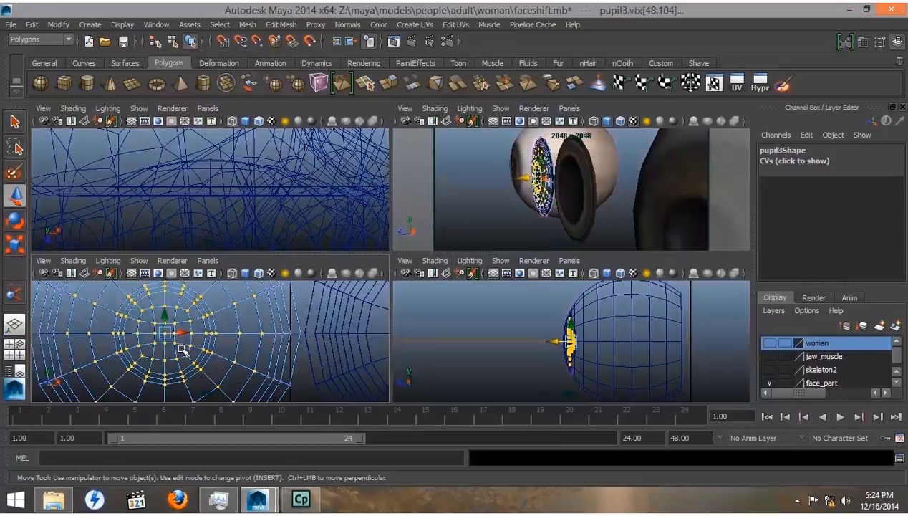
- Scale pupil3's selected central vertices inward in repeated passes until the pupil shrinks to a small dot
{"action": "key", "text": "r"}
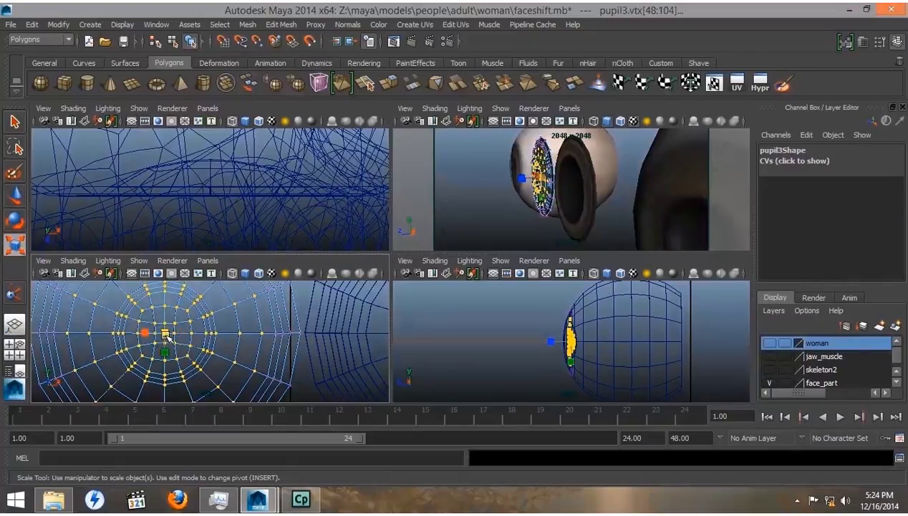
{"action": "left_click_drag", "start_coordinate": [165, 333], "coordinate": [137, 333]}
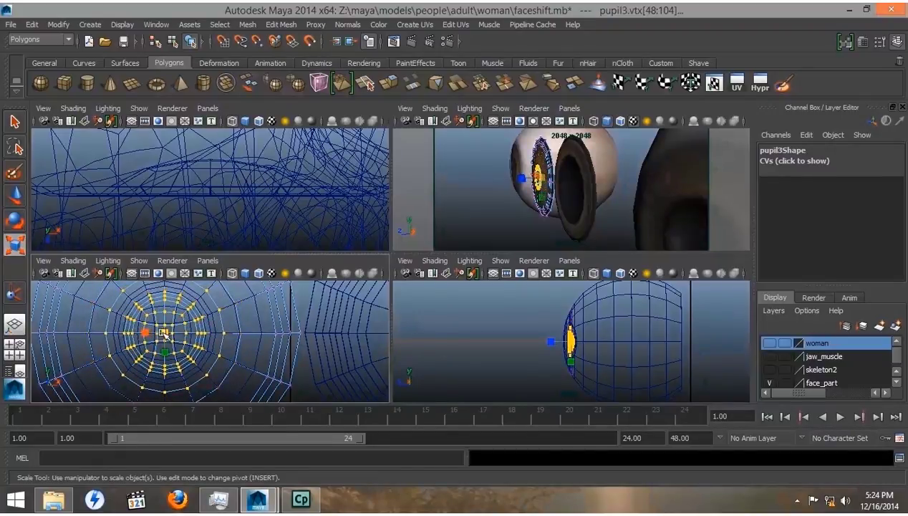
{"action": "left_click_drag", "start_coordinate": [165, 331], "coordinate": [140, 333]}
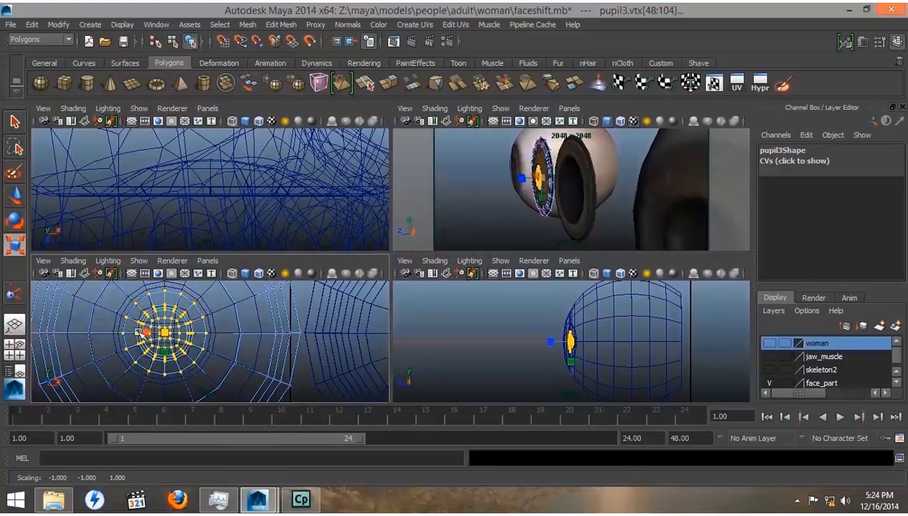
{"action": "key", "text": "shift+period"}
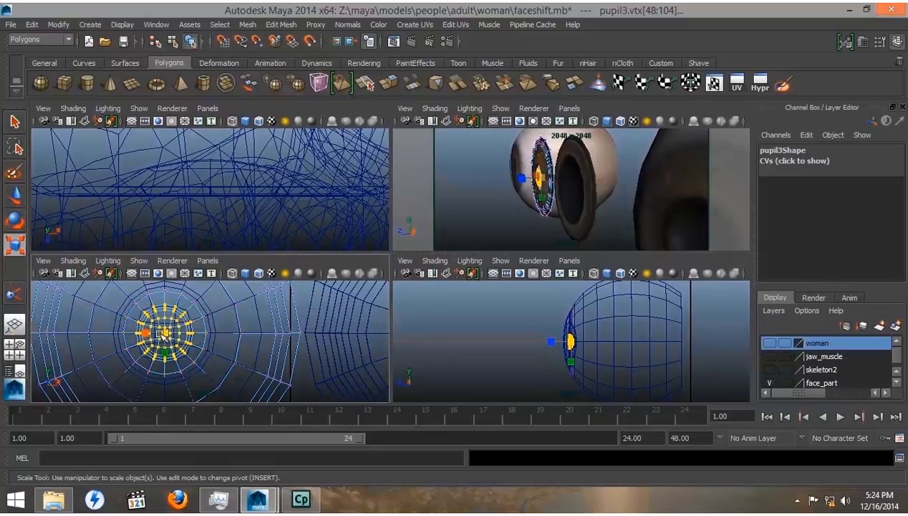
{"action": "left_click_drag", "start_coordinate": [165, 333], "coordinate": [152, 333]}
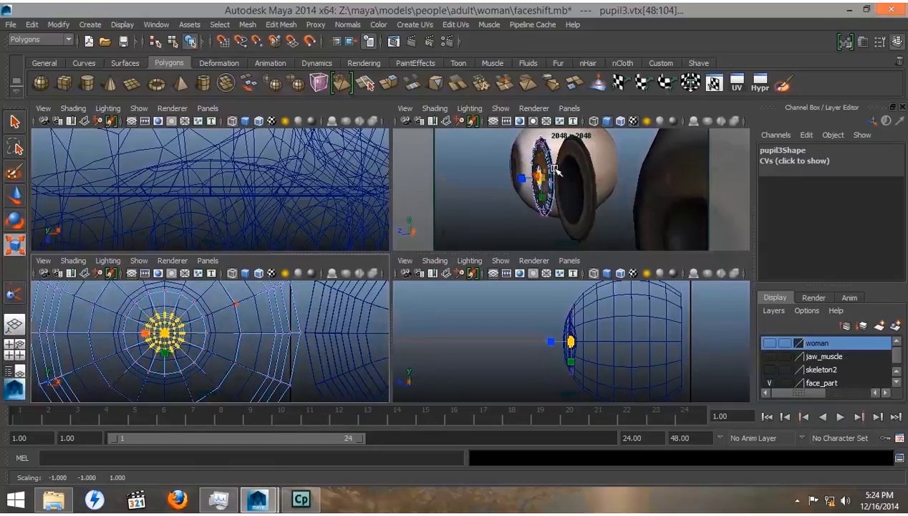
{"action": "scroll", "coordinate": [546, 181], "scroll_direction": "up", "scroll_amount": 1}
{"action": "left_click_drag", "start_coordinate": [542, 177], "coordinate": [615, 191], "text": "alt"}
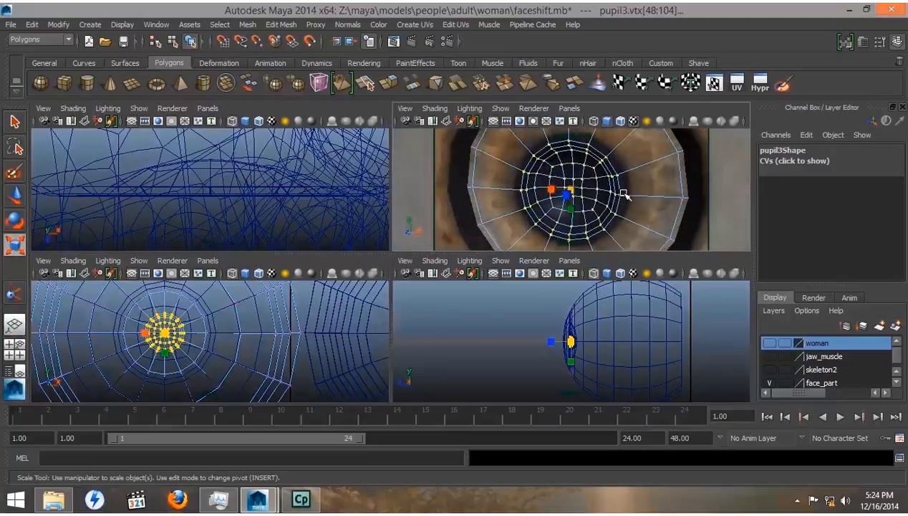
{"action": "scroll", "coordinate": [583, 189], "scroll_direction": "up", "scroll_amount": 2}
{"action": "scroll", "coordinate": [582, 188], "scroll_direction": "up", "scroll_amount": 4}
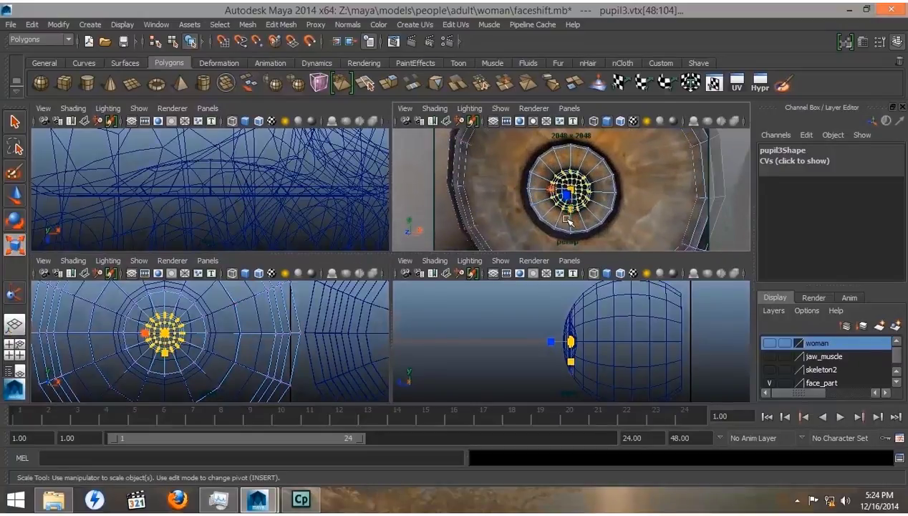
{"action": "left_click_drag", "start_coordinate": [169, 333], "coordinate": [149, 330]}
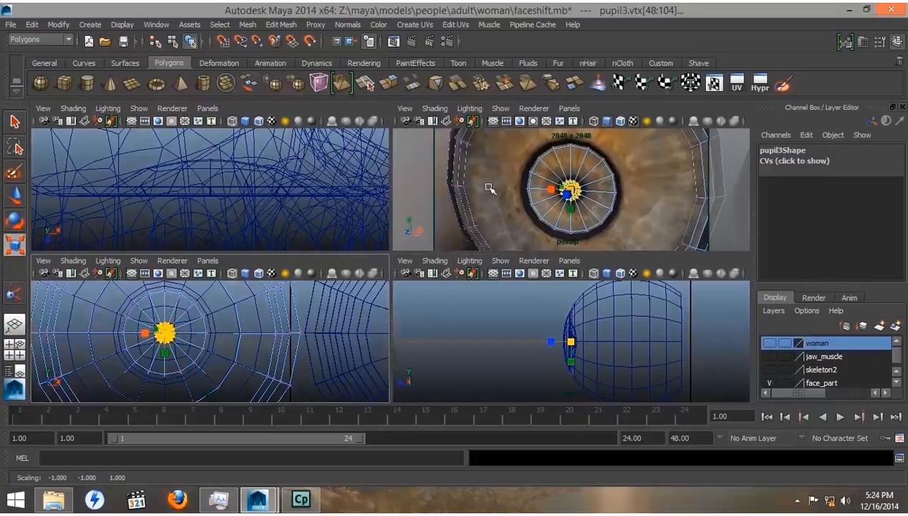
{"action": "right_click_drag", "start_coordinate": [639, 196], "coordinate": [614, 199], "text": "alt"}
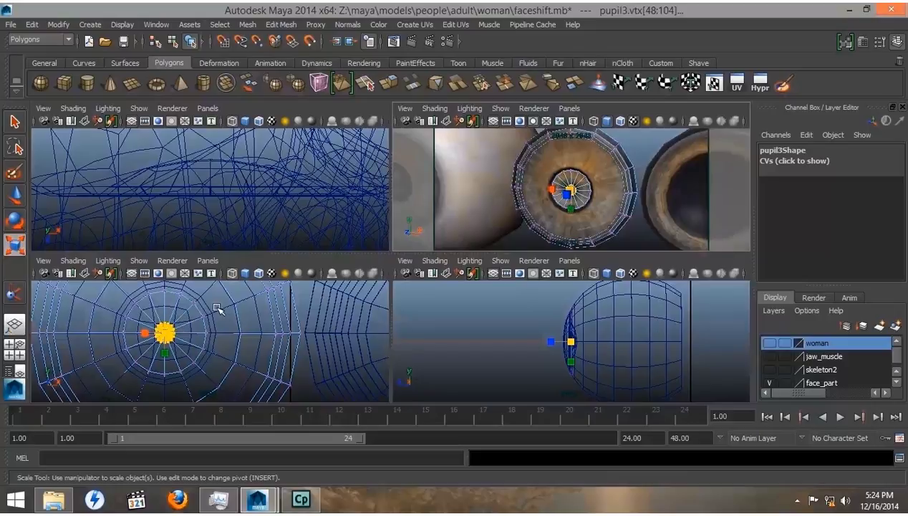
- Shrink pupil4's pupil to match, using its center vertices with the selection grown three times
{"action": "left_click", "coordinate": [257, 310]}
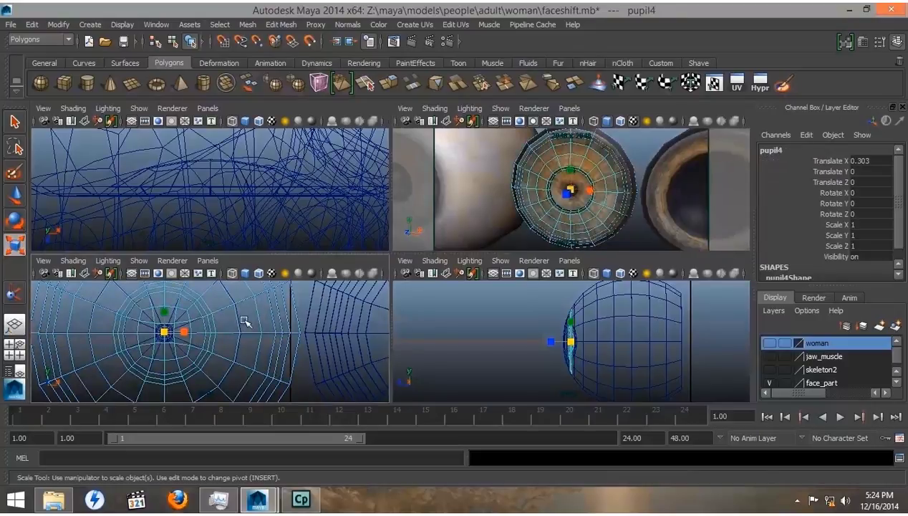
{"action": "right_click_drag", "start_coordinate": [242, 318], "coordinate": [193, 319]}
{"action": "left_click_drag", "start_coordinate": [148, 315], "coordinate": [119, 331]}
{"action": "key", "text": "shift+period"}
{"action": "key", "text": "shift+period"}
{"action": "key", "text": "shift+period"}
{"action": "middle_click_drag", "start_coordinate": [143, 337], "coordinate": [192, 341], "text": "alt"}
{"action": "scroll", "coordinate": [193, 341], "scroll_direction": "up", "scroll_amount": 5}
- Select the enlarged pupil2 mesh and switch to the layout showing the Outliner beside the perspective view
{"action": "left_click", "coordinate": [643, 209]}
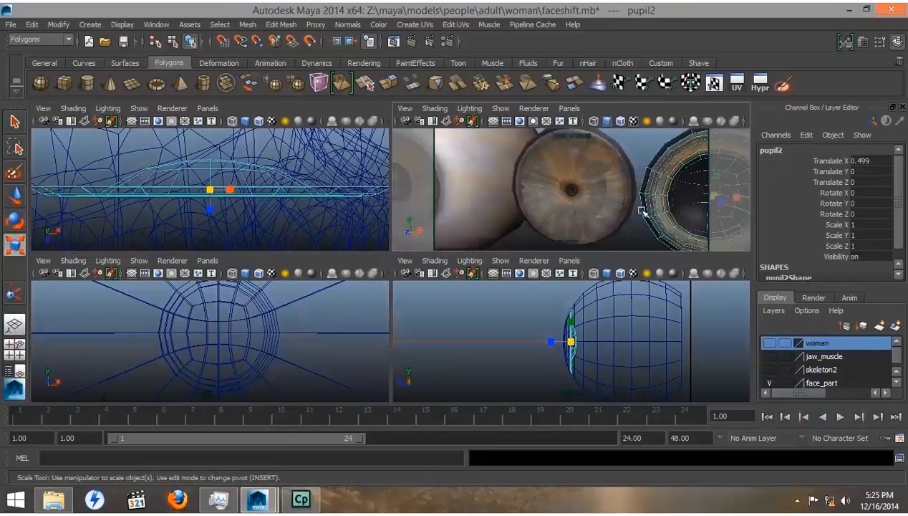
{"action": "scroll", "coordinate": [643, 209], "scroll_direction": "down", "scroll_amount": 8}
{"action": "left_click", "coordinate": [14, 371]}
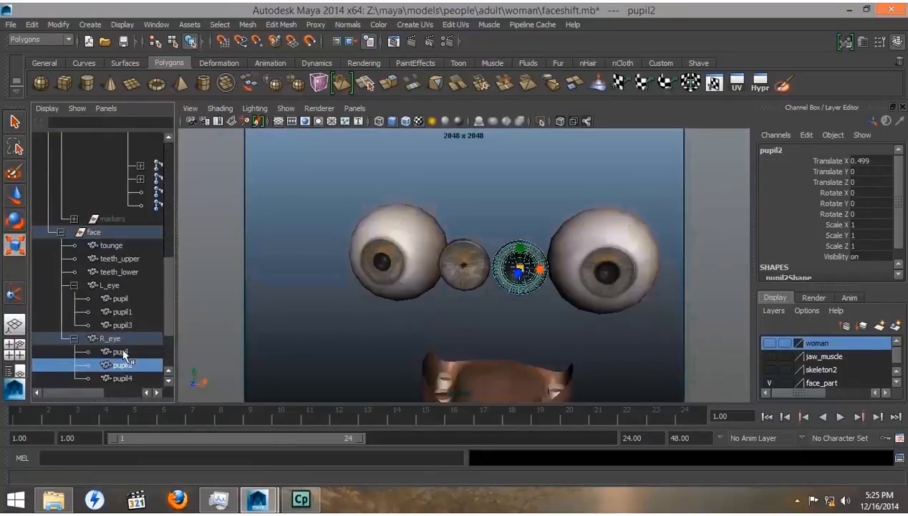
- Rename L_eye's duplicate pupils, naming the enlarged pupil1 dilate and the shrunken pupil3 contract
{"action": "left_click", "coordinate": [120, 313]}
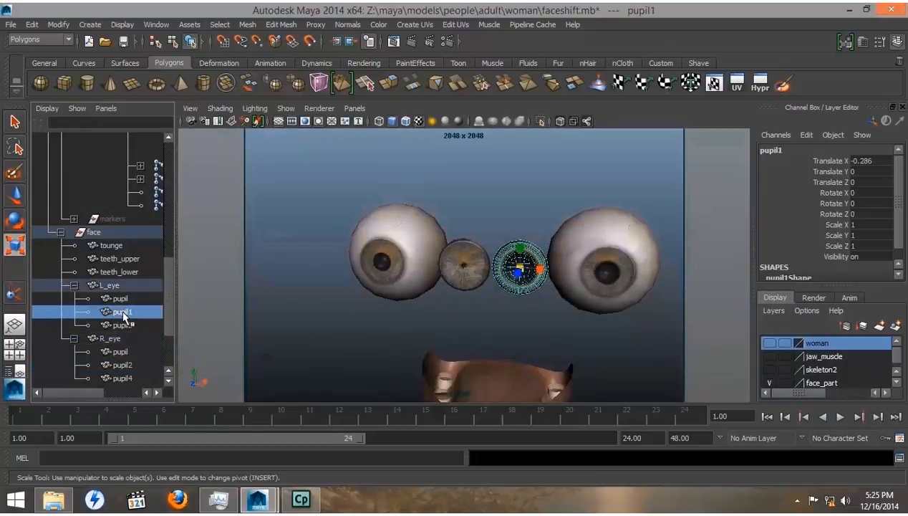
{"action": "double_click", "coordinate": [123, 312]}
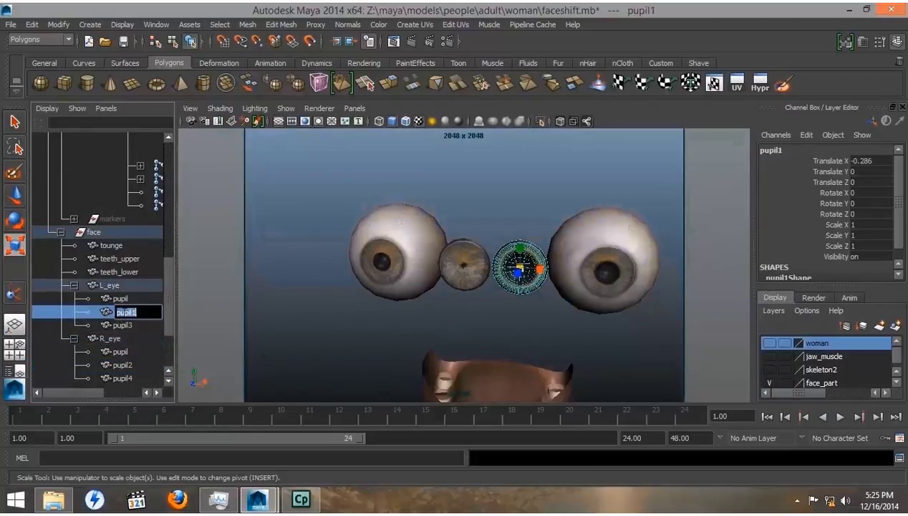
{"action": "type", "text": "dialte"}
{"action": "key", "text": "Return"}
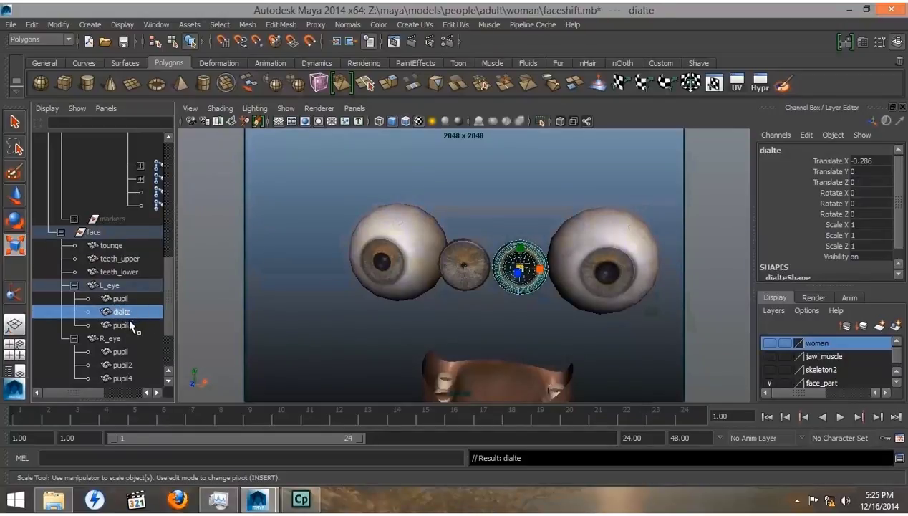
{"action": "double_click", "coordinate": [124, 314]}
{"action": "type", "text": "di"}
{"action": "key", "text": "Return"}
{"action": "double_click", "coordinate": [124, 324]}
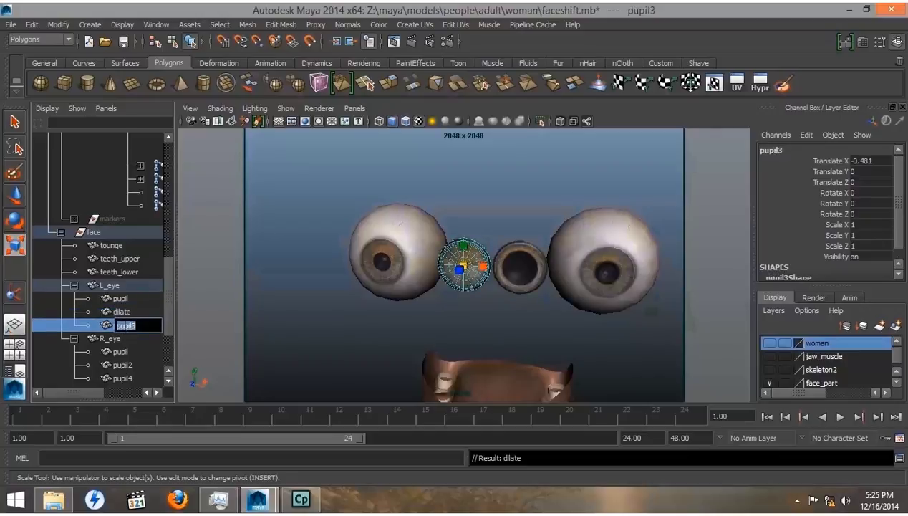
{"action": "type", "text": "contract"}
{"action": "key", "text": "Return"}
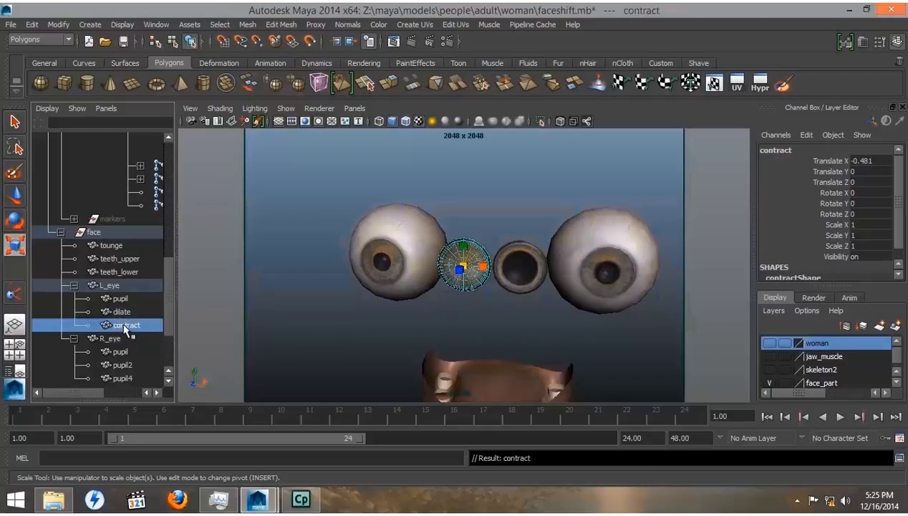
- Rename R_eye's duplicate pupils, naming pupil2 dilate and pupil4 contract
{"action": "double_click", "coordinate": [125, 365]}
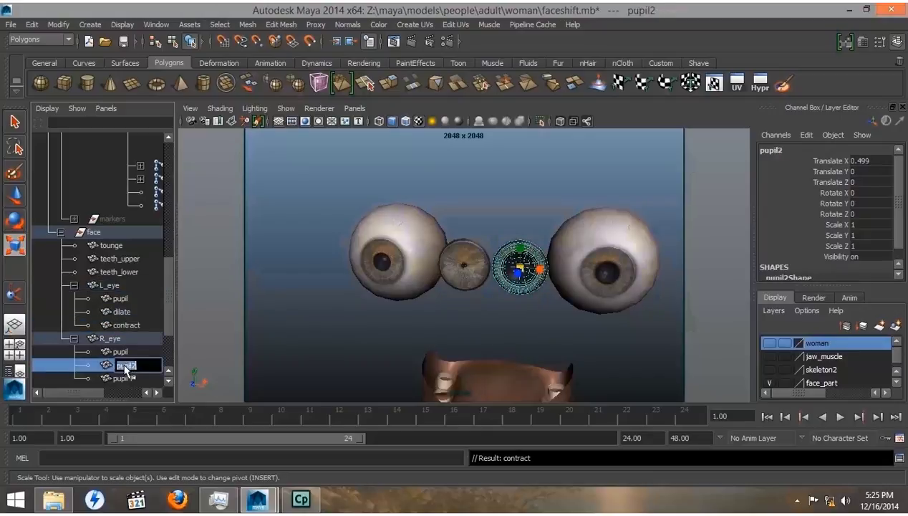
{"action": "type", "text": "dialte"}
{"action": "key", "text": "Return"}
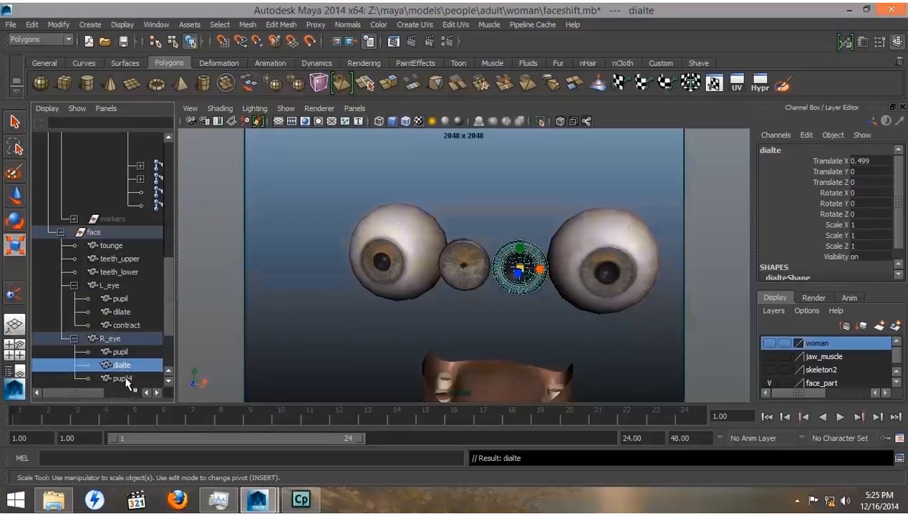
{"action": "double_click", "coordinate": [120, 359]}
{"action": "type", "text": "dilate"}
{"action": "key", "text": "Return"}
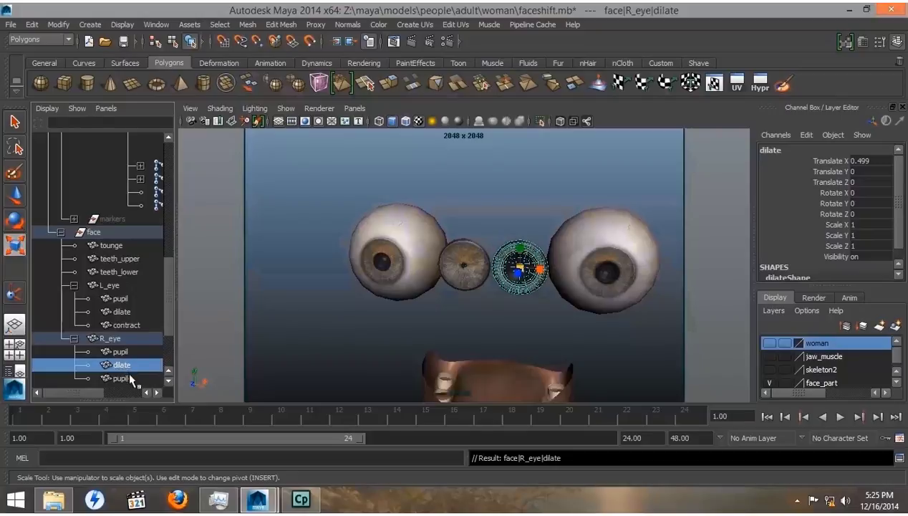
{"action": "double_click", "coordinate": [118, 374]}
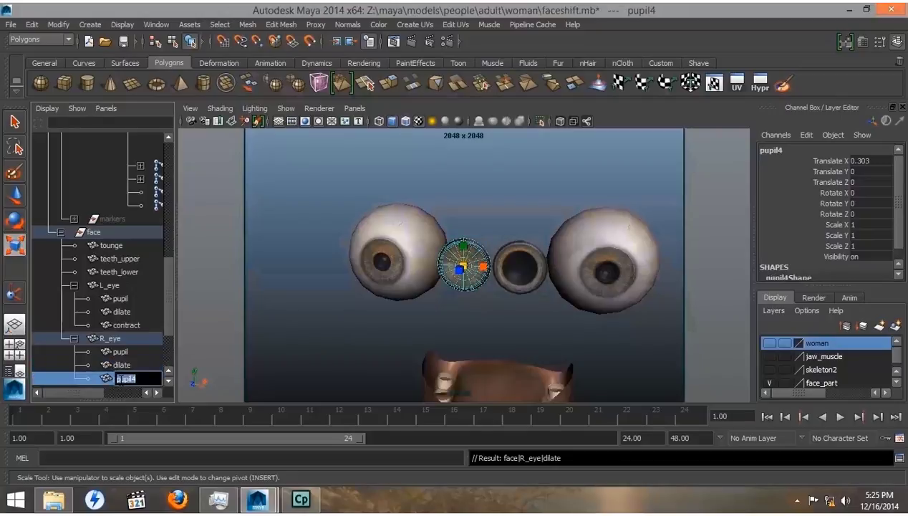
{"action": "type", "text": "contract"}
{"action": "key", "text": "Return"}
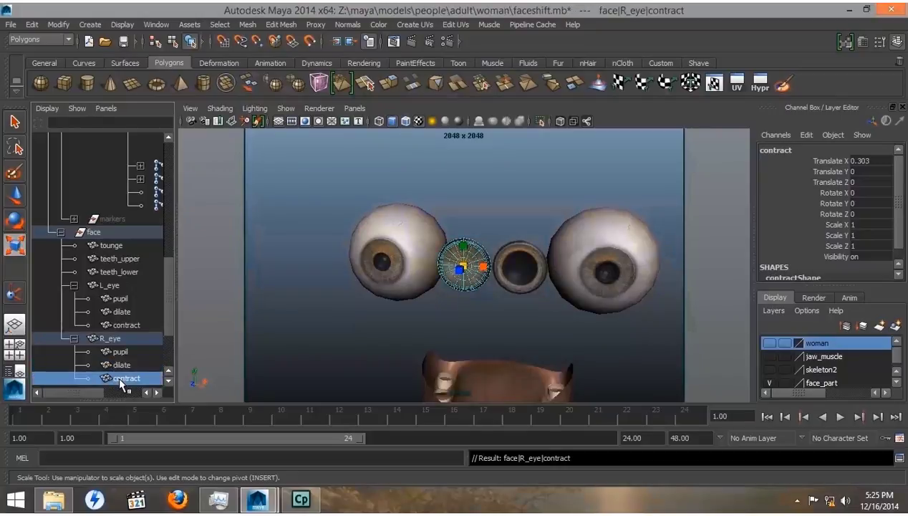
- Move R_eye's dilate and contract meshes together along X to the outer side of the right eyeball, clear of the left eye's copies
{"action": "left_click", "coordinate": [121, 364], "text": "ctrl"}
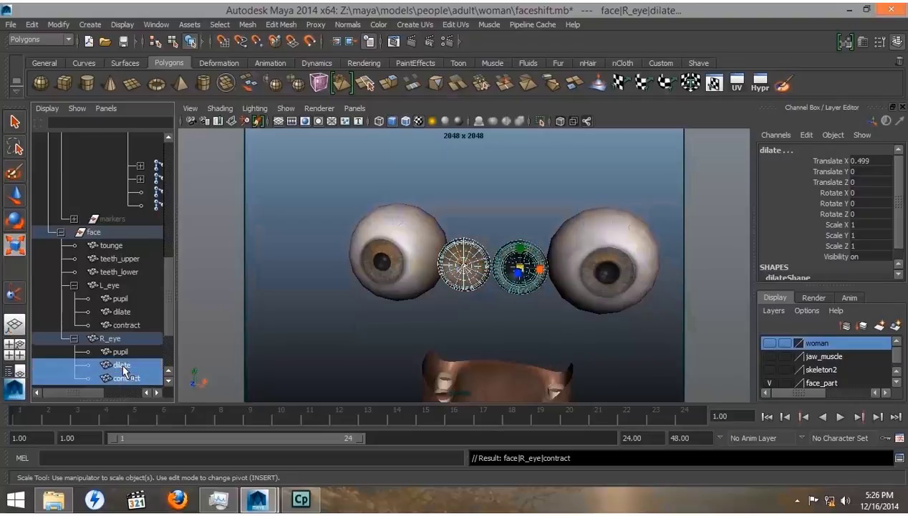
{"action": "key", "text": "w"}
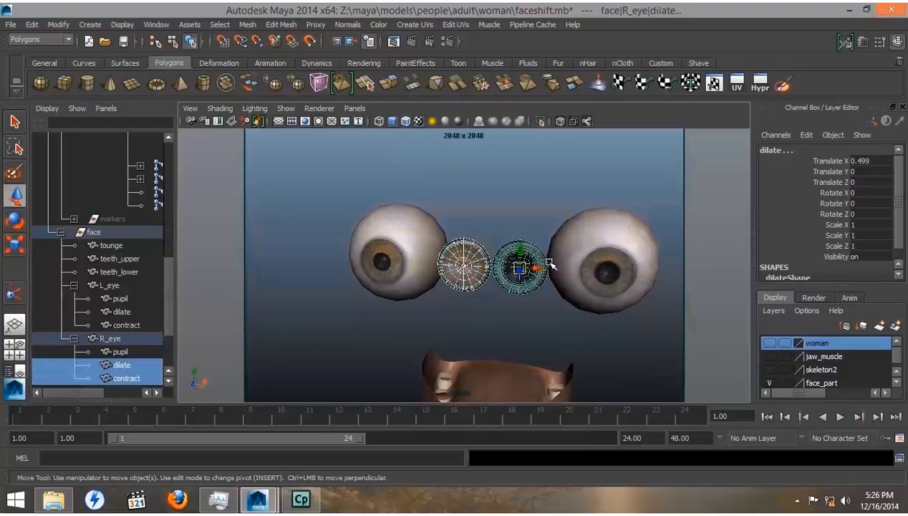
{"action": "left_click_drag", "start_coordinate": [549, 264], "coordinate": [337, 273]}
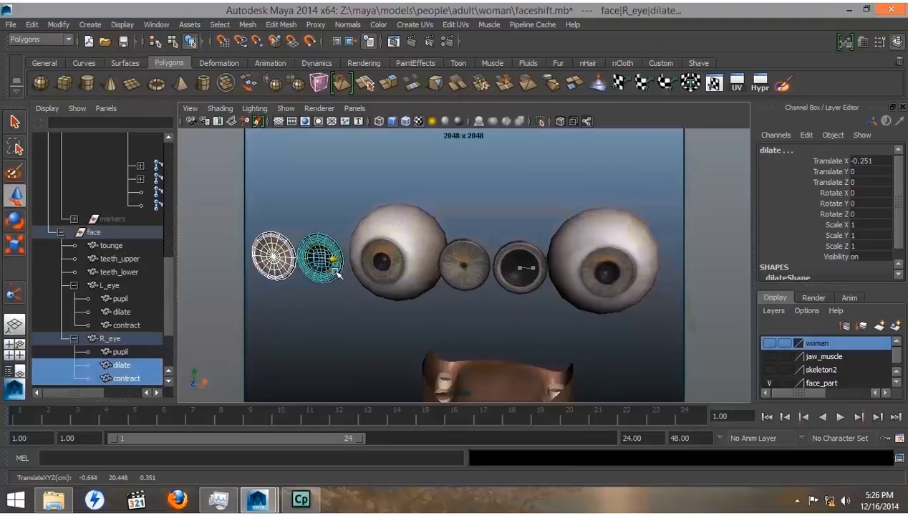
{"action": "left_click", "coordinate": [345, 312]}
- Select R_eye's contract and dilate meshes, adding the original pupil inside the eyeball last
{"action": "left_click_drag", "start_coordinate": [344, 318], "coordinate": [362, 327], "text": "alt"}
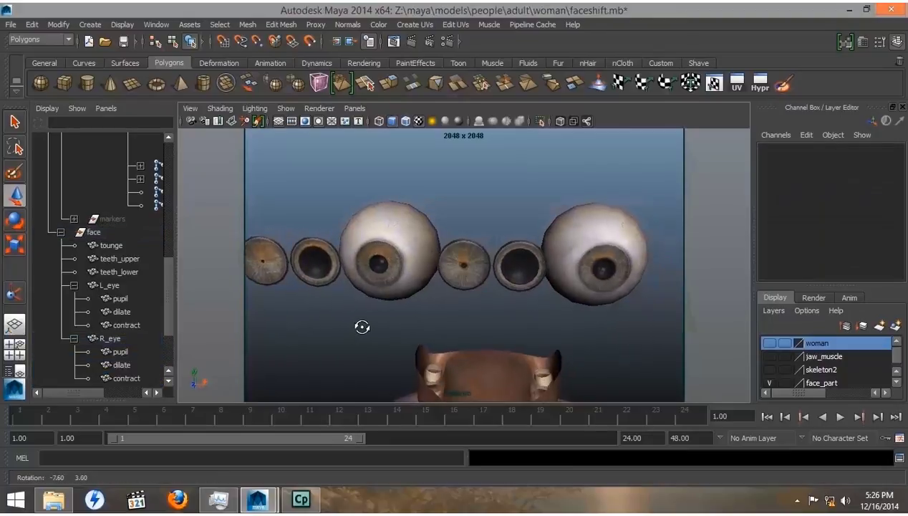
{"action": "middle_click_drag", "start_coordinate": [367, 325], "coordinate": [419, 324], "text": "alt"}
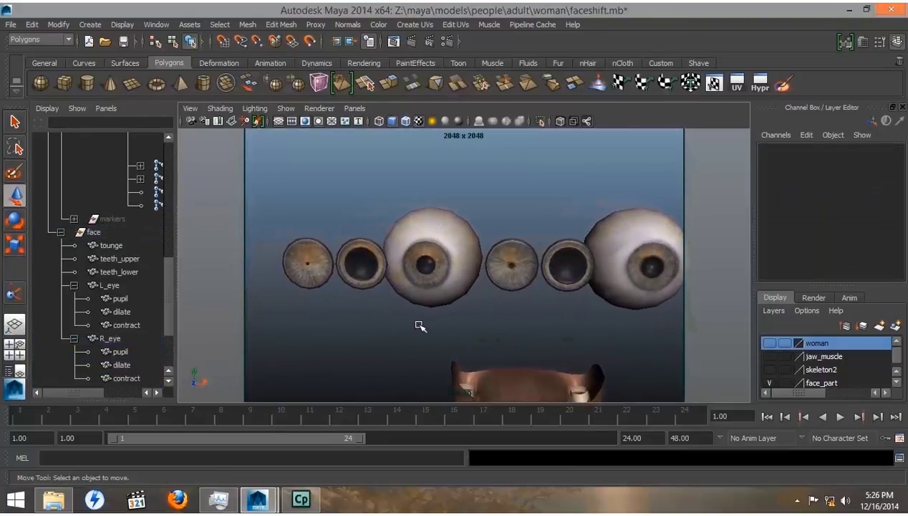
{"action": "left_click", "coordinate": [310, 269]}
{"action": "left_click", "coordinate": [362, 266], "text": "shift"}
{"action": "left_click", "coordinate": [433, 264], "text": "shift"}
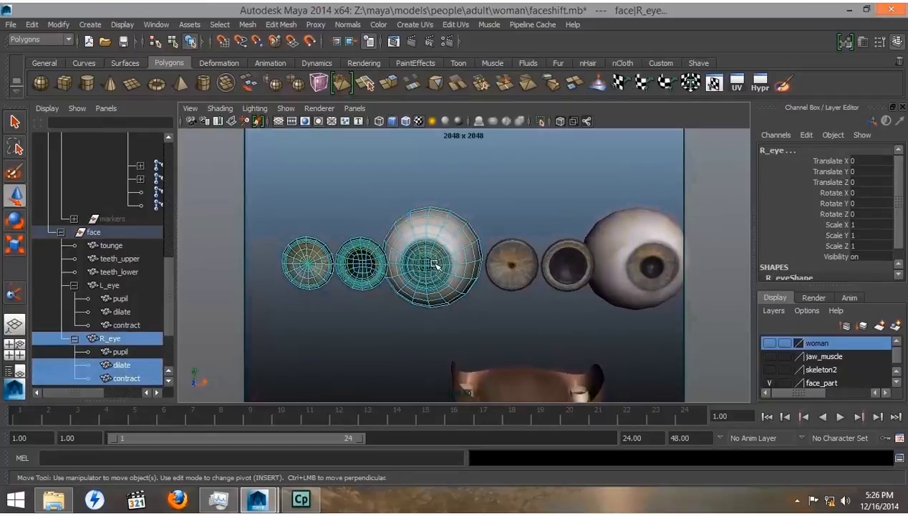
{"action": "key", "text": "ctrl+z"}
{"action": "left_click_drag", "start_coordinate": [435, 263], "coordinate": [246, 205], "text": "alt"}
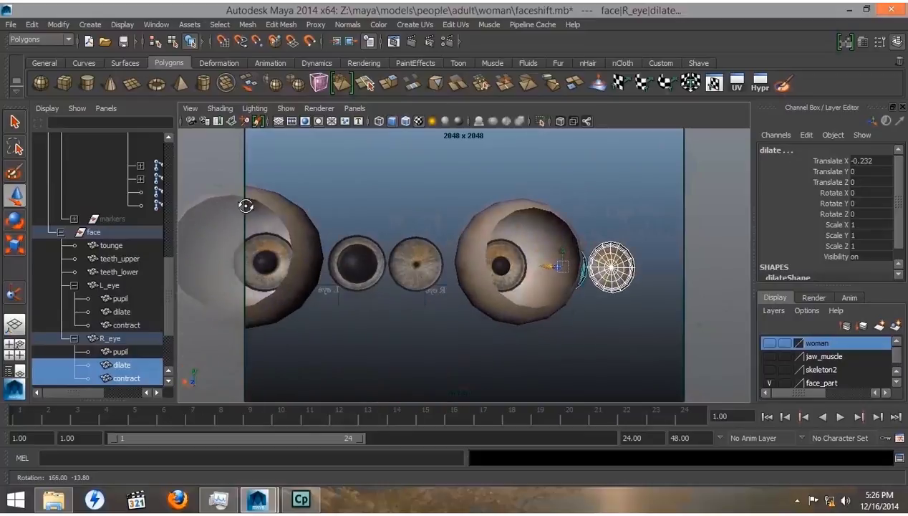
{"action": "left_click", "coordinate": [504, 263], "text": "shift"}
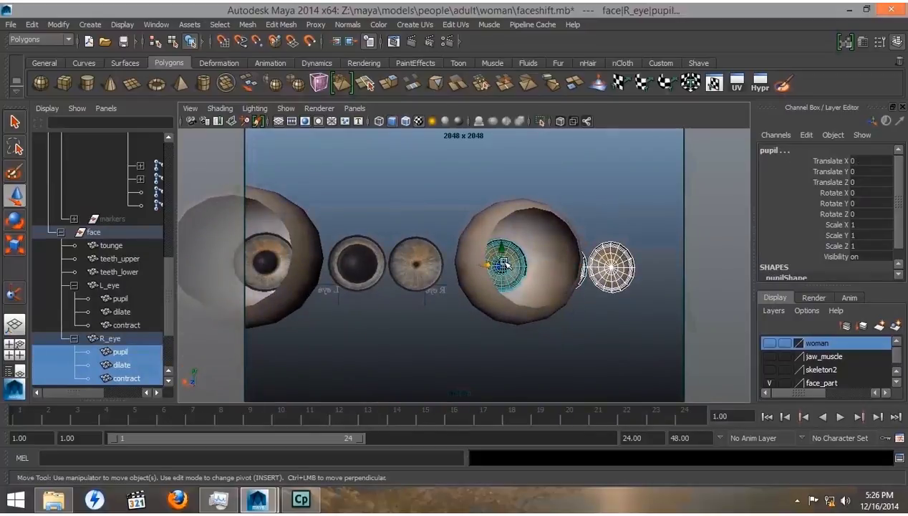
- Switch to the Animation menu set and create a blend shape named eyes on the right pupil, keeping the options dialog open
{"action": "left_click", "coordinate": [69, 40]}
{"action": "left_click", "coordinate": [64, 51]}
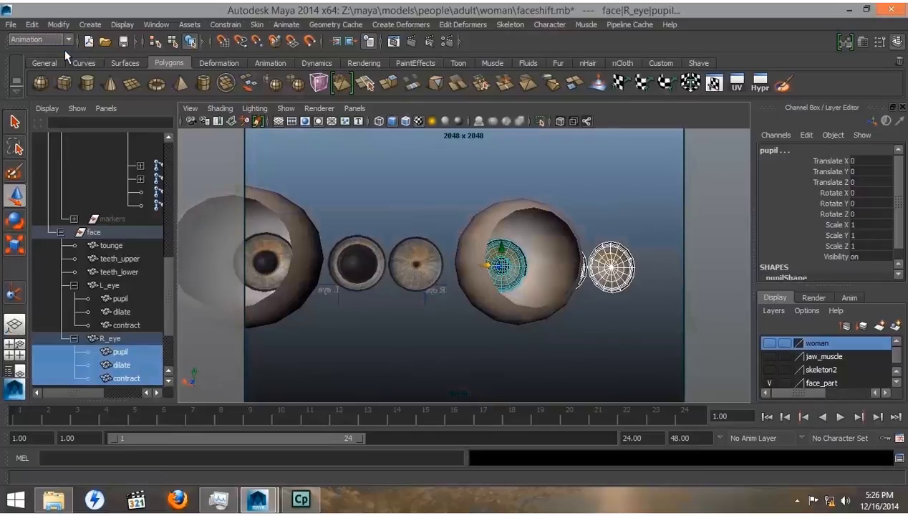
{"action": "left_click", "coordinate": [396, 26]}
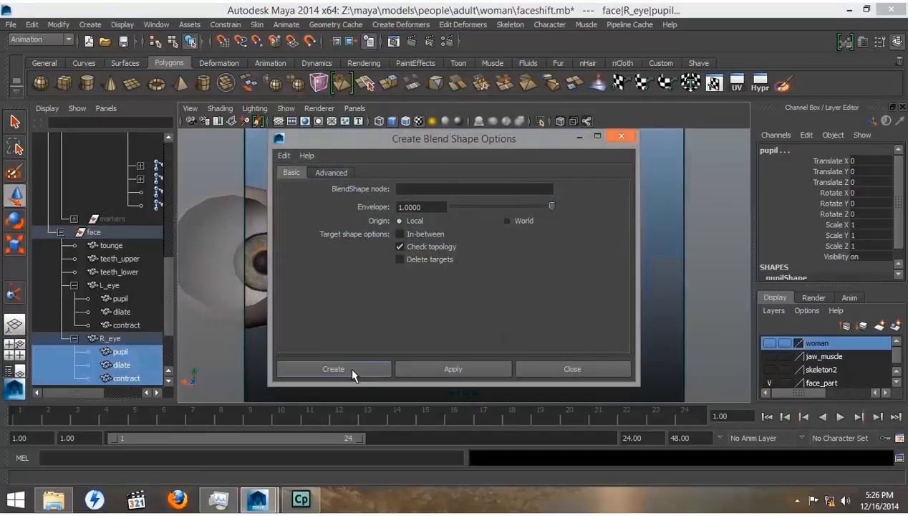
{"action": "left_click", "coordinate": [405, 189]}
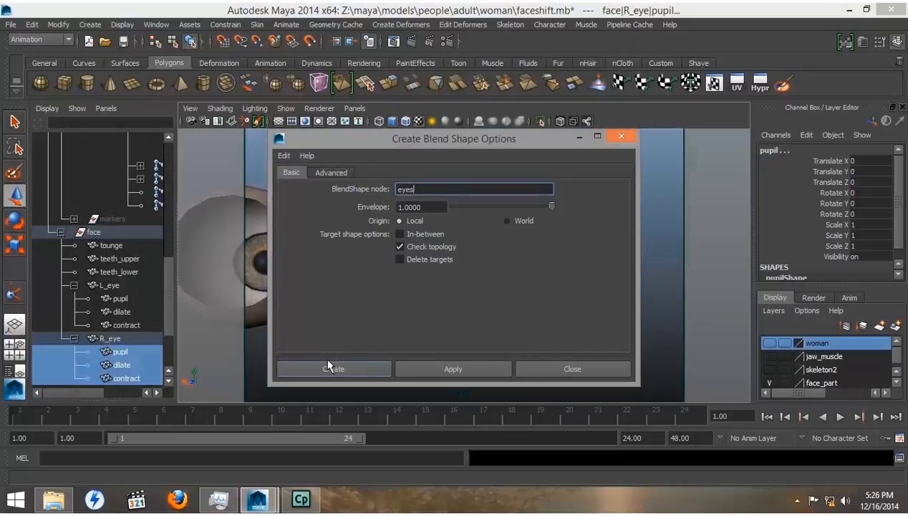
{"action": "left_click", "coordinate": [440, 370]}
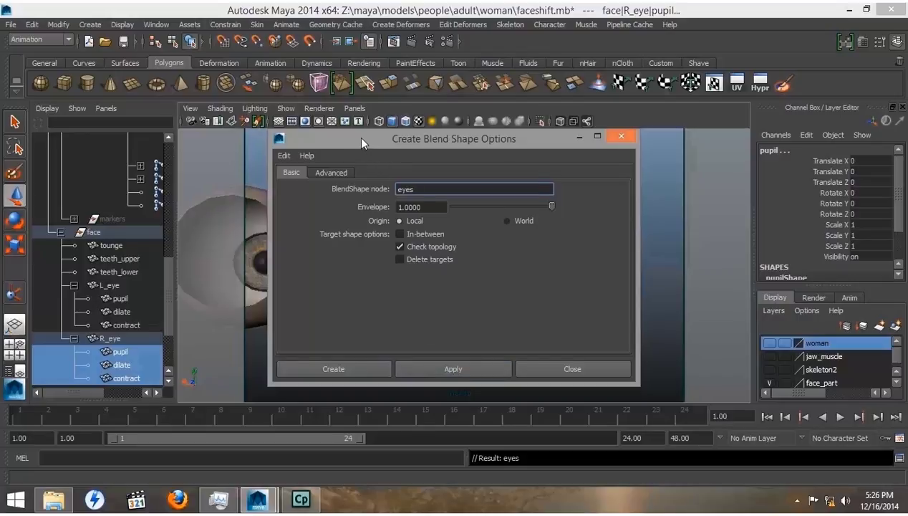
- Create a blend shape on L_eye's original pupil using its contract and dilate meshes as targets, keeping the node name eyes
{"action": "left_click_drag", "start_coordinate": [358, 138], "coordinate": [618, 154]}
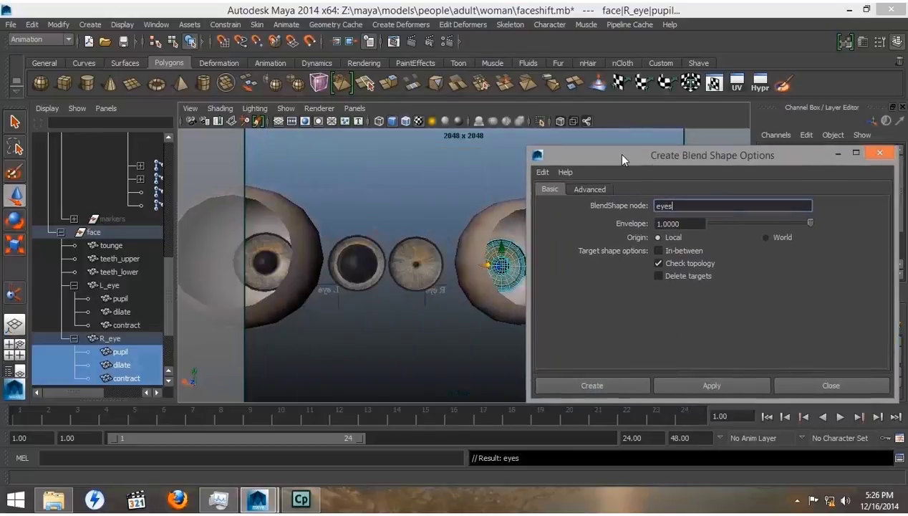
{"action": "left_click", "coordinate": [412, 262]}
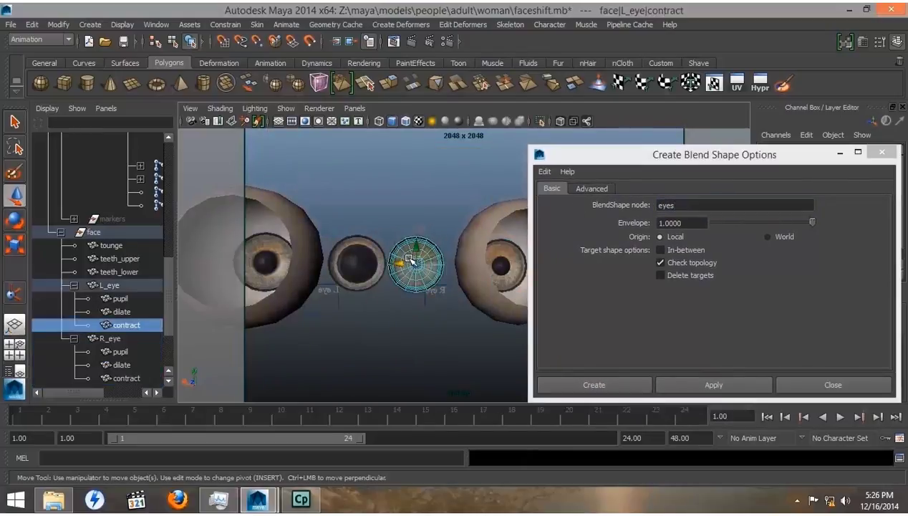
{"action": "left_click", "coordinate": [360, 254], "text": "shift"}
{"action": "left_click", "coordinate": [271, 255], "text": "shift"}
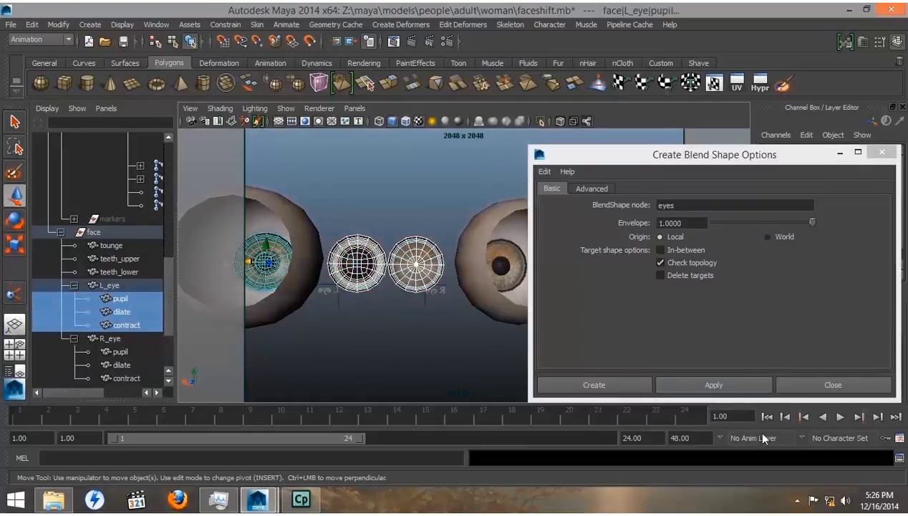
{"action": "left_click", "coordinate": [603, 382]}
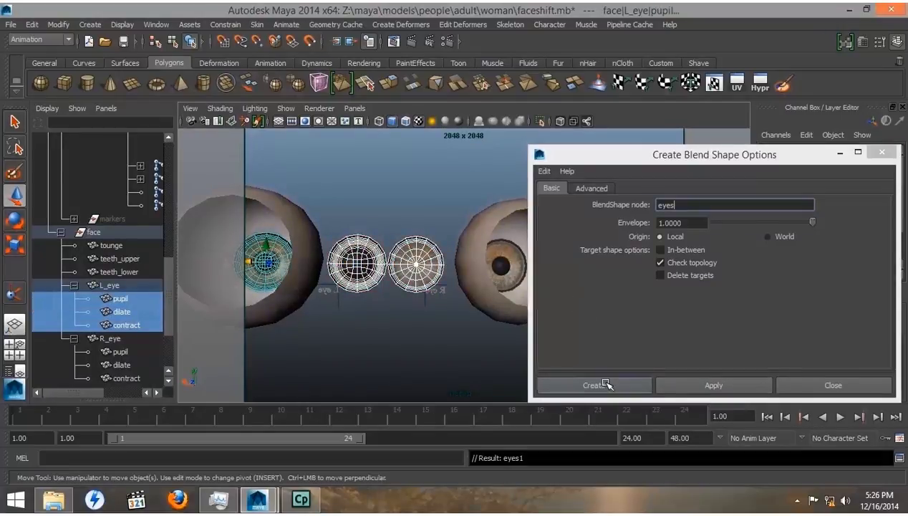
- Open the Blend Shape editor
{"action": "left_click", "coordinate": [154, 26]}
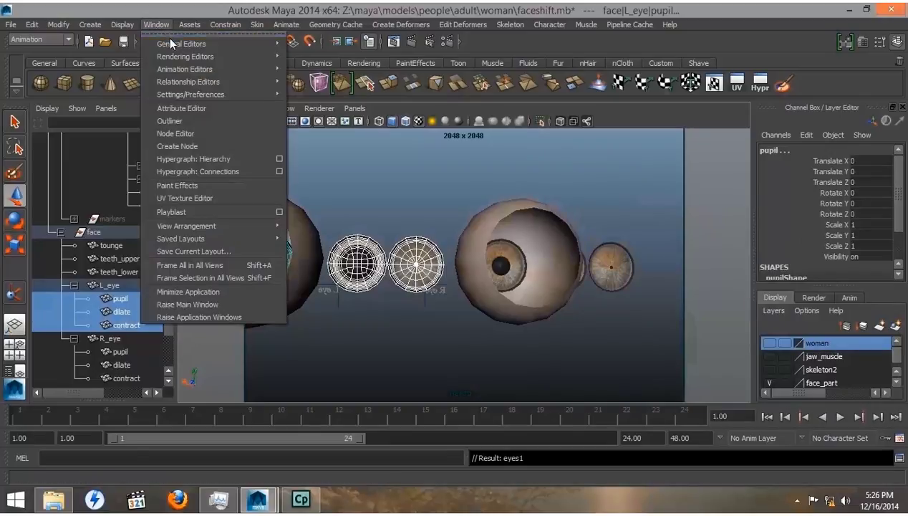
{"action": "mouse_move", "coordinate": [184, 69]}
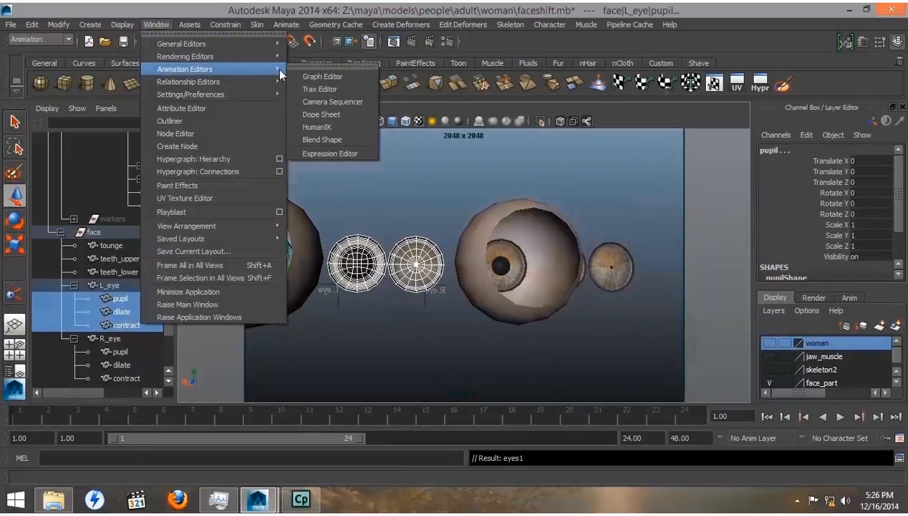
{"action": "left_click", "coordinate": [321, 139]}
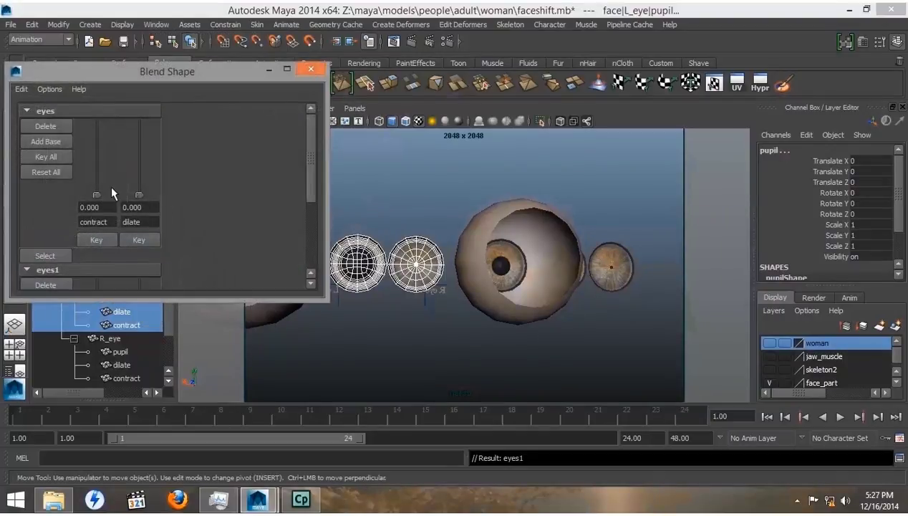
- Test the contract and dilate sliders of the eyes and eyes1 blend shapes, return them to 0, and minimize the editor
{"action": "middle_click_drag", "start_coordinate": [440, 286], "coordinate": [536, 299], "text": "alt"}
{"action": "right_click_drag", "start_coordinate": [536, 299], "coordinate": [403, 303], "text": "alt"}
{"action": "left_click_drag", "start_coordinate": [403, 303], "coordinate": [637, 298], "text": "alt"}
{"action": "left_click", "coordinate": [568, 318]}
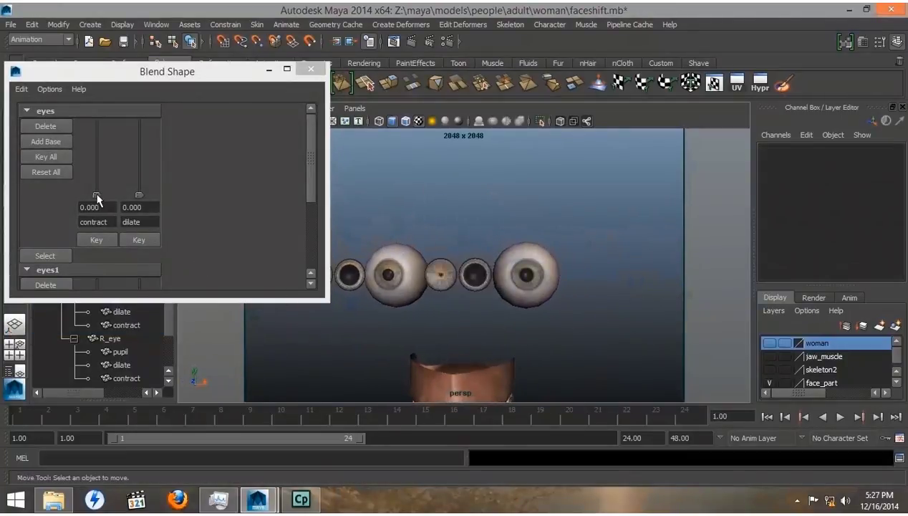
{"action": "left_click_drag", "start_coordinate": [97, 195], "coordinate": [90, 130]}
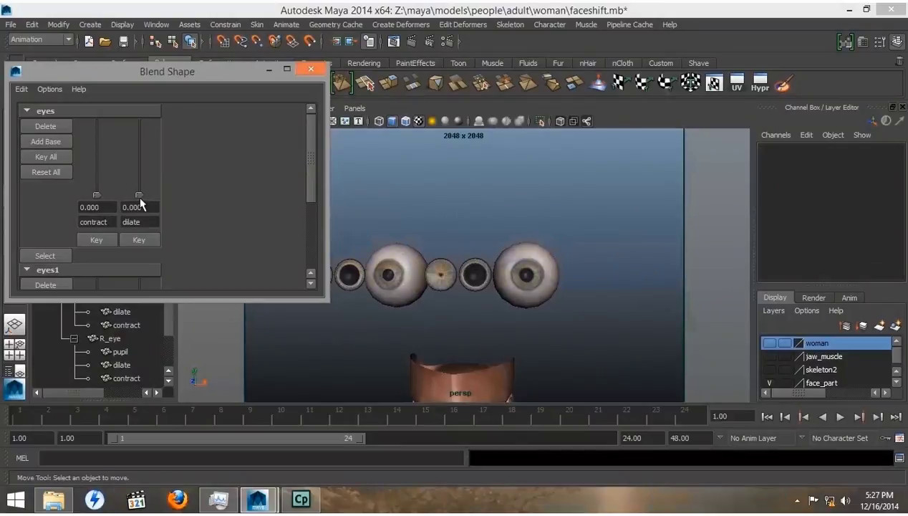
{"action": "left_click_drag", "start_coordinate": [140, 158], "coordinate": [128, 233]}
{"action": "scroll", "coordinate": [303, 138], "scroll_direction": "down", "scroll_amount": 5}
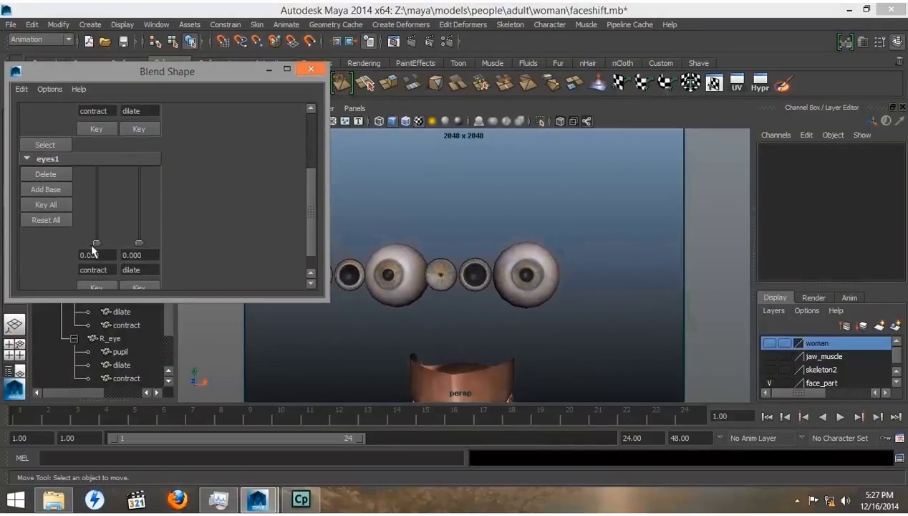
{"action": "left_click_drag", "start_coordinate": [95, 243], "coordinate": [90, 276]}
{"action": "left_click_drag", "start_coordinate": [139, 237], "coordinate": [128, 261]}
{"action": "left_click", "coordinate": [267, 70]}
- Delete the dilate and contract target meshes of both eyes, keeping only the original pupils
{"action": "left_click_drag", "start_coordinate": [305, 247], "coordinate": [346, 295]}
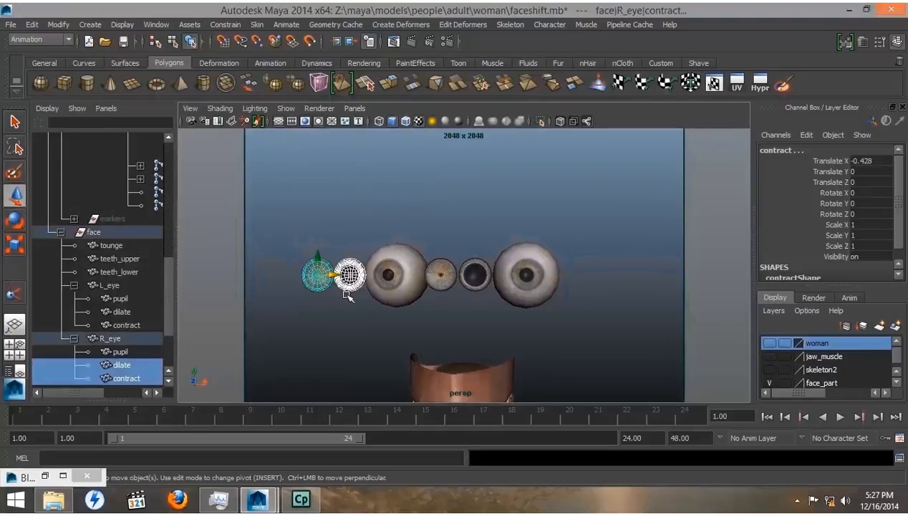
{"action": "key", "text": "Delete"}
{"action": "left_click_drag", "start_coordinate": [445, 253], "coordinate": [473, 296]}
{"action": "key", "text": "Delete"}
- Switch from the Outliner and perspective layout to the four-view layout
{"action": "right_click_drag", "start_coordinate": [423, 340], "coordinate": [304, 327], "text": "alt"}
{"action": "right_click_drag", "start_coordinate": [529, 313], "coordinate": [425, 314], "text": "alt"}
{"action": "left_click_drag", "start_coordinate": [424, 315], "coordinate": [434, 320], "text": "alt"}
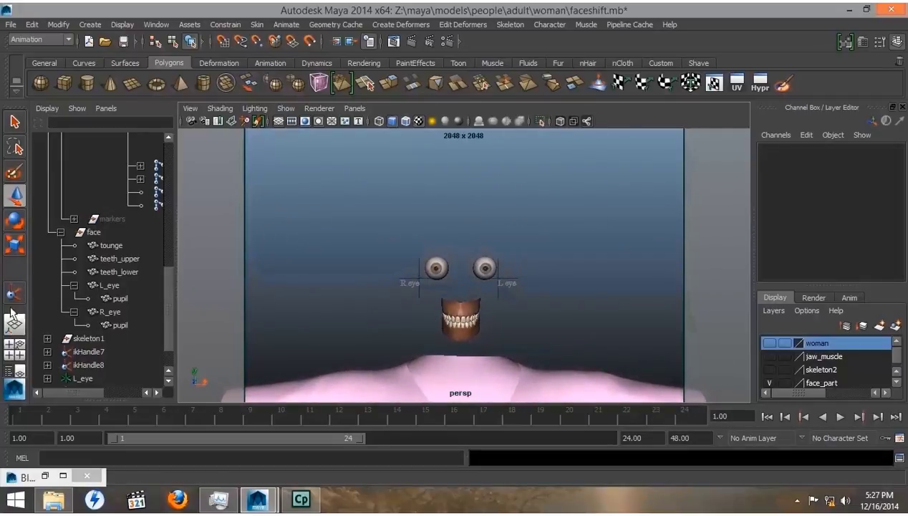
{"action": "left_click", "coordinate": [15, 349]}
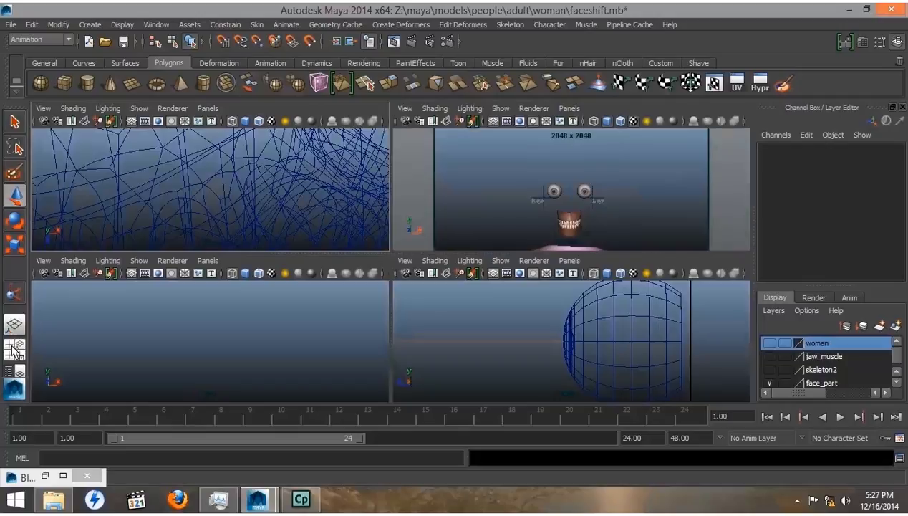
- Draw a linear CV curve through four grid-snapped points beside the head in the front view, outlining a tall rectangle with one side open
{"action": "left_click", "coordinate": [91, 25]}
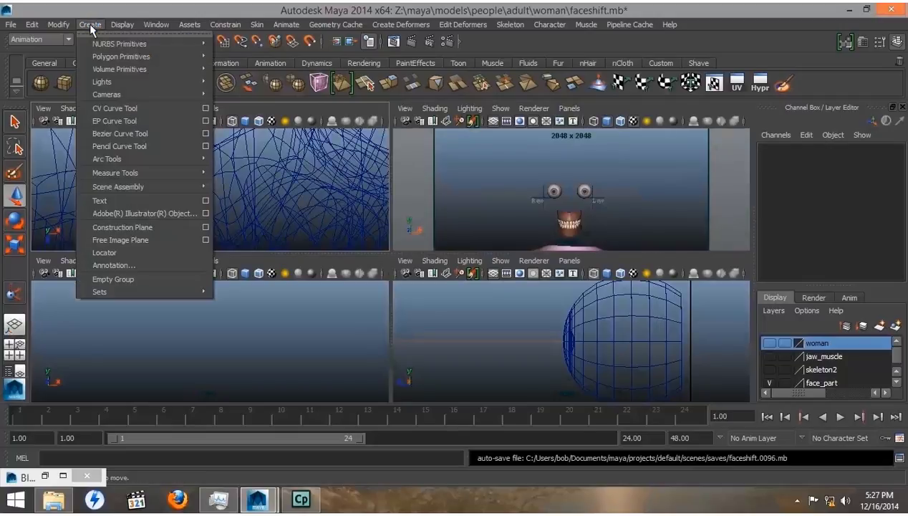
{"action": "left_click", "coordinate": [205, 109]}
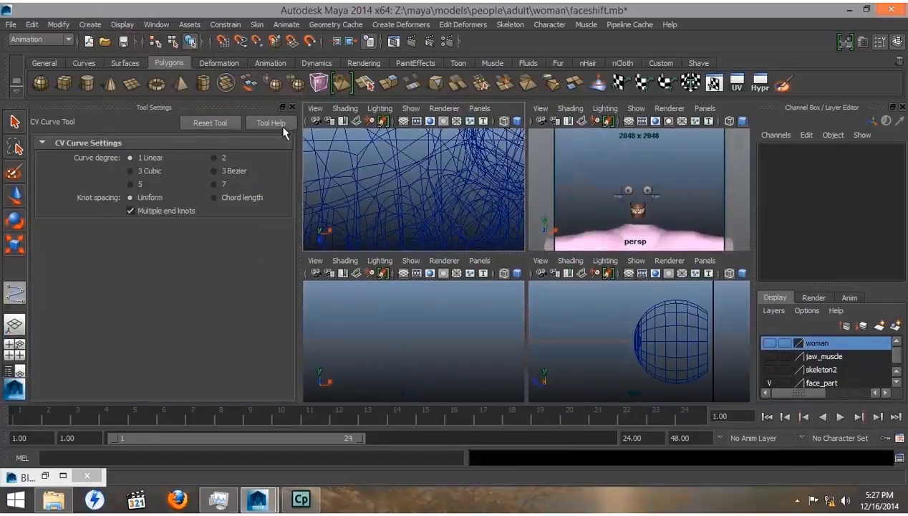
{"action": "left_click", "coordinate": [290, 107]}
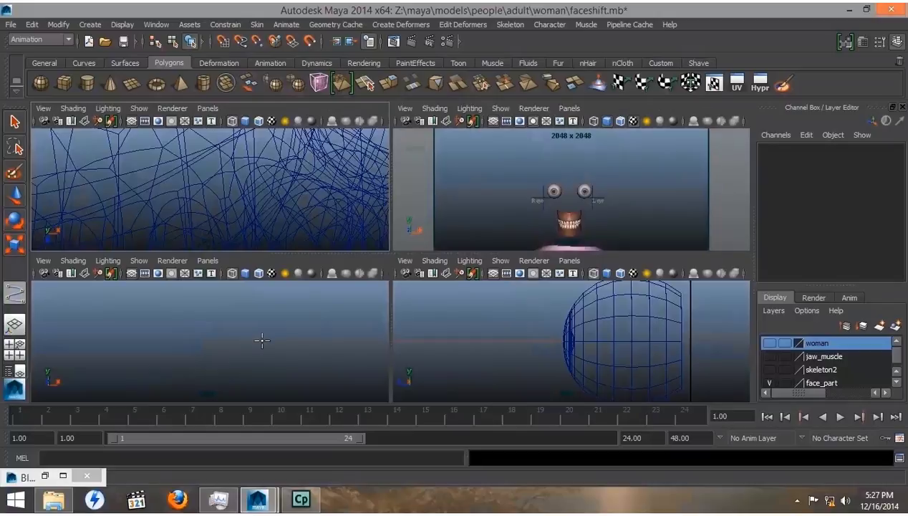
{"action": "key", "text": "a"}
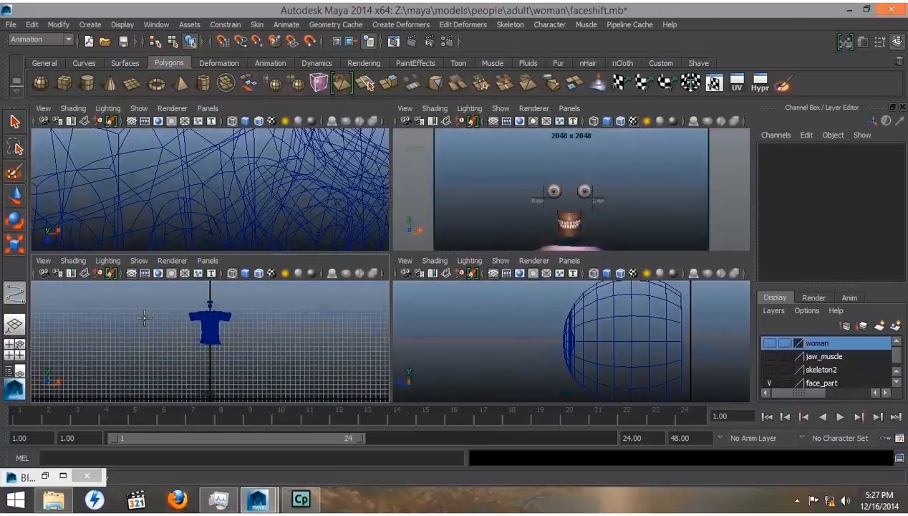
{"action": "right_click_drag", "start_coordinate": [144, 315], "coordinate": [304, 346], "text": "alt"}
{"action": "middle_click_drag", "start_coordinate": [242, 325], "coordinate": [230, 398], "text": "alt"}
{"action": "right_click_drag", "start_coordinate": [209, 347], "coordinate": [259, 354], "text": "alt"}
{"action": "middle_click_drag", "start_coordinate": [234, 332], "coordinate": [223, 364], "text": "alt"}
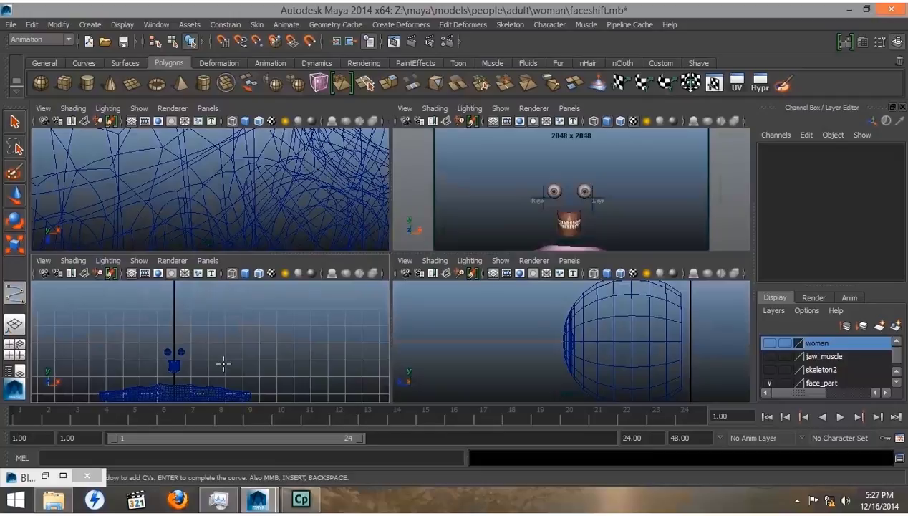
{"action": "left_click", "coordinate": [208, 309]}
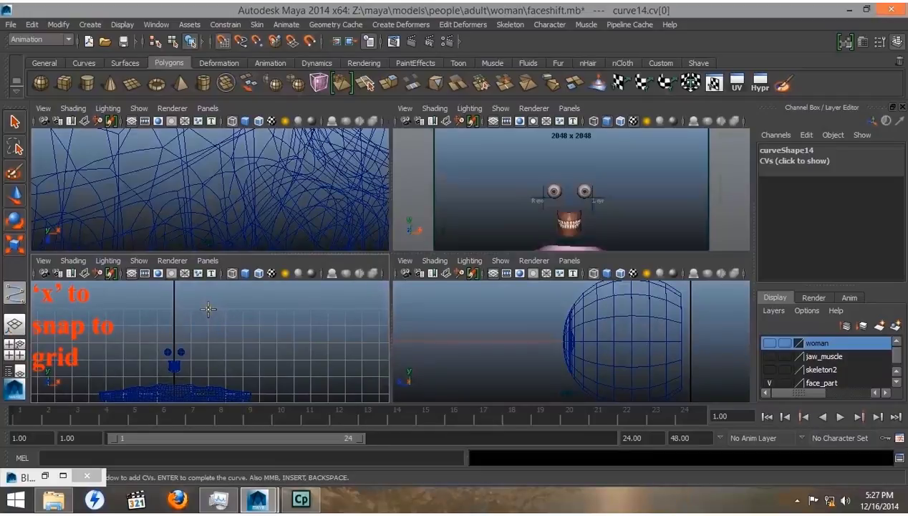
{"action": "left_click", "coordinate": [225, 309]}
{"action": "left_click", "coordinate": [226, 375]}
{"action": "left_click", "coordinate": [211, 376]}
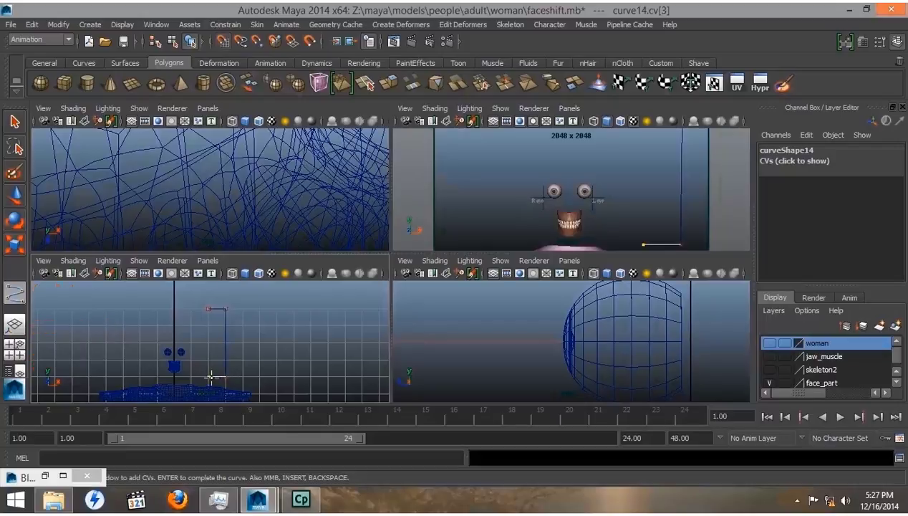
{"action": "key", "text": "Return"}
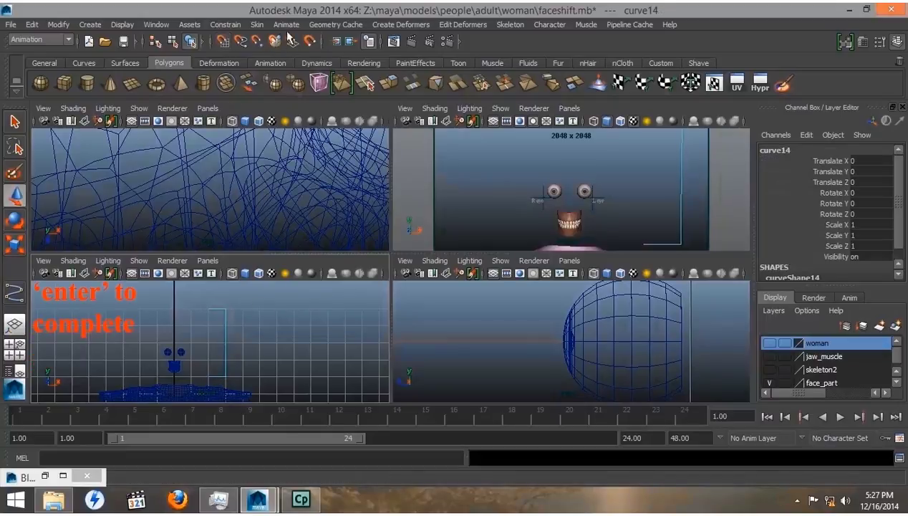
- Close the open curve into a complete rectangle and center its pivot
{"action": "left_click", "coordinate": [69, 39]}
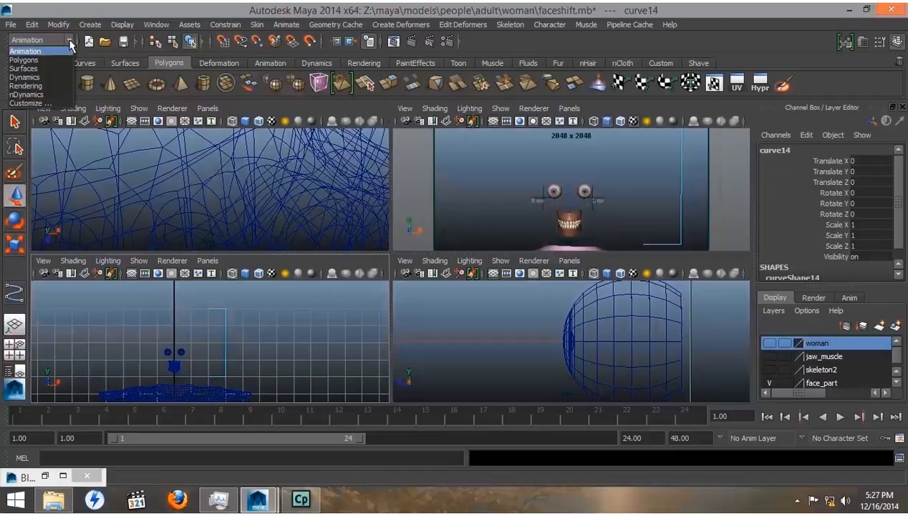
{"action": "left_click", "coordinate": [42, 65]}
{"action": "left_click", "coordinate": [234, 25]}
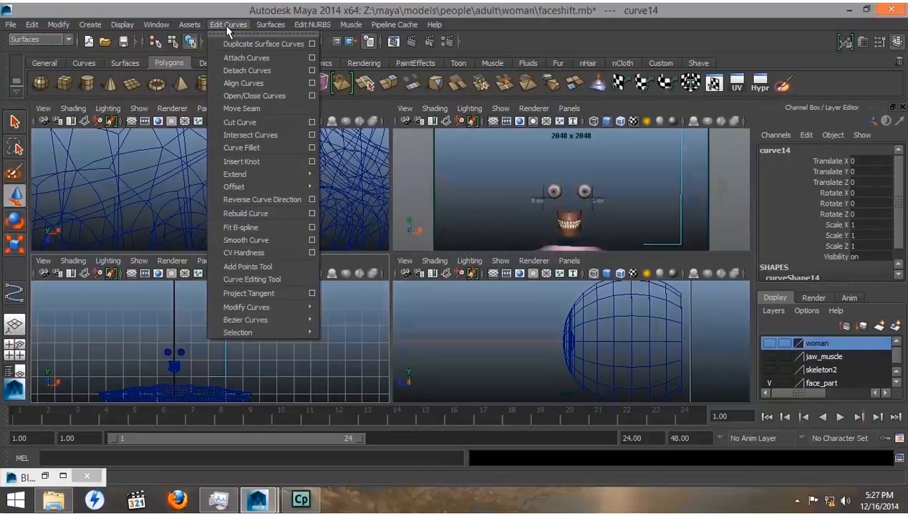
{"action": "left_click", "coordinate": [245, 96]}
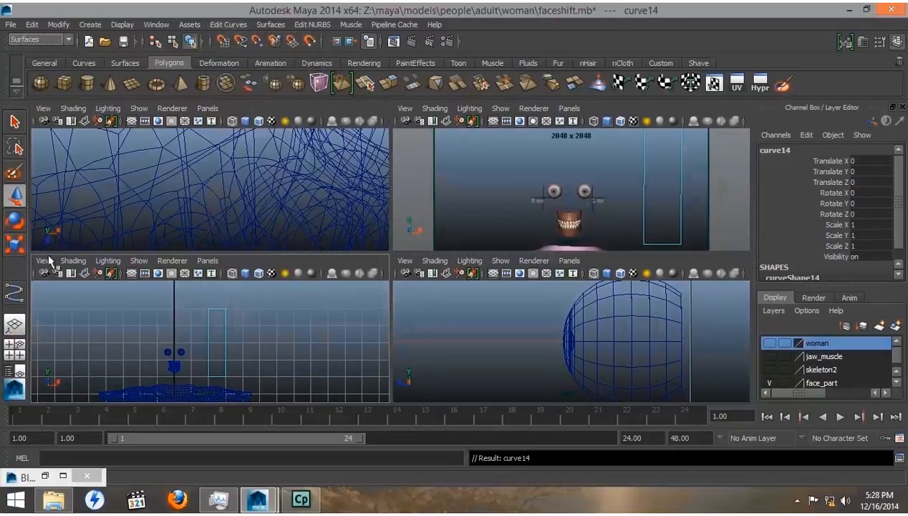
{"action": "left_click", "coordinate": [59, 24]}
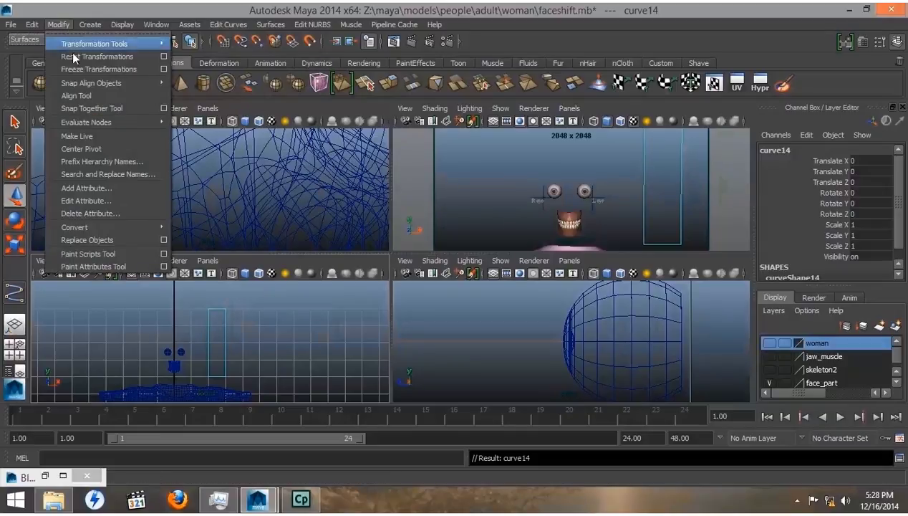
{"action": "left_click", "coordinate": [82, 145]}
{"action": "key", "text": "F6"}
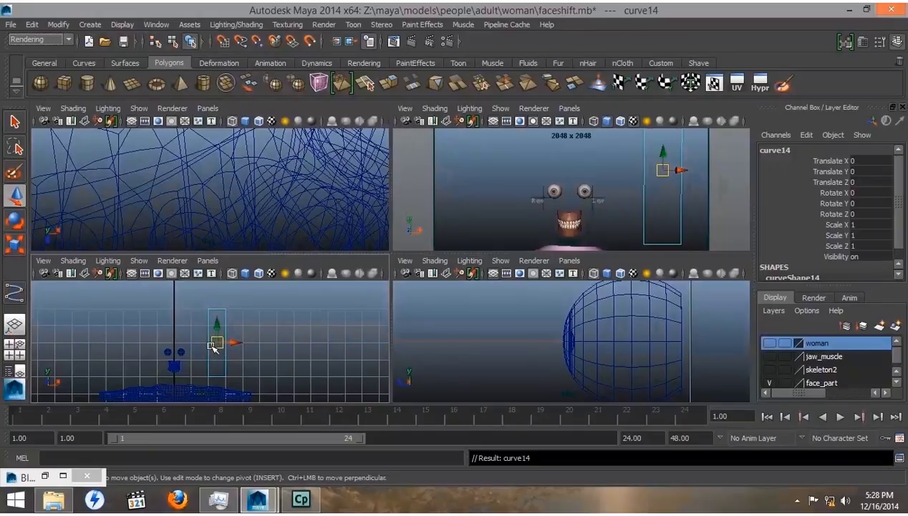
- Scale the rectangle uniformly to about 0.207, and narrow it to a Scale X of about 0.061
{"action": "left_click", "coordinate": [10, 246]}
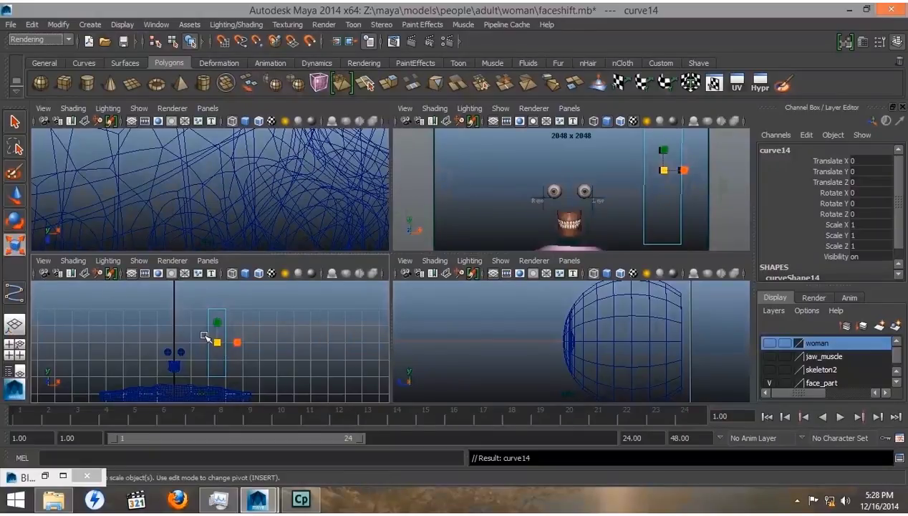
{"action": "left_click_drag", "start_coordinate": [217, 343], "coordinate": [186, 349]}
{"action": "scroll", "coordinate": [237, 345], "scroll_direction": "up", "scroll_amount": 5}
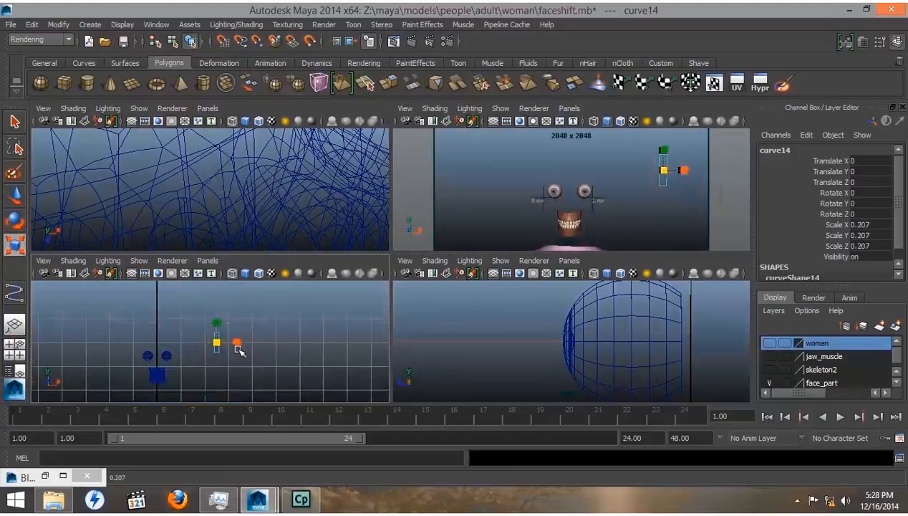
{"action": "mouse_move", "coordinate": [229, 341]}
{"action": "left_mouse_down"}
{"action": "mouse_move", "coordinate": [213, 345]}
{"action": "mouse_move", "coordinate": [233, 345]}
{"action": "left_mouse_up"}
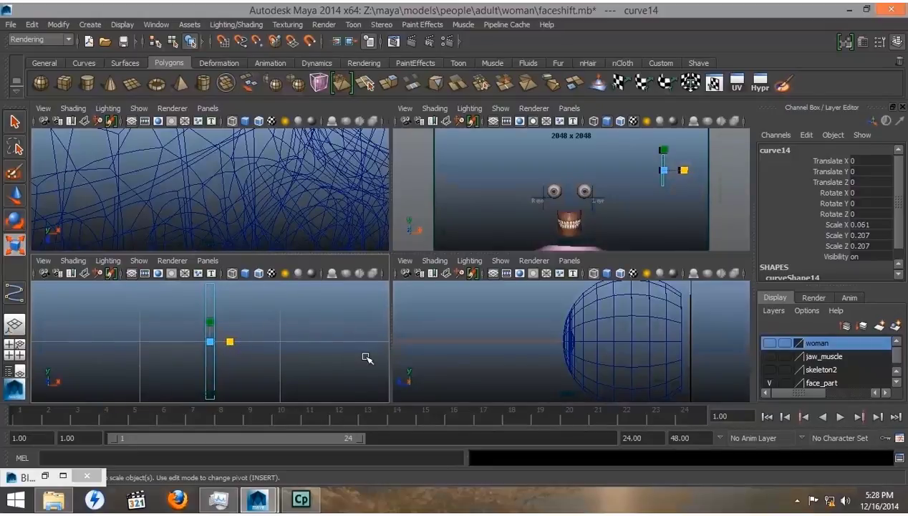
- Move the rectangle in the side view to eye height in front of the face, at about Translate Y -0.552 and Z 2.909
{"action": "right_click_drag", "start_coordinate": [632, 344], "coordinate": [425, 347], "text": "alt"}
{"action": "key", "text": "e"}
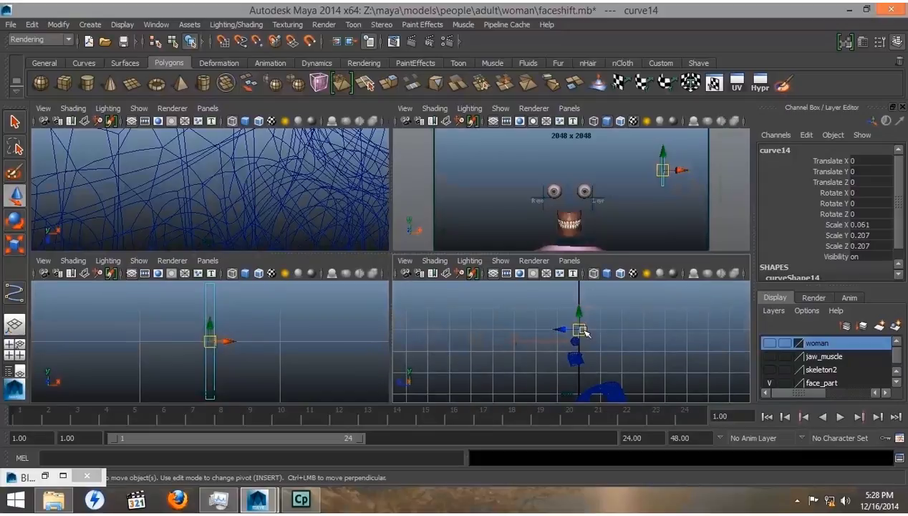
{"action": "left_click_drag", "start_coordinate": [578, 326], "coordinate": [515, 344]}
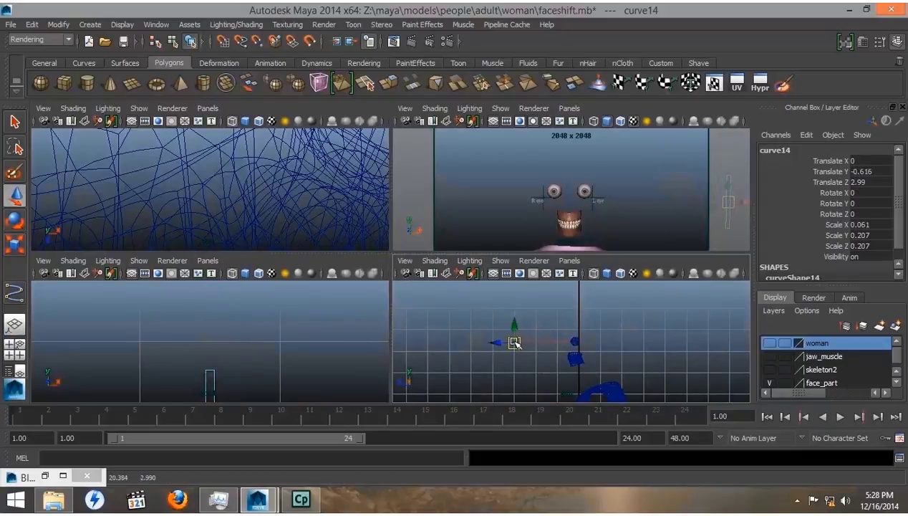
{"action": "key", "text": "f"}
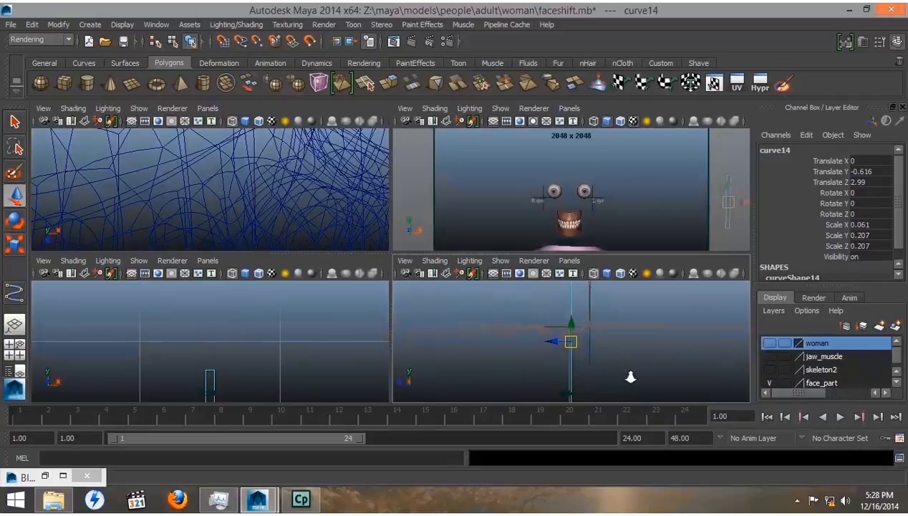
{"action": "middle_click_drag", "start_coordinate": [644, 345], "coordinate": [575, 375], "text": "alt"}
{"action": "left_click_drag", "start_coordinate": [524, 370], "coordinate": [552, 349]}
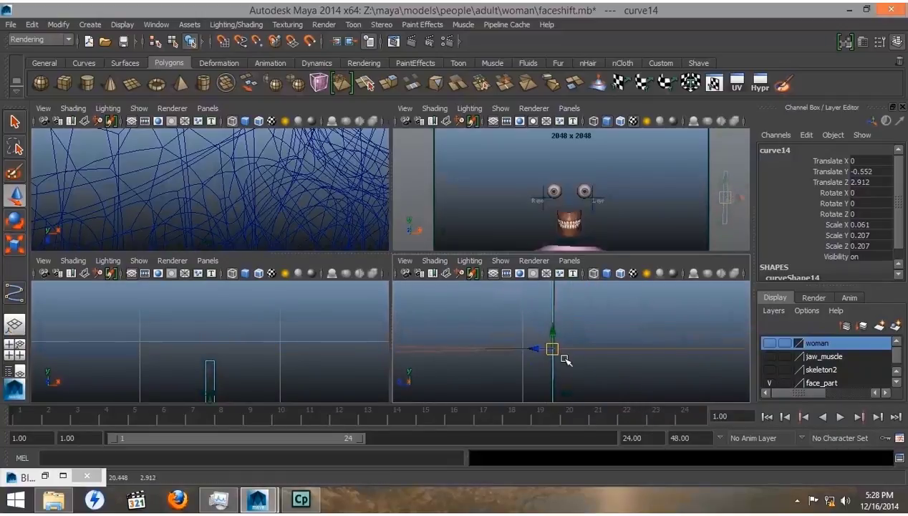
{"action": "right_click_drag", "start_coordinate": [517, 366], "coordinate": [652, 381], "text": "alt"}
{"action": "right_click_drag", "start_coordinate": [515, 366], "coordinate": [681, 387], "text": "alt"}
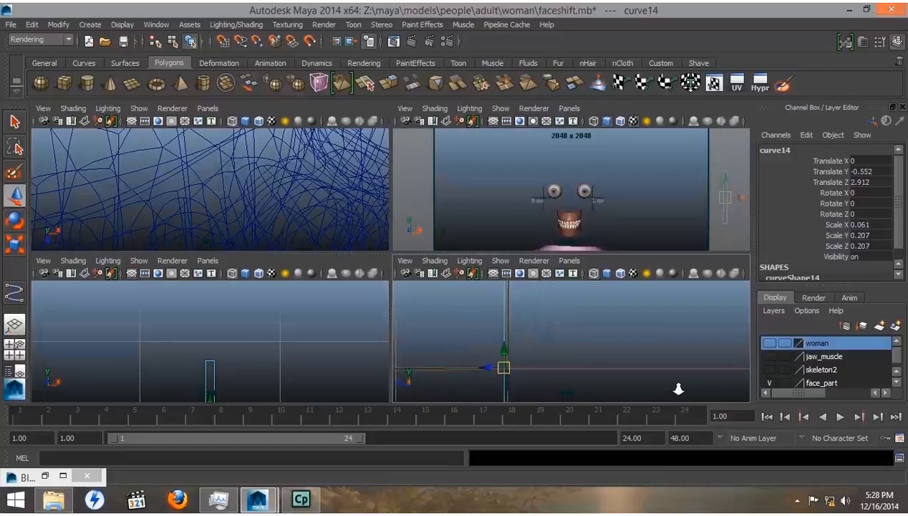
{"action": "left_click_drag", "start_coordinate": [482, 374], "coordinate": [490, 371]}
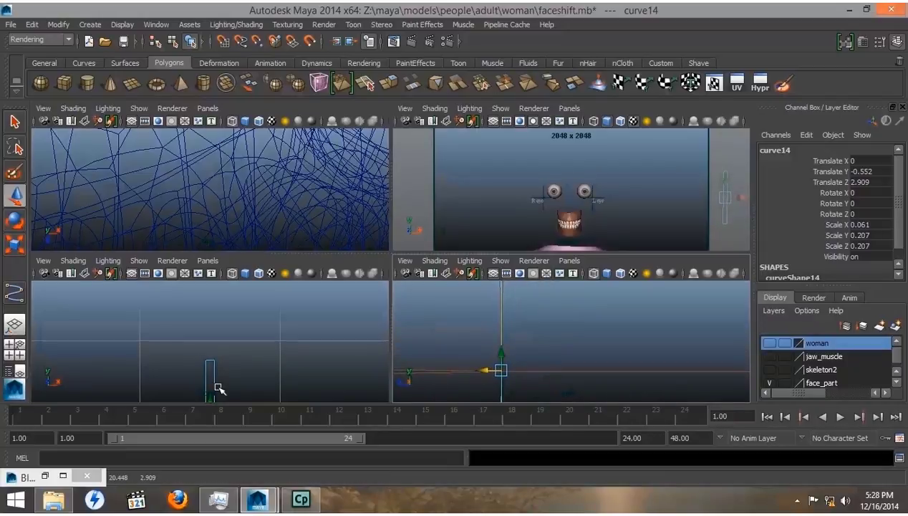
- Move the rectangle beside the left eye at about Translate X -2.412, and scale it to about 0.034 in X and 0.09 in Y and Z
{"action": "key", "text": "f"}
{"action": "right_click_drag", "start_coordinate": [279, 352], "coordinate": [167, 356], "text": "alt"}
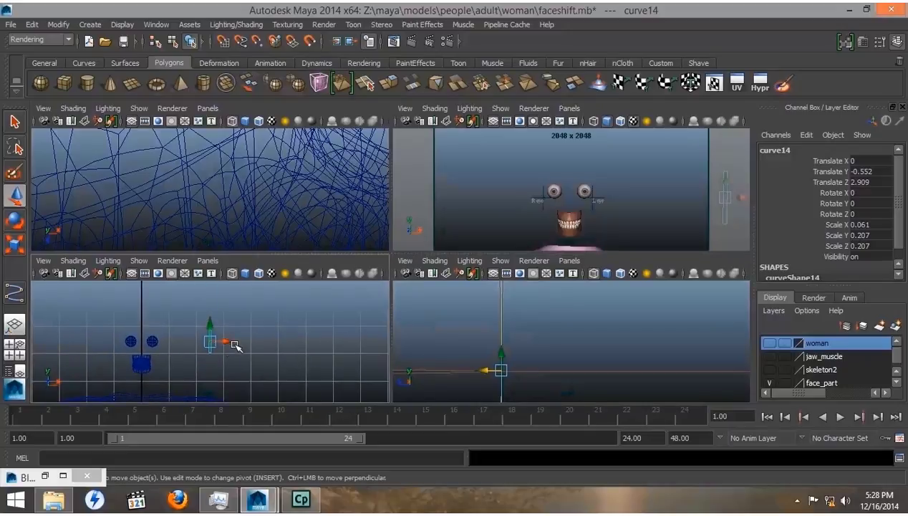
{"action": "left_click_drag", "start_coordinate": [223, 341], "coordinate": [165, 343]}
{"action": "right_click_drag", "start_coordinate": [165, 343], "coordinate": [227, 345], "text": "alt"}
{"action": "left_click_drag", "start_coordinate": [227, 344], "coordinate": [287, 343]}
{"action": "key", "text": "r"}
- Duplicate the rectangle and scale the copy into a short horizontal bar across it, about 0.112 in X and 0.01 in Y
{"action": "key", "text": "ctrl+d"}
{"action": "left_click_drag", "start_coordinate": [216, 322], "coordinate": [218, 373]}
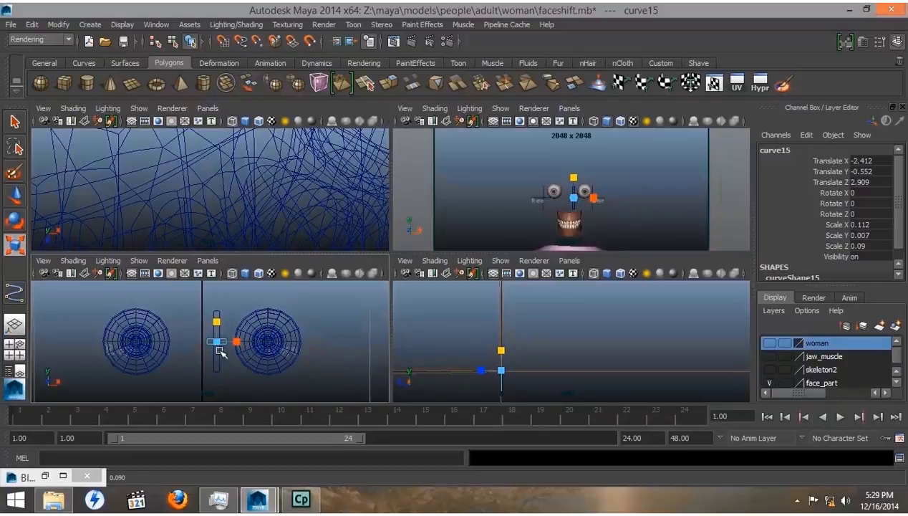
{"action": "left_click_drag", "start_coordinate": [217, 320], "coordinate": [223, 352]}
- Duplicate the rectangle and its crossbar together and move the copies beside the right eye, at about Translate X -2.591
{"action": "key", "text": "ctrl+d"}
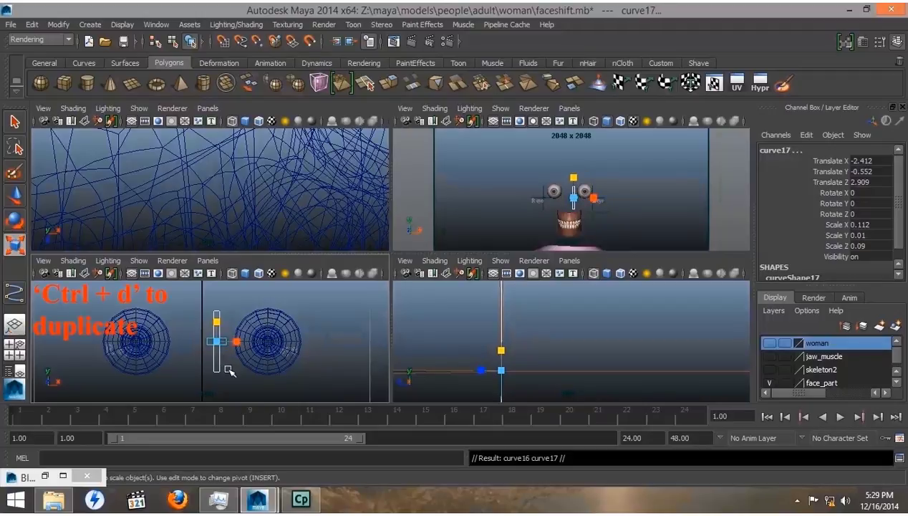
{"action": "key", "text": "w"}
{"action": "left_click_drag", "start_coordinate": [232, 340], "coordinate": [205, 341]}
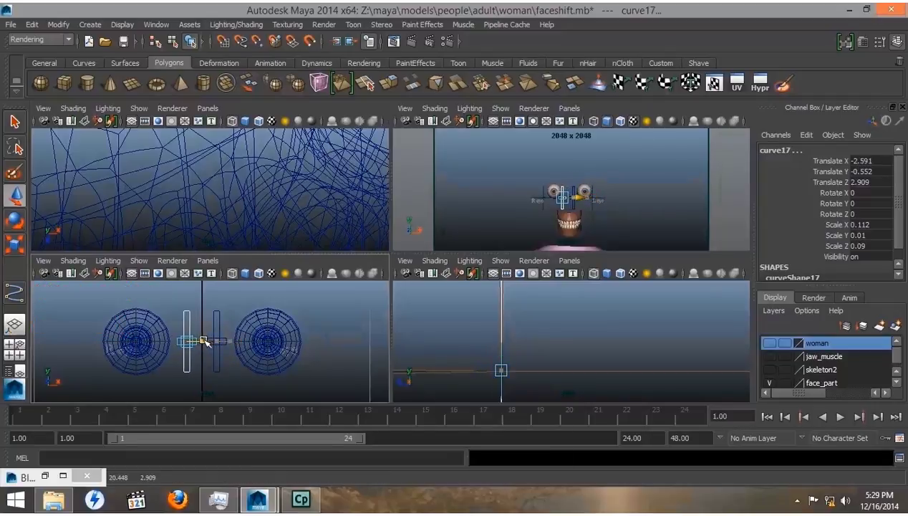
{"action": "left_click", "coordinate": [230, 379]}
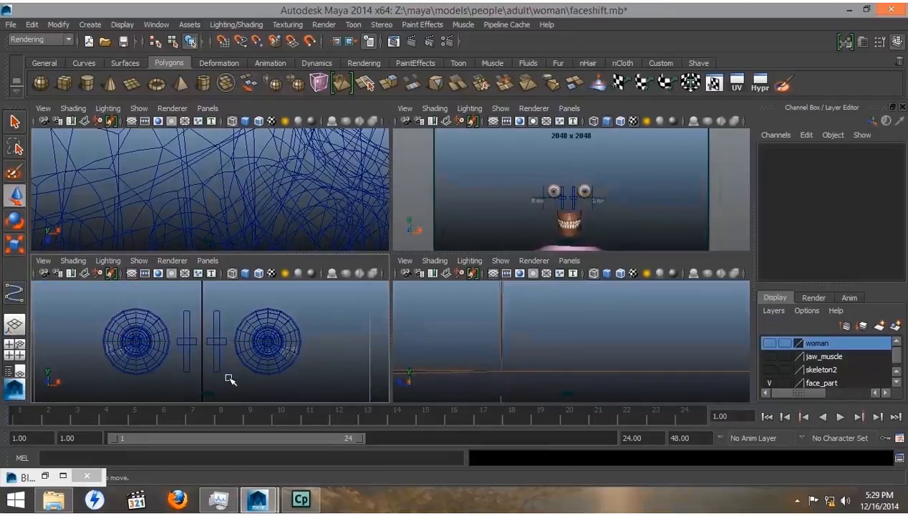
- Switch to the Outliner and perspective layout and rename the left eye's crossbar curve as L_pupil
{"action": "left_click", "coordinate": [9, 372]}
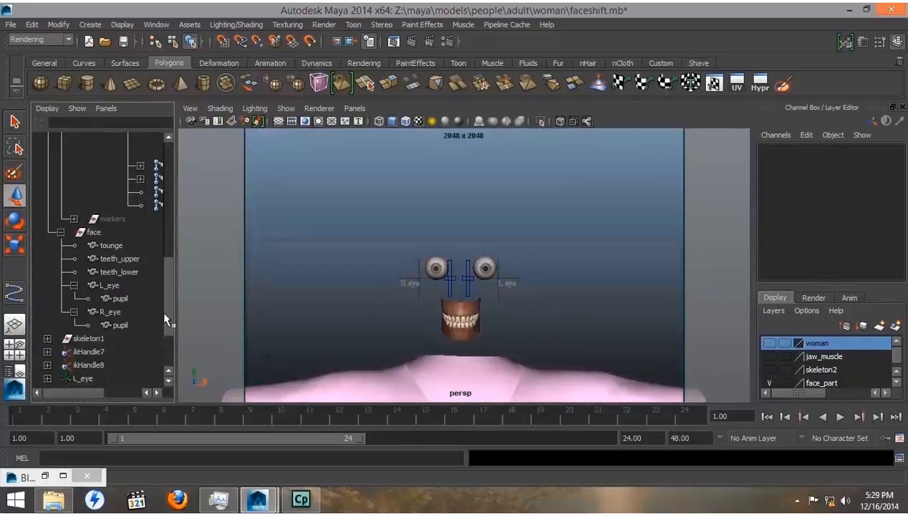
{"action": "scroll", "coordinate": [169, 322], "scroll_direction": "down", "scroll_amount": 2}
{"action": "scroll", "coordinate": [169, 323], "scroll_direction": "down", "scroll_amount": 3}
{"action": "left_click", "coordinate": [87, 313]}
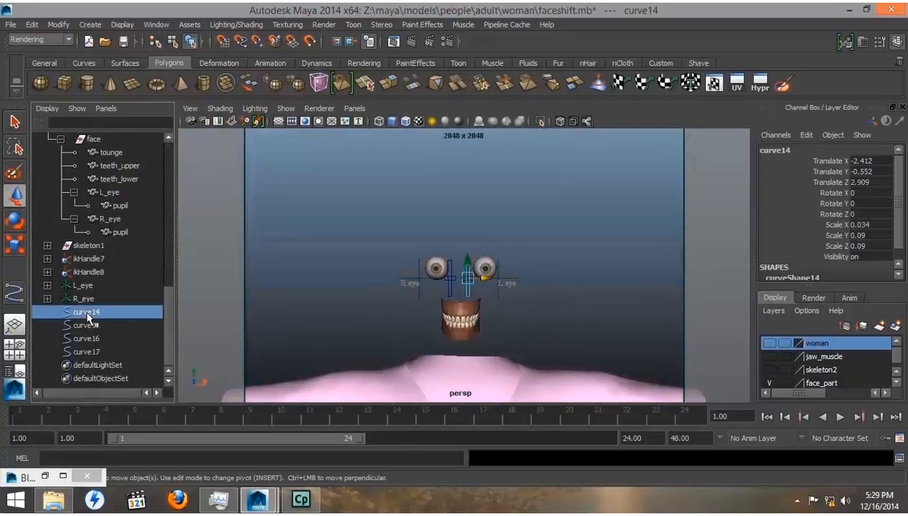
{"action": "left_click", "coordinate": [88, 325]}
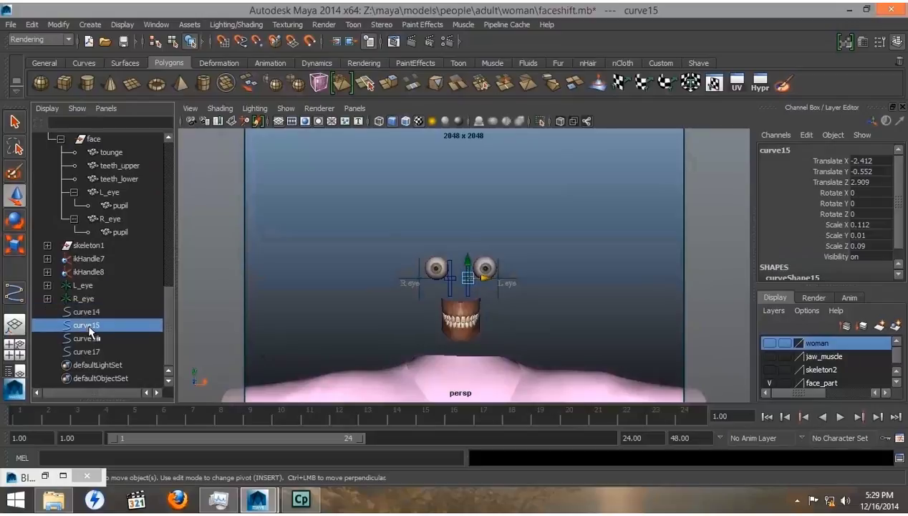
{"action": "double_click", "coordinate": [89, 327]}
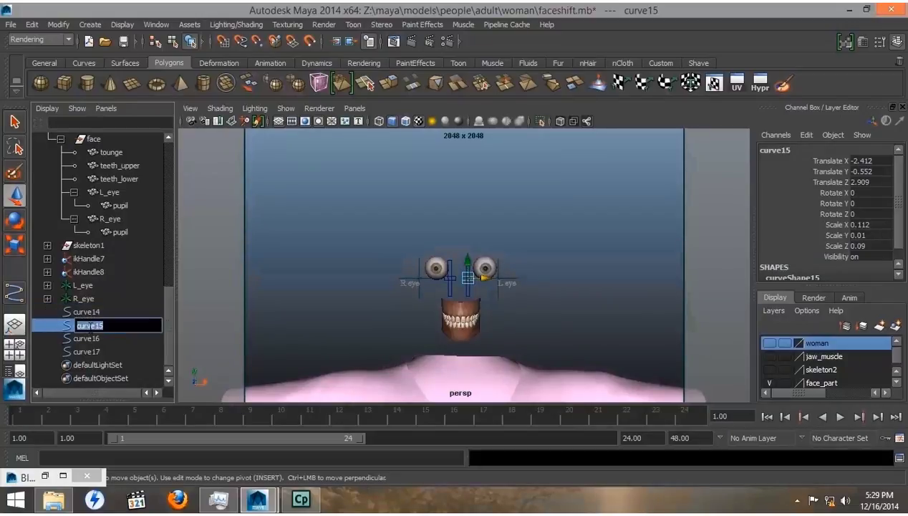
{"action": "type", "text": "L_pupil"}
{"action": "key", "text": "Return"}
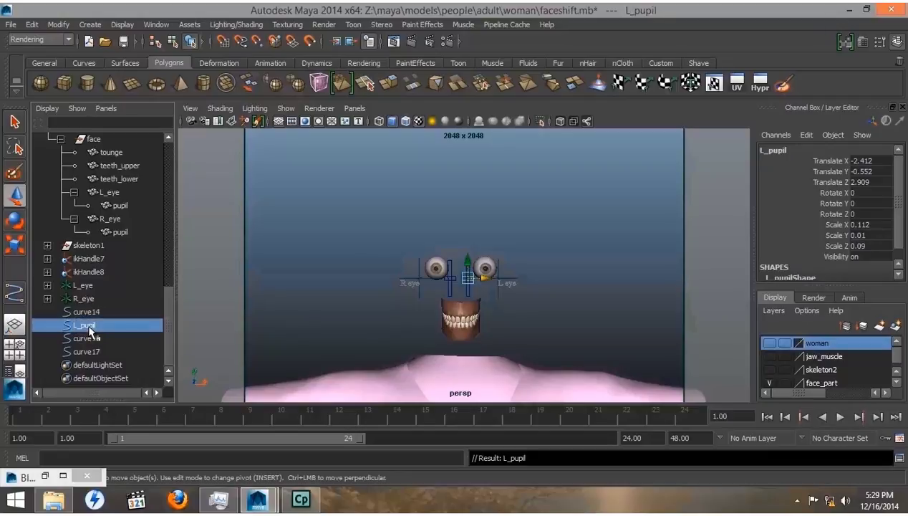
- Rename the right eye's crossbar curve as R_pupil
{"action": "left_click", "coordinate": [79, 340]}
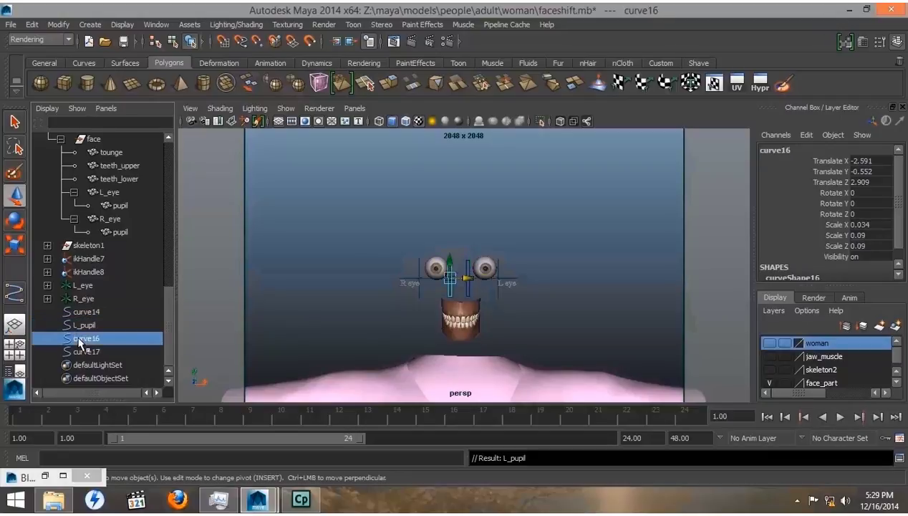
{"action": "double_click", "coordinate": [84, 351]}
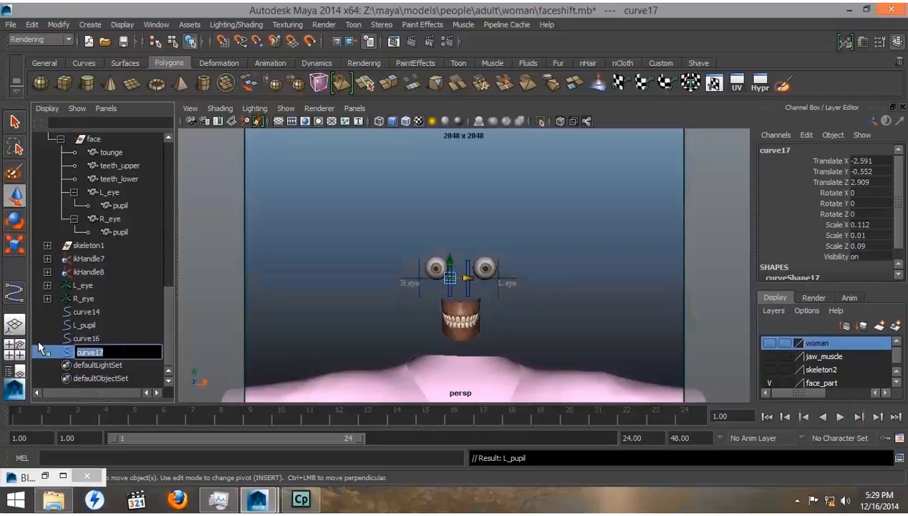
{"action": "type", "text": "R_pupil"}
{"action": "key", "text": "Return"}
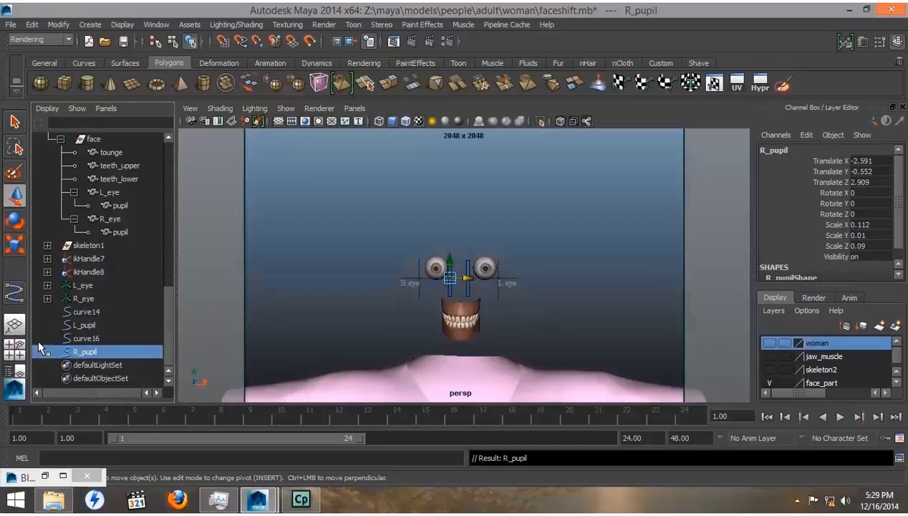
- Freeze the transformations of both pupil slider rectangles together with the L_pupil and R_pupil crossbar curves
{"action": "left_click", "coordinate": [87, 311]}
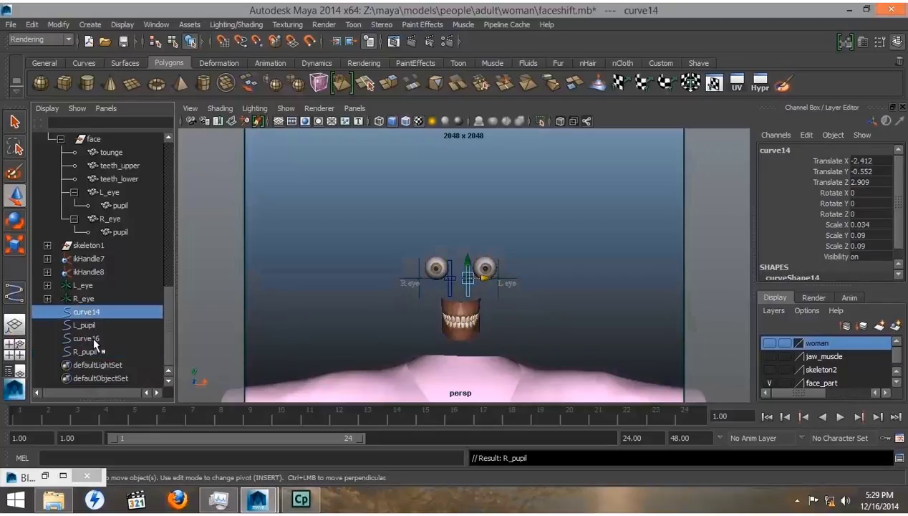
{"action": "left_click", "coordinate": [87, 338], "text": "ctrl"}
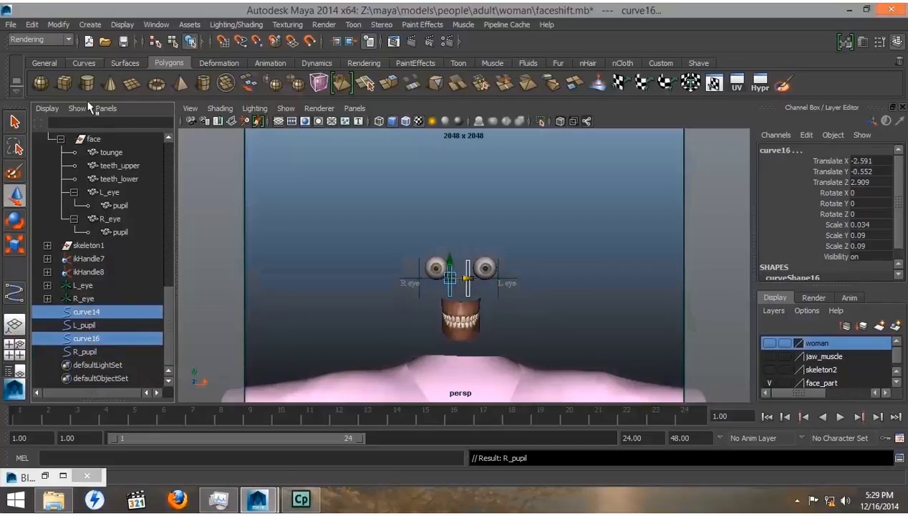
{"action": "left_click", "coordinate": [86, 326], "text": "ctrl"}
{"action": "left_click", "coordinate": [91, 350], "text": "ctrl"}
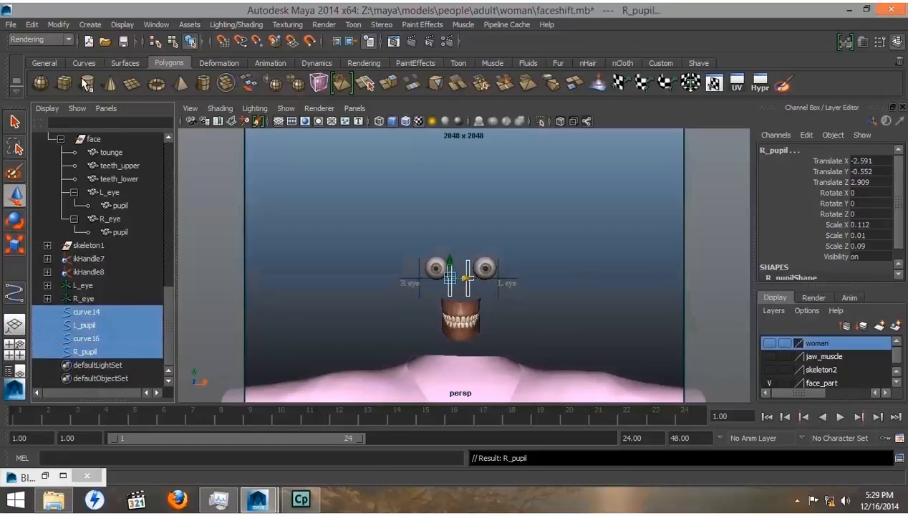
{"action": "left_click", "coordinate": [58, 25]}
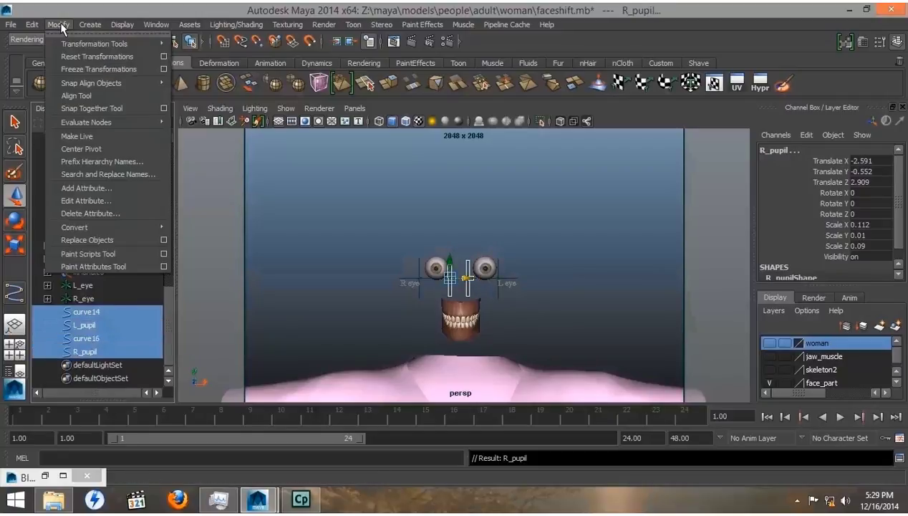
{"action": "left_click", "coordinate": [78, 68]}
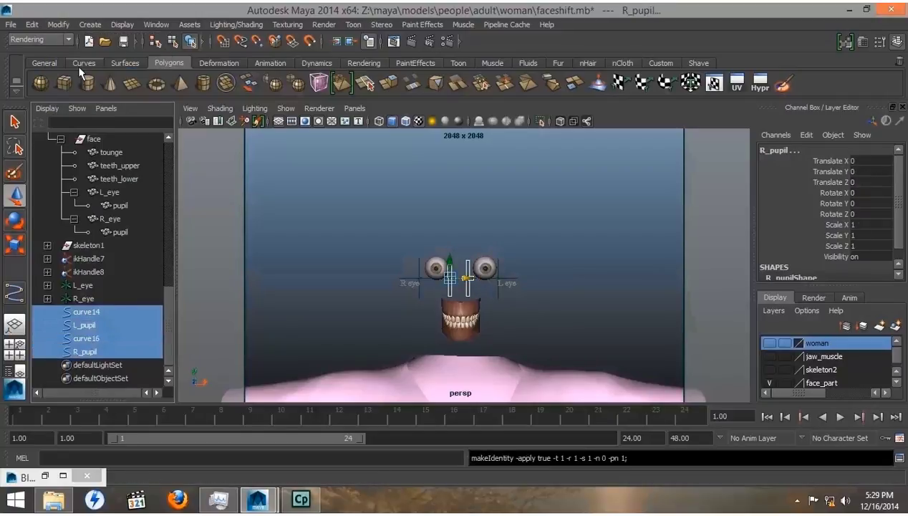
- Make the Template attribute keyable on both slider rectangles, curve14 and curve16, with Channel Control
{"action": "left_click", "coordinate": [89, 315]}
{"action": "left_click", "coordinate": [88, 338], "text": "ctrl"}
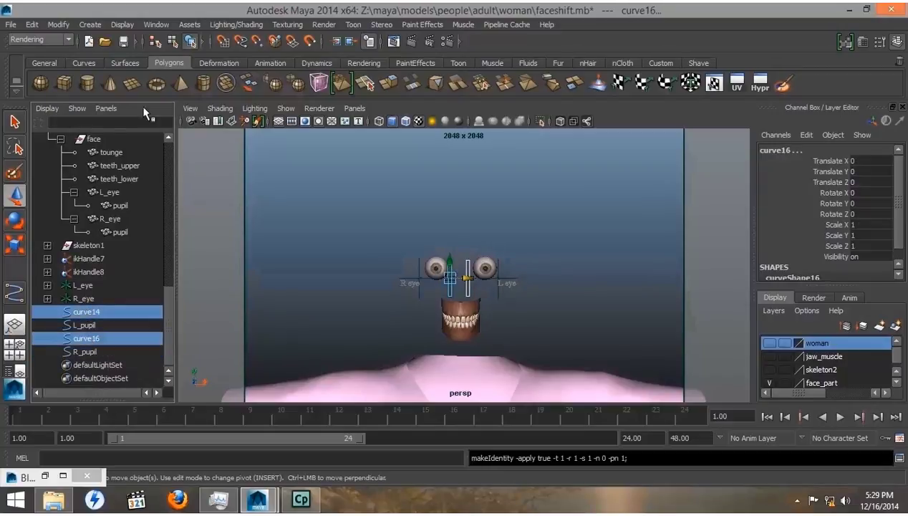
{"action": "left_click", "coordinate": [156, 25]}
{"action": "mouse_move", "coordinate": [279, 46]}
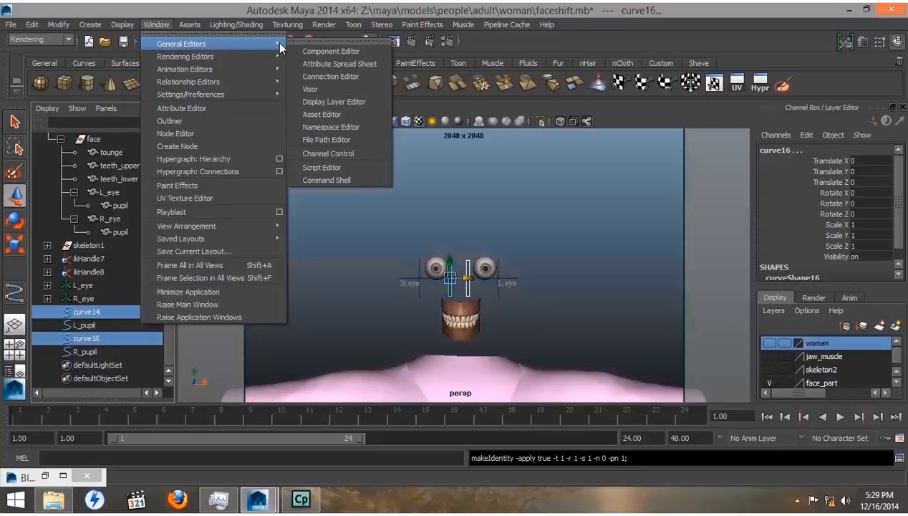
{"action": "left_click", "coordinate": [325, 152]}
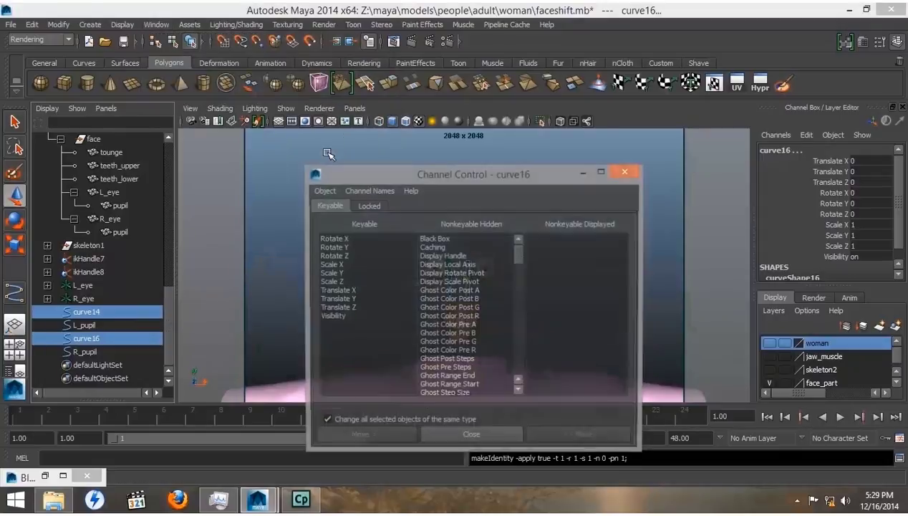
{"action": "scroll", "coordinate": [520, 301], "scroll_direction": "down", "scroll_amount": 8}
{"action": "left_click_drag", "start_coordinate": [520, 296], "coordinate": [521, 380]}
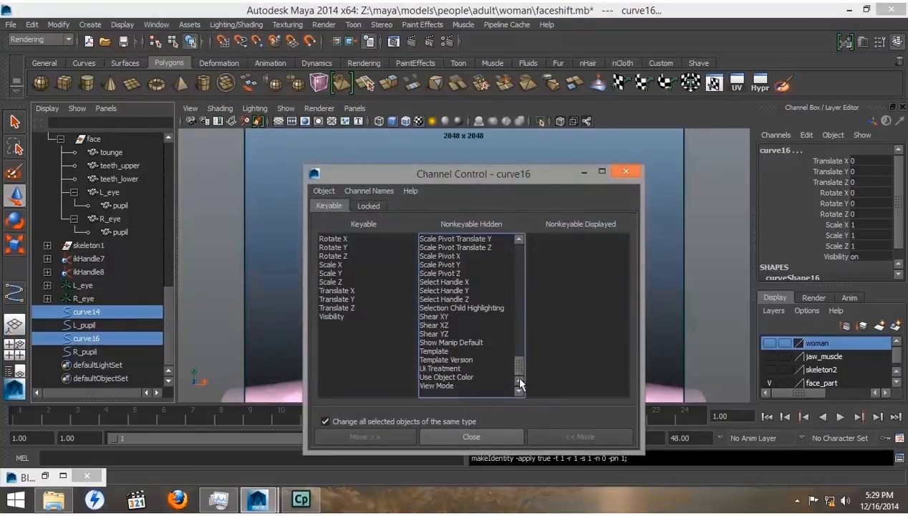
{"action": "left_click", "coordinate": [440, 351]}
{"action": "left_click", "coordinate": [556, 433]}
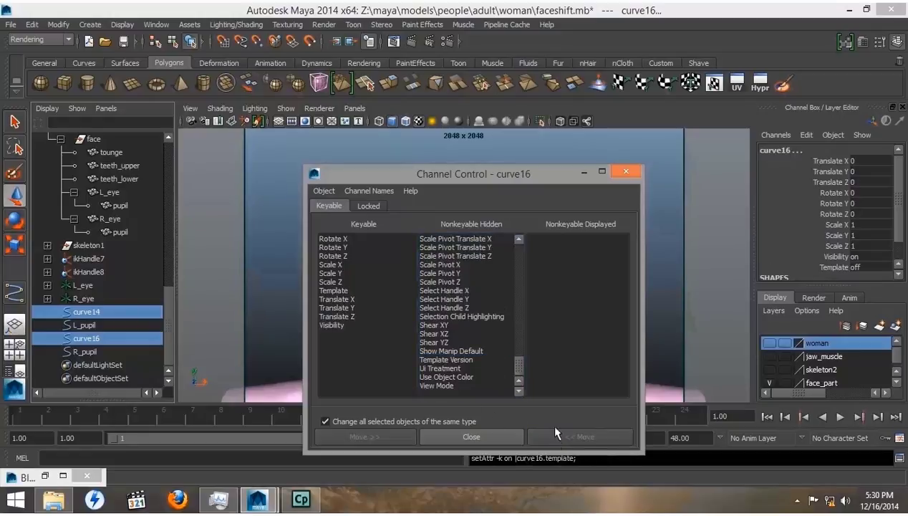
{"action": "left_click", "coordinate": [623, 174]}
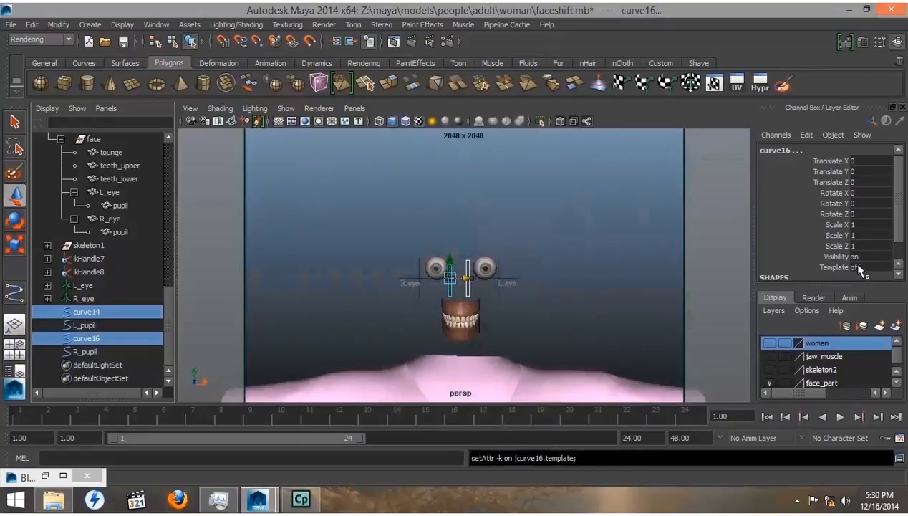
- Turn Template on for both slider rectangles and deselect them
{"action": "double_click", "coordinate": [858, 265]}
{"action": "type", "text": "1"}
{"action": "key", "text": "Tab"}
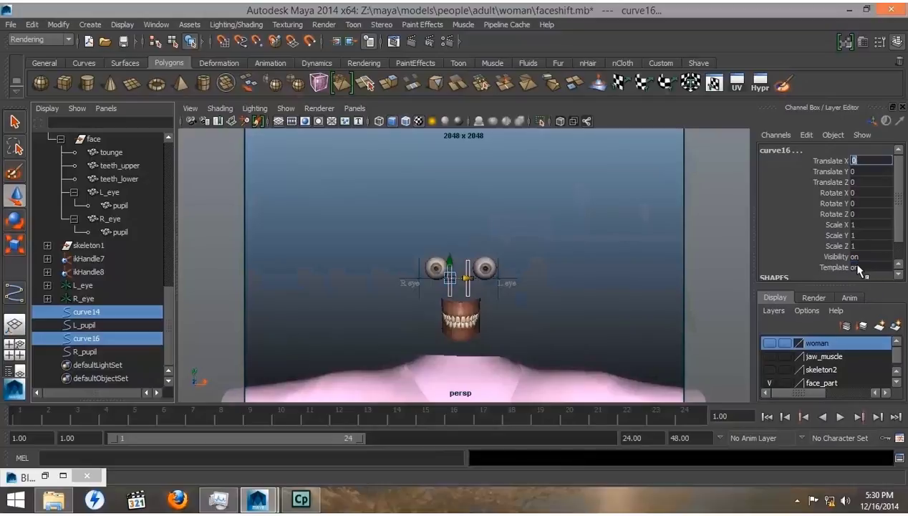
{"action": "left_click", "coordinate": [382, 304]}
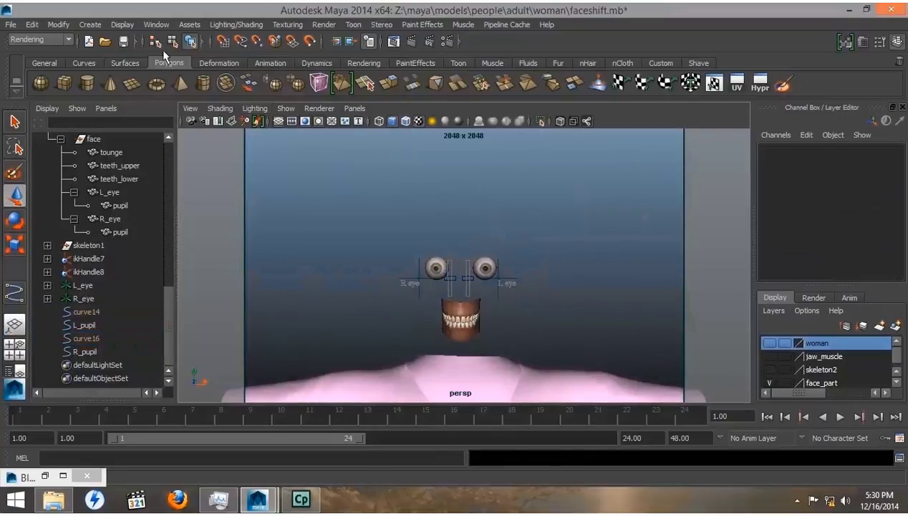
- Create text curves reading "pupil" in Times New Roman
{"action": "left_click", "coordinate": [90, 25]}
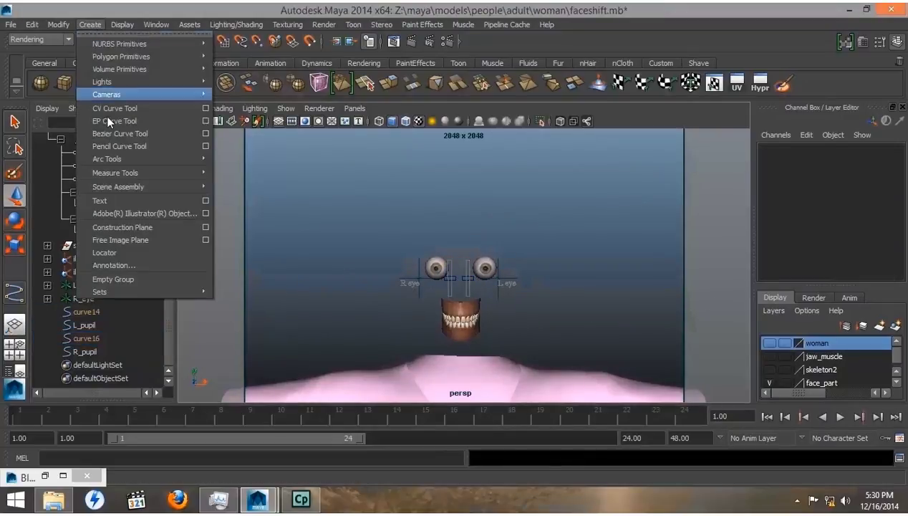
{"action": "left_click", "coordinate": [205, 201]}
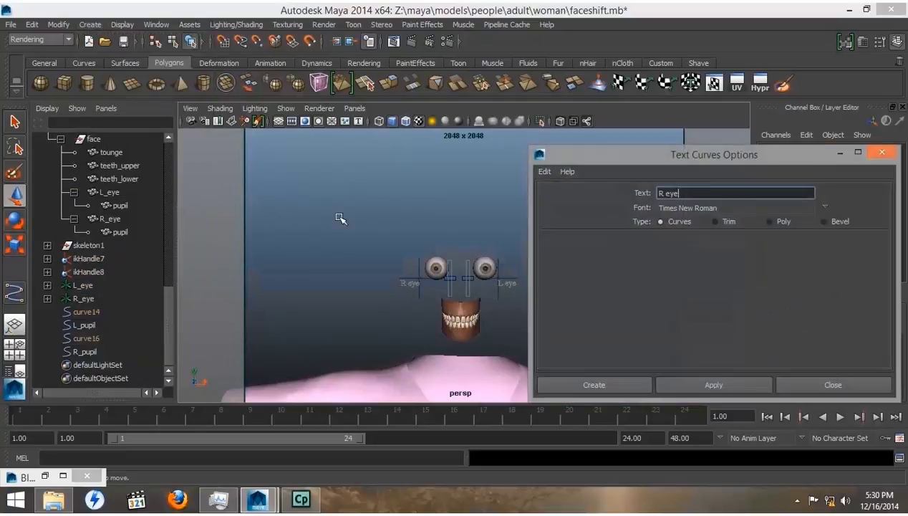
{"action": "left_click_drag", "start_coordinate": [683, 194], "coordinate": [598, 199]}
{"action": "type", "text": "pupil"}
{"action": "left_click", "coordinate": [622, 385]}
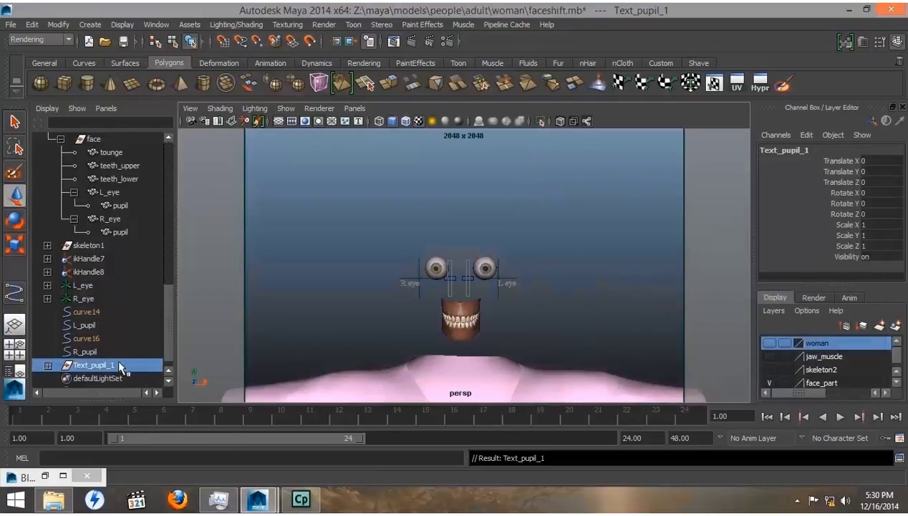
- In the four-view layout, move the pupil text up to the face, at about Translate X -0.107 and Y 20.277
{"action": "left_click", "coordinate": [20, 351]}
{"action": "scroll", "coordinate": [262, 364], "scroll_direction": "down", "scroll_amount": 10}
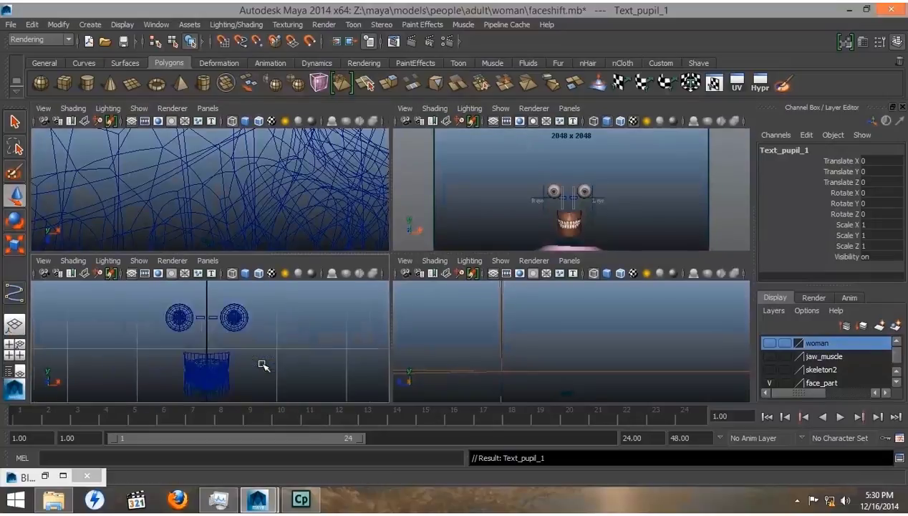
{"action": "left_click_drag", "start_coordinate": [214, 398], "coordinate": [210, 310]}
{"action": "scroll", "coordinate": [210, 309], "scroll_direction": "up", "scroll_amount": 5}
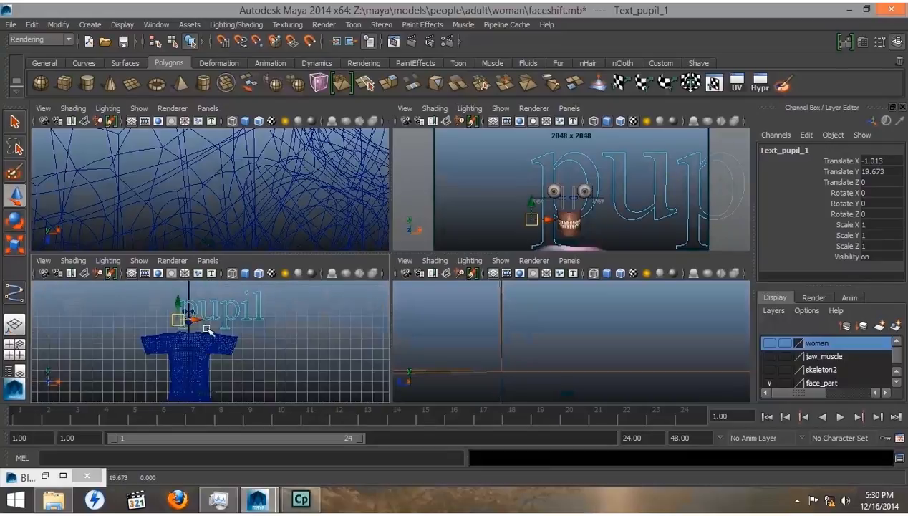
{"action": "left_click_drag", "start_coordinate": [90, 369], "coordinate": [113, 353]}
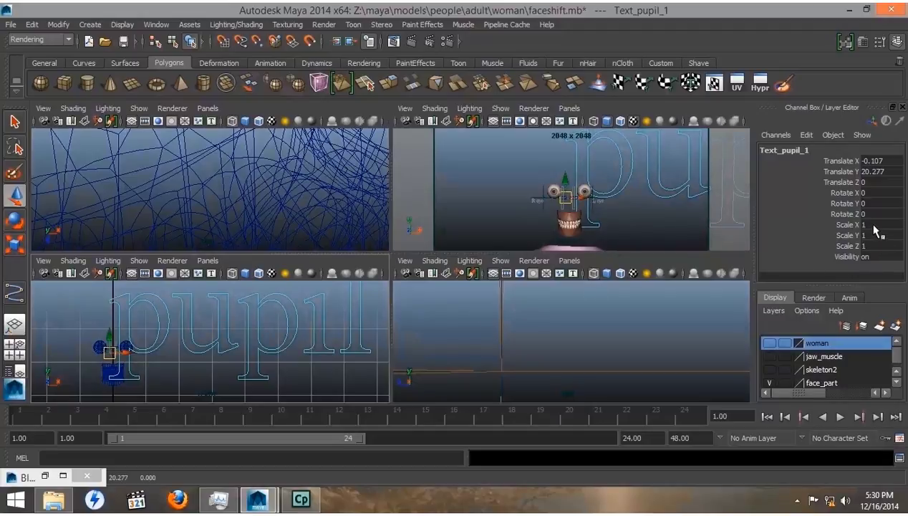
- Scale the pupil text to 0.021 on all axes and place it below the sliders, at about X -0.089 and Y 20.197
{"action": "mouse_move", "coordinate": [877, 258]}
{"action": "left_mouse_down"}
{"action": "mouse_move", "coordinate": [872, 228]}
{"action": "mouse_move", "coordinate": [877, 240]}
{"action": "left_mouse_up"}
{"action": "key", "text": "Return"}
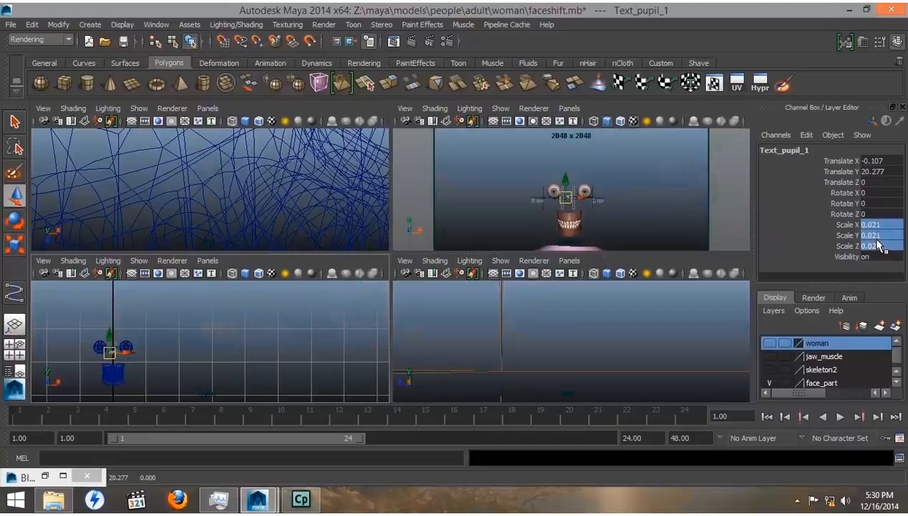
{"action": "key", "text": "f"}
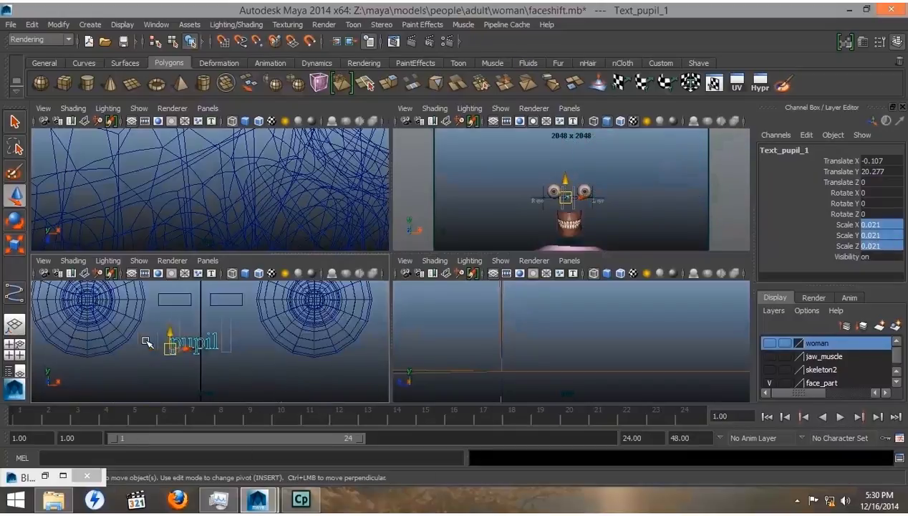
{"action": "left_click_drag", "start_coordinate": [207, 349], "coordinate": [192, 362]}
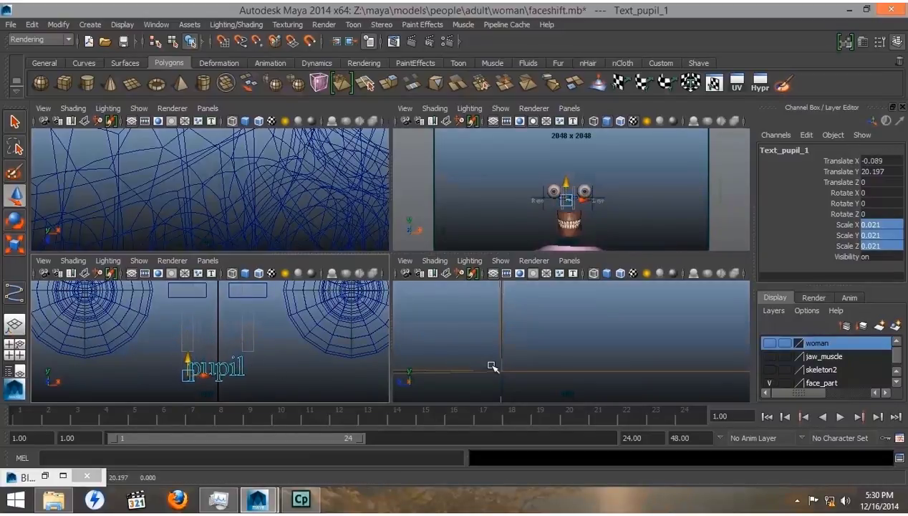
- In the side view, move the pupil text forward in line with the sliders, to about Translate Z 2.908
{"action": "scroll", "coordinate": [492, 366], "scroll_direction": "down", "scroll_amount": 8}
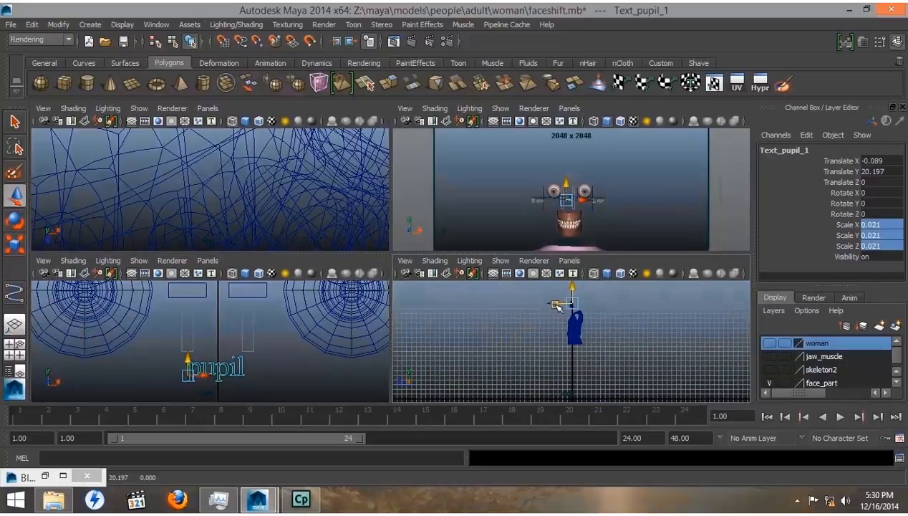
{"action": "left_click_drag", "start_coordinate": [547, 304], "coordinate": [540, 304]}
{"action": "key", "text": "f"}
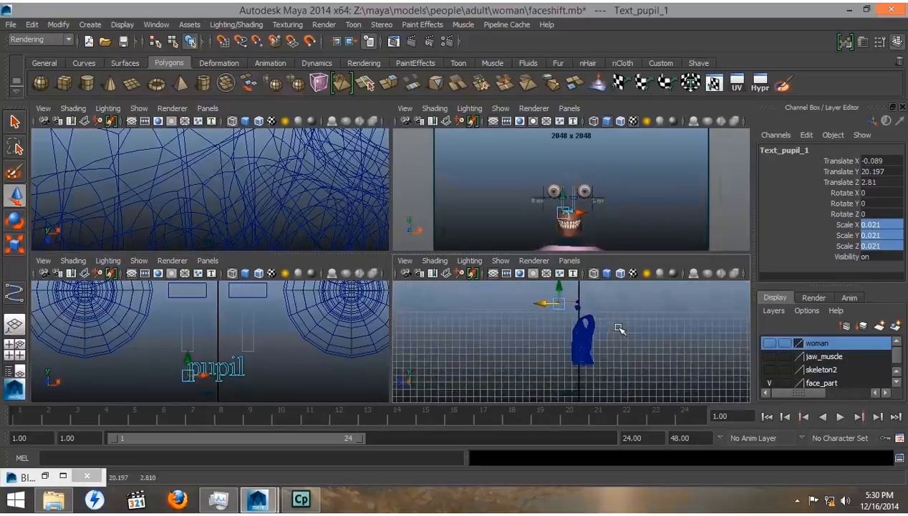
{"action": "left_click_drag", "start_coordinate": [551, 349], "coordinate": [522, 351]}
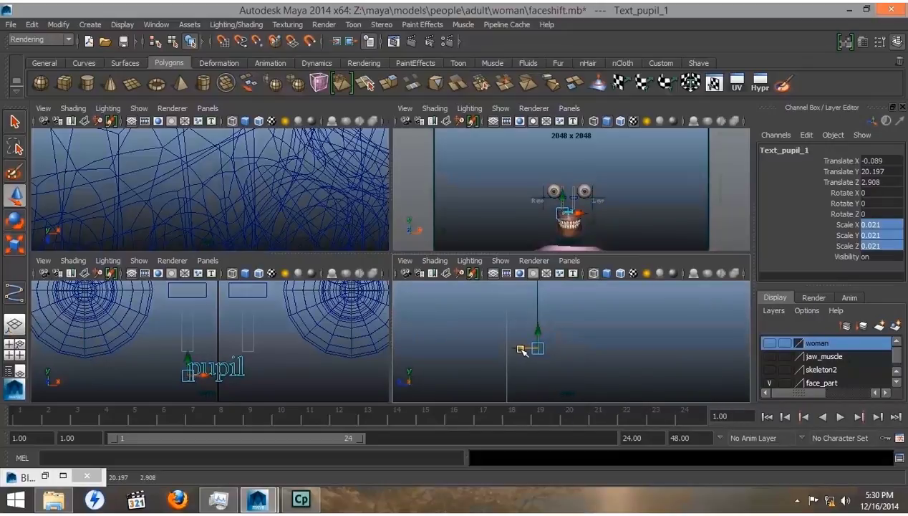
- Make the Template attribute keyable on the pupil text group with Channel Control
{"action": "left_click", "coordinate": [152, 25]}
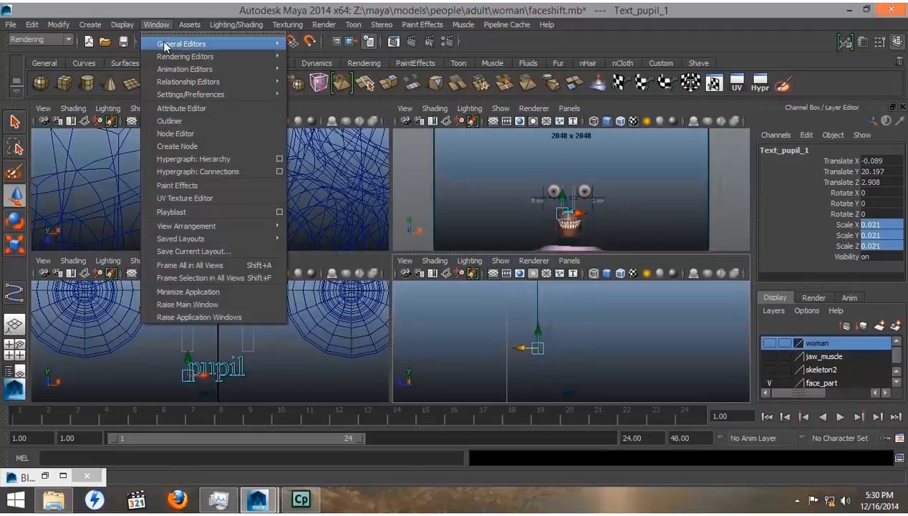
{"action": "mouse_move", "coordinate": [234, 43]}
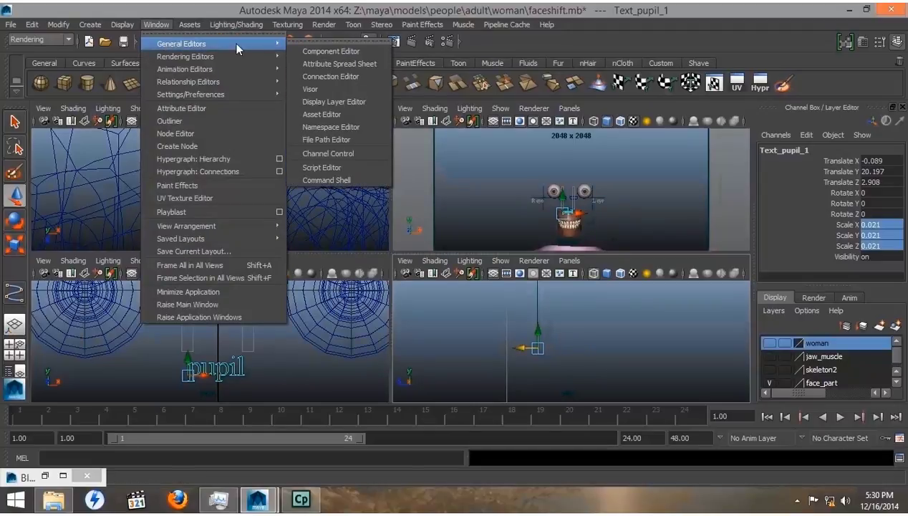
{"action": "left_click", "coordinate": [328, 153]}
{"action": "left_click_drag", "start_coordinate": [520, 250], "coordinate": [526, 370]}
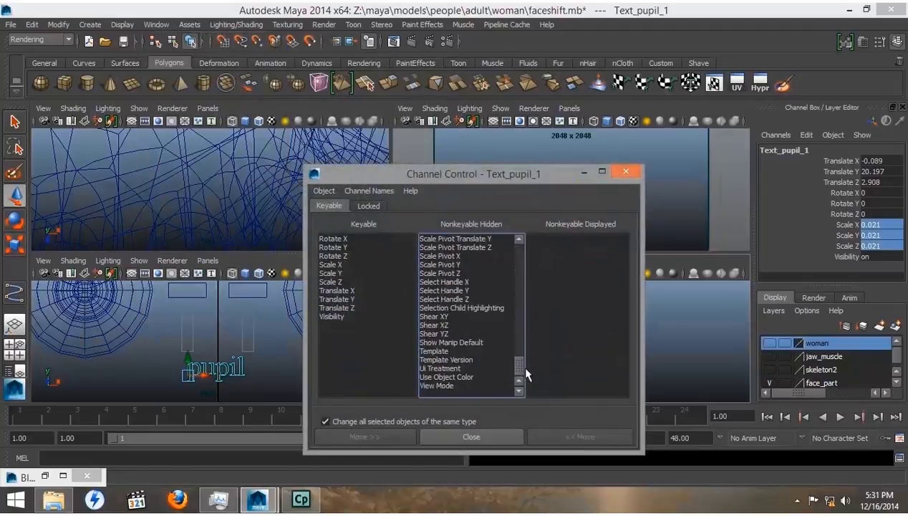
{"action": "left_click", "coordinate": [433, 350]}
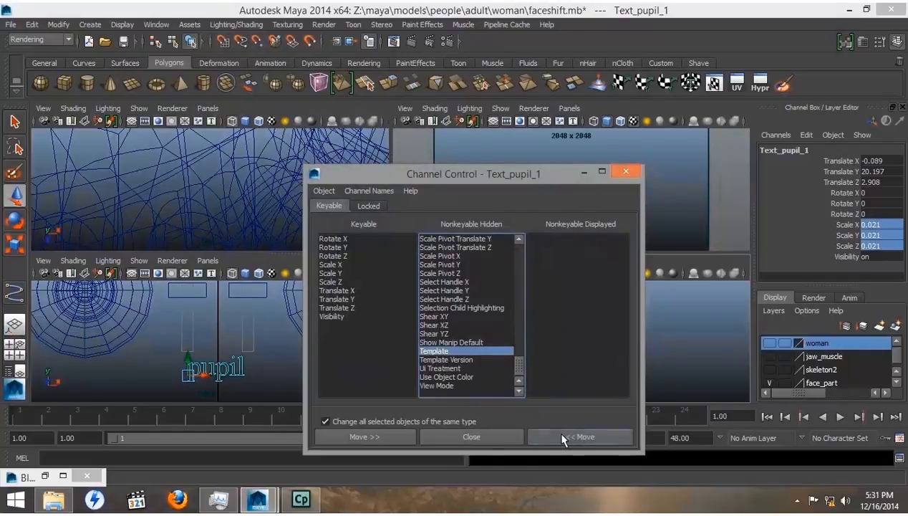
{"action": "left_click", "coordinate": [563, 438]}
{"action": "left_click", "coordinate": [623, 174]}
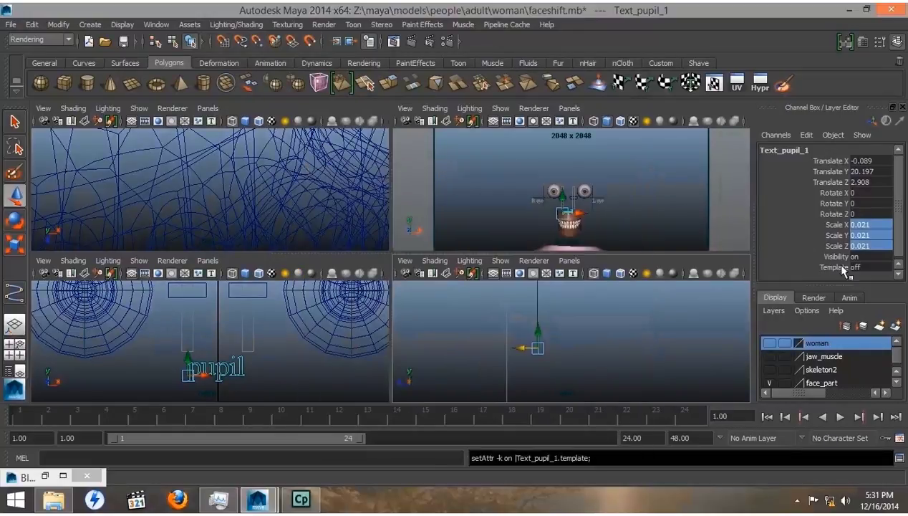
- Return to the Outliner and perspective layout, turn Template on for the pupil text, and deselect it
{"action": "left_click", "coordinate": [861, 267]}
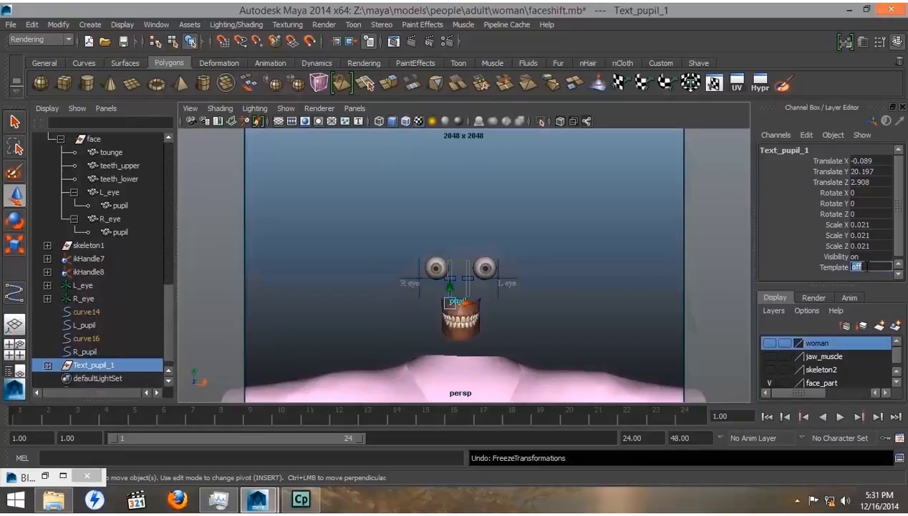
{"action": "type", "text": "on"}
{"action": "key", "text": "Tab"}
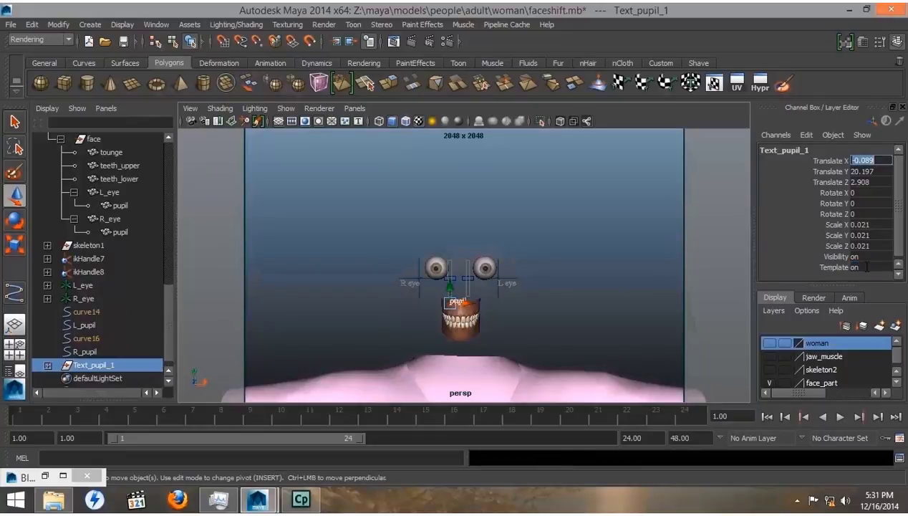
{"action": "left_click", "coordinate": [514, 327]}
- In the front view, draw a NURBS circle centred between the eyes, surrounding both, and flatten it to Scale Y 0.4
{"action": "scroll", "coordinate": [412, 340], "scroll_direction": "up", "scroll_amount": 2}
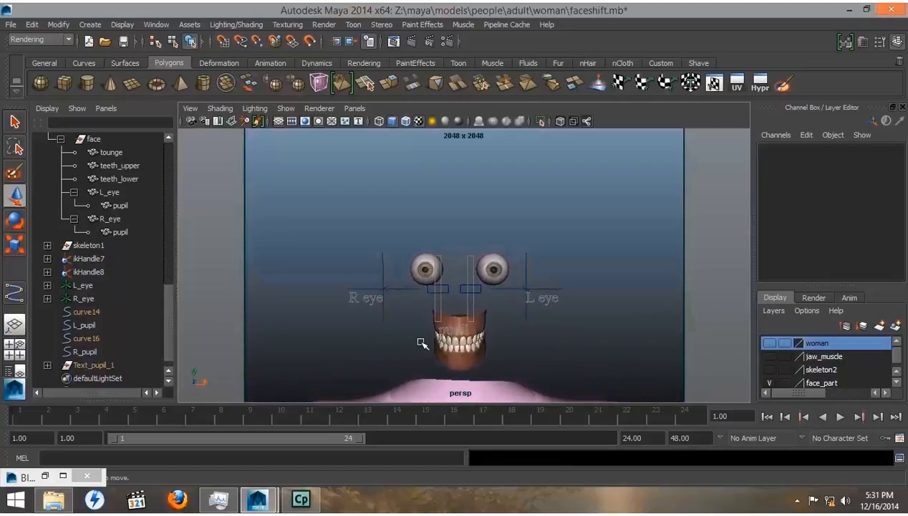
{"action": "left_click", "coordinate": [90, 24]}
{"action": "mouse_move", "coordinate": [118, 57]}
{"action": "mouse_move", "coordinate": [169, 45]}
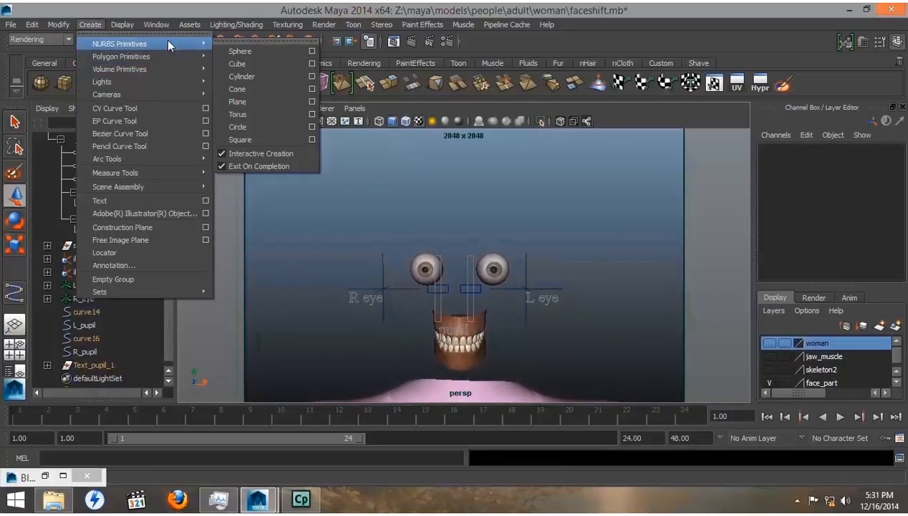
{"action": "left_click", "coordinate": [239, 127]}
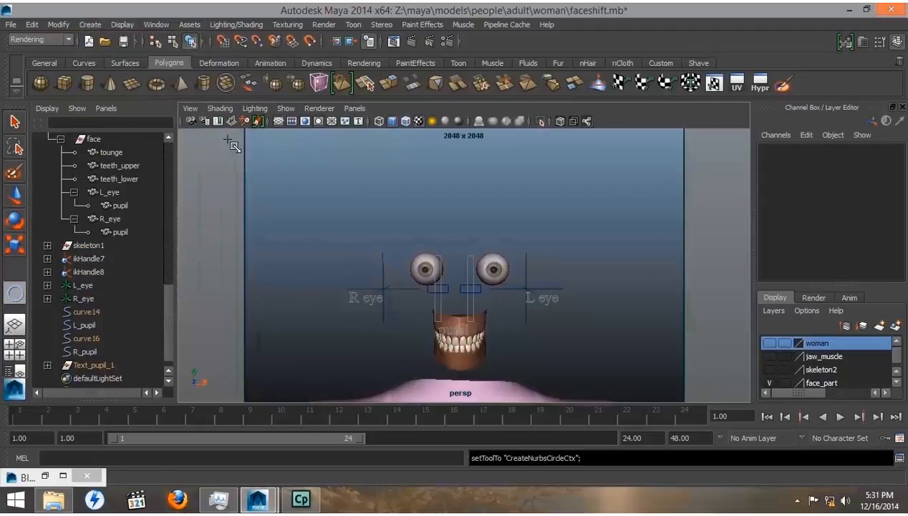
{"action": "left_click", "coordinate": [14, 349]}
{"action": "scroll", "coordinate": [254, 349], "scroll_direction": "down", "scroll_amount": 3}
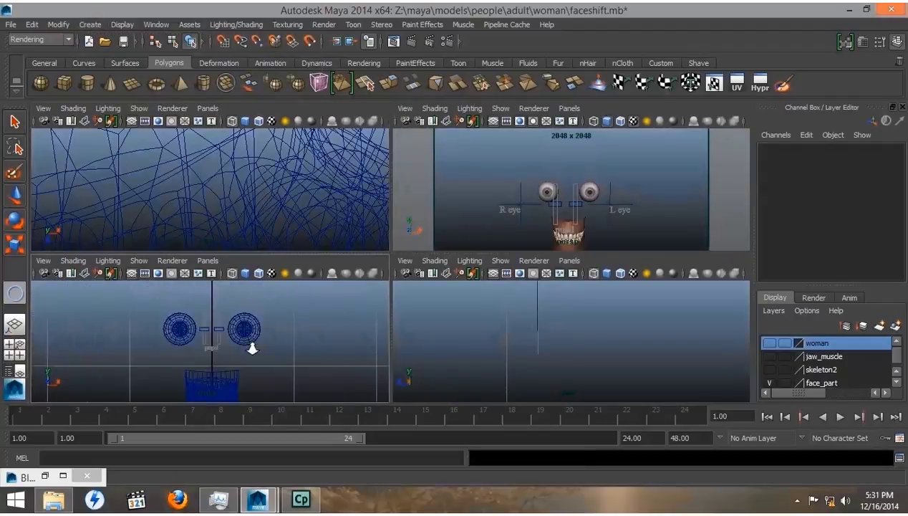
{"action": "mouse_move", "coordinate": [213, 331]}
{"action": "left_mouse_down"}
{"action": "mouse_move", "coordinate": [267, 337]}
{"action": "mouse_move", "coordinate": [260, 331]}
{"action": "left_mouse_up"}
{"action": "key", "text": "w"}
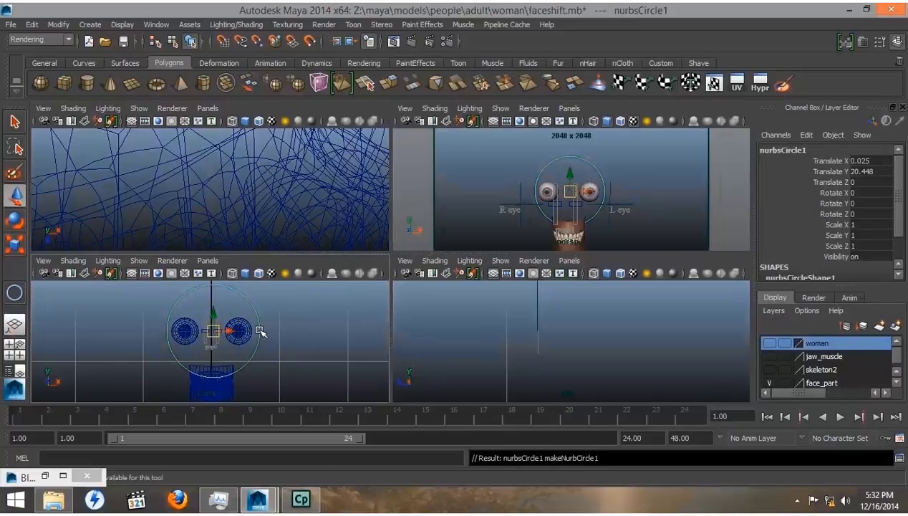
{"action": "key", "text": "r"}
{"action": "left_click_drag", "start_coordinate": [212, 313], "coordinate": [215, 325]}
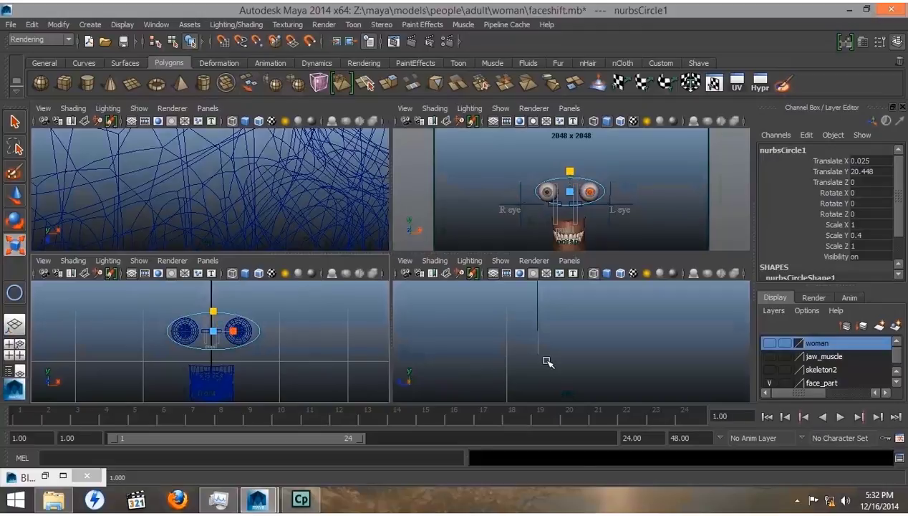
- In the side view, move the flattened circle forward in line with the eye controls, to about Translate Z 2.911
{"action": "scroll", "coordinate": [546, 361], "scroll_direction": "down", "scroll_amount": 10}
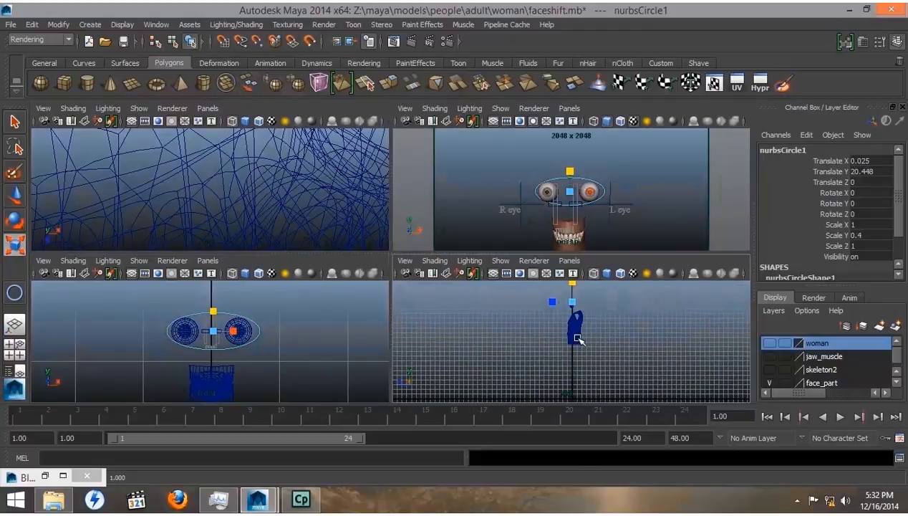
{"action": "key", "text": "w"}
{"action": "left_click_drag", "start_coordinate": [549, 301], "coordinate": [544, 304]}
{"action": "key", "text": "f"}
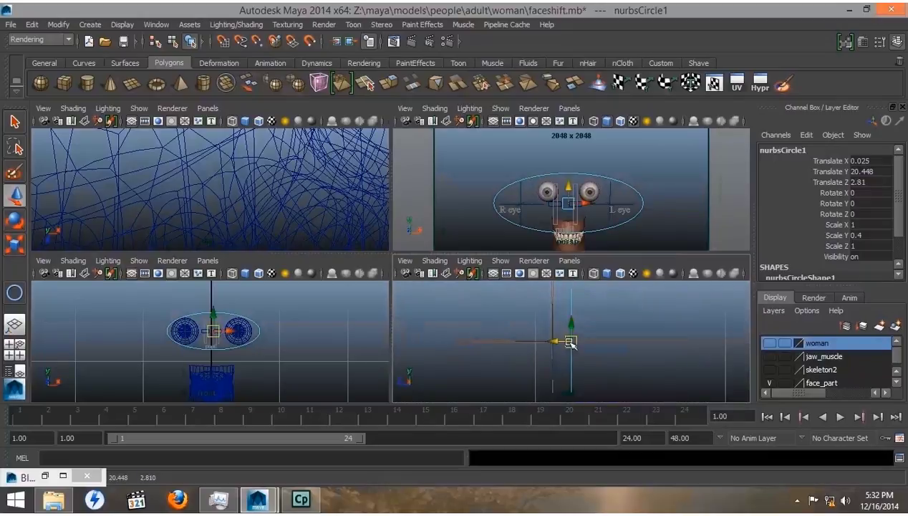
{"action": "left_click_drag", "start_coordinate": [551, 346], "coordinate": [533, 341]}
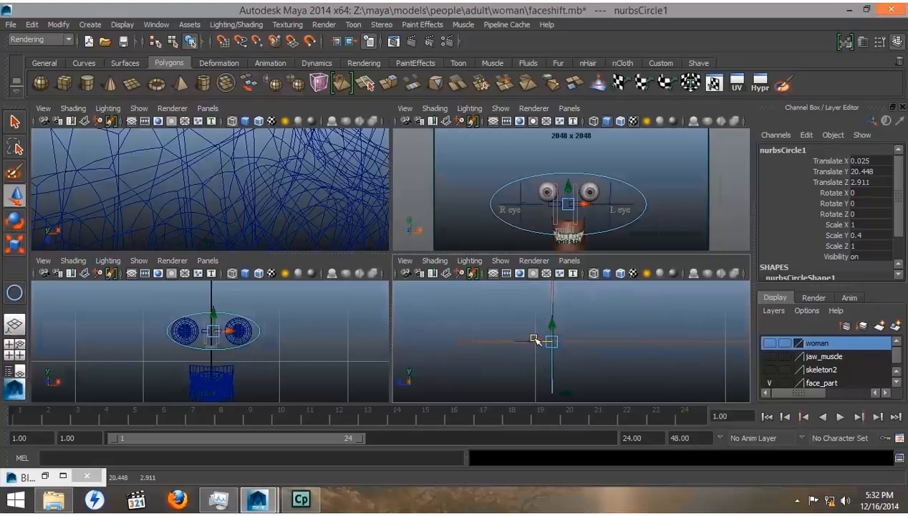
- Return to the Outliner and perspective layout and rename the circle as eyes2
{"action": "left_click", "coordinate": [19, 371]}
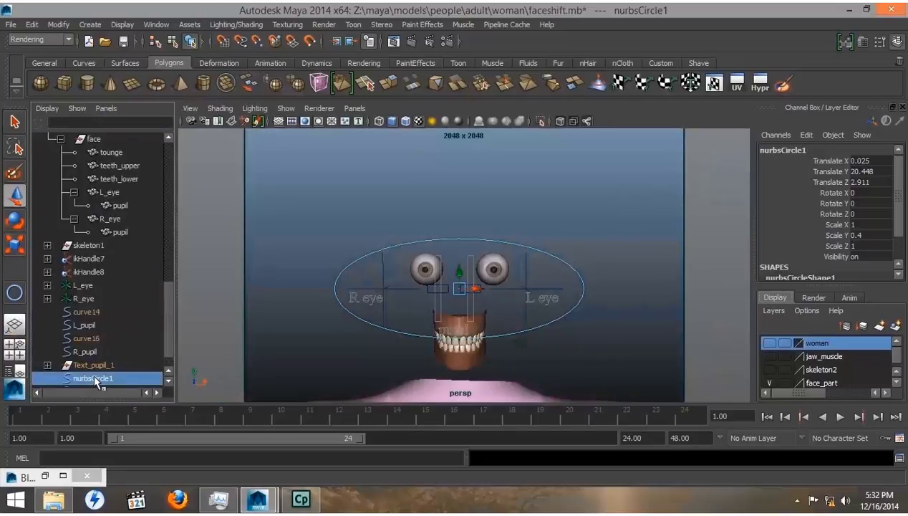
{"action": "double_click", "coordinate": [95, 378]}
{"action": "type", "text": "eye"}
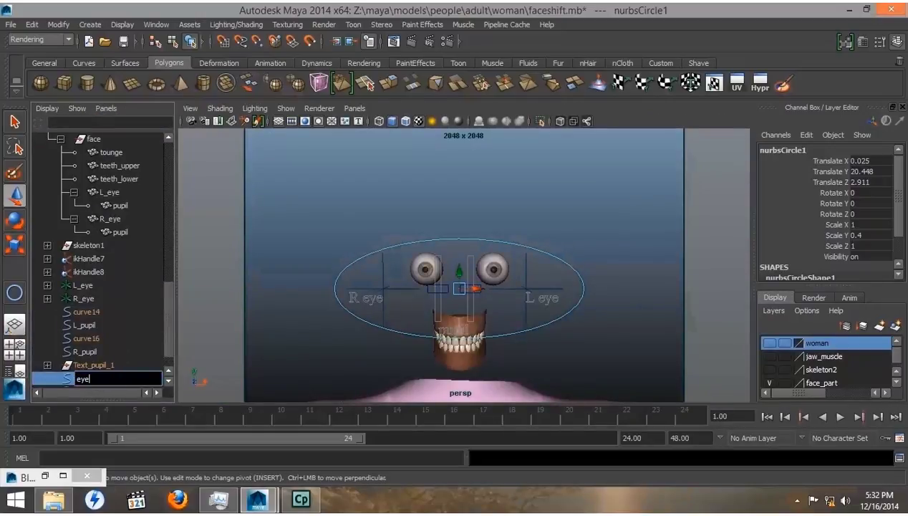
{"action": "type", "text": "s2"}
{"action": "key", "text": "Return"}
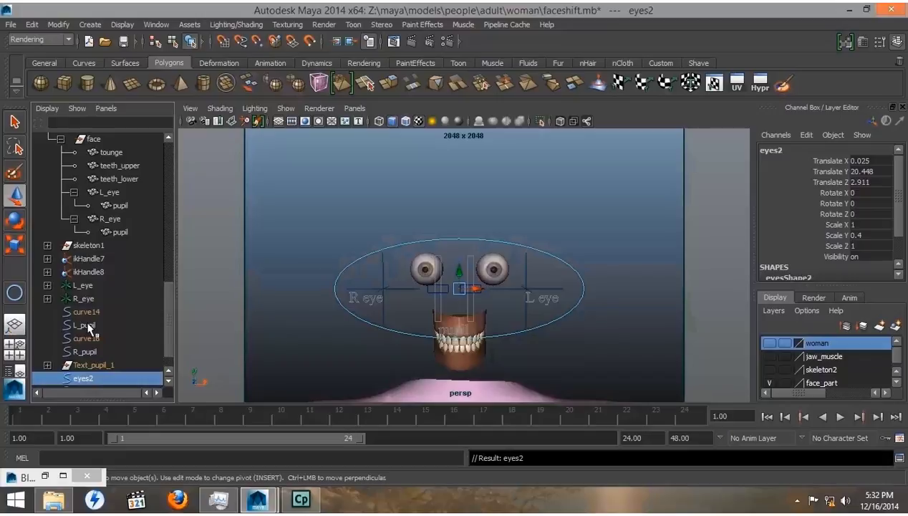
{"action": "left_click", "coordinate": [82, 286]}
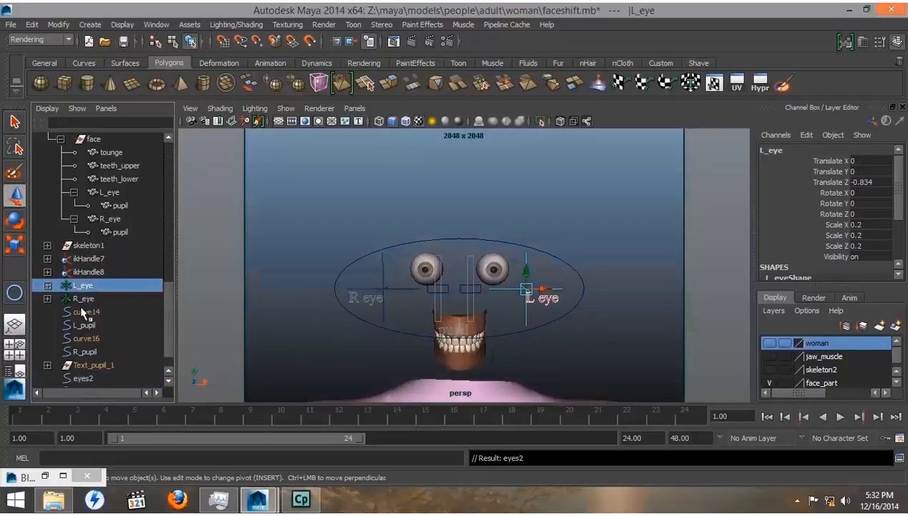
{"action": "left_click", "coordinate": [81, 365], "text": "shift"}
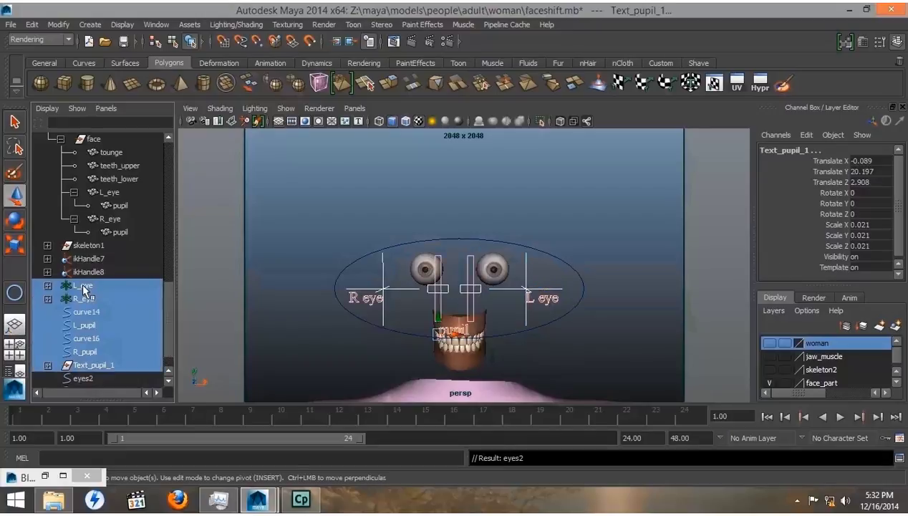
{"action": "left_click", "coordinate": [85, 377], "text": "ctrl"}
{"action": "key", "text": "p"}
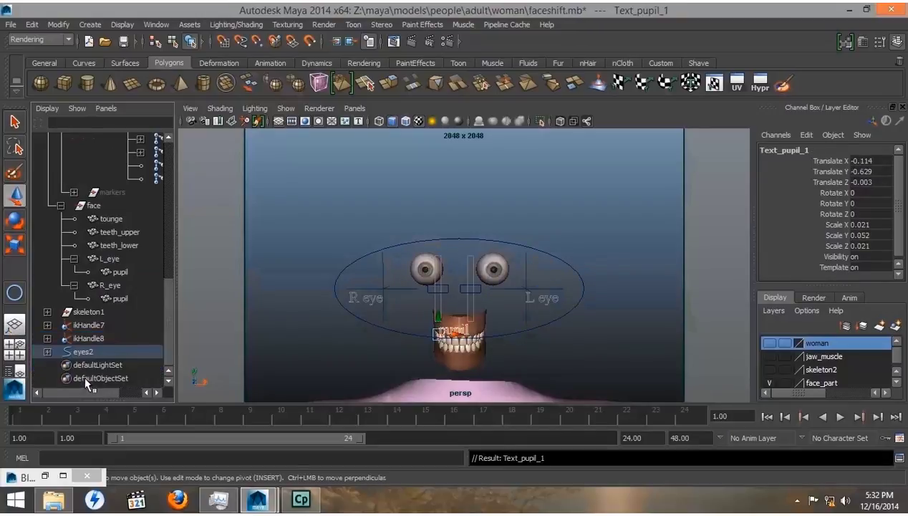
{"action": "left_click", "coordinate": [85, 353]}
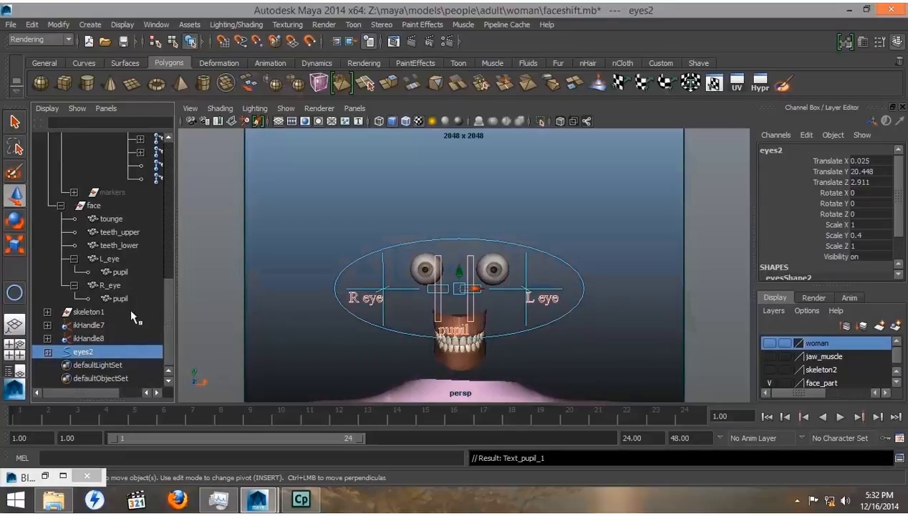
{"action": "key", "text": "ctrl+z"}
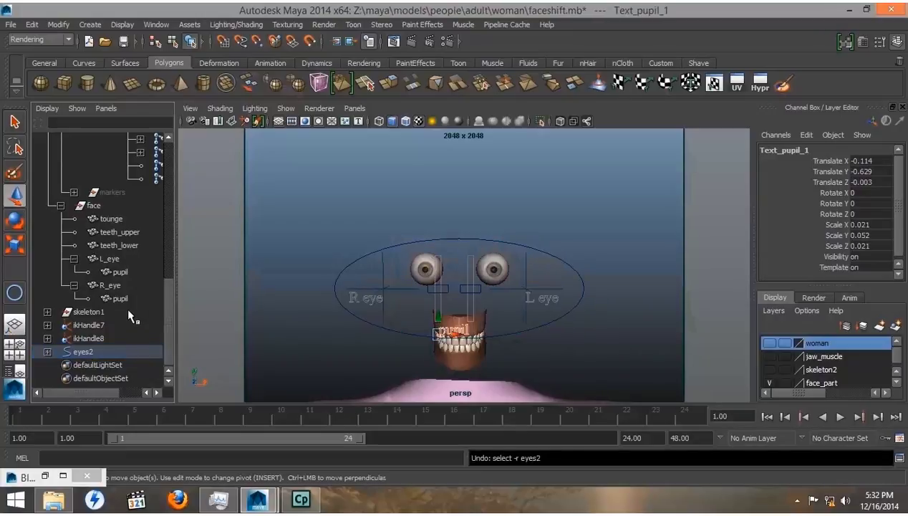
{"action": "key", "text": "ctrl+z"}
- Freeze the transformations of the eyes2 circle
{"action": "left_click_drag", "start_coordinate": [167, 289], "coordinate": [164, 351]}
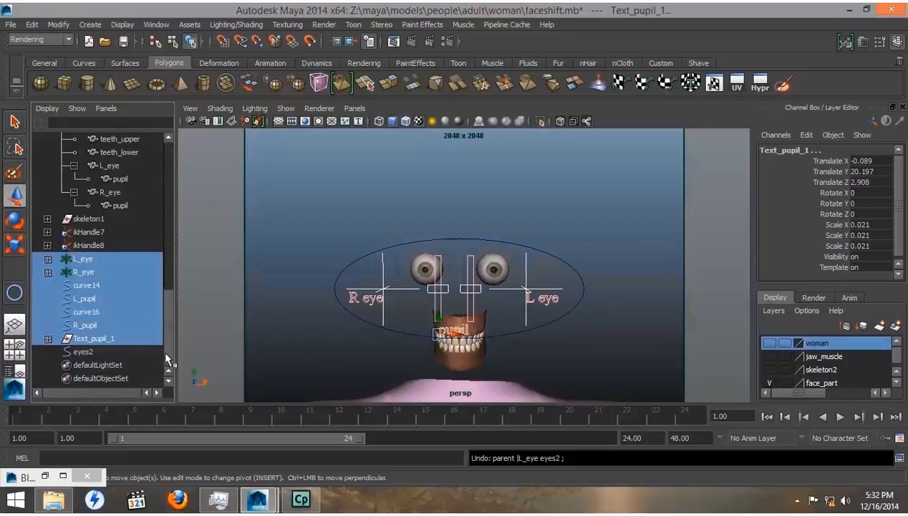
{"action": "left_click", "coordinate": [80, 353]}
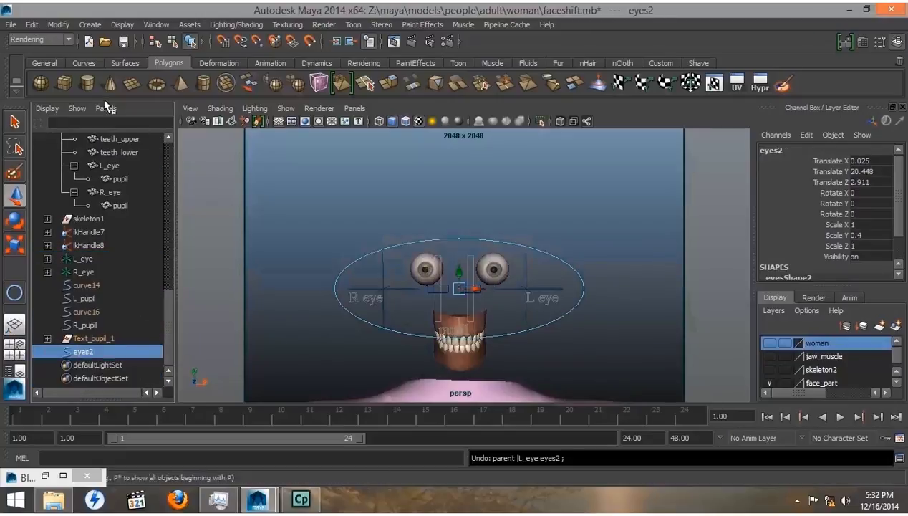
{"action": "left_click", "coordinate": [60, 25]}
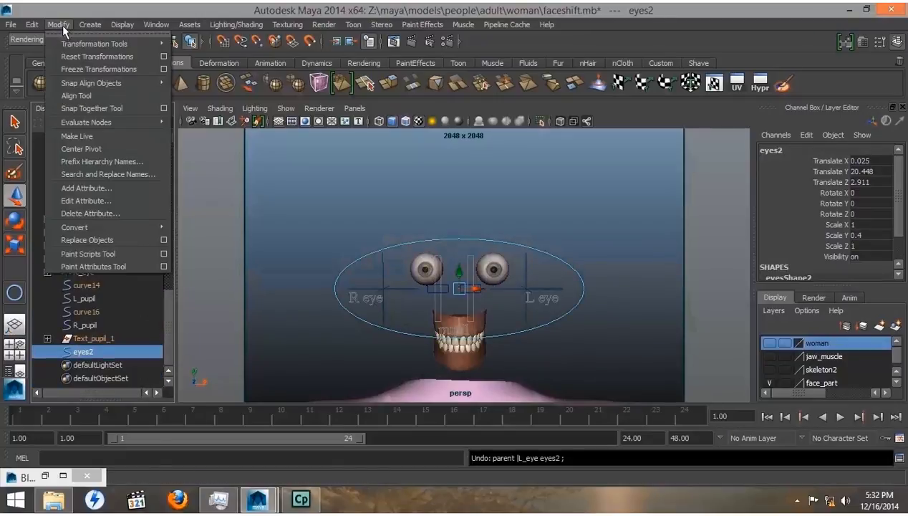
{"action": "left_click", "coordinate": [82, 68]}
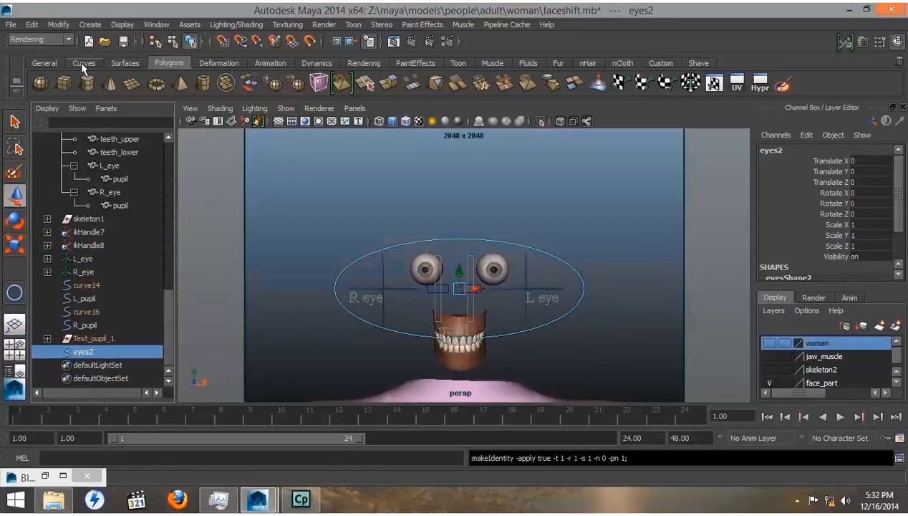
- Parent the L_eye and R_eye locators, both pupil sliders with their frame curves, and Text_pupil_1 under eyes2
{"action": "left_click", "coordinate": [78, 253]}
{"action": "left_click", "coordinate": [81, 339], "text": "shift"}
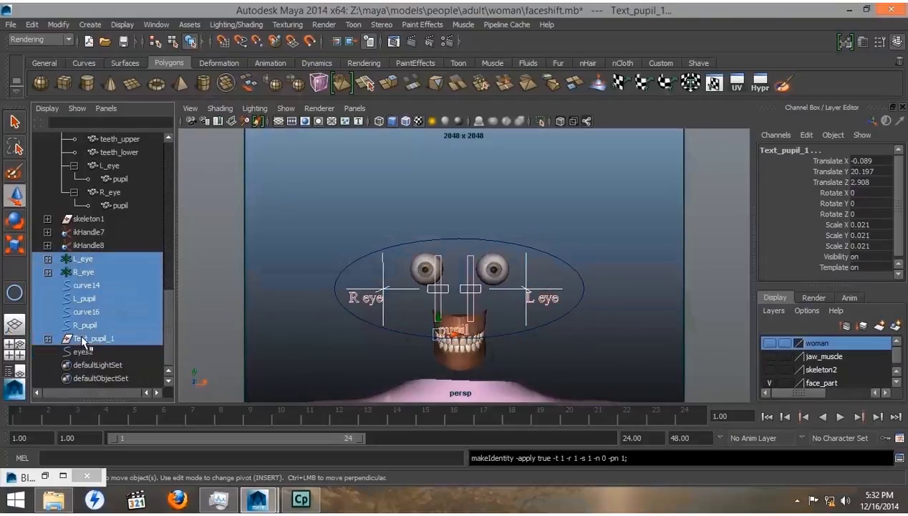
{"action": "middle_click_drag", "start_coordinate": [83, 308], "coordinate": [82, 351]}
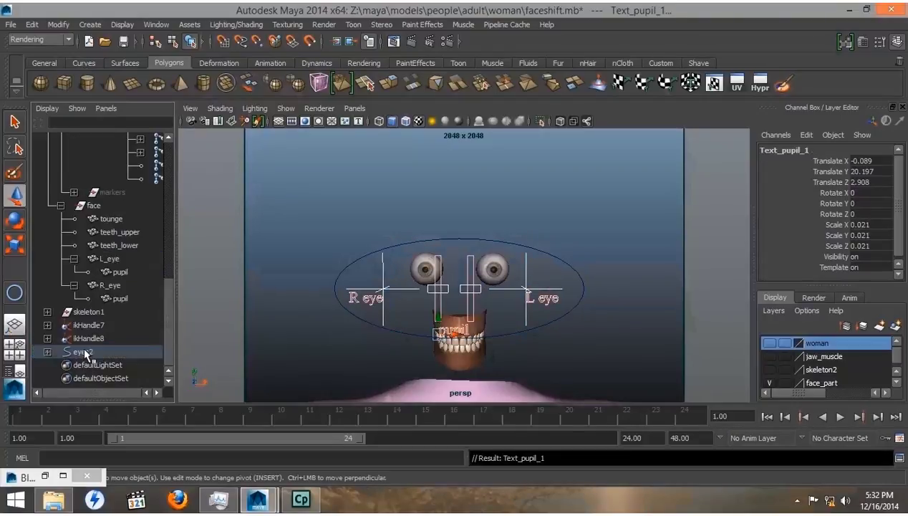
{"action": "left_click", "coordinate": [83, 352]}
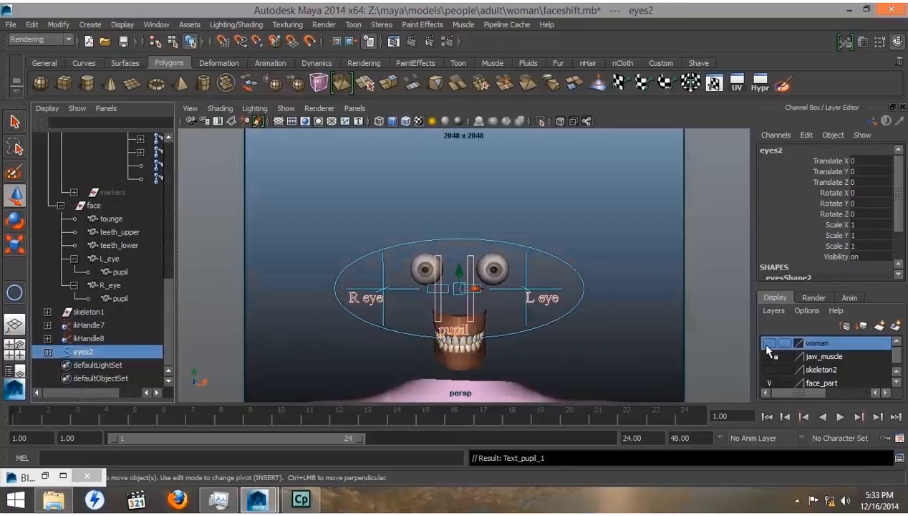
- Make the woman layer visible and view the head together with the eye controls from an angle
{"action": "left_click", "coordinate": [768, 343]}
{"action": "scroll", "coordinate": [502, 305], "scroll_direction": "down", "scroll_amount": 5}
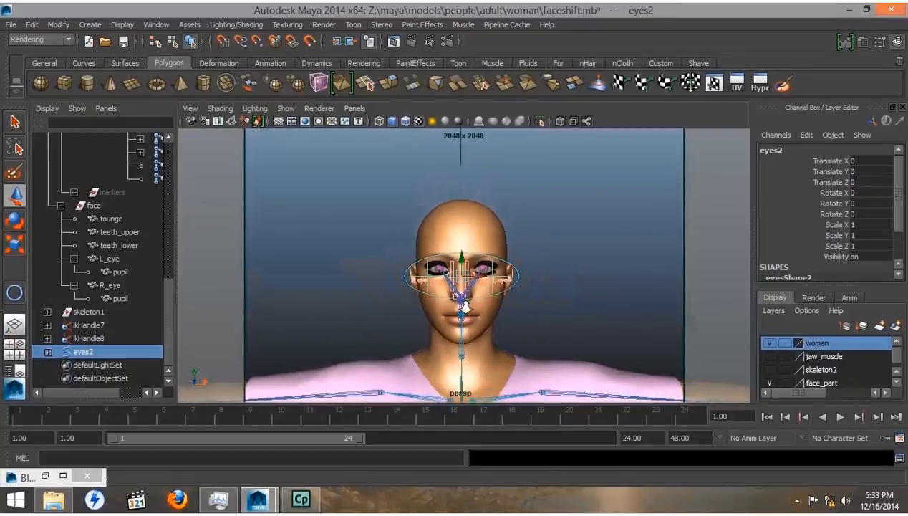
{"action": "left_click_drag", "start_coordinate": [501, 306], "coordinate": [372, 286], "text": "alt"}
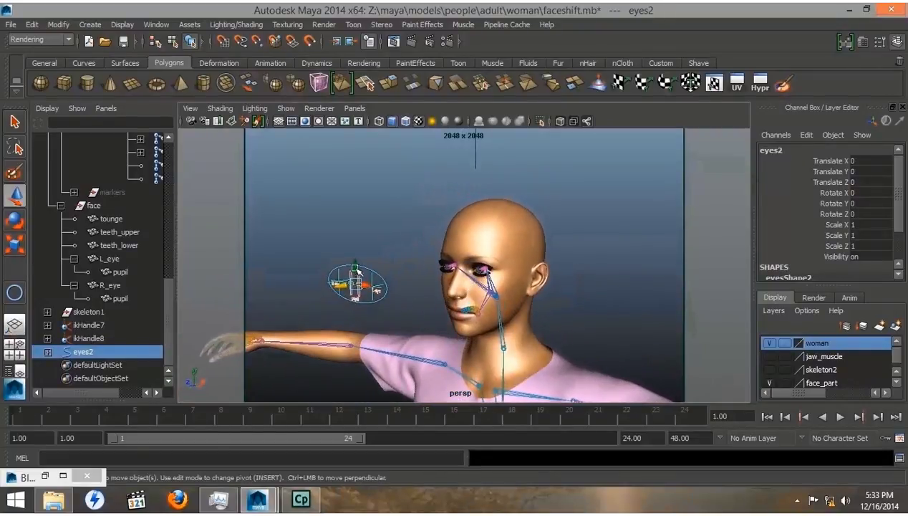
- Test the eyes2 control by moving it up and over the head, and reset its translation to 0 on all axes
{"action": "mouse_move", "coordinate": [353, 256]}
{"action": "left_mouse_down"}
{"action": "mouse_move", "coordinate": [349, 134]}
{"action": "mouse_move", "coordinate": [342, 258]}
{"action": "left_mouse_up"}
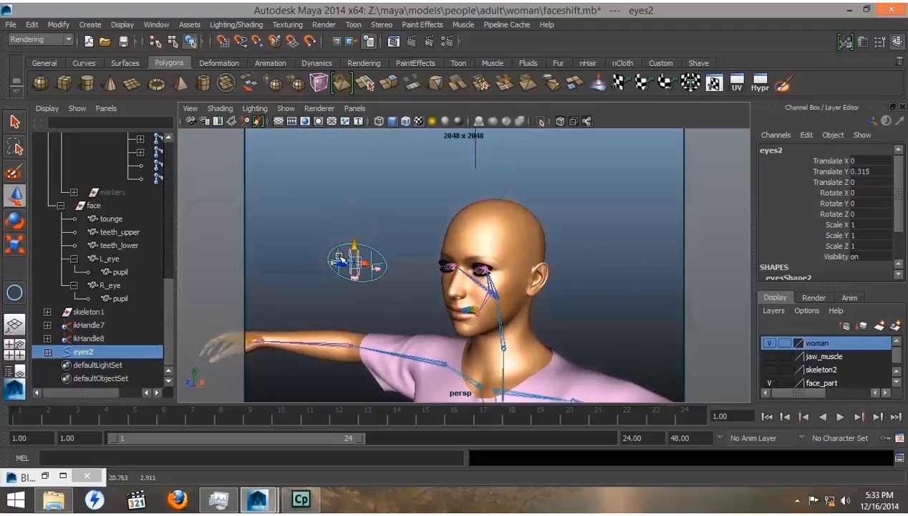
{"action": "key", "text": "ctrl+z"}
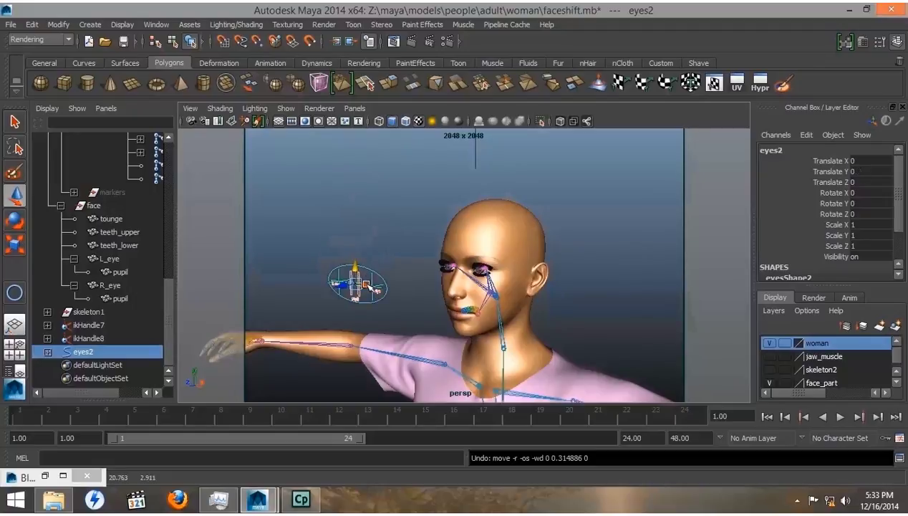
{"action": "left_click_drag", "start_coordinate": [357, 283], "coordinate": [514, 200]}
{"action": "left_click_drag", "start_coordinate": [867, 162], "coordinate": [869, 182]}
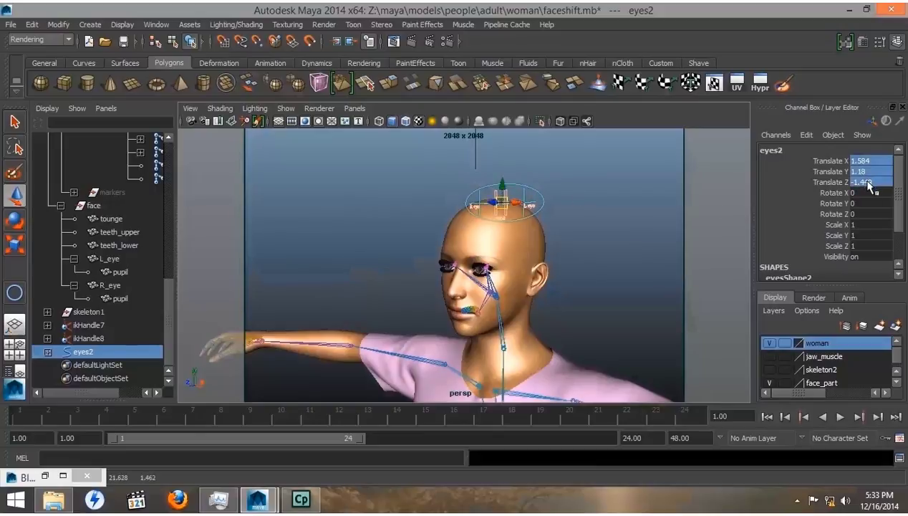
{"action": "type", "text": "0"}
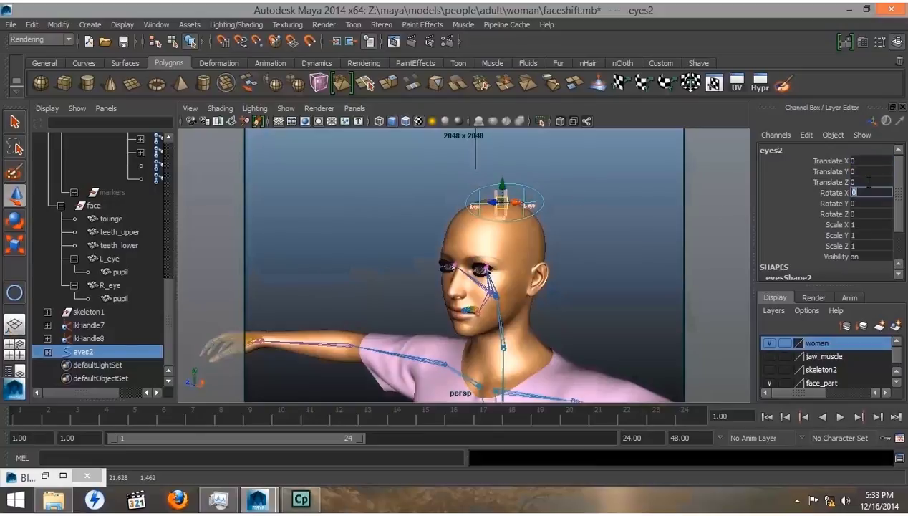
{"action": "key", "text": "Tab"}
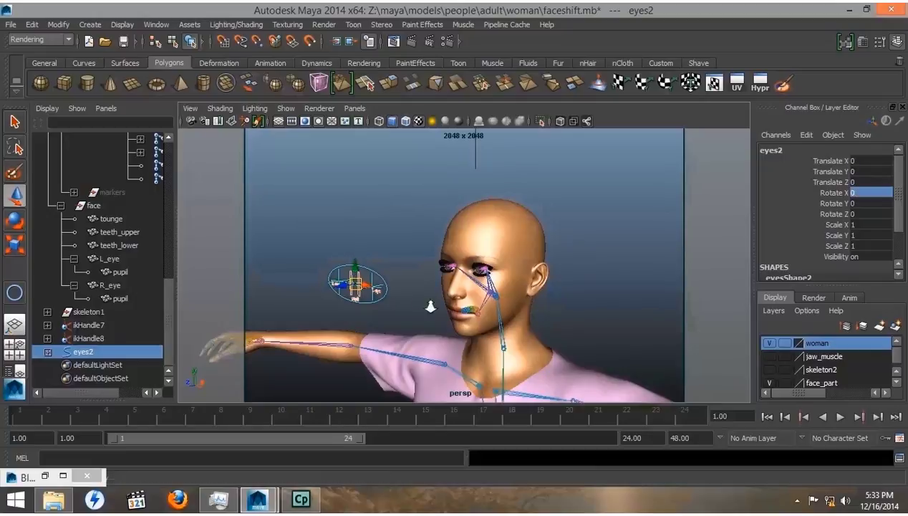
- Switch to the Animation menu set and open the Set Driven Key editor with nothing selected
{"action": "right_click_drag", "start_coordinate": [430, 305], "coordinate": [391, 300], "text": "alt"}
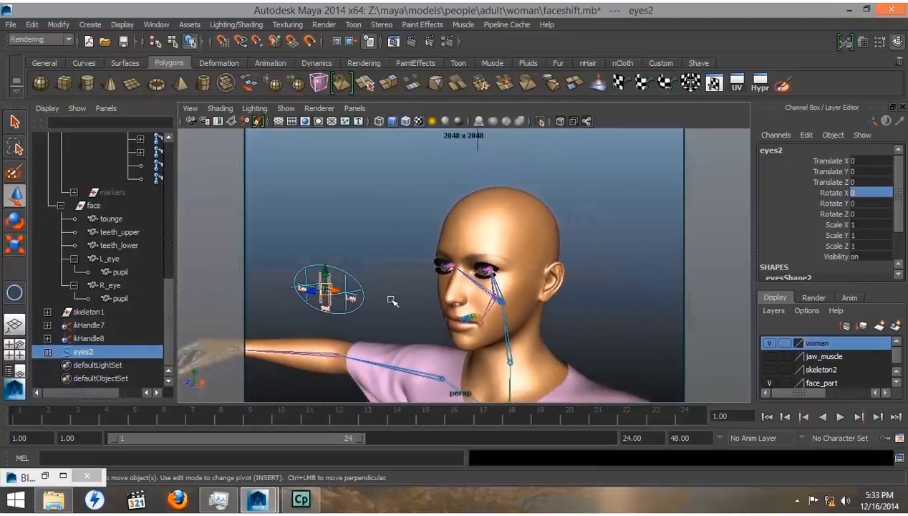
{"action": "left_click", "coordinate": [377, 273]}
{"action": "right_click_drag", "start_coordinate": [322, 305], "coordinate": [415, 319], "text": "alt"}
{"action": "left_click_drag", "start_coordinate": [415, 320], "coordinate": [449, 322], "text": "alt"}
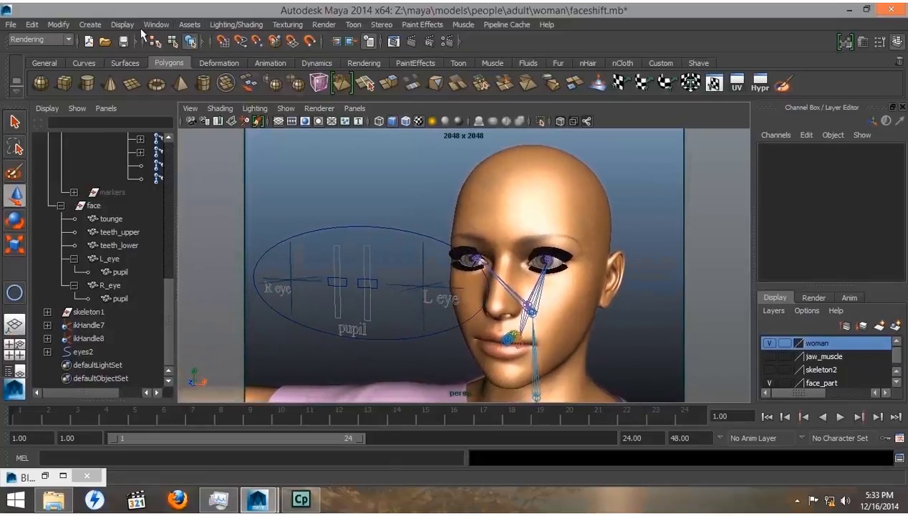
{"action": "left_click", "coordinate": [68, 40]}
{"action": "left_click", "coordinate": [57, 48]}
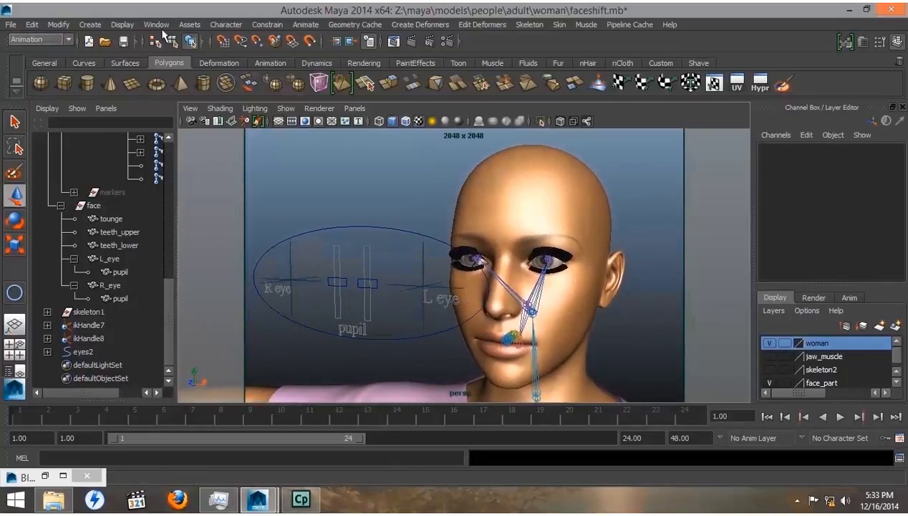
{"action": "left_click", "coordinate": [305, 24]}
{"action": "mouse_move", "coordinate": [338, 84]}
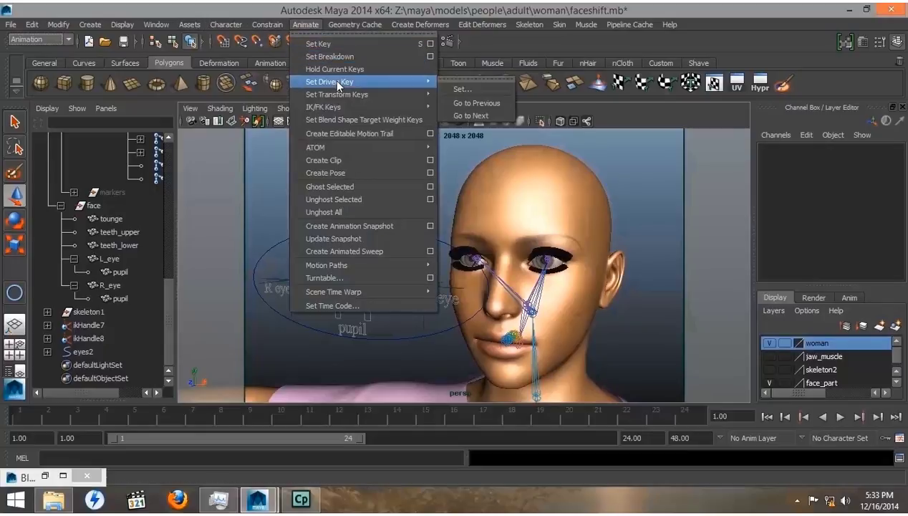
{"action": "left_click", "coordinate": [461, 90]}
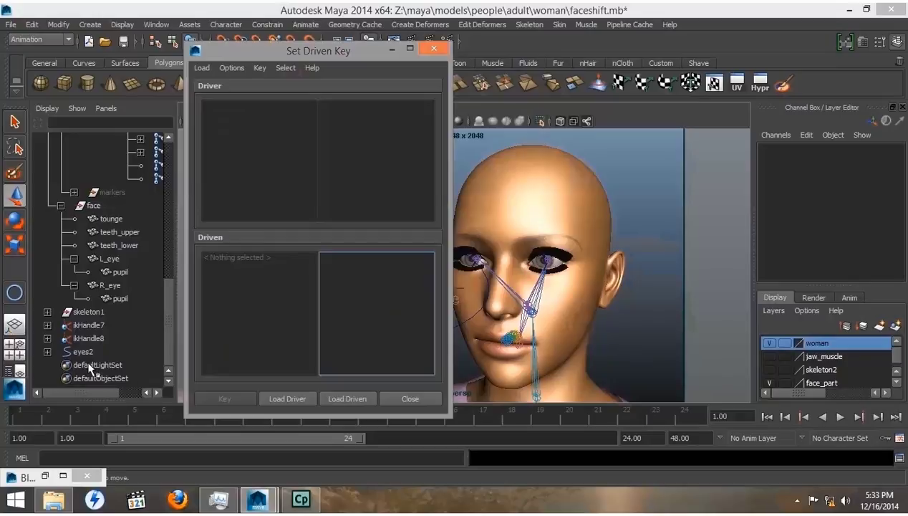
- Load the L_pupil slider from the eyes2 hierarchy as the driver, and minimize the Set Driven Key editor
{"action": "left_click", "coordinate": [47, 351]}
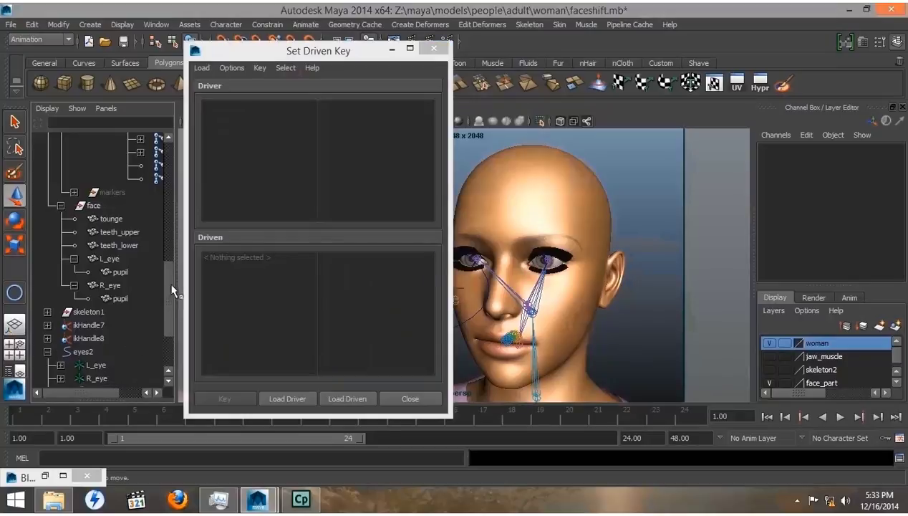
{"action": "left_click_drag", "start_coordinate": [171, 286], "coordinate": [171, 315]}
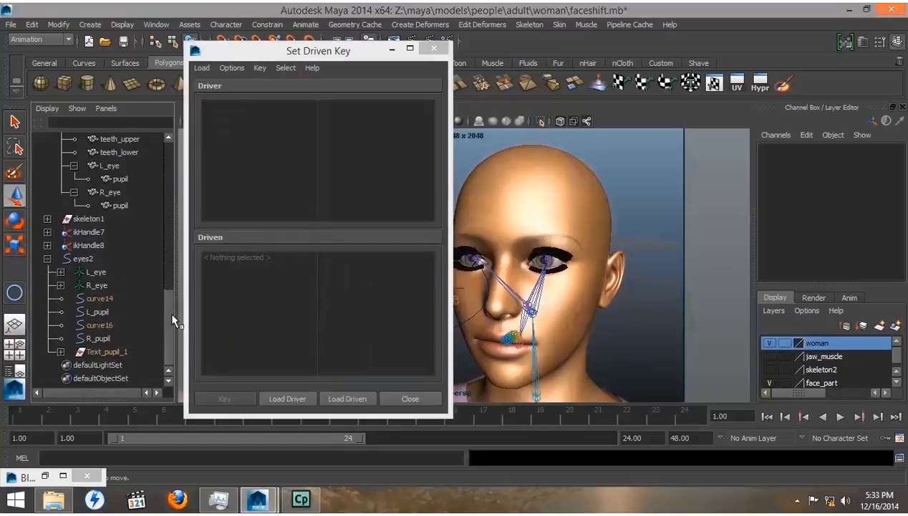
{"action": "left_click", "coordinate": [101, 314]}
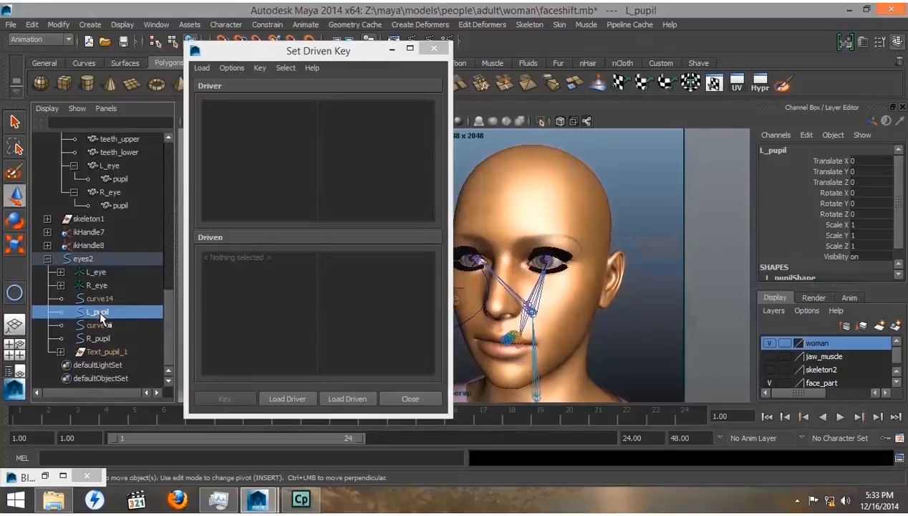
{"action": "left_click", "coordinate": [287, 399]}
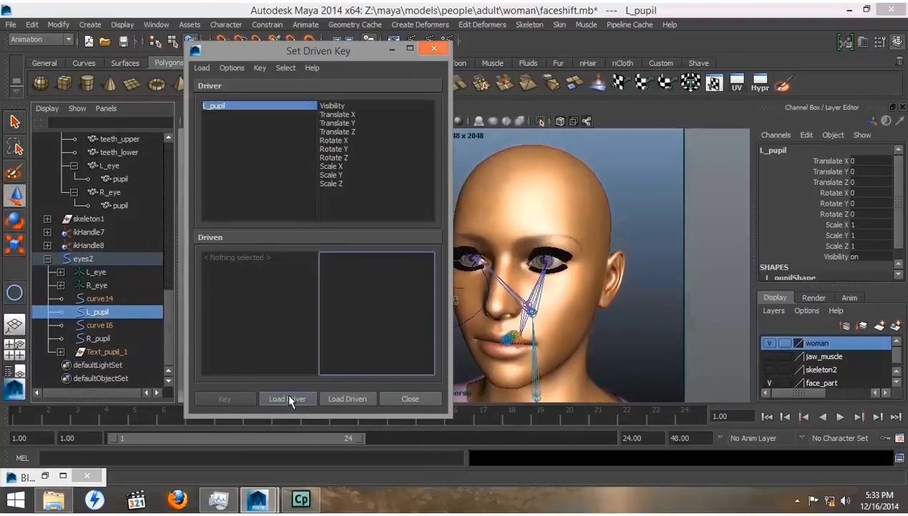
{"action": "left_click", "coordinate": [392, 51]}
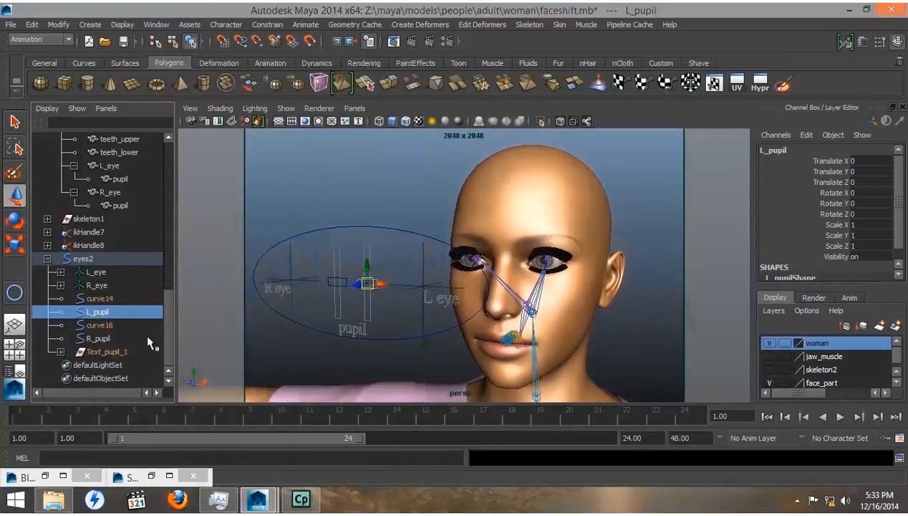
- Lock all translate, rotate, scale and visibility channels of L_pupil and R_pupil except Translate Y
{"action": "left_click", "coordinate": [100, 337], "text": "ctrl"}
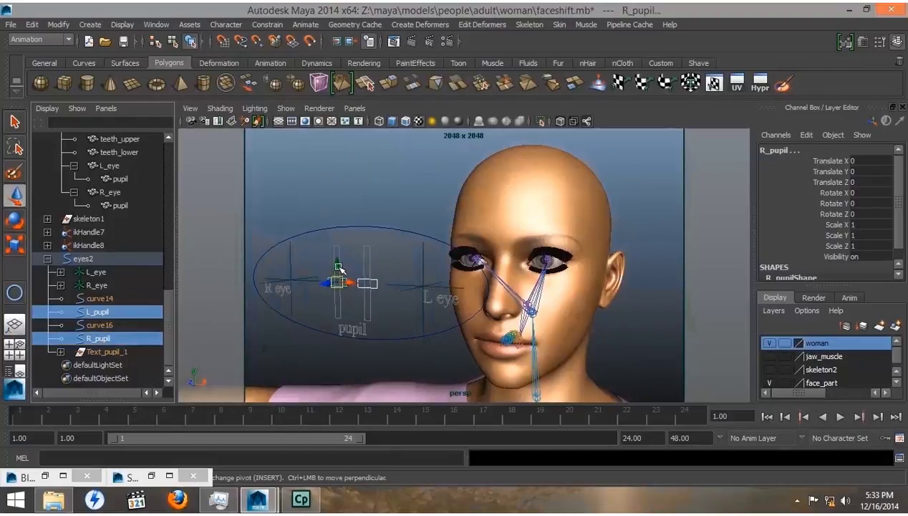
{"action": "left_click_drag", "start_coordinate": [336, 262], "coordinate": [337, 248]}
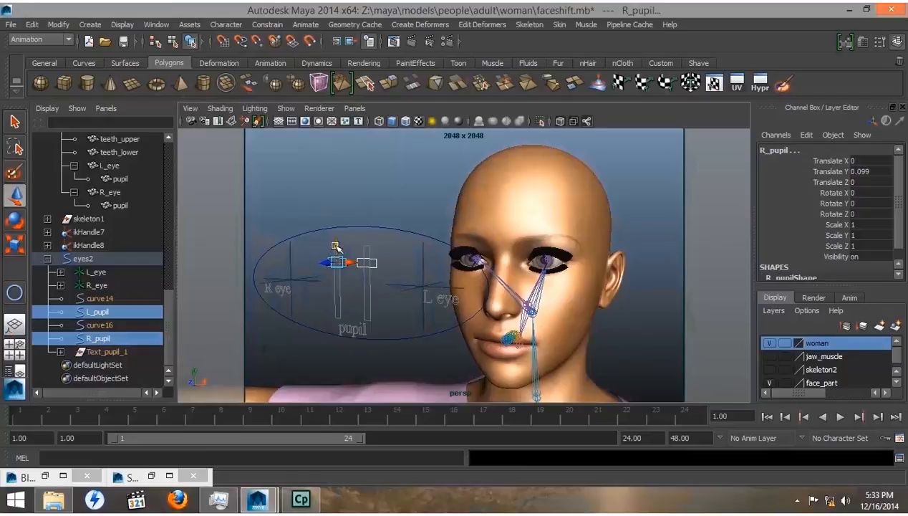
{"action": "key", "text": "ctrl+z"}
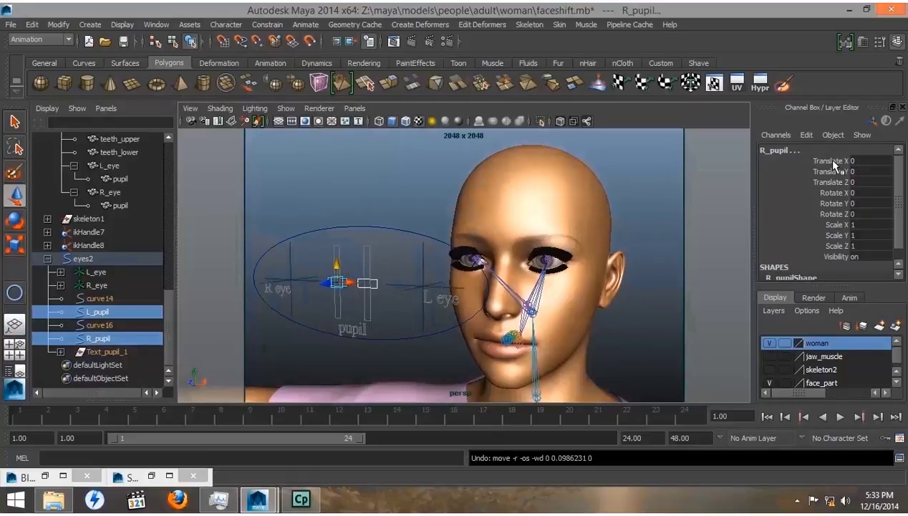
{"action": "left_click_drag", "start_coordinate": [824, 158], "coordinate": [830, 254]}
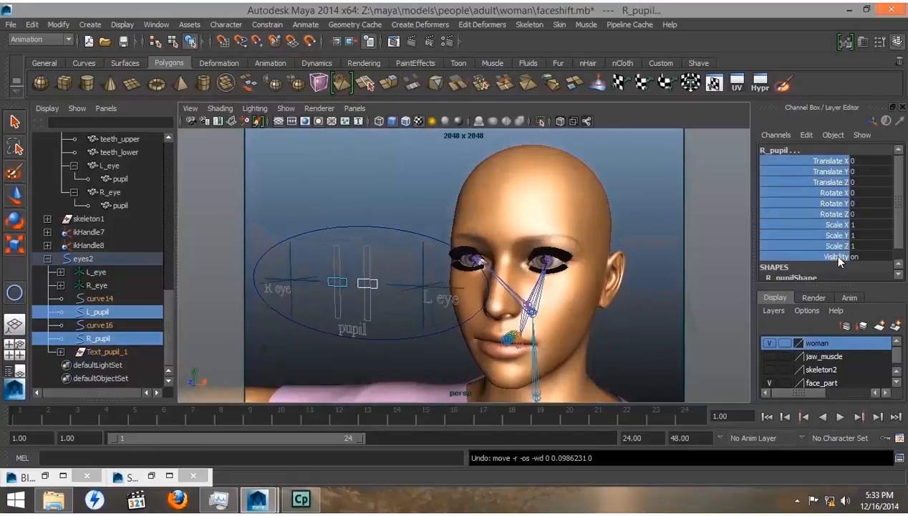
{"action": "right_click", "coordinate": [832, 174]}
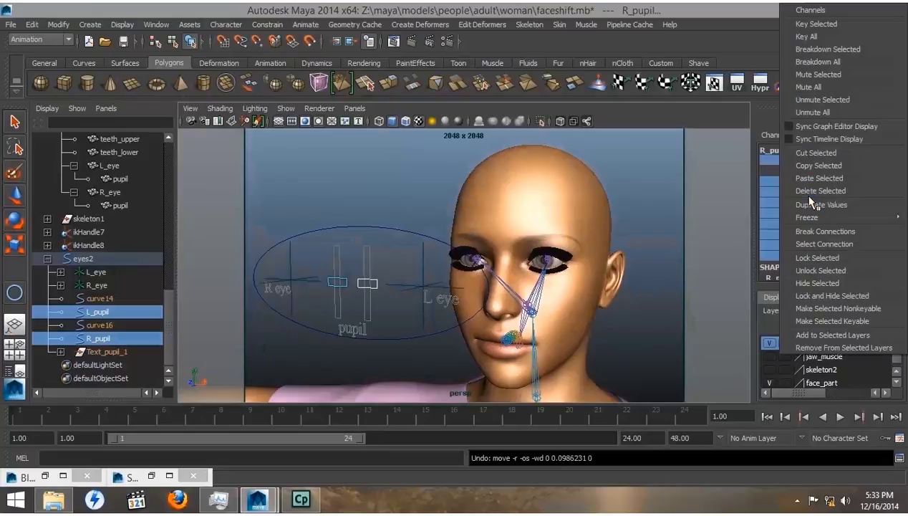
{"action": "left_click", "coordinate": [803, 258]}
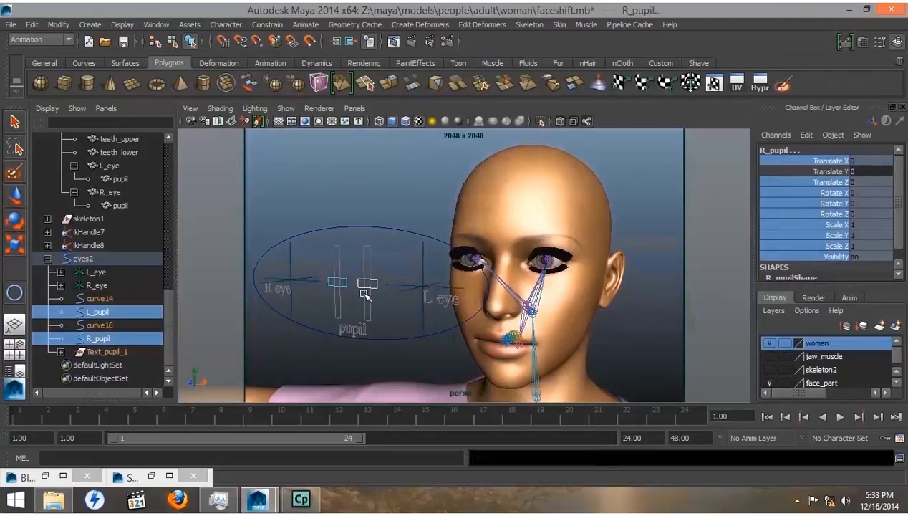
- Move both pupil sliders up together to the upper end of their frames, about 0.149 in Translate Y
{"action": "left_click", "coordinate": [15, 197]}
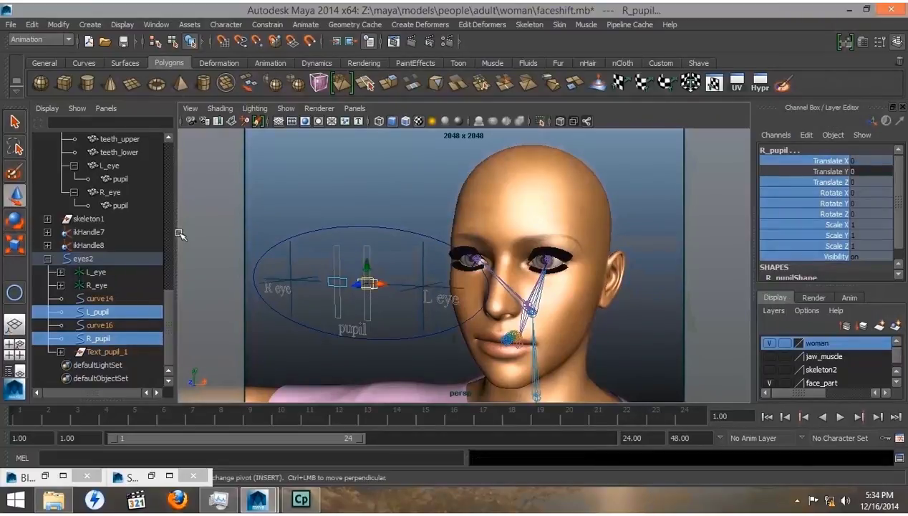
{"action": "left_click_drag", "start_coordinate": [368, 273], "coordinate": [369, 259]}
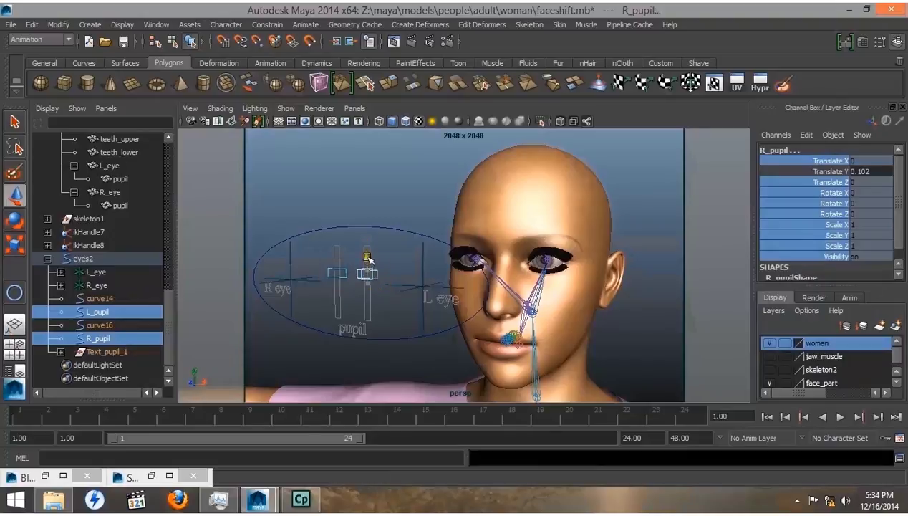
{"action": "key", "text": "ctrl+z"}
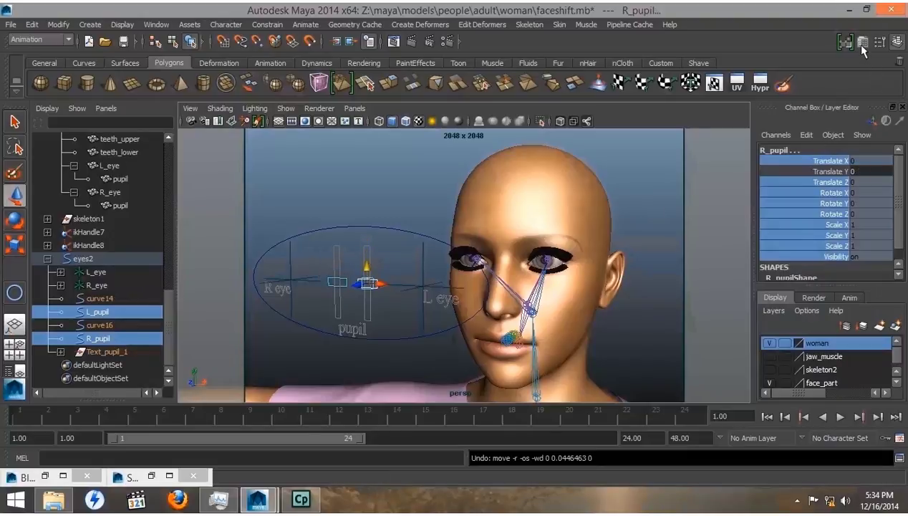
{"action": "left_click_drag", "start_coordinate": [371, 274], "coordinate": [365, 235]}
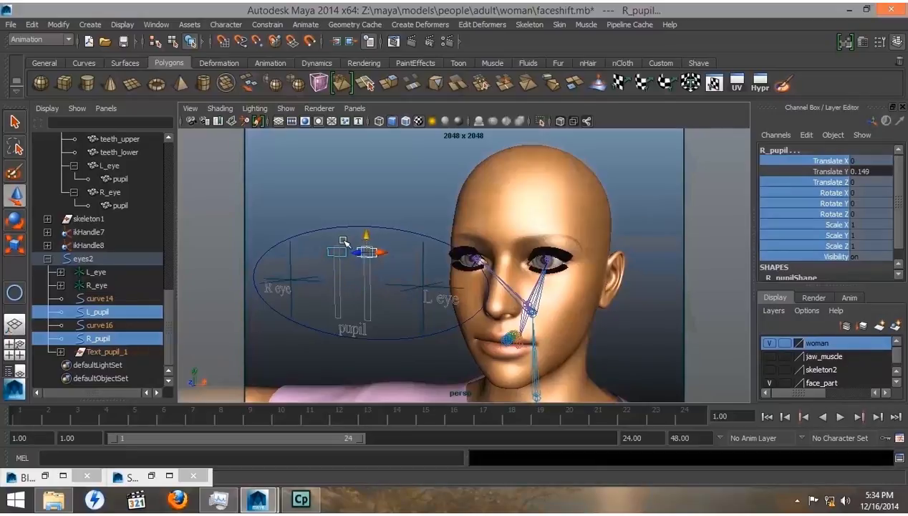
- Limit R_pupil's Y translation to a minimum of -0.15 and a maximum of 0.15
{"action": "left_click", "coordinate": [340, 251]}
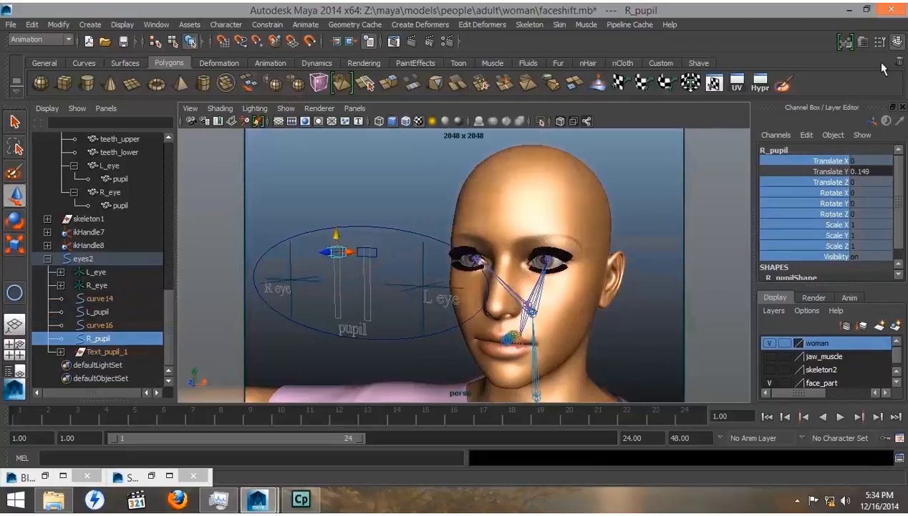
{"action": "left_click", "coordinate": [863, 43]}
{"action": "left_click", "coordinate": [633, 148]}
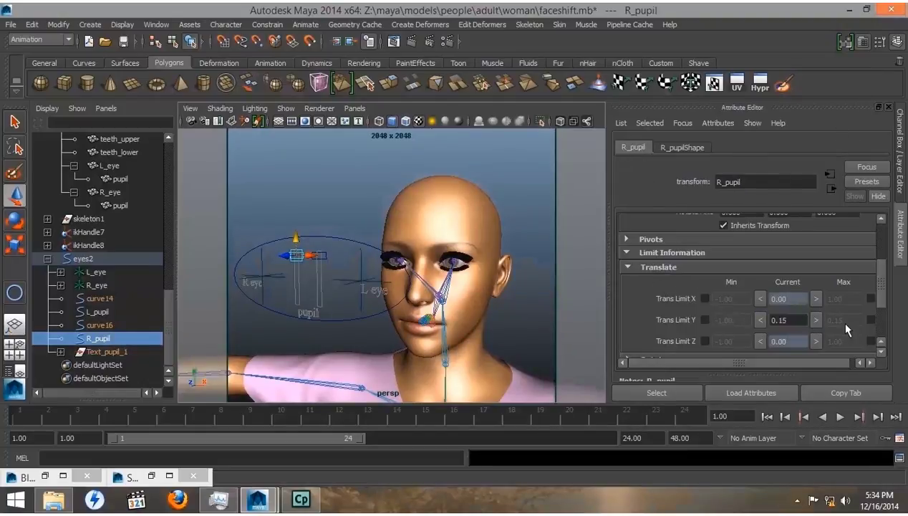
{"action": "left_click", "coordinate": [870, 319]}
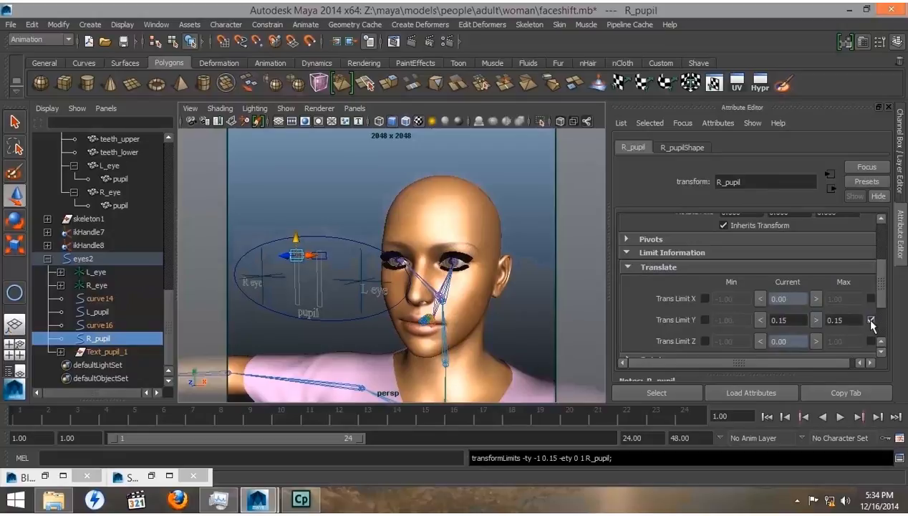
{"action": "left_click", "coordinate": [705, 320]}
{"action": "type", "text": "-0.15"}
{"action": "key", "text": "Tab"}
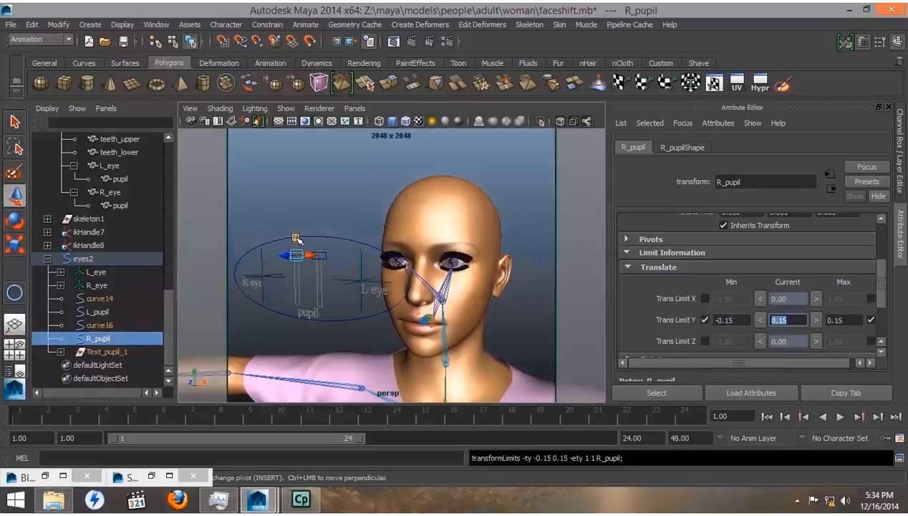
- Test R_pupil's upper limit by pulling it upward, and reset its current Y translation to 0
{"action": "left_click_drag", "start_coordinate": [295, 239], "coordinate": [297, 220]}
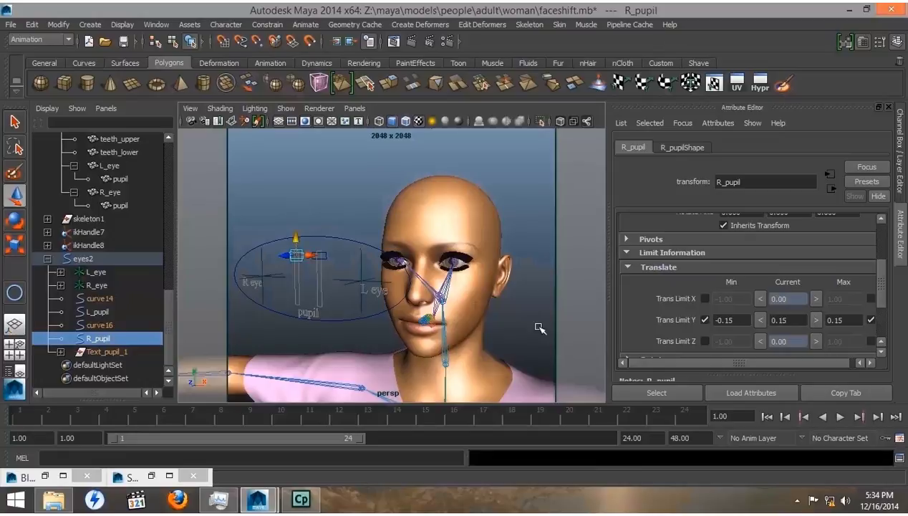
{"action": "left_click", "coordinate": [766, 320]}
{"action": "type", "text": "0"}
{"action": "key", "text": "Tab"}
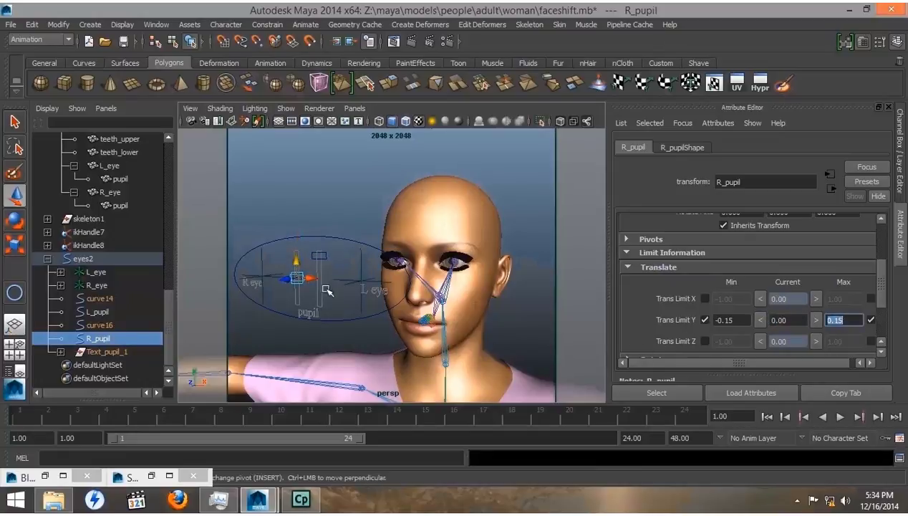
- Limit L_pupil's Y translation to between -0.15 and 0.15, reset its current Y value to 0, and return to the Channel Box
{"action": "left_click_drag", "start_coordinate": [315, 237], "coordinate": [330, 256]}
{"action": "left_click", "coordinate": [870, 320]}
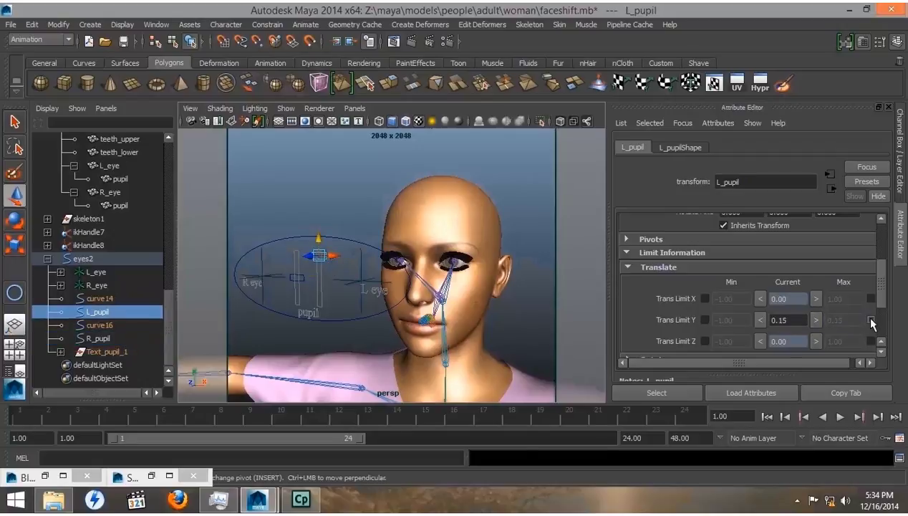
{"action": "left_click", "coordinate": [703, 320]}
{"action": "type", "text": "0"}
{"action": "key", "text": "Tab"}
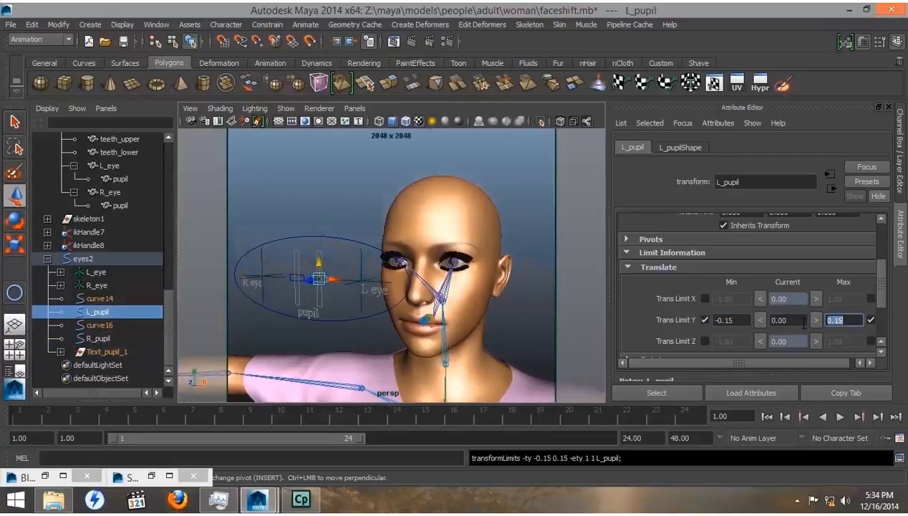
{"action": "left_click", "coordinate": [862, 41]}
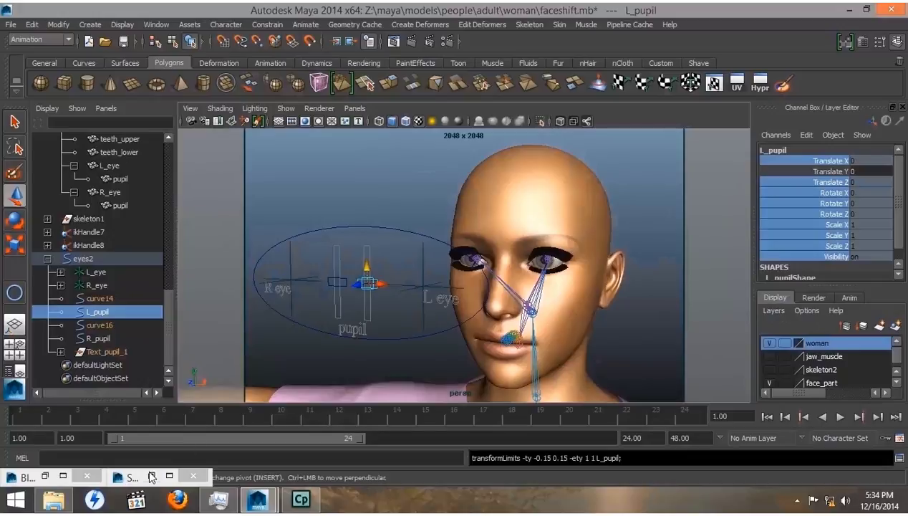
- Restore the Set Driven Key editor, reload L_pupil as the driver and choose its Translate Y attribute
{"action": "left_click", "coordinate": [150, 477]}
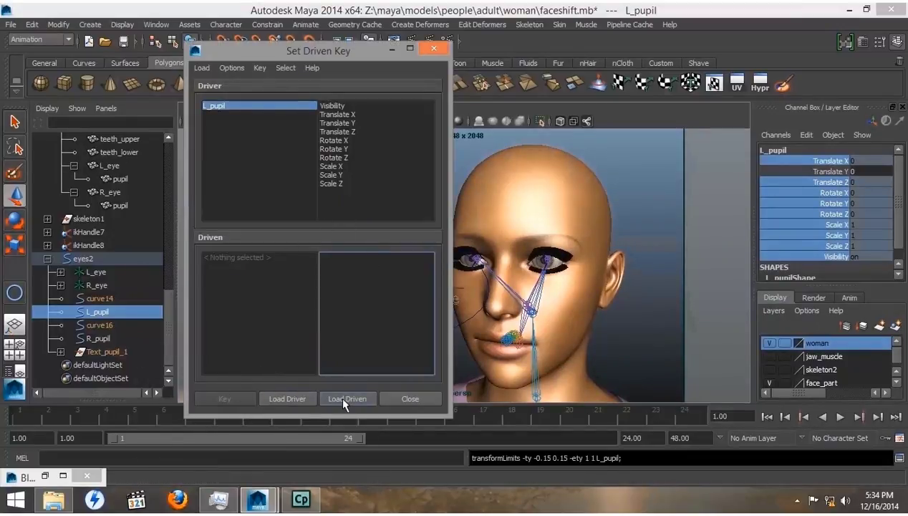
{"action": "left_click", "coordinate": [286, 399]}
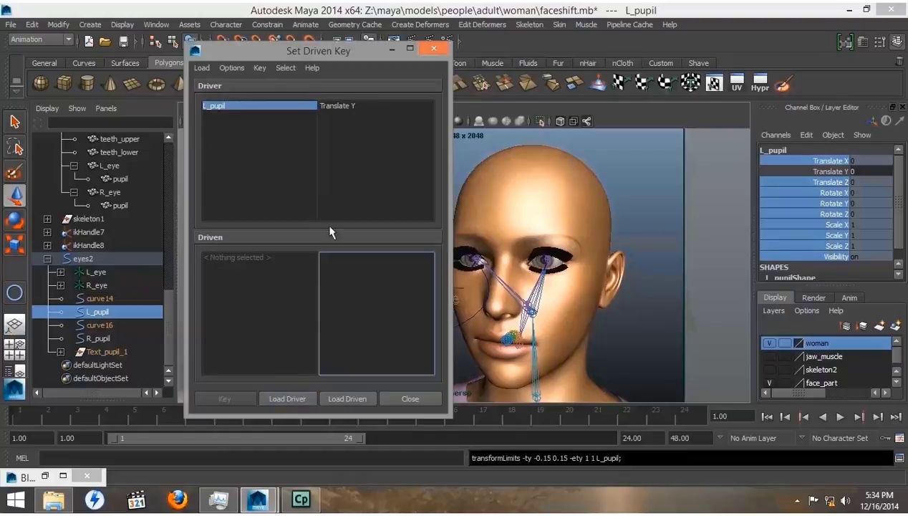
{"action": "left_click", "coordinate": [334, 108]}
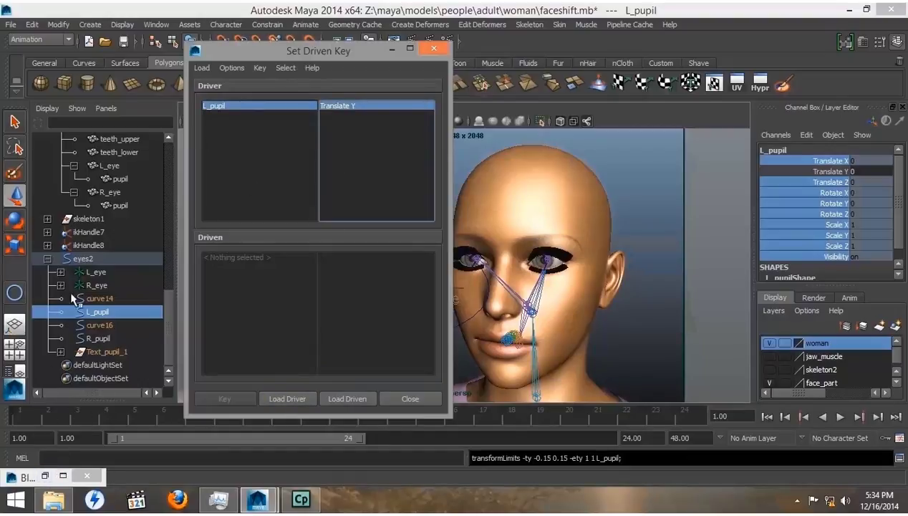
- Load the pupil mesh under the face group's L_eye, with its eyes1 blend shape, as the driven object
{"action": "left_click", "coordinate": [119, 180]}
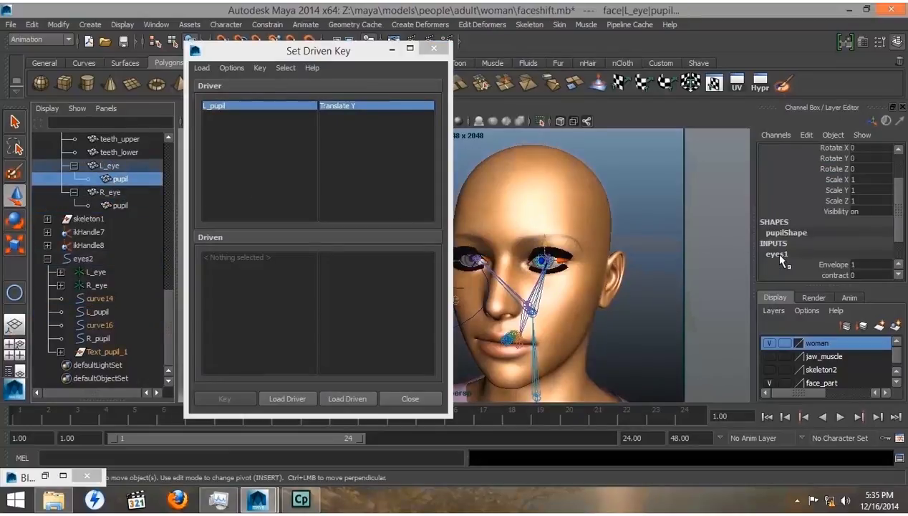
{"action": "left_click_drag", "start_coordinate": [899, 218], "coordinate": [901, 247]}
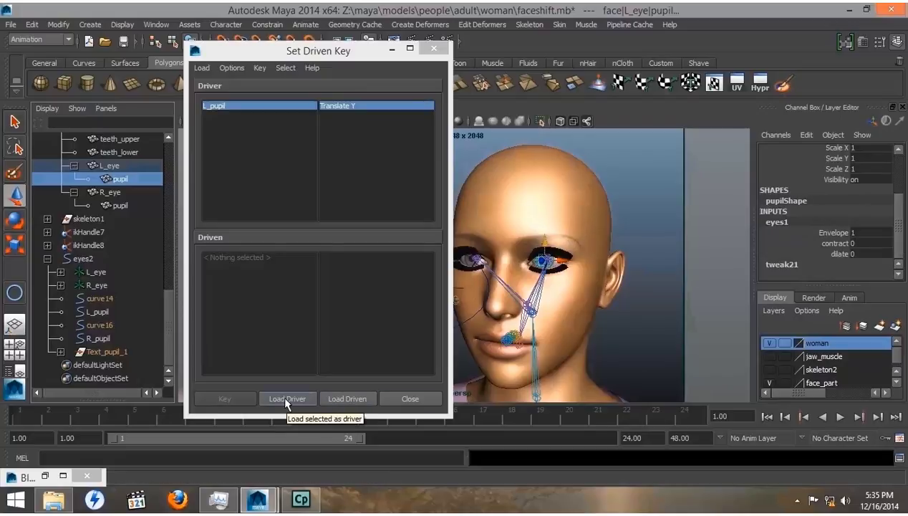
{"action": "left_click", "coordinate": [344, 399]}
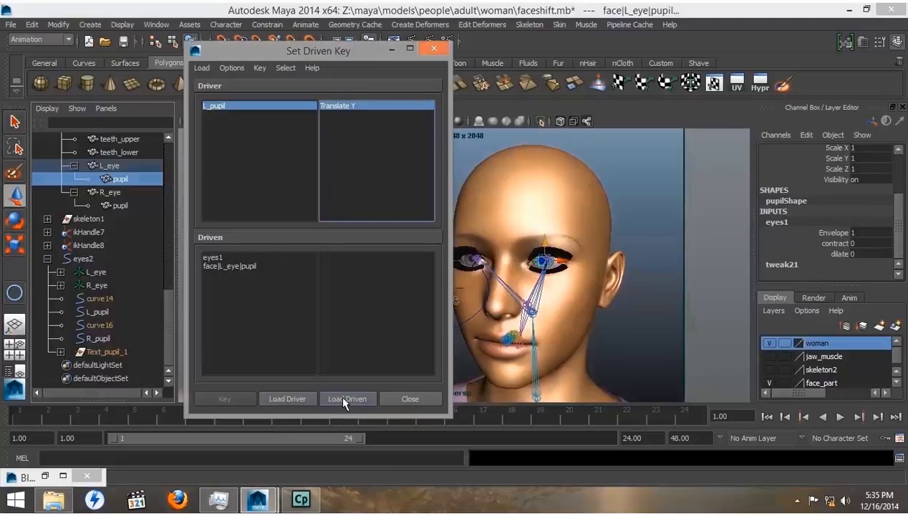
- Key the contract and dilate attributes of eyes1 against L_pupil's neutral Translate Y, and move the editor clear of the sliders
{"action": "left_click", "coordinate": [215, 257]}
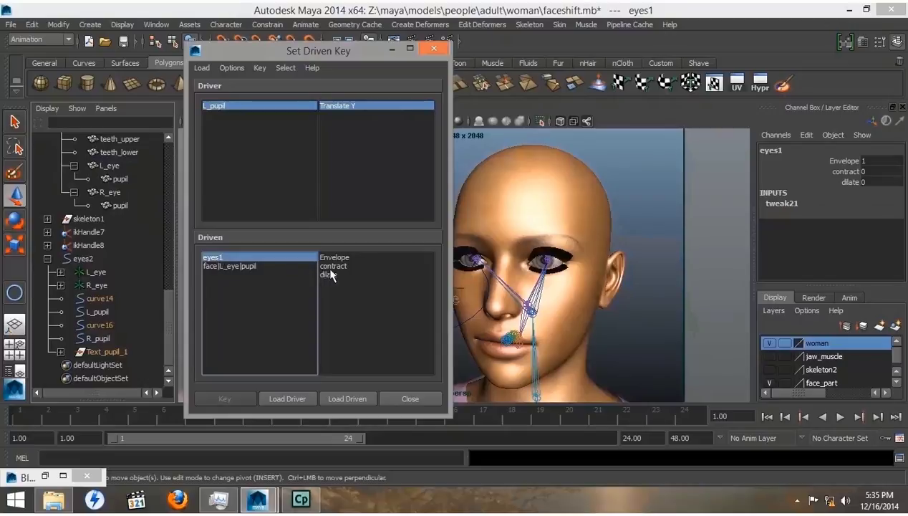
{"action": "left_click_drag", "start_coordinate": [331, 265], "coordinate": [328, 274]}
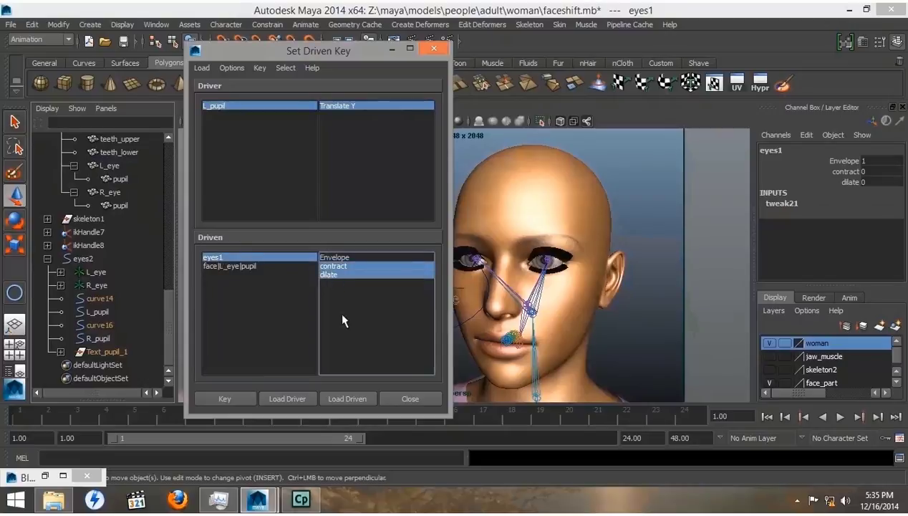
{"action": "left_click", "coordinate": [220, 399]}
{"action": "left_click_drag", "start_coordinate": [283, 51], "coordinate": [110, 53]}
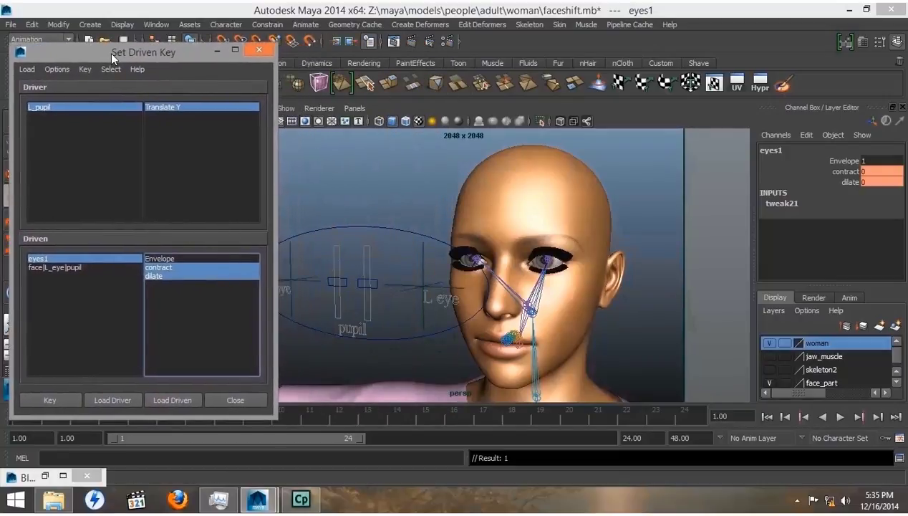
- Raise L_pupil to its upper limit of Y 0.15, increase the eyes1 contract weight, and set a driven key
{"action": "left_click", "coordinate": [366, 273]}
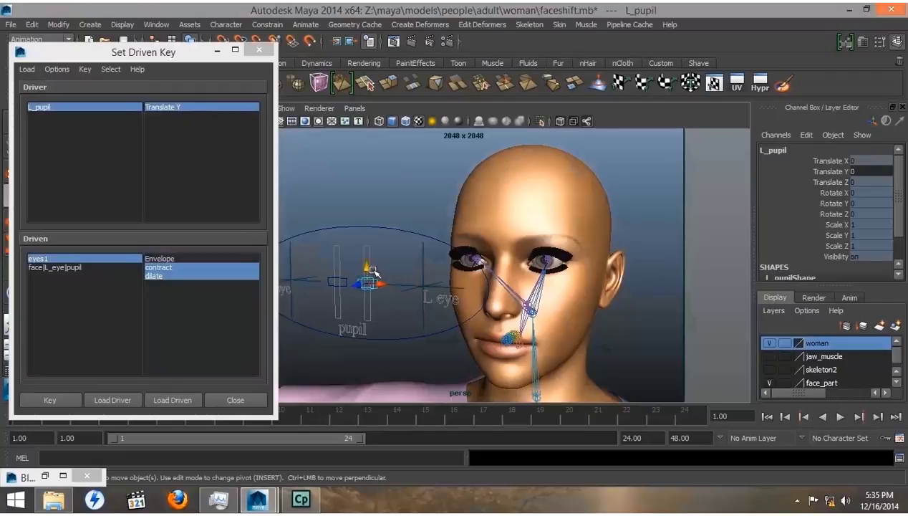
{"action": "left_click_drag", "start_coordinate": [373, 271], "coordinate": [367, 214]}
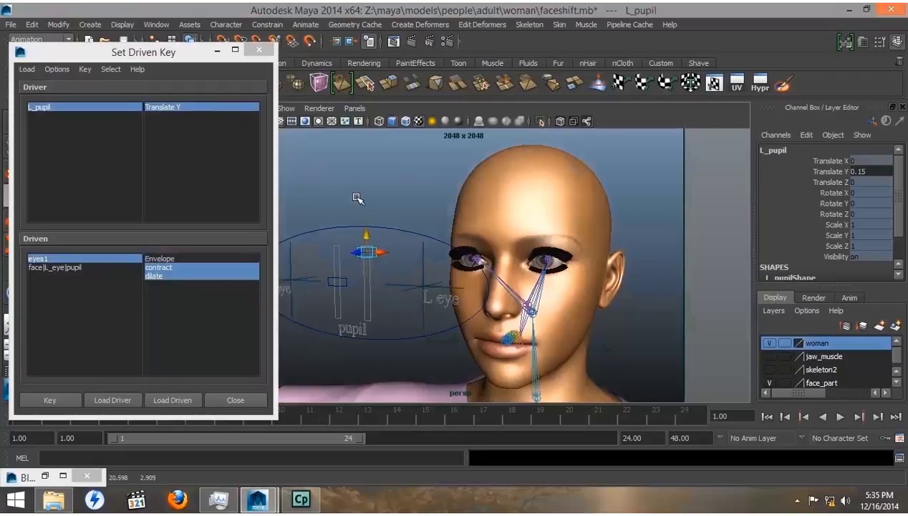
{"action": "left_click", "coordinate": [40, 477]}
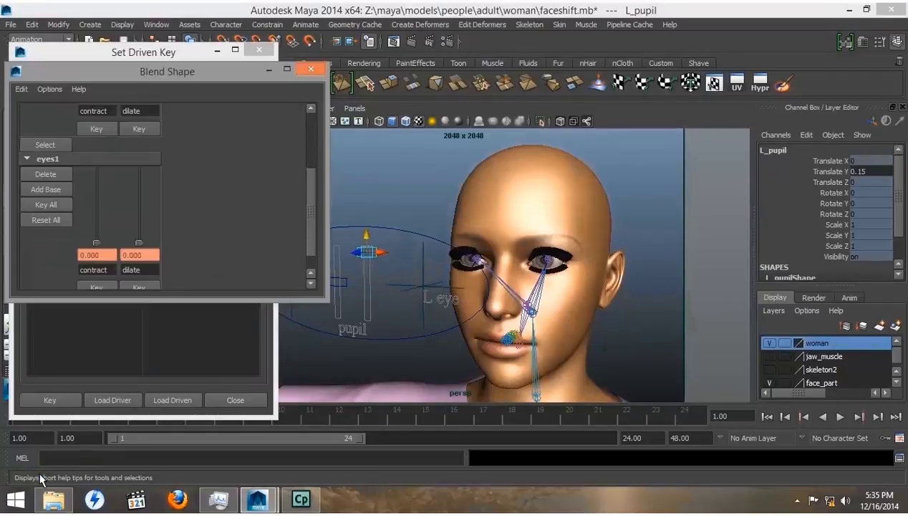
{"action": "scroll", "coordinate": [81, 229], "scroll_direction": "down", "scroll_amount": 1}
{"action": "left_click_drag", "start_coordinate": [97, 221], "coordinate": [93, 183]}
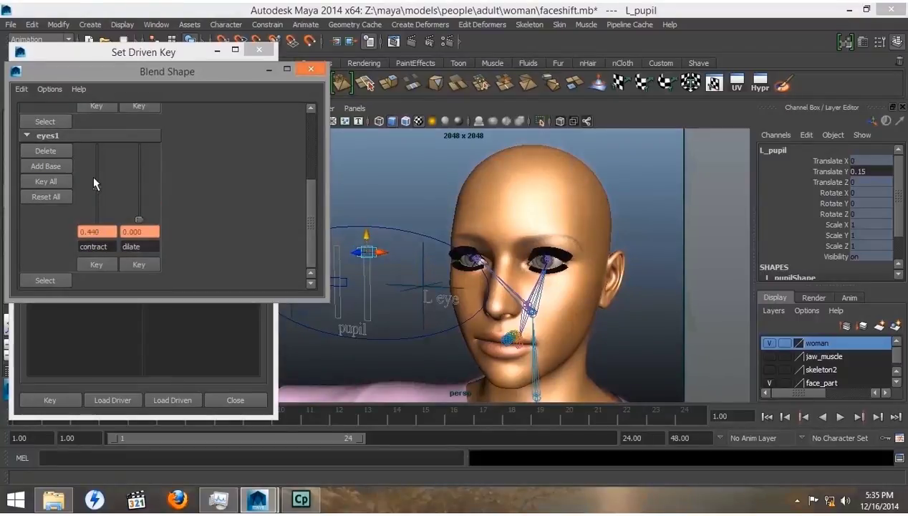
{"action": "left_click", "coordinate": [50, 397]}
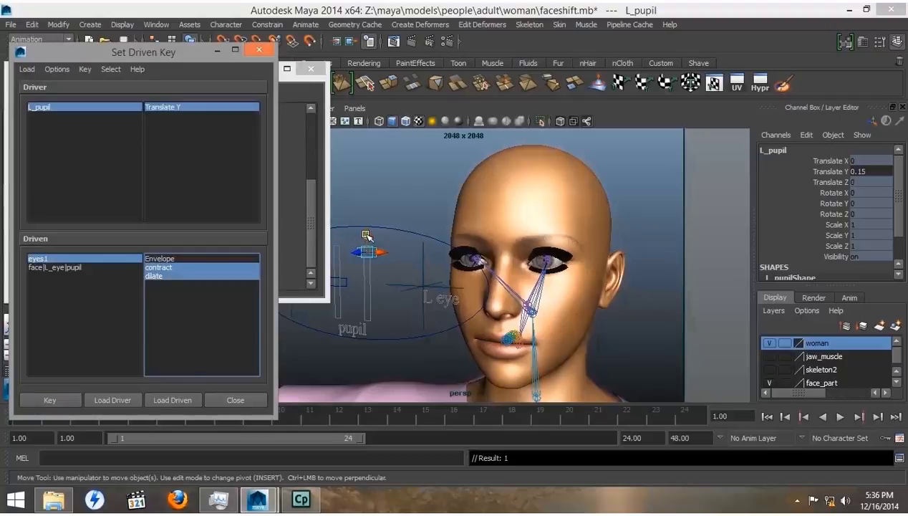
- Lower L_pupil to its lower limit of Y -0.15, increase the eyes1 dilate weight, and set a driven key
{"action": "left_click_drag", "start_coordinate": [366, 235], "coordinate": [367, 298]}
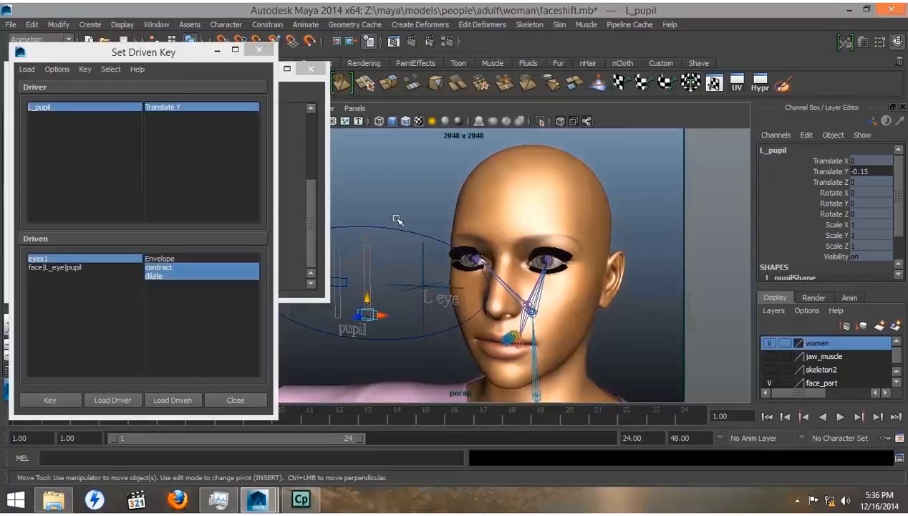
{"action": "left_click", "coordinate": [327, 192]}
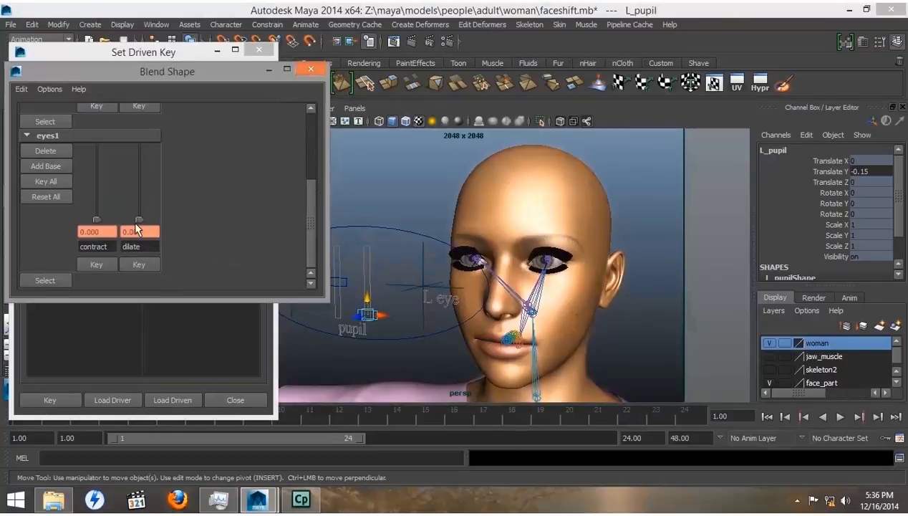
{"action": "left_click_drag", "start_coordinate": [139, 219], "coordinate": [141, 162]}
{"action": "left_click", "coordinate": [50, 399]}
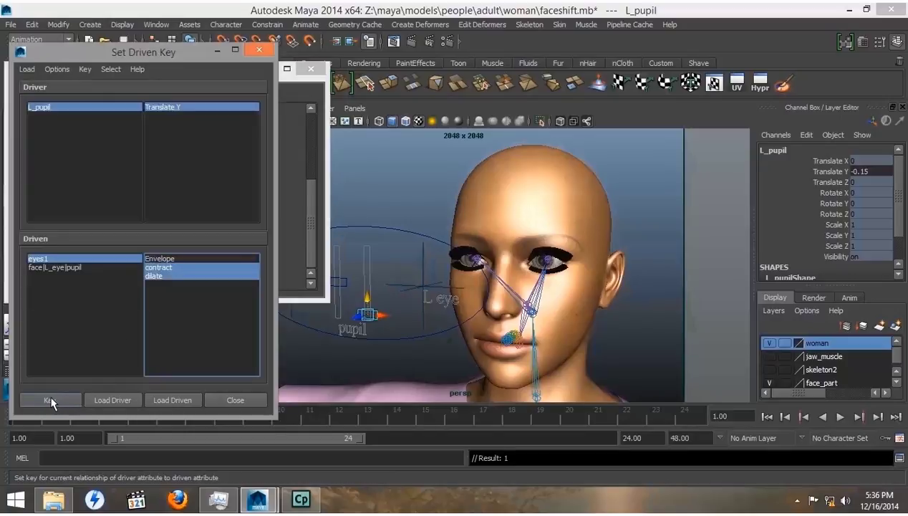
- Test the movement of the L_pupil slider and reset its Y translation to 0
{"action": "left_click_drag", "start_coordinate": [366, 296], "coordinate": [364, 315]}
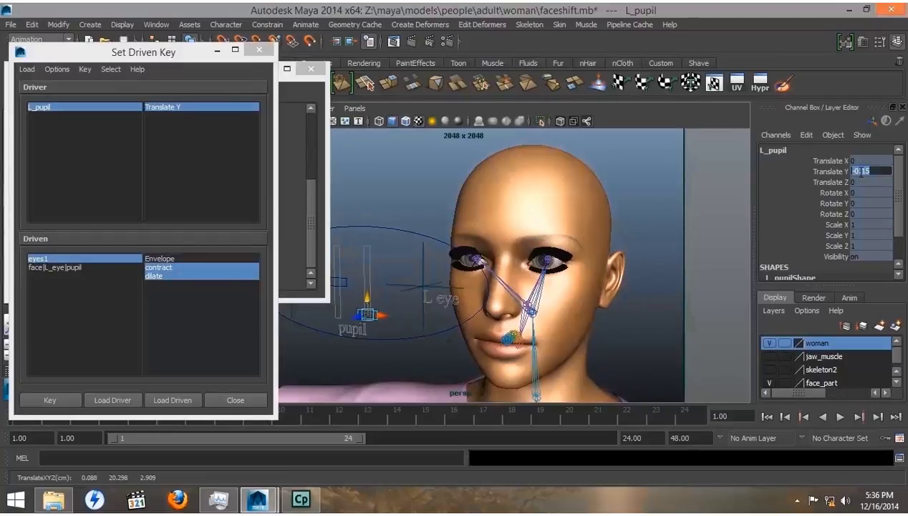
{"action": "type", "text": "0"}
{"action": "key", "text": "Tab"}
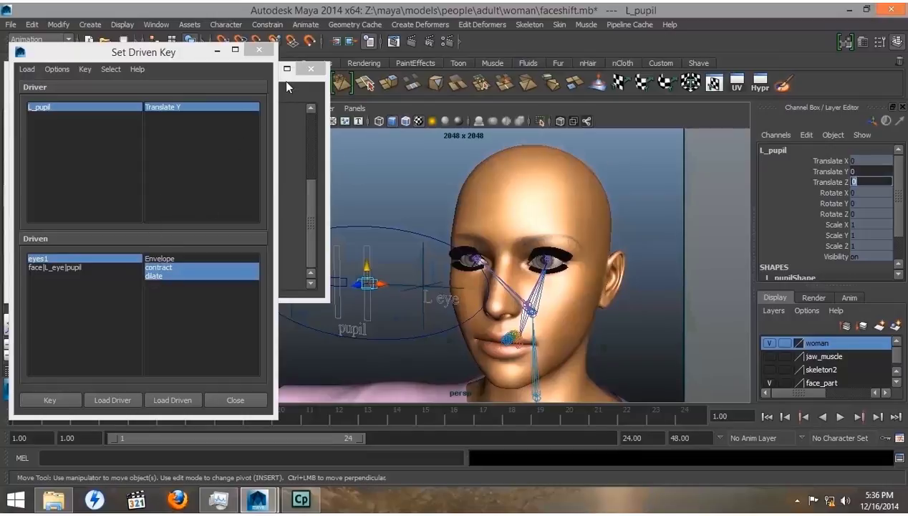
- Load R_pupil as the driver in Set Driven Key and choose its Translate Y attribute
{"action": "left_click", "coordinate": [339, 291]}
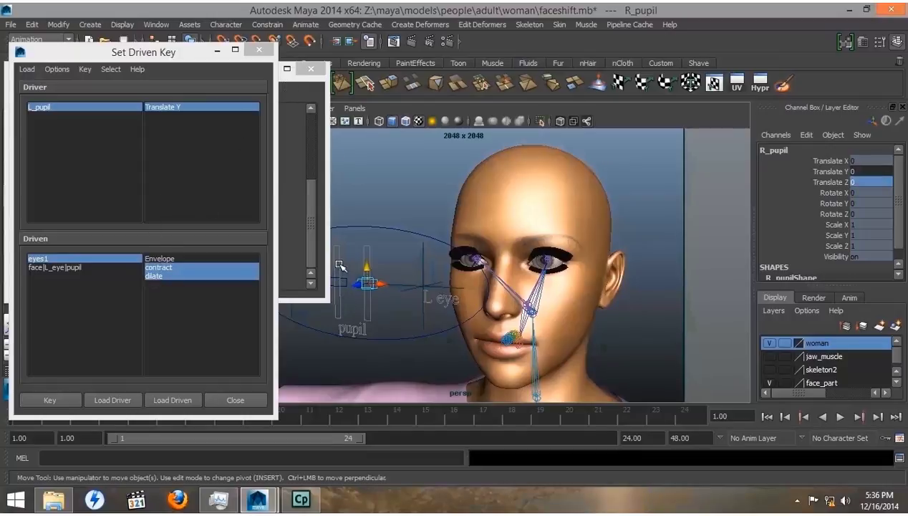
{"action": "left_click", "coordinate": [109, 400]}
{"action": "left_click", "coordinate": [163, 106]}
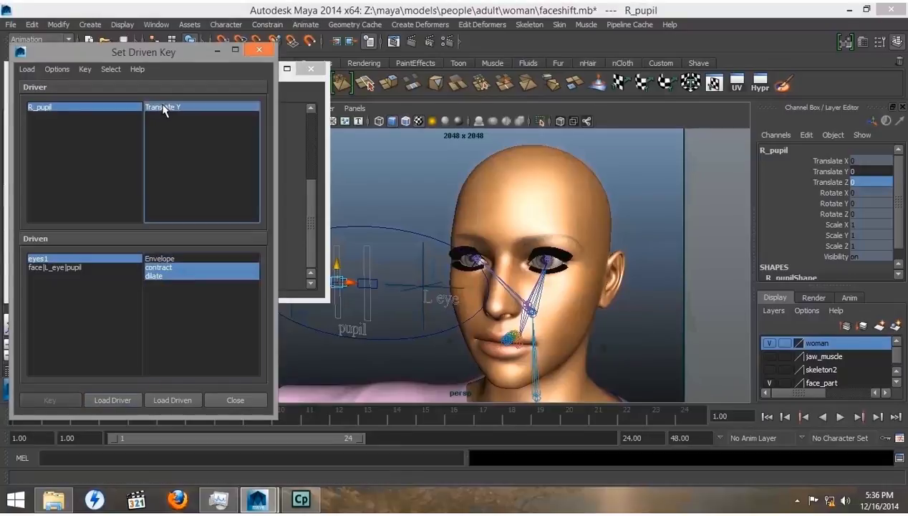
- Load the pupil mesh under the face group's R_eye, with its eyes blend shape, as the driven object
{"action": "left_click", "coordinate": [217, 50]}
{"action": "left_click", "coordinate": [265, 69]}
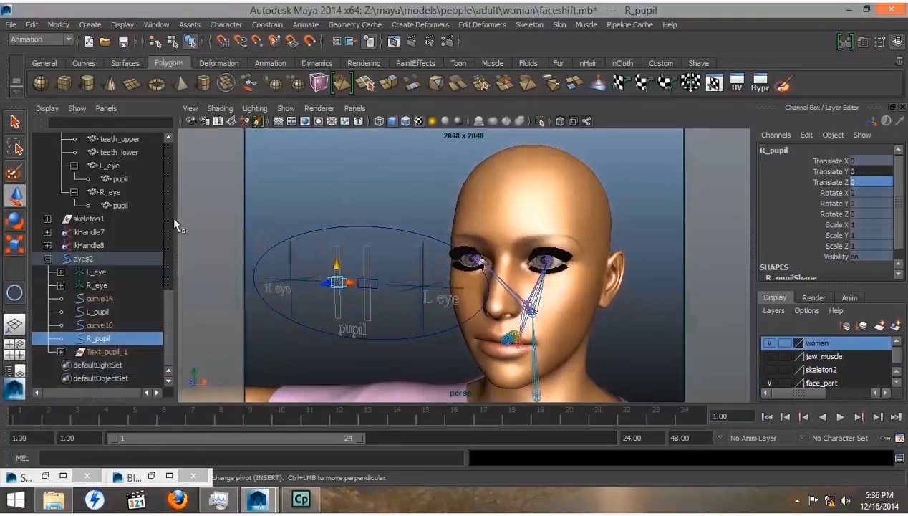
{"action": "left_click", "coordinate": [118, 206]}
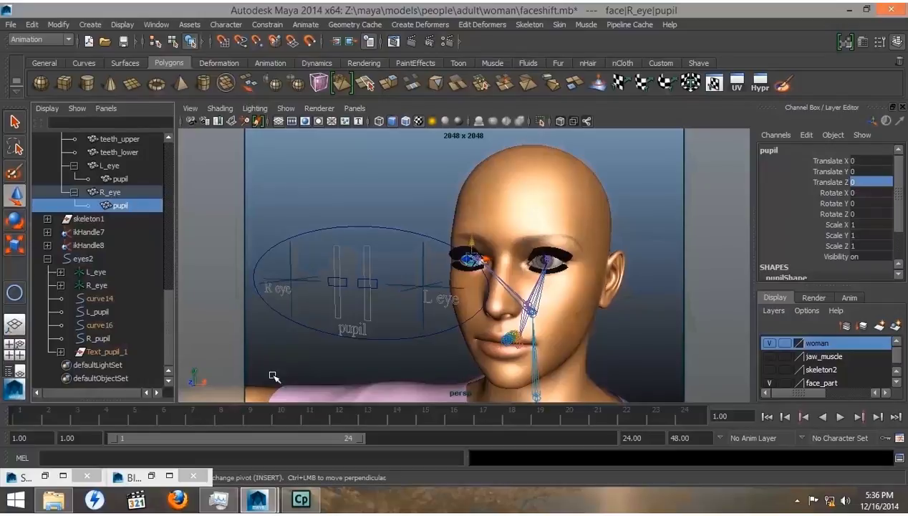
{"action": "left_click", "coordinate": [45, 475]}
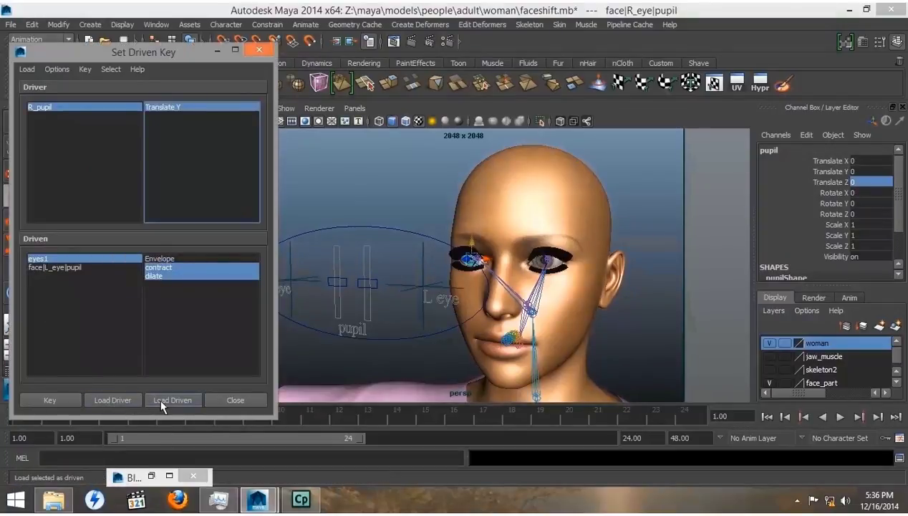
{"action": "left_click", "coordinate": [164, 400]}
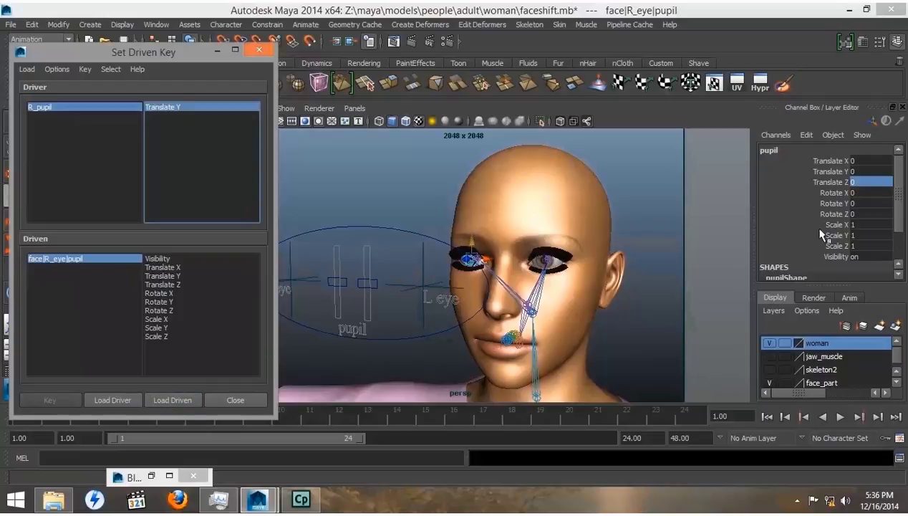
{"action": "left_click_drag", "start_coordinate": [898, 174], "coordinate": [898, 206]}
{"action": "left_click", "coordinate": [775, 255]}
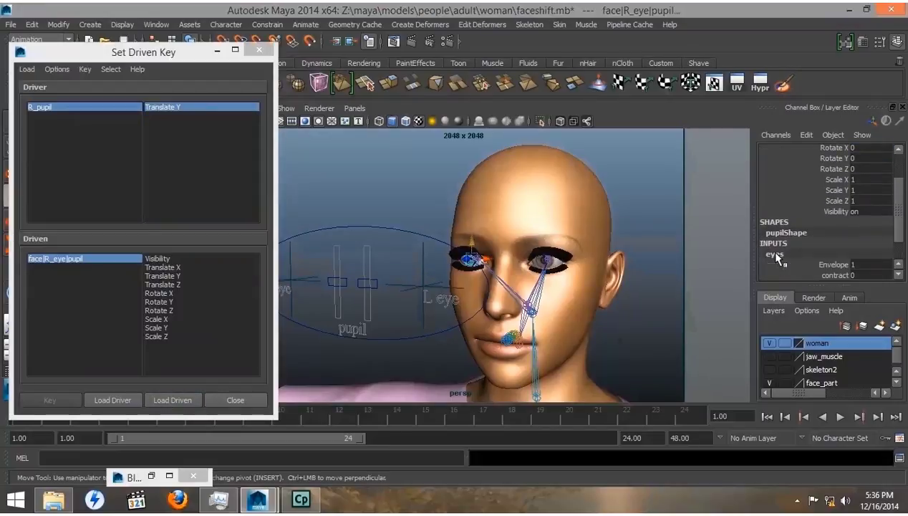
{"action": "left_click", "coordinate": [172, 401]}
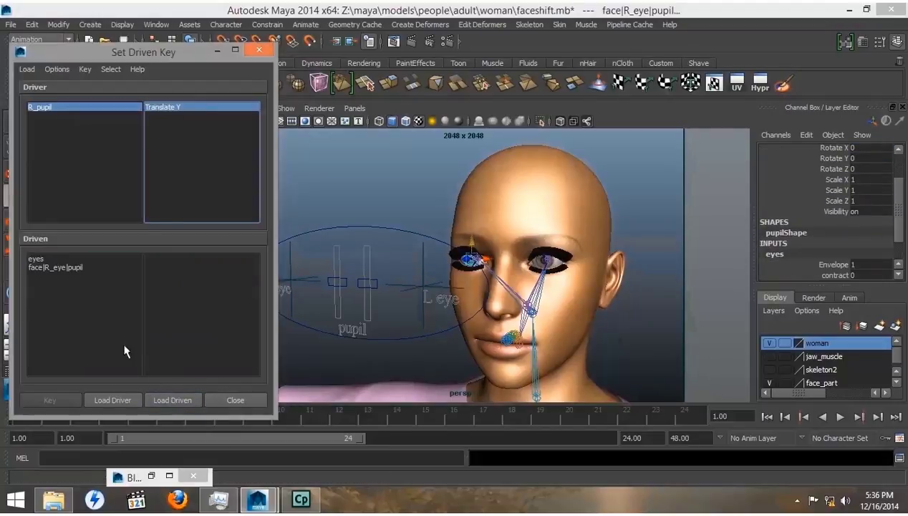
- Key the contract and dilate attributes of the eyes blend shape against R_pupil's neutral Translate Y
{"action": "left_click", "coordinate": [37, 259]}
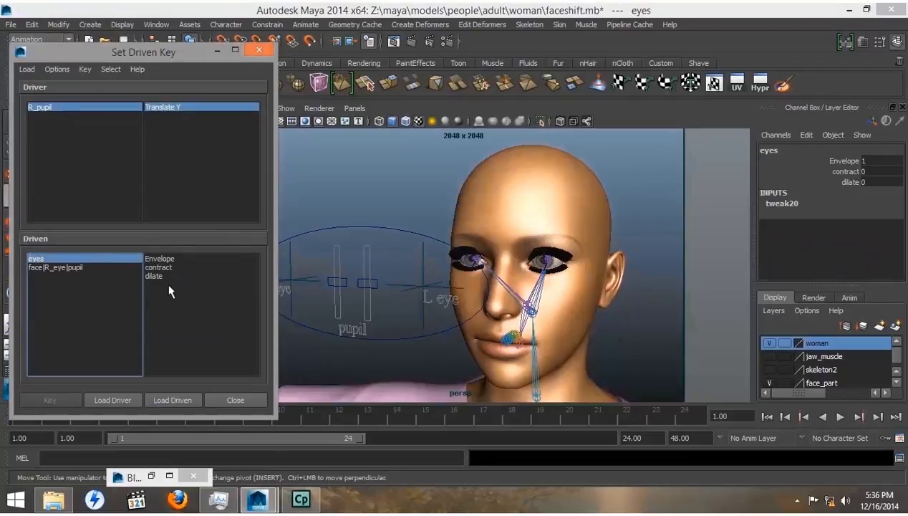
{"action": "left_click", "coordinate": [169, 286]}
{"action": "left_click", "coordinate": [155, 275]}
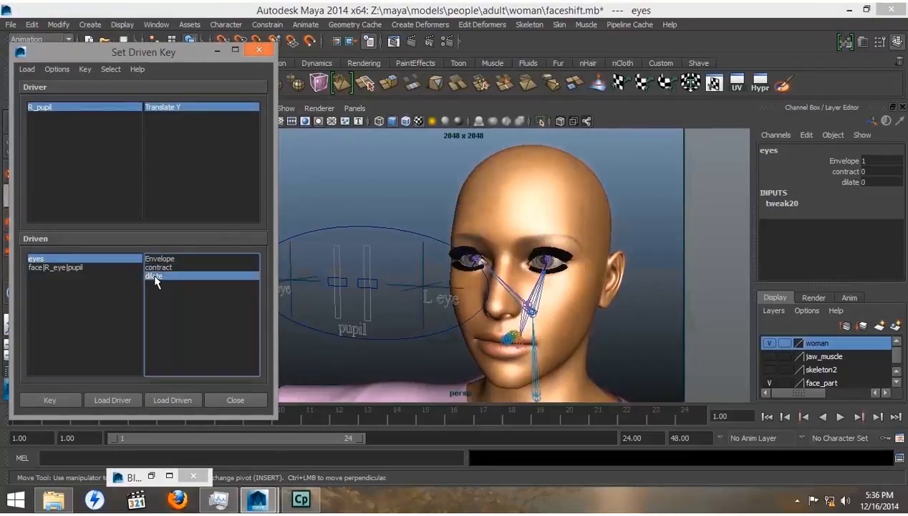
{"action": "left_click", "coordinate": [156, 268], "text": "ctrl"}
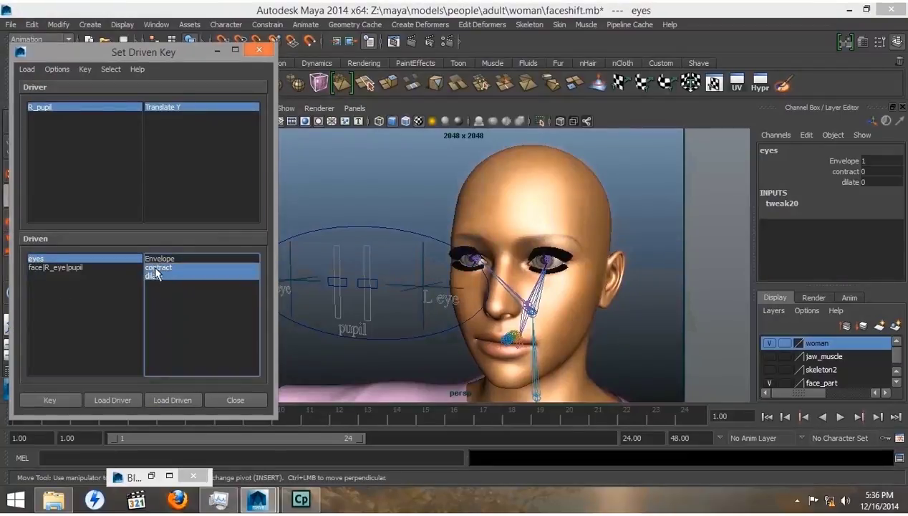
{"action": "left_click", "coordinate": [43, 394]}
- Raise R_pupil to Y 0.15, set the eyes contract weight to 1, and set a driven key
{"action": "left_click", "coordinate": [152, 476]}
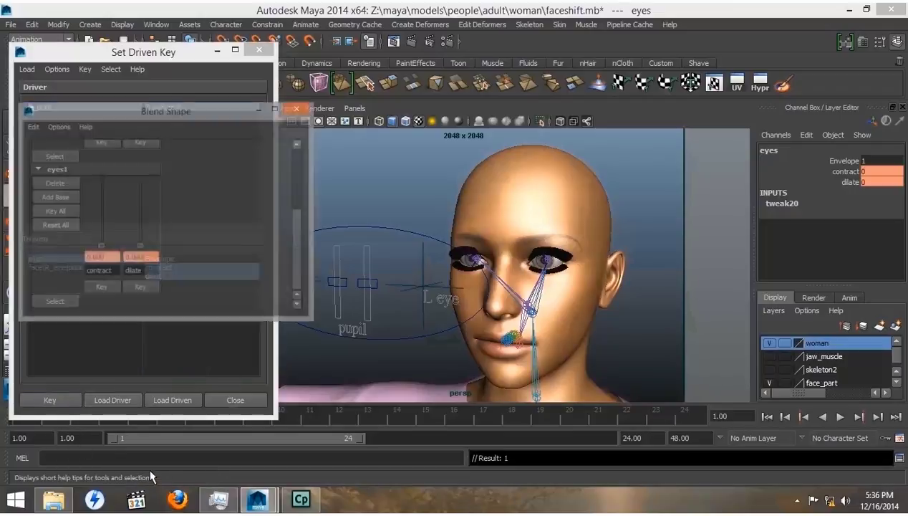
{"action": "left_click_drag", "start_coordinate": [309, 226], "coordinate": [310, 143]}
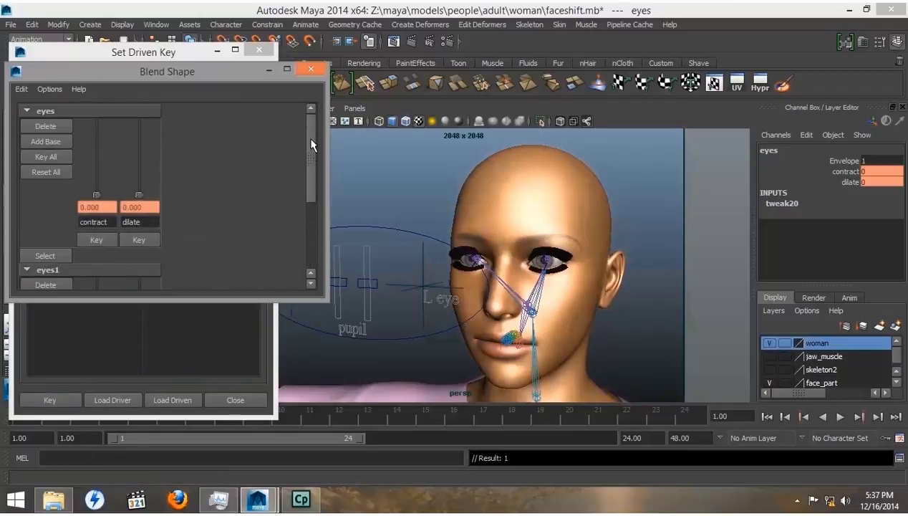
{"action": "left_click_drag", "start_coordinate": [96, 196], "coordinate": [97, 123]}
{"action": "left_click", "coordinate": [338, 280]}
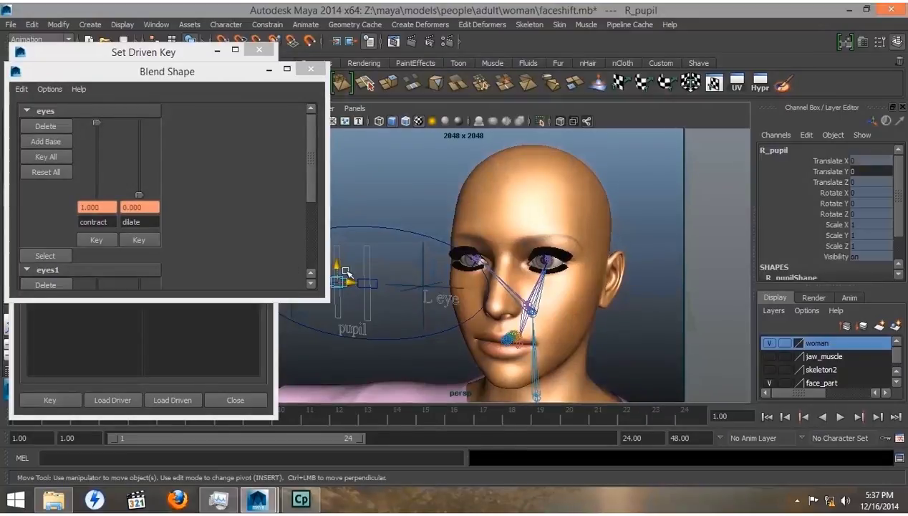
{"action": "left_click_drag", "start_coordinate": [339, 266], "coordinate": [298, 222]}
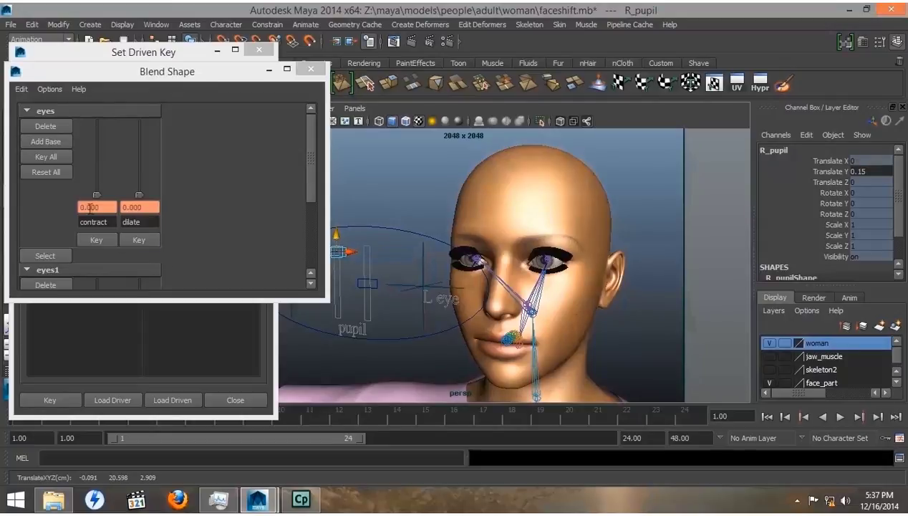
{"action": "left_click_drag", "start_coordinate": [96, 195], "coordinate": [97, 151]}
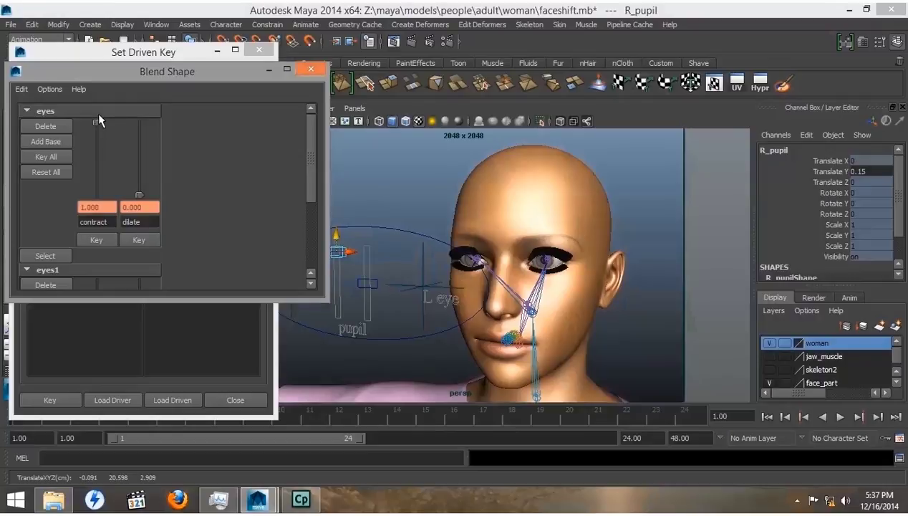
{"action": "left_click", "coordinate": [44, 397]}
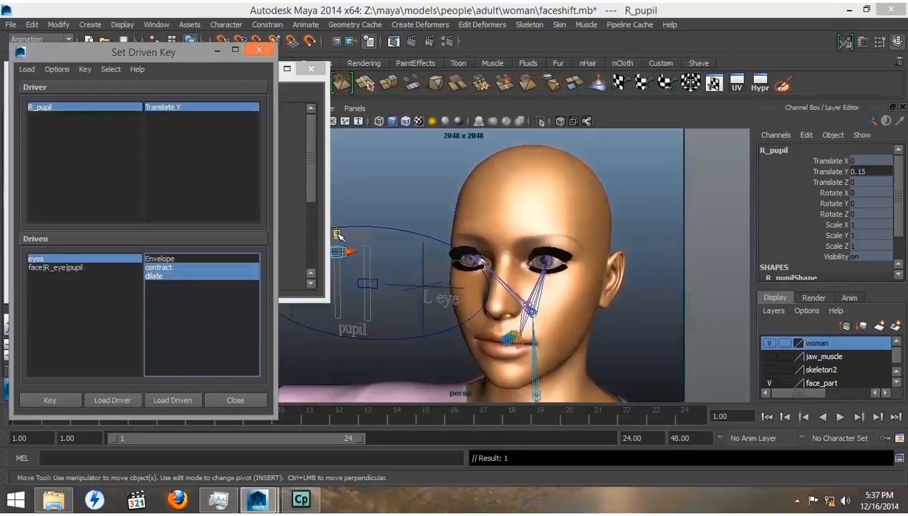
- Lower R_pupil to Y -0.15, set a driven key with the eyes dilate weight at 1, and close the Set Driven Key editor
{"action": "left_click_drag", "start_coordinate": [336, 232], "coordinate": [337, 293]}
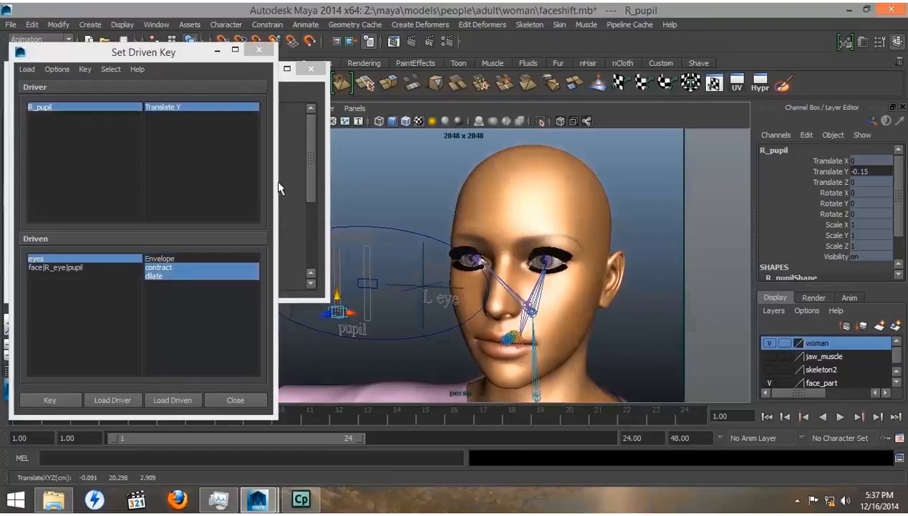
{"action": "left_click", "coordinate": [309, 146]}
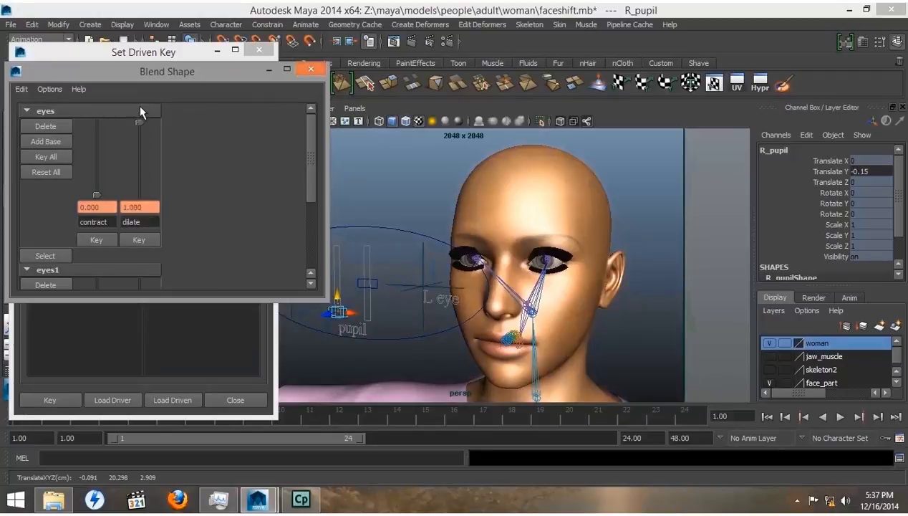
{"action": "left_click", "coordinate": [51, 401]}
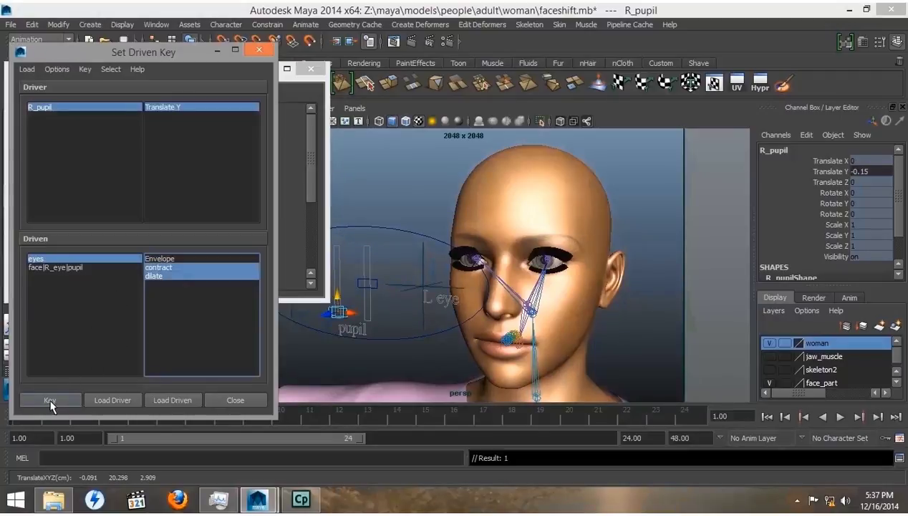
{"action": "mouse_move", "coordinate": [338, 312]}
{"action": "left_mouse_down"}
{"action": "mouse_move", "coordinate": [340, 215]}
{"action": "mouse_move", "coordinate": [338, 312]}
{"action": "left_mouse_up"}
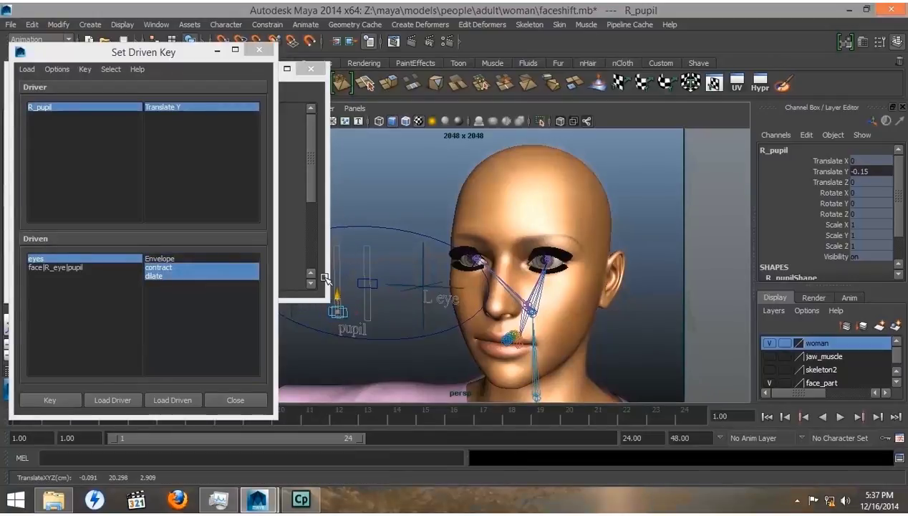
{"action": "left_click", "coordinate": [259, 50]}
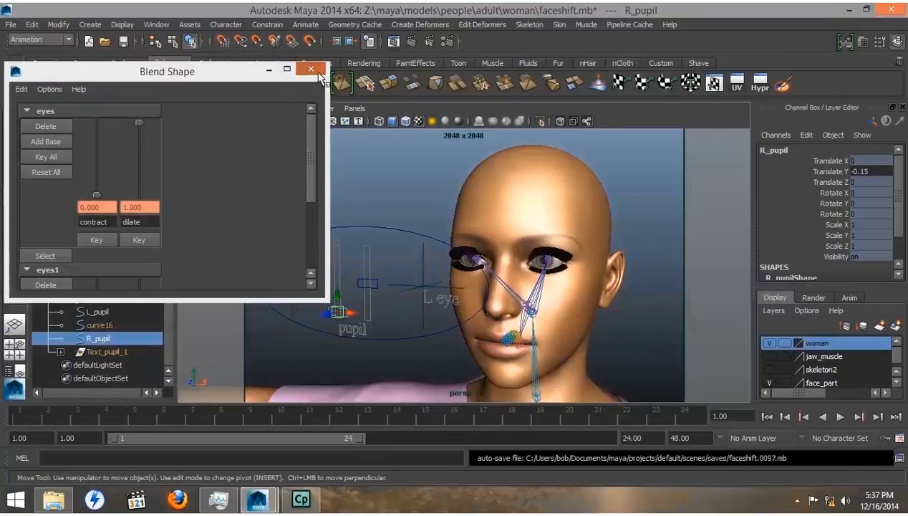
- Close the Blend Shape editor, reset R_pupil's Translate Y to 0, and clear the selection
{"action": "left_click", "coordinate": [311, 68]}
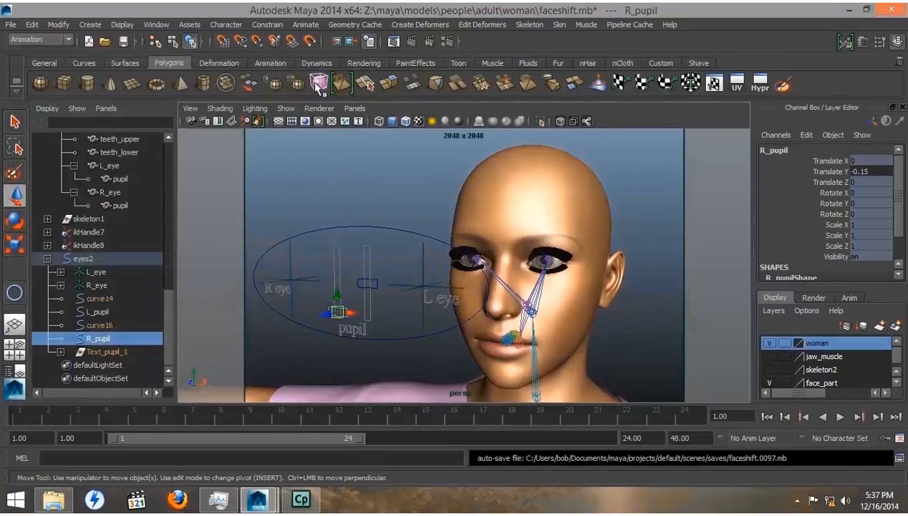
{"action": "double_click", "coordinate": [869, 173]}
{"action": "type", "text": "0"}
{"action": "key", "text": "Tab"}
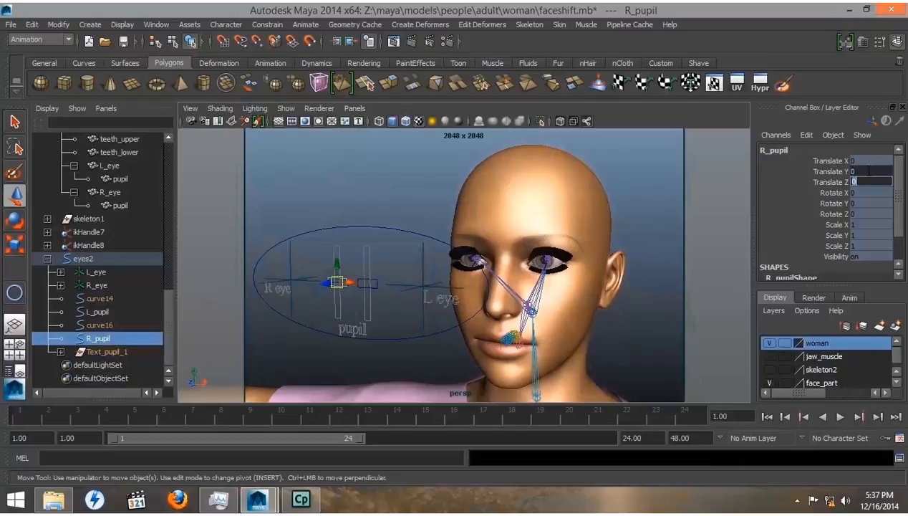
{"action": "left_click", "coordinate": [341, 364]}
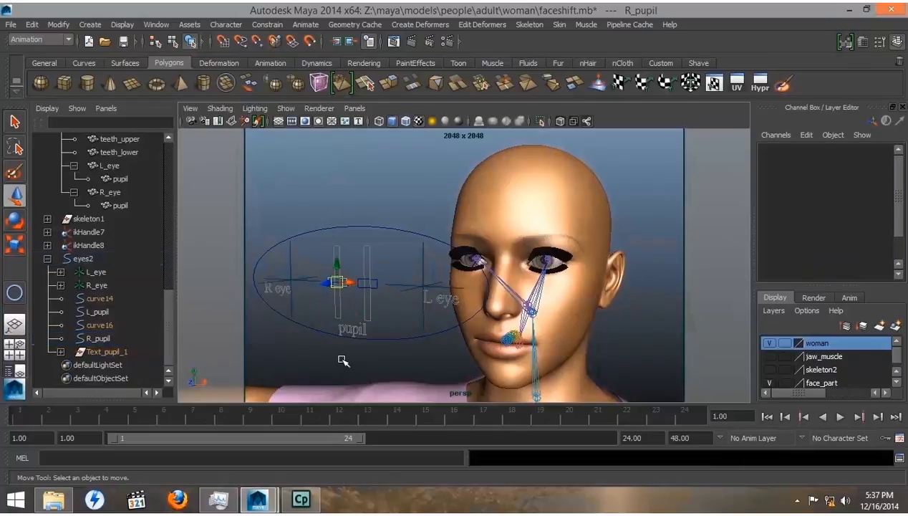
- Test the eye rig by moving the eyes2 circle sideways across the face, and undo the move
{"action": "left_click", "coordinate": [389, 243]}
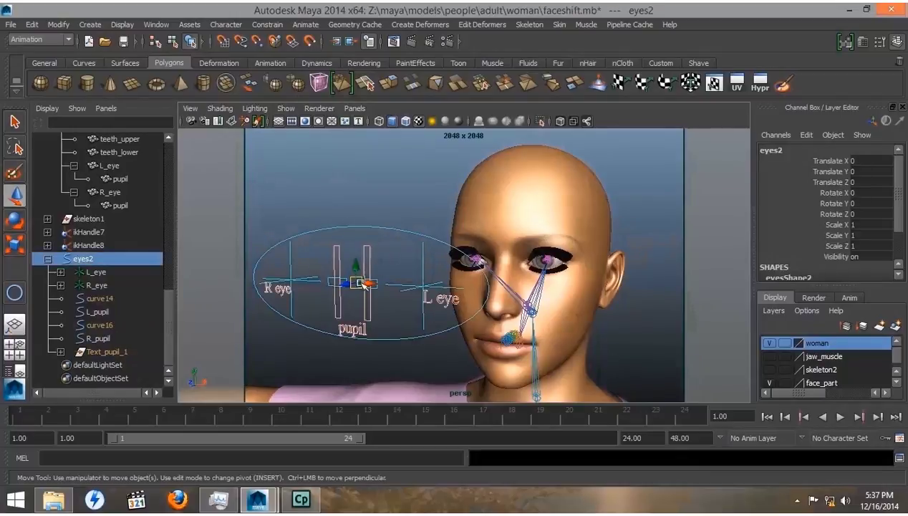
{"action": "left_click_drag", "start_coordinate": [358, 281], "coordinate": [484, 286]}
{"action": "key", "text": "ctrl+z"}
{"action": "key", "text": "ctrl+z"}
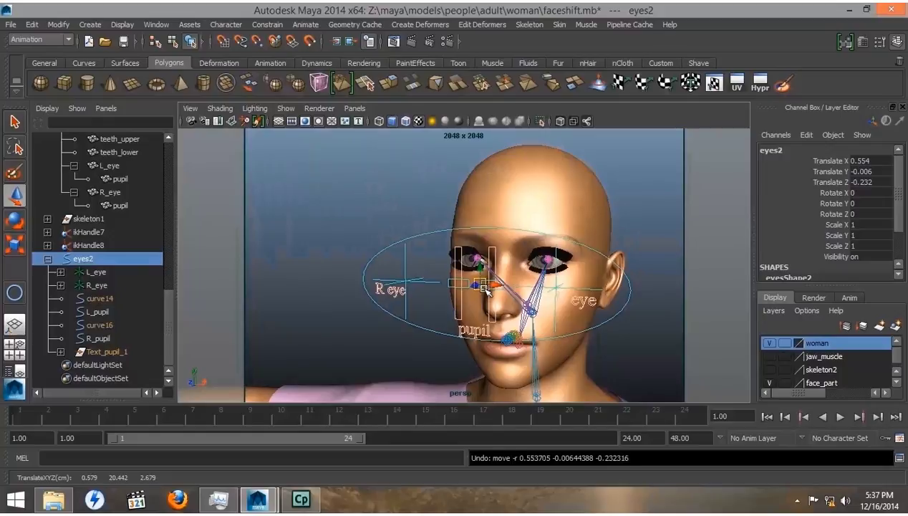
- Test both pupil sliders together by lowering L_pupil and R_pupil along Y, undo it, and clear the selection
{"action": "left_click_drag", "start_coordinate": [376, 294], "coordinate": [378, 300]}
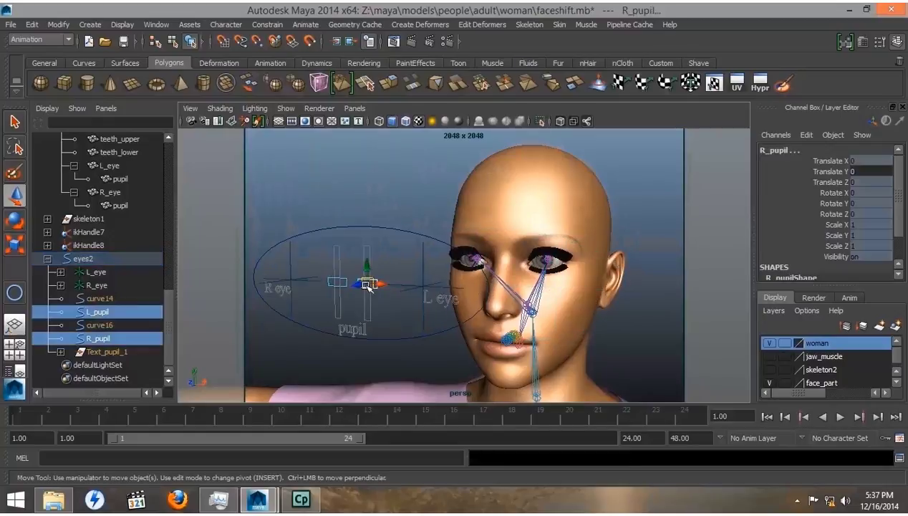
{"action": "left_click_drag", "start_coordinate": [366, 265], "coordinate": [363, 328]}
{"action": "key", "text": "ctrl+z"}
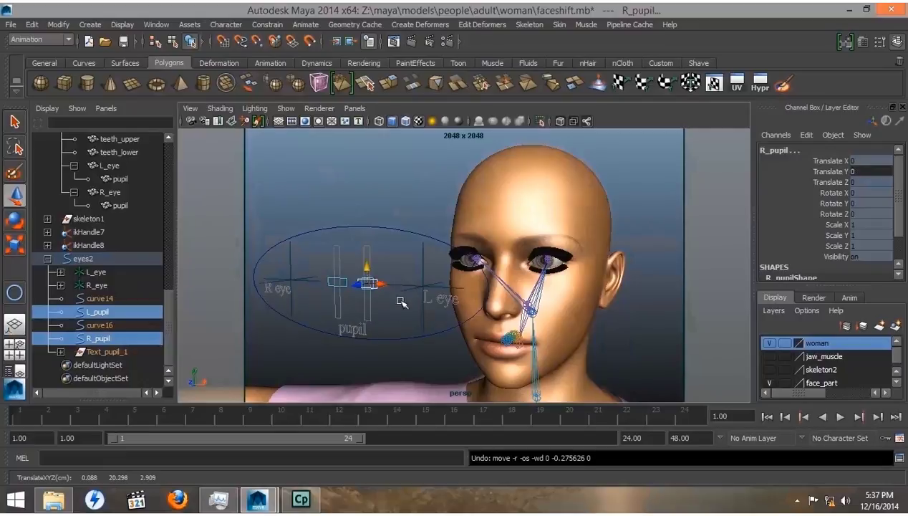
{"action": "left_click_drag", "start_coordinate": [410, 313], "coordinate": [452, 310], "text": "alt"}
{"action": "left_click", "coordinate": [426, 193]}
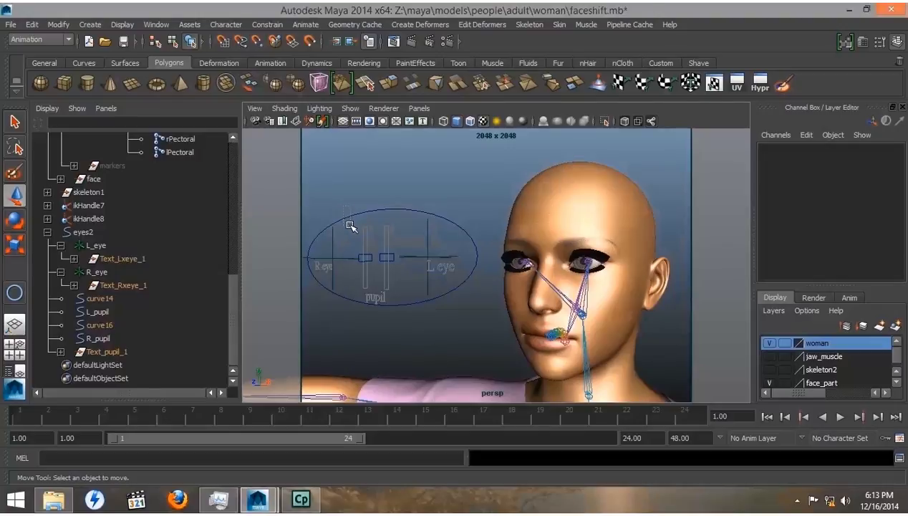
- Check the eyes2, R_eye and L_eye transforms, and reparent Text_Lxeye_1 and Text_Rxeye_1 directly under eyes2
{"action": "left_click", "coordinate": [350, 226]}
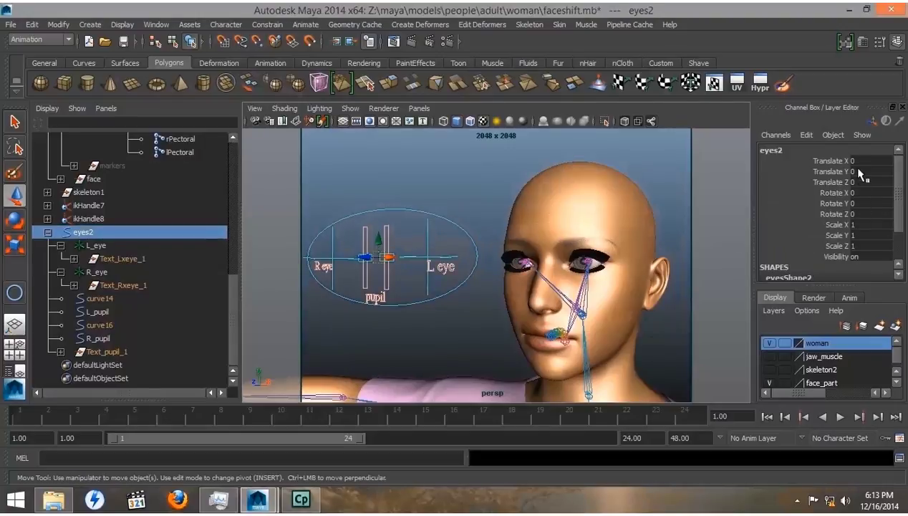
{"action": "left_click", "coordinate": [337, 249]}
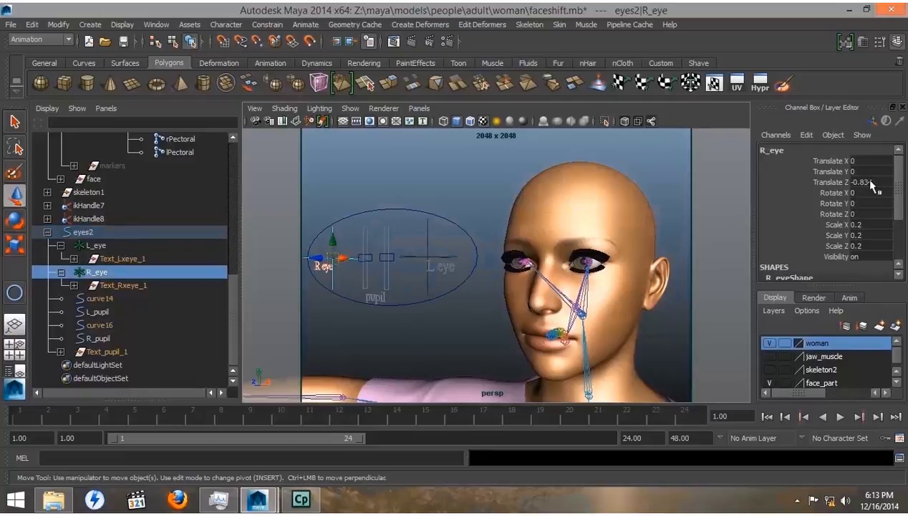
{"action": "left_click", "coordinate": [98, 245]}
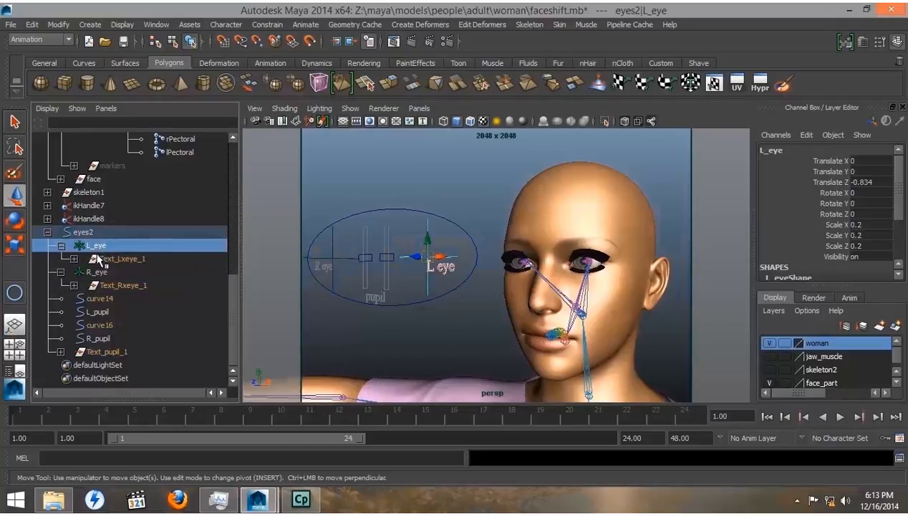
{"action": "left_click", "coordinate": [115, 259]}
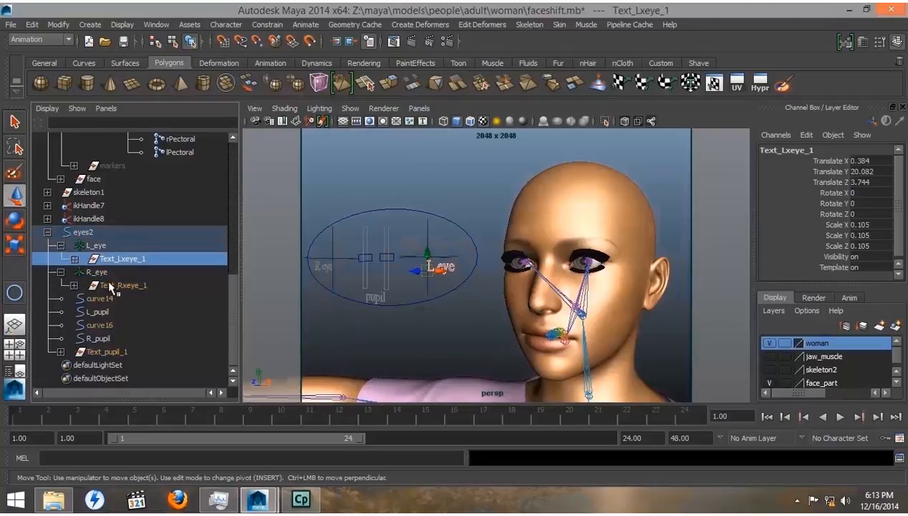
{"action": "left_click", "coordinate": [108, 282], "text": "ctrl"}
{"action": "middle_click_drag", "start_coordinate": [105, 264], "coordinate": [85, 232]}
- Freeze the transformations of the L_eye and R_eye locators and set their Scale X, Y and Z to 0.2
{"action": "left_click", "coordinate": [96, 246]}
{"action": "left_click", "coordinate": [98, 259]}
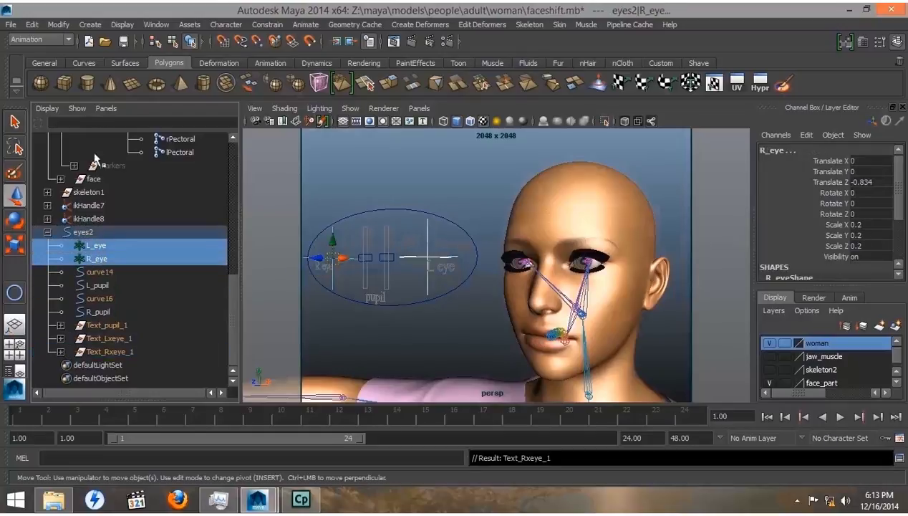
{"action": "left_click", "coordinate": [59, 24]}
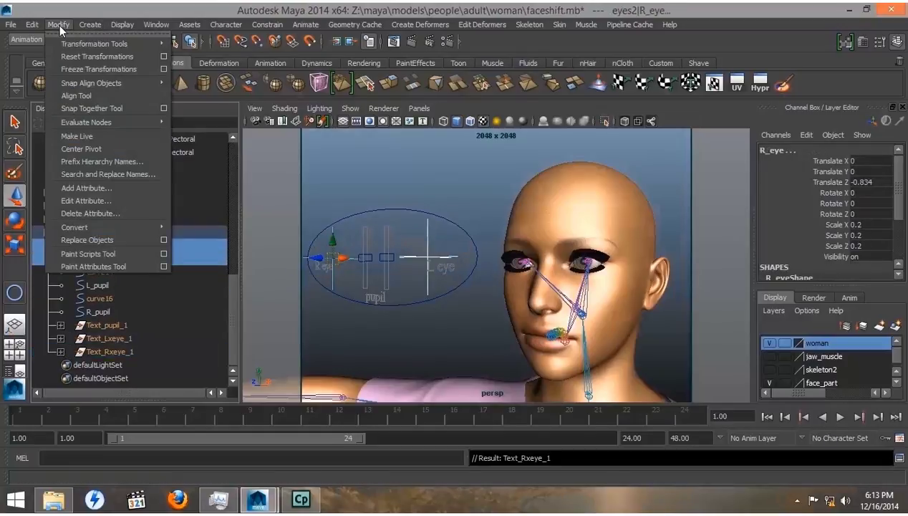
{"action": "left_click", "coordinate": [72, 69]}
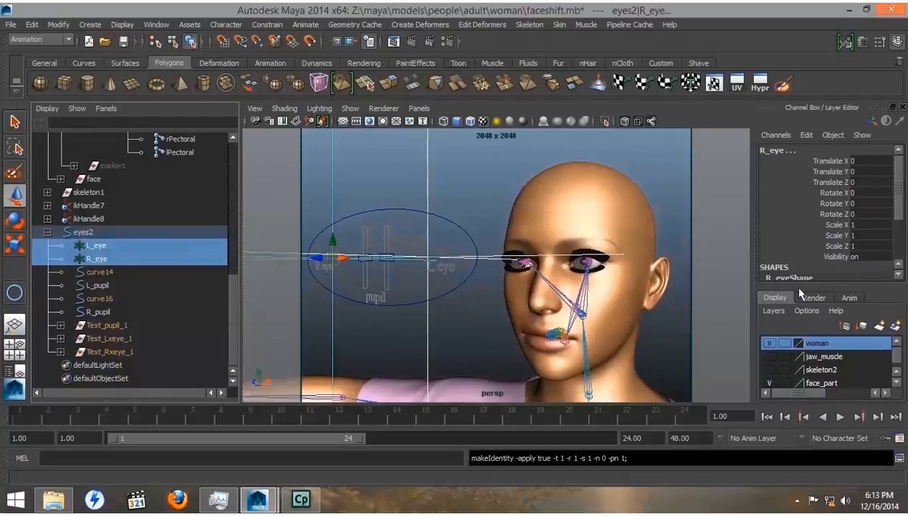
{"action": "left_click_drag", "start_coordinate": [852, 224], "coordinate": [865, 247]}
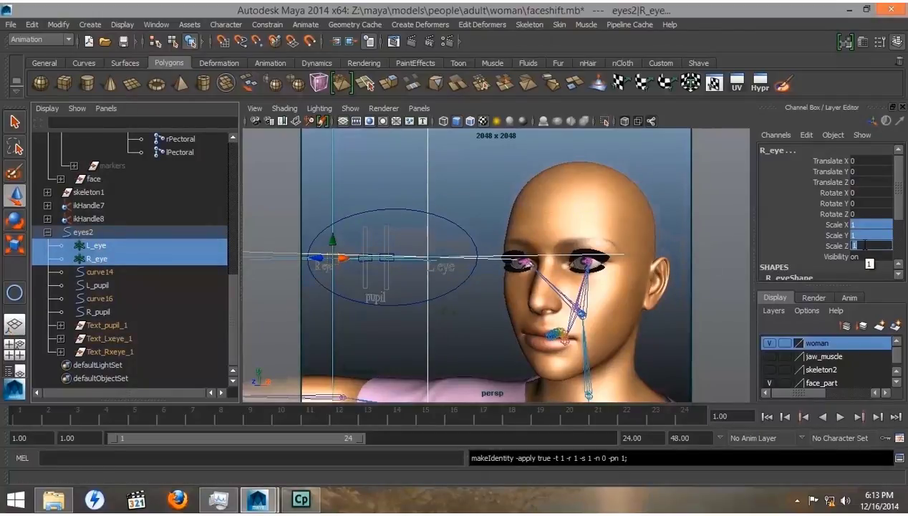
{"action": "key", "text": "Tab"}
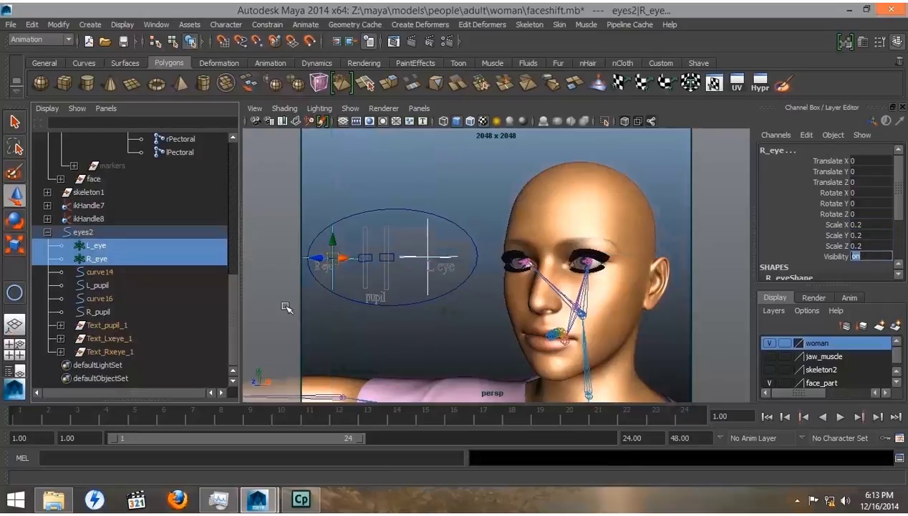
- Parent Text_Lxeye_1 under the L_eye locator and Text_Rxeye_1 under the R_eye locator
{"action": "left_click", "coordinate": [107, 337]}
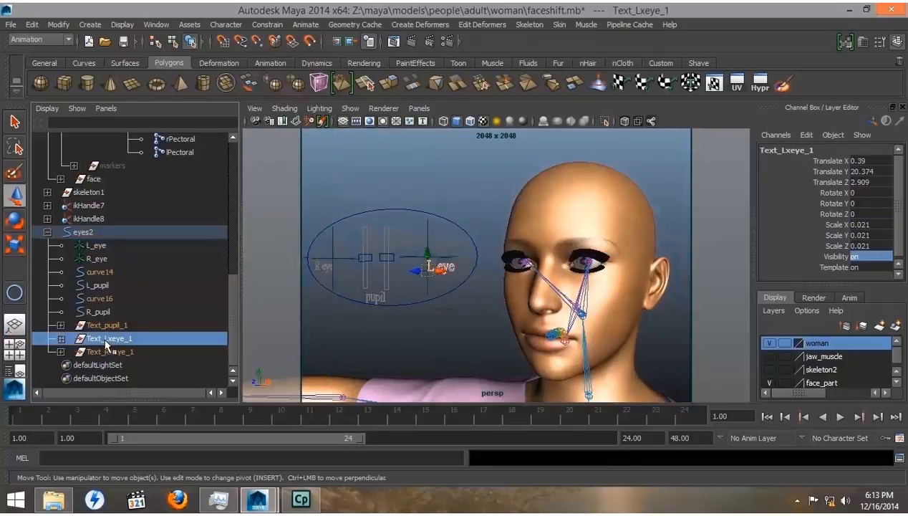
{"action": "middle_click_drag", "start_coordinate": [106, 337], "coordinate": [98, 246]}
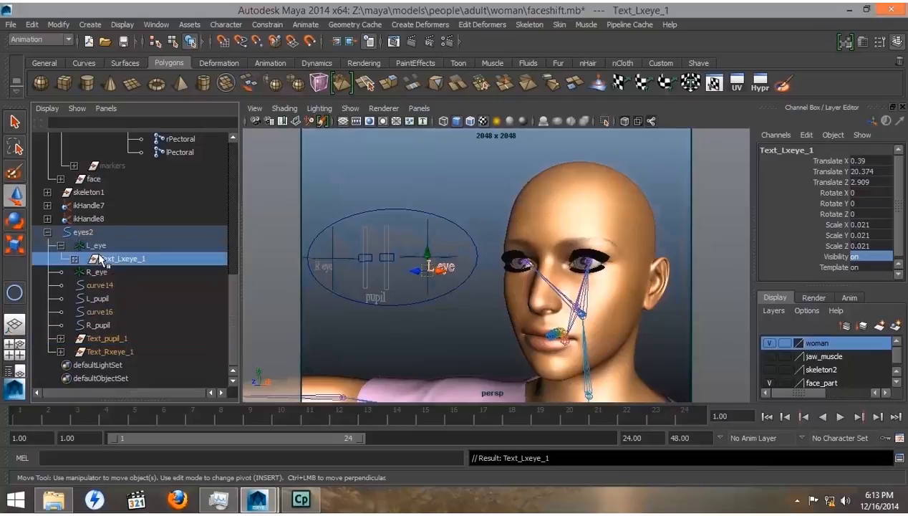
{"action": "left_click", "coordinate": [110, 354]}
{"action": "middle_click_drag", "start_coordinate": [109, 354], "coordinate": [101, 268]}
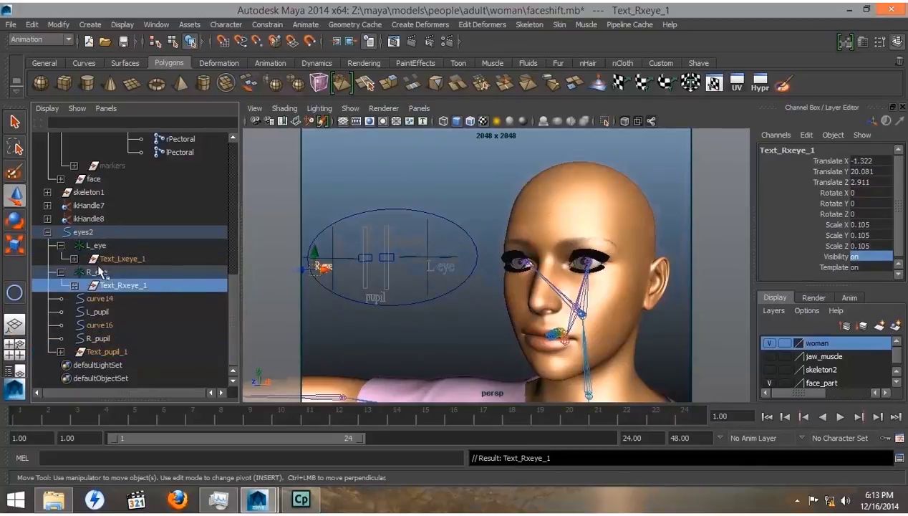
- Select the rotate, scale and visibility channels of eyes2, L_eye and R_eye together
{"action": "left_click", "coordinate": [83, 231]}
{"action": "left_click", "coordinate": [96, 245]}
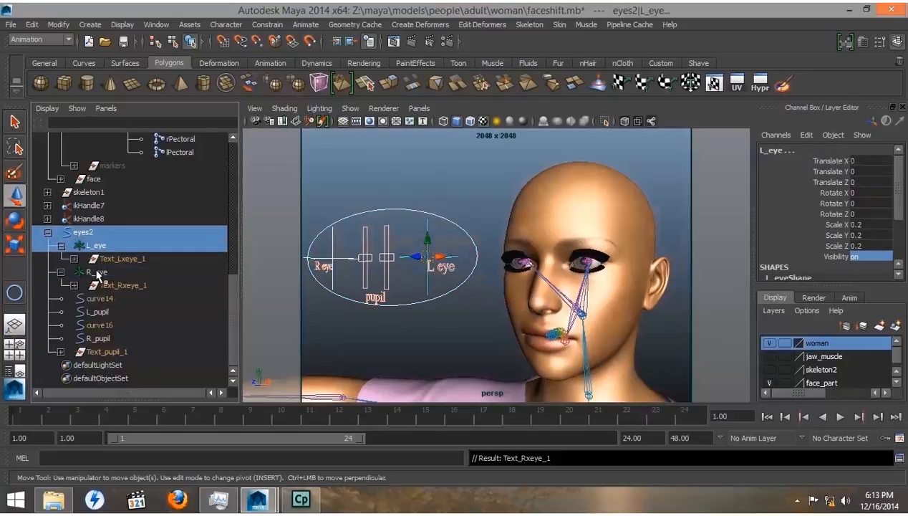
{"action": "left_click", "coordinate": [99, 272], "text": "ctrl"}
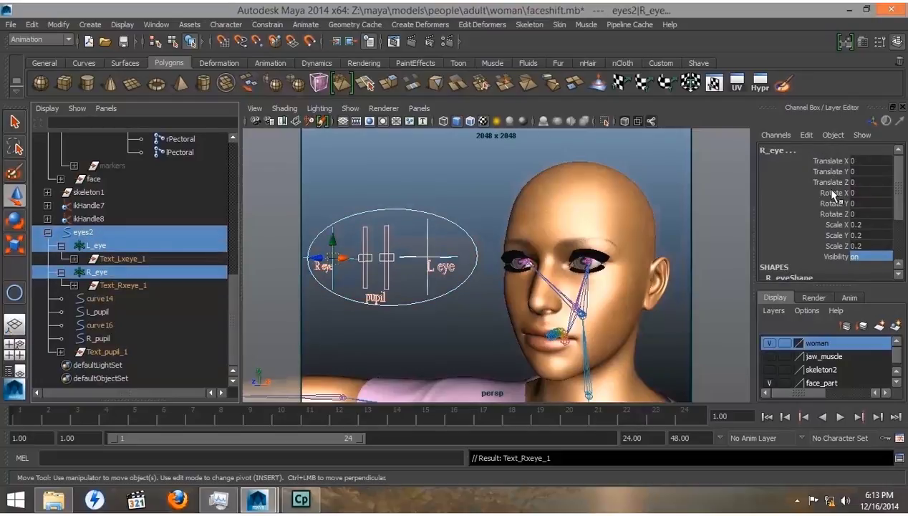
{"action": "left_click_drag", "start_coordinate": [832, 194], "coordinate": [840, 257]}
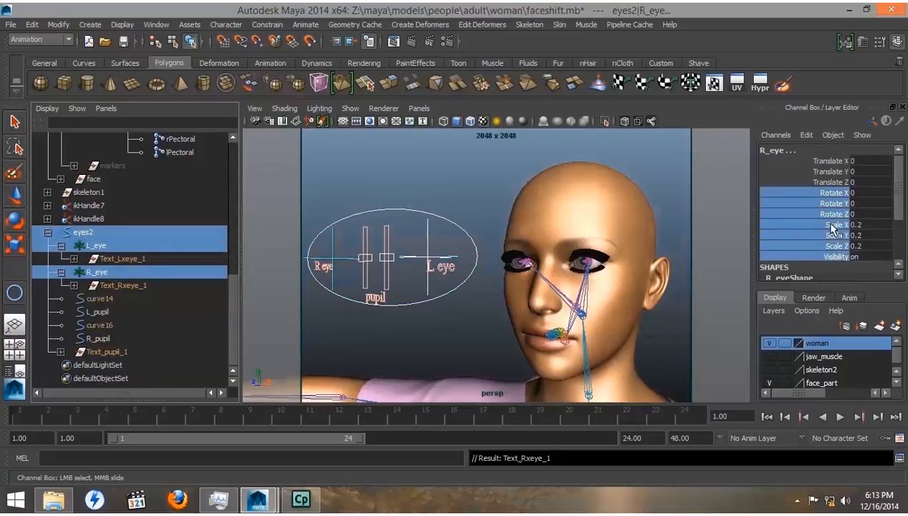
- Lock the rotate, scale and visibility channels of the selected eyes2, L_eye and R_eye controls
{"action": "right_click", "coordinate": [832, 228]}
{"action": "left_click", "coordinate": [809, 256]}
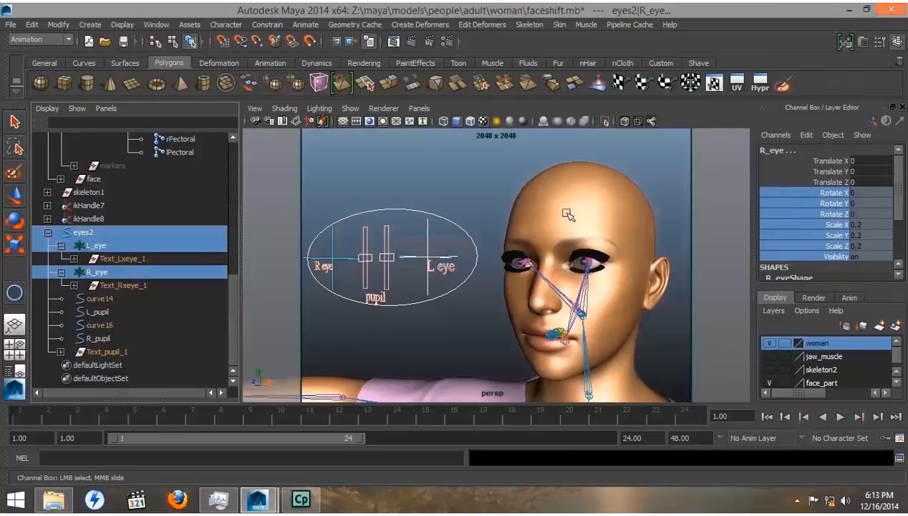
{"action": "left_click", "coordinate": [372, 192]}
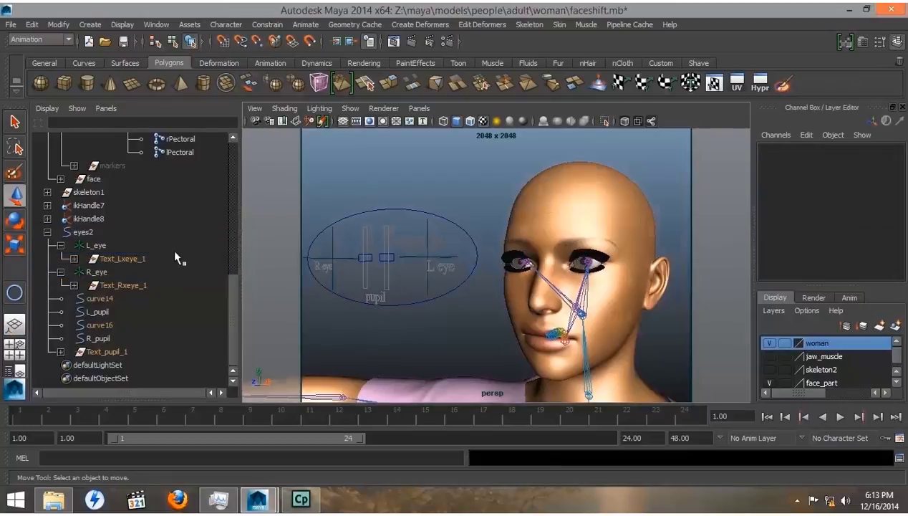
- Put the eyes2 control hierarchy into a group of its own and name the group eyes3
{"action": "left_click", "coordinate": [48, 232]}
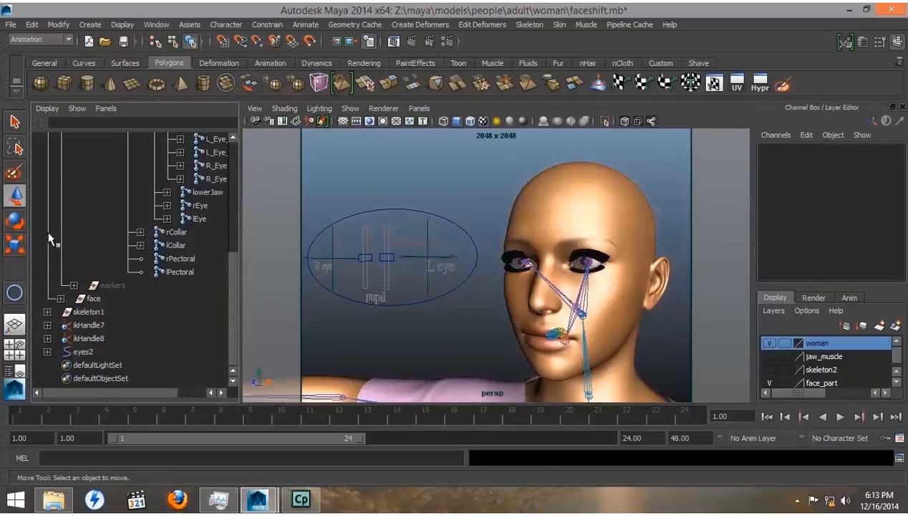
{"action": "left_click", "coordinate": [88, 352]}
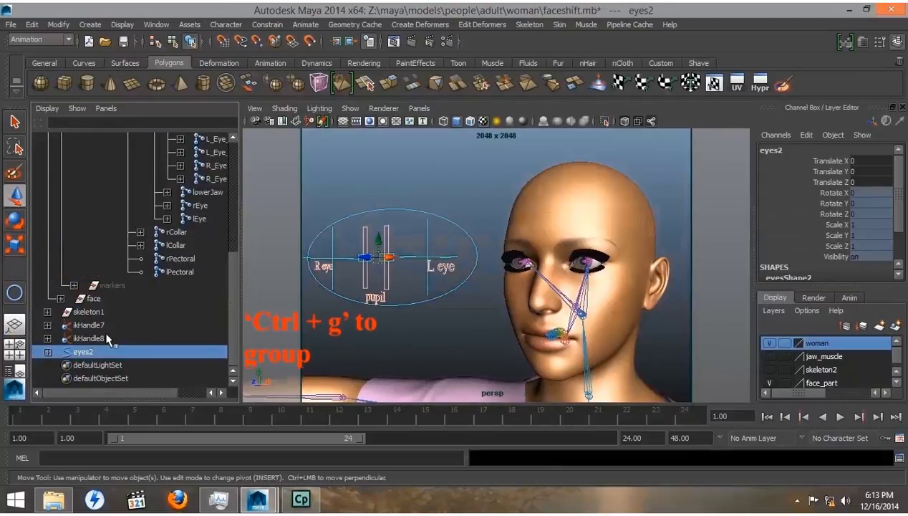
{"action": "key", "text": "ctrl+g"}
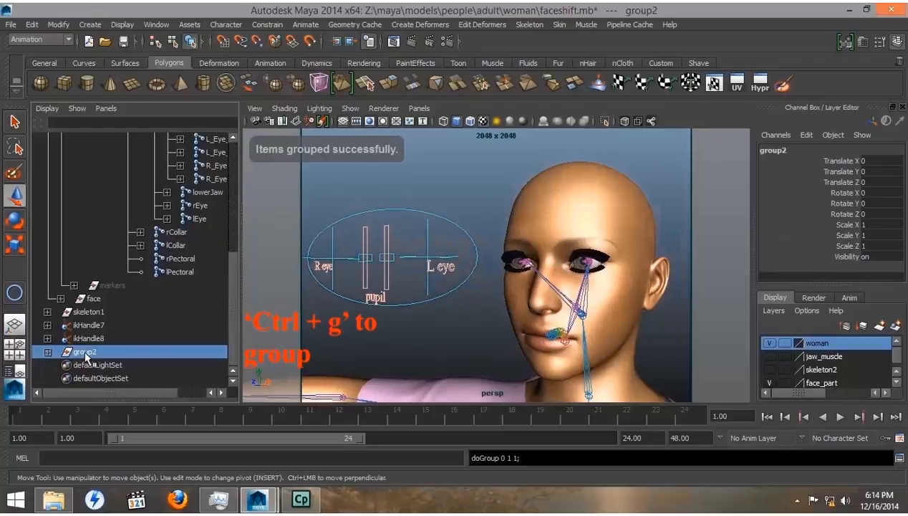
{"action": "double_click", "coordinate": [86, 354]}
{"action": "type", "text": "eyes3"}
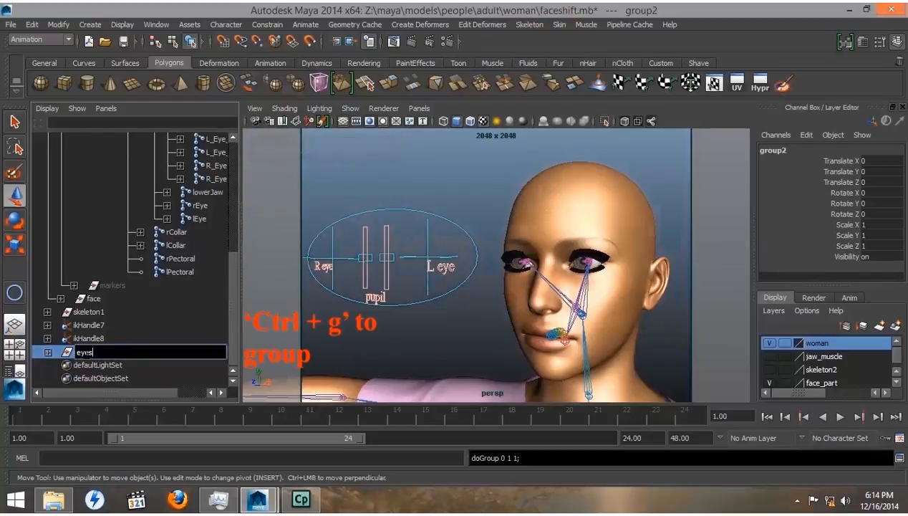
{"action": "key", "text": "Return"}
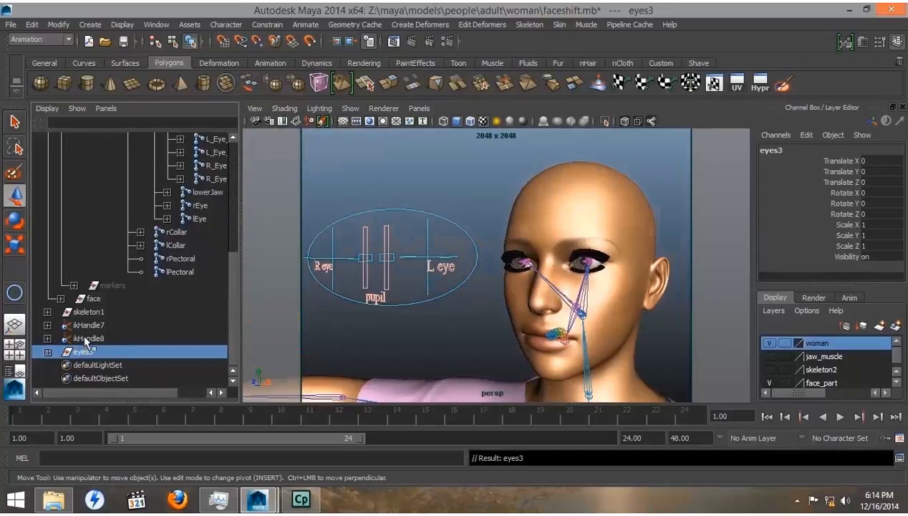
- Parent ikHandle7 and ikHandle8 under locator1, and parent eyes3 under the upperJaw joint
{"action": "left_click", "coordinate": [85, 340], "text": "ctrl"}
{"action": "left_click", "coordinate": [82, 328], "text": "ctrl"}
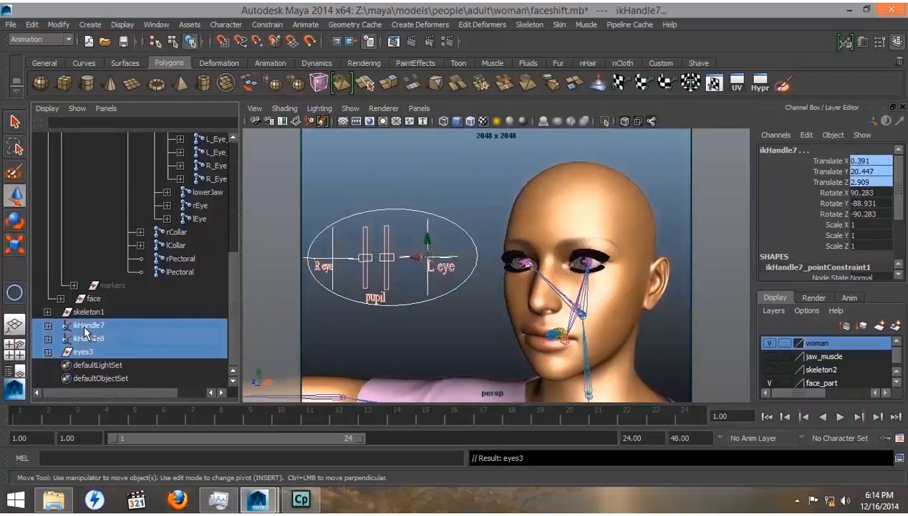
{"action": "middle_click_drag", "start_coordinate": [83, 329], "coordinate": [92, 194]}
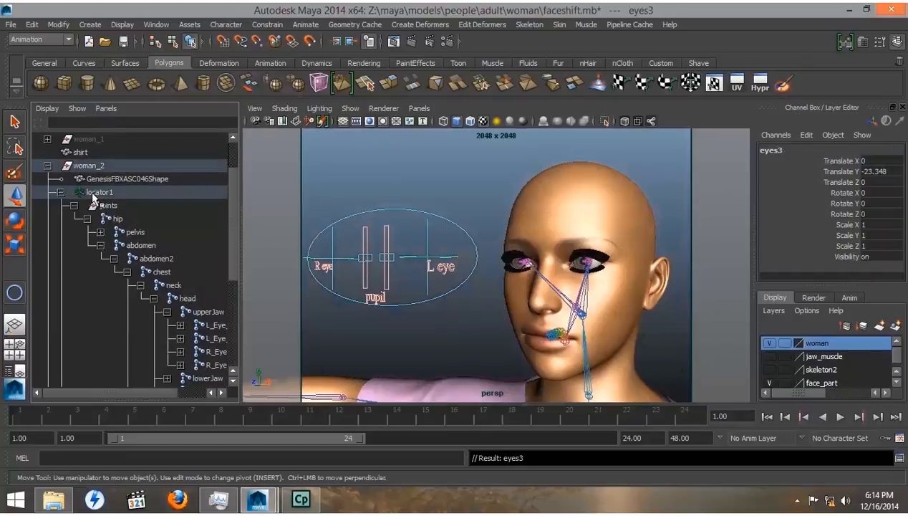
{"action": "left_click_drag", "start_coordinate": [229, 190], "coordinate": [232, 254]}
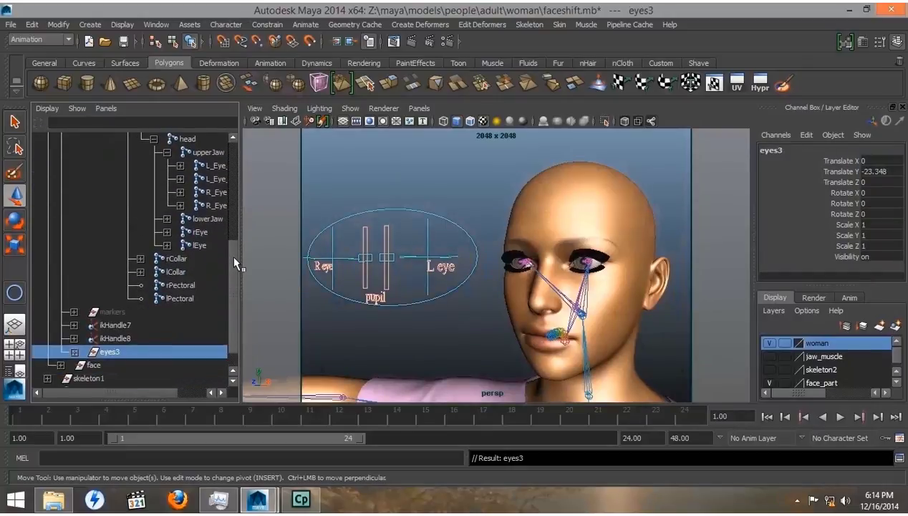
{"action": "middle_click_drag", "start_coordinate": [110, 358], "coordinate": [203, 156]}
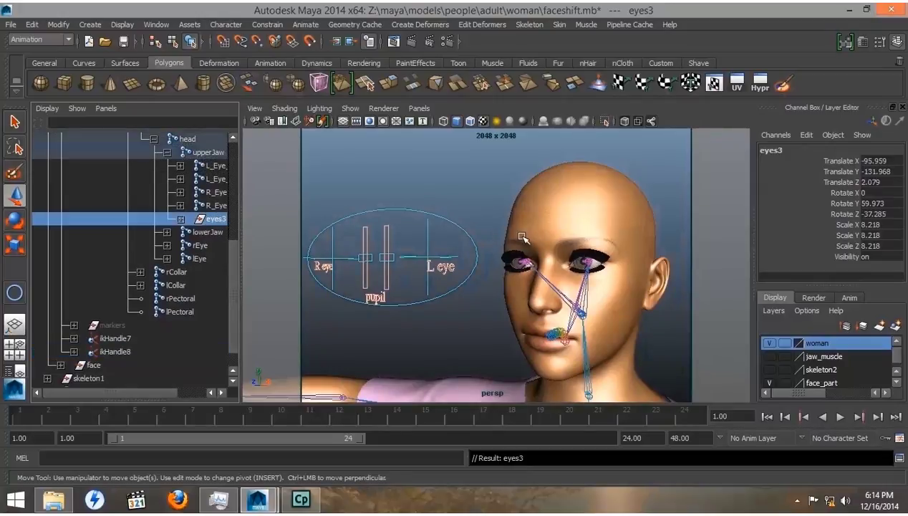
- Test the rig by moving locator1 along X, and undo the move
{"action": "scroll", "coordinate": [501, 244], "scroll_direction": "down", "scroll_amount": 6}
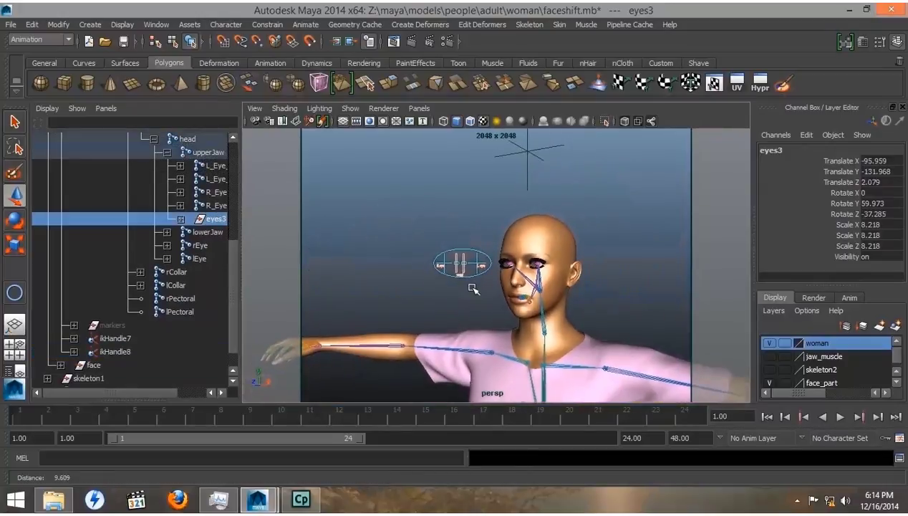
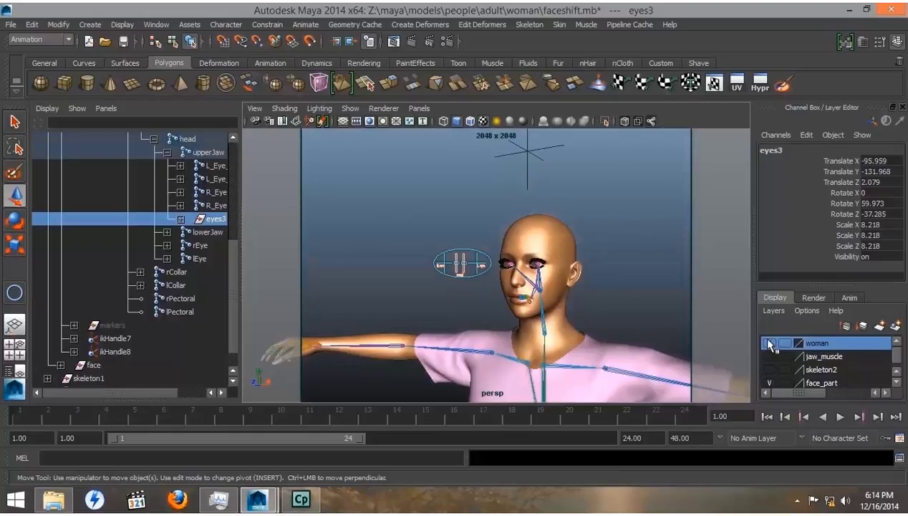
{"action": "left_click_drag", "start_coordinate": [503, 136], "coordinate": [549, 174]}
{"action": "right_click_drag", "start_coordinate": [599, 262], "coordinate": [405, 267], "text": "alt"}
{"action": "left_click_drag", "start_coordinate": [429, 253], "coordinate": [458, 315], "text": "alt"}
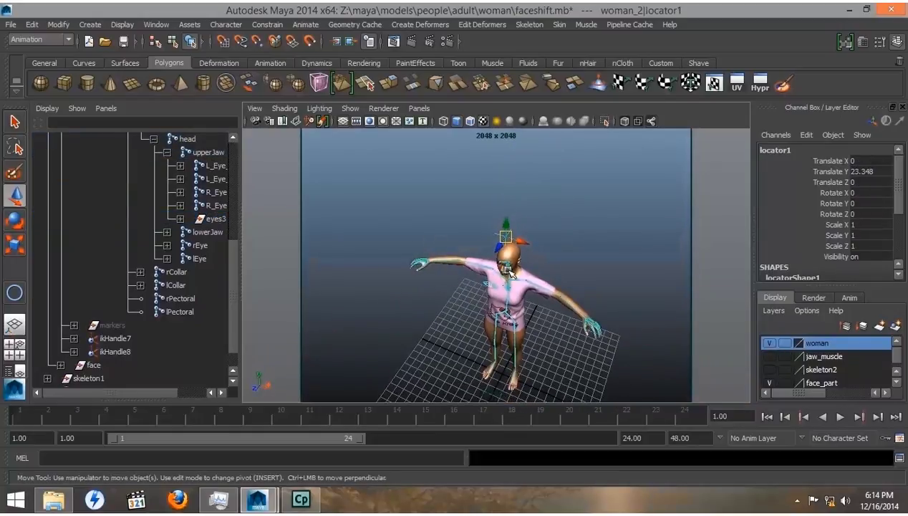
{"action": "left_click_drag", "start_coordinate": [529, 245], "coordinate": [423, 226]}
{"action": "key", "text": "ctrl+z"}
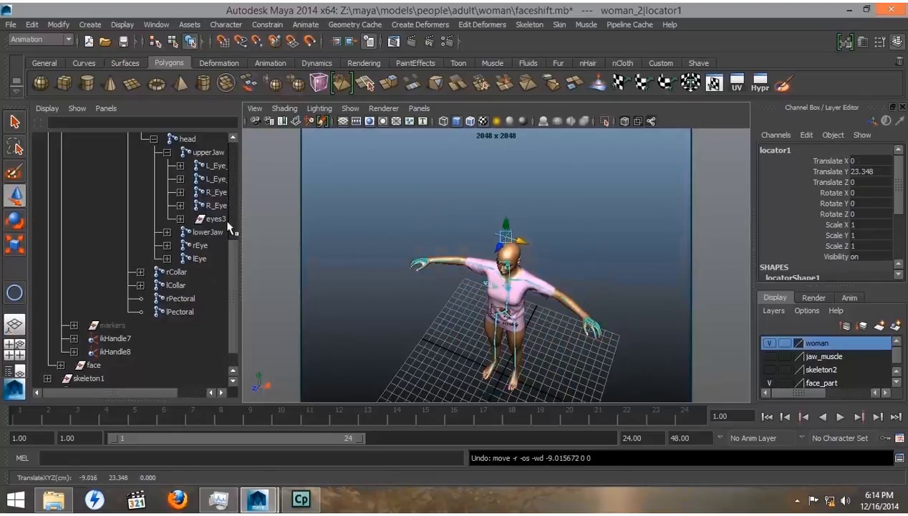
- Test-rotate the neck joint about Y to check the head and eye controls, and undo the rotation
{"action": "scroll", "coordinate": [234, 244], "scroll_direction": "up", "scroll_amount": 4}
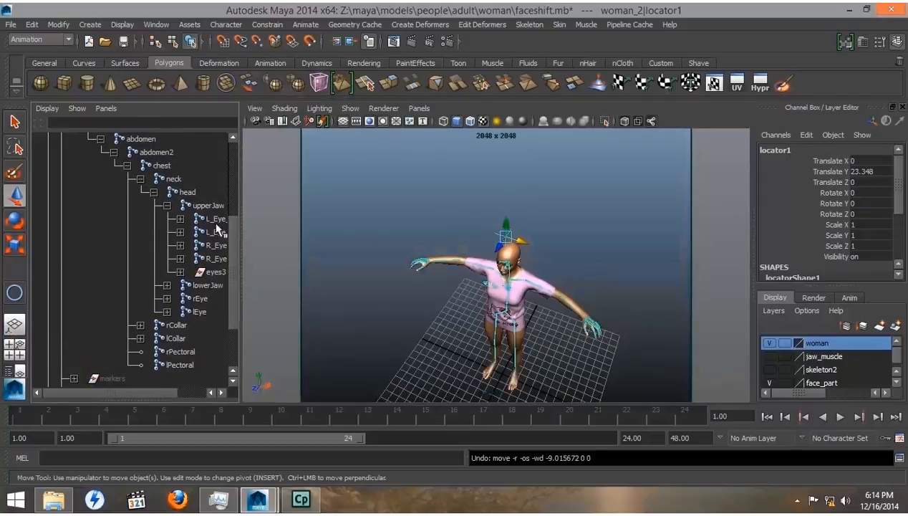
{"action": "left_click", "coordinate": [174, 179]}
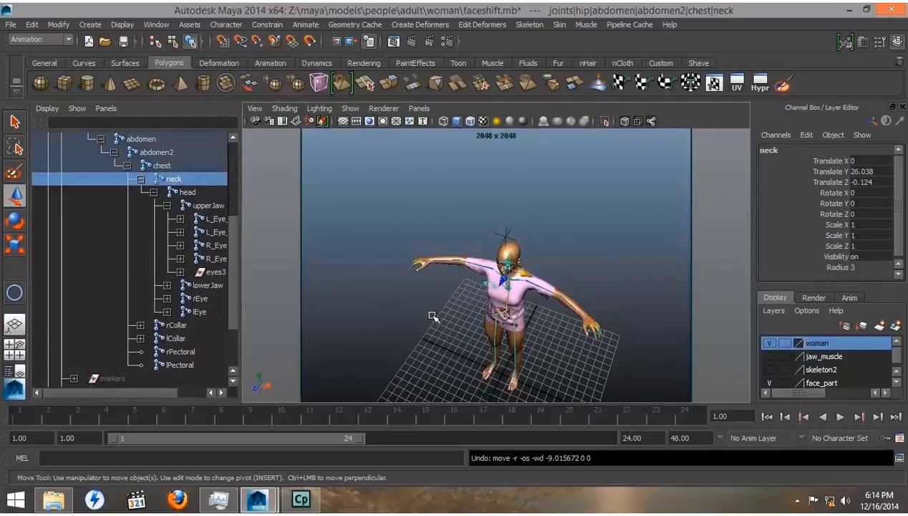
{"action": "scroll", "coordinate": [432, 316], "scroll_direction": "up", "scroll_amount": 3}
{"action": "left_click_drag", "start_coordinate": [433, 316], "coordinate": [472, 306], "text": "alt"}
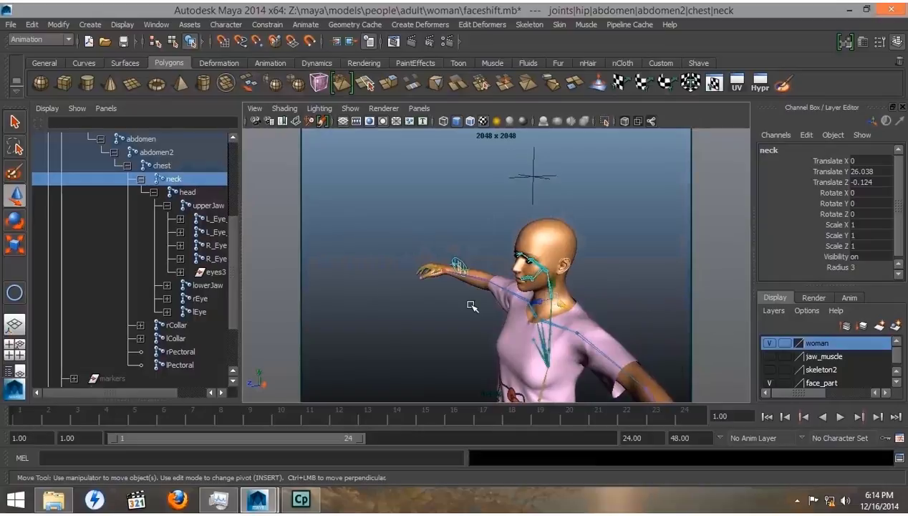
{"action": "key", "text": "e"}
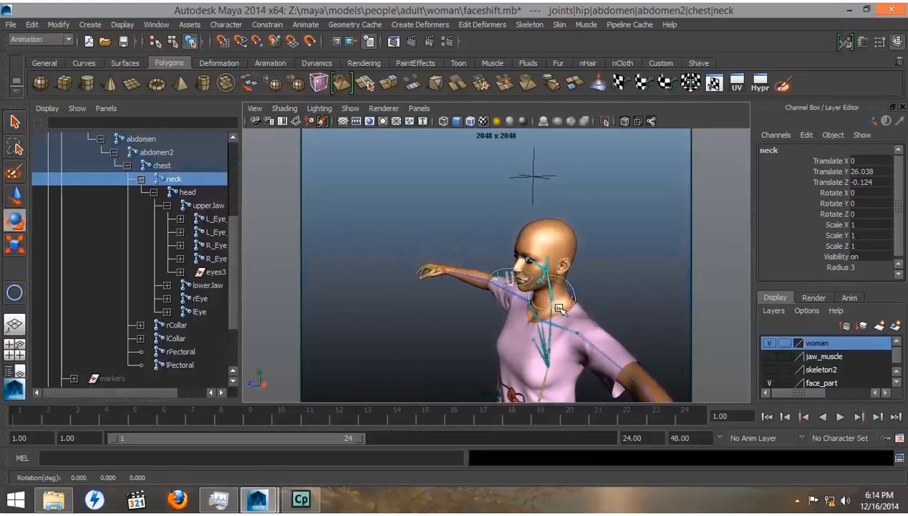
{"action": "mouse_move", "coordinate": [558, 308]}
{"action": "left_mouse_down"}
{"action": "mouse_move", "coordinate": [510, 310]}
{"action": "mouse_move", "coordinate": [553, 309]}
{"action": "left_mouse_up"}
{"action": "key", "text": "ctrl+z"}
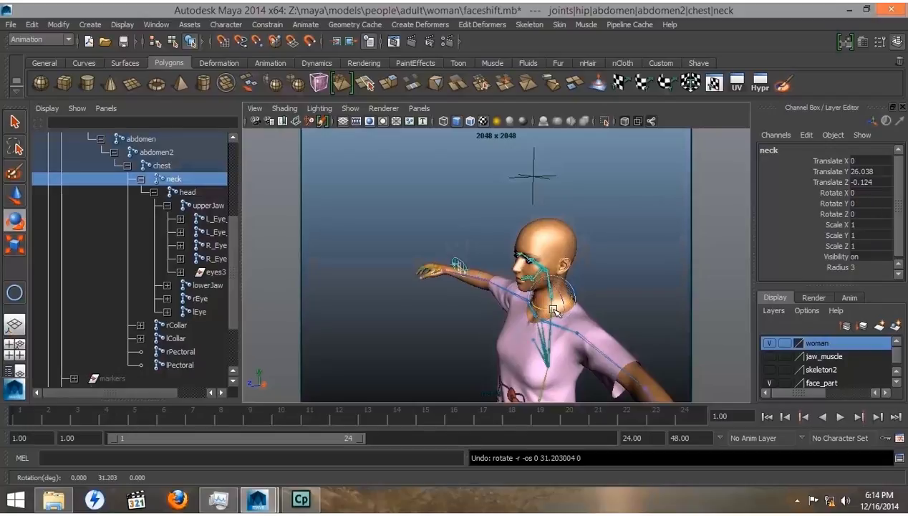
- Clear the selection and hide the woman display layer to expose the eyes and teeth
{"action": "scroll", "coordinate": [233, 263], "scroll_direction": "up", "scroll_amount": 4}
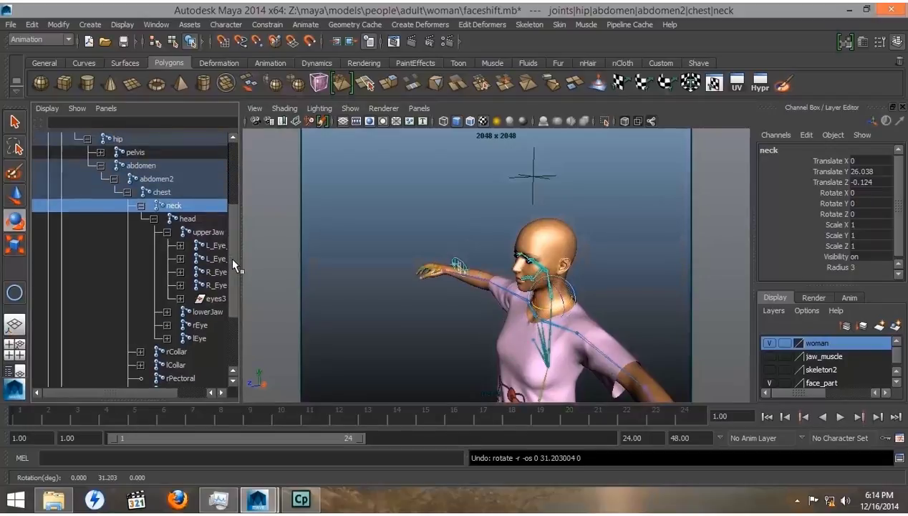
{"action": "left_click", "coordinate": [669, 315]}
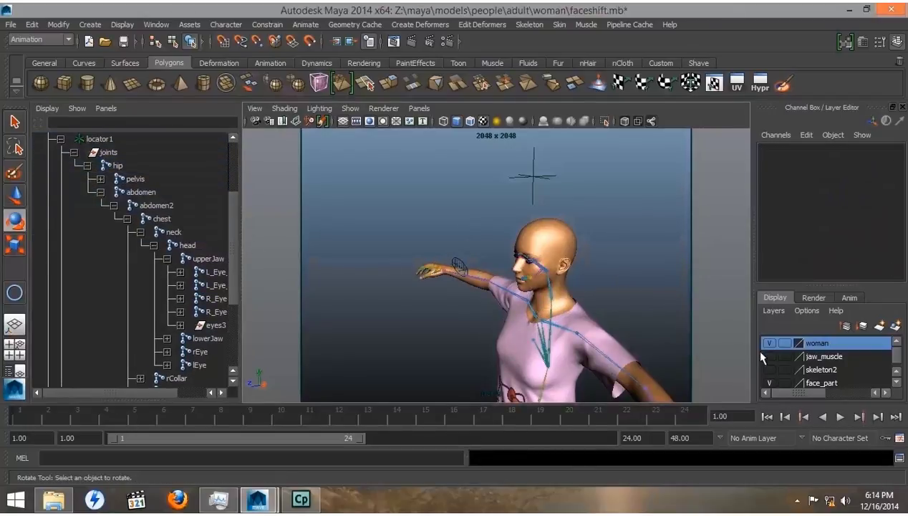
{"action": "left_click", "coordinate": [769, 343]}
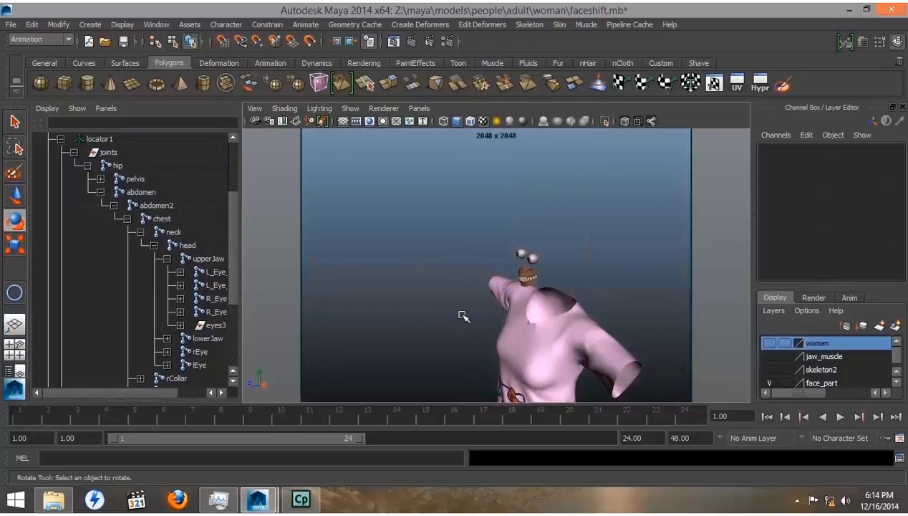
{"action": "left_click_drag", "start_coordinate": [464, 314], "coordinate": [544, 317], "text": "alt"}
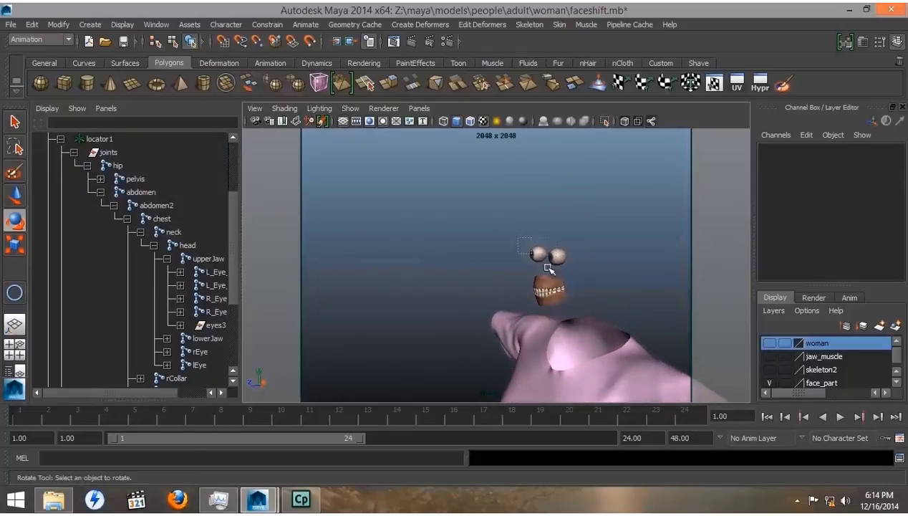
- Try to detach the skin from the eye and mouth meshes
{"action": "left_click_drag", "start_coordinate": [513, 236], "coordinate": [578, 301]}
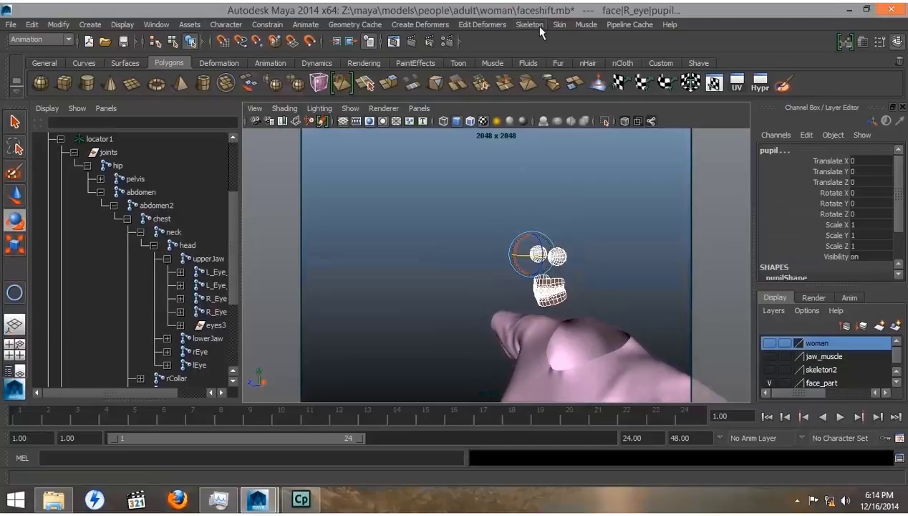
{"action": "left_click", "coordinate": [561, 27]}
{"action": "left_click", "coordinate": [575, 54]}
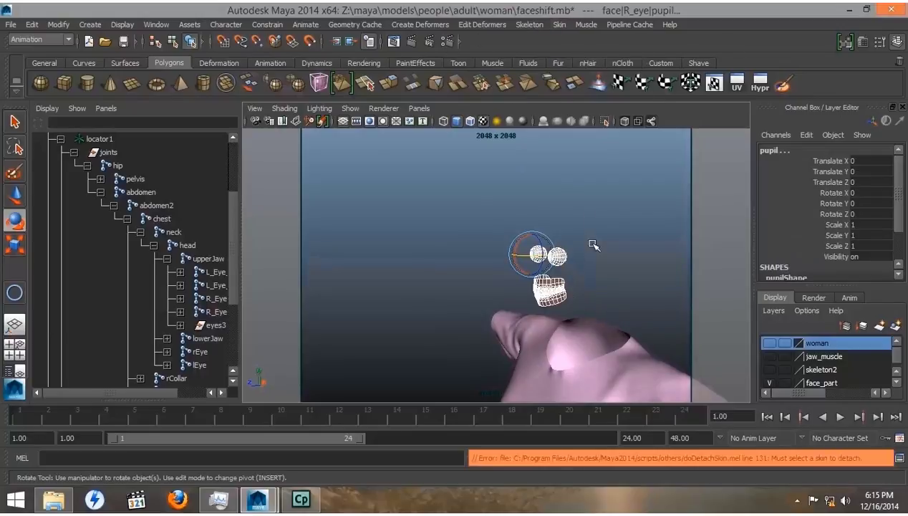
{"action": "left_click", "coordinate": [594, 258]}
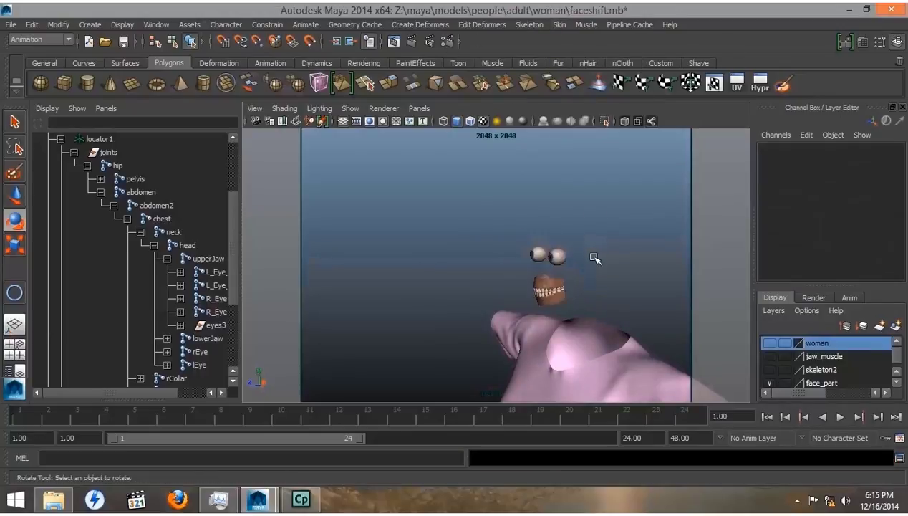
- Smooth-bind the eye and mouth meshes together with the woman's body mesh to the hip joint
{"action": "left_click_drag", "start_coordinate": [515, 235], "coordinate": [579, 301]}
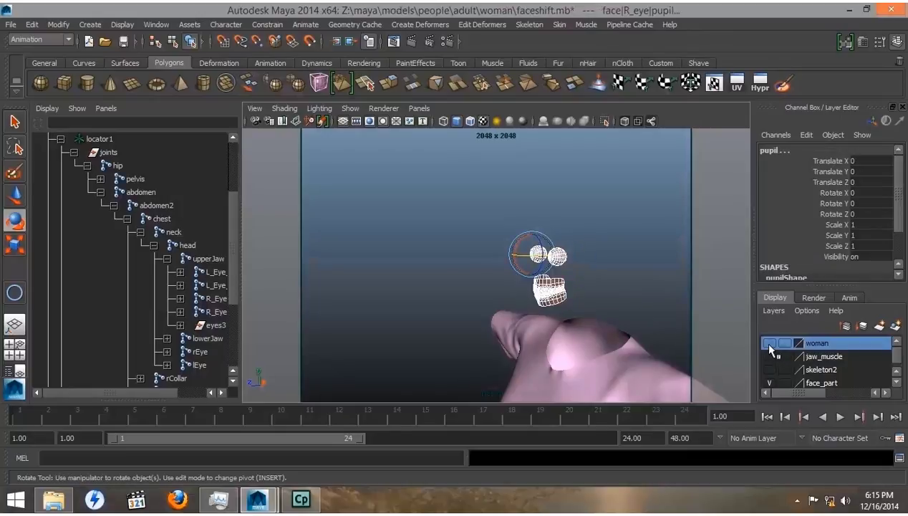
{"action": "left_click", "coordinate": [769, 343]}
{"action": "left_click", "coordinate": [618, 269]}
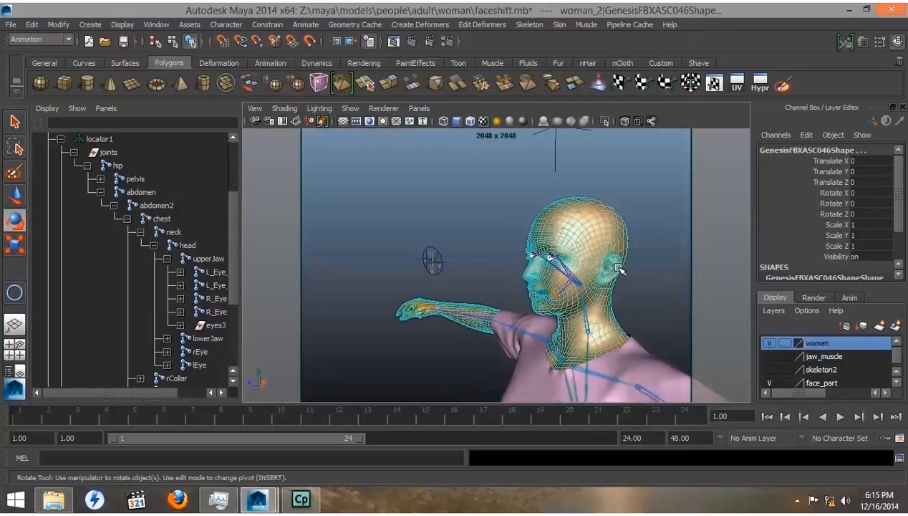
{"action": "left_click", "coordinate": [115, 166]}
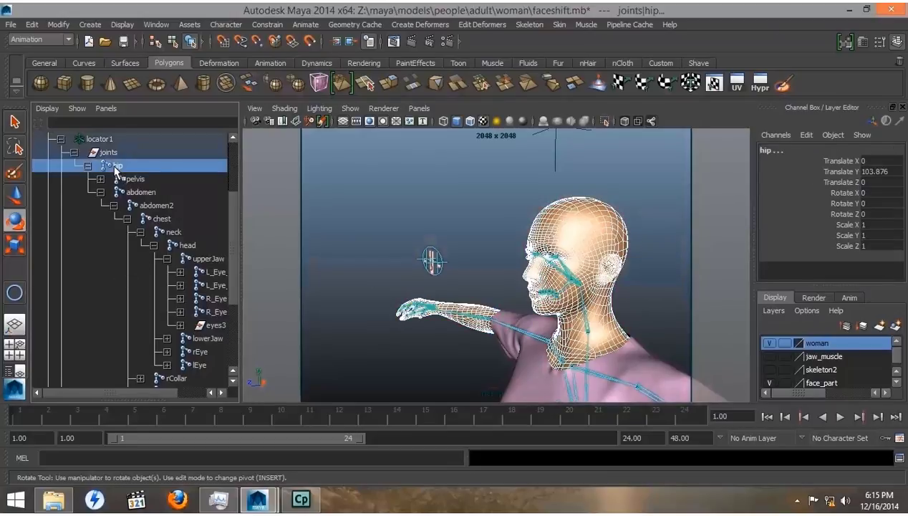
{"action": "left_click", "coordinate": [556, 24]}
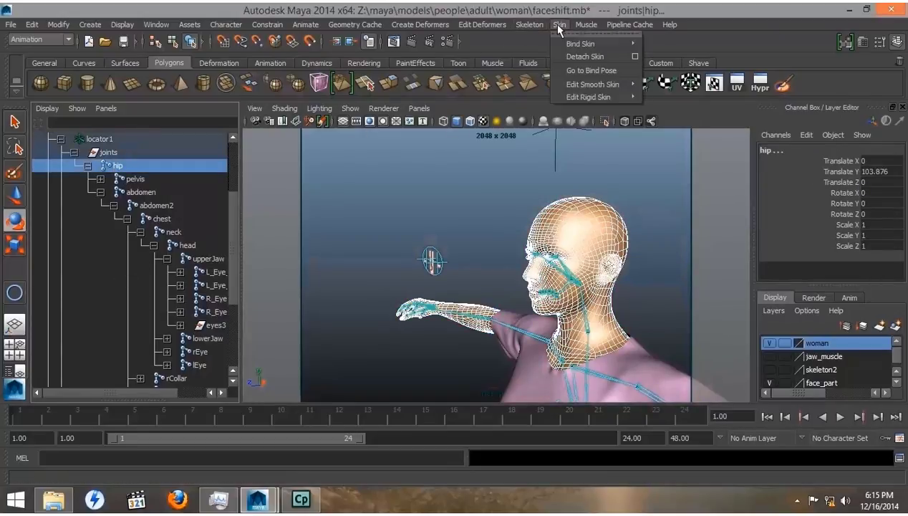
{"action": "mouse_move", "coordinate": [595, 44]}
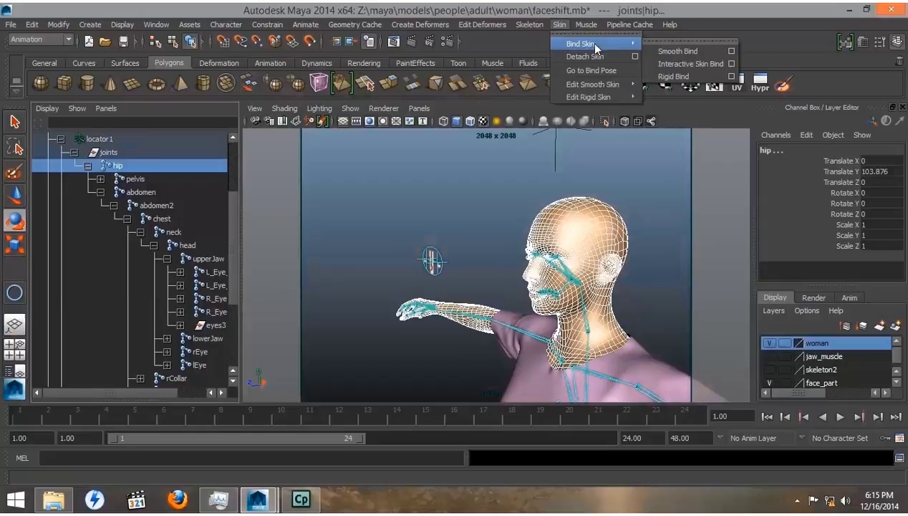
{"action": "left_click", "coordinate": [654, 47]}
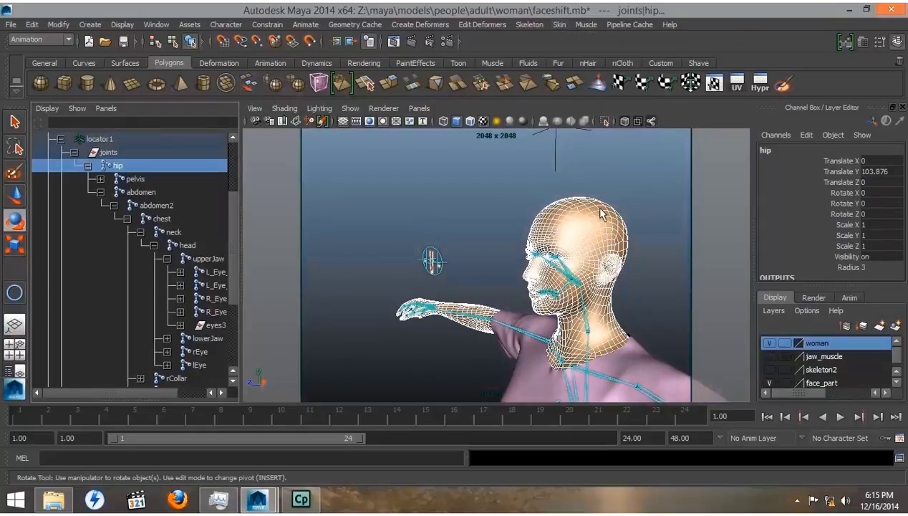
- Hide the woman display layer and open the Paint Skin Weights settings for the left eye mesh
{"action": "left_click", "coordinate": [769, 343]}
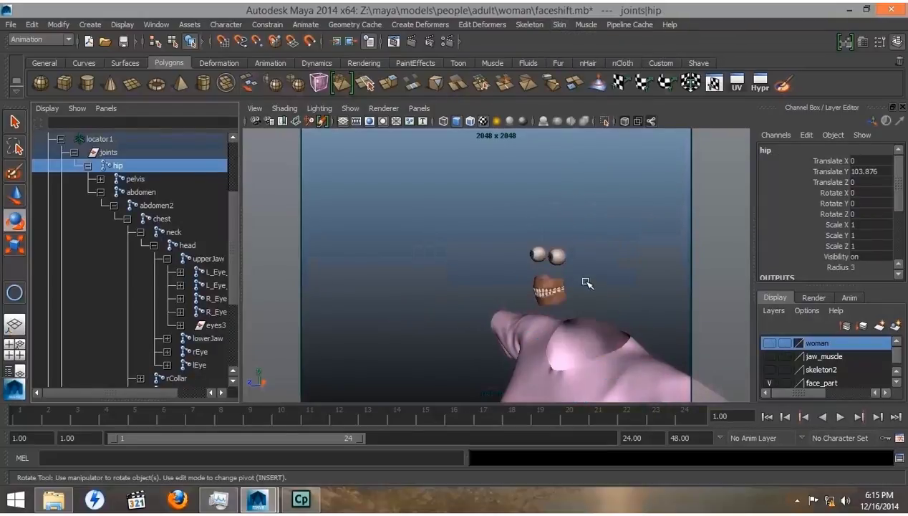
{"action": "left_click", "coordinate": [553, 255]}
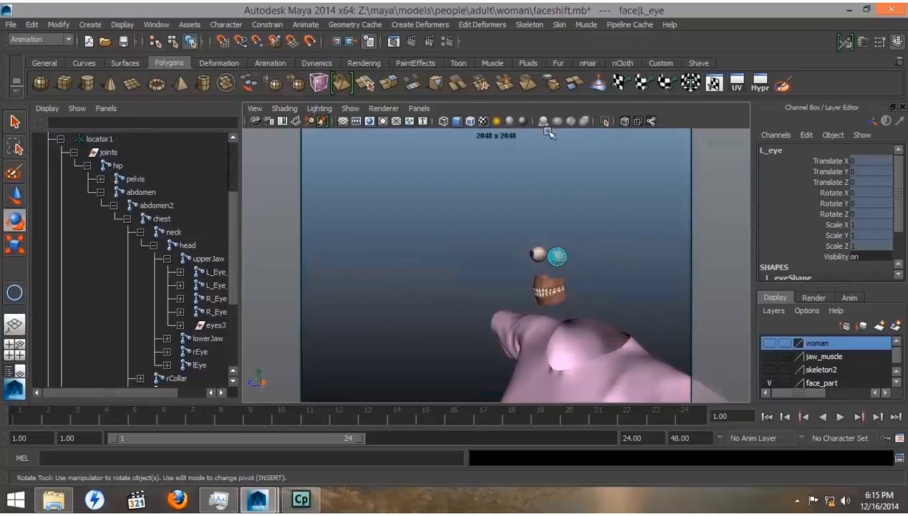
{"action": "left_click", "coordinate": [781, 85]}
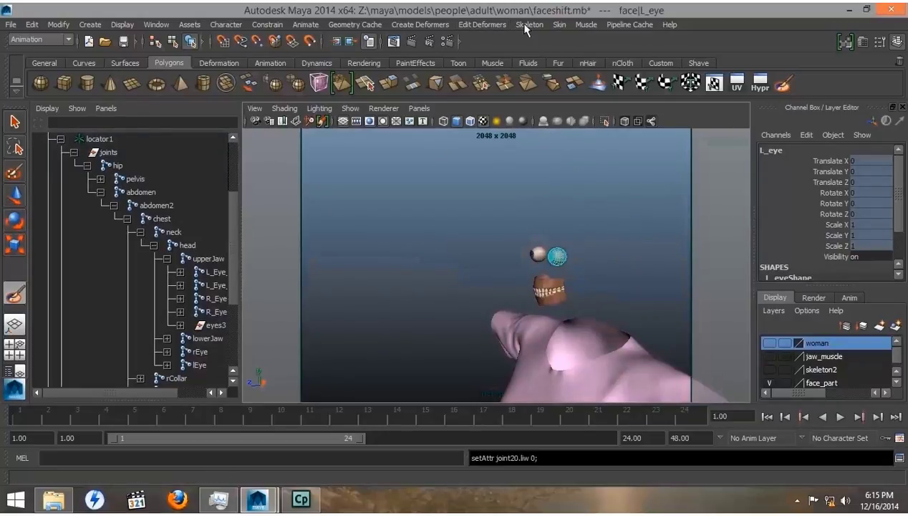
{"action": "left_click", "coordinate": [559, 26]}
{"action": "mouse_move", "coordinate": [599, 85]}
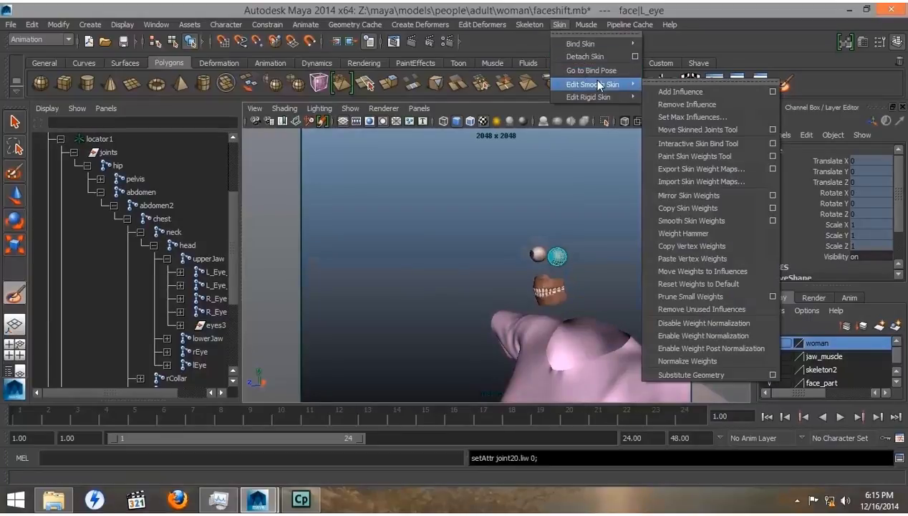
{"action": "left_click", "coordinate": [675, 155], "text": "ctrl+shift"}
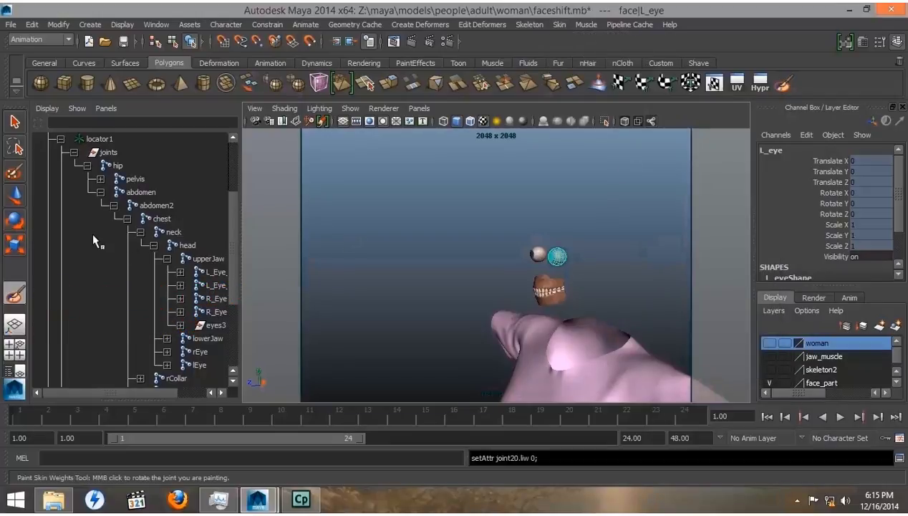
{"action": "left_click", "coordinate": [880, 41]}
{"action": "left_click", "coordinate": [15, 324]}
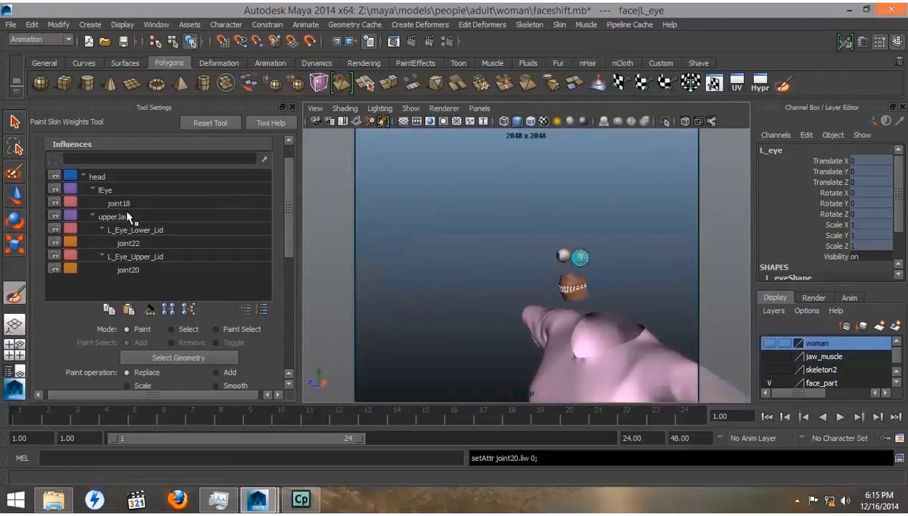
- Flood the left eye mesh with a replace weight of 1 for the lEye joint
{"action": "left_click", "coordinate": [109, 187]}
{"action": "left_click_drag", "start_coordinate": [292, 193], "coordinate": [290, 269]}
{"action": "left_click_drag", "start_coordinate": [204, 293], "coordinate": [261, 297]}
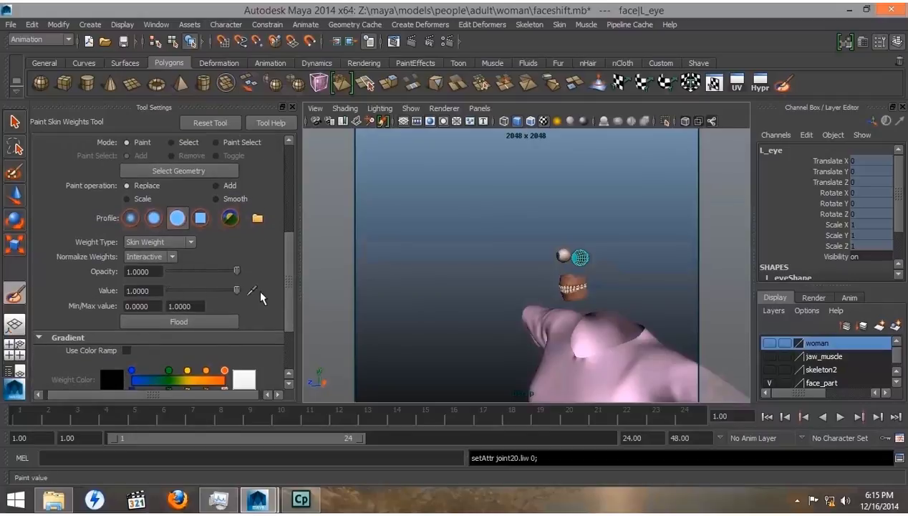
{"action": "left_click", "coordinate": [178, 321]}
{"action": "left_click", "coordinate": [15, 198]}
- Flood the right eye mesh's skin weights with a value of 1 for the rEye joint
{"action": "left_click", "coordinate": [563, 256]}
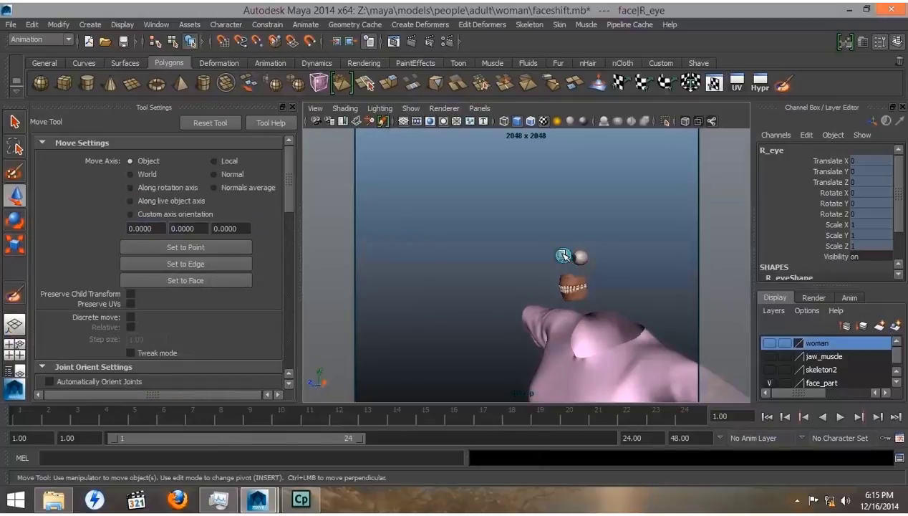
{"action": "key", "text": "y"}
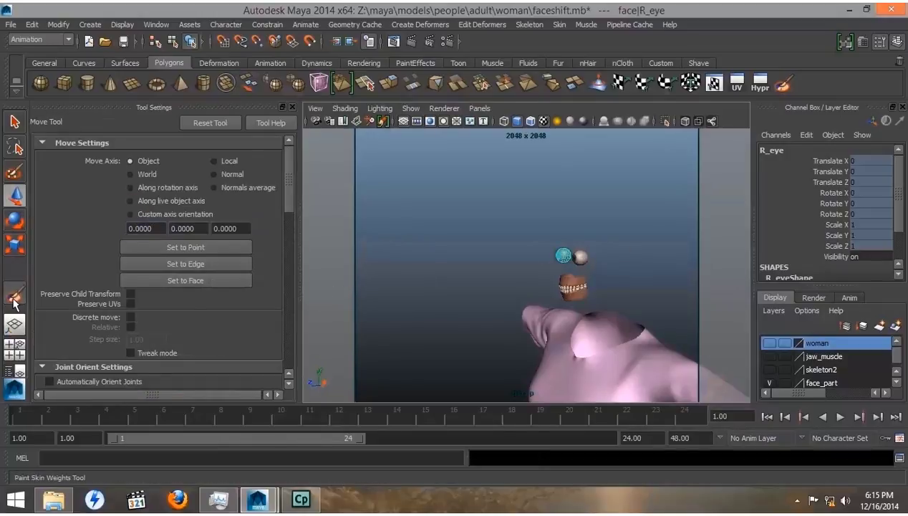
{"action": "left_click", "coordinate": [102, 187]}
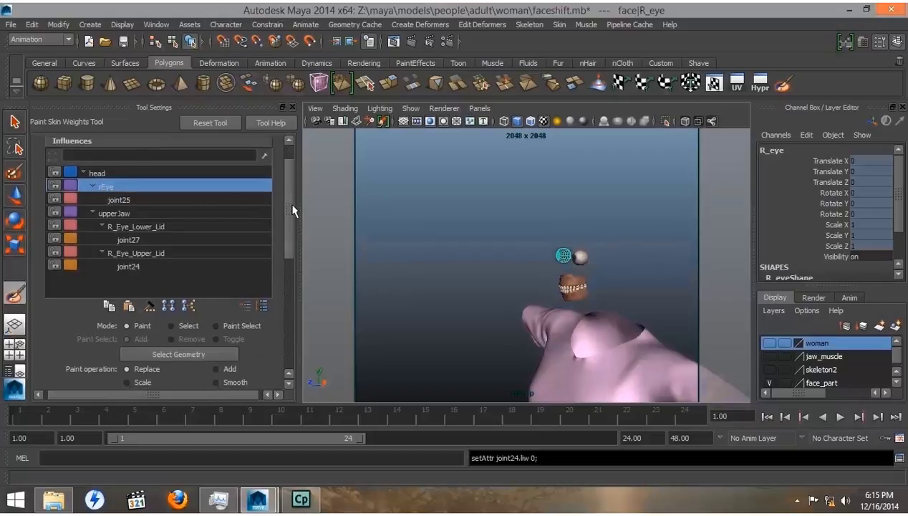
{"action": "scroll", "coordinate": [272, 217], "scroll_direction": "down", "scroll_amount": 5}
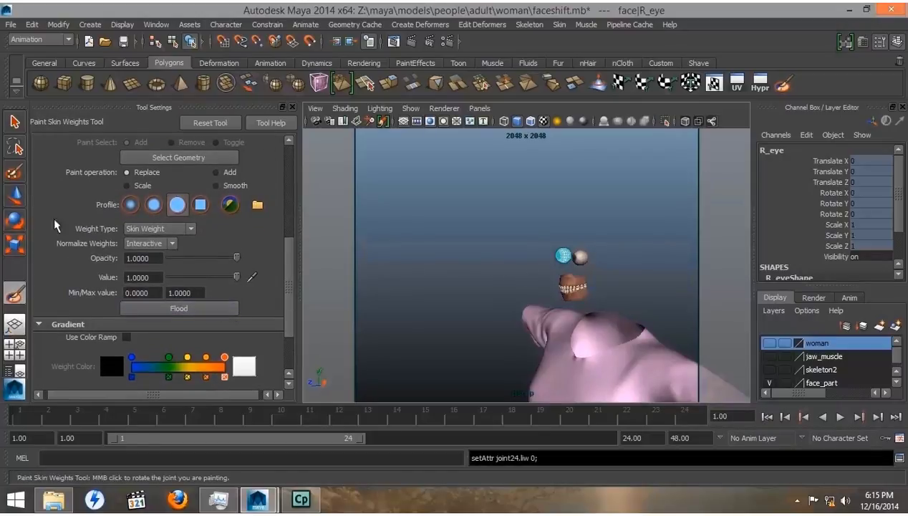
{"action": "key", "text": "w"}
- Flood the upper teeth mesh with a skin weight of 1 for the upperJaw joint
{"action": "left_click", "coordinate": [569, 280]}
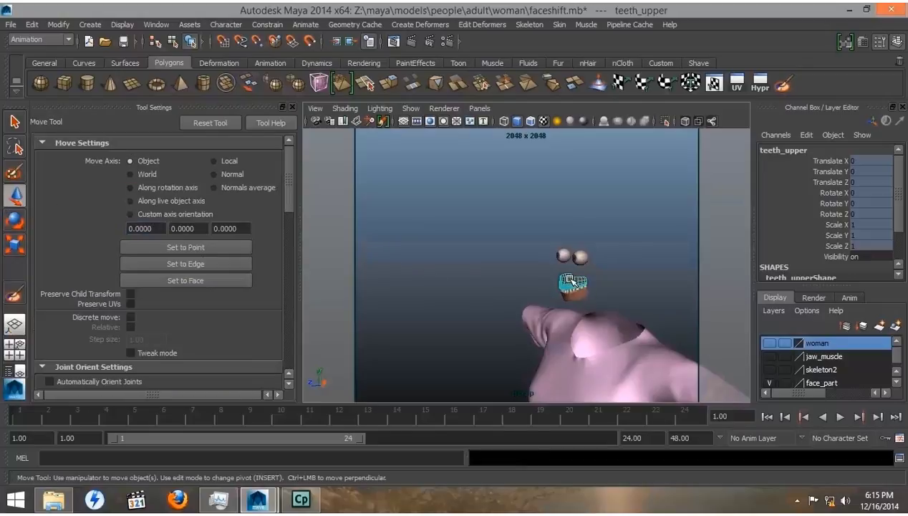
{"action": "left_click", "coordinate": [14, 294]}
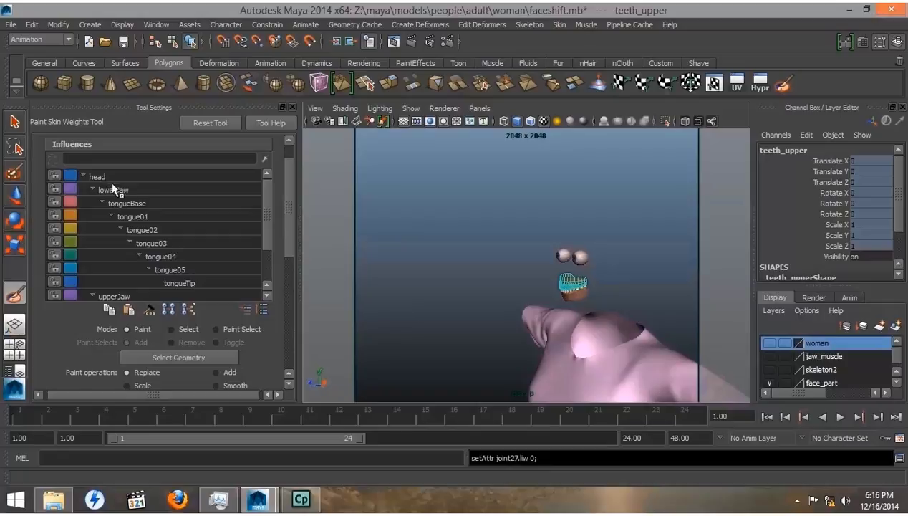
{"action": "left_click", "coordinate": [126, 297]}
{"action": "left_click_drag", "start_coordinate": [285, 208], "coordinate": [280, 268]}
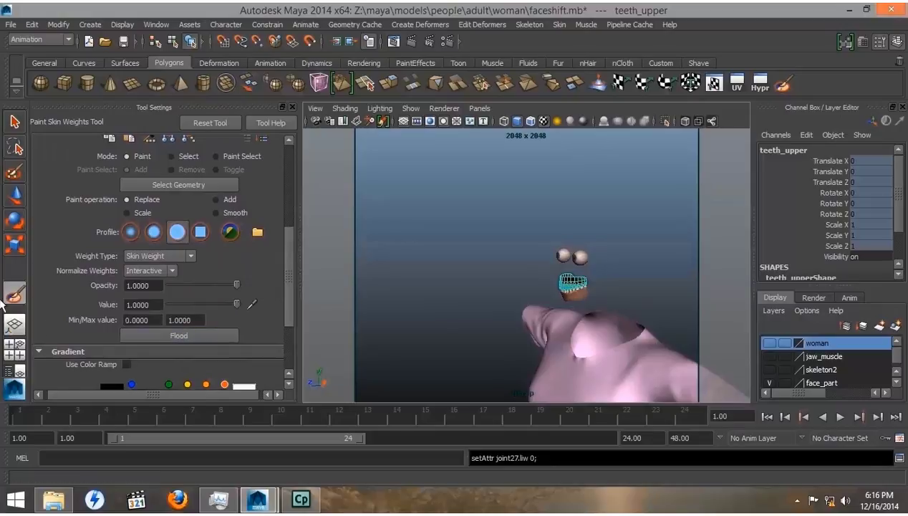
{"action": "left_click", "coordinate": [179, 334]}
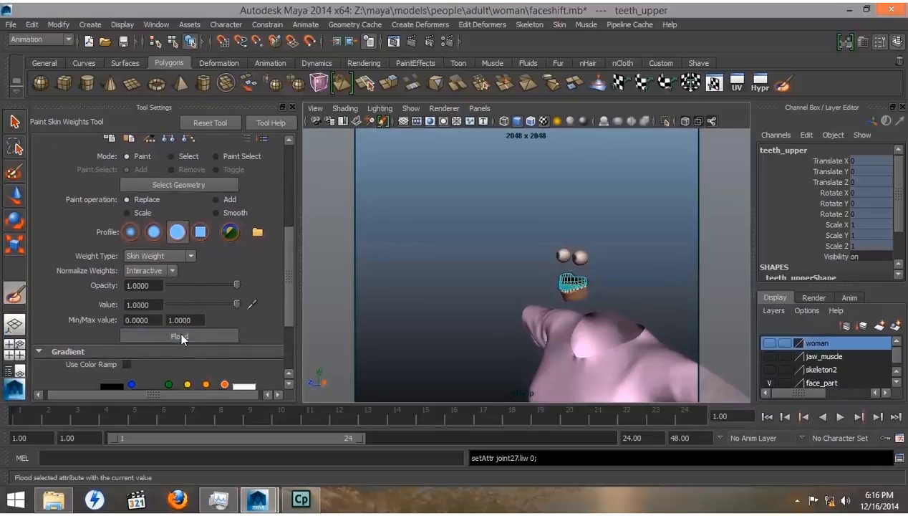
{"action": "left_click", "coordinate": [14, 194]}
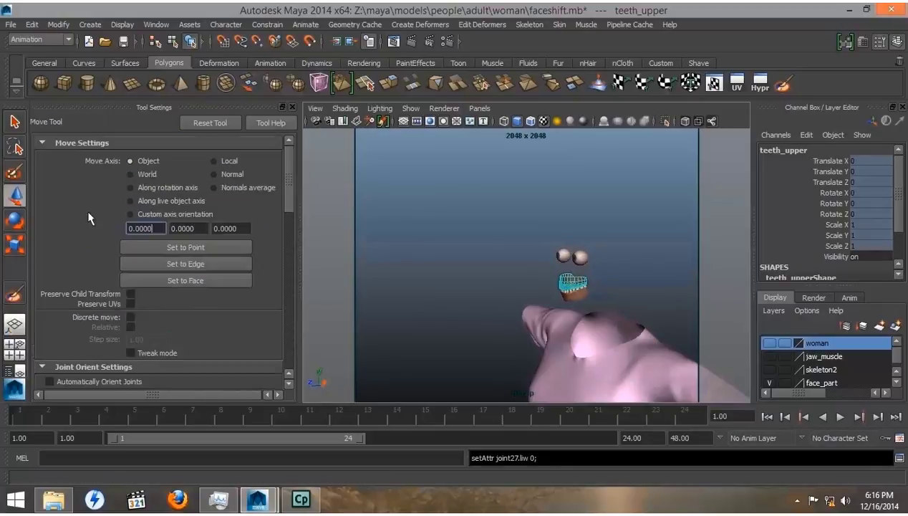
- Flood the lower teeth mesh with a skin weight of 1 for the lowerJaw joint
{"action": "left_click", "coordinate": [577, 294]}
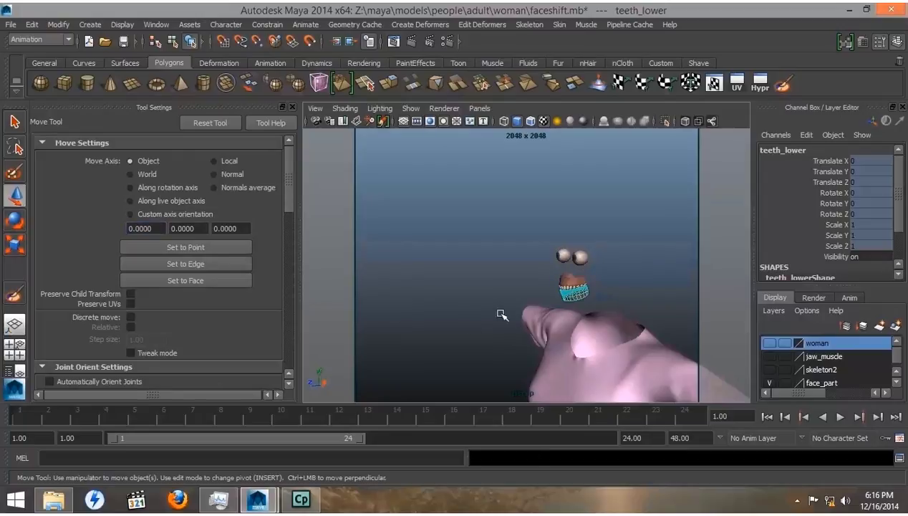
{"action": "left_click", "coordinate": [15, 294]}
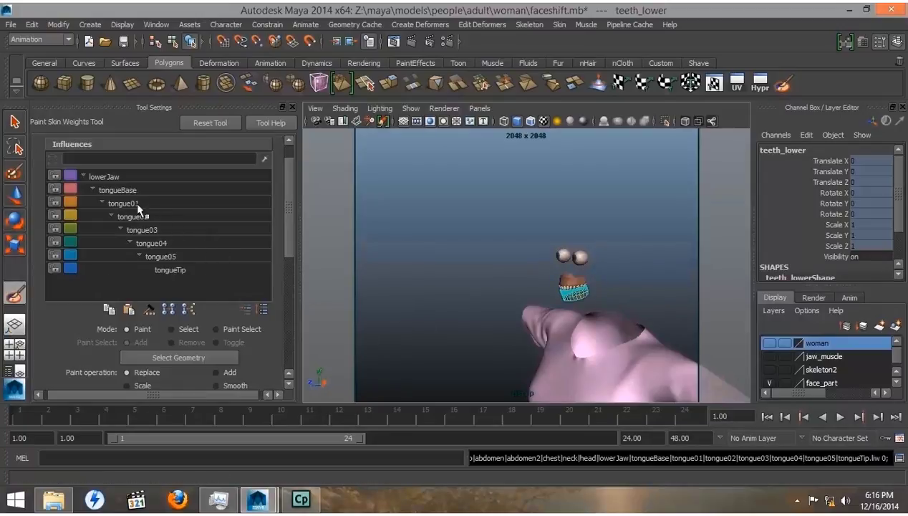
{"action": "left_click", "coordinate": [102, 177]}
{"action": "left_click_drag", "start_coordinate": [285, 181], "coordinate": [290, 251]}
{"action": "left_click", "coordinate": [184, 323]}
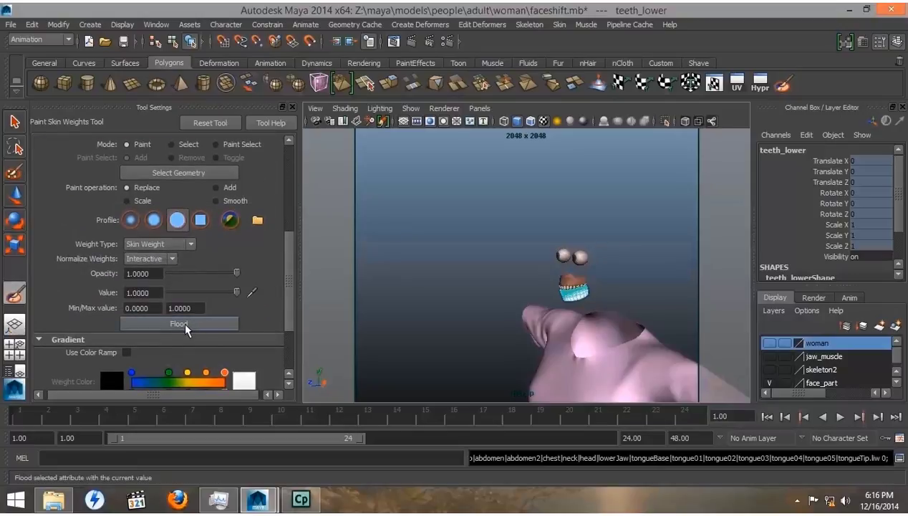
{"action": "left_click", "coordinate": [15, 194]}
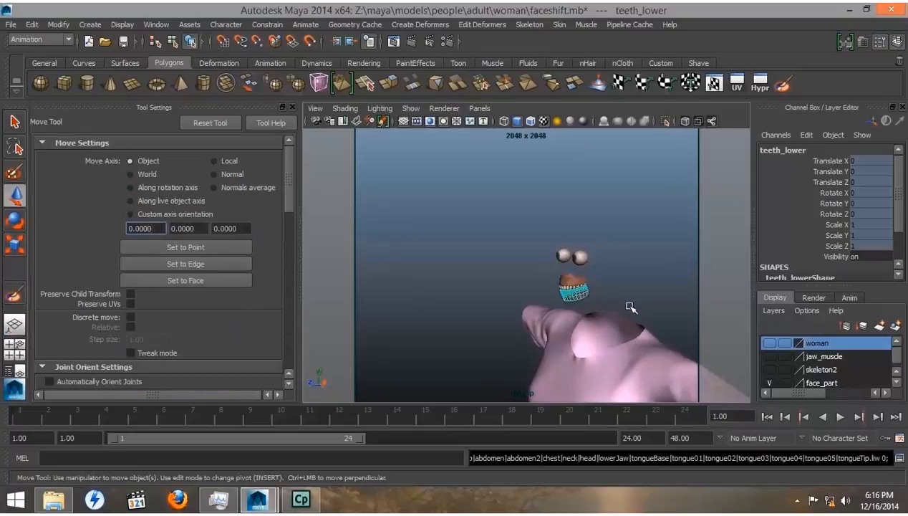
- Check the tongue mesh's skin weights for each joint from tongueBase to tongueTip
{"action": "left_click_drag", "start_coordinate": [628, 305], "coordinate": [536, 308], "text": "alt"}
{"action": "left_click", "coordinate": [554, 303]}
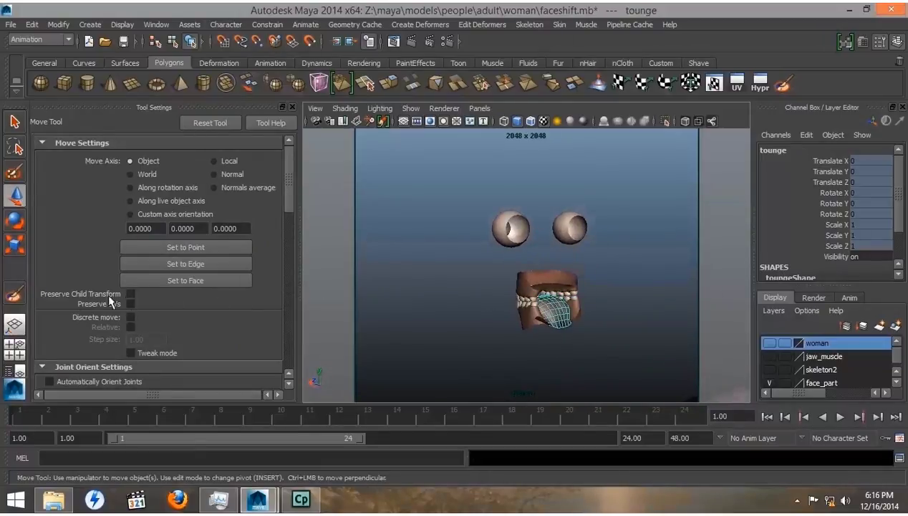
{"action": "left_click", "coordinate": [15, 294]}
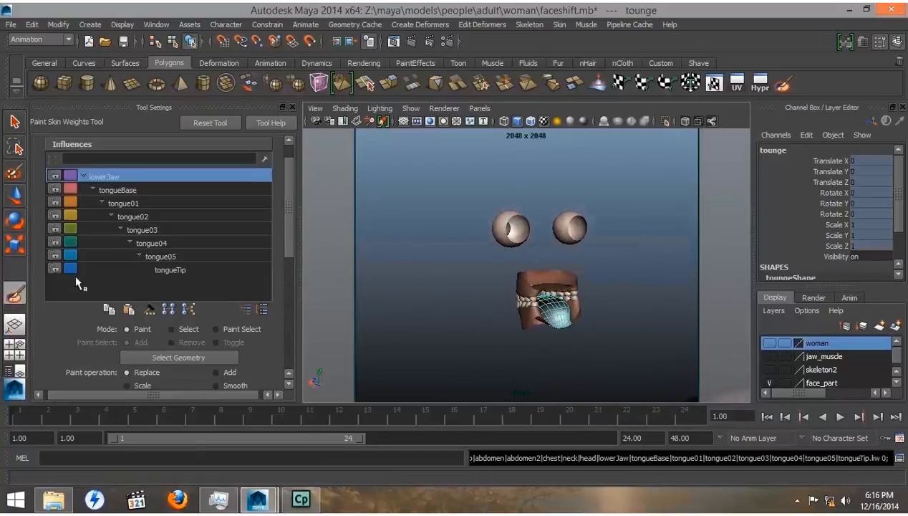
{"action": "left_click", "coordinate": [116, 190]}
{"action": "left_click", "coordinate": [120, 202]}
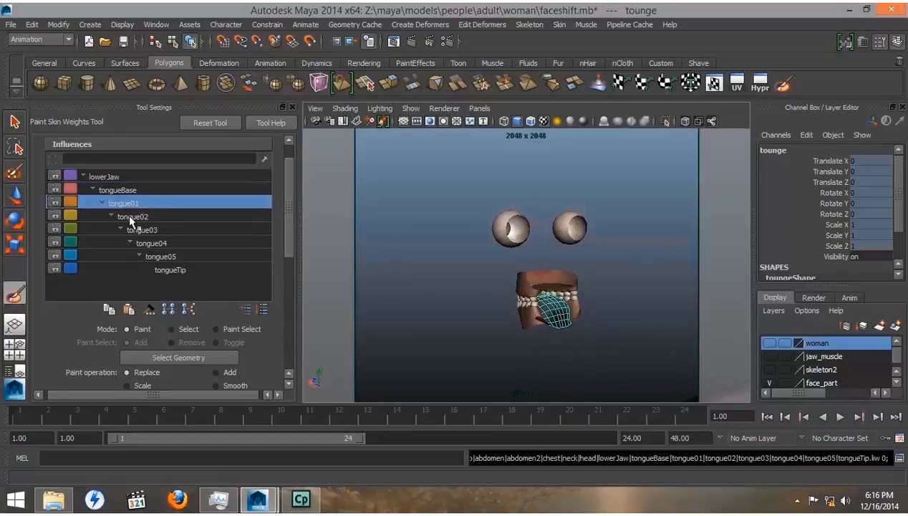
{"action": "left_click", "coordinate": [127, 213]}
{"action": "left_click", "coordinate": [140, 229]}
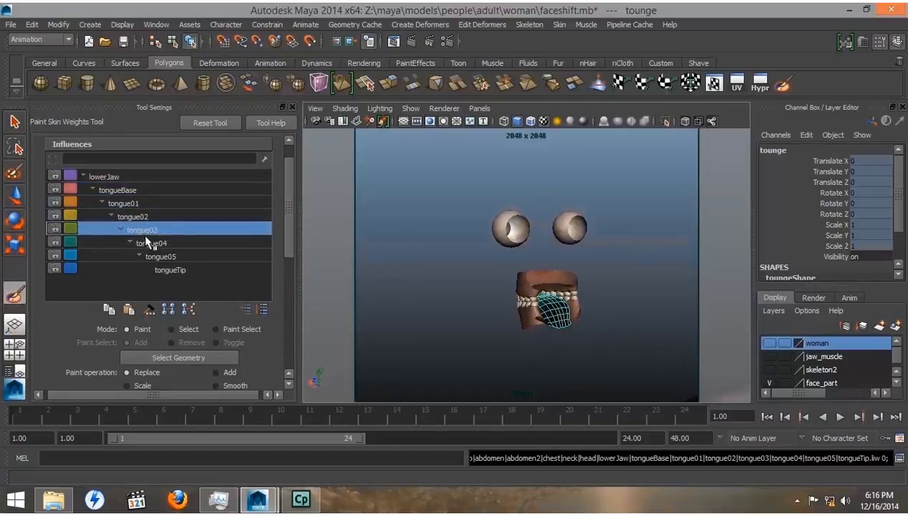
{"action": "left_click", "coordinate": [147, 243]}
{"action": "left_click", "coordinate": [157, 257]}
{"action": "left_click", "coordinate": [164, 268]}
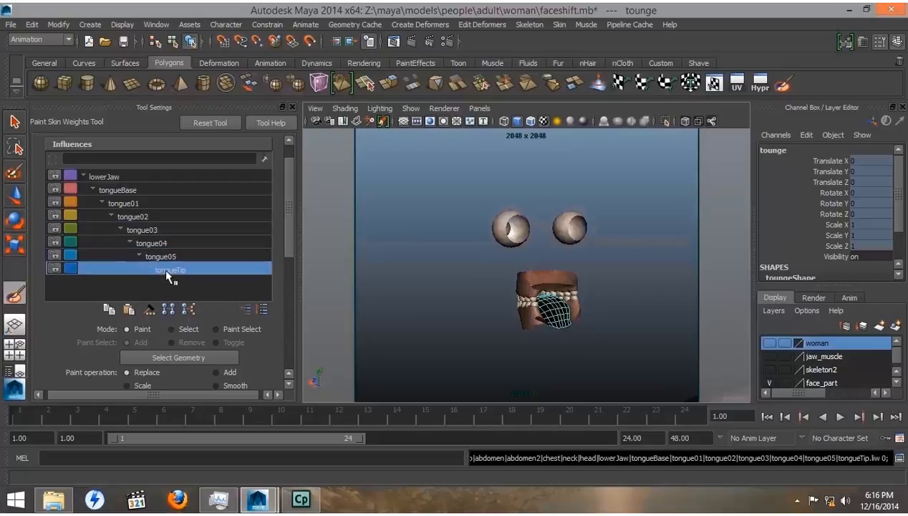
{"action": "left_click", "coordinate": [14, 195]}
- Make the woman display layer visible again around the eyes and teeth
{"action": "scroll", "coordinate": [548, 299], "scroll_direction": "down", "scroll_amount": 5}
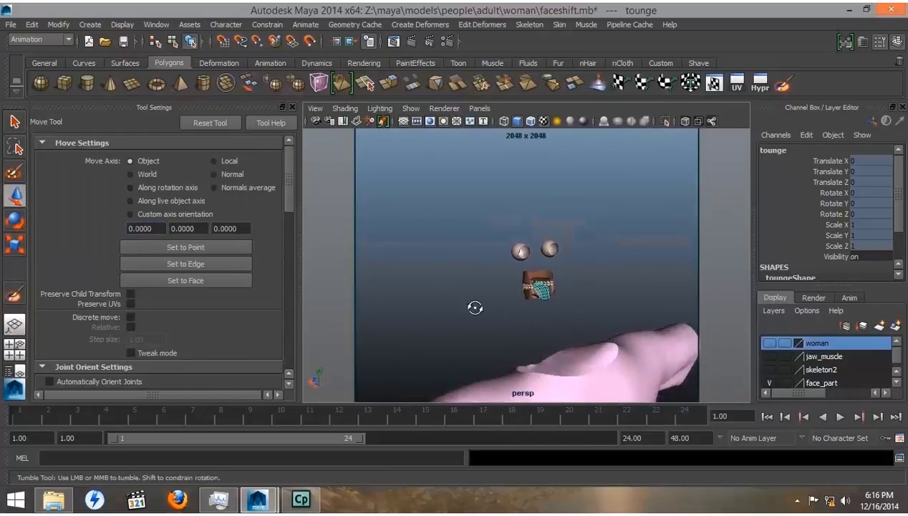
{"action": "left_click_drag", "start_coordinate": [474, 306], "coordinate": [649, 315], "text": "alt"}
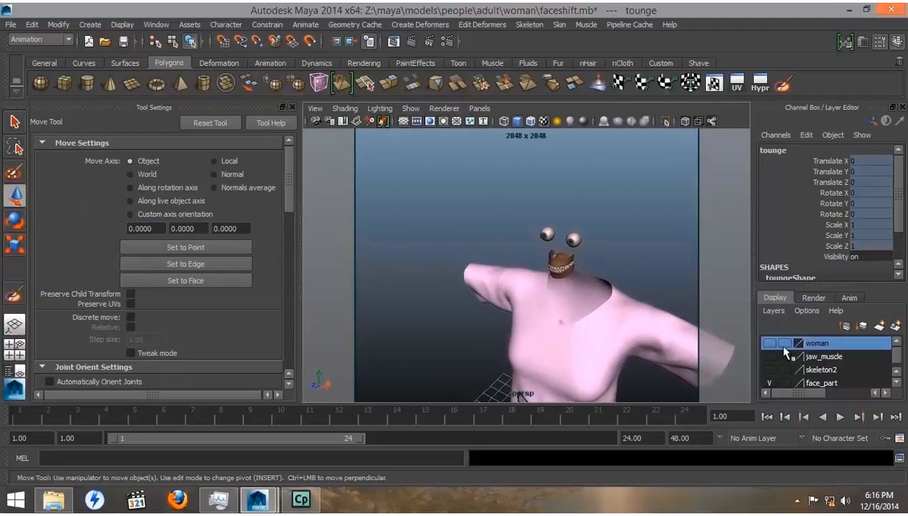
{"action": "left_click", "coordinate": [770, 344]}
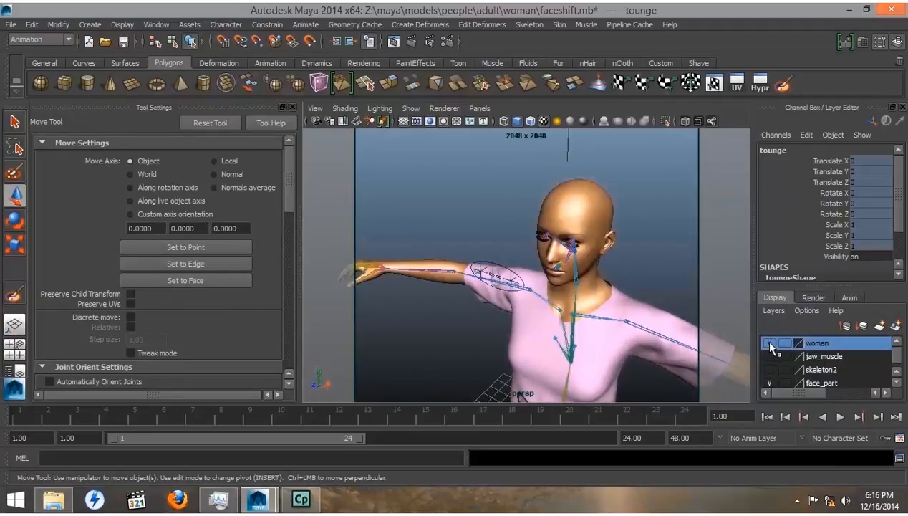
{"action": "left_click_drag", "start_coordinate": [571, 316], "coordinate": [528, 302], "text": "alt"}
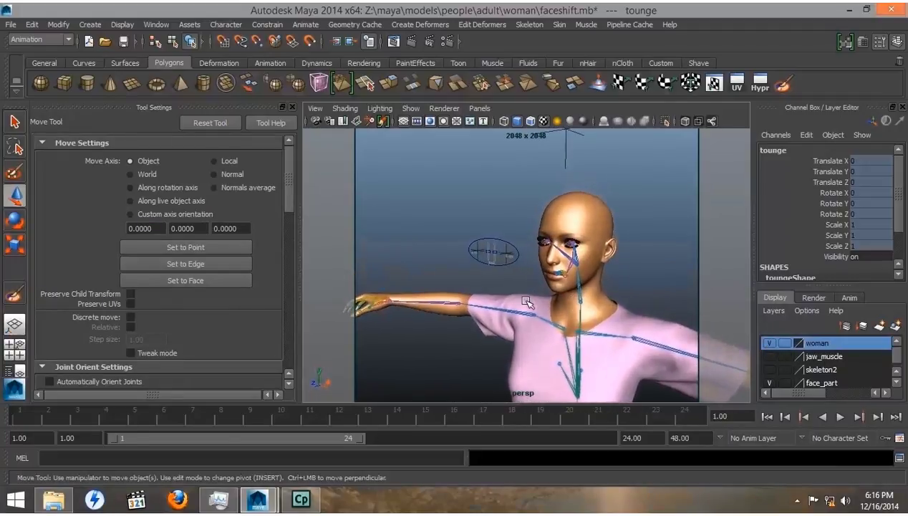
{"action": "right_click_drag", "start_coordinate": [527, 302], "coordinate": [594, 315], "text": "alt"}
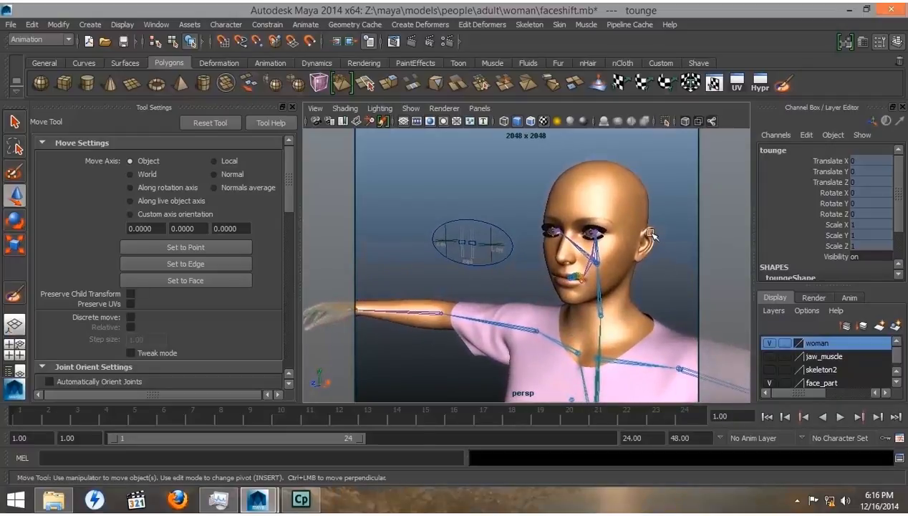
- Flood the woman's body mesh with a skin weight of 0 for the lEye joint and its child joint18
{"action": "left_click", "coordinate": [649, 231]}
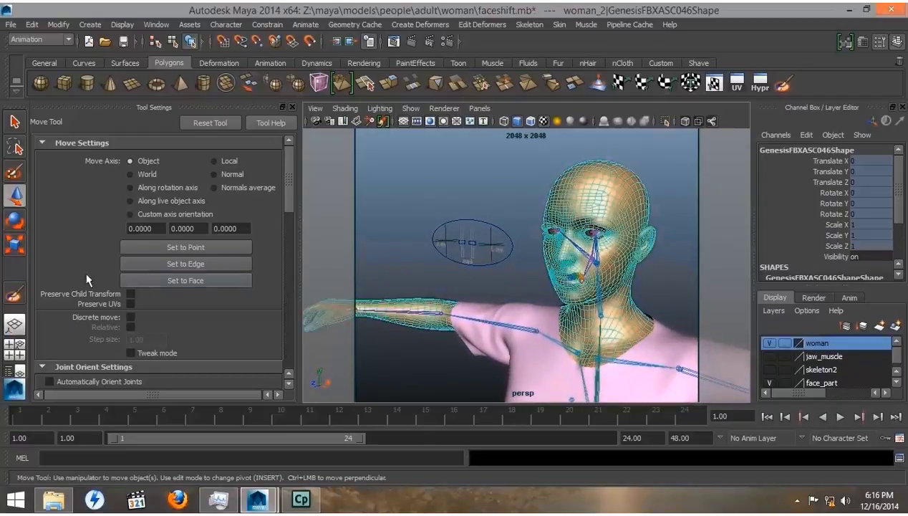
{"action": "left_click", "coordinate": [15, 294]}
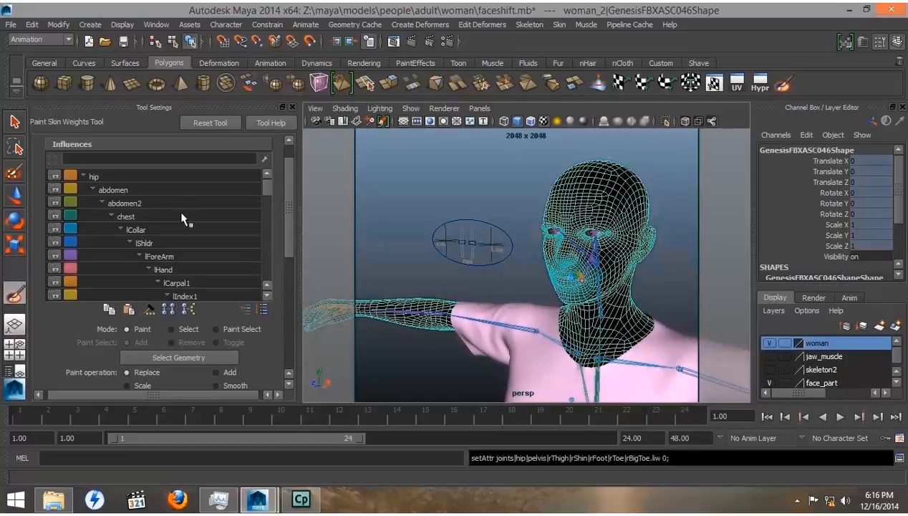
{"action": "scroll", "coordinate": [182, 218], "scroll_direction": "down", "scroll_amount": 4}
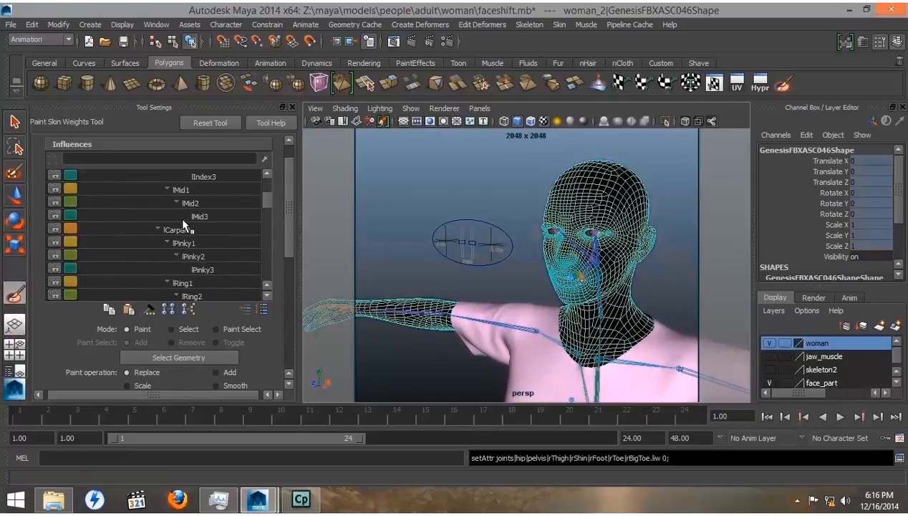
{"action": "scroll", "coordinate": [182, 216], "scroll_direction": "down", "scroll_amount": 5}
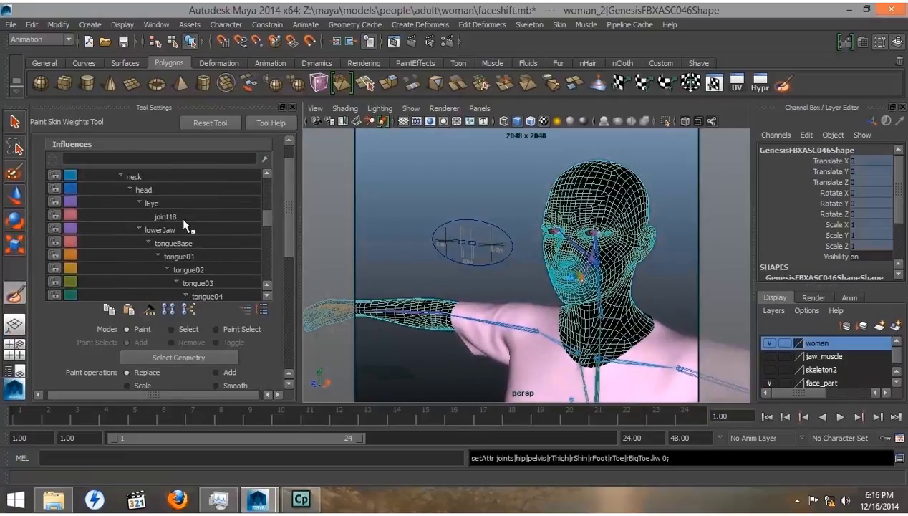
{"action": "left_click", "coordinate": [153, 203]}
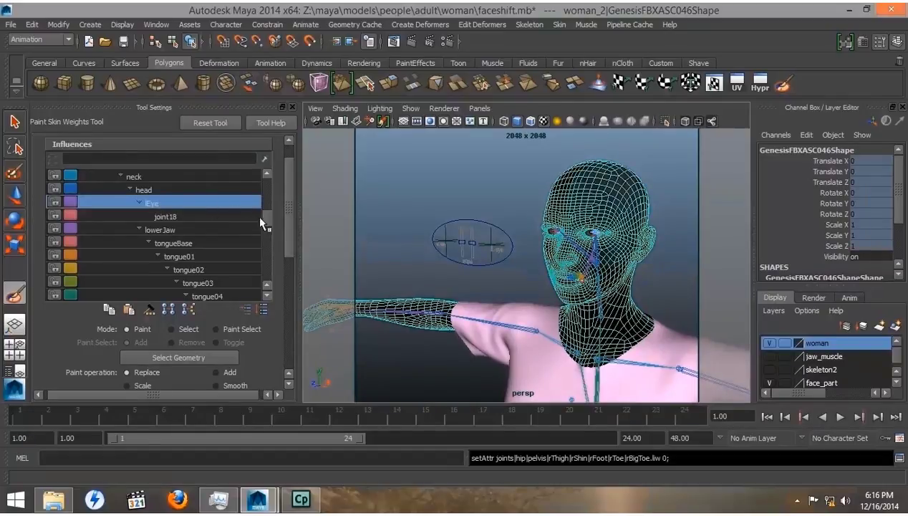
{"action": "left_click_drag", "start_coordinate": [268, 217], "coordinate": [294, 251]}
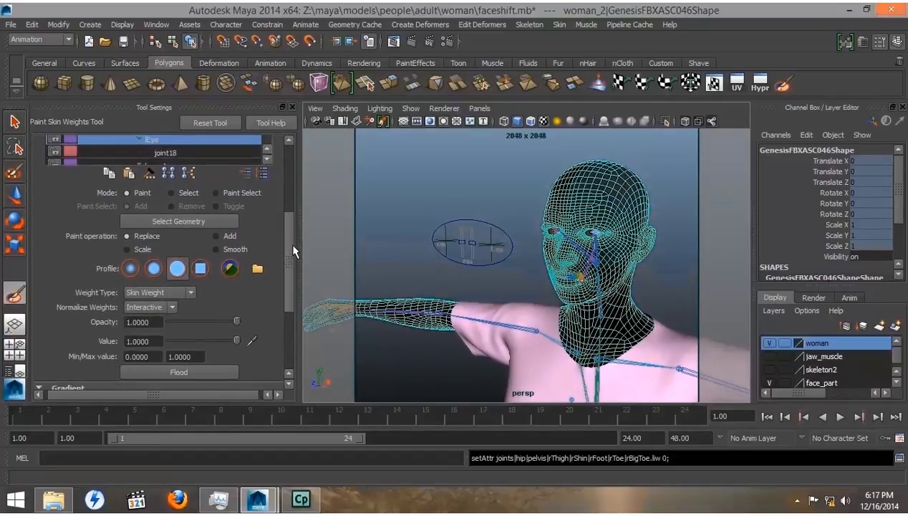
{"action": "left_click_drag", "start_coordinate": [237, 339], "coordinate": [234, 339]}
{"action": "left_click", "coordinate": [164, 373]}
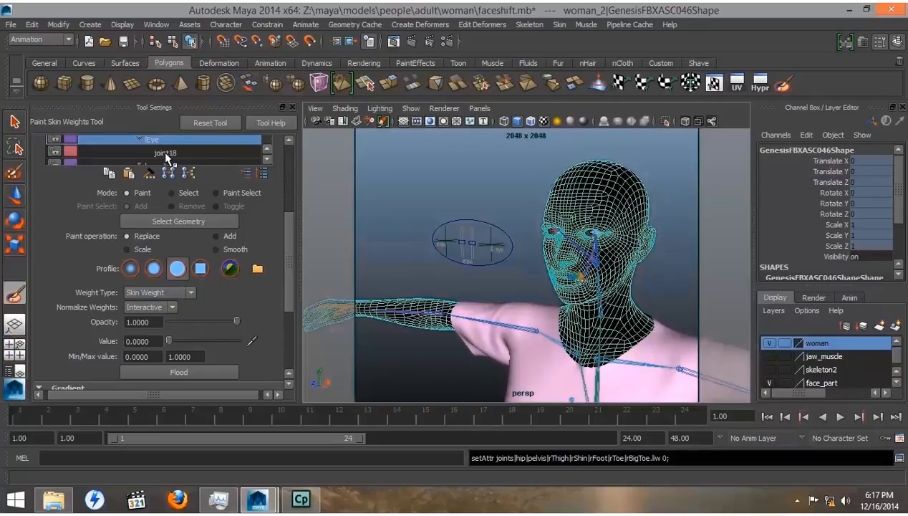
{"action": "left_click", "coordinate": [164, 152]}
{"action": "left_click", "coordinate": [187, 372]}
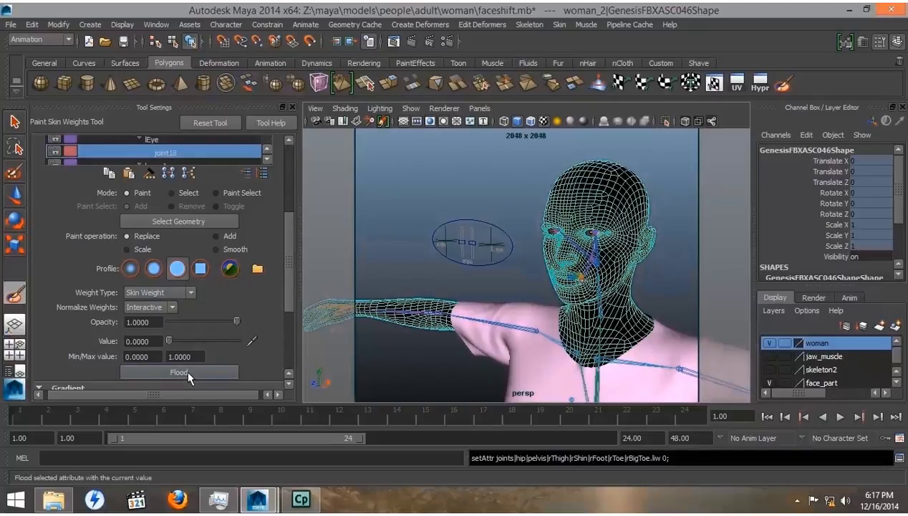
- Flood the body mesh with a skin weight of 0 for the rEye joint and its child joint25
{"action": "left_click", "coordinate": [266, 159]}
{"action": "left_click", "coordinate": [266, 159]}
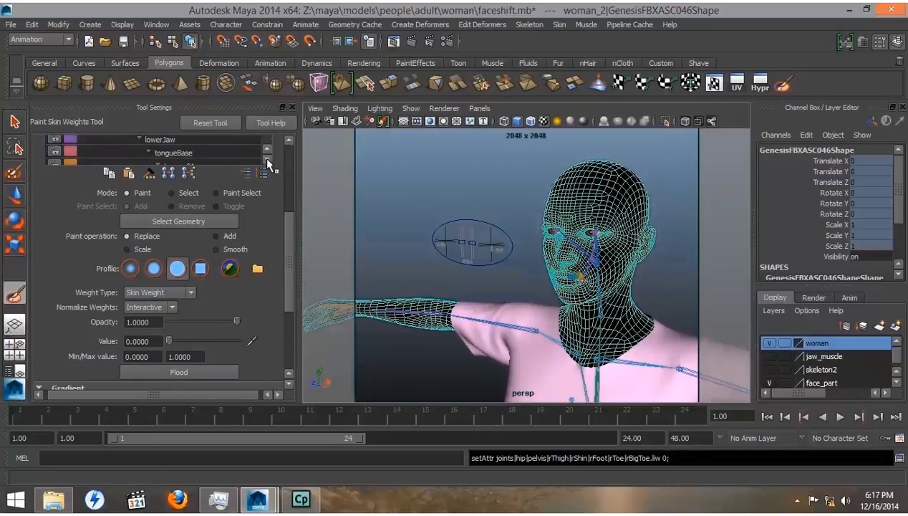
{"action": "left_click", "coordinate": [266, 158]}
{"action": "left_click", "coordinate": [266, 158]}
{"action": "left_click", "coordinate": [266, 158]}
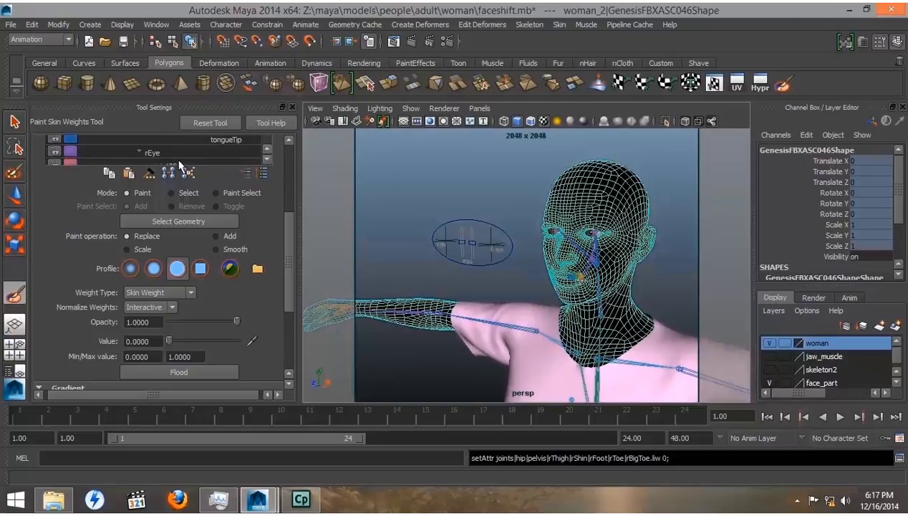
{"action": "left_click", "coordinate": [156, 153]}
{"action": "left_click", "coordinate": [266, 158]}
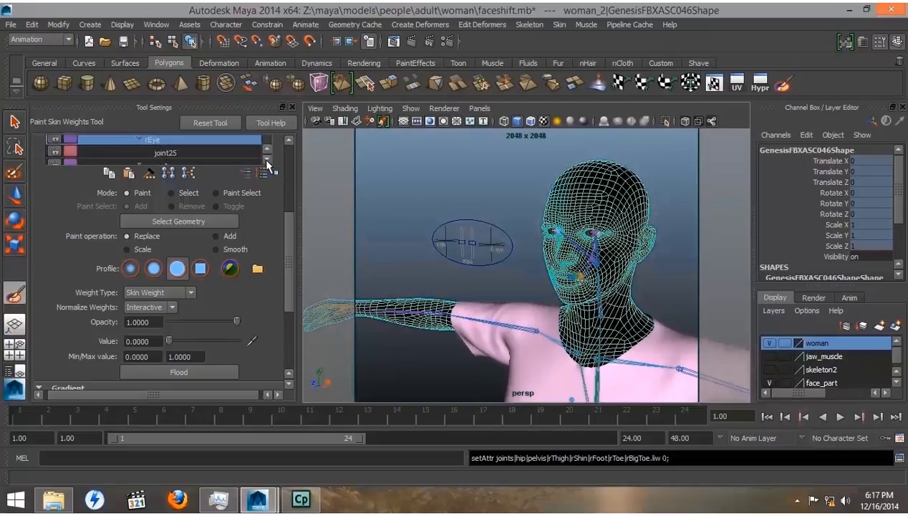
{"action": "left_click", "coordinate": [174, 372]}
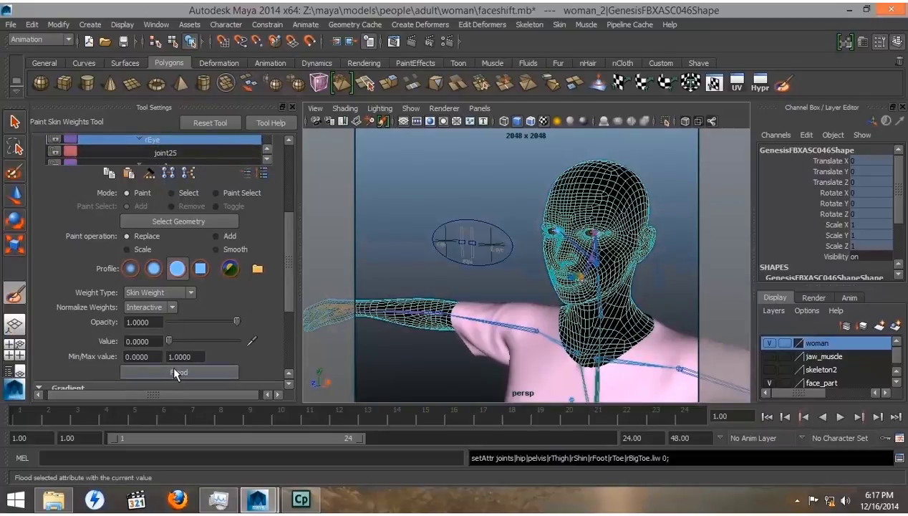
{"action": "left_click", "coordinate": [165, 153]}
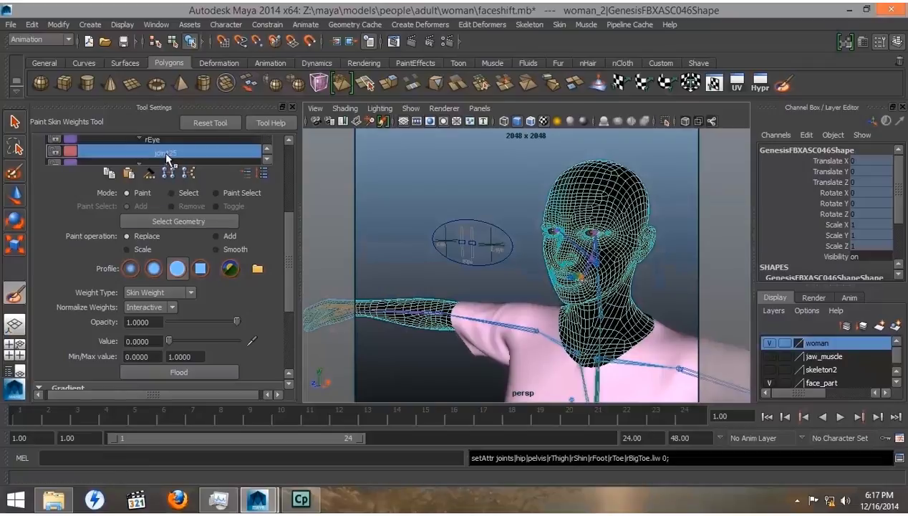
{"action": "left_click", "coordinate": [177, 372]}
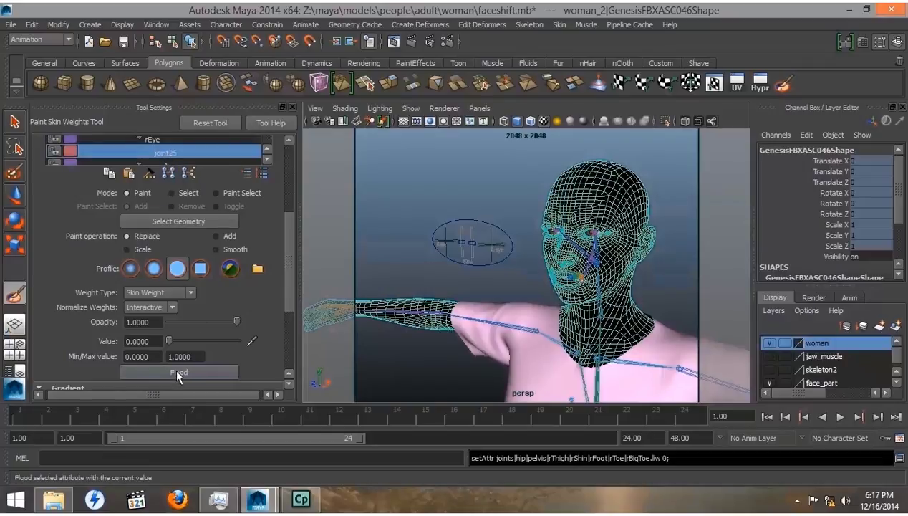
- Leave weight painting, close the tool settings and test the gaze by moving the eyes2 control sideways in front of the face
{"action": "left_click", "coordinate": [16, 194]}
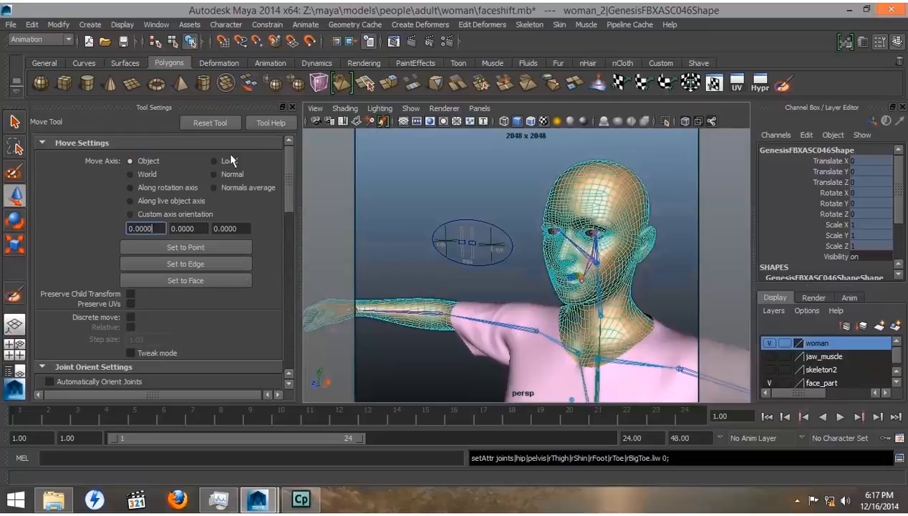
{"action": "left_click", "coordinate": [292, 107]}
{"action": "left_click", "coordinate": [315, 197]}
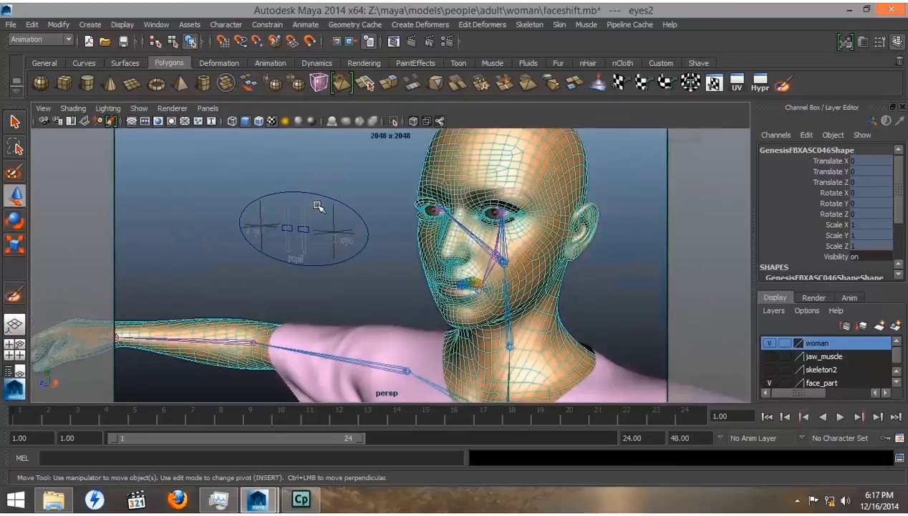
{"action": "left_click_drag", "start_coordinate": [435, 306], "coordinate": [338, 331], "text": "alt"}
{"action": "left_click_drag", "start_coordinate": [377, 285], "coordinate": [472, 299]}
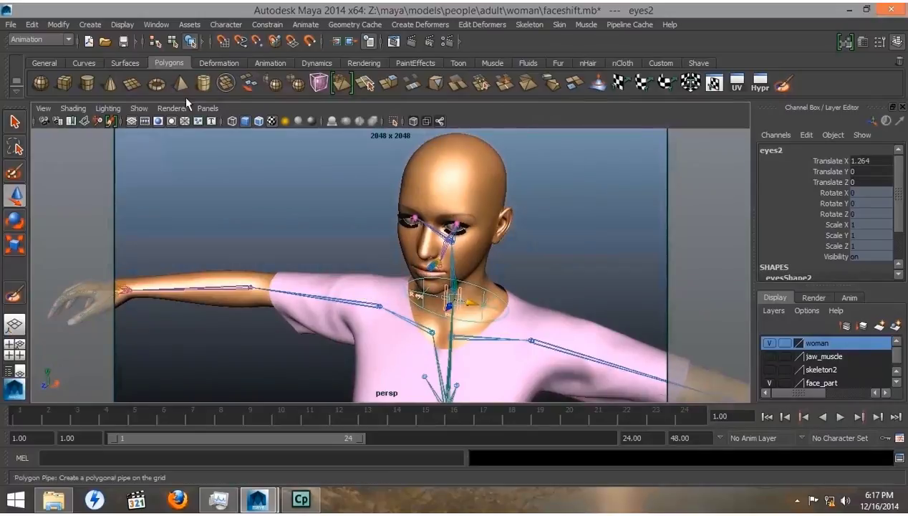
- Hide the joints in the viewport and reset the eyes2 control's X, Y and Z translation to 0 after another test move
{"action": "left_click", "coordinate": [139, 108]}
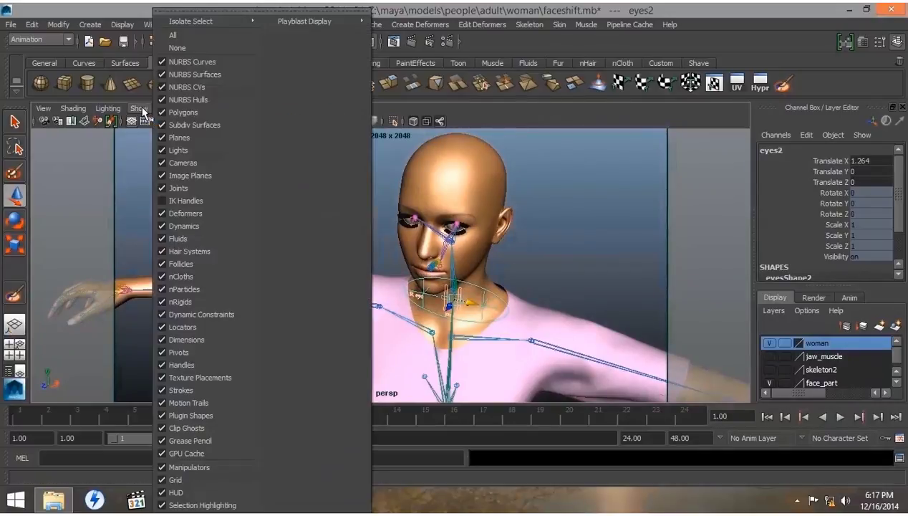
{"action": "left_click", "coordinate": [159, 186]}
{"action": "left_click_drag", "start_coordinate": [325, 264], "coordinate": [337, 250], "text": "alt"}
{"action": "left_click_drag", "start_coordinate": [424, 244], "coordinate": [403, 263]}
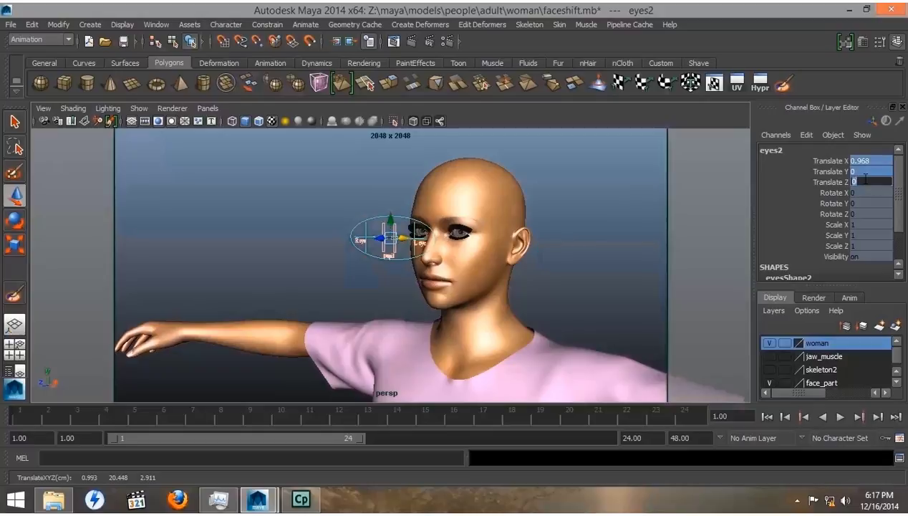
{"action": "key", "text": "Tab"}
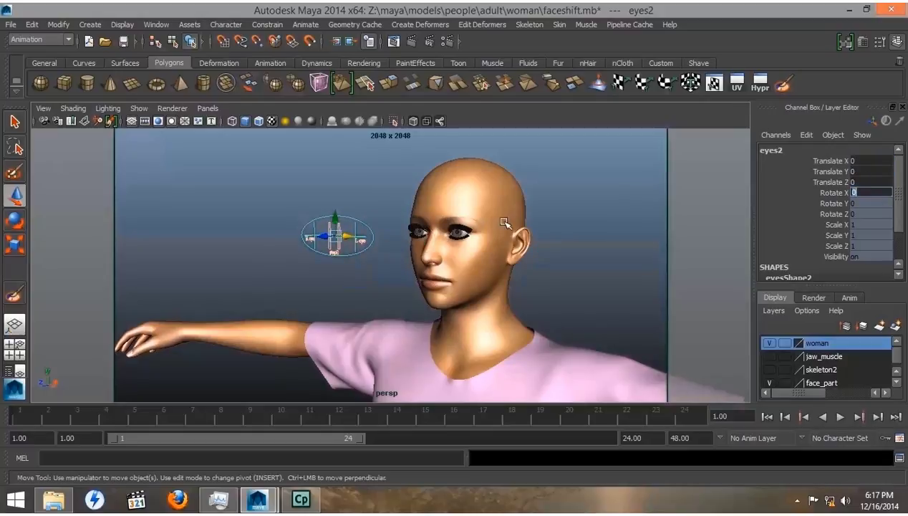
- Test the eyes by moving the eyes2 control to one side of the face and the R_eye control far to the opposite side
{"action": "left_click_drag", "start_coordinate": [335, 237], "coordinate": [438, 281]}
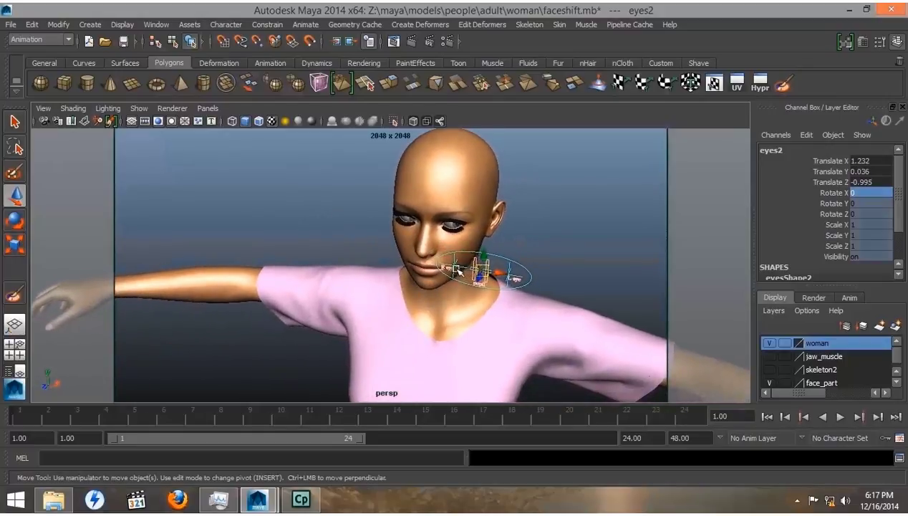
{"action": "left_click", "coordinate": [455, 269]}
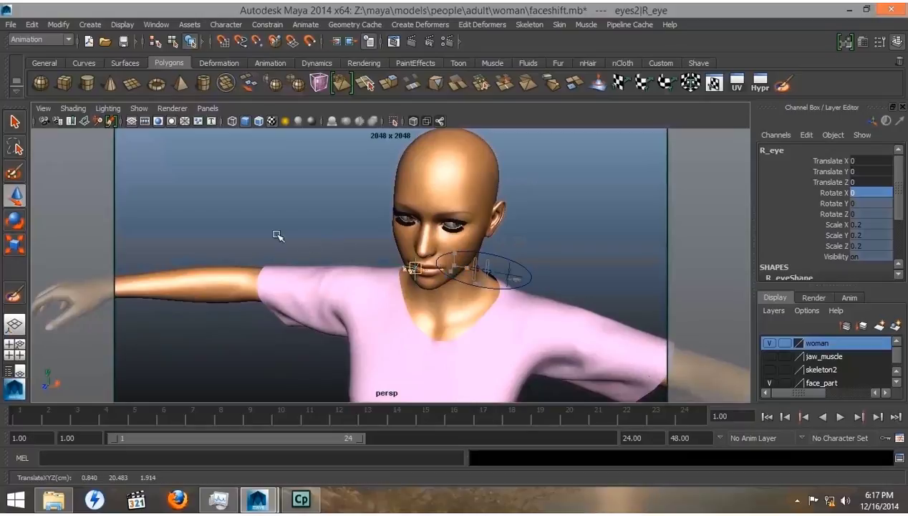
{"action": "left_click_drag", "start_coordinate": [220, 224], "coordinate": [219, 213]}
{"action": "left_click_drag", "start_coordinate": [264, 308], "coordinate": [297, 269], "text": "alt"}
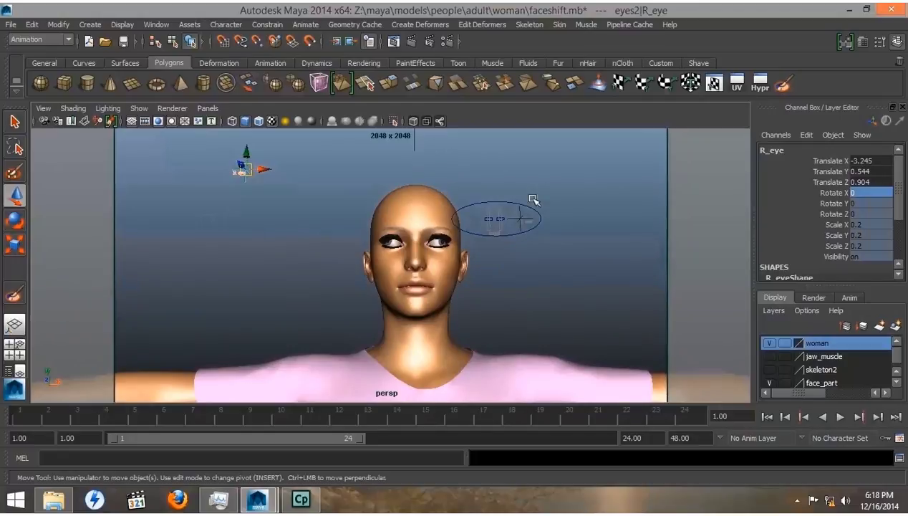
- Reset the eyes2 control's X, Y and Z translation to 0
{"action": "left_click", "coordinate": [493, 200]}
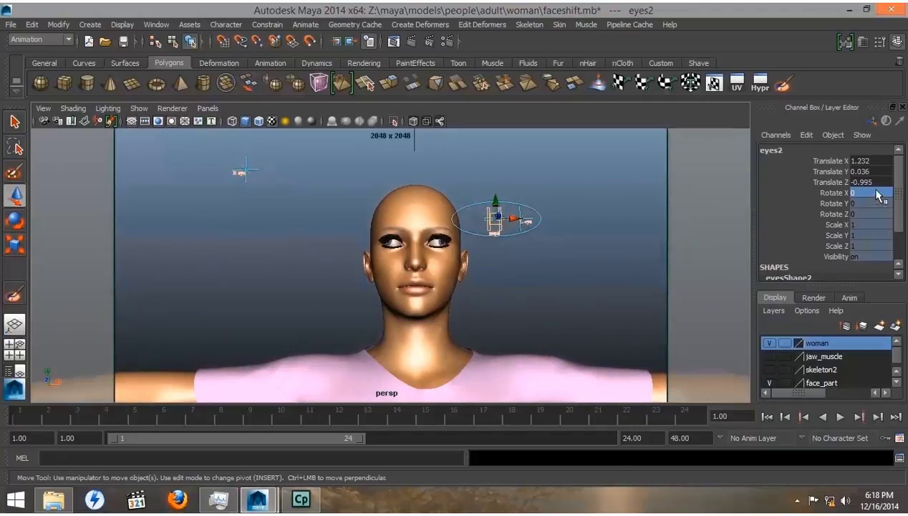
{"action": "left_click_drag", "start_coordinate": [867, 164], "coordinate": [869, 181]}
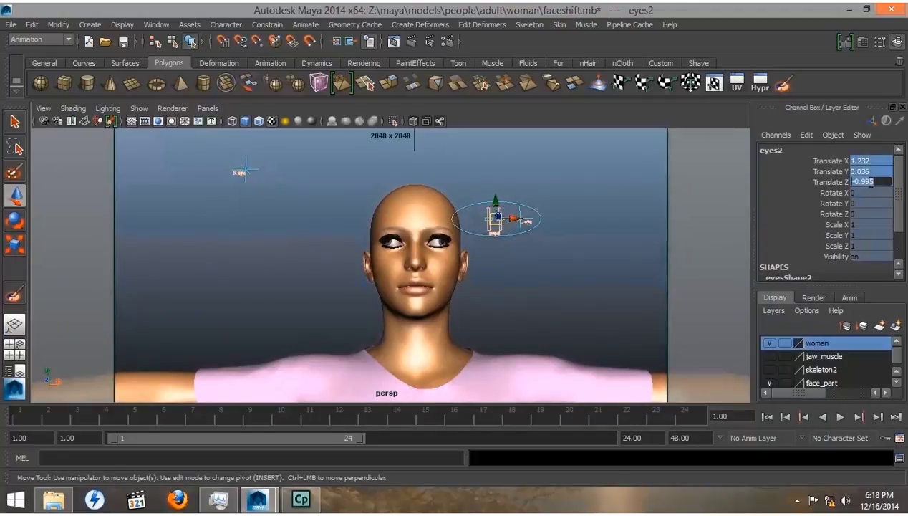
{"action": "type", "text": "0"}
{"action": "key", "text": "Tab"}
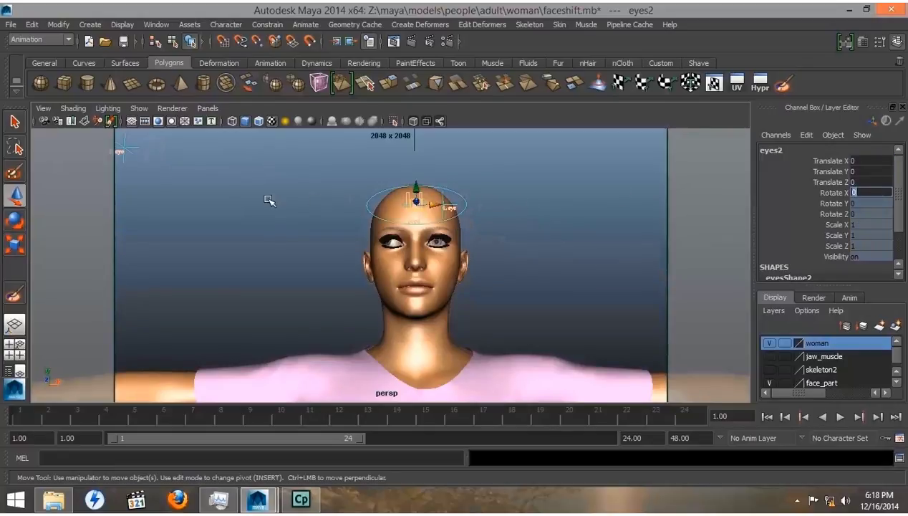
- Reset the R_eye control's X, Y and Z translation to 0 and clear the selection
{"action": "left_click", "coordinate": [120, 148]}
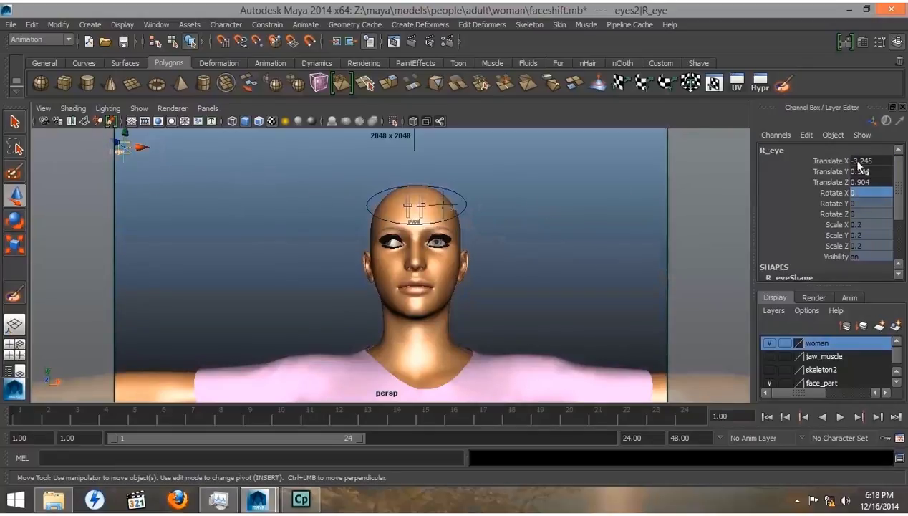
{"action": "left_click_drag", "start_coordinate": [853, 161], "coordinate": [871, 181]}
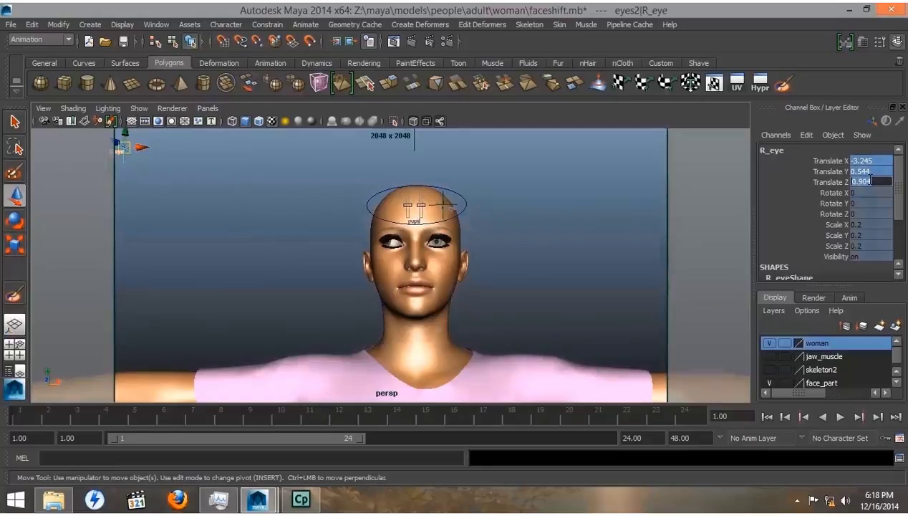
{"action": "type", "text": "0"}
{"action": "key", "text": "Tab"}
{"action": "left_click_drag", "start_coordinate": [504, 249], "coordinate": [438, 264], "text": "alt"}
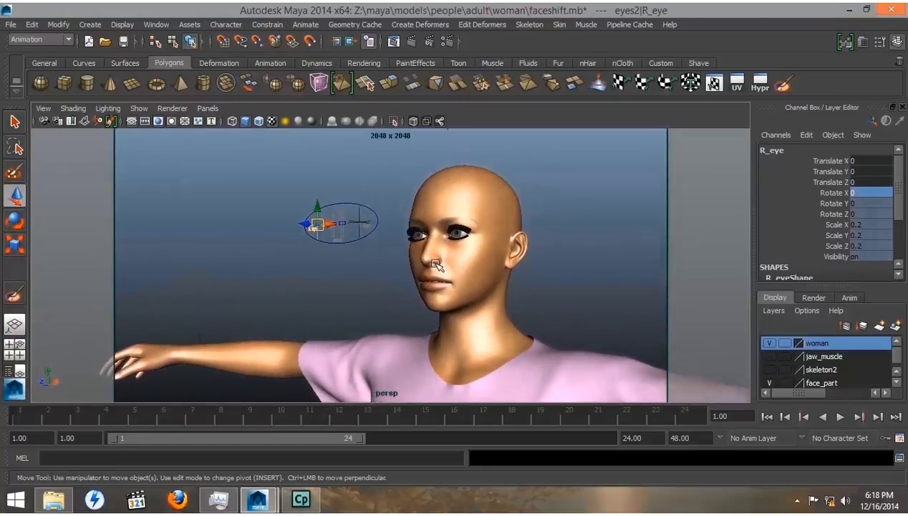
{"action": "left_click", "coordinate": [355, 272]}
{"action": "mouse_move", "coordinate": [355, 272]}
{"action": "left_mouse_down", "text": "alt"}
{"action": "mouse_move", "coordinate": [369, 278]}
{"action": "mouse_move", "coordinate": [361, 282]}
{"action": "left_mouse_up", "text": "alt"}
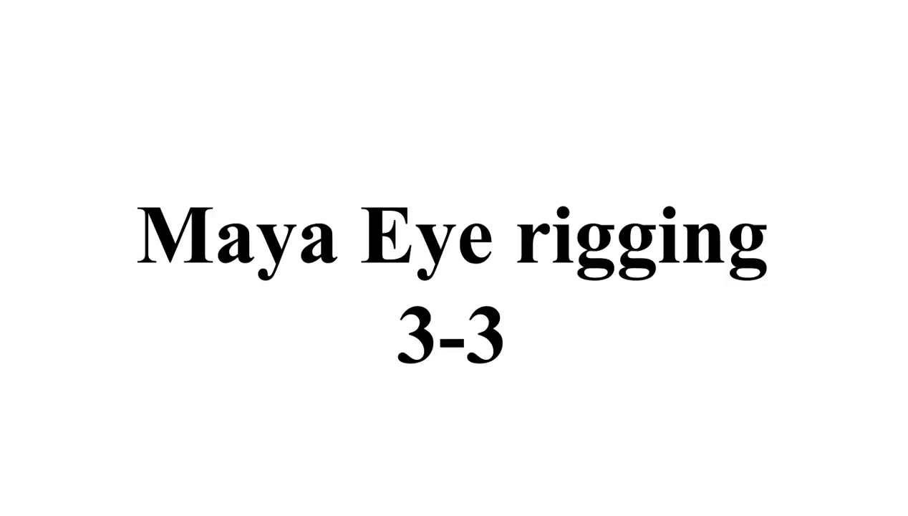
- Activate the Paint Skin Weights Tool on the woman's body mesh and show its tool settings
{"action": "key", "text": "q"}
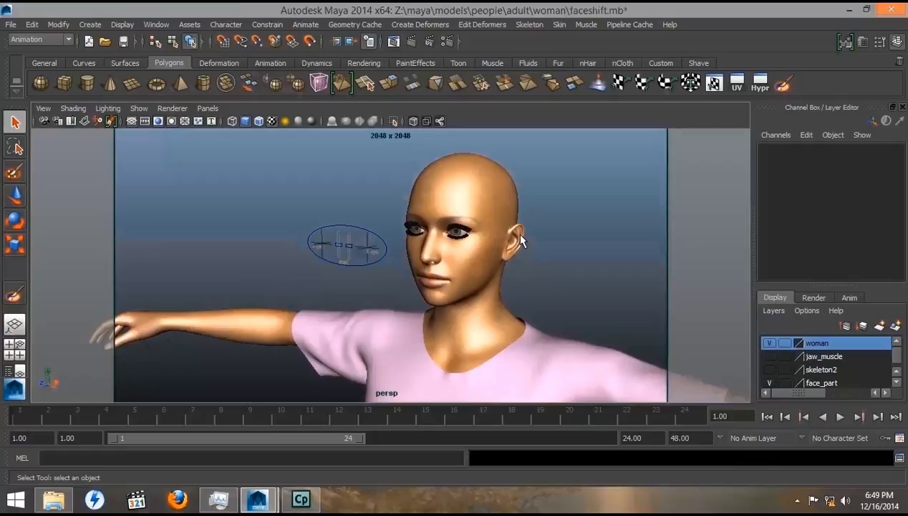
{"action": "left_click", "coordinate": [520, 236]}
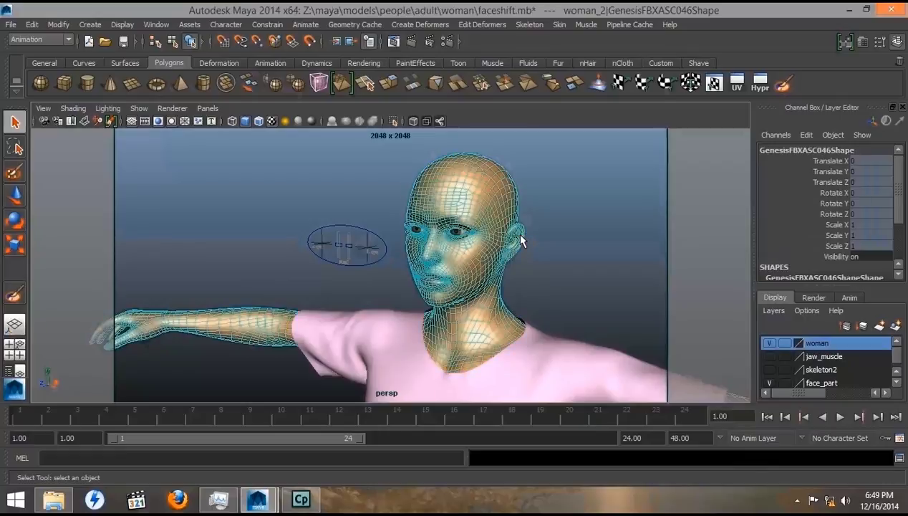
{"action": "left_click", "coordinate": [14, 294]}
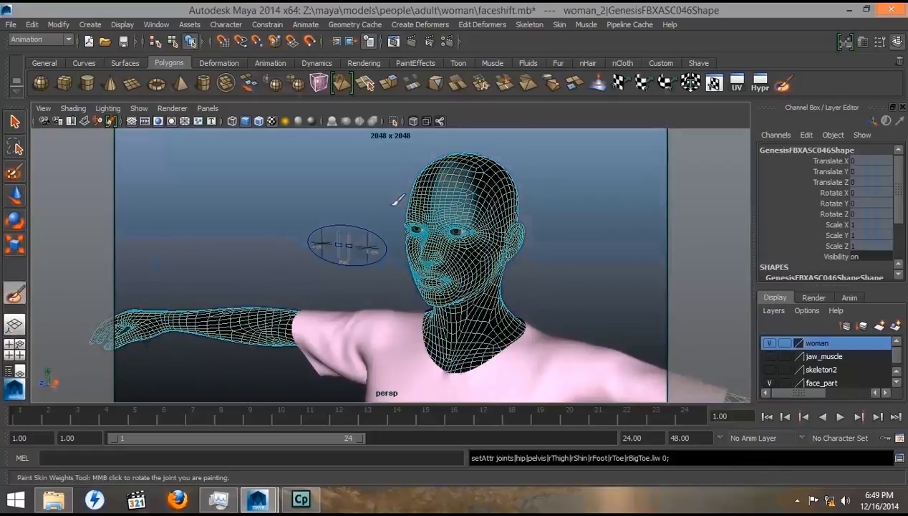
{"action": "left_click", "coordinate": [880, 43]}
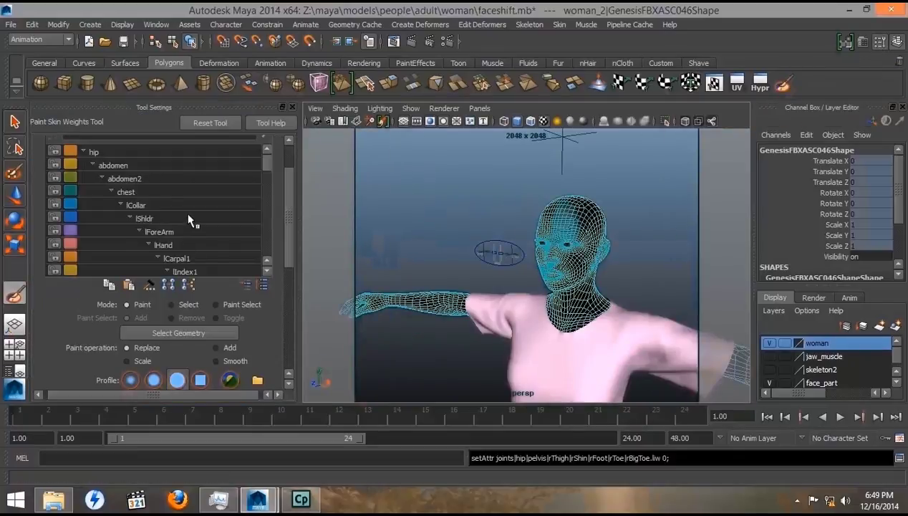
- Flood the tongueTip joint's influence on the body mesh with a Replace value of 0
{"action": "scroll", "coordinate": [190, 218], "scroll_direction": "down", "scroll_amount": 15}
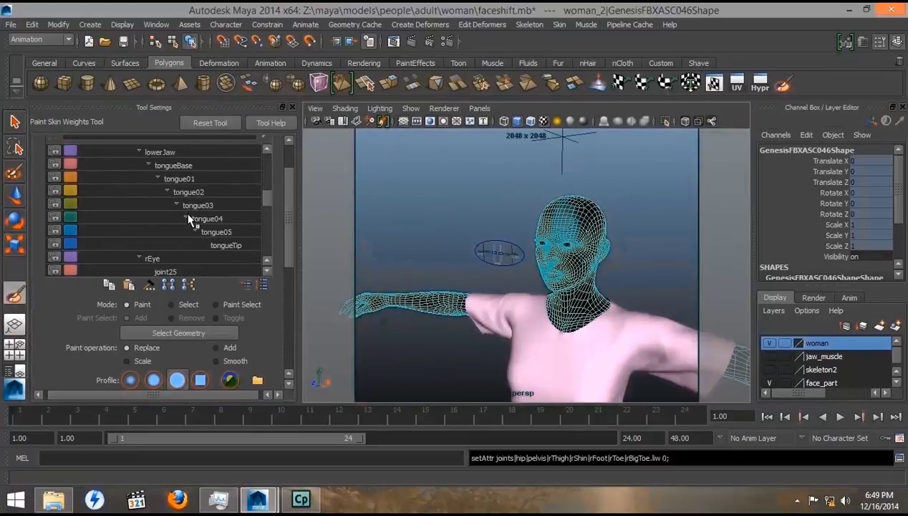
{"action": "scroll", "coordinate": [188, 218], "scroll_direction": "down", "scroll_amount": 10}
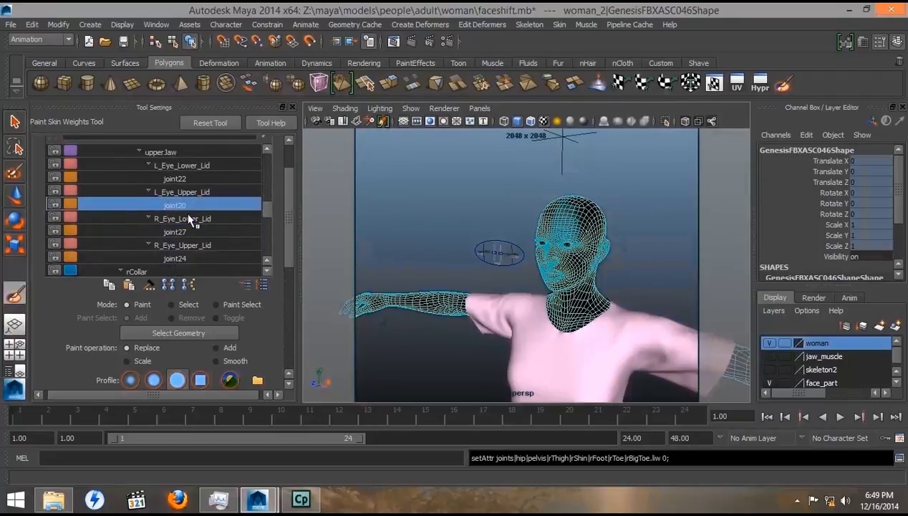
{"action": "scroll", "coordinate": [189, 219], "scroll_direction": "up", "scroll_amount": 5}
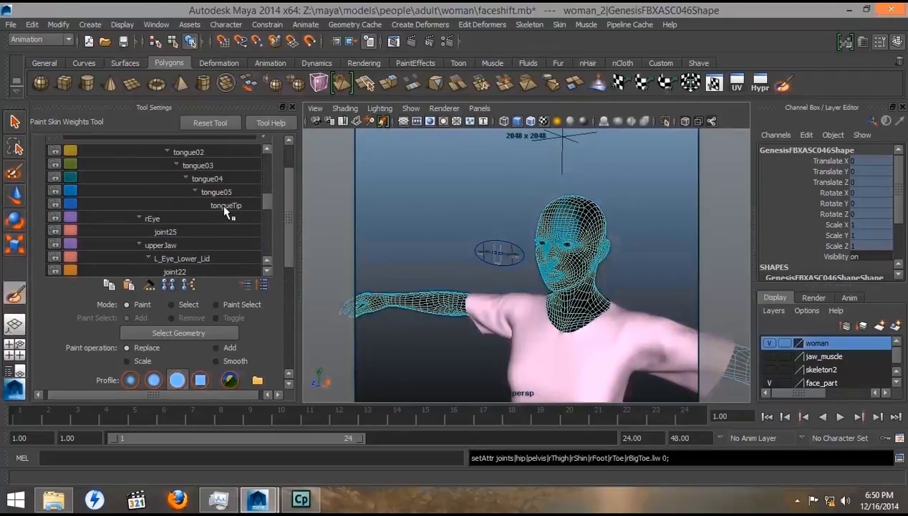
{"action": "left_click", "coordinate": [221, 206]}
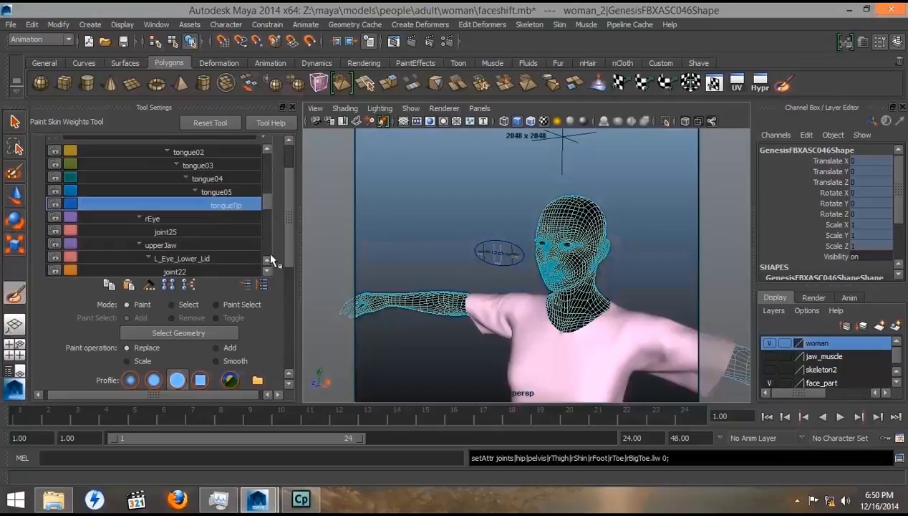
{"action": "scroll", "coordinate": [268, 266], "scroll_direction": "up", "scroll_amount": 5}
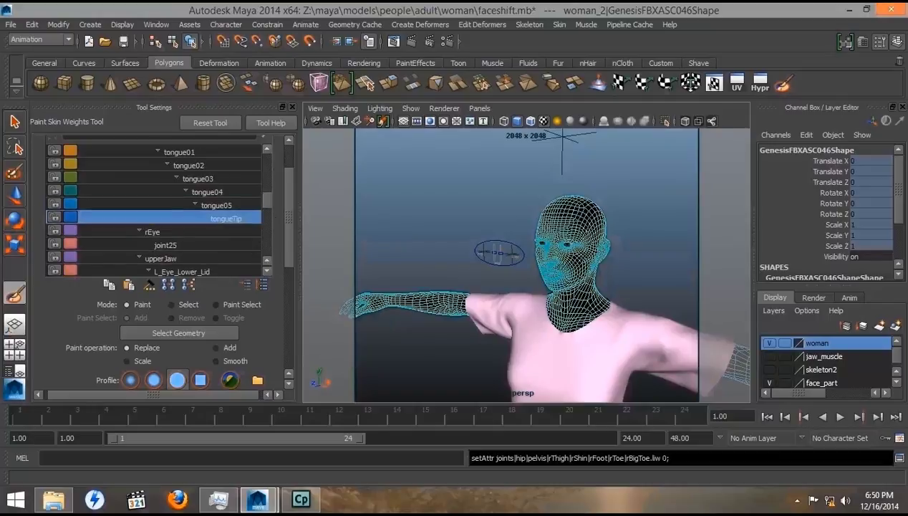
{"action": "left_click_drag", "start_coordinate": [284, 223], "coordinate": [283, 261]}
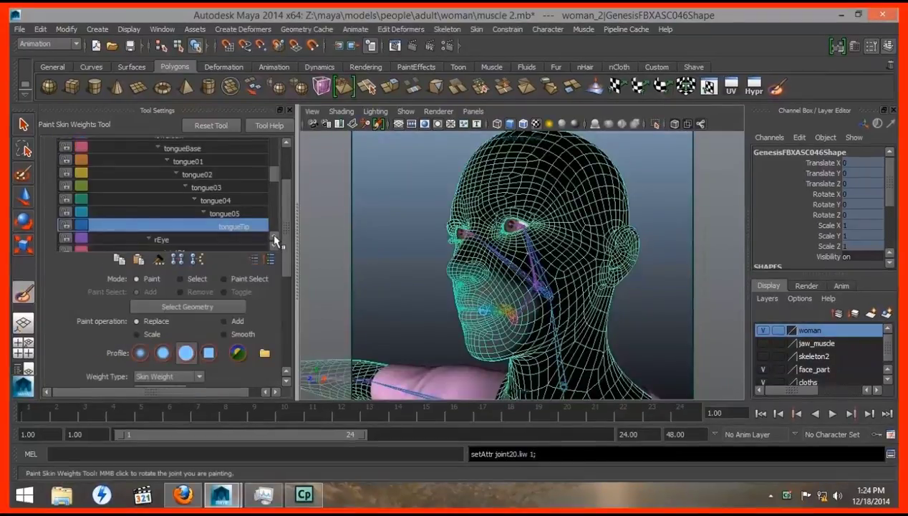
{"action": "scroll", "coordinate": [275, 240], "scroll_direction": "up", "scroll_amount": 1}
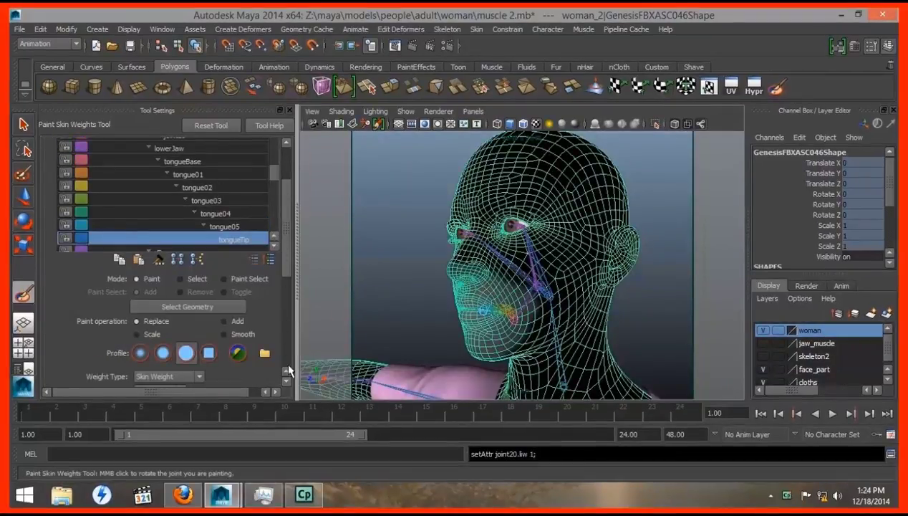
{"action": "left_click_drag", "start_coordinate": [286, 248], "coordinate": [286, 268]}
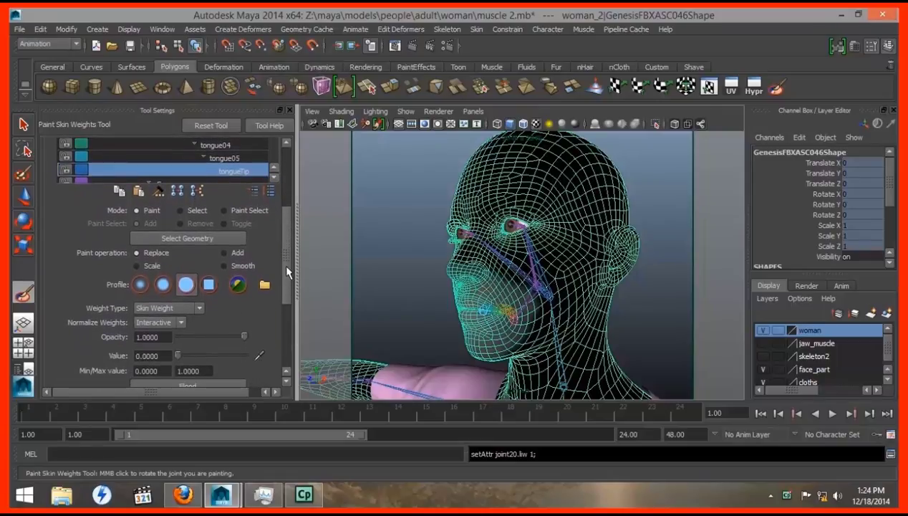
{"action": "left_click", "coordinate": [190, 385]}
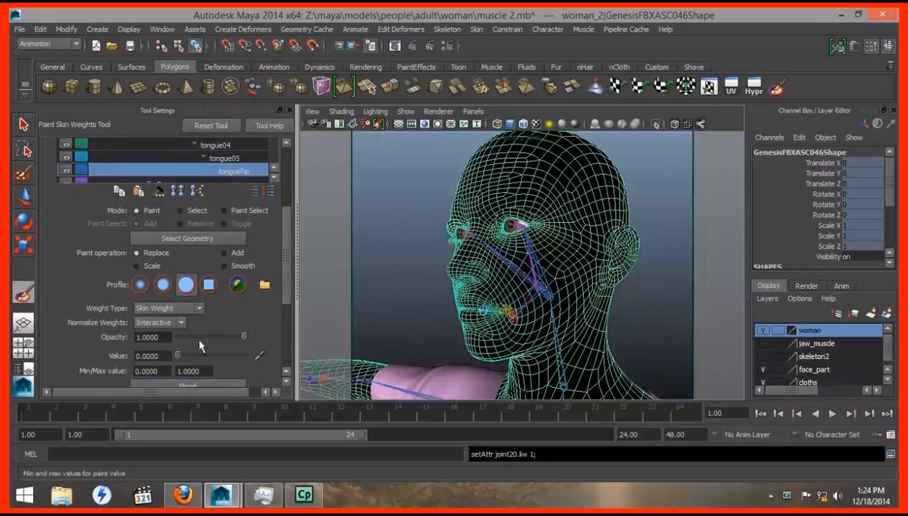
- Flood the tongue05 and tongue04 joints' weights on the body mesh with value 0
{"action": "left_click", "coordinate": [220, 157]}
{"action": "left_click", "coordinate": [189, 382]}
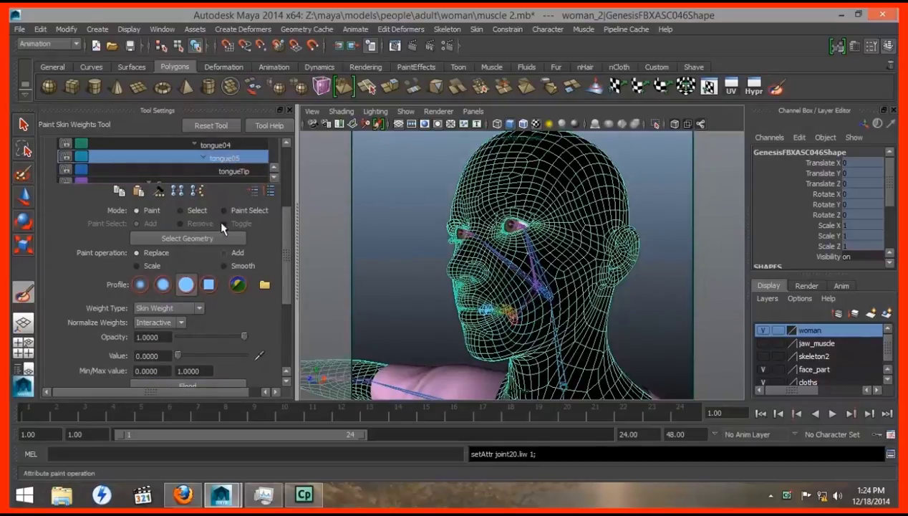
{"action": "left_click", "coordinate": [219, 146]}
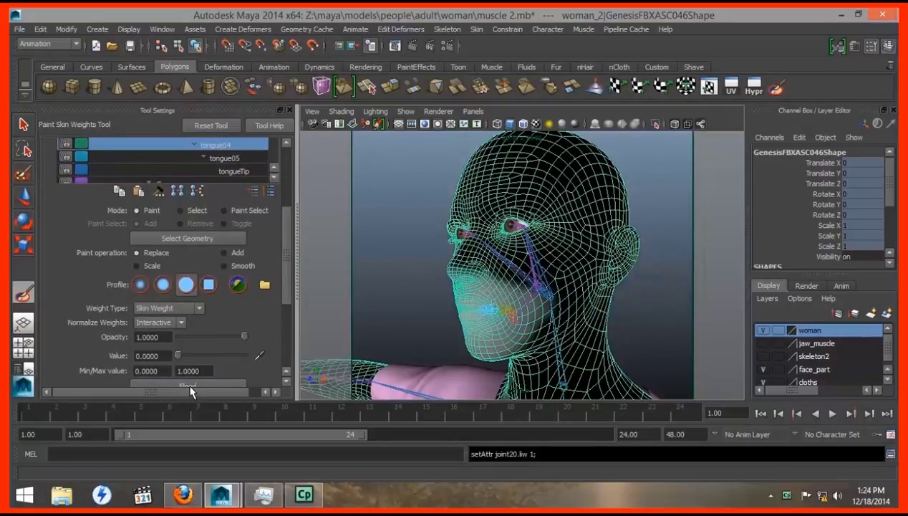
{"action": "left_click", "coordinate": [191, 386]}
- Recheck the tongueTip and tongue05 influences, and flood the tongue03 and tongue02 weights on the body mesh with 0
{"action": "left_click", "coordinate": [237, 173]}
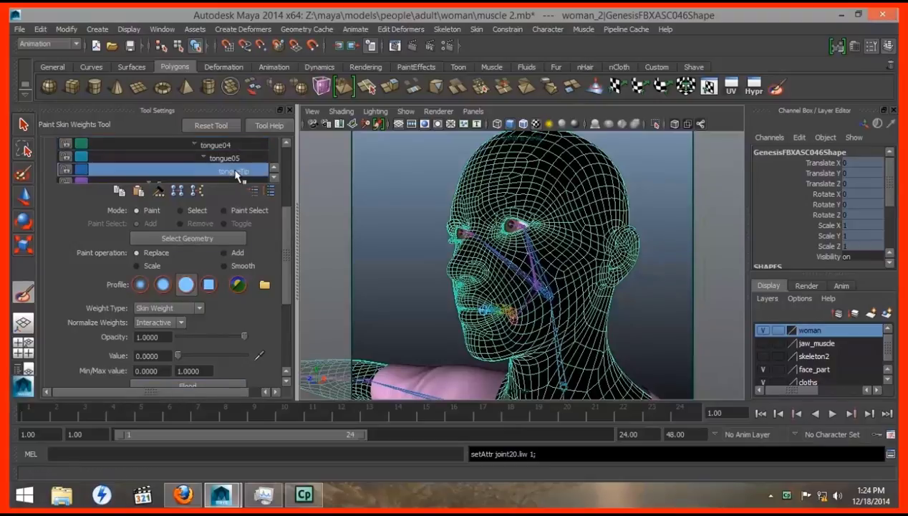
{"action": "left_click", "coordinate": [231, 158]}
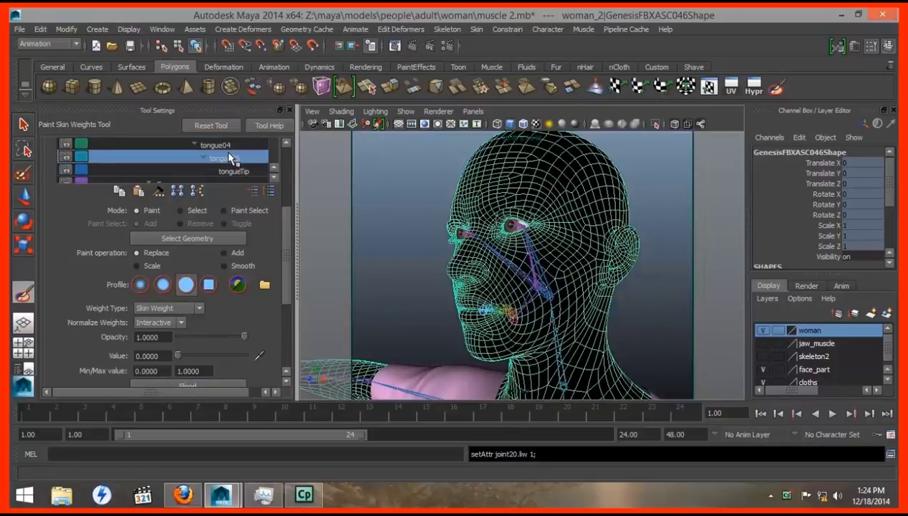
{"action": "scroll", "coordinate": [267, 172], "scroll_direction": "up", "scroll_amount": 3}
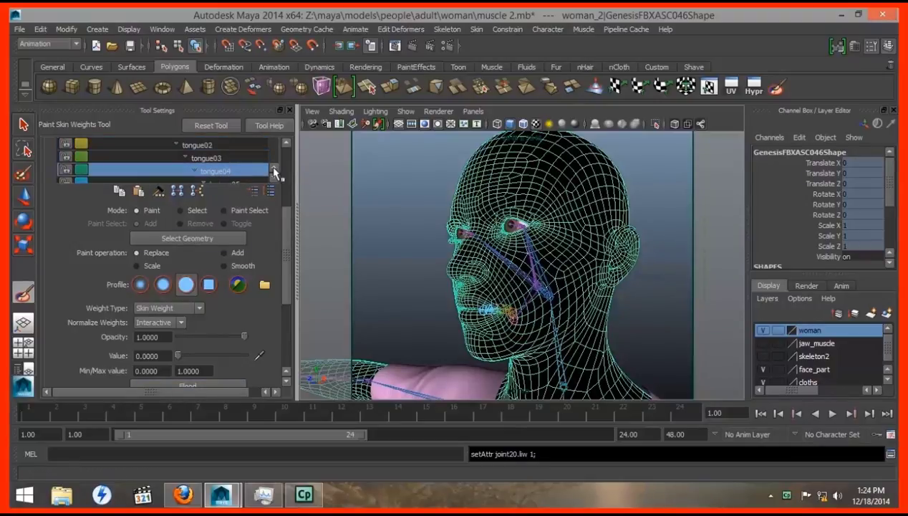
{"action": "left_click", "coordinate": [205, 172]}
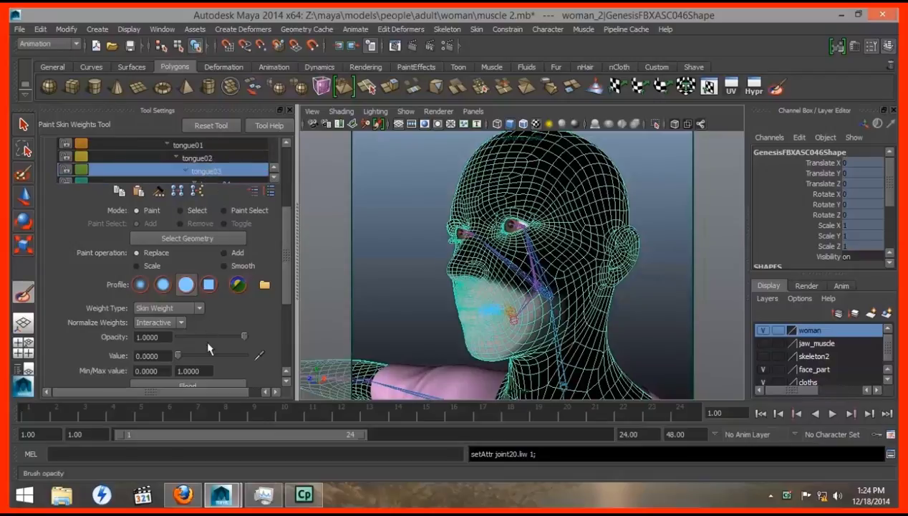
{"action": "left_click", "coordinate": [204, 157]}
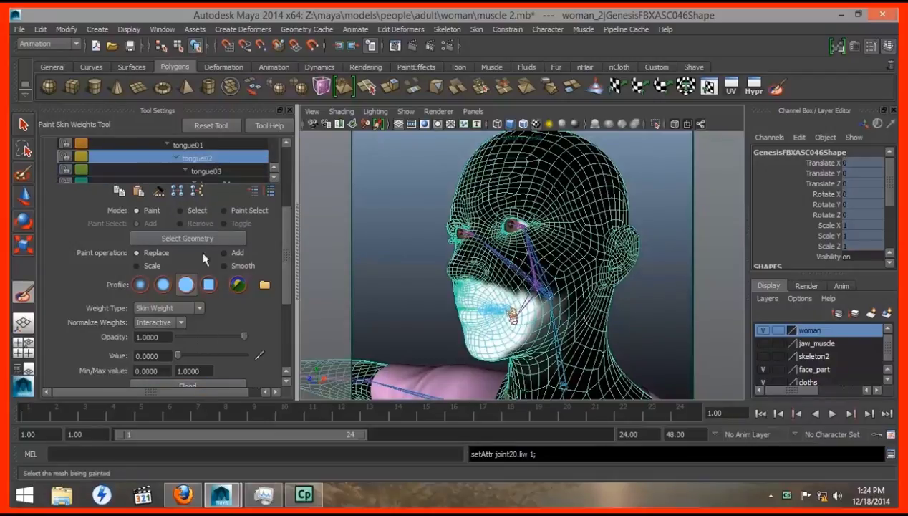
{"action": "left_click", "coordinate": [193, 383]}
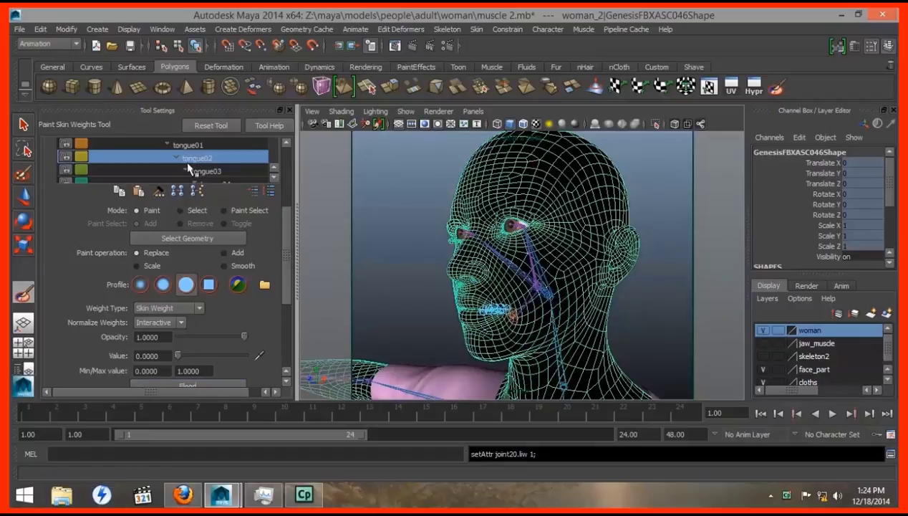
- Flood the tongue01 and tongueBase joints' weights on the body mesh with value 0
{"action": "left_click", "coordinate": [191, 144]}
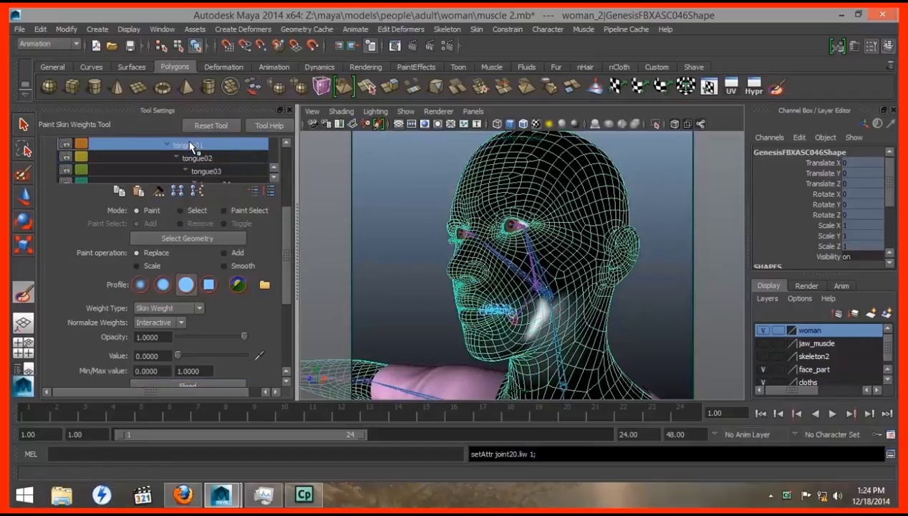
{"action": "left_click", "coordinate": [188, 384]}
{"action": "left_click", "coordinate": [274, 168]}
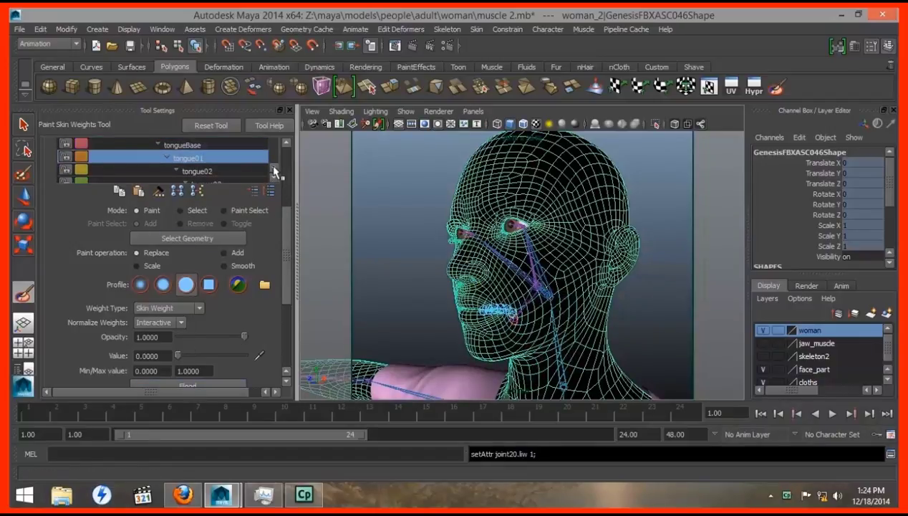
{"action": "left_click", "coordinate": [274, 167]}
{"action": "left_click", "coordinate": [184, 156]}
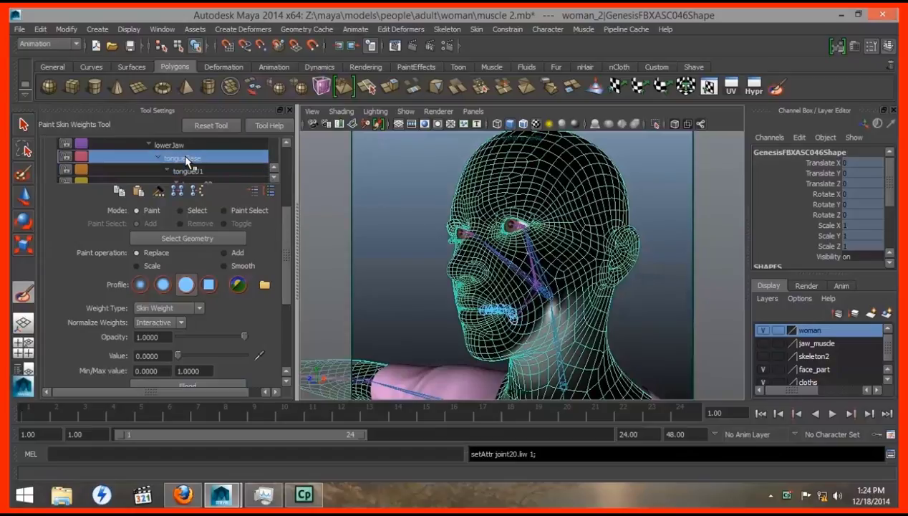
{"action": "left_click", "coordinate": [191, 384]}
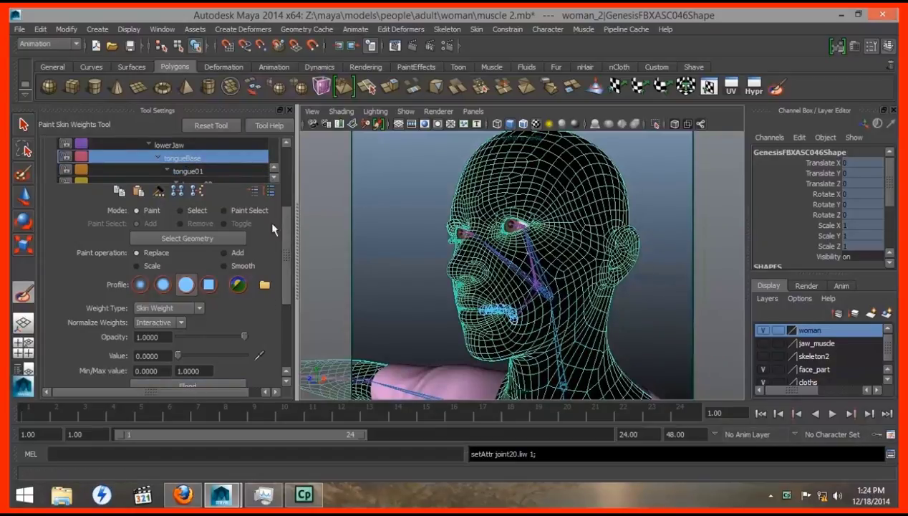
- Flood the tongueTip influence on the body mesh with 0 again and lock that joint's weights
{"action": "left_click", "coordinate": [274, 177]}
{"action": "left_click", "coordinate": [274, 176]}
{"action": "left_click", "coordinate": [274, 177]}
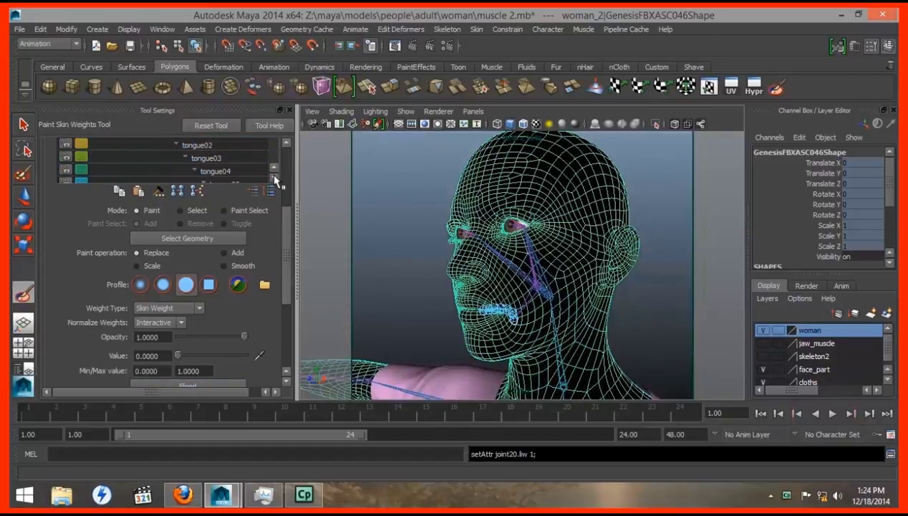
{"action": "left_click", "coordinate": [274, 177]}
{"action": "left_click", "coordinate": [274, 177]}
{"action": "left_click", "coordinate": [274, 177]}
{"action": "left_click", "coordinate": [246, 160]}
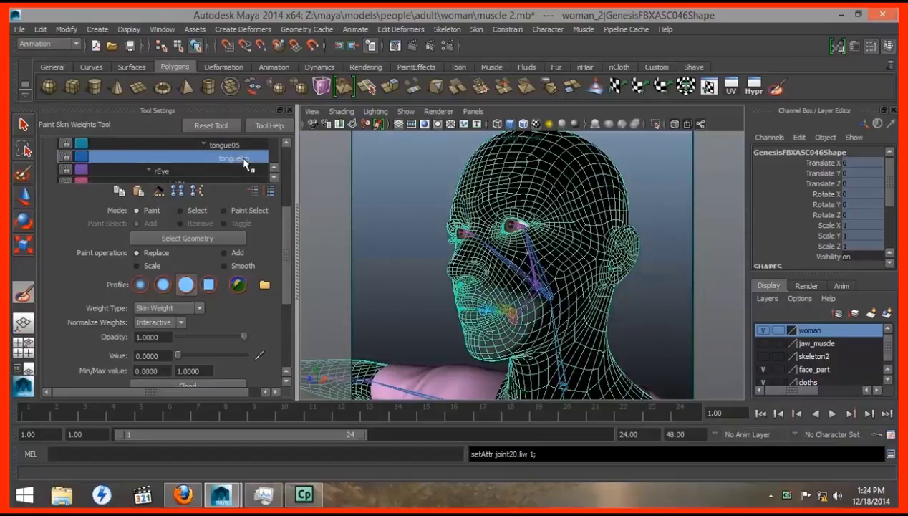
{"action": "left_click", "coordinate": [184, 383]}
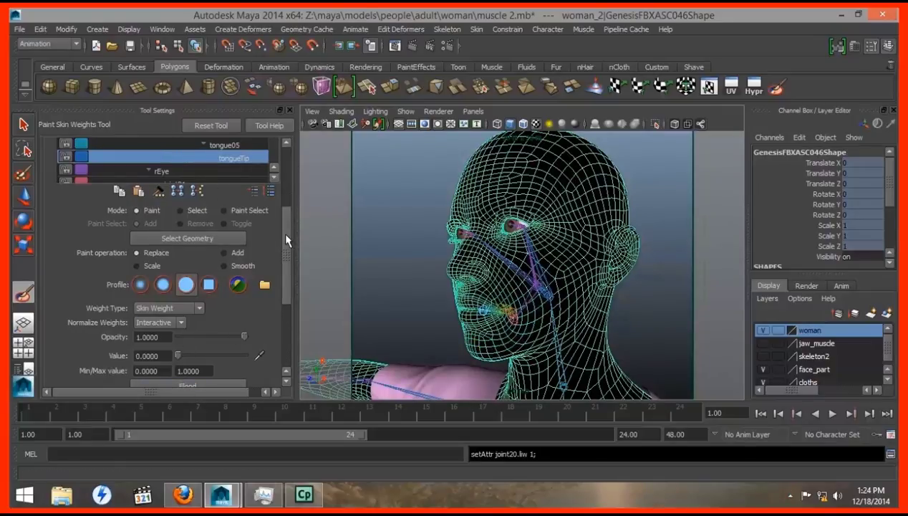
{"action": "left_click_drag", "start_coordinate": [284, 233], "coordinate": [284, 223]}
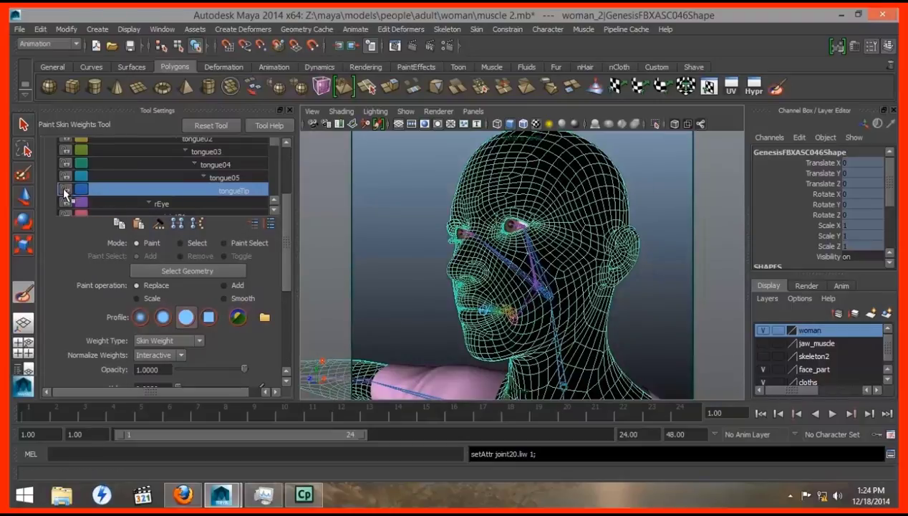
{"action": "left_click", "coordinate": [66, 191]}
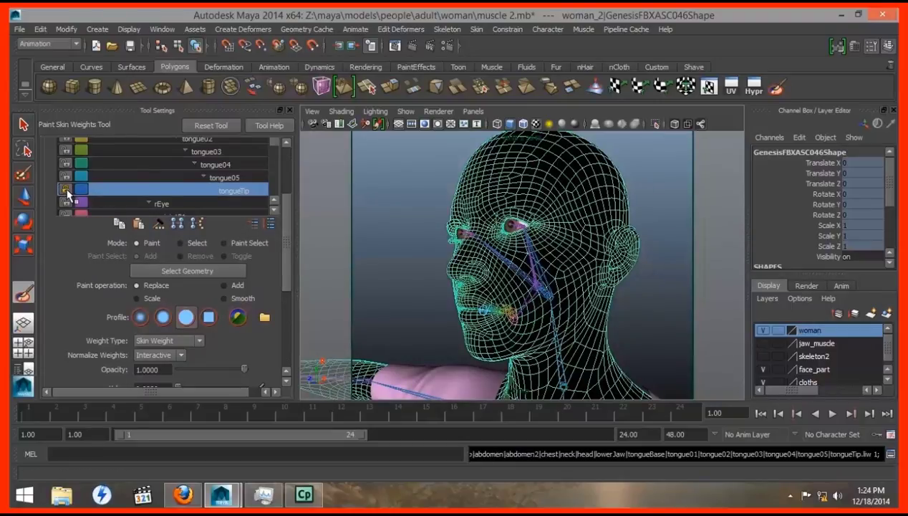
- Flood the tongue05 influence on the body mesh with 0 again and lock its weights
{"action": "left_click", "coordinate": [226, 176]}
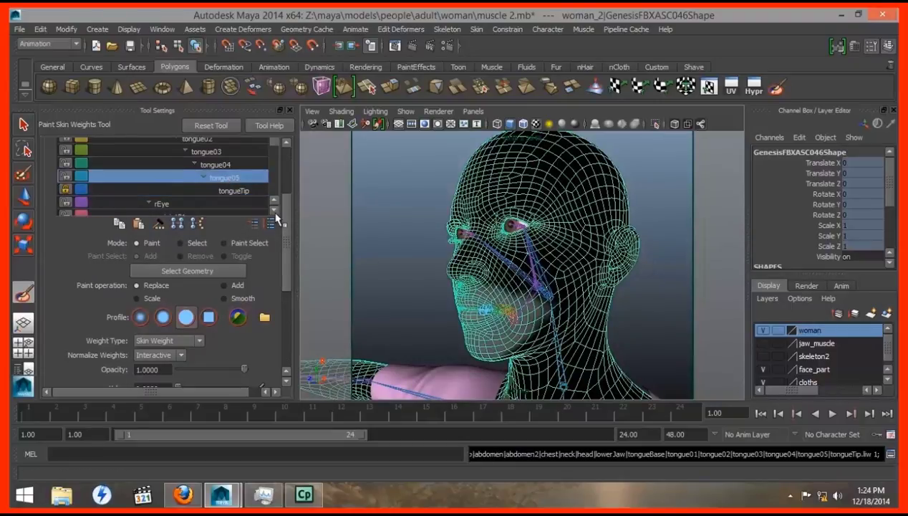
{"action": "left_click_drag", "start_coordinate": [285, 213], "coordinate": [285, 223]}
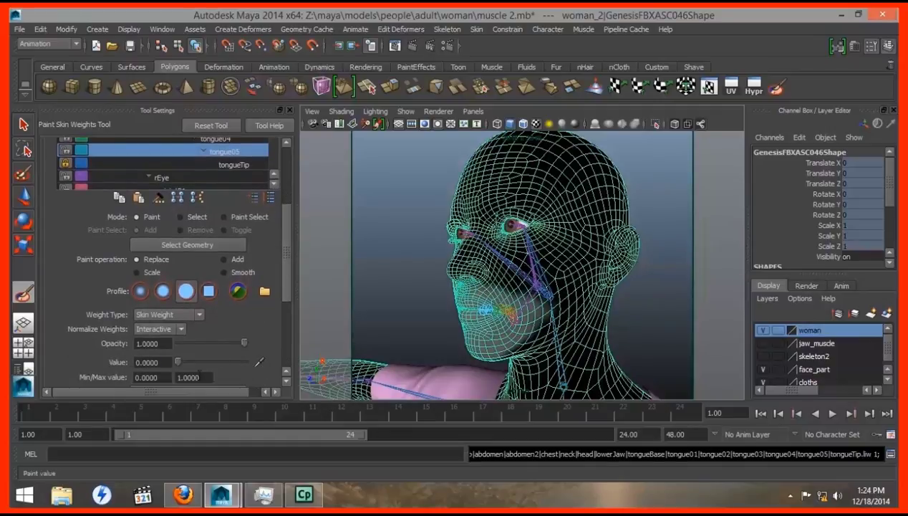
{"action": "scroll", "coordinate": [287, 266], "scroll_direction": "down", "scroll_amount": 1}
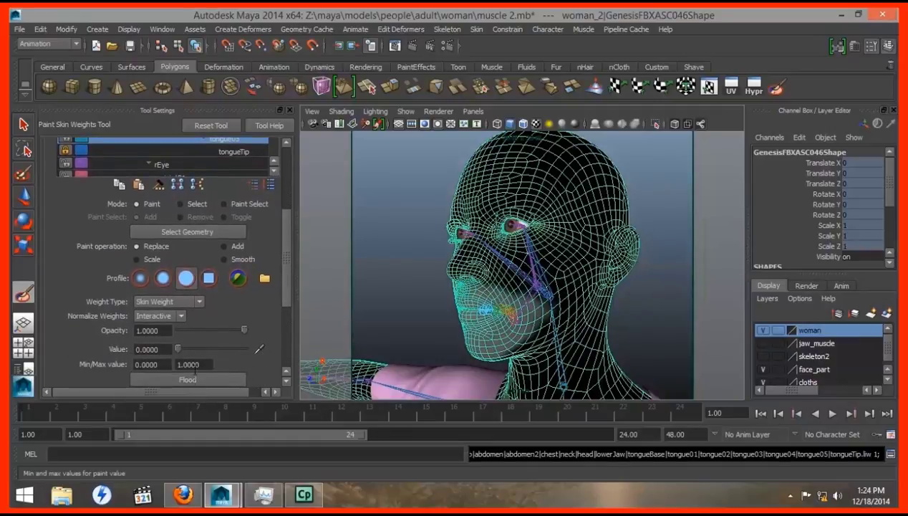
{"action": "scroll", "coordinate": [278, 161], "scroll_direction": "up", "scroll_amount": 2}
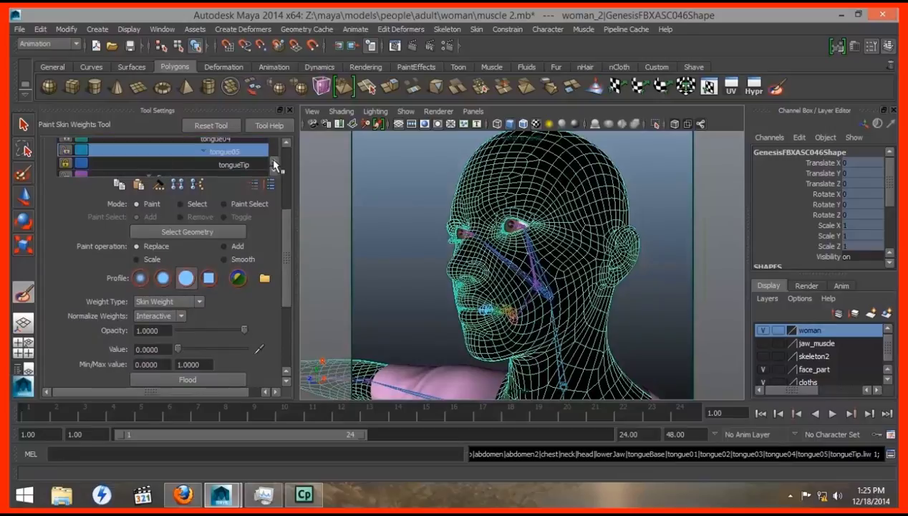
{"action": "left_click", "coordinate": [66, 164]}
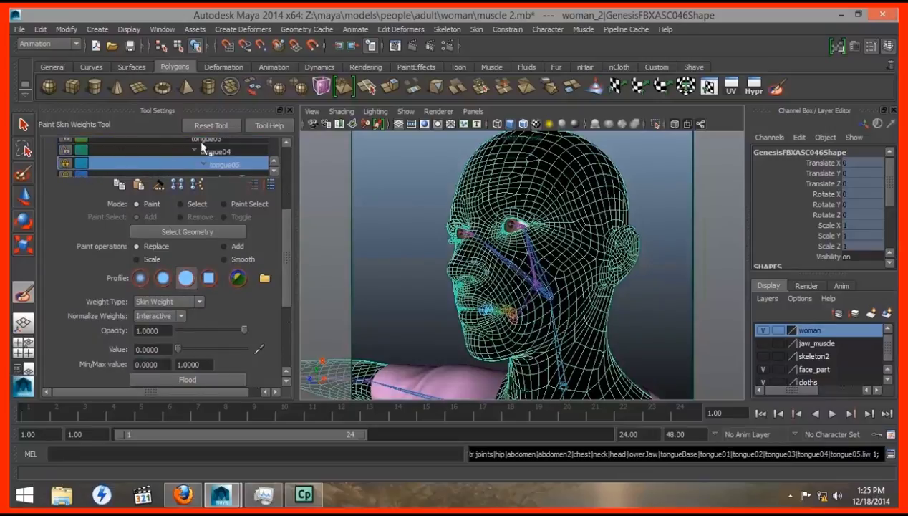
- Flood the tongue04 and tongue03 influences on the body mesh with 0 and lock both joints' weights
{"action": "left_click", "coordinate": [212, 152]}
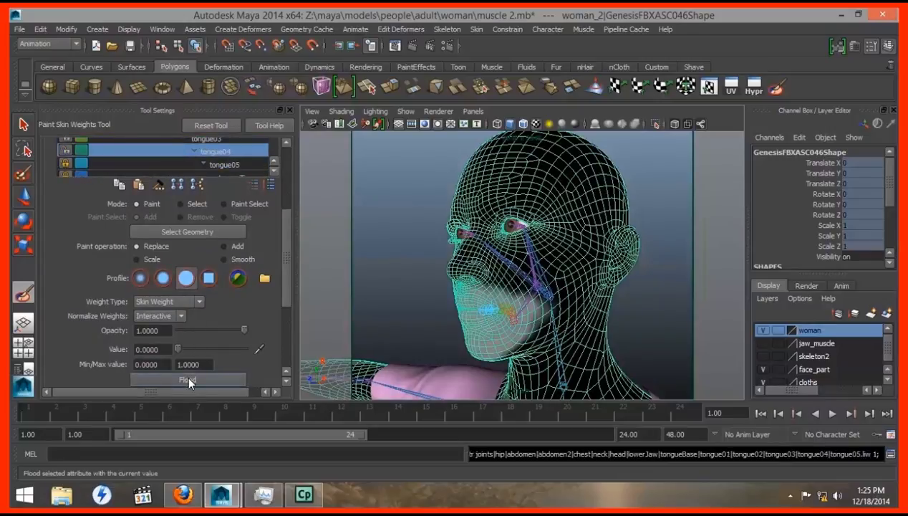
{"action": "left_click", "coordinate": [188, 380]}
{"action": "left_click", "coordinate": [66, 151]}
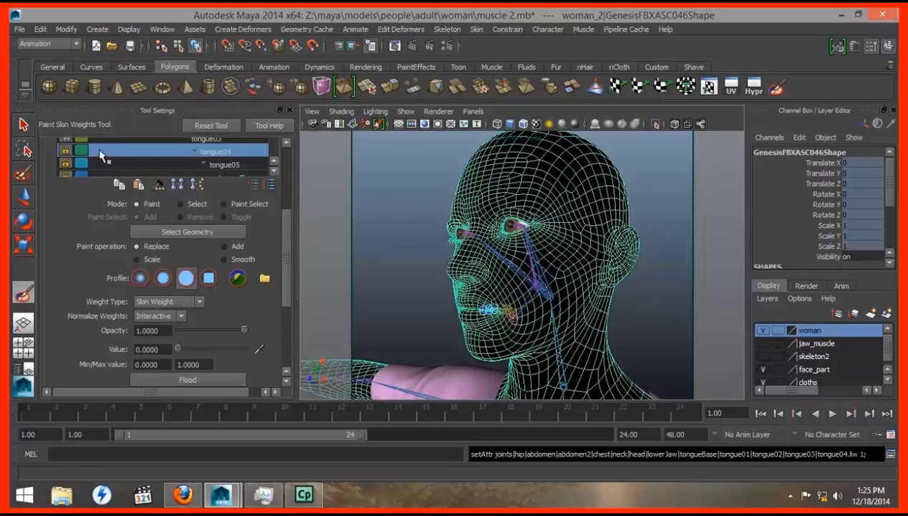
{"action": "left_click", "coordinate": [201, 139]}
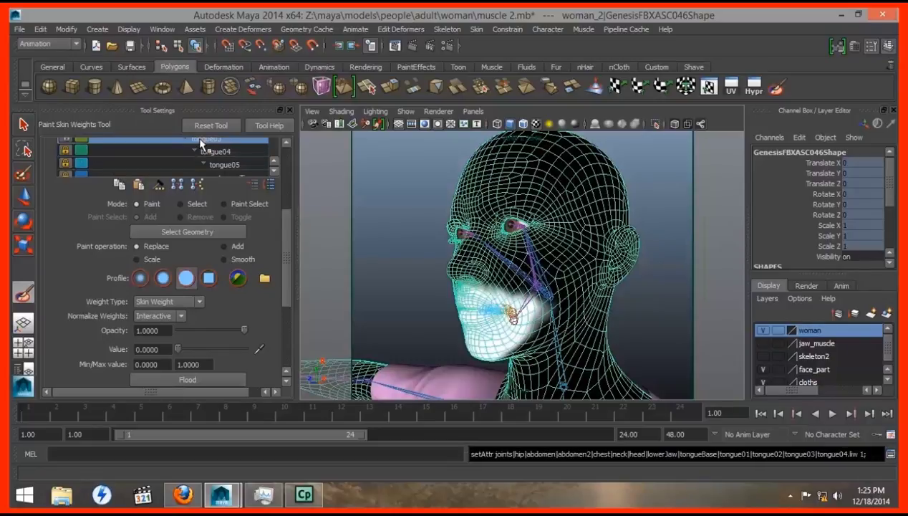
{"action": "left_click", "coordinate": [187, 379]}
{"action": "left_click", "coordinate": [66, 141]}
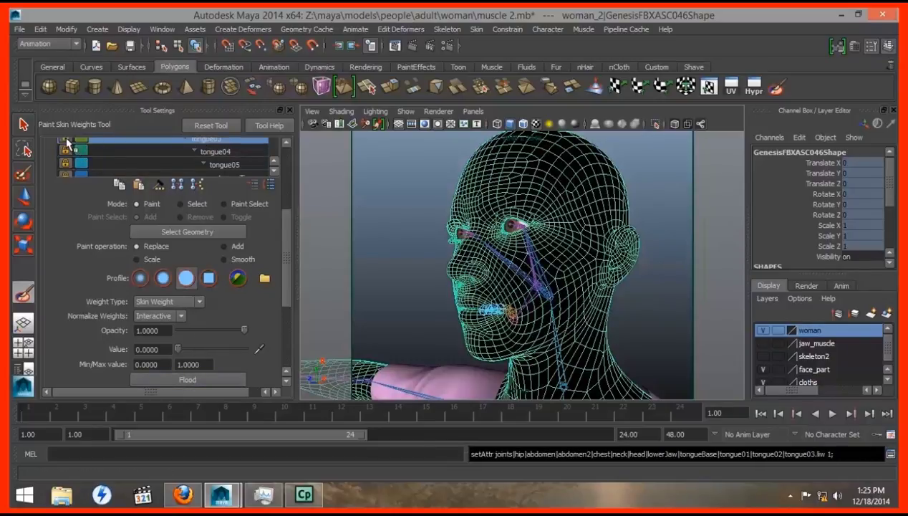
- Flood the tongue02 and tongue01 influences on the body mesh with 0, locking each joint's weights
{"action": "scroll", "coordinate": [272, 163], "scroll_direction": "up", "scroll_amount": 2}
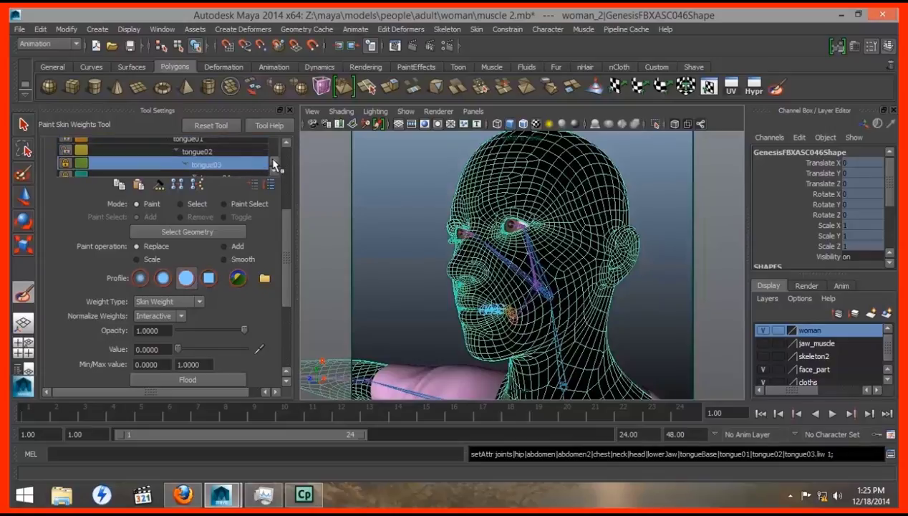
{"action": "left_click", "coordinate": [192, 153]}
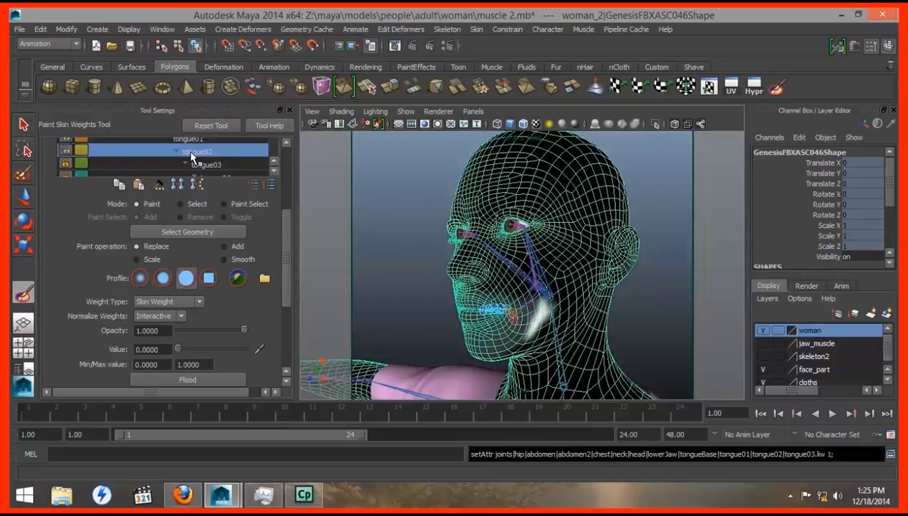
{"action": "left_click", "coordinate": [187, 379]}
{"action": "left_click", "coordinate": [66, 151]}
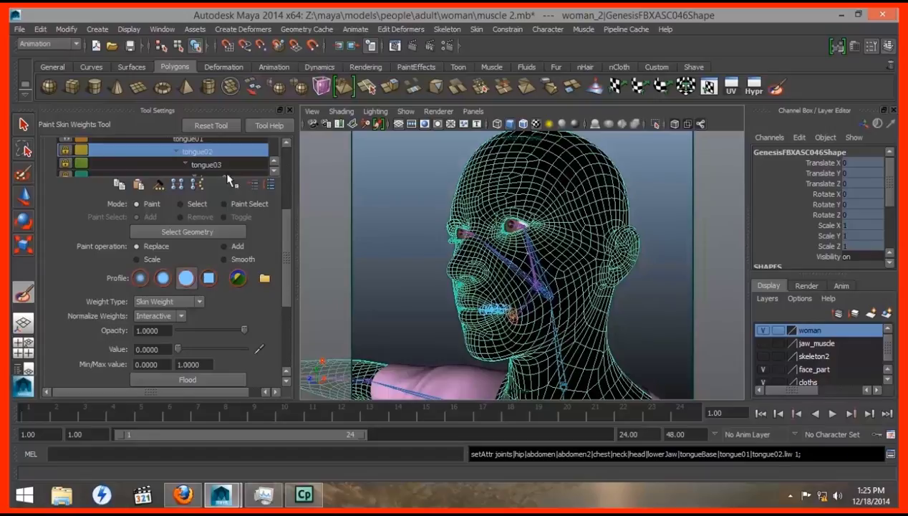
{"action": "left_click", "coordinate": [273, 163]}
{"action": "left_click", "coordinate": [171, 155]}
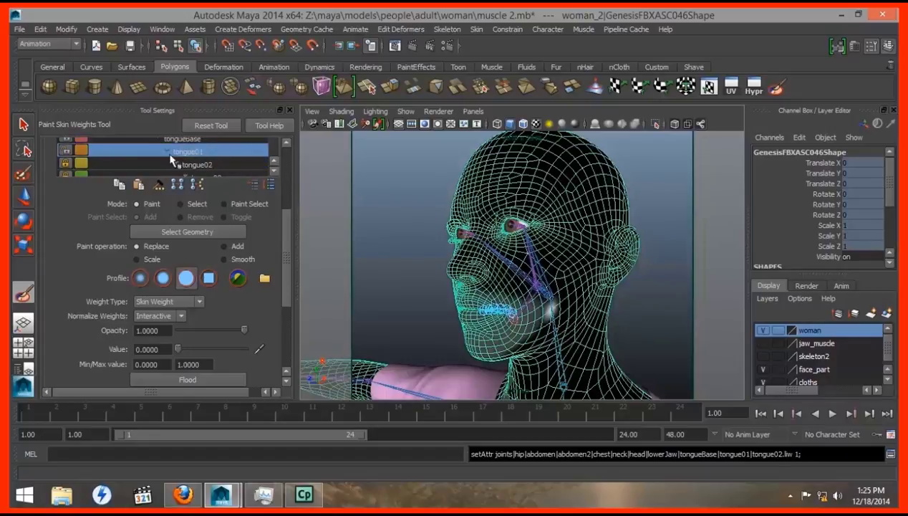
{"action": "left_click", "coordinate": [185, 380]}
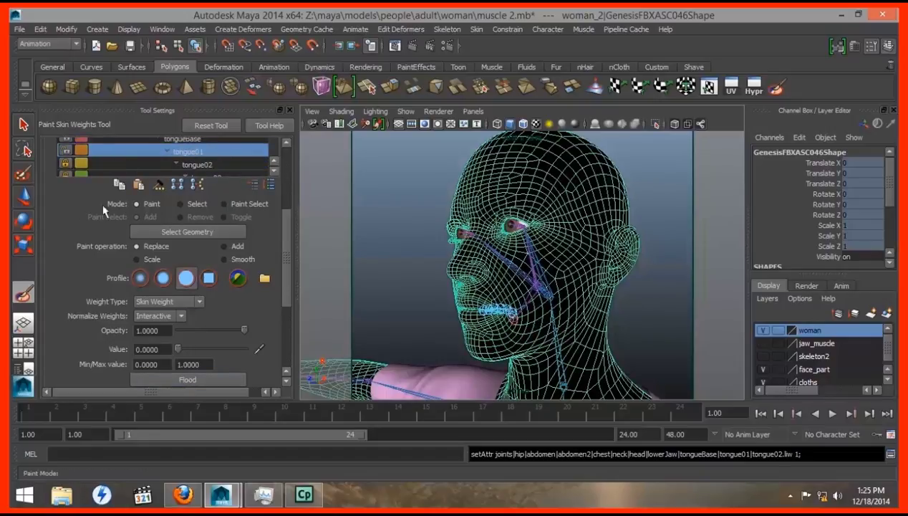
{"action": "left_click", "coordinate": [65, 151]}
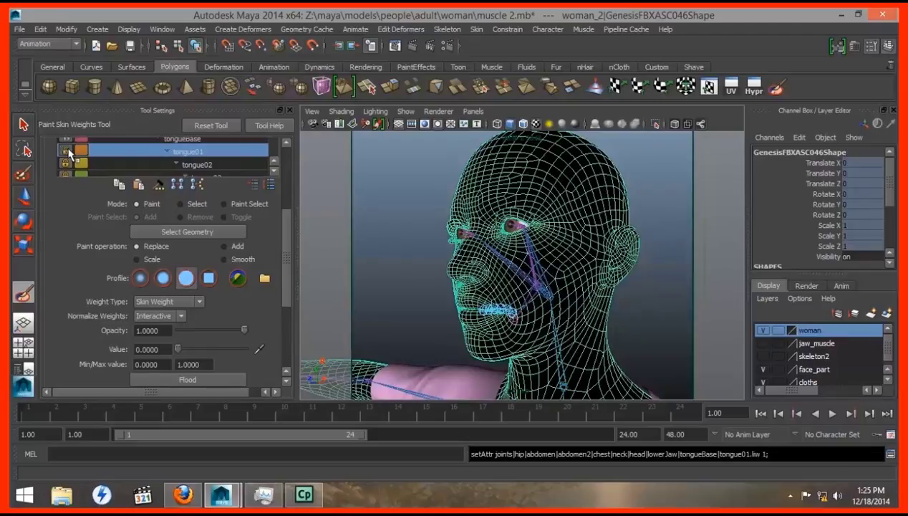
- Flood the tongueBase influence on the body mesh with 0 and lock its weights
{"action": "left_click", "coordinate": [186, 140]}
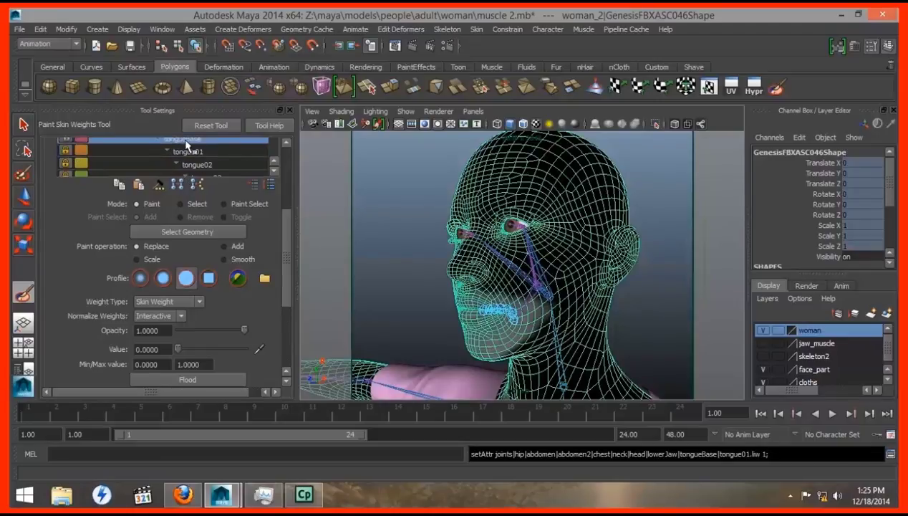
{"action": "left_click", "coordinate": [188, 379]}
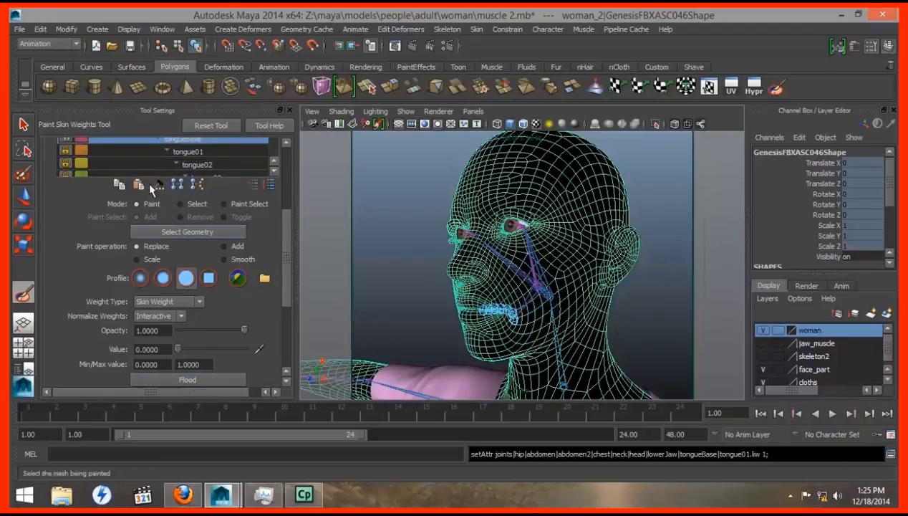
{"action": "left_click", "coordinate": [65, 141]}
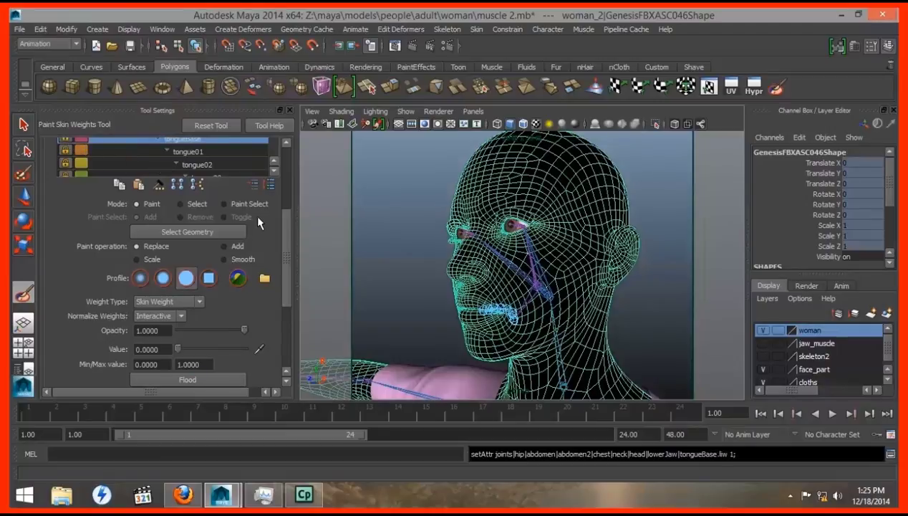
- Recheck the tongueTip, tongue05 and tongue04 influences on the body mesh for remaining weights
{"action": "left_click", "coordinate": [273, 167]}
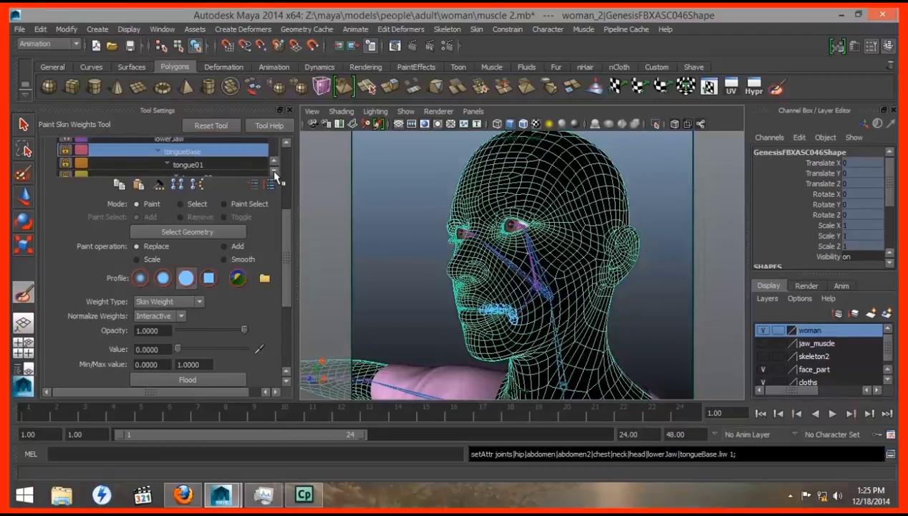
{"action": "left_click", "coordinate": [274, 170]}
{"action": "left_click", "coordinate": [275, 170]}
{"action": "left_click", "coordinate": [275, 170]}
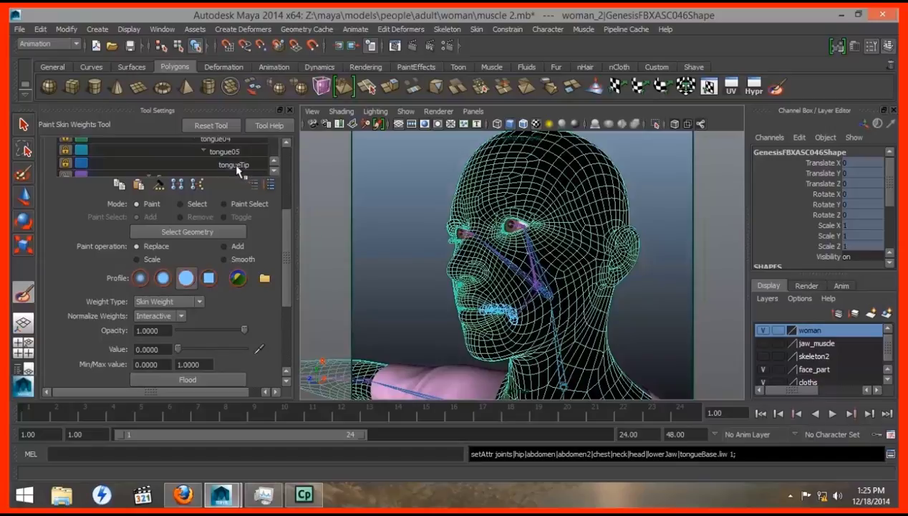
{"action": "left_click", "coordinate": [239, 169]}
{"action": "left_click", "coordinate": [232, 152]}
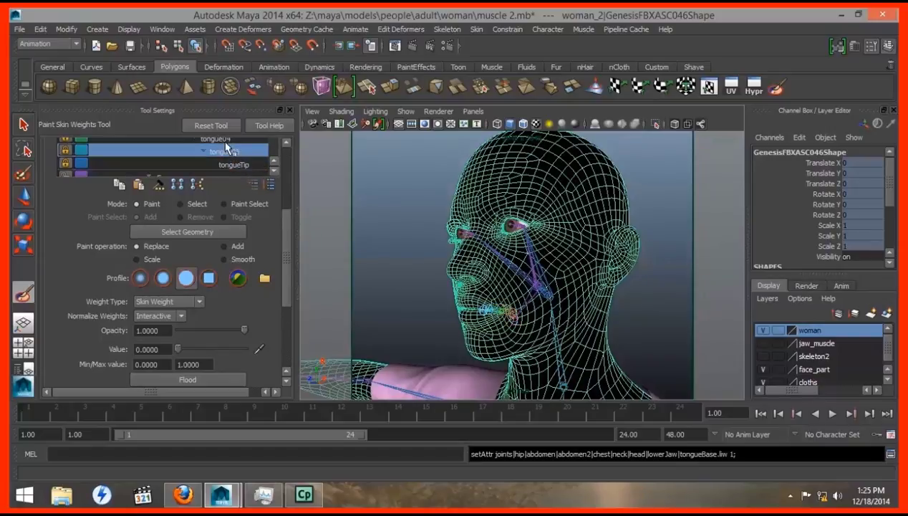
{"action": "left_click", "coordinate": [225, 142]}
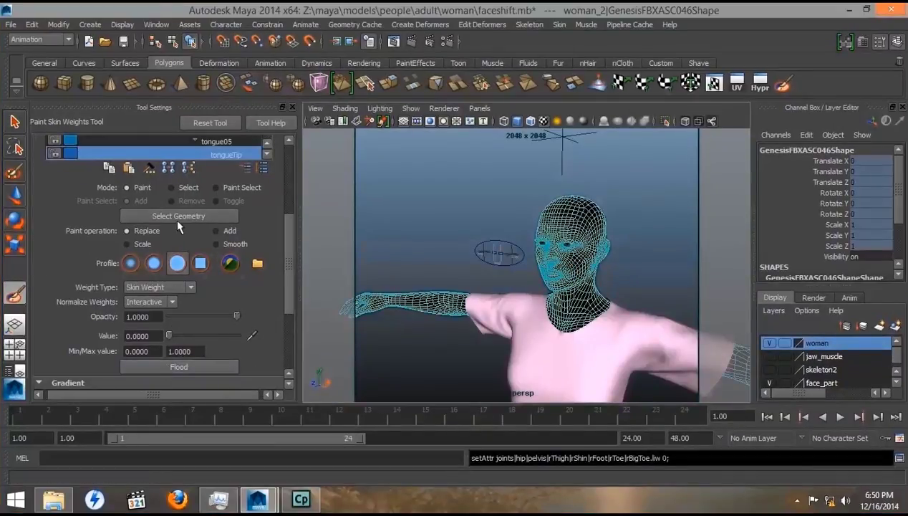
- In the faceshift.mb scene, flood the tongue05, tongue04 and tongue03 weights on the body mesh with 0
{"action": "left_click", "coordinate": [210, 142]}
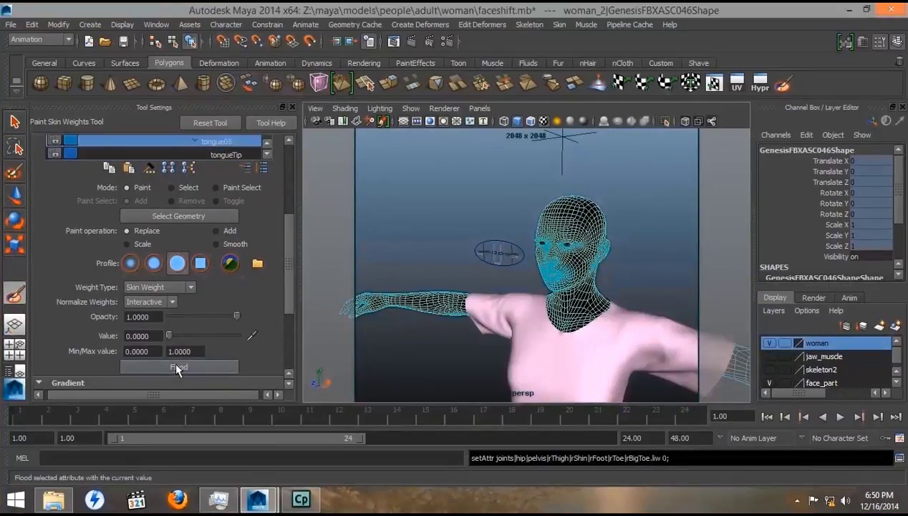
{"action": "left_click", "coordinate": [290, 141]}
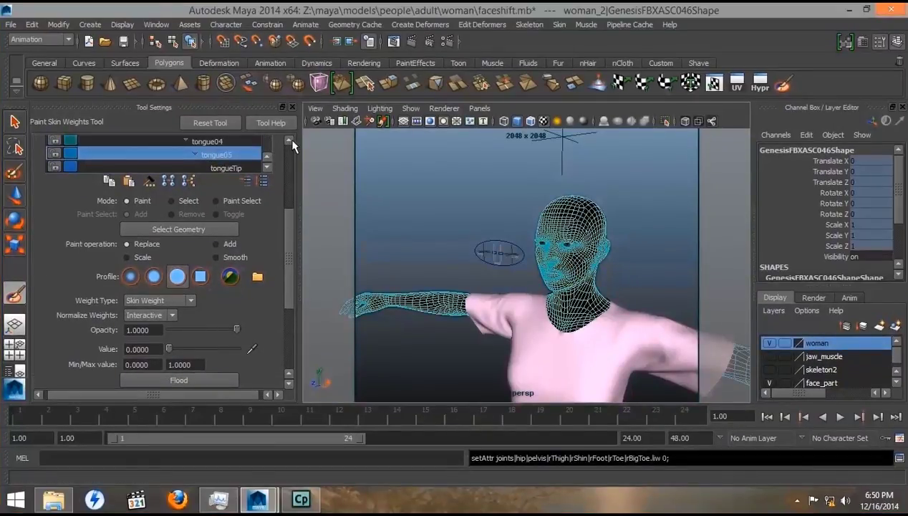
{"action": "left_click", "coordinate": [290, 141]}
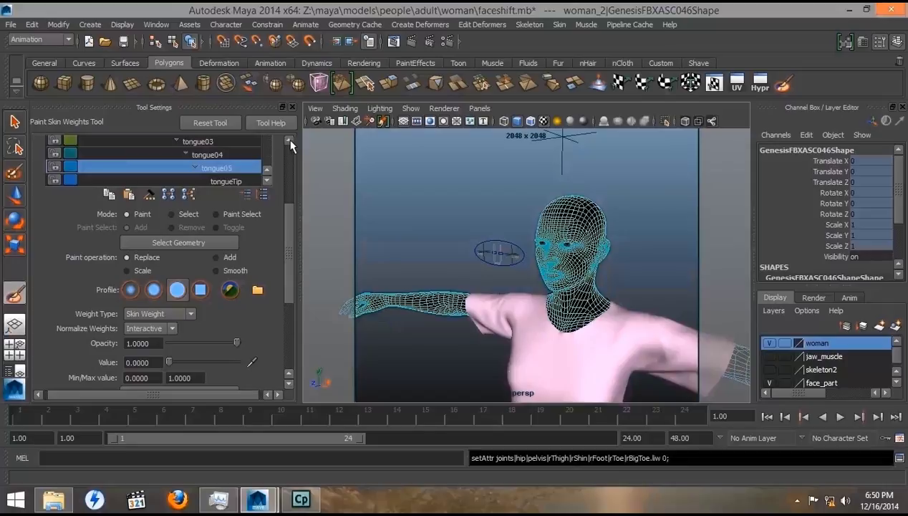
{"action": "left_click", "coordinate": [212, 155]}
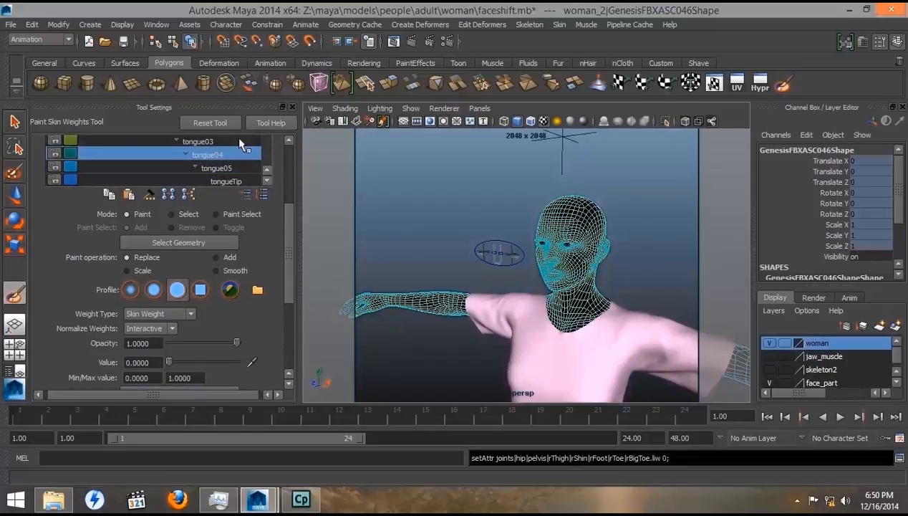
{"action": "left_click", "coordinate": [266, 170]}
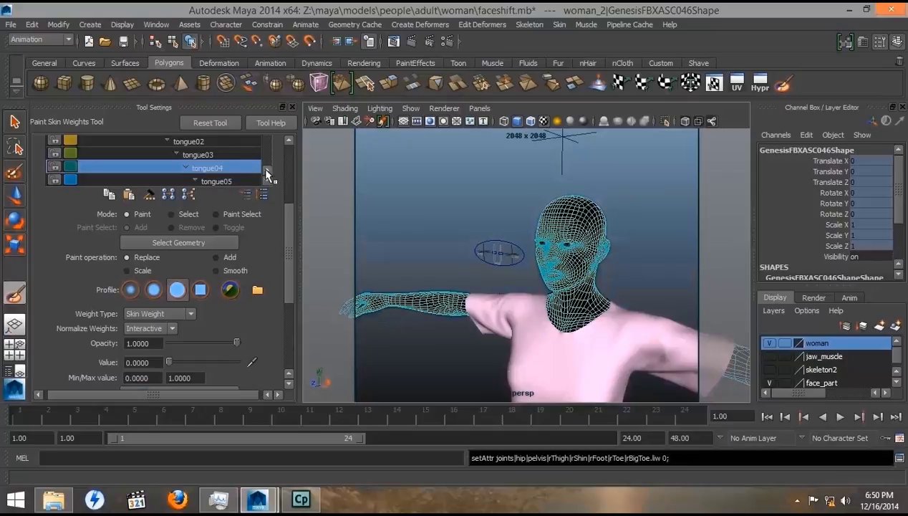
{"action": "left_click", "coordinate": [266, 170]}
{"action": "left_click", "coordinate": [202, 169]}
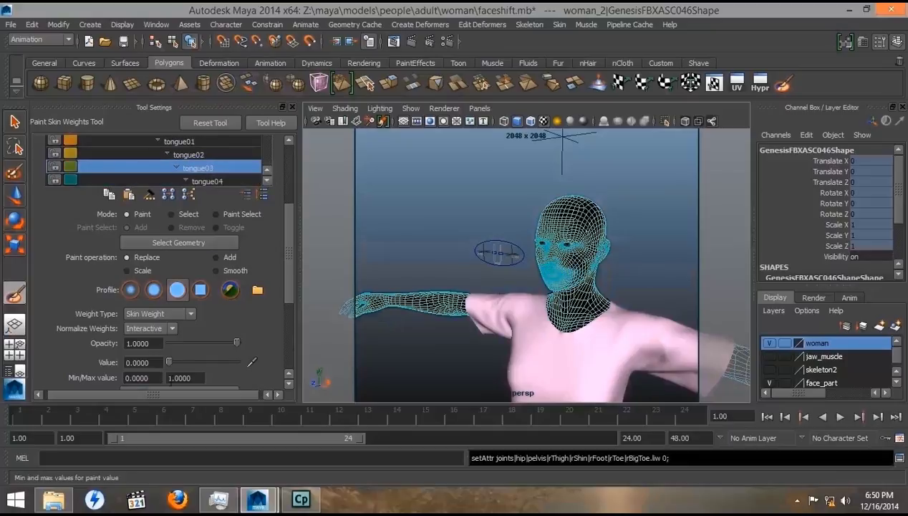
- Flood the tongue02, tongue01 and tongueBase weights on the body mesh with 0
{"action": "left_click", "coordinate": [197, 155]}
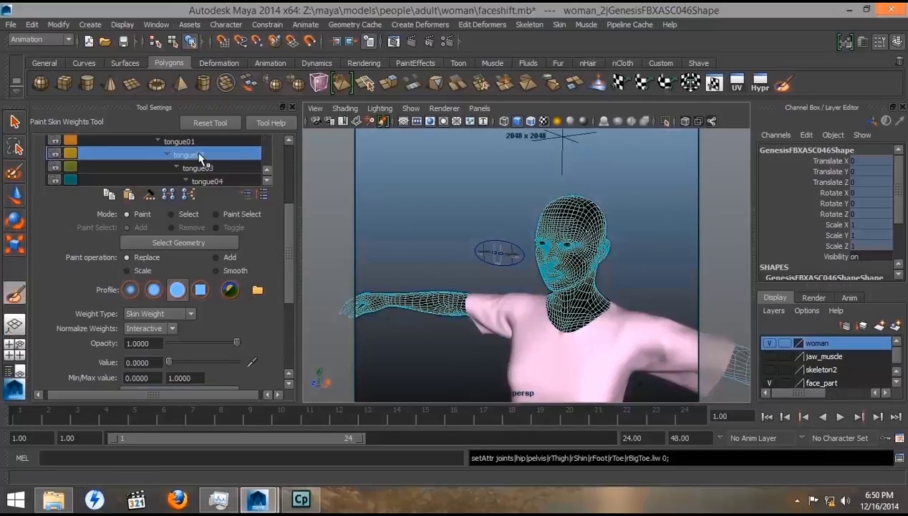
{"action": "left_click", "coordinate": [184, 141]}
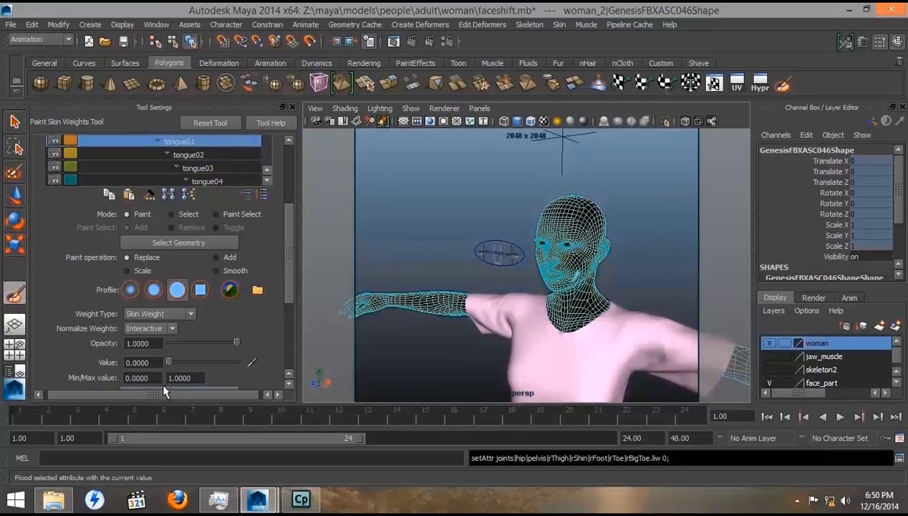
{"action": "left_click", "coordinate": [267, 170]}
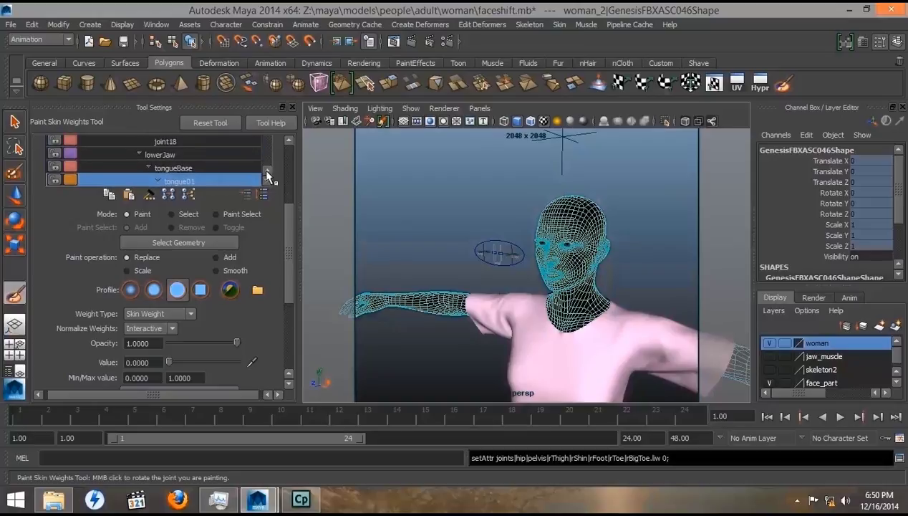
{"action": "left_click", "coordinate": [176, 166]}
{"action": "left_click", "coordinate": [171, 388]}
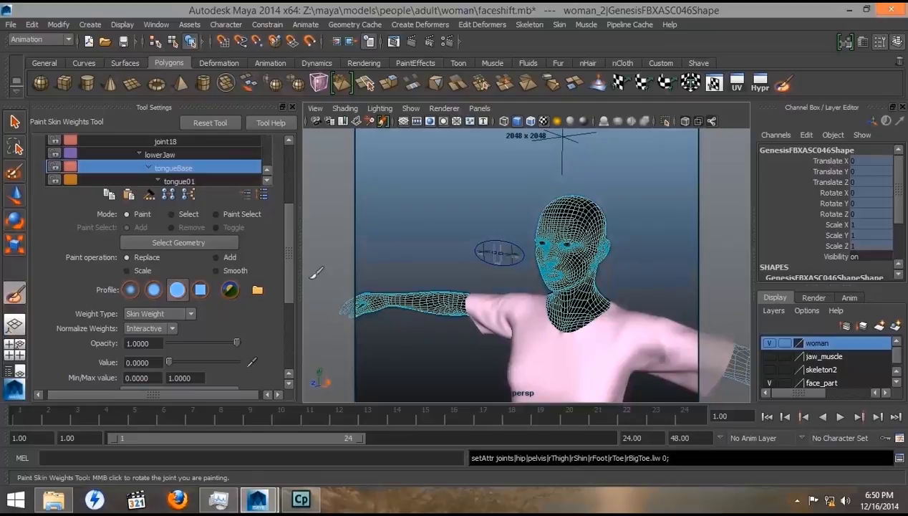
- Paint the lowerJaw influence over the chin and the area below the lower lip with replace value 1
{"action": "left_click_drag", "start_coordinate": [288, 267], "coordinate": [300, 224]}
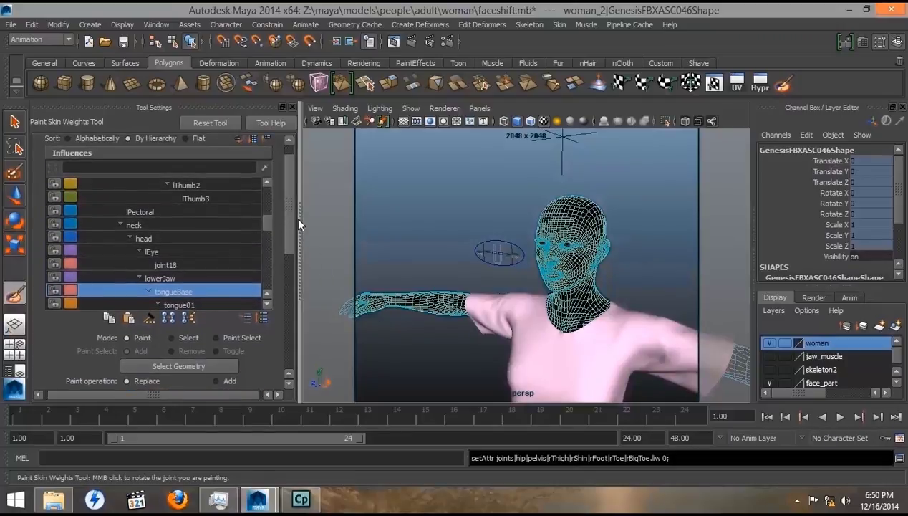
{"action": "left_click", "coordinate": [160, 279]}
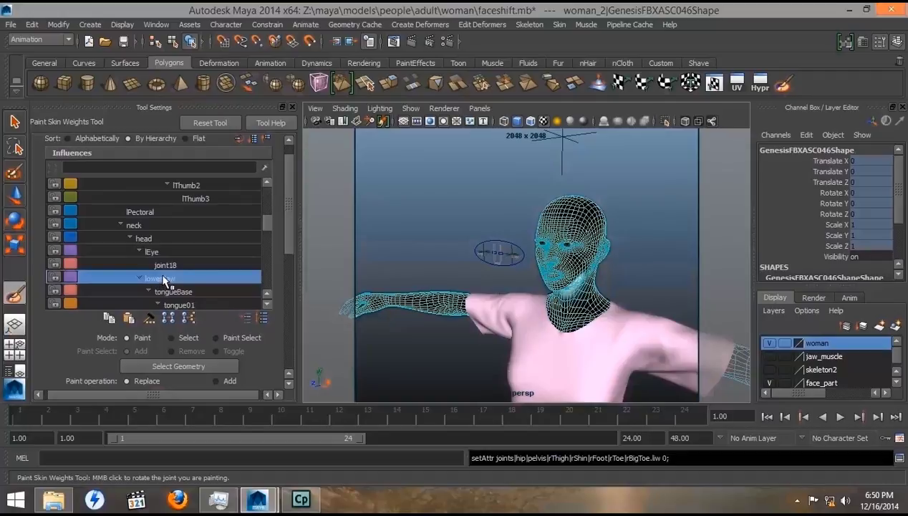
{"action": "right_click_drag", "start_coordinate": [505, 301], "coordinate": [649, 322], "text": "alt"}
{"action": "middle_click_drag", "start_coordinate": [603, 305], "coordinate": [512, 279], "text": "alt"}
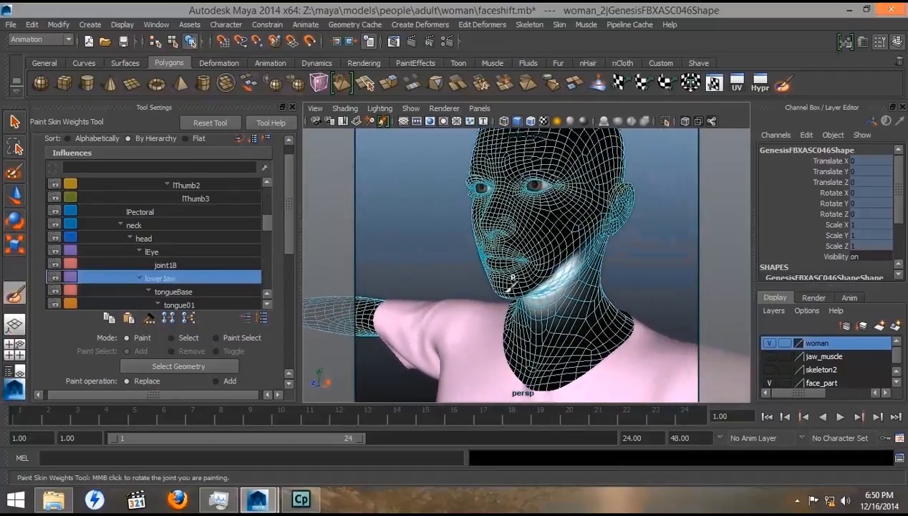
{"action": "left_click_drag", "start_coordinate": [522, 281], "coordinate": [547, 276], "text": "alt"}
{"action": "right_click_drag", "start_coordinate": [483, 295], "coordinate": [585, 316], "text": "alt"}
{"action": "middle_click_drag", "start_coordinate": [519, 316], "coordinate": [548, 296], "text": "alt"}
{"action": "scroll", "coordinate": [277, 265], "scroll_direction": "down", "scroll_amount": 1}
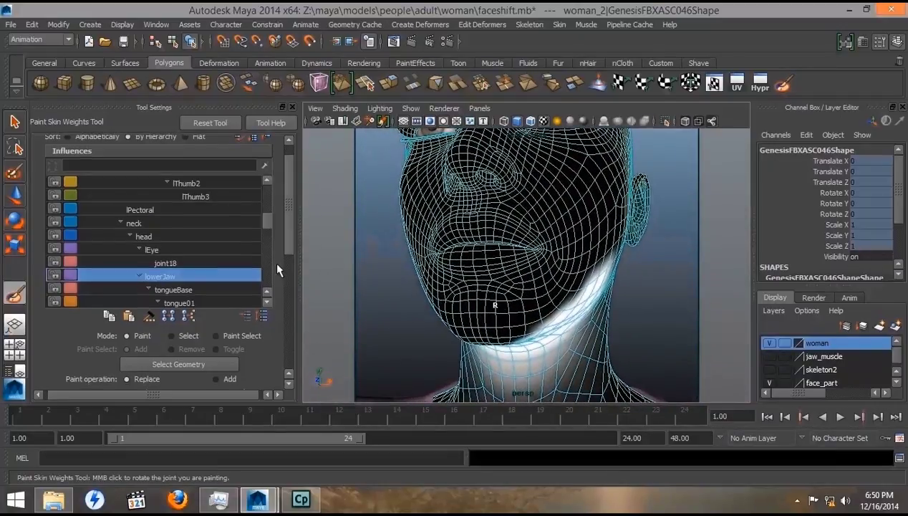
{"action": "left_click_drag", "start_coordinate": [289, 206], "coordinate": [289, 288]}
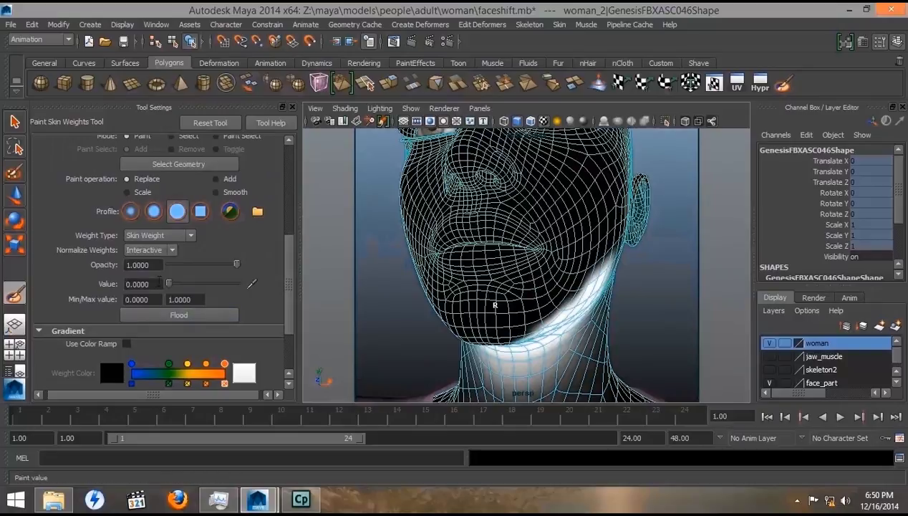
{"action": "left_click_drag", "start_coordinate": [169, 284], "coordinate": [277, 284]}
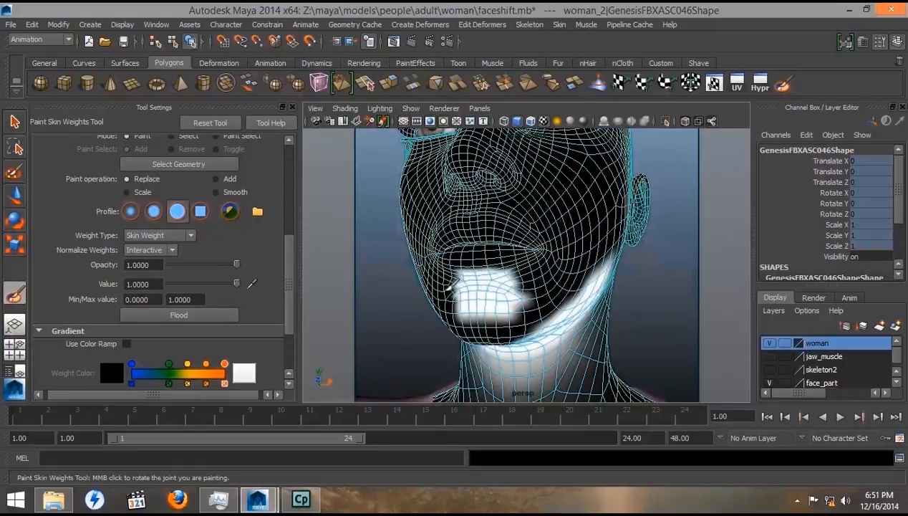
{"action": "mouse_move", "coordinate": [494, 269]}
{"action": "left_mouse_down"}
{"action": "mouse_move", "coordinate": [525, 301]}
{"action": "mouse_move", "coordinate": [491, 242]}
{"action": "mouse_move", "coordinate": [392, 229]}
{"action": "mouse_move", "coordinate": [557, 252]}
{"action": "left_mouse_up"}
- Refine the lowerJaw weights around the mouth opening, painting with value 0 and then value 1
{"action": "key", "text": "w"}
{"action": "left_click", "coordinate": [539, 212]}
{"action": "left_click", "coordinate": [14, 294]}
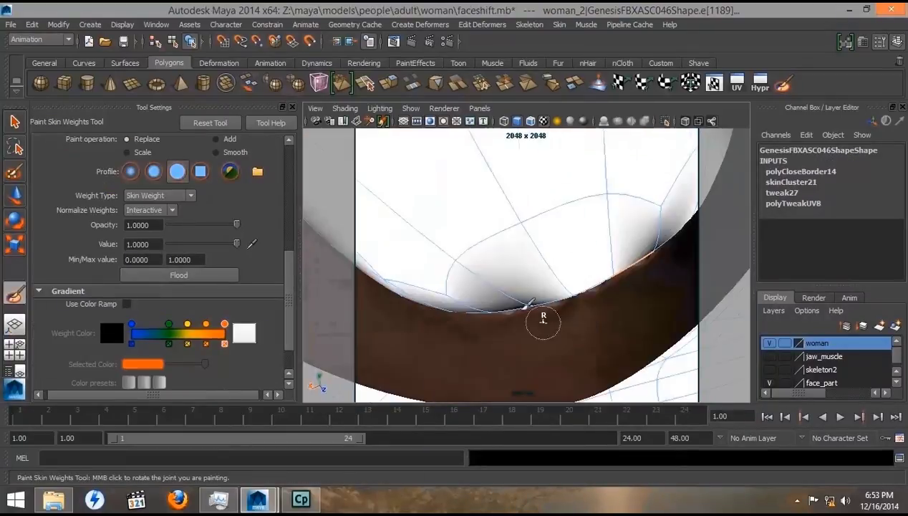
{"action": "left_click_drag", "start_coordinate": [543, 315], "coordinate": [494, 286], "text": "alt"}
{"action": "mouse_move", "coordinate": [444, 258]}
{"action": "left_mouse_down", "text": "alt"}
{"action": "mouse_move", "coordinate": [489, 283]}
{"action": "mouse_move", "coordinate": [476, 265]}
{"action": "left_mouse_up", "text": "alt"}
{"action": "left_click_drag", "start_coordinate": [237, 244], "coordinate": [168, 245]}
{"action": "left_click_drag", "start_coordinate": [420, 283], "coordinate": [523, 263], "text": "alt"}
{"action": "left_click_drag", "start_coordinate": [168, 244], "coordinate": [237, 244]}
{"action": "mouse_move", "coordinate": [524, 263]}
{"action": "left_mouse_down", "text": "alt"}
{"action": "mouse_move", "coordinate": [595, 268]}
{"action": "mouse_move", "coordinate": [481, 229]}
{"action": "left_mouse_up", "text": "alt"}
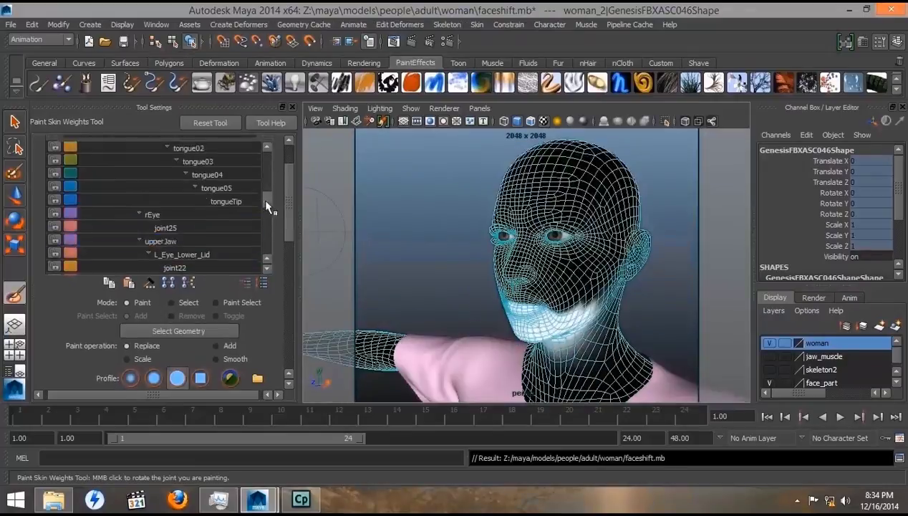
- Refine the upperJaw weights around the inside of the mouth, painting with replace value 1 and then value 0
{"action": "mouse_move", "coordinate": [501, 251]}
{"action": "left_mouse_down", "text": "alt"}
{"action": "mouse_move", "coordinate": [466, 237]}
{"action": "mouse_move", "coordinate": [528, 293]}
{"action": "mouse_move", "coordinate": [484, 213]}
{"action": "mouse_move", "coordinate": [580, 280]}
{"action": "mouse_move", "coordinate": [489, 288]}
{"action": "mouse_move", "coordinate": [515, 199]}
{"action": "left_mouse_up", "text": "alt"}
{"action": "scroll", "coordinate": [528, 295], "scroll_direction": "up", "scroll_amount": 10}
{"action": "middle_click_drag", "start_coordinate": [515, 199], "coordinate": [553, 283], "text": "alt"}
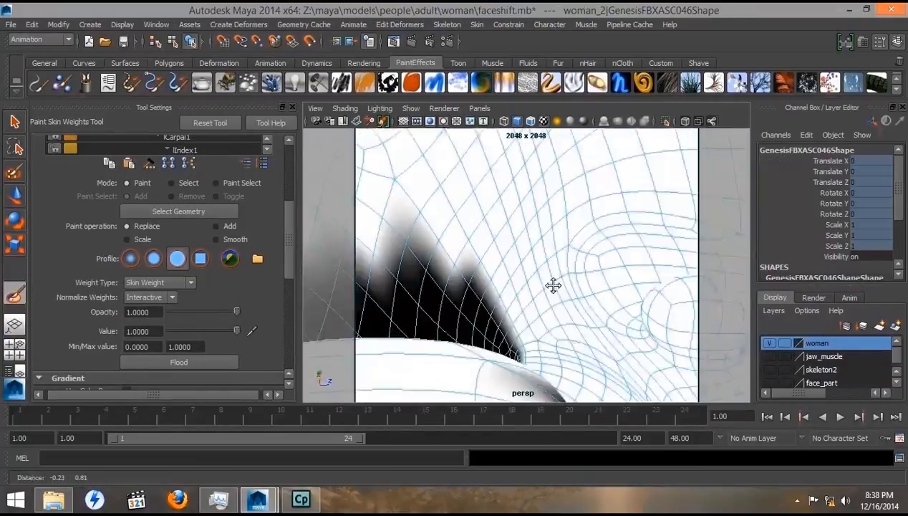
{"action": "left_click_drag", "start_coordinate": [554, 283], "coordinate": [427, 265], "text": "alt"}
{"action": "scroll", "coordinate": [521, 330], "scroll_direction": "down", "scroll_amount": 10}
{"action": "left_click_drag", "start_coordinate": [236, 330], "coordinate": [169, 331]}
{"action": "middle_click_drag", "start_coordinate": [473, 272], "coordinate": [450, 320], "text": "alt"}
{"action": "left_click_drag", "start_coordinate": [450, 320], "coordinate": [525, 301], "text": "alt"}
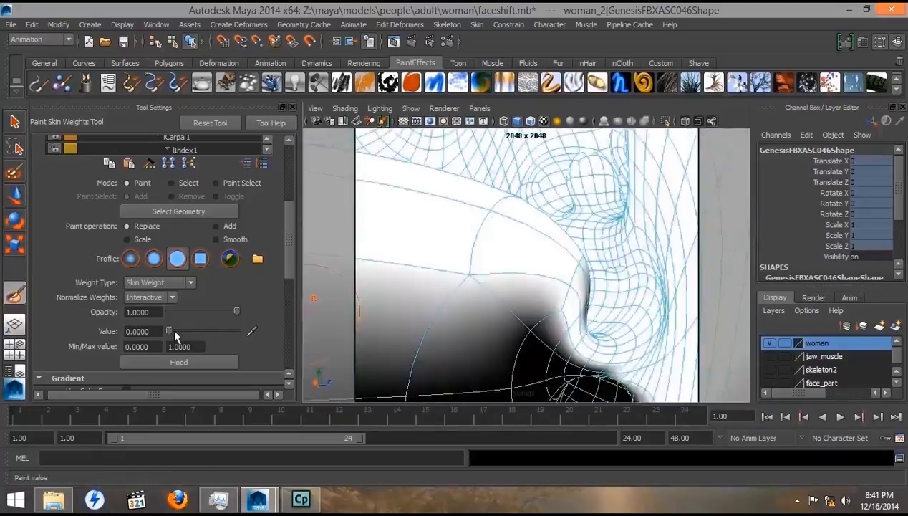
- Finish the upperJaw weights along the upper lip and mouth corners, painting with replace value 1
{"action": "left_click_drag", "start_coordinate": [168, 330], "coordinate": [236, 330]}
{"action": "scroll", "coordinate": [525, 314], "scroll_direction": "down", "scroll_amount": 10}
{"action": "scroll", "coordinate": [525, 314], "scroll_direction": "up", "scroll_amount": 10}
{"action": "left_click_drag", "start_coordinate": [525, 315], "coordinate": [634, 306], "text": "alt"}
{"action": "scroll", "coordinate": [501, 301], "scroll_direction": "down", "scroll_amount": 5}
{"action": "scroll", "coordinate": [174, 275], "scroll_direction": "up", "scroll_amount": 5}
{"action": "left_click", "coordinate": [165, 257]}
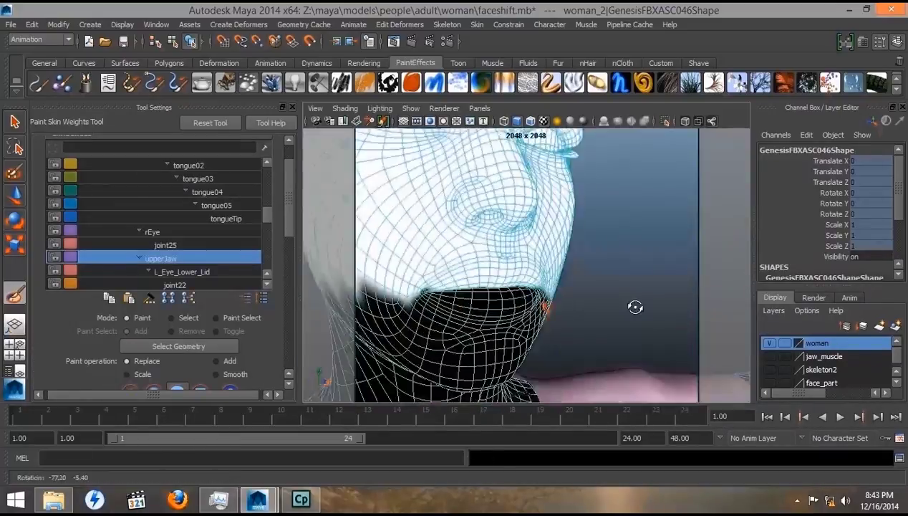
{"action": "scroll", "coordinate": [634, 306], "scroll_direction": "down", "scroll_amount": 5}
- Save the scene, then leave skin weight painting for the Move tool and close the tool settings
{"action": "left_click", "coordinate": [10, 24]}
{"action": "left_click", "coordinate": [33, 72]}
{"action": "left_click", "coordinate": [15, 194]}
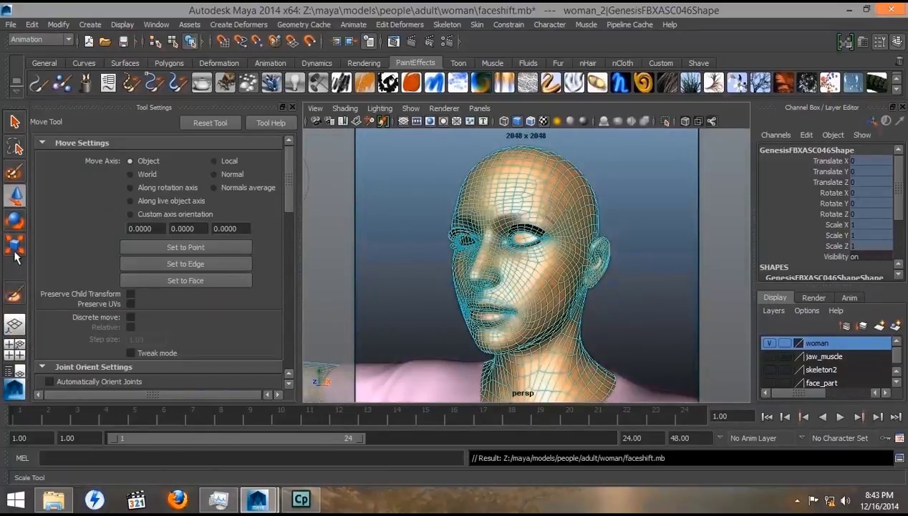
{"action": "left_click", "coordinate": [291, 106]}
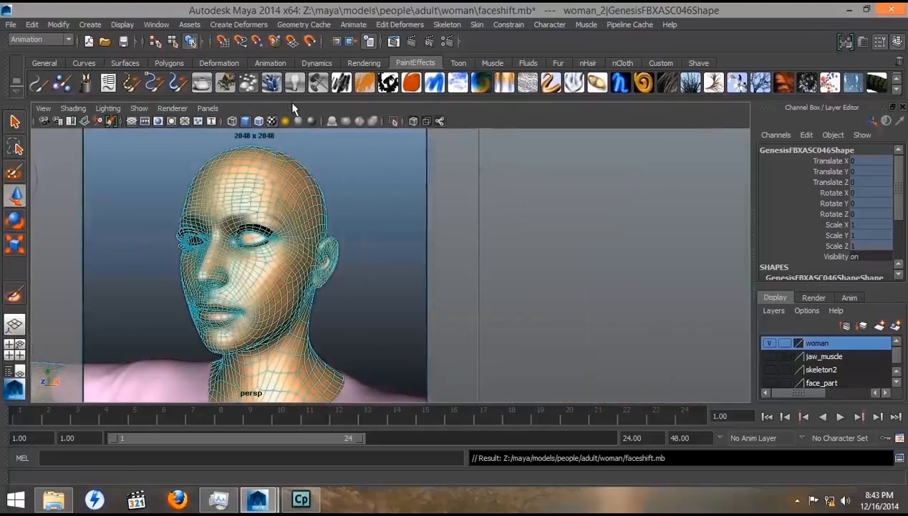
- Turn on the display of joints in the perspective view so the eyelid joints can be selected
{"action": "scroll", "coordinate": [429, 250], "scroll_direction": "up", "scroll_amount": 4}
{"action": "left_click", "coordinate": [139, 108]}
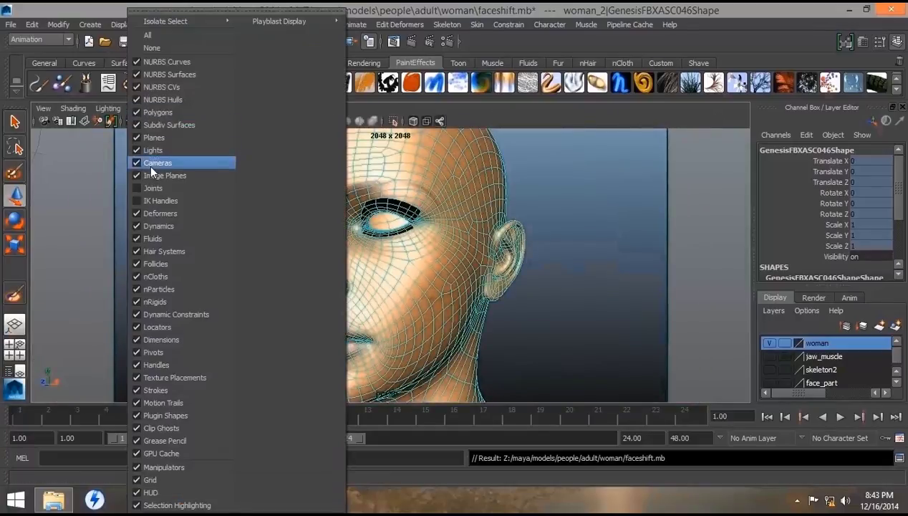
{"action": "left_click", "coordinate": [136, 187]}
{"action": "left_click_drag", "start_coordinate": [296, 235], "coordinate": [253, 263], "text": "alt"}
{"action": "right_click_drag", "start_coordinate": [253, 263], "coordinate": [528, 329], "text": "alt"}
{"action": "middle_click_drag", "start_coordinate": [398, 274], "coordinate": [379, 211], "text": "alt"}
{"action": "key", "text": "w"}
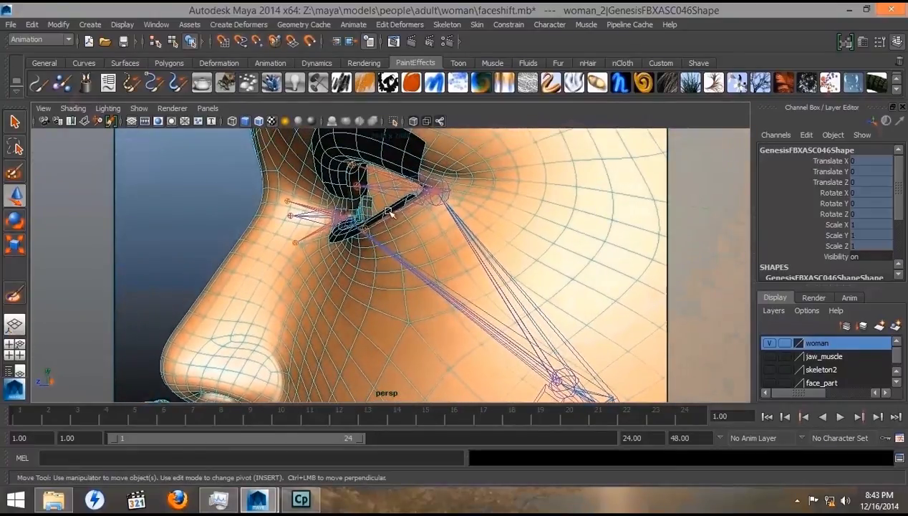
- Select both upper eyelid joints and key their Rotate Z at 0 on frame 1
{"action": "left_click", "coordinate": [365, 187]}
{"action": "left_click_drag", "start_coordinate": [383, 224], "coordinate": [379, 247], "text": "alt"}
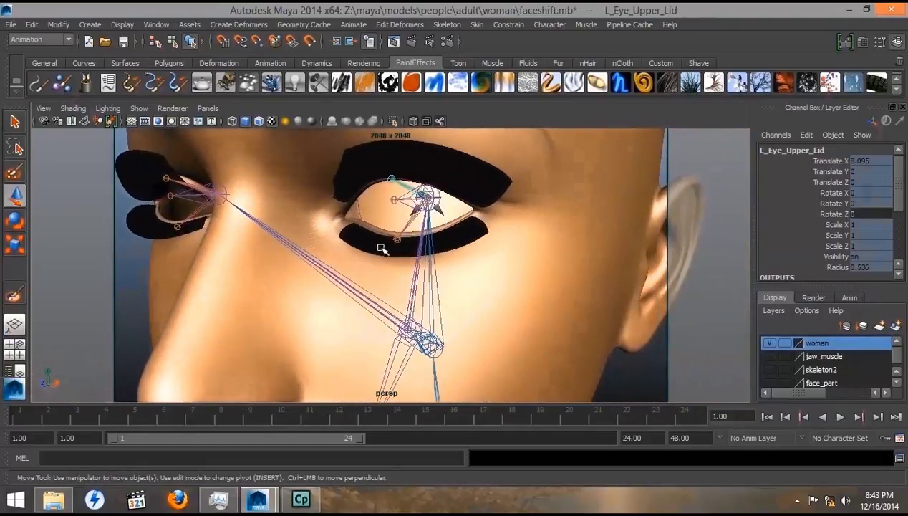
{"action": "left_click", "coordinate": [181, 181]}
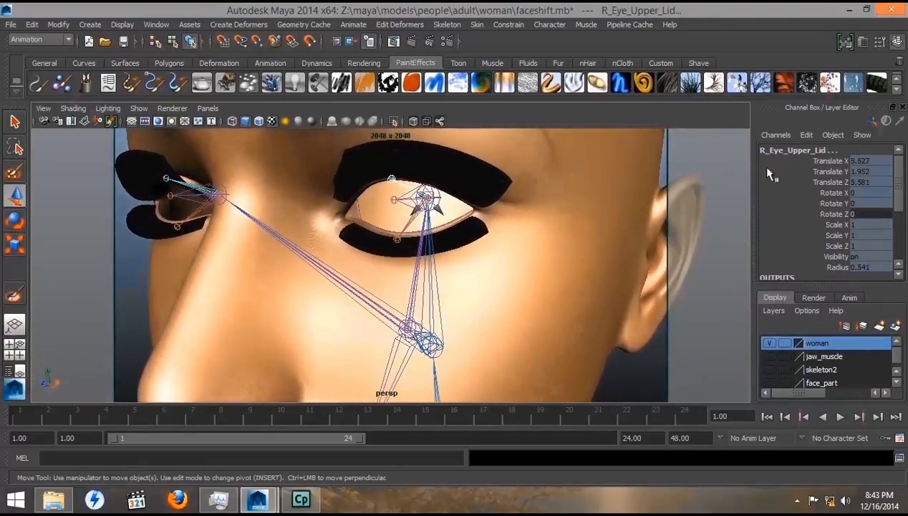
{"action": "key", "text": "e"}
{"action": "left_click", "coordinate": [833, 214]}
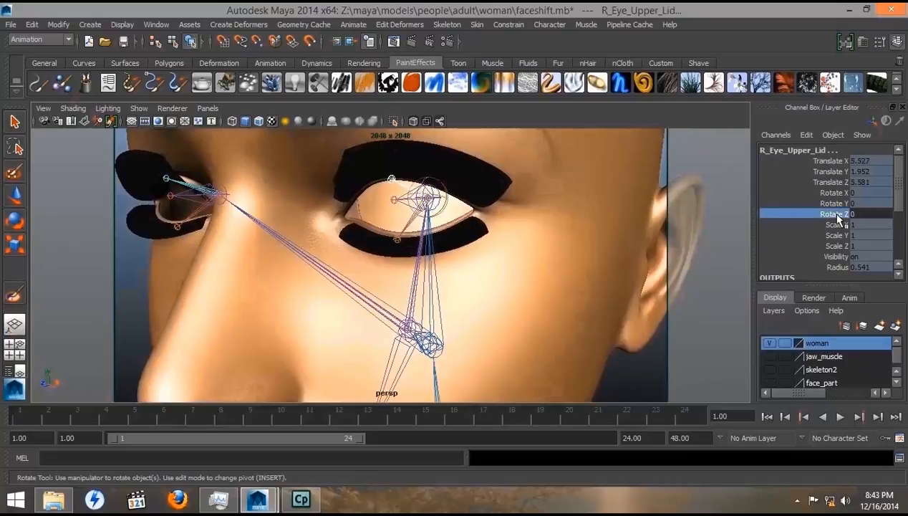
{"action": "right_click", "coordinate": [837, 214]}
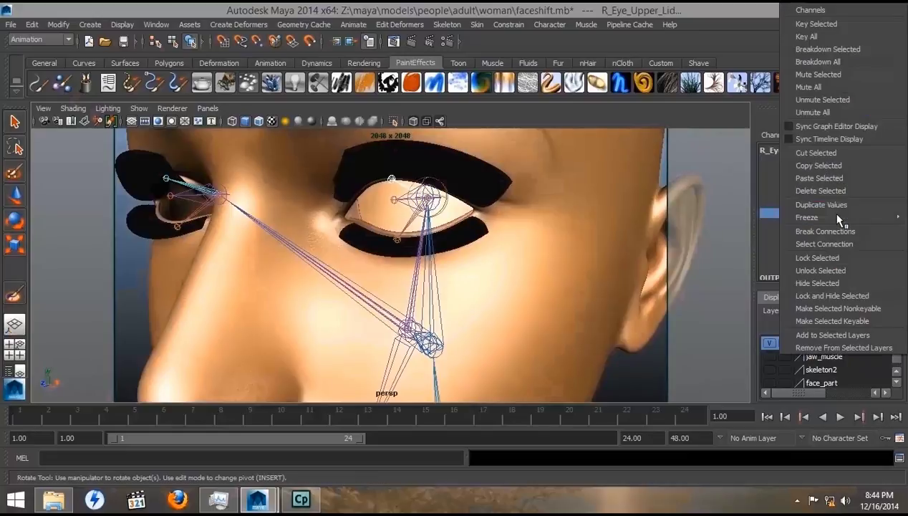
{"action": "left_click", "coordinate": [806, 23]}
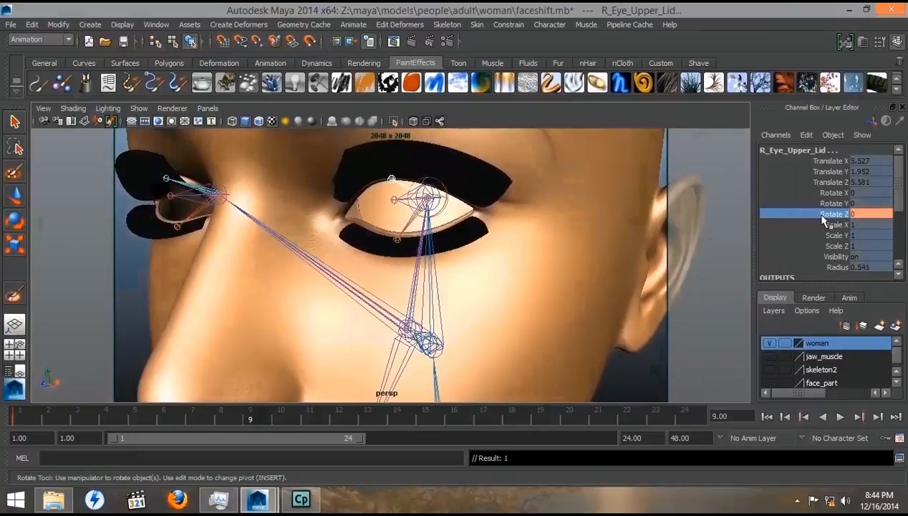
- At frame 9, rotate the upper eyelid joints to Rotate Z 25 and key that channel
{"action": "middle_click_drag", "start_coordinate": [421, 250], "coordinate": [610, 262]}
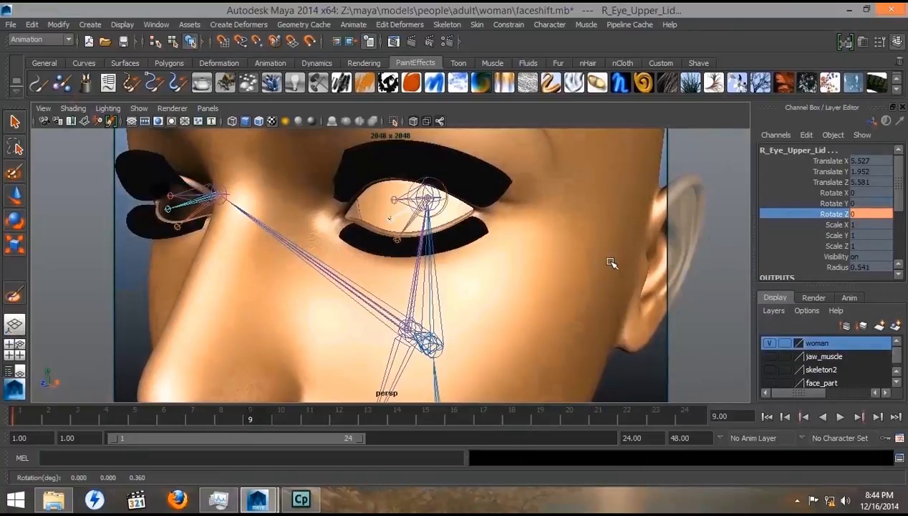
{"action": "right_click", "coordinate": [806, 212]}
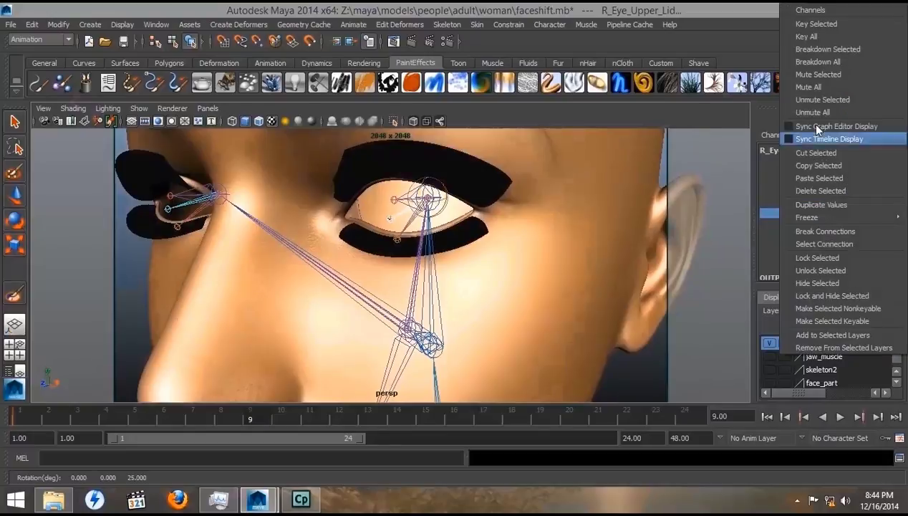
{"action": "left_click", "coordinate": [811, 25]}
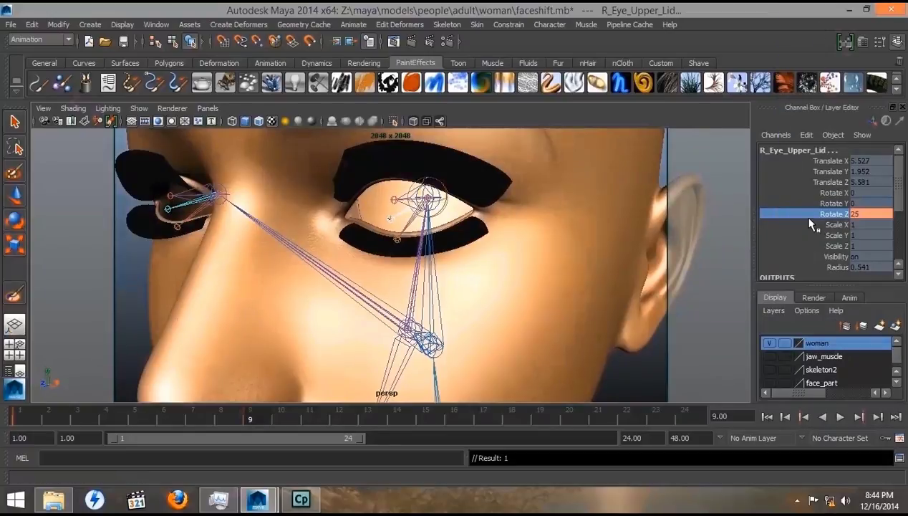
- At frame 12, return the upper eyelid joints to Rotate Z 0 and key that channel
{"action": "left_click", "coordinate": [339, 419]}
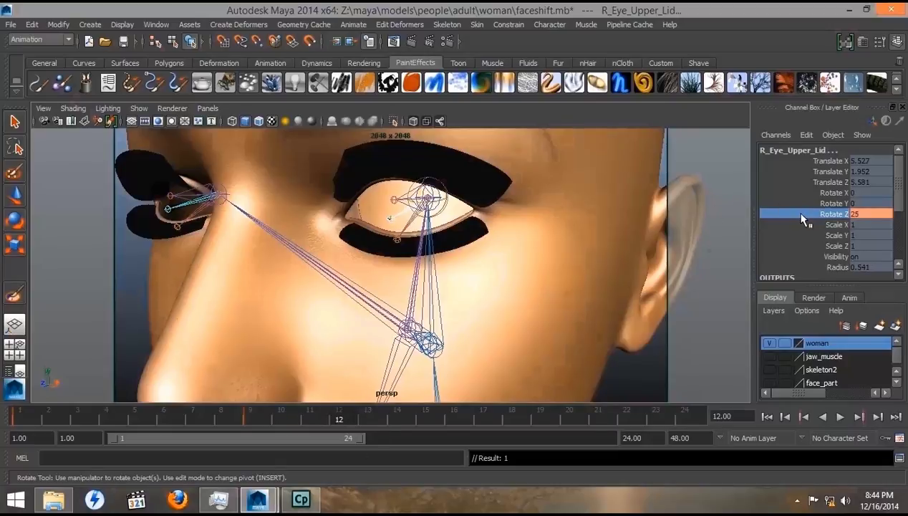
{"action": "middle_click", "coordinate": [531, 213]}
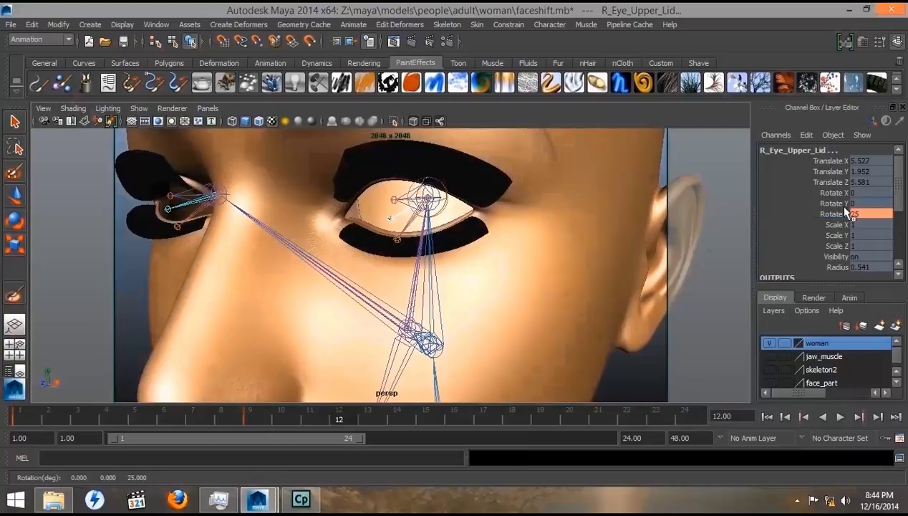
{"action": "left_click", "coordinate": [832, 214]}
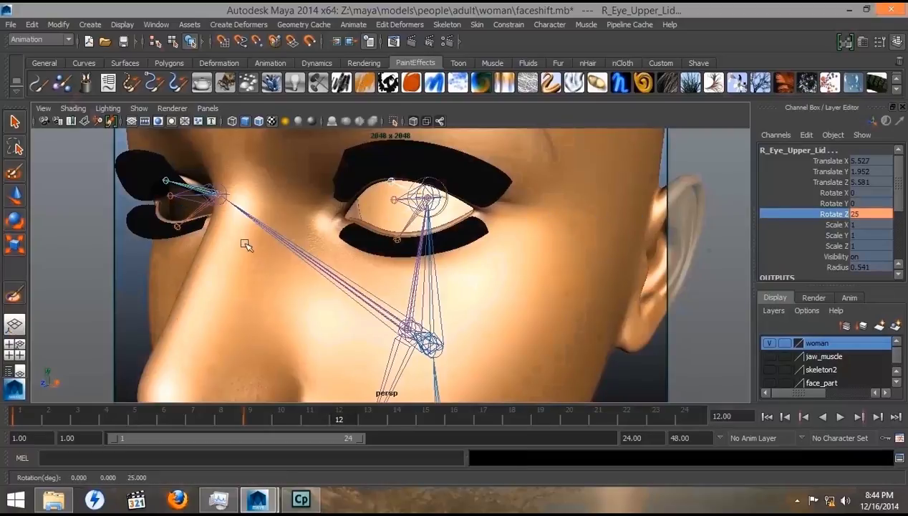
{"action": "middle_click_drag", "start_coordinate": [246, 245], "coordinate": [449, 300]}
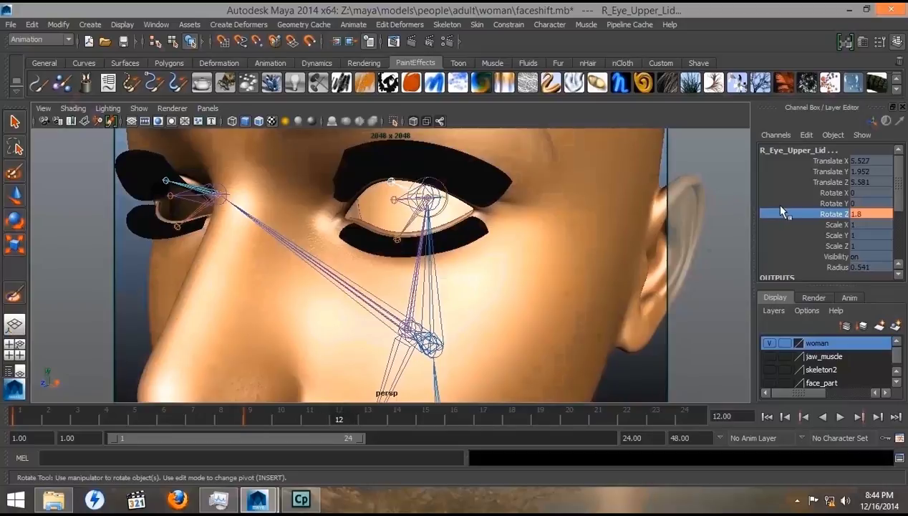
{"action": "middle_click_drag", "start_coordinate": [591, 247], "coordinate": [446, 237]}
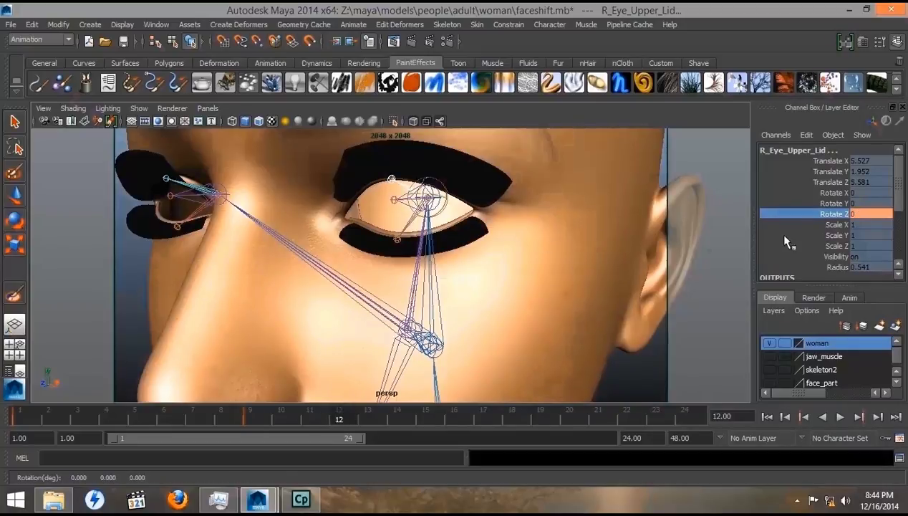
{"action": "right_click", "coordinate": [812, 213]}
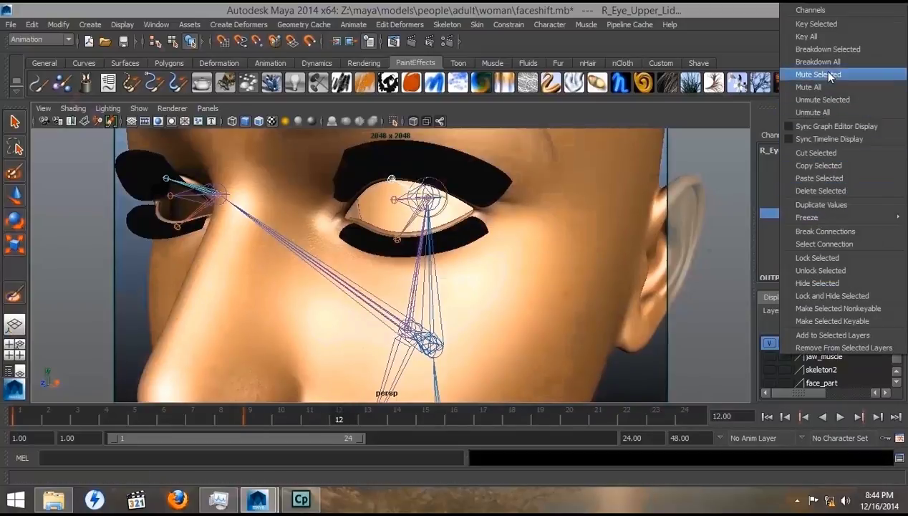
{"action": "left_click", "coordinate": [810, 23]}
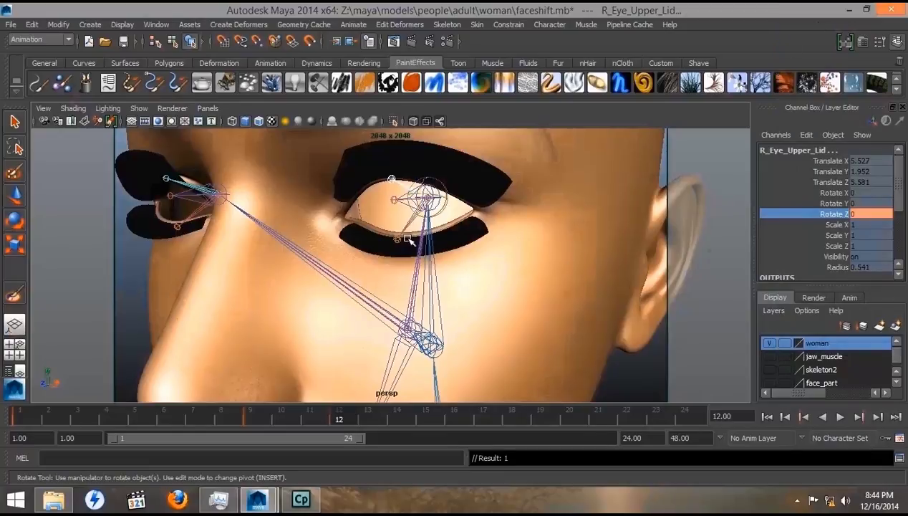
- Select both lower eyelid joints and key their Rotate Z at 0 on frame 12 and again on frame 14
{"action": "left_click", "coordinate": [410, 224]}
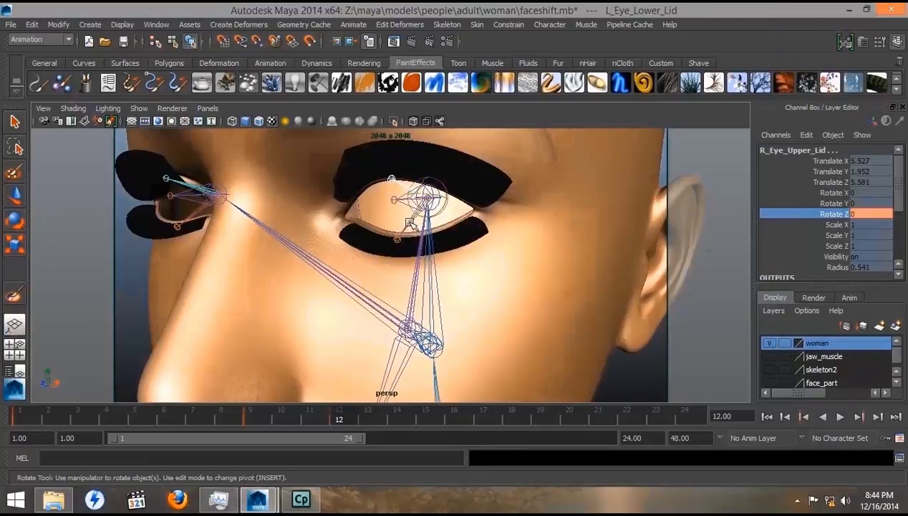
{"action": "left_click", "coordinate": [193, 217]}
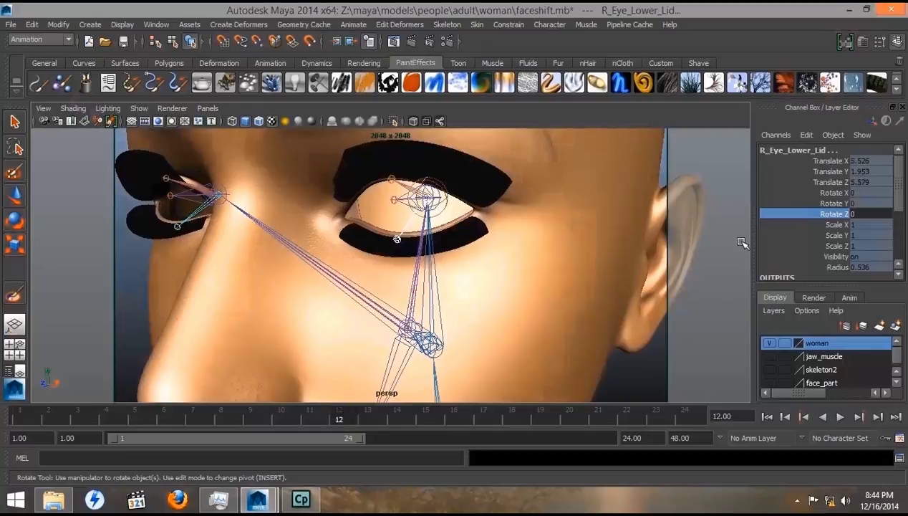
{"action": "right_click", "coordinate": [803, 215]}
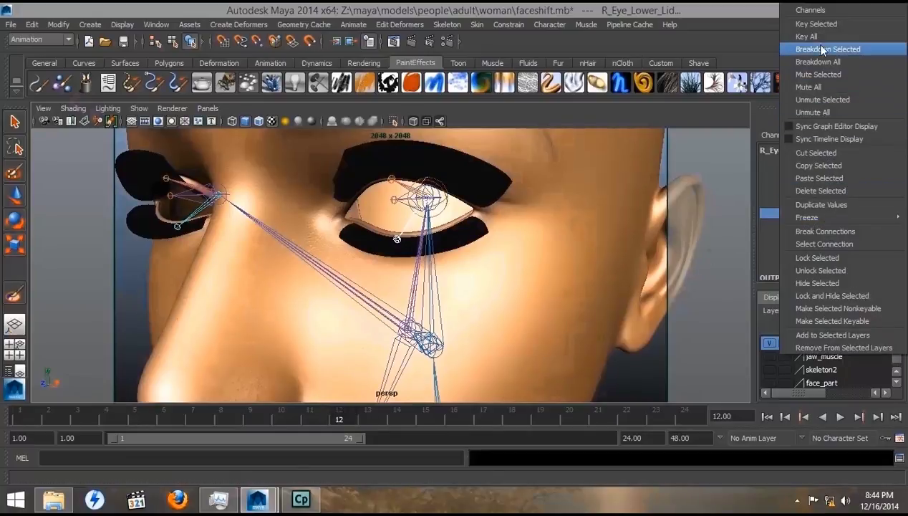
{"action": "left_click", "coordinate": [811, 25]}
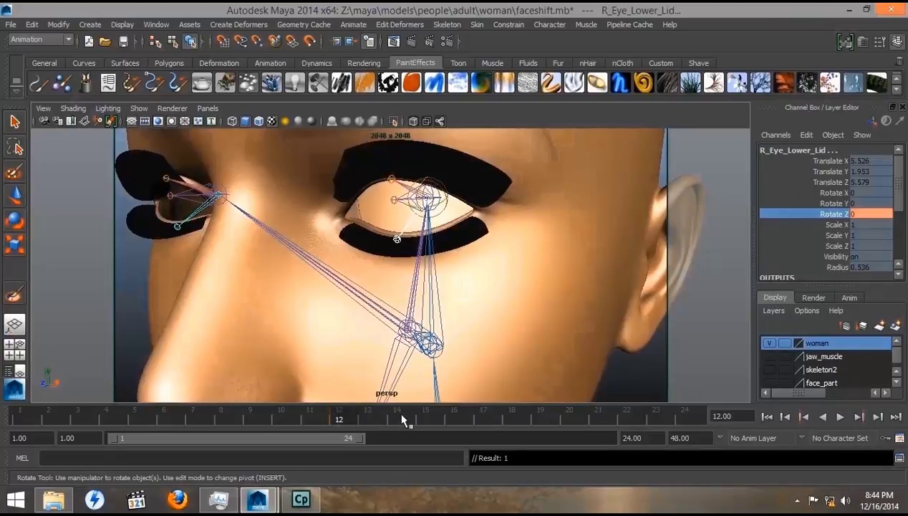
{"action": "right_click", "coordinate": [785, 210]}
{"action": "left_click", "coordinate": [816, 24]}
- Key the lower eyelid joints at frame 19 with Rotate Z 15
{"action": "left_click", "coordinate": [541, 421]}
{"action": "middle_click_drag", "start_coordinate": [627, 245], "coordinate": [405, 248]}
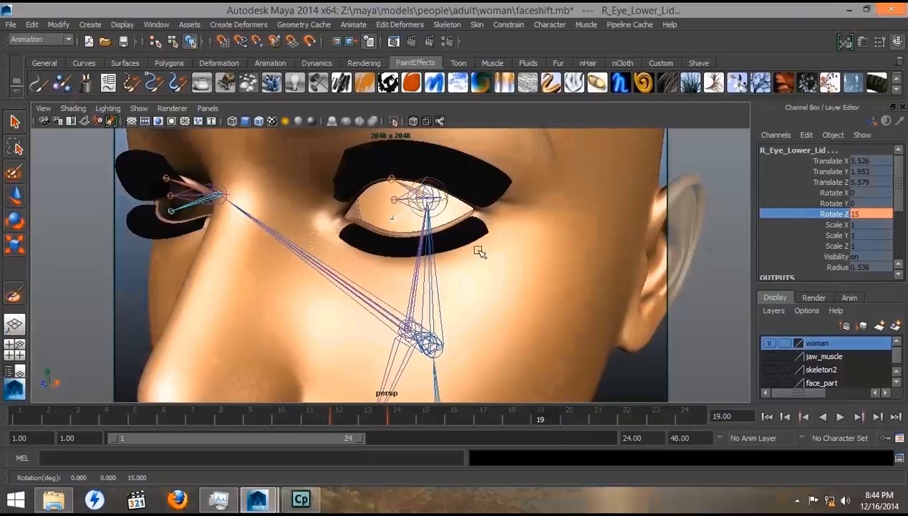
{"action": "right_click", "coordinate": [815, 222]}
{"action": "left_click", "coordinate": [824, 22]}
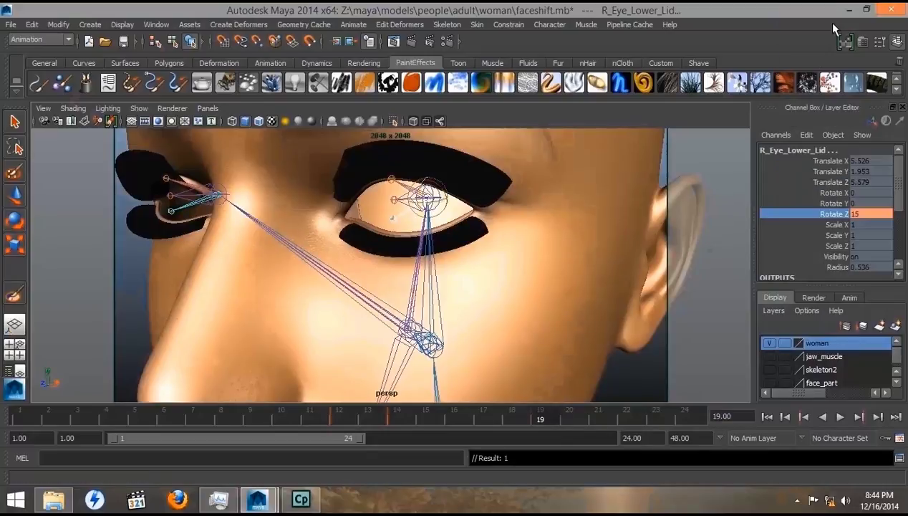
- At frame 24, return the lower eyelid joints to Rotate Z 0 and key that channel
{"action": "left_click", "coordinate": [680, 416]}
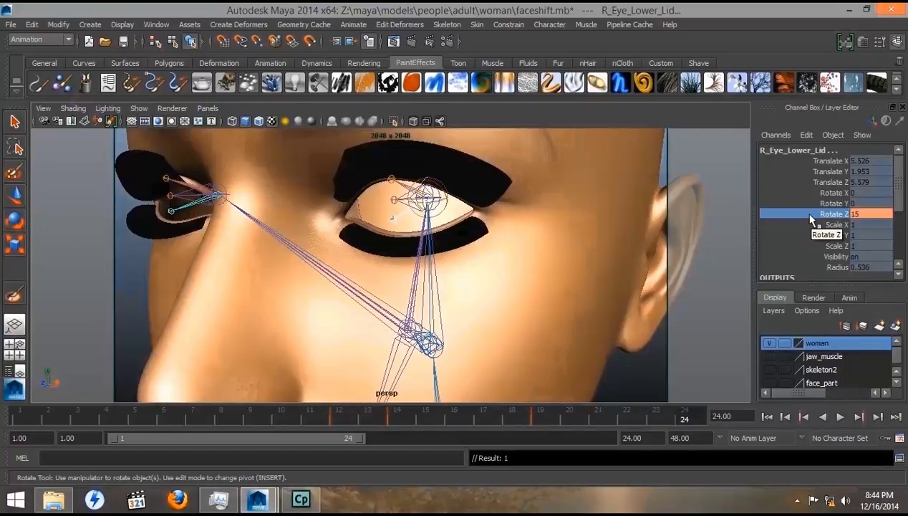
{"action": "middle_click_drag", "start_coordinate": [573, 254], "coordinate": [692, 254]}
{"action": "right_click", "coordinate": [829, 219]}
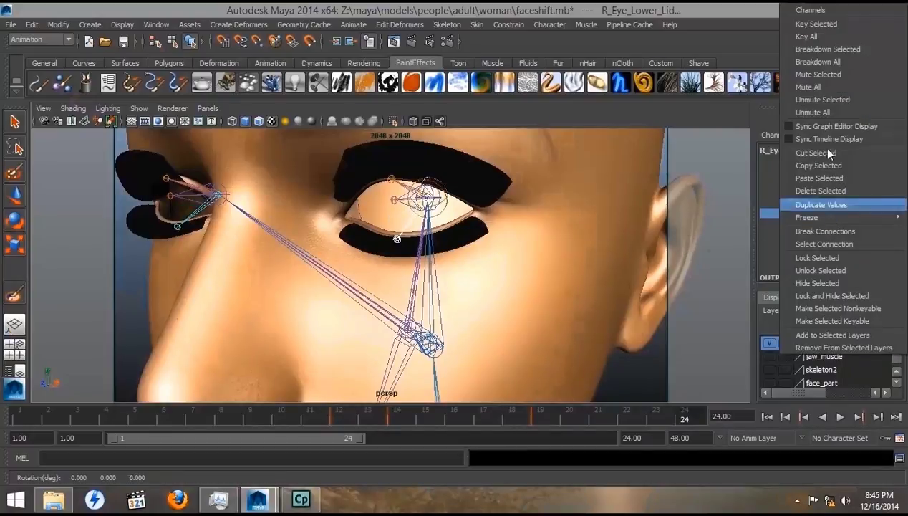
{"action": "left_click", "coordinate": [822, 24]}
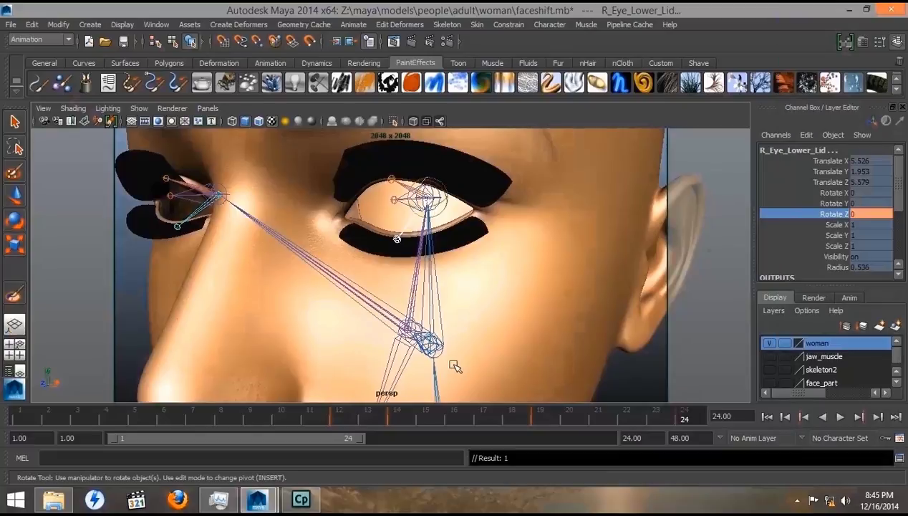
- Play back the eyelid animation, then hide the joints in the perspective view
{"action": "key", "text": "alt+v"}
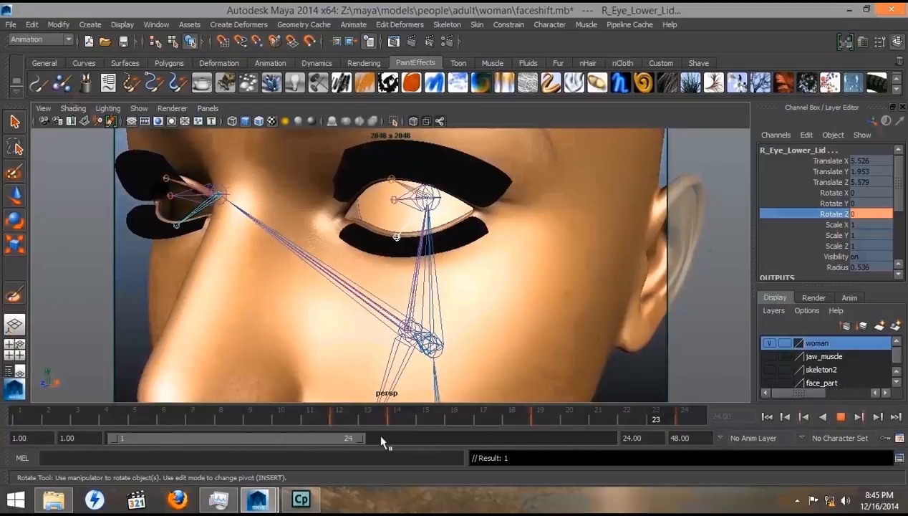
{"action": "key", "text": "alt+v"}
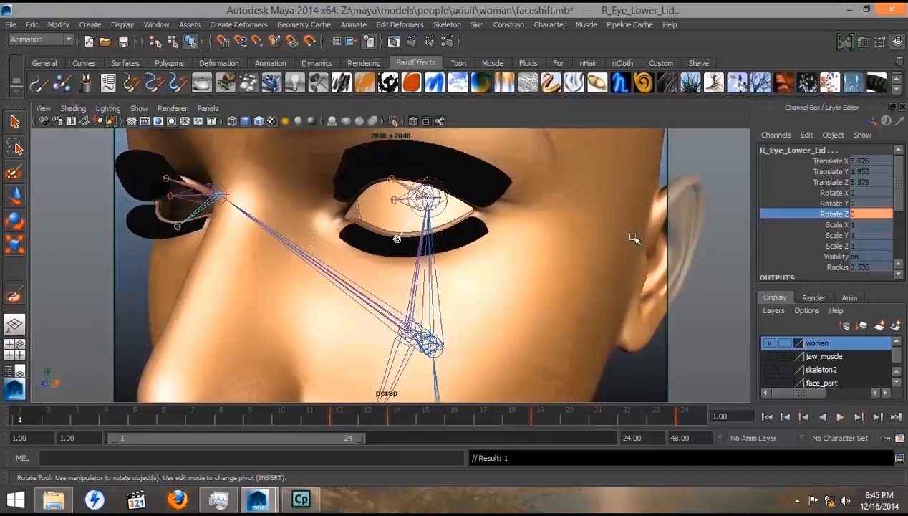
{"action": "left_click", "coordinate": [136, 108]}
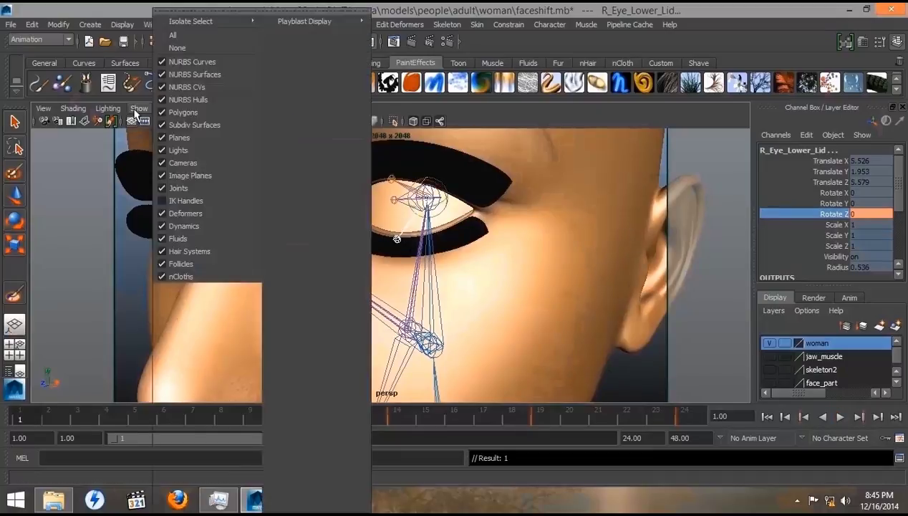
{"action": "left_click", "coordinate": [164, 189]}
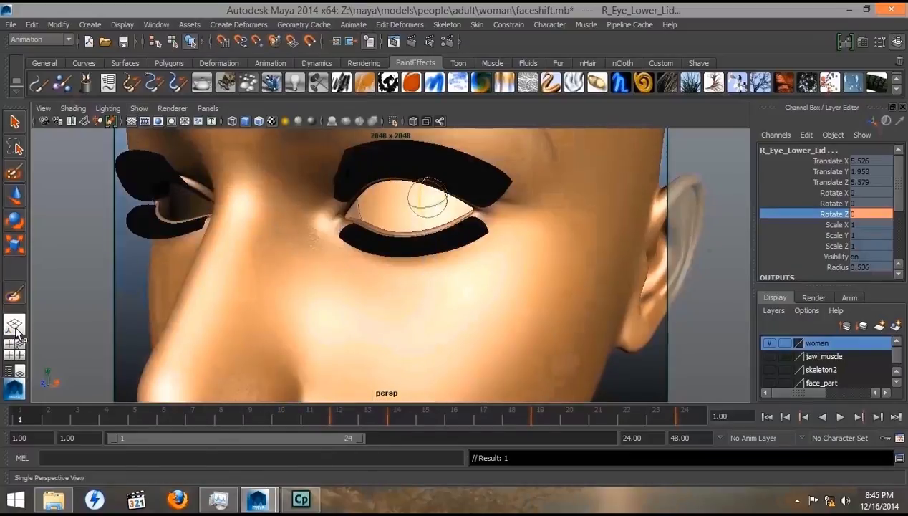
- Start the Paint Skin Weights tool with its settings shown and choose joint22 under L_Eye_Lower_Lid as the influence
{"action": "left_click", "coordinate": [16, 299]}
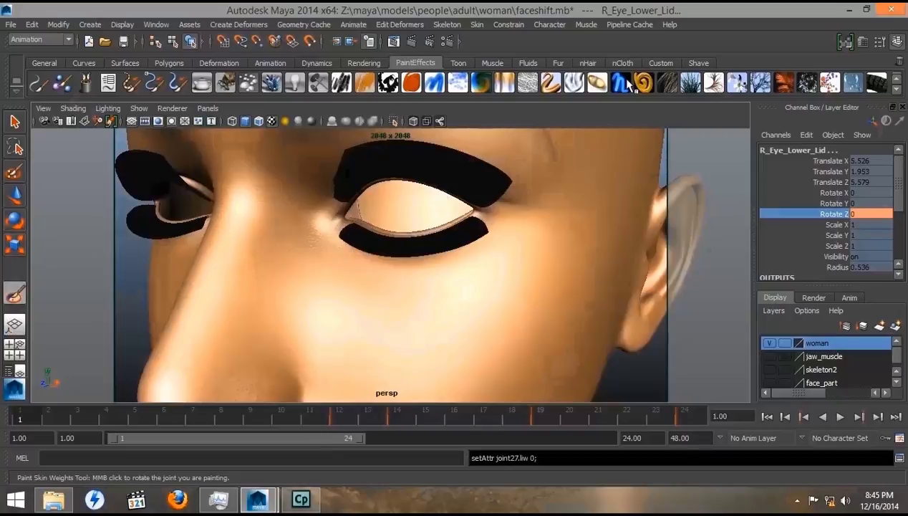
{"action": "left_click", "coordinate": [880, 43]}
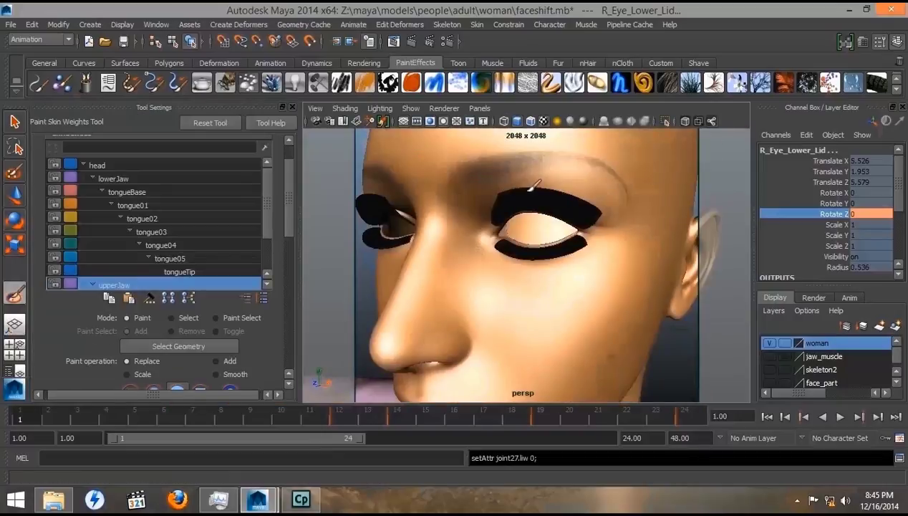
{"action": "scroll", "coordinate": [146, 229], "scroll_direction": "down", "scroll_amount": 2}
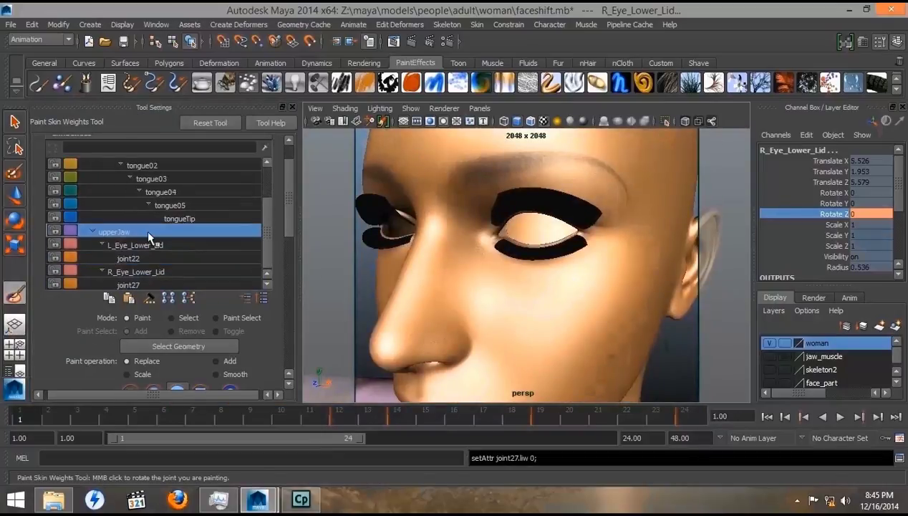
{"action": "left_click", "coordinate": [135, 258]}
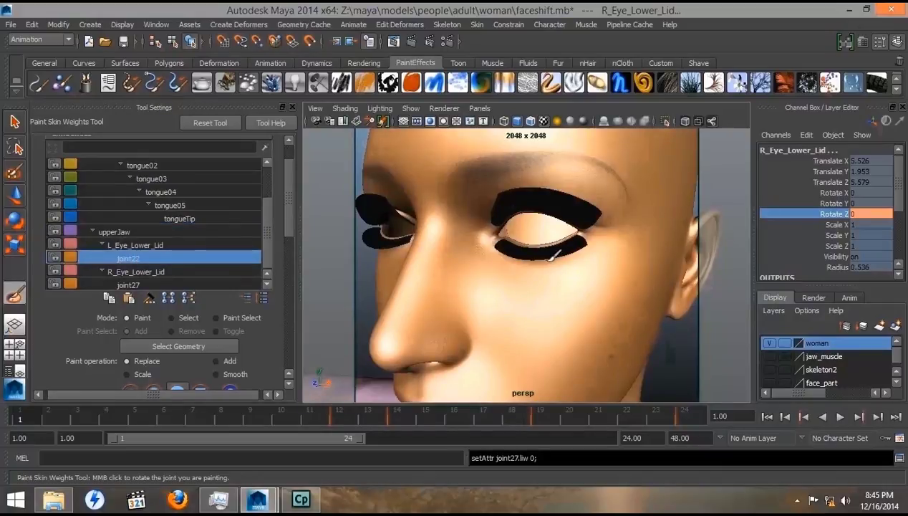
- Leave weight painting, select the whole upper eyelid patch as faces, and frame it in the perspective view
{"action": "left_click", "coordinate": [15, 195]}
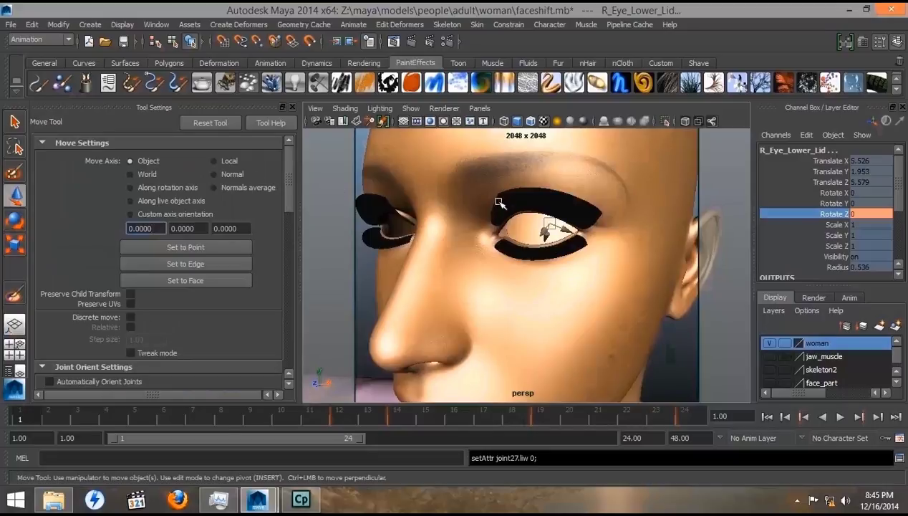
{"action": "left_click", "coordinate": [532, 196]}
{"action": "right_click_drag", "start_coordinate": [534, 198], "coordinate": [538, 200]}
{"action": "left_click", "coordinate": [530, 196]}
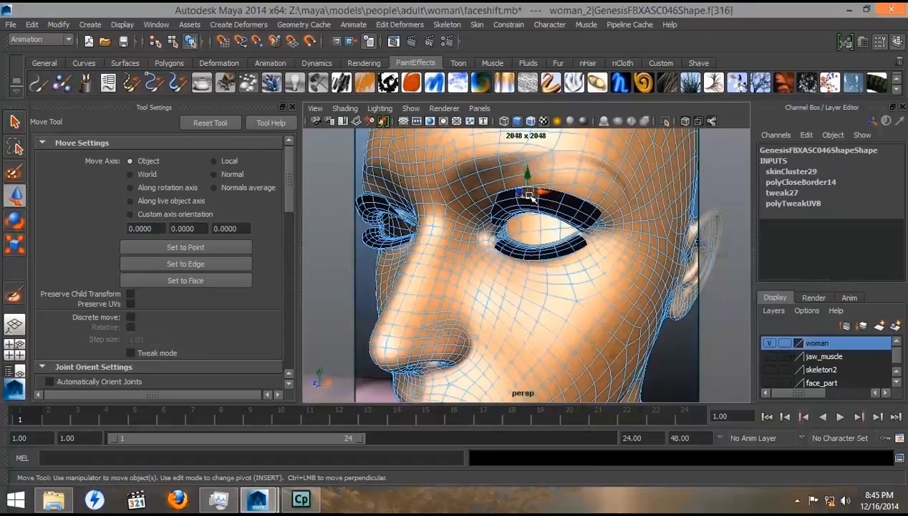
{"action": "double_click", "coordinate": [531, 196]}
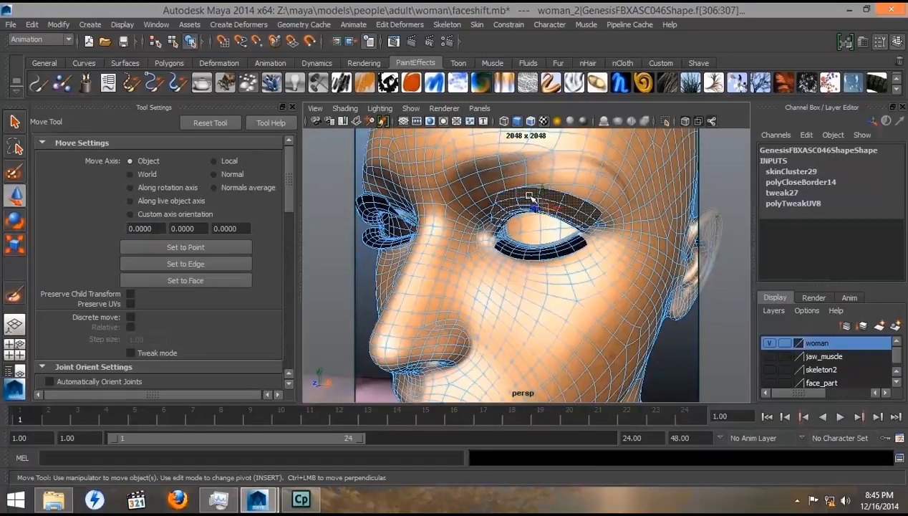
{"action": "key", "text": "f"}
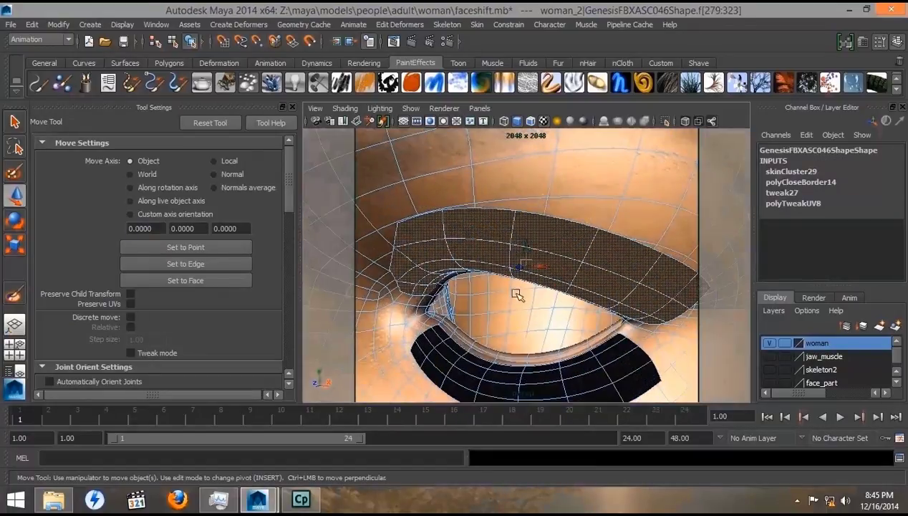
- Select the eyelid mesh in object mode and start painting its skin weights with joint20 under L_Eye_Upper_Lid as the influence
{"action": "left_click_drag", "start_coordinate": [507, 315], "coordinate": [535, 298], "text": "alt"}
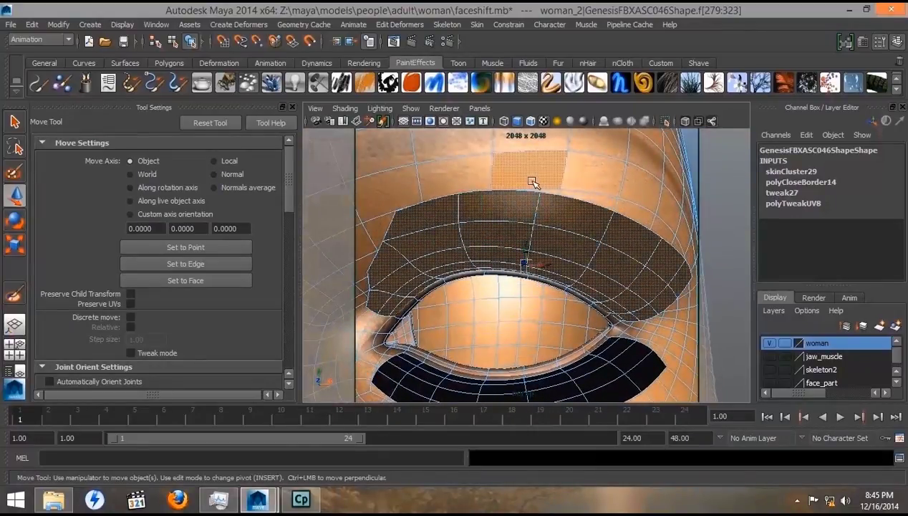
{"action": "right_click_drag", "start_coordinate": [533, 182], "coordinate": [559, 166]}
{"action": "left_click", "coordinate": [572, 167]}
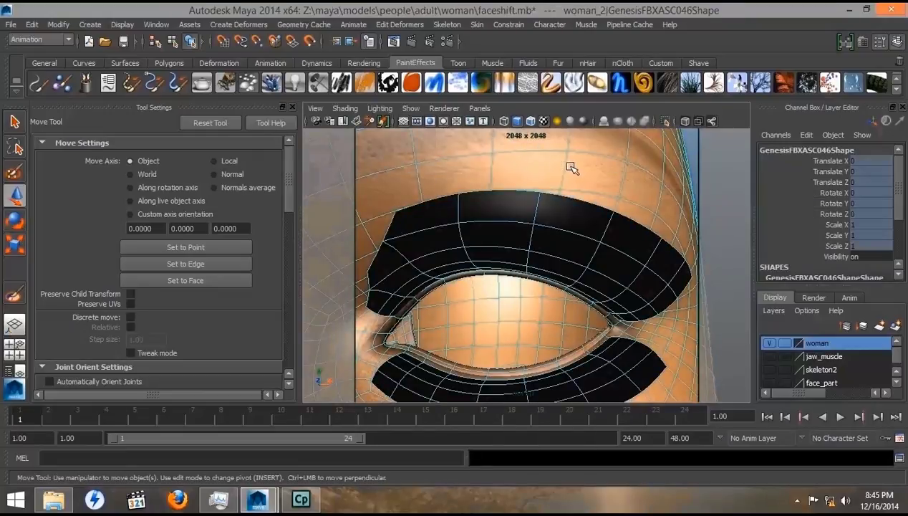
{"action": "left_click", "coordinate": [15, 294]}
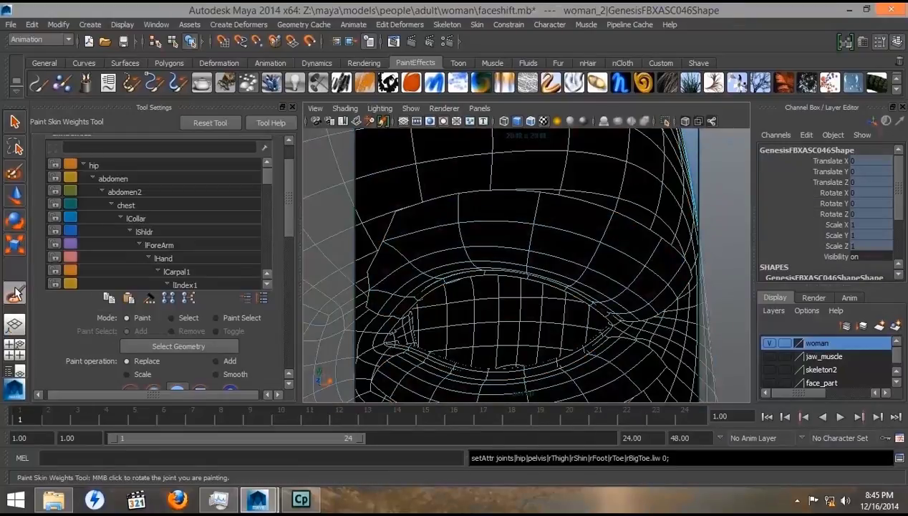
{"action": "scroll", "coordinate": [211, 224], "scroll_direction": "down", "scroll_amount": 8}
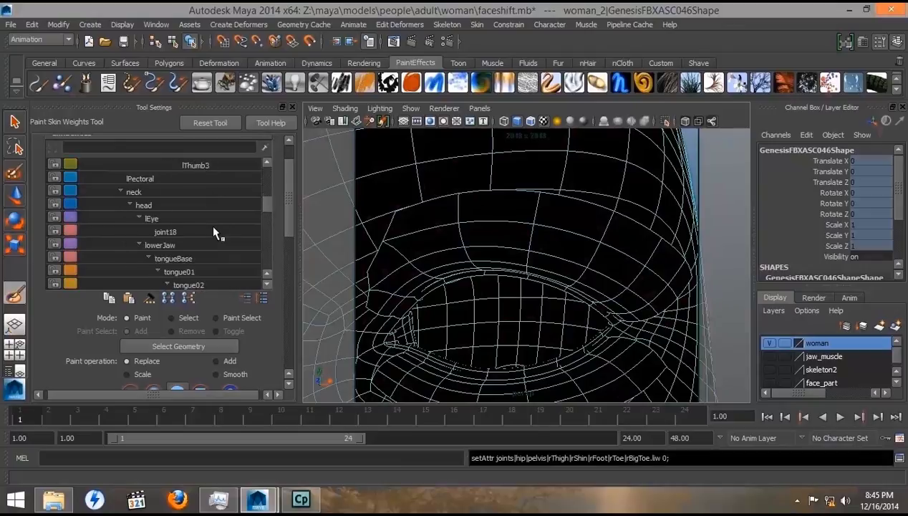
{"action": "scroll", "coordinate": [215, 234], "scroll_direction": "down", "scroll_amount": 4}
{"action": "left_click", "coordinate": [215, 231]}
{"action": "scroll", "coordinate": [215, 230], "scroll_direction": "down", "scroll_amount": 1}
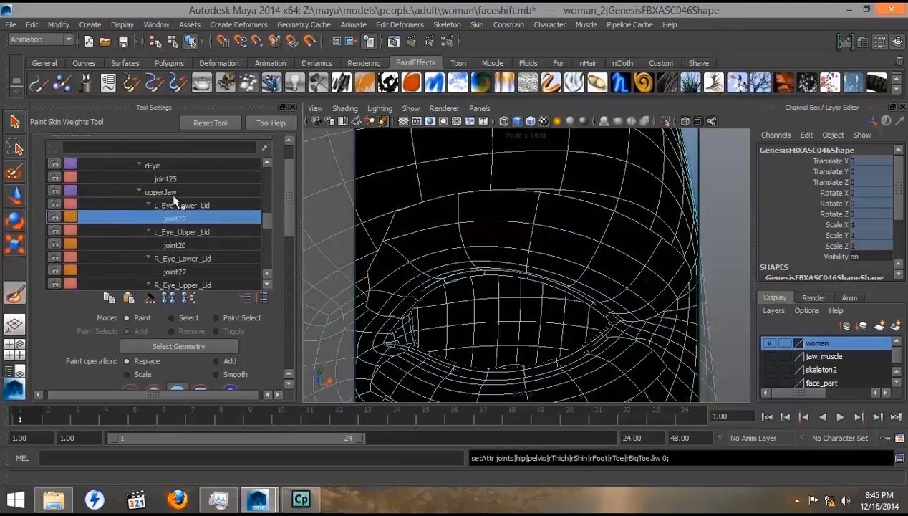
{"action": "left_click", "coordinate": [175, 244]}
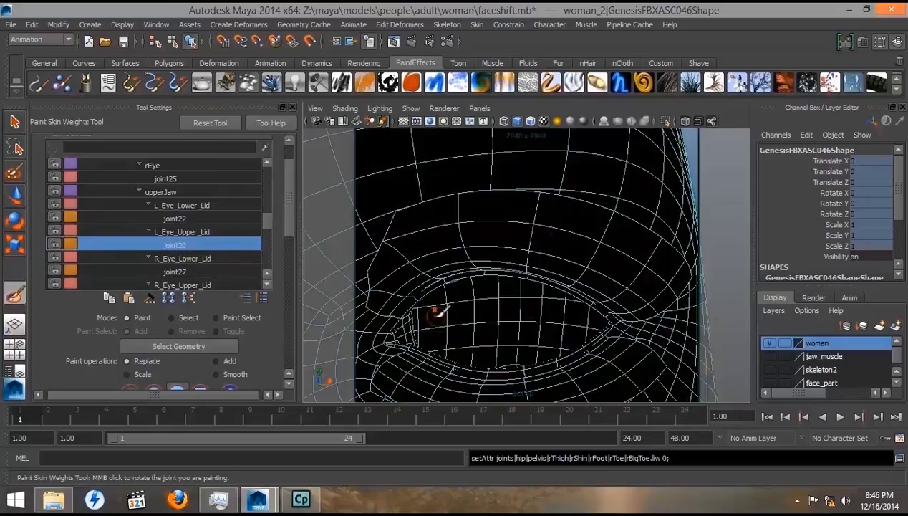
- Paint joint20 weights of 1 with the Replace operation across the upper band of the upper eyelid
{"action": "left_click_drag", "start_coordinate": [290, 197], "coordinate": [293, 254]}
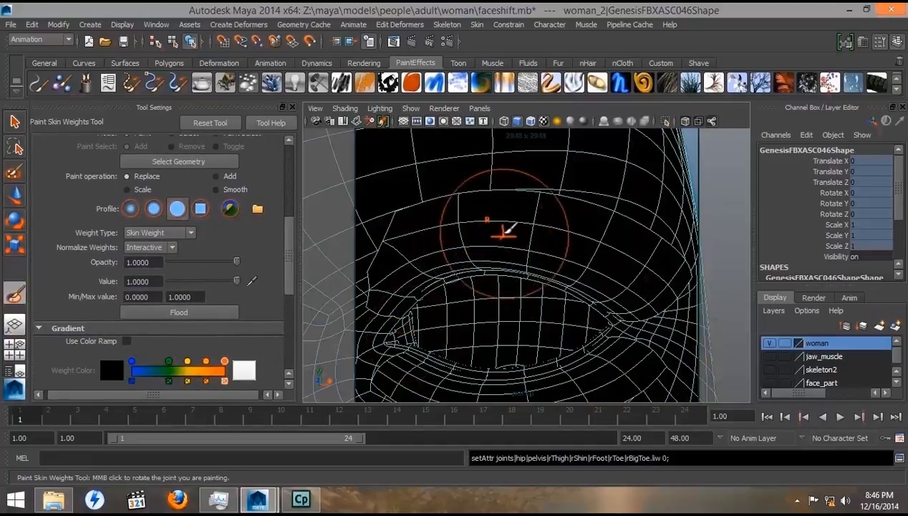
{"action": "left_click_drag", "start_coordinate": [508, 228], "coordinate": [428, 233]}
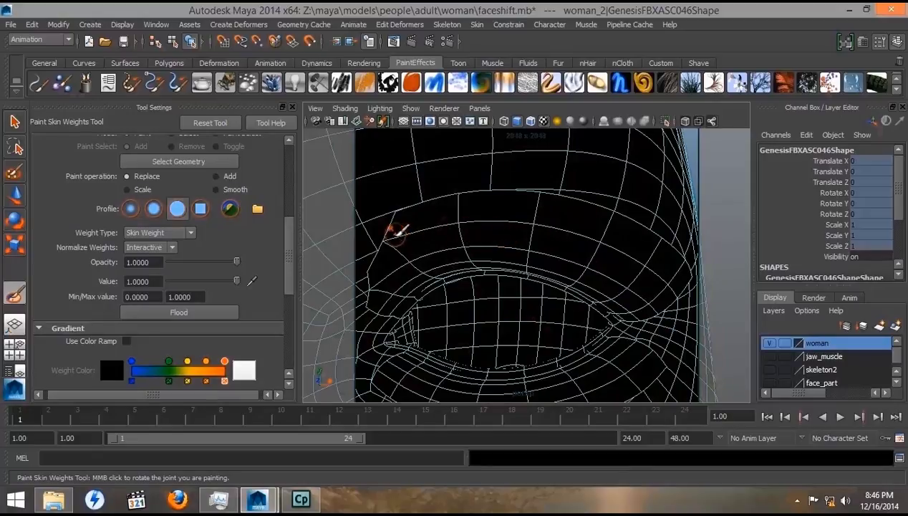
{"action": "mouse_move", "coordinate": [389, 239]}
{"action": "left_mouse_down"}
{"action": "mouse_move", "coordinate": [419, 205]}
{"action": "mouse_move", "coordinate": [546, 195]}
{"action": "mouse_move", "coordinate": [591, 214]}
{"action": "mouse_move", "coordinate": [617, 209]}
{"action": "mouse_move", "coordinate": [655, 246]}
{"action": "mouse_move", "coordinate": [673, 245]}
{"action": "mouse_move", "coordinate": [681, 265]}
{"action": "mouse_move", "coordinate": [554, 269]}
{"action": "mouse_move", "coordinate": [563, 268]}
{"action": "left_mouse_up"}
{"action": "mouse_move", "coordinate": [645, 212]}
{"action": "left_mouse_down"}
{"action": "mouse_move", "coordinate": [660, 230]}
{"action": "mouse_move", "coordinate": [648, 228]}
{"action": "mouse_move", "coordinate": [673, 227]}
{"action": "mouse_move", "coordinate": [624, 247]}
{"action": "mouse_move", "coordinate": [549, 230]}
{"action": "mouse_move", "coordinate": [523, 209]}
{"action": "mouse_move", "coordinate": [459, 235]}
{"action": "left_mouse_up"}
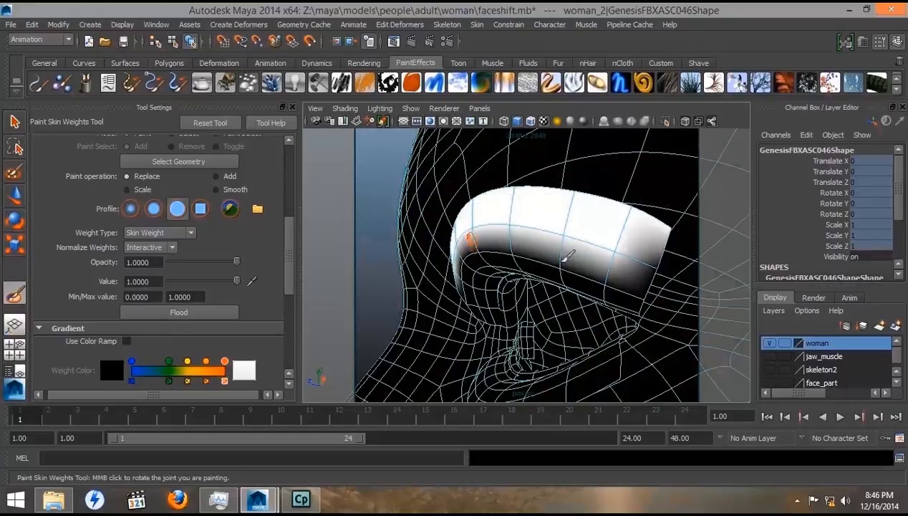
{"action": "mouse_move", "coordinate": [649, 266]}
{"action": "left_mouse_down"}
{"action": "mouse_move", "coordinate": [630, 290]}
{"action": "mouse_move", "coordinate": [601, 288]}
{"action": "mouse_move", "coordinate": [607, 277]}
{"action": "mouse_move", "coordinate": [518, 251]}
{"action": "mouse_move", "coordinate": [464, 259]}
{"action": "mouse_move", "coordinate": [630, 272]}
{"action": "mouse_move", "coordinate": [642, 262]}
{"action": "left_mouse_up"}
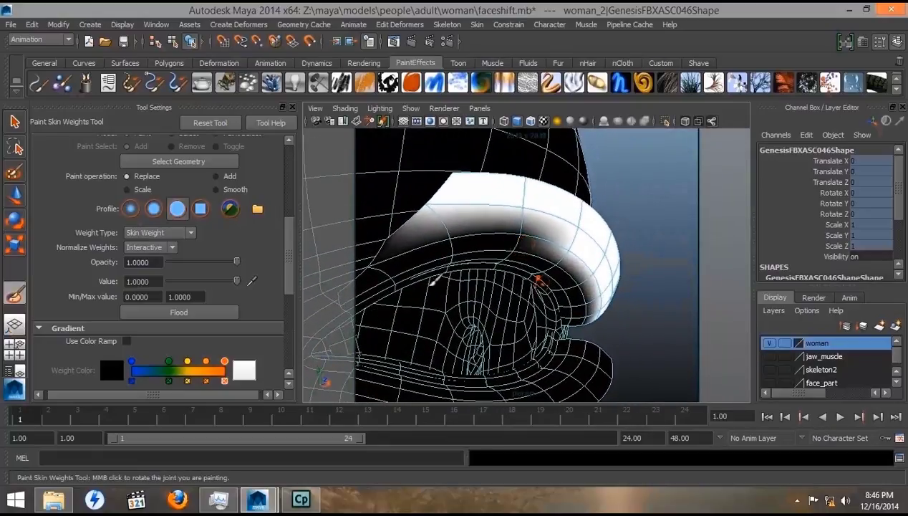
- Extend the full joint20 weight down over the middle rows of the upper eyelid toward the lash line
{"action": "left_click", "coordinate": [374, 267]}
{"action": "left_click_drag", "start_coordinate": [379, 262], "coordinate": [381, 241]}
{"action": "mouse_move", "coordinate": [464, 243]}
{"action": "left_mouse_down"}
{"action": "mouse_move", "coordinate": [451, 237]}
{"action": "mouse_move", "coordinate": [530, 233]}
{"action": "mouse_move", "coordinate": [493, 222]}
{"action": "mouse_move", "coordinate": [498, 233]}
{"action": "mouse_move", "coordinate": [516, 222]}
{"action": "mouse_move", "coordinate": [557, 245]}
{"action": "left_mouse_up"}
{"action": "mouse_move", "coordinate": [591, 269]}
{"action": "left_mouse_down"}
{"action": "mouse_move", "coordinate": [627, 320]}
{"action": "mouse_move", "coordinate": [553, 263]}
{"action": "mouse_move", "coordinate": [510, 245]}
{"action": "mouse_move", "coordinate": [466, 242]}
{"action": "mouse_move", "coordinate": [386, 268]}
{"action": "mouse_move", "coordinate": [377, 248]}
{"action": "mouse_move", "coordinate": [367, 283]}
{"action": "left_mouse_up"}
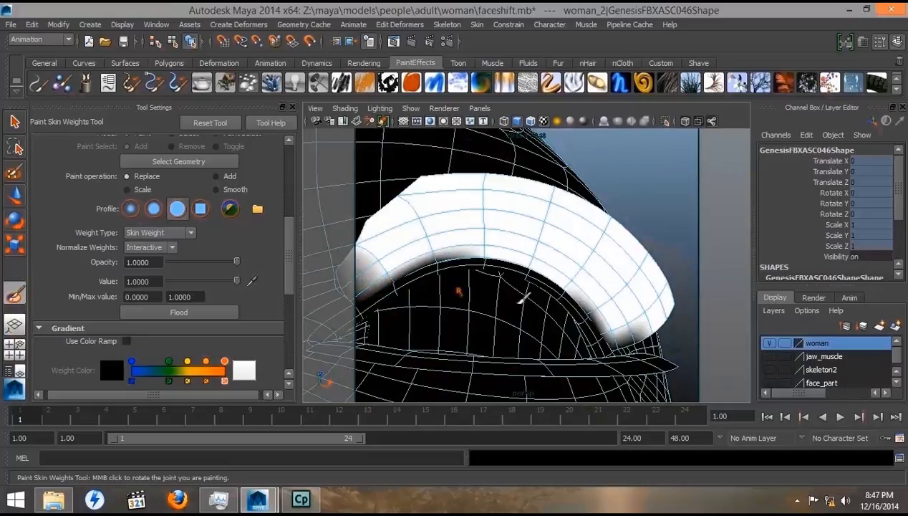
- Paint full joint20 weight onto the upper eyelid's outer corner and the adjoining lower edge
{"action": "mouse_move", "coordinate": [589, 309]}
{"action": "left_mouse_down"}
{"action": "mouse_move", "coordinate": [617, 333]}
{"action": "mouse_move", "coordinate": [634, 247]}
{"action": "mouse_move", "coordinate": [586, 223]}
{"action": "mouse_move", "coordinate": [614, 268]}
{"action": "left_mouse_up"}
{"action": "mouse_move", "coordinate": [615, 270]}
{"action": "right_mouse_down", "text": "alt"}
{"action": "mouse_move", "coordinate": [630, 275]}
{"action": "mouse_move", "coordinate": [608, 277]}
{"action": "right_mouse_up", "text": "alt"}
{"action": "left_click_drag", "start_coordinate": [625, 269], "coordinate": [616, 266], "text": "alt"}
{"action": "mouse_move", "coordinate": [608, 233]}
{"action": "left_mouse_down"}
{"action": "mouse_move", "coordinate": [606, 226]}
{"action": "mouse_move", "coordinate": [615, 255]}
{"action": "left_mouse_up"}
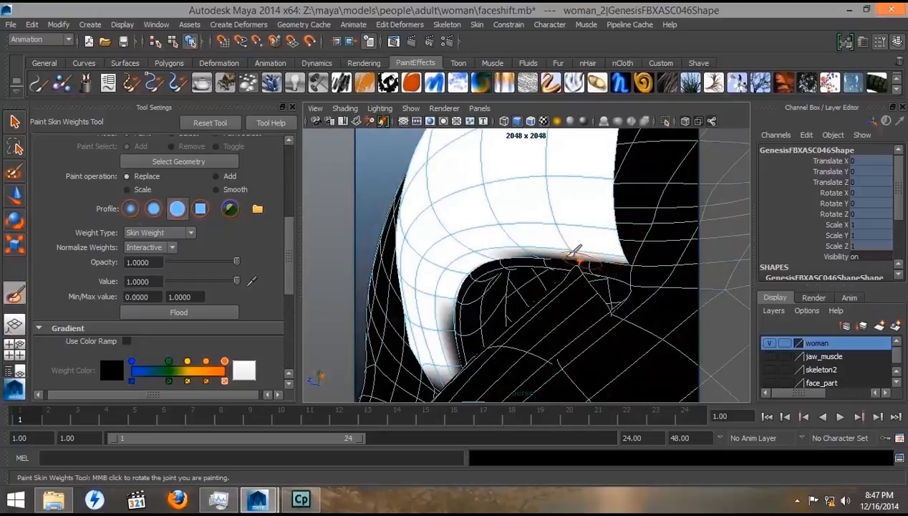
{"action": "left_click_drag", "start_coordinate": [491, 247], "coordinate": [641, 266], "text": "alt"}
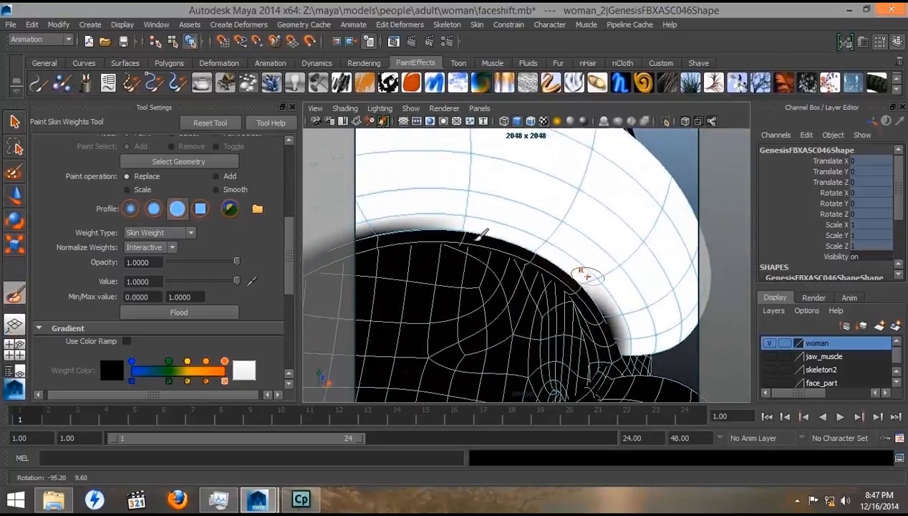
- Paint full joint20 weight into the upper eyelid's inner corner, along the lid edge, and slightly beyond the corner
{"action": "mouse_move", "coordinate": [478, 238]}
{"action": "middle_mouse_down", "text": "alt"}
{"action": "mouse_move", "coordinate": [490, 242]}
{"action": "mouse_move", "coordinate": [475, 239]}
{"action": "middle_mouse_up", "text": "alt"}
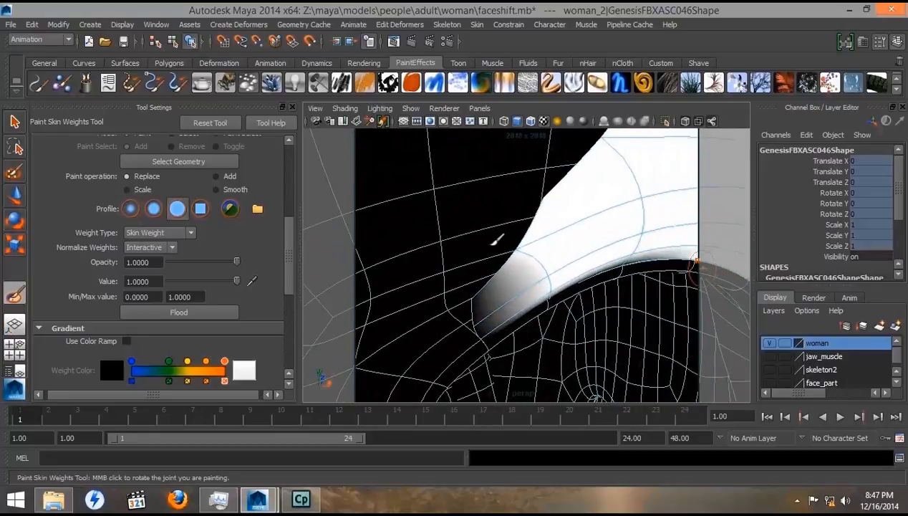
{"action": "left_click", "coordinate": [480, 298]}
{"action": "mouse_move", "coordinate": [485, 294]}
{"action": "left_mouse_down"}
{"action": "mouse_move", "coordinate": [478, 325]}
{"action": "mouse_move", "coordinate": [491, 331]}
{"action": "mouse_move", "coordinate": [486, 324]}
{"action": "mouse_move", "coordinate": [551, 309]}
{"action": "mouse_move", "coordinate": [543, 304]}
{"action": "mouse_move", "coordinate": [611, 269]}
{"action": "mouse_move", "coordinate": [677, 258]}
{"action": "mouse_move", "coordinate": [743, 288]}
{"action": "mouse_move", "coordinate": [699, 286]}
{"action": "left_mouse_up"}
{"action": "left_click", "coordinate": [551, 308]}
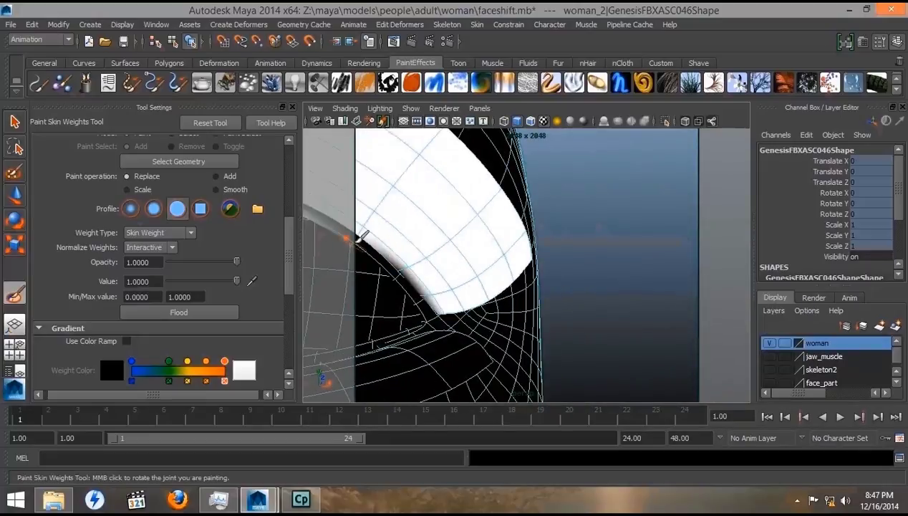
{"action": "mouse_move", "coordinate": [360, 235]}
{"action": "left_mouse_down"}
{"action": "mouse_move", "coordinate": [409, 269]}
{"action": "mouse_move", "coordinate": [421, 301]}
{"action": "mouse_move", "coordinate": [430, 294]}
{"action": "mouse_move", "coordinate": [405, 271]}
{"action": "left_mouse_up"}
{"action": "mouse_move", "coordinate": [405, 263]}
{"action": "middle_mouse_down", "text": "alt"}
{"action": "mouse_move", "coordinate": [427, 276]}
{"action": "mouse_move", "coordinate": [428, 258]}
{"action": "middle_mouse_up", "text": "alt"}
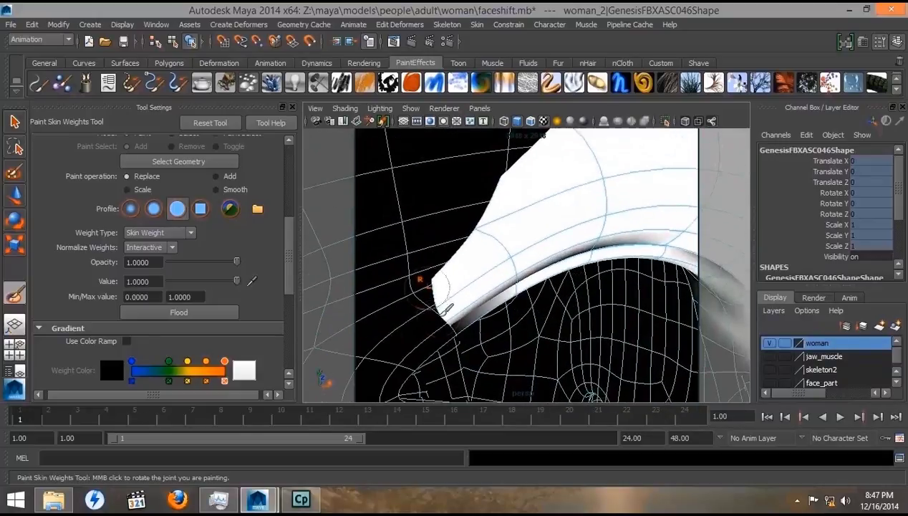
{"action": "mouse_move", "coordinate": [440, 305]}
{"action": "left_mouse_down"}
{"action": "mouse_move", "coordinate": [462, 328]}
{"action": "mouse_move", "coordinate": [415, 296]}
{"action": "left_mouse_up"}
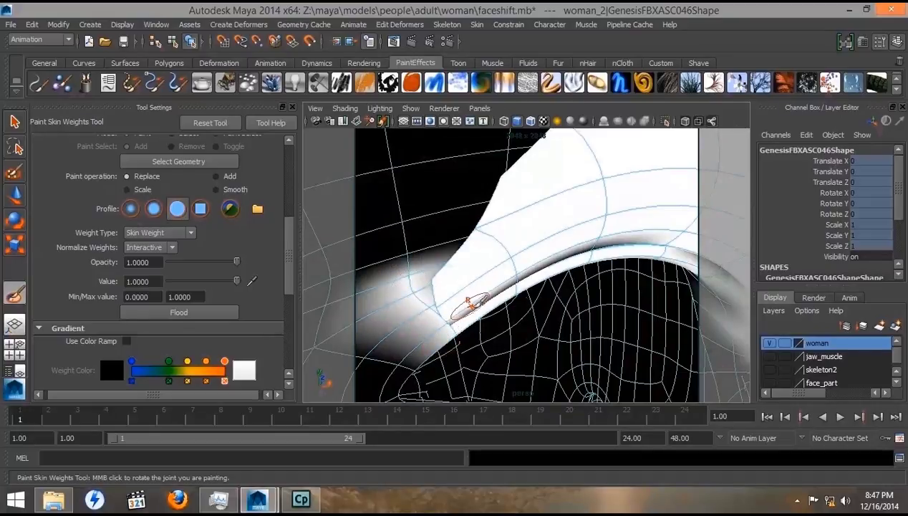
- Fill the unweighted crease and rim under the upper eyelid's edge with full joint20 weight
{"action": "mouse_move", "coordinate": [517, 294]}
{"action": "left_mouse_down", "text": "alt"}
{"action": "mouse_move", "coordinate": [488, 283]}
{"action": "mouse_move", "coordinate": [468, 257]}
{"action": "mouse_move", "coordinate": [460, 267]}
{"action": "mouse_move", "coordinate": [532, 187]}
{"action": "left_mouse_up", "text": "alt"}
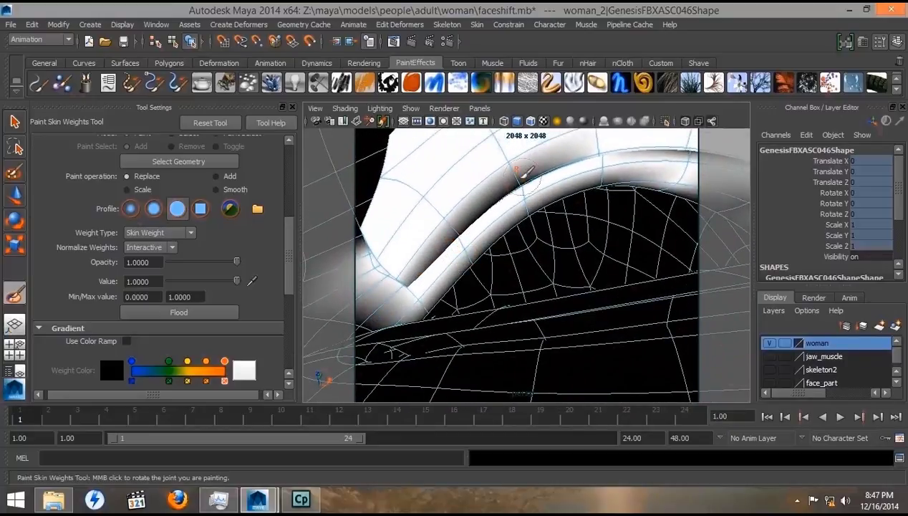
{"action": "mouse_move", "coordinate": [464, 233]}
{"action": "left_mouse_down"}
{"action": "mouse_move", "coordinate": [425, 254]}
{"action": "mouse_move", "coordinate": [416, 284]}
{"action": "left_mouse_up"}
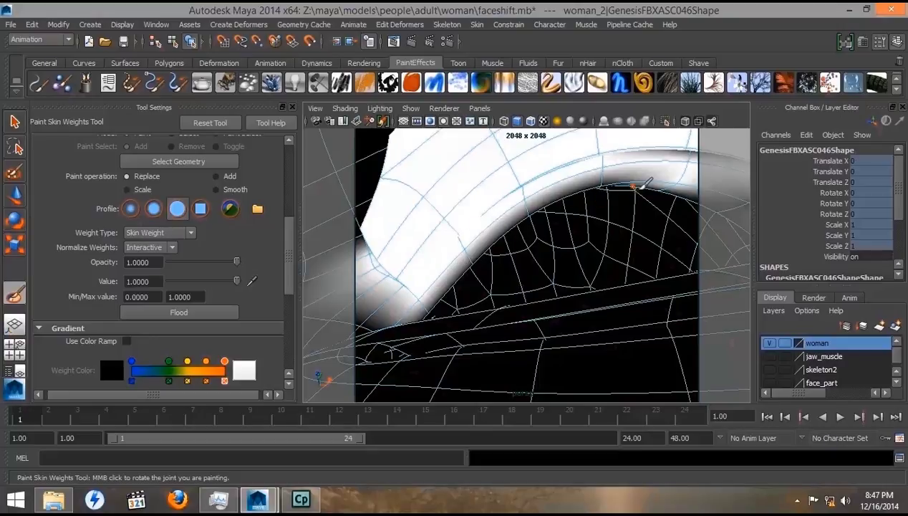
{"action": "left_click_drag", "start_coordinate": [643, 184], "coordinate": [620, 188], "text": "alt"}
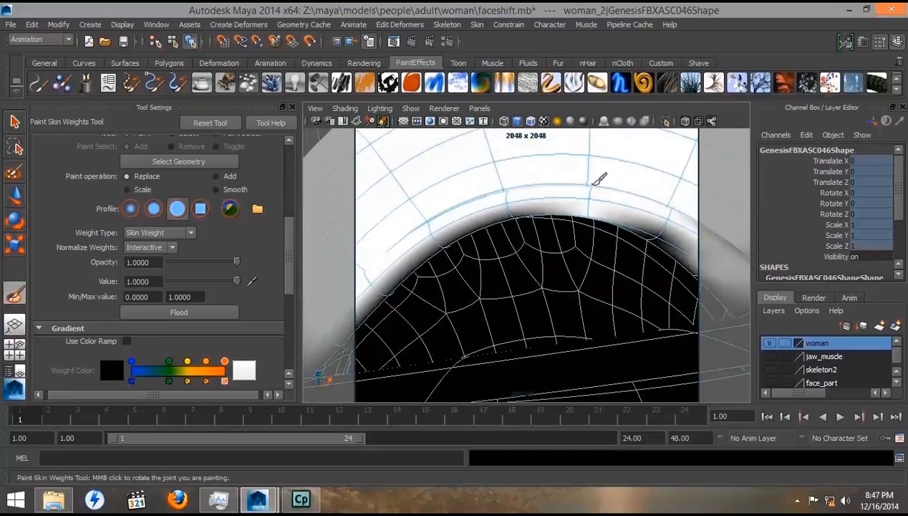
{"action": "left_click_drag", "start_coordinate": [681, 214], "coordinate": [677, 217], "text": "alt"}
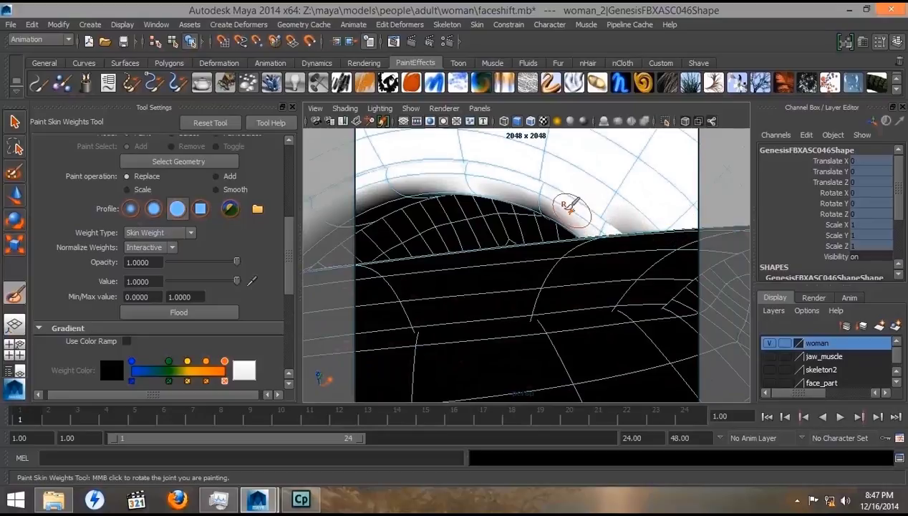
{"action": "mouse_move", "coordinate": [604, 178]}
{"action": "left_mouse_down", "text": "alt"}
{"action": "mouse_move", "coordinate": [608, 203]}
{"action": "mouse_move", "coordinate": [638, 239]}
{"action": "left_mouse_up", "text": "alt"}
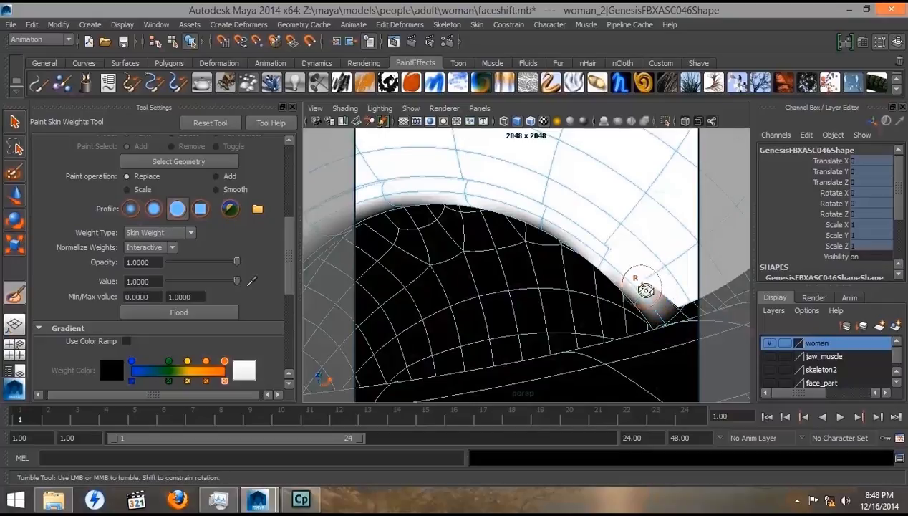
- Extend the full joint20 weight along the upper eyelid's rim toward the inner corner
{"action": "mouse_move", "coordinate": [645, 290]}
{"action": "left_mouse_down", "text": "alt"}
{"action": "mouse_move", "coordinate": [662, 334]}
{"action": "mouse_move", "coordinate": [726, 347]}
{"action": "mouse_move", "coordinate": [806, 338]}
{"action": "mouse_move", "coordinate": [553, 347]}
{"action": "mouse_move", "coordinate": [524, 319]}
{"action": "mouse_move", "coordinate": [585, 292]}
{"action": "left_mouse_up", "text": "alt"}
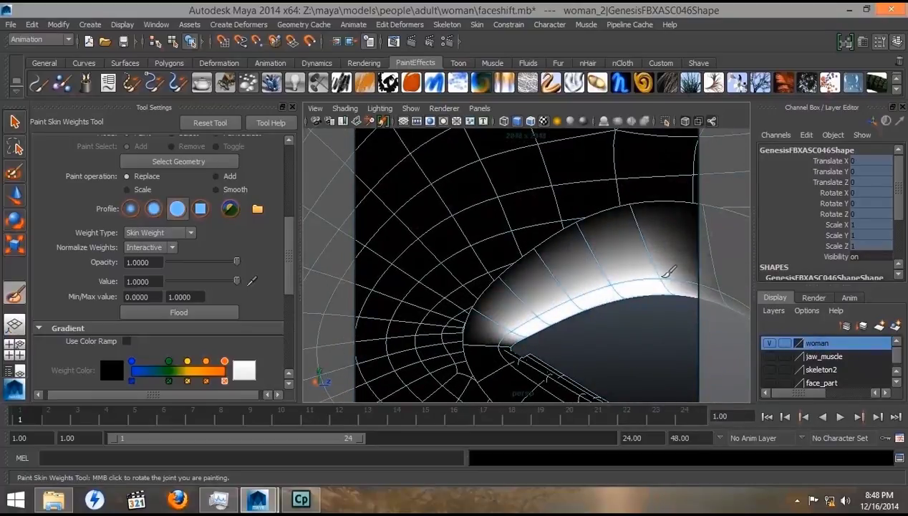
{"action": "left_click_drag", "start_coordinate": [642, 290], "coordinate": [713, 298], "text": "alt"}
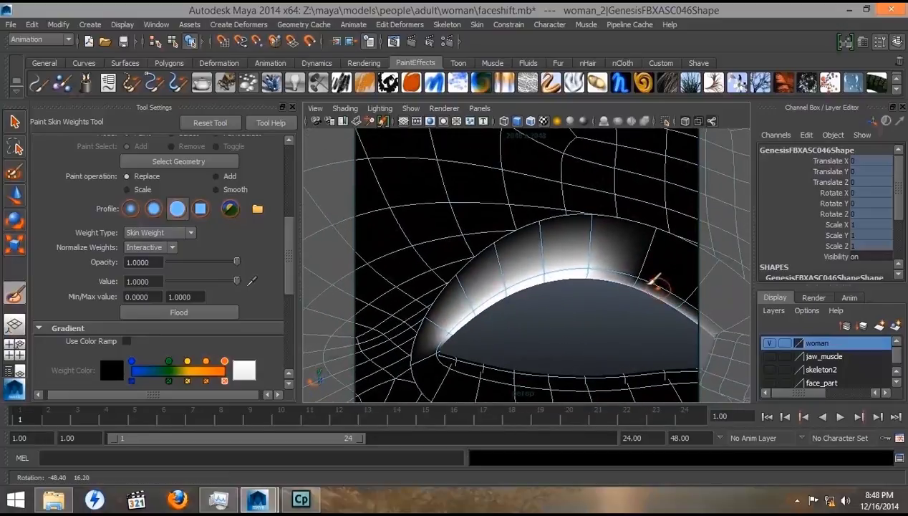
{"action": "mouse_move", "coordinate": [641, 268]}
{"action": "left_mouse_down"}
{"action": "mouse_move", "coordinate": [648, 277]}
{"action": "mouse_move", "coordinate": [636, 282]}
{"action": "left_mouse_up"}
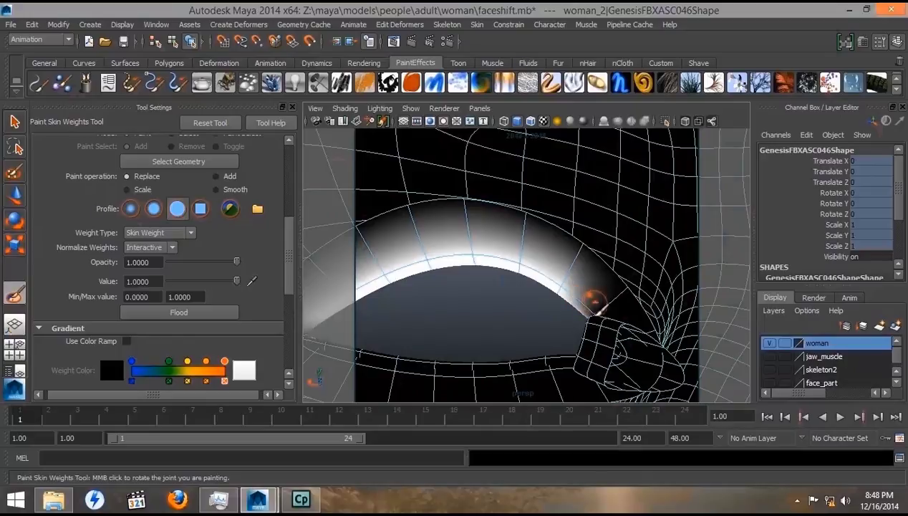
{"action": "mouse_move", "coordinate": [590, 310]}
{"action": "left_mouse_down", "text": "alt"}
{"action": "mouse_move", "coordinate": [576, 330]}
{"action": "mouse_move", "coordinate": [503, 345]}
{"action": "mouse_move", "coordinate": [553, 328]}
{"action": "left_mouse_up", "text": "alt"}
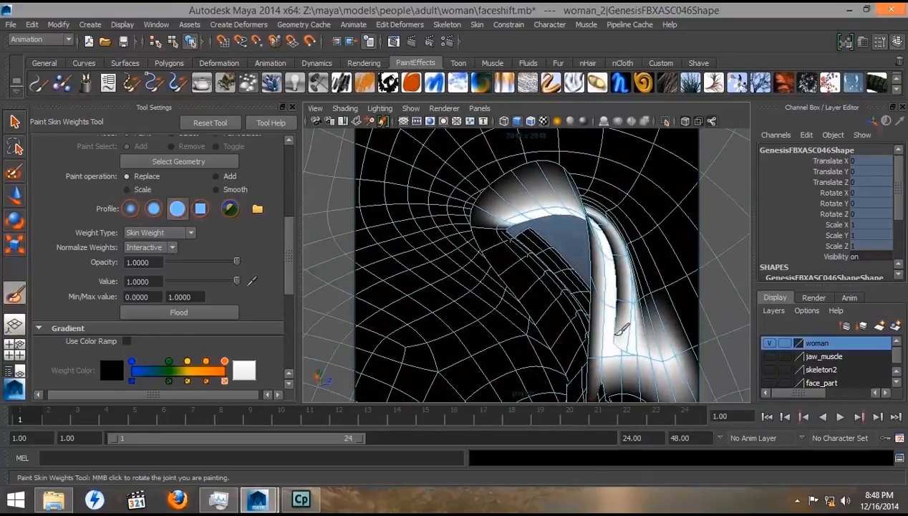
- Fill the unweighted groove inside the upper eyelid fold with full joint20 weight from the inner corner to the outer corner
{"action": "mouse_move", "coordinate": [620, 328]}
{"action": "left_mouse_down"}
{"action": "mouse_move", "coordinate": [614, 240]}
{"action": "mouse_move", "coordinate": [606, 269]}
{"action": "mouse_move", "coordinate": [608, 287]}
{"action": "mouse_move", "coordinate": [620, 247]}
{"action": "left_mouse_up"}
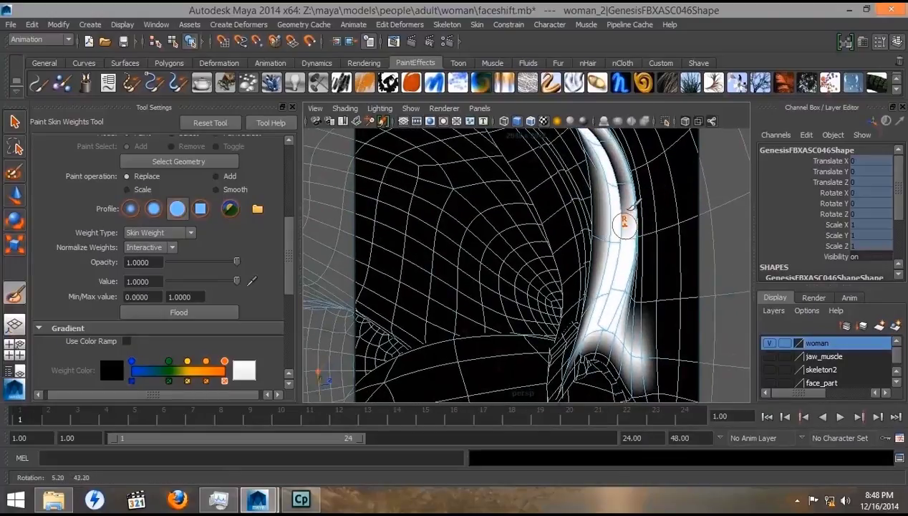
{"action": "middle_click_drag", "start_coordinate": [622, 176], "coordinate": [621, 161], "text": "alt"}
{"action": "mouse_move", "coordinate": [621, 161]}
{"action": "left_mouse_down", "text": "alt"}
{"action": "mouse_move", "coordinate": [602, 188]}
{"action": "mouse_move", "coordinate": [593, 255]}
{"action": "mouse_move", "coordinate": [675, 251]}
{"action": "mouse_move", "coordinate": [689, 233]}
{"action": "mouse_move", "coordinate": [670, 231]}
{"action": "left_mouse_up", "text": "alt"}
{"action": "mouse_move", "coordinate": [633, 205]}
{"action": "left_mouse_down", "text": "alt"}
{"action": "mouse_move", "coordinate": [577, 183]}
{"action": "mouse_move", "coordinate": [580, 195]}
{"action": "left_mouse_up", "text": "alt"}
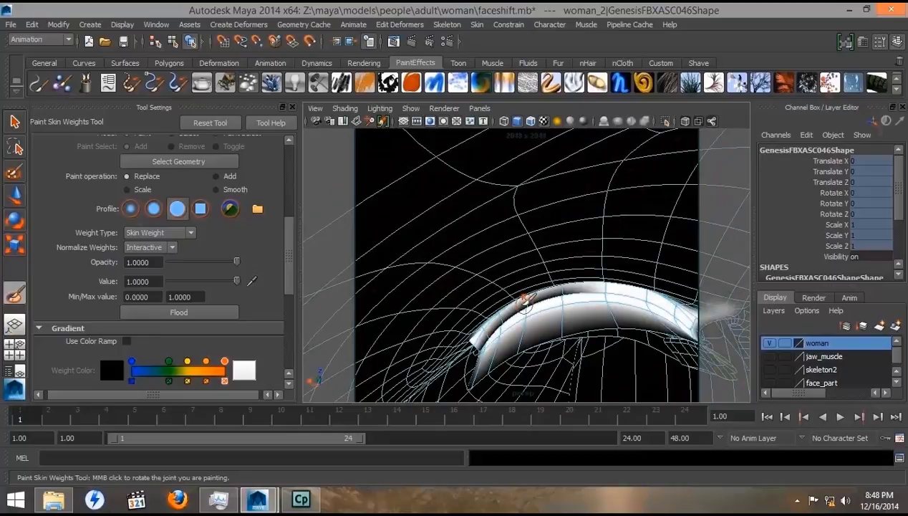
{"action": "left_click_drag", "start_coordinate": [524, 301], "coordinate": [568, 288]}
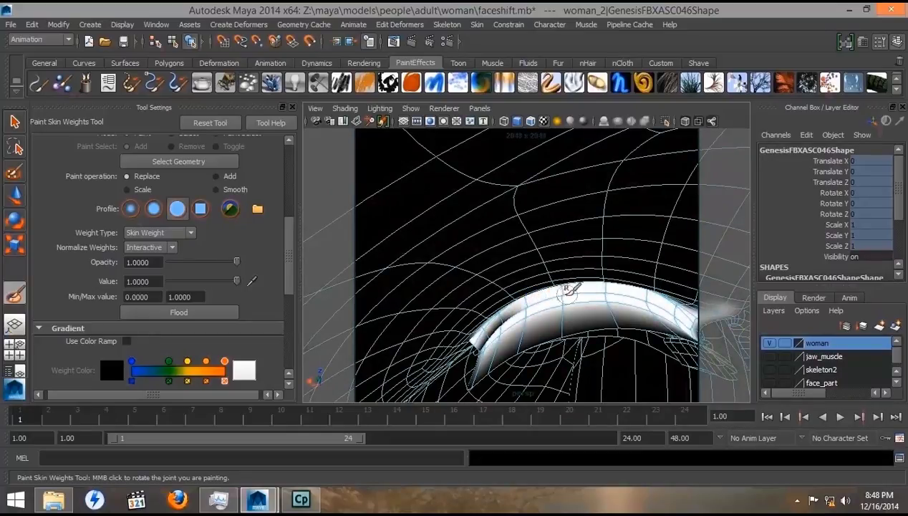
{"action": "mouse_move", "coordinate": [502, 324]}
{"action": "left_mouse_down"}
{"action": "mouse_move", "coordinate": [480, 338]}
{"action": "mouse_move", "coordinate": [493, 335]}
{"action": "mouse_move", "coordinate": [511, 361]}
{"action": "mouse_move", "coordinate": [518, 337]}
{"action": "mouse_move", "coordinate": [531, 335]}
{"action": "left_mouse_up"}
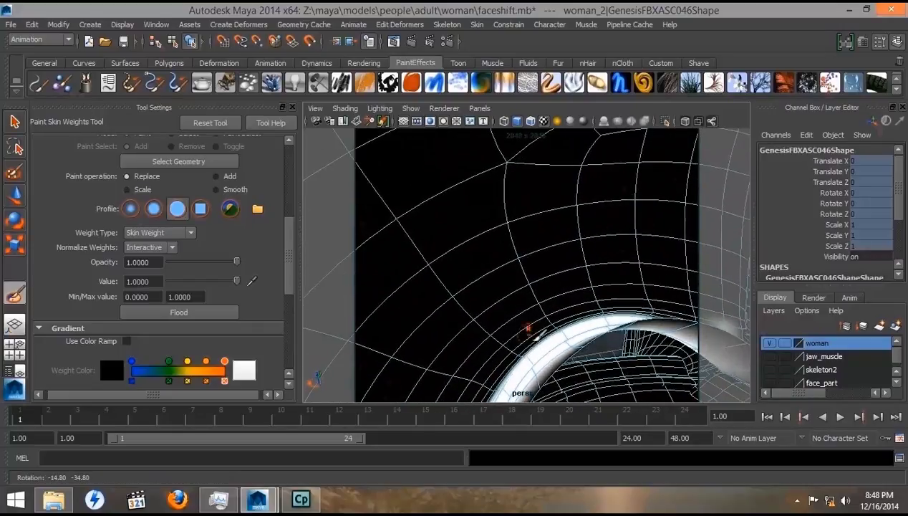
- Undo the last weight stroke near the upper eyelid's outer corner
{"action": "mouse_move", "coordinate": [530, 335]}
{"action": "middle_mouse_down", "text": "alt"}
{"action": "mouse_move", "coordinate": [531, 306]}
{"action": "mouse_move", "coordinate": [523, 324]}
{"action": "mouse_move", "coordinate": [532, 329]}
{"action": "middle_mouse_up", "text": "alt"}
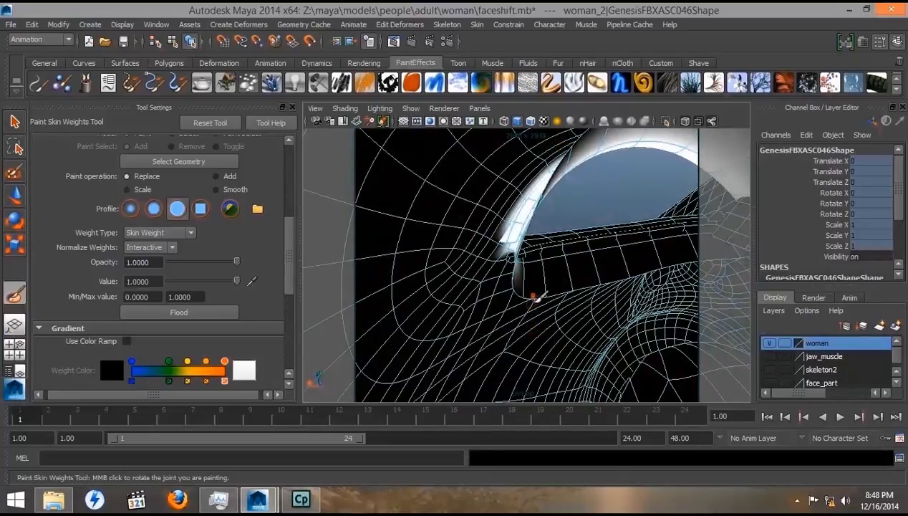
{"action": "key", "text": "ctrl+z"}
{"action": "left_click_drag", "start_coordinate": [519, 290], "coordinate": [581, 302], "text": "alt"}
{"action": "scroll", "coordinate": [490, 282], "scroll_direction": "up", "scroll_amount": 5}
{"action": "scroll", "coordinate": [489, 282], "scroll_direction": "down", "scroll_amount": 5}
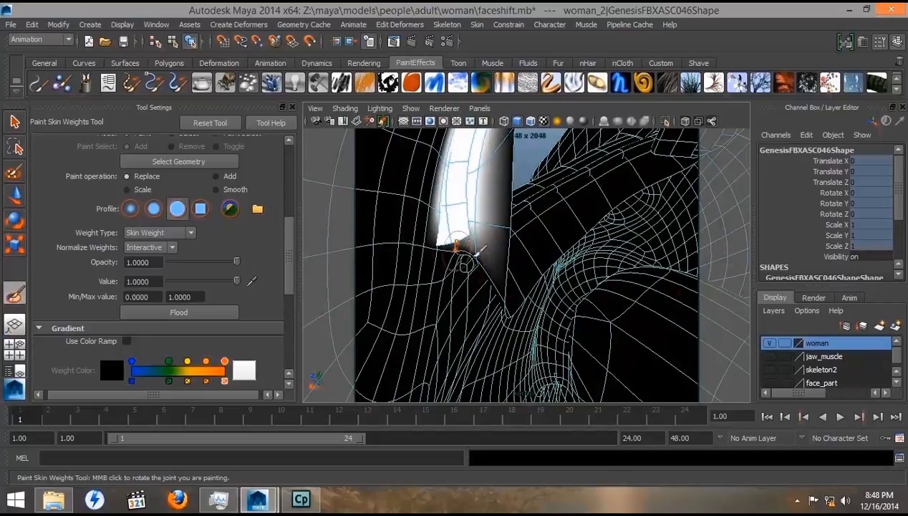
- Paint full joint20 weight along the back of the eyelid fold, from above the inner corner toward the lid's middle
{"action": "scroll", "coordinate": [569, 246], "scroll_direction": "down", "scroll_amount": 3}
{"action": "left_click_drag", "start_coordinate": [568, 247], "coordinate": [505, 275], "text": "alt"}
{"action": "right_click_drag", "start_coordinate": [544, 285], "coordinate": [637, 298], "text": "alt"}
{"action": "mouse_move", "coordinate": [649, 262]}
{"action": "left_mouse_down", "text": "alt"}
{"action": "mouse_move", "coordinate": [620, 266]}
{"action": "mouse_move", "coordinate": [634, 262]}
{"action": "left_mouse_up", "text": "alt"}
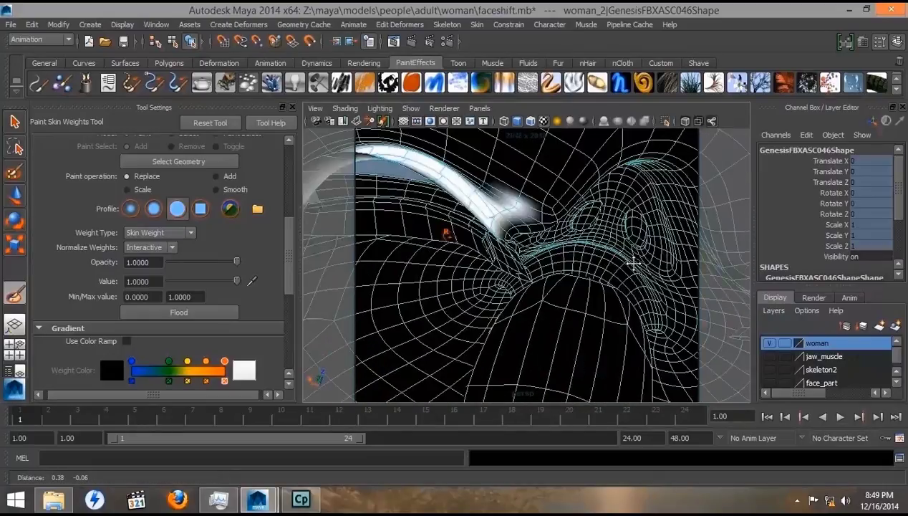
{"action": "middle_click_drag", "start_coordinate": [633, 262], "coordinate": [663, 252], "text": "alt"}
{"action": "scroll", "coordinate": [643, 258], "scroll_direction": "up", "scroll_amount": 5}
{"action": "scroll", "coordinate": [660, 252], "scroll_direction": "down", "scroll_amount": 3}
{"action": "scroll", "coordinate": [660, 253], "scroll_direction": "down", "scroll_amount": 3}
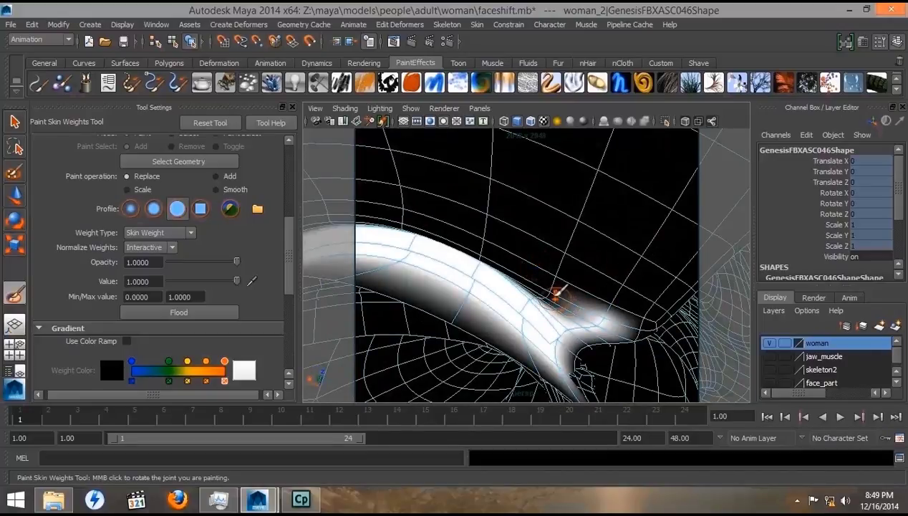
{"action": "mouse_move", "coordinate": [553, 288]}
{"action": "left_mouse_down"}
{"action": "mouse_move", "coordinate": [527, 305]}
{"action": "mouse_move", "coordinate": [524, 270]}
{"action": "left_mouse_up"}
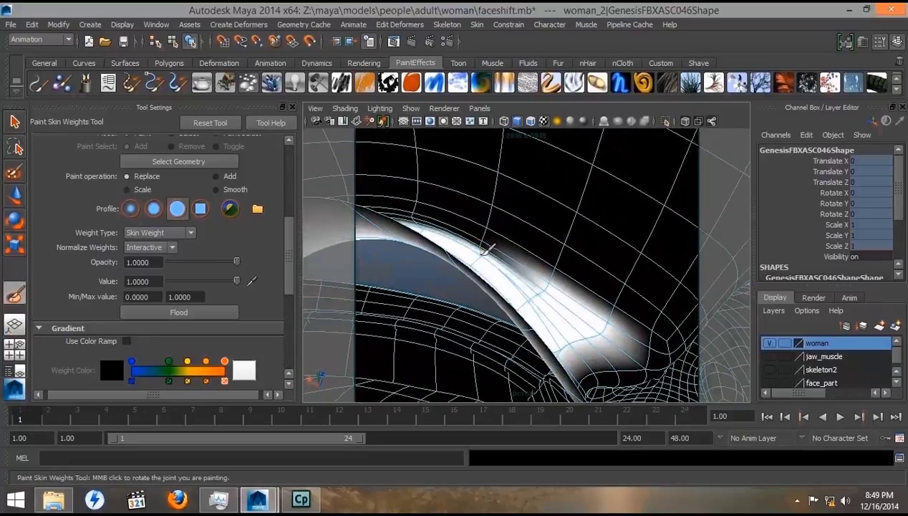
{"action": "left_click", "coordinate": [487, 245]}
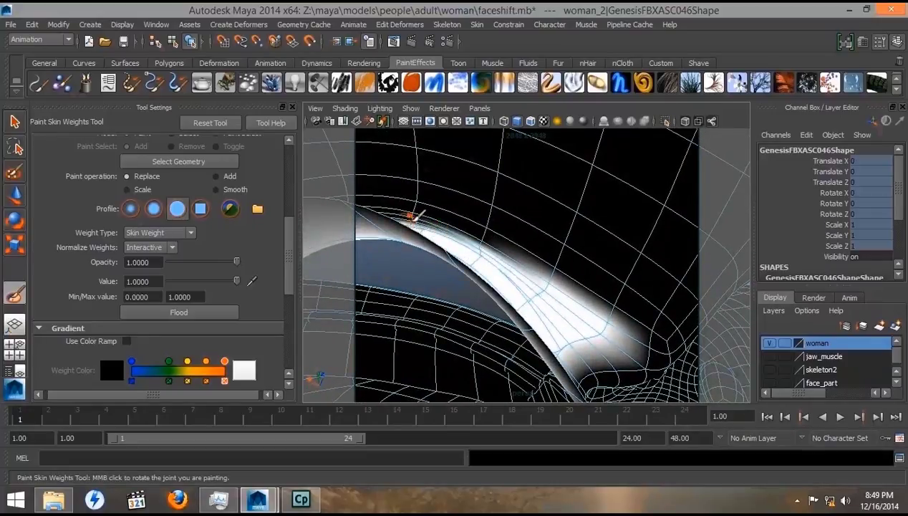
{"action": "left_click", "coordinate": [415, 217]}
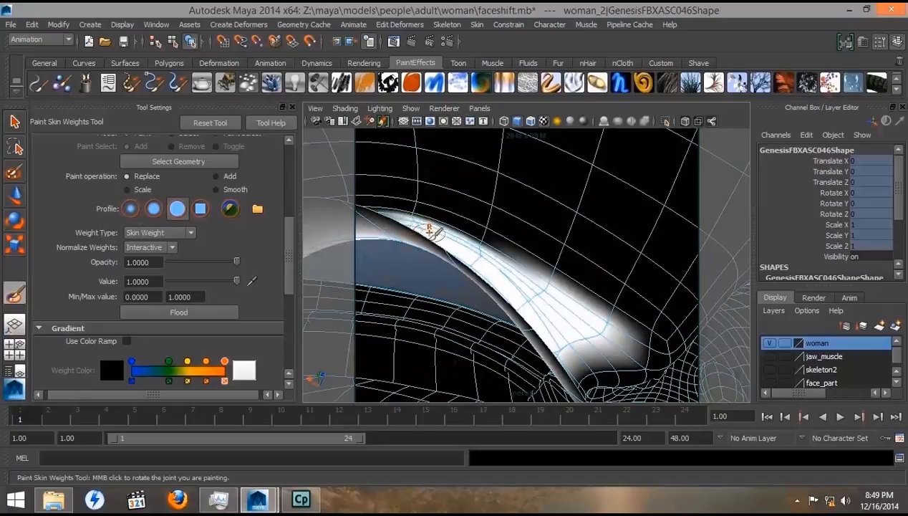
- Paint full joint20 weight along the back of the fold from the outer corner to the lid's middle
{"action": "middle_click_drag", "start_coordinate": [428, 239], "coordinate": [451, 243], "text": "alt"}
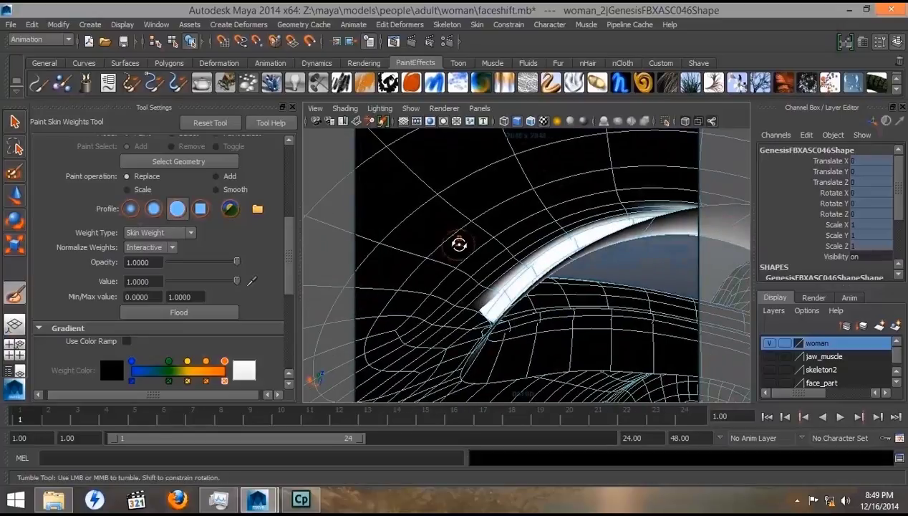
{"action": "left_click_drag", "start_coordinate": [459, 244], "coordinate": [464, 243], "text": "alt"}
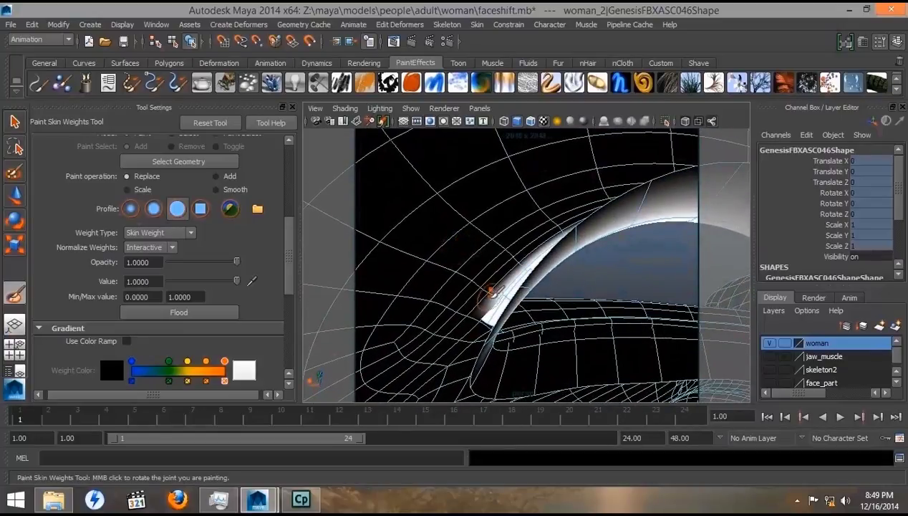
{"action": "mouse_move", "coordinate": [518, 262]}
{"action": "left_mouse_down"}
{"action": "mouse_move", "coordinate": [566, 225]}
{"action": "mouse_move", "coordinate": [564, 249]}
{"action": "mouse_move", "coordinate": [627, 219]}
{"action": "mouse_move", "coordinate": [628, 202]}
{"action": "left_mouse_up"}
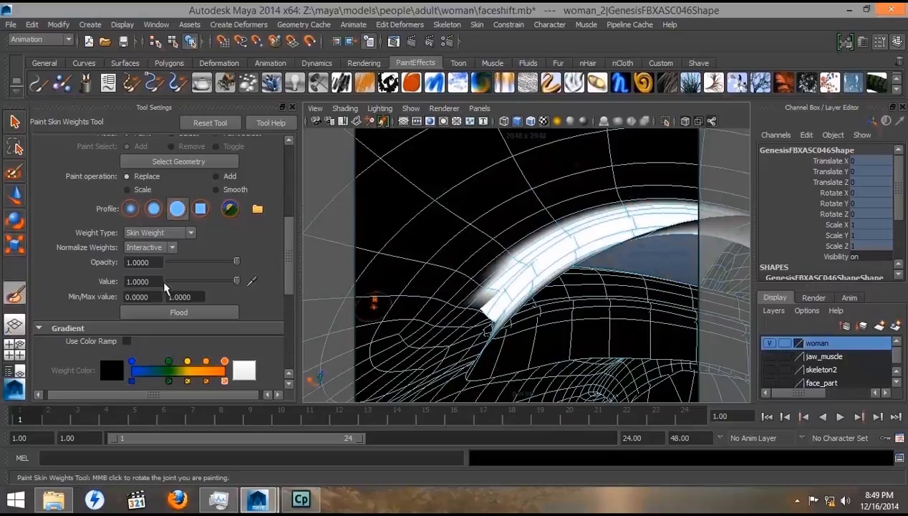
- Set the skin weight brush's value to 0.5
{"action": "left_click_drag", "start_coordinate": [163, 281], "coordinate": [93, 279]}
{"action": "type", "text": ".5"}
{"action": "key", "text": "Return"}
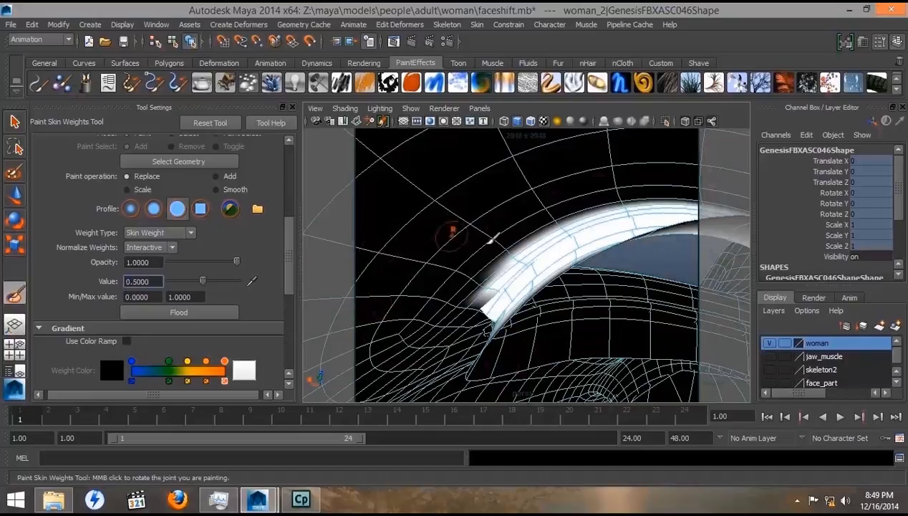
{"action": "mouse_move", "coordinate": [487, 232]}
{"action": "left_mouse_down"}
{"action": "mouse_move", "coordinate": [457, 267]}
{"action": "mouse_move", "coordinate": [474, 271]}
{"action": "left_mouse_up"}
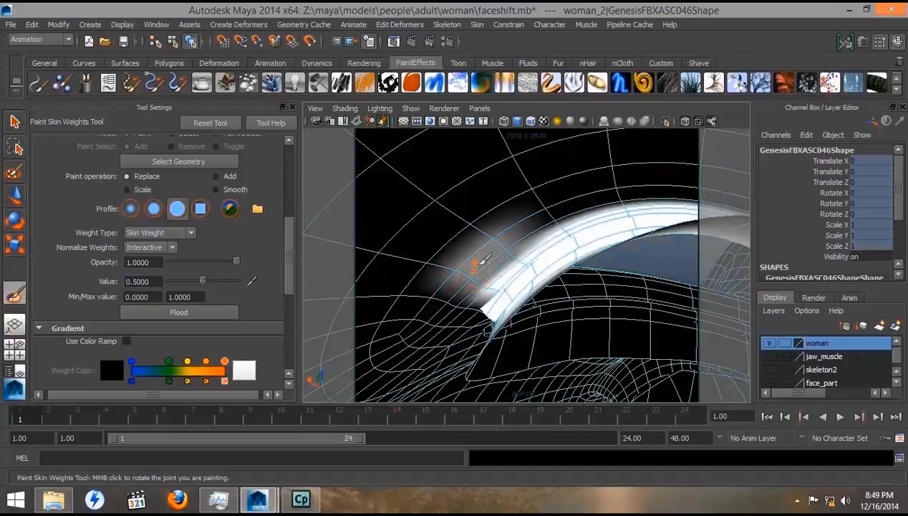
{"action": "key", "text": "ctrl+z"}
{"action": "key", "text": "ctrl+z"}
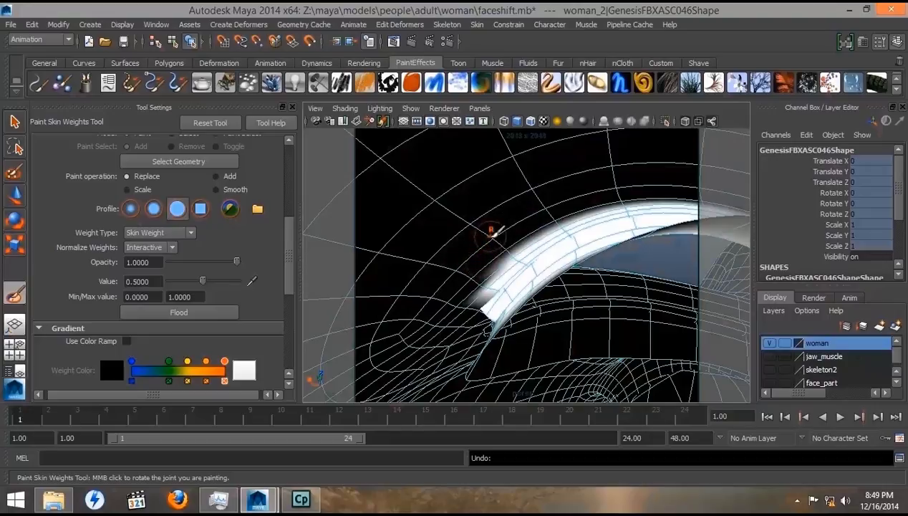
- Paint a 0.5 joint20 weight band just above the fully weighted fold, from the outer corner to the lid's middle
{"action": "mouse_move", "coordinate": [490, 237]}
{"action": "left_mouse_down"}
{"action": "mouse_move", "coordinate": [510, 243]}
{"action": "mouse_move", "coordinate": [479, 272]}
{"action": "mouse_move", "coordinate": [463, 268]}
{"action": "left_mouse_up"}
{"action": "left_click", "coordinate": [548, 202]}
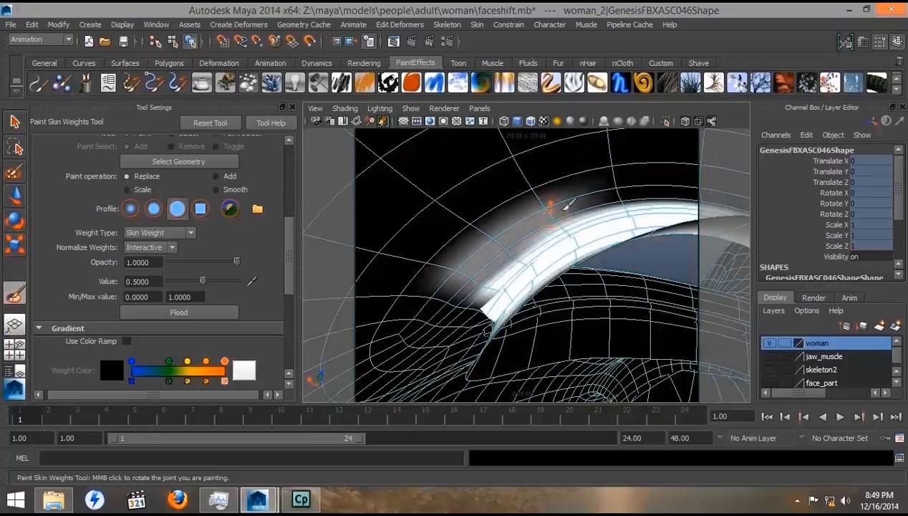
{"action": "left_click_drag", "start_coordinate": [625, 177], "coordinate": [623, 182]}
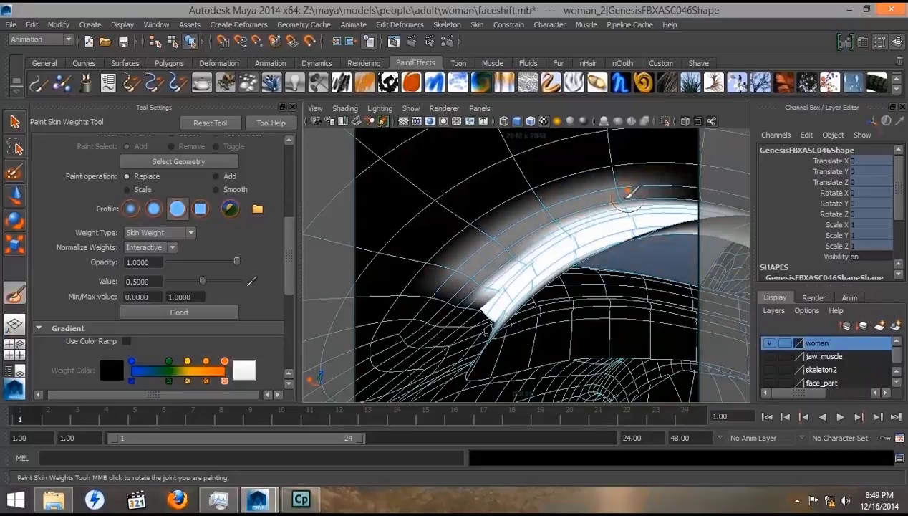
{"action": "left_click", "coordinate": [625, 198]}
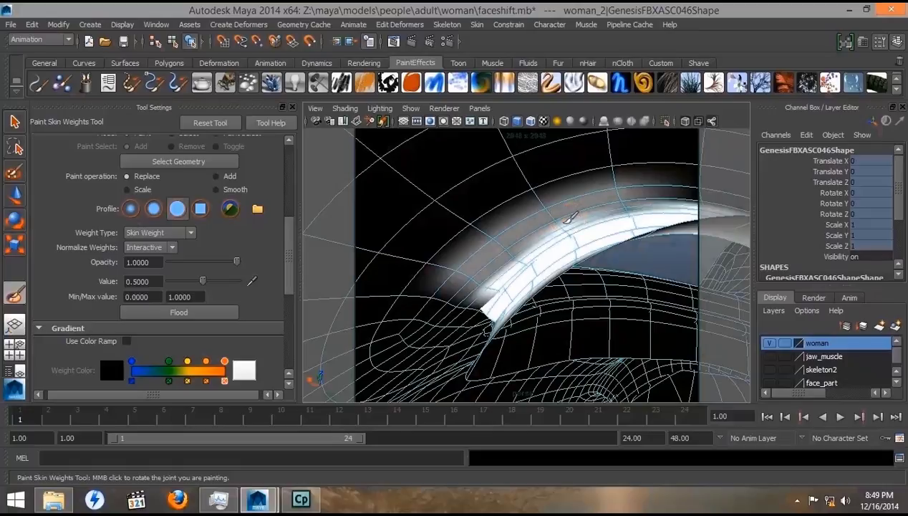
- Continue the 0.5 joint20 weight band above the fold from the lid's middle to the inner corner
{"action": "mouse_move", "coordinate": [622, 193]}
{"action": "middle_mouse_down", "text": "alt"}
{"action": "mouse_move", "coordinate": [614, 202]}
{"action": "mouse_move", "coordinate": [623, 202]}
{"action": "middle_mouse_up", "text": "alt"}
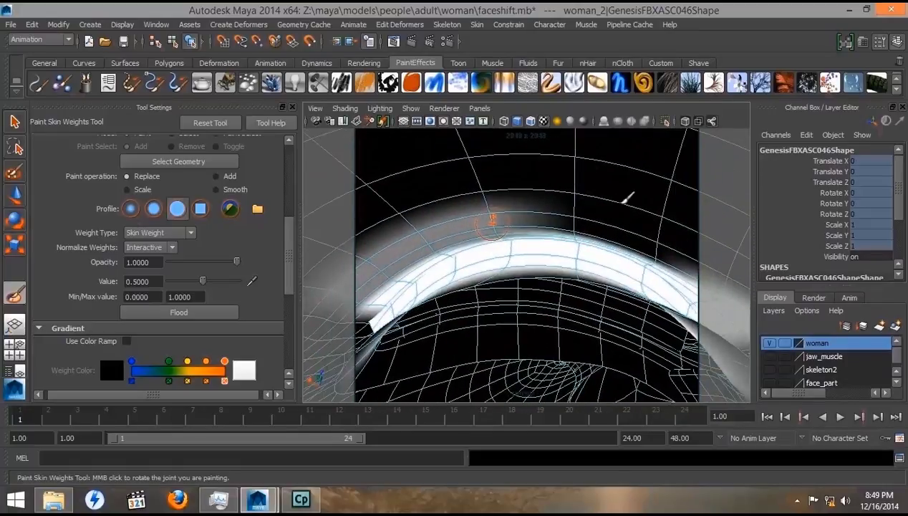
{"action": "mouse_move", "coordinate": [581, 203]}
{"action": "left_mouse_down"}
{"action": "mouse_move", "coordinate": [576, 222]}
{"action": "mouse_move", "coordinate": [659, 251]}
{"action": "mouse_move", "coordinate": [649, 241]}
{"action": "mouse_move", "coordinate": [564, 247]}
{"action": "left_mouse_up"}
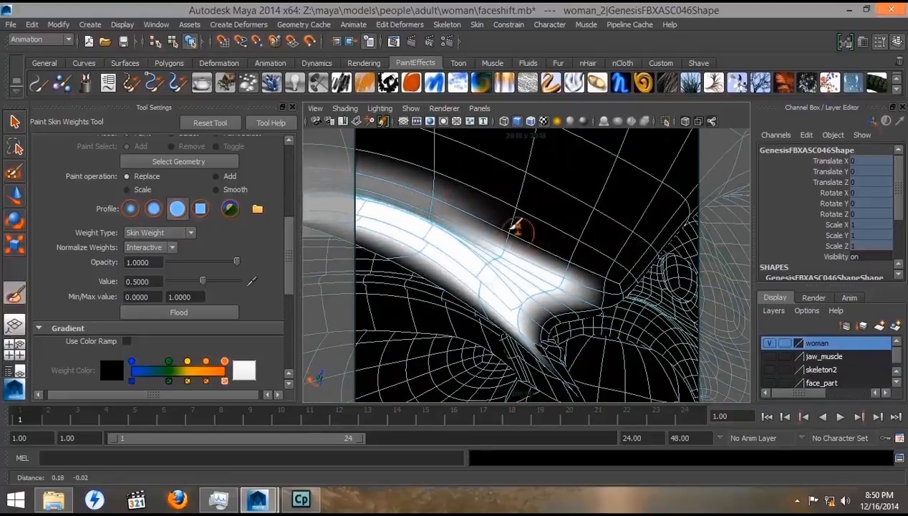
{"action": "left_click", "coordinate": [508, 226]}
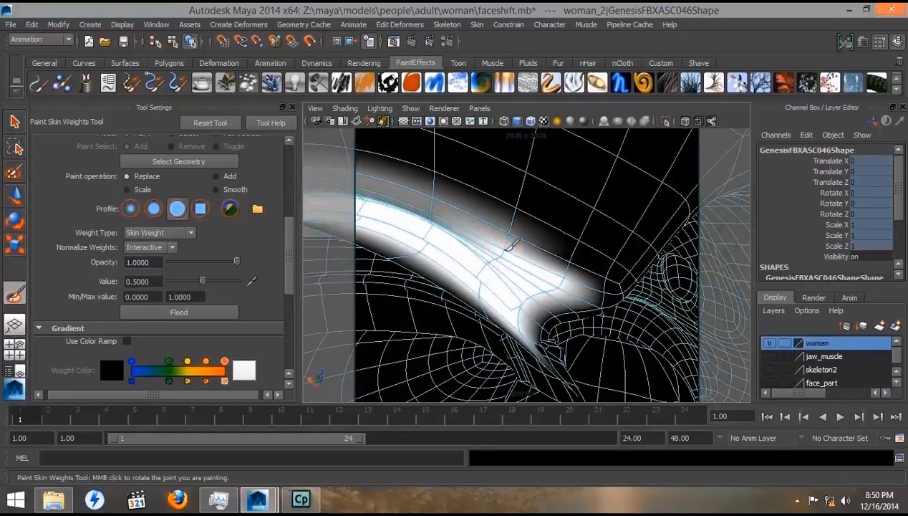
{"action": "left_click", "coordinate": [507, 250]}
{"action": "mouse_move", "coordinate": [577, 252]}
{"action": "left_mouse_down"}
{"action": "mouse_move", "coordinate": [570, 271]}
{"action": "mouse_move", "coordinate": [607, 288]}
{"action": "mouse_move", "coordinate": [437, 205]}
{"action": "mouse_move", "coordinate": [308, 180]}
{"action": "mouse_move", "coordinate": [422, 199]}
{"action": "mouse_move", "coordinate": [542, 241]}
{"action": "mouse_move", "coordinate": [549, 220]}
{"action": "left_mouse_up"}
- Set the brush value to 0.2 and paint a faint joint20 band above the half-weighted rows along the whole upper eyelid
{"action": "middle_click_drag", "start_coordinate": [549, 219], "coordinate": [555, 230], "text": "alt"}
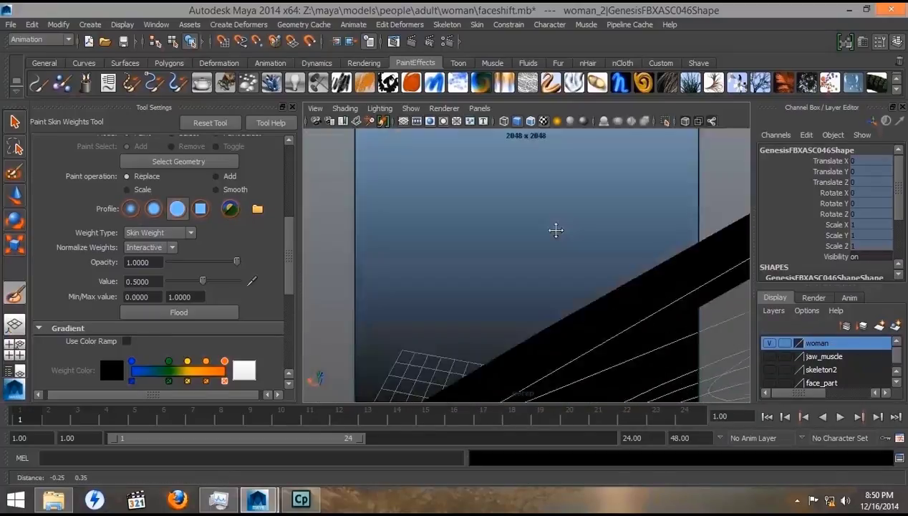
{"action": "scroll", "coordinate": [555, 229], "scroll_direction": "down", "scroll_amount": 8}
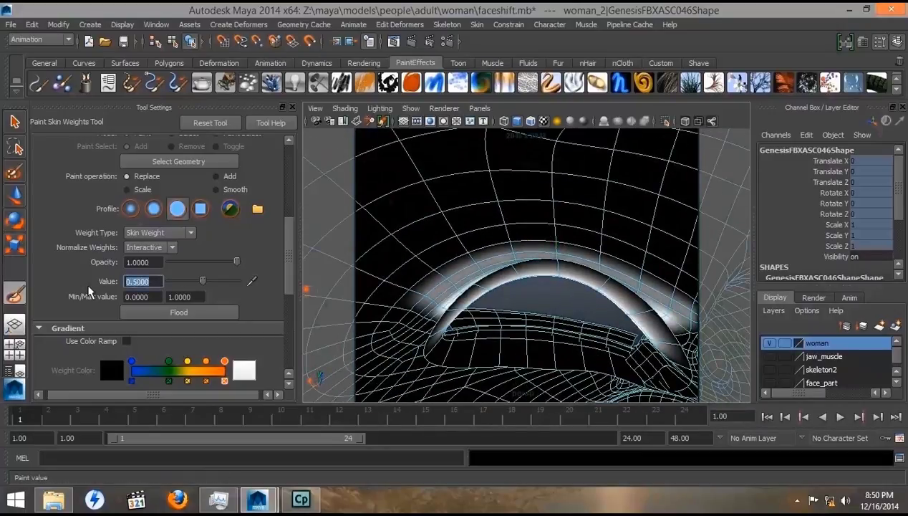
{"action": "type", "text": "0.2"}
{"action": "key", "text": "Tab"}
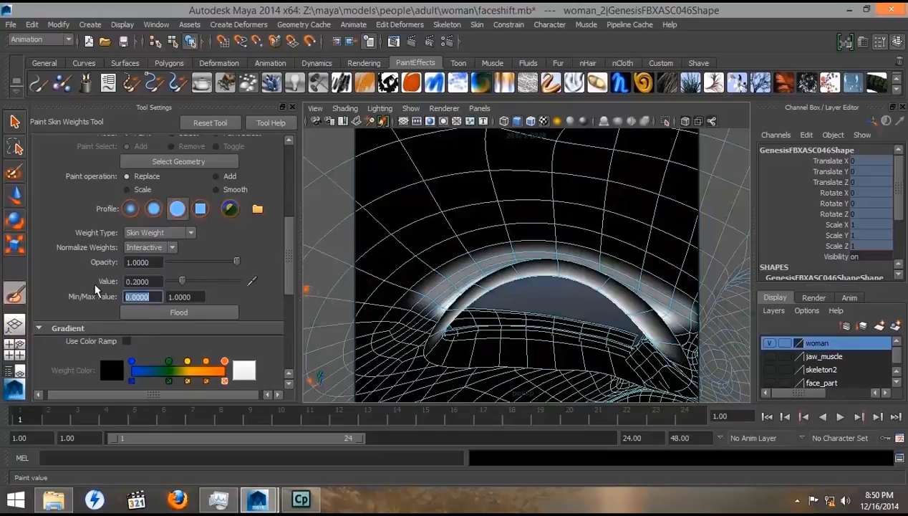
{"action": "left_click_drag", "start_coordinate": [414, 247], "coordinate": [442, 265]}
{"action": "left_click_drag", "start_coordinate": [457, 230], "coordinate": [468, 249]}
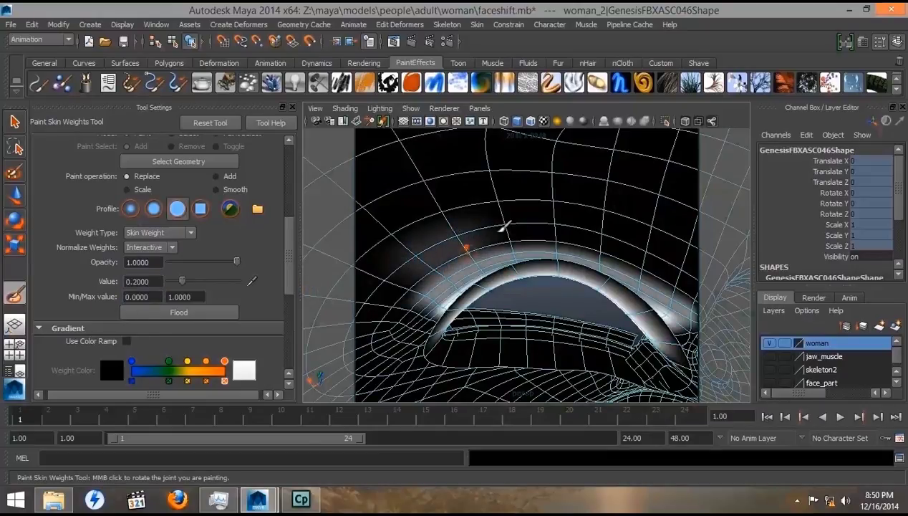
{"action": "mouse_move", "coordinate": [509, 220]}
{"action": "left_mouse_down"}
{"action": "mouse_move", "coordinate": [512, 242]}
{"action": "mouse_move", "coordinate": [555, 231]}
{"action": "mouse_move", "coordinate": [557, 239]}
{"action": "mouse_move", "coordinate": [606, 247]}
{"action": "mouse_move", "coordinate": [649, 244]}
{"action": "mouse_move", "coordinate": [643, 264]}
{"action": "mouse_move", "coordinate": [653, 267]}
{"action": "left_mouse_up"}
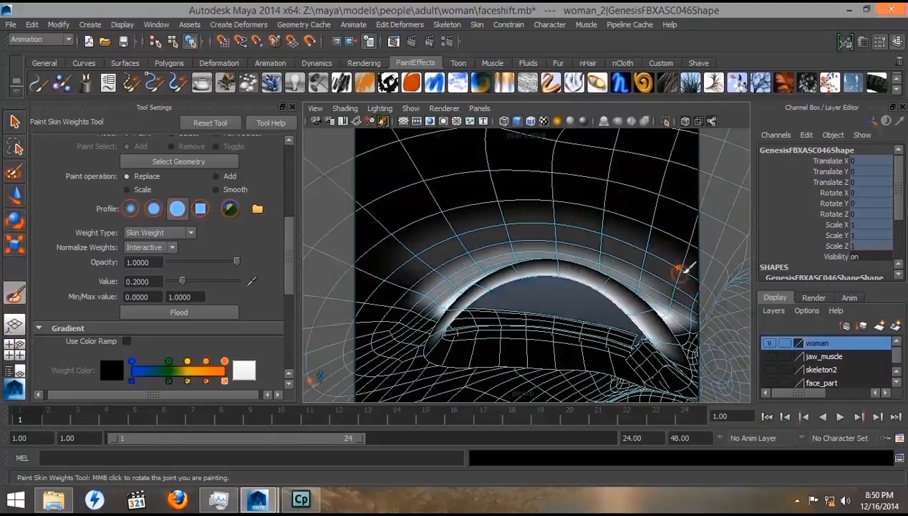
- Examine the painted upper eyelid area on the whole head from the side and the front
{"action": "mouse_move", "coordinate": [685, 264]}
{"action": "left_mouse_down", "text": "alt"}
{"action": "mouse_move", "coordinate": [552, 270]}
{"action": "mouse_move", "coordinate": [461, 241]}
{"action": "mouse_move", "coordinate": [240, 221]}
{"action": "left_mouse_up", "text": "alt"}
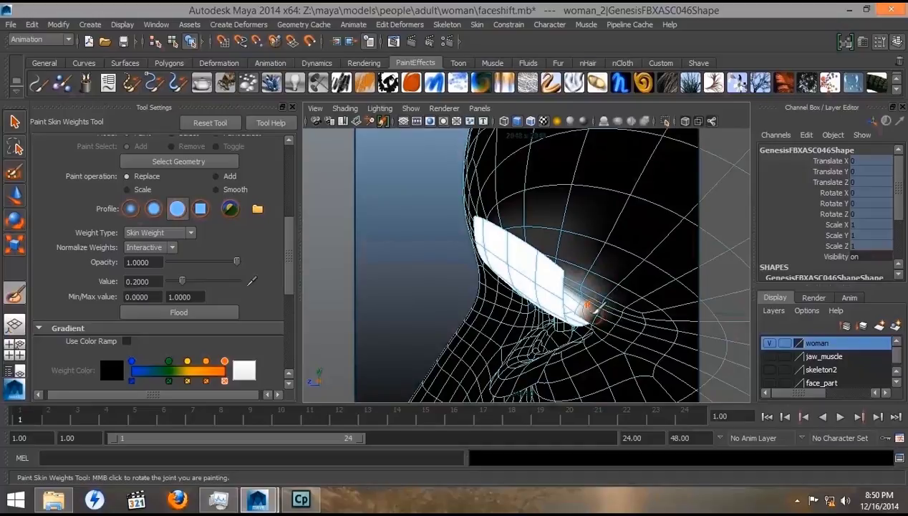
{"action": "right_click_drag", "start_coordinate": [599, 314], "coordinate": [539, 304], "text": "alt"}
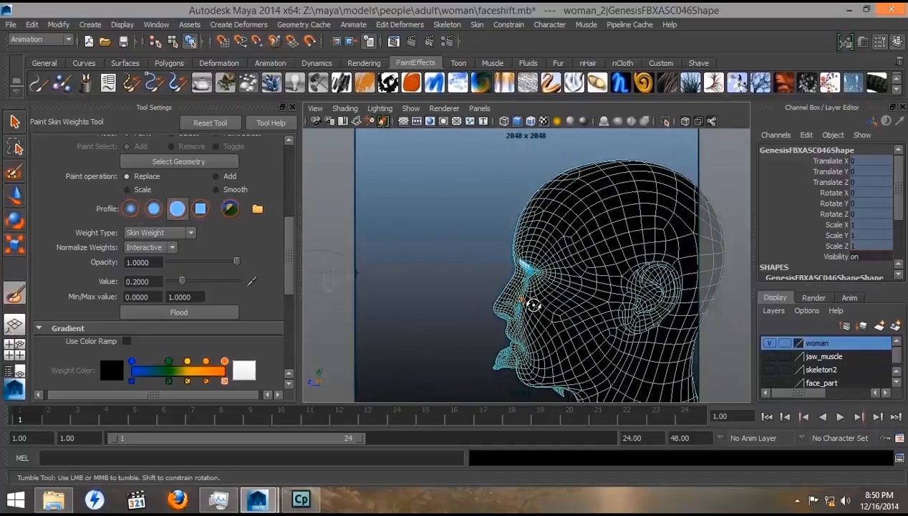
{"action": "mouse_move", "coordinate": [539, 305]}
{"action": "left_mouse_down", "text": "alt"}
{"action": "mouse_move", "coordinate": [632, 311]}
{"action": "mouse_move", "coordinate": [587, 313]}
{"action": "left_mouse_up", "text": "alt"}
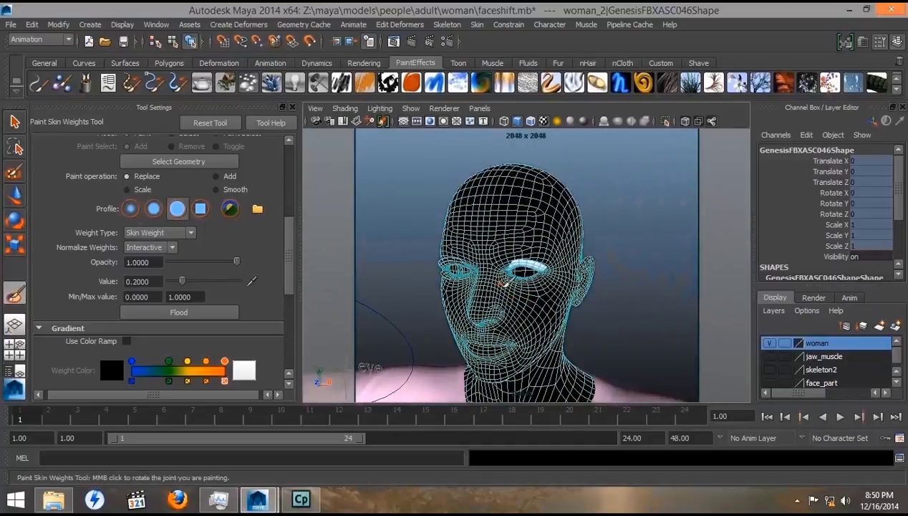
- Resume painting skin weights on the left eye with the eyelid animation played to frame 9
{"action": "key", "text": "f"}
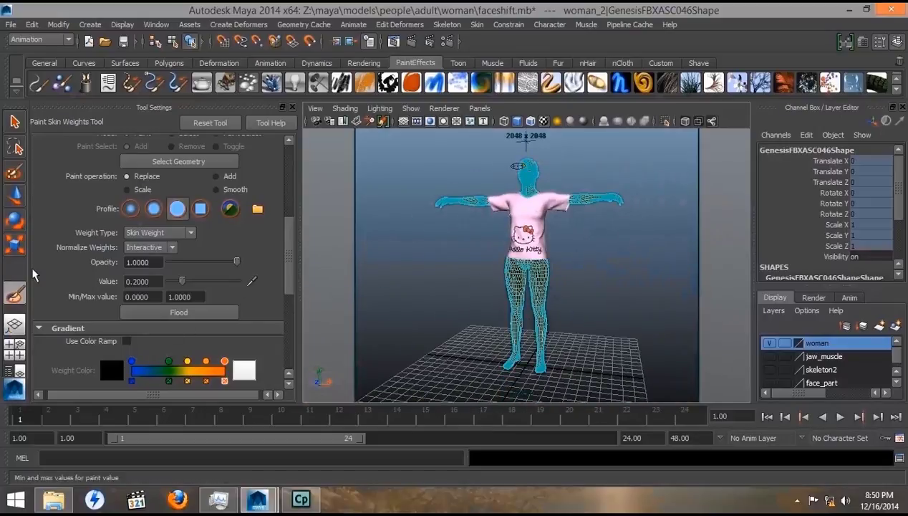
{"action": "left_click", "coordinate": [14, 196]}
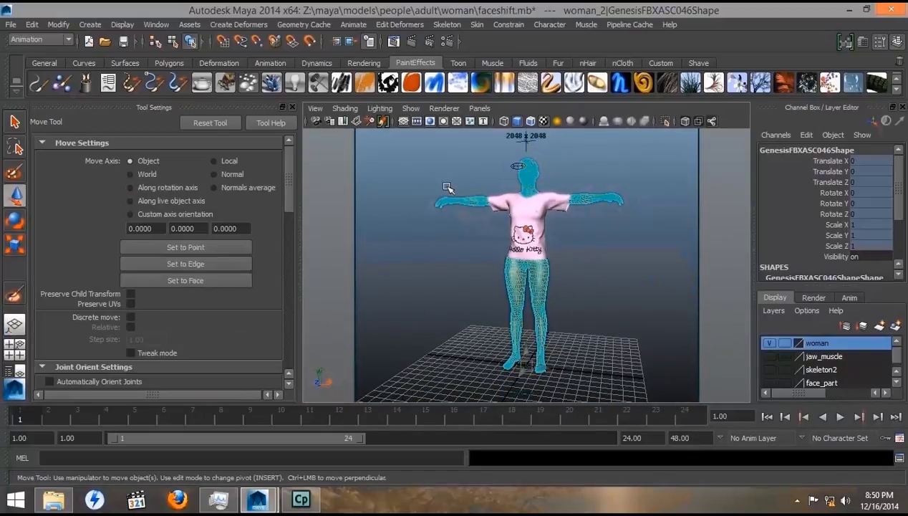
{"action": "right_click_drag", "start_coordinate": [447, 186], "coordinate": [603, 211], "text": "alt"}
{"action": "middle_click_drag", "start_coordinate": [603, 211], "coordinate": [591, 279], "text": "alt"}
{"action": "right_click_drag", "start_coordinate": [590, 279], "coordinate": [588, 304], "text": "alt"}
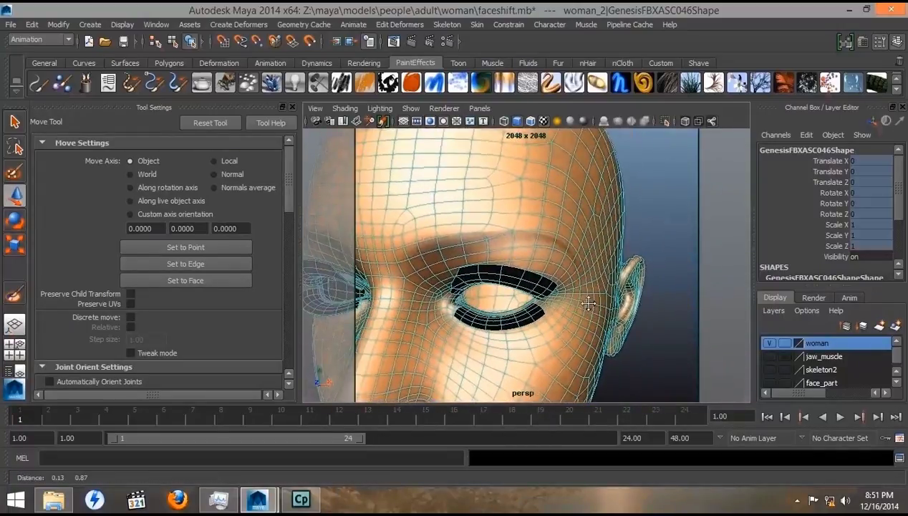
{"action": "middle_click_drag", "start_coordinate": [588, 303], "coordinate": [586, 293], "text": "alt"}
{"action": "left_click", "coordinate": [15, 297]}
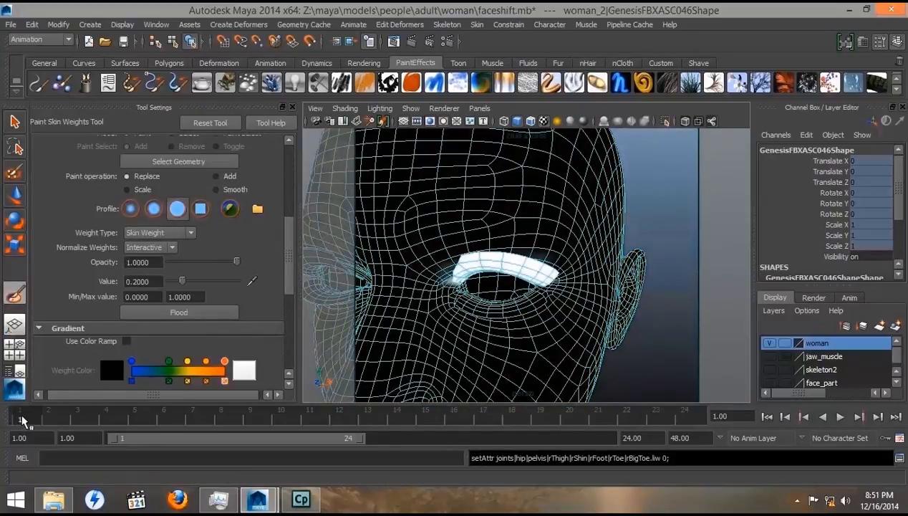
{"action": "key", "text": "alt+v"}
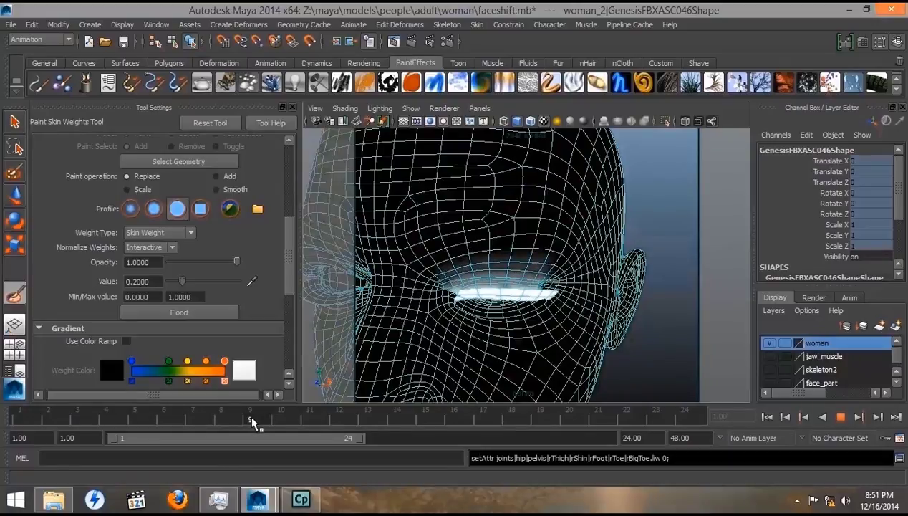
{"action": "key", "text": "alt+v"}
- Examine the joint20 weights around the closed left upper eyelid and its outer corner up close
{"action": "scroll", "coordinate": [530, 295], "scroll_direction": "up", "scroll_amount": 3}
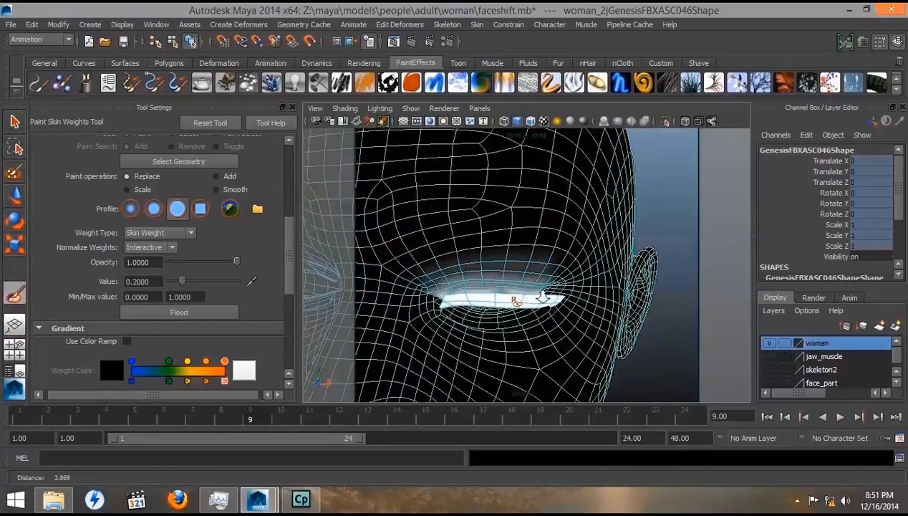
{"action": "mouse_move", "coordinate": [542, 295]}
{"action": "middle_mouse_down", "text": "alt"}
{"action": "mouse_move", "coordinate": [507, 336]}
{"action": "mouse_move", "coordinate": [539, 296]}
{"action": "middle_mouse_up", "text": "alt"}
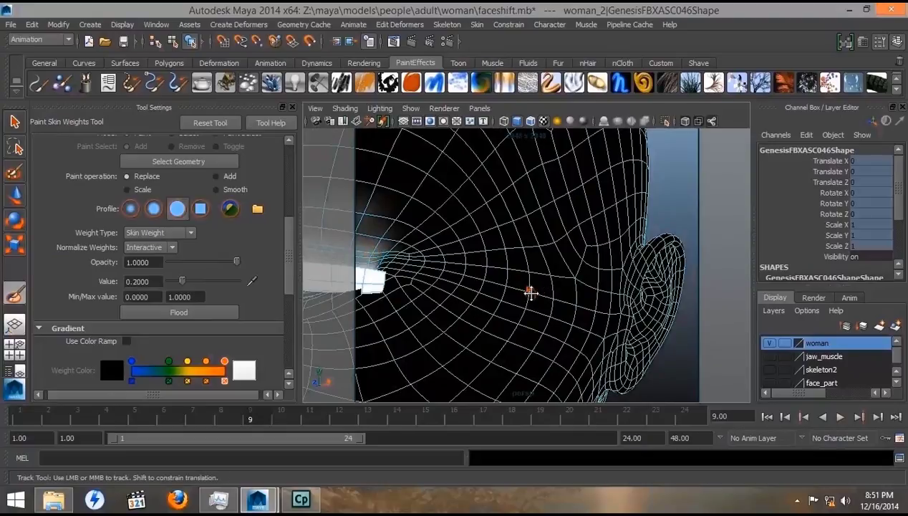
{"action": "left_click_drag", "start_coordinate": [530, 292], "coordinate": [486, 293], "text": "alt"}
{"action": "mouse_move", "coordinate": [486, 294]}
{"action": "right_mouse_down", "text": "alt"}
{"action": "mouse_move", "coordinate": [563, 296]}
{"action": "mouse_move", "coordinate": [501, 304]}
{"action": "mouse_move", "coordinate": [517, 300]}
{"action": "mouse_move", "coordinate": [480, 320]}
{"action": "right_mouse_up", "text": "alt"}
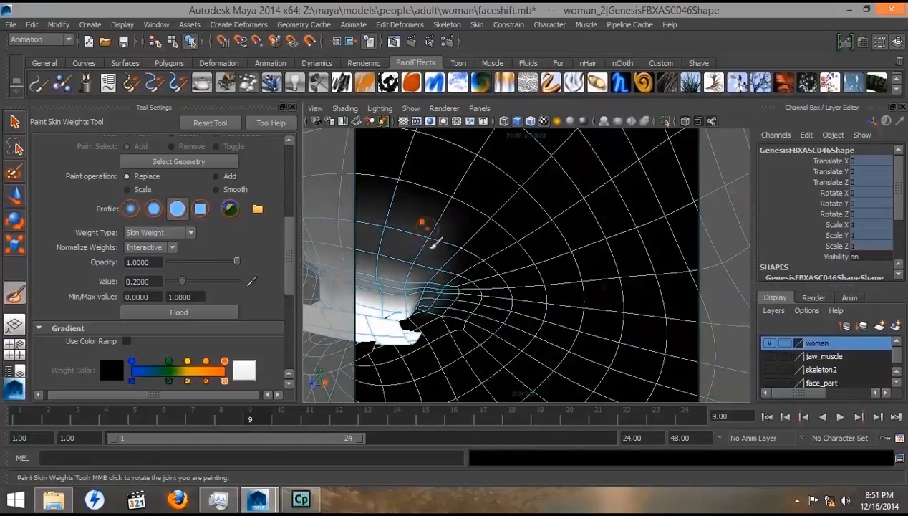
{"action": "scroll", "coordinate": [401, 297], "scroll_direction": "up", "scroll_amount": 5}
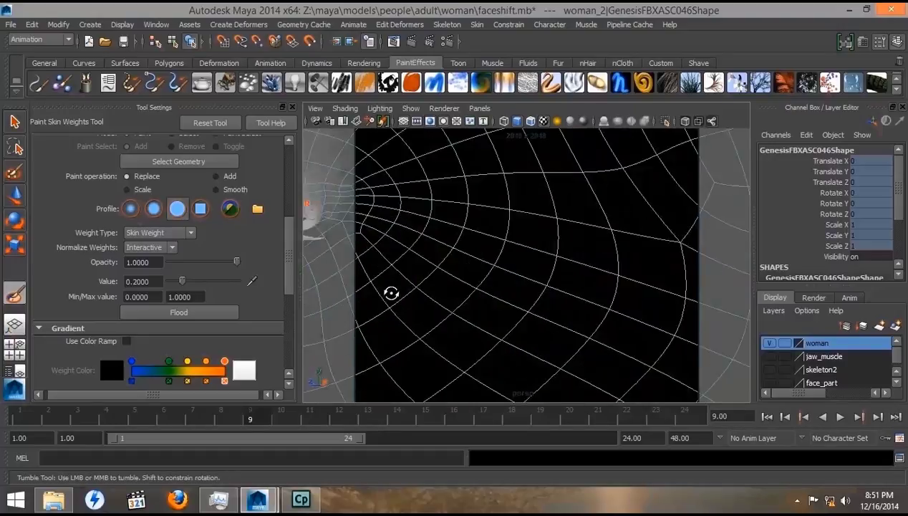
{"action": "mouse_move", "coordinate": [413, 263]}
{"action": "middle_mouse_down", "text": "alt"}
{"action": "mouse_move", "coordinate": [456, 289]}
{"action": "mouse_move", "coordinate": [430, 283]}
{"action": "middle_mouse_up", "text": "alt"}
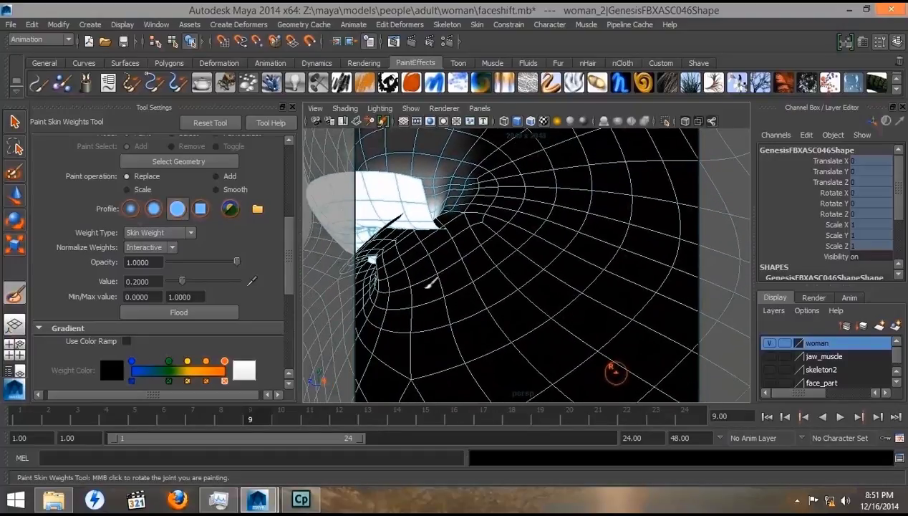
{"action": "scroll", "coordinate": [401, 261], "scroll_direction": "up", "scroll_amount": 5}
{"action": "scroll", "coordinate": [408, 258], "scroll_direction": "up", "scroll_amount": 3}
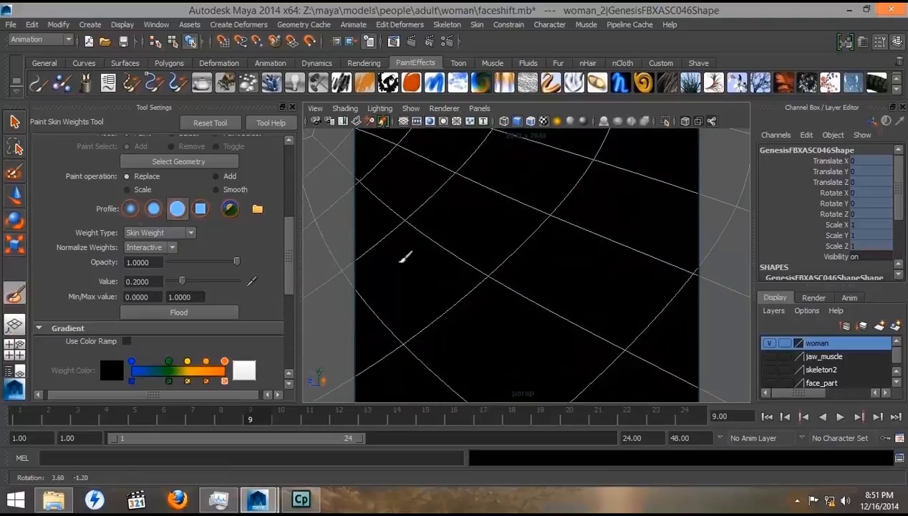
{"action": "mouse_move", "coordinate": [405, 254]}
{"action": "middle_mouse_down", "text": "alt"}
{"action": "mouse_move", "coordinate": [411, 243]}
{"action": "mouse_move", "coordinate": [426, 256]}
{"action": "middle_mouse_up", "text": "alt"}
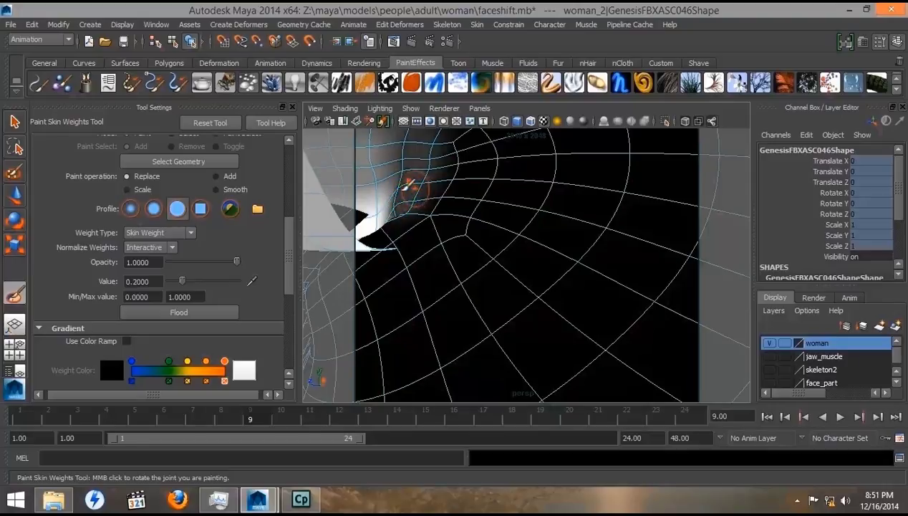
- Set the paint operation to Add and brush 0.2 more joint20 weight onto the closed left upper lid, including its outer corner
{"action": "mouse_move", "coordinate": [420, 197]}
{"action": "left_mouse_down", "text": "alt"}
{"action": "mouse_move", "coordinate": [400, 209]}
{"action": "mouse_move", "coordinate": [423, 241]}
{"action": "mouse_move", "coordinate": [541, 235]}
{"action": "mouse_move", "coordinate": [533, 219]}
{"action": "mouse_move", "coordinate": [457, 241]}
{"action": "mouse_move", "coordinate": [381, 239]}
{"action": "mouse_move", "coordinate": [318, 223]}
{"action": "mouse_move", "coordinate": [336, 229]}
{"action": "left_mouse_up", "text": "alt"}
{"action": "right_click_drag", "start_coordinate": [401, 290], "coordinate": [453, 315], "text": "alt"}
{"action": "mouse_move", "coordinate": [453, 315]}
{"action": "left_mouse_down", "text": "alt"}
{"action": "mouse_move", "coordinate": [497, 328]}
{"action": "mouse_move", "coordinate": [458, 324]}
{"action": "left_mouse_up", "text": "alt"}
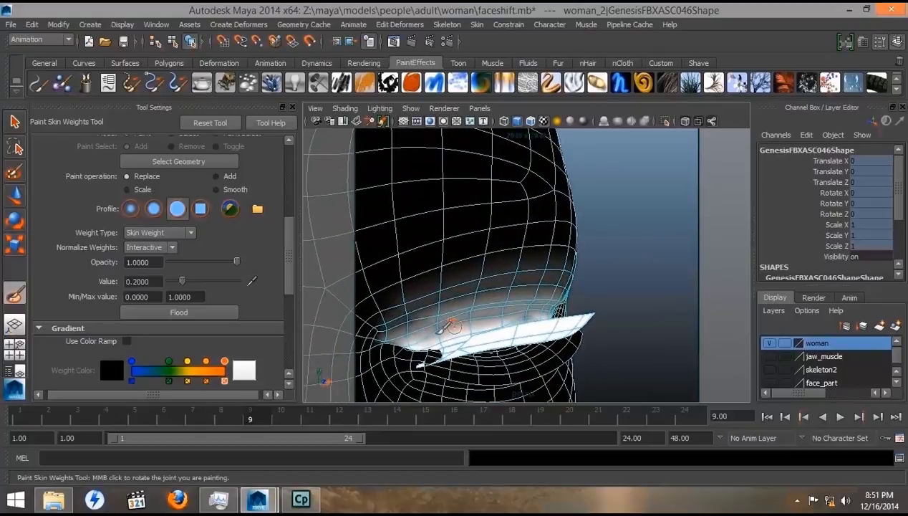
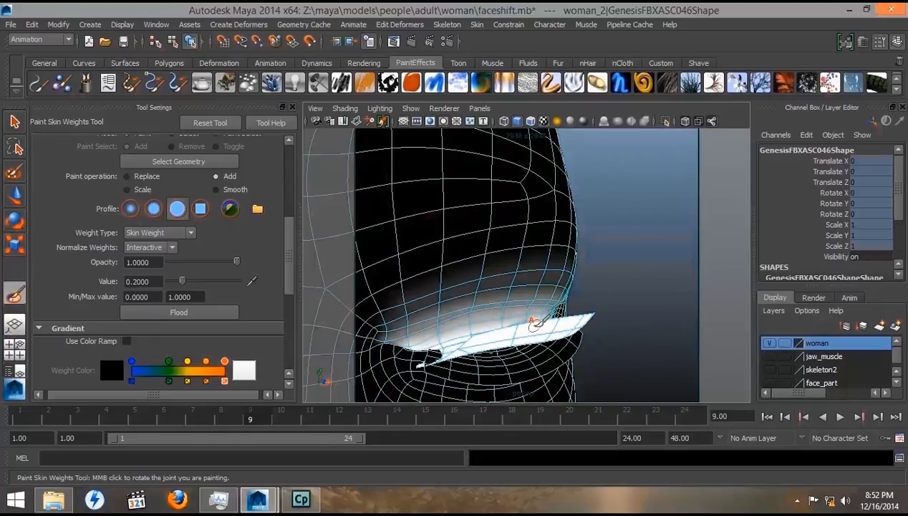
{"action": "left_click_drag", "start_coordinate": [544, 325], "coordinate": [410, 312], "text": "alt"}
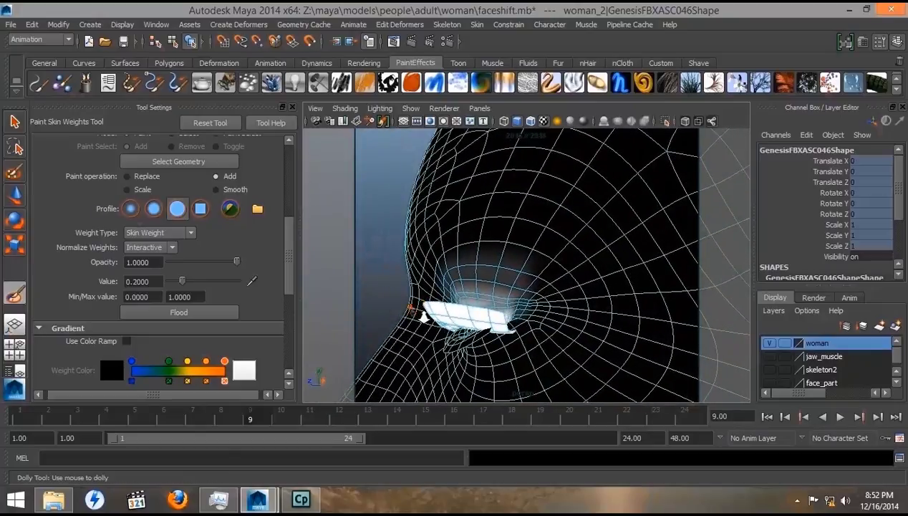
{"action": "mouse_move", "coordinate": [410, 313]}
{"action": "right_mouse_down", "text": "alt"}
{"action": "mouse_move", "coordinate": [425, 320]}
{"action": "mouse_move", "coordinate": [415, 320]}
{"action": "right_mouse_up", "text": "alt"}
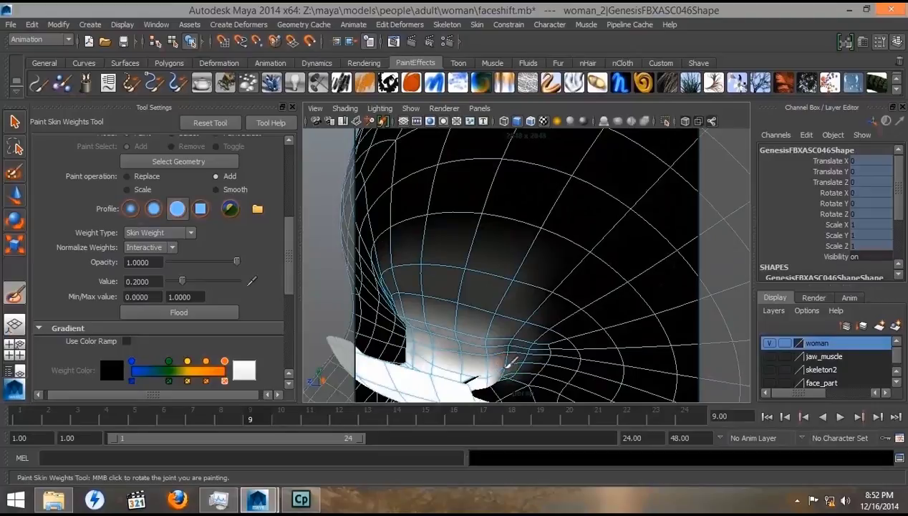
{"action": "left_click", "coordinate": [505, 368]}
{"action": "left_click", "coordinate": [503, 368]}
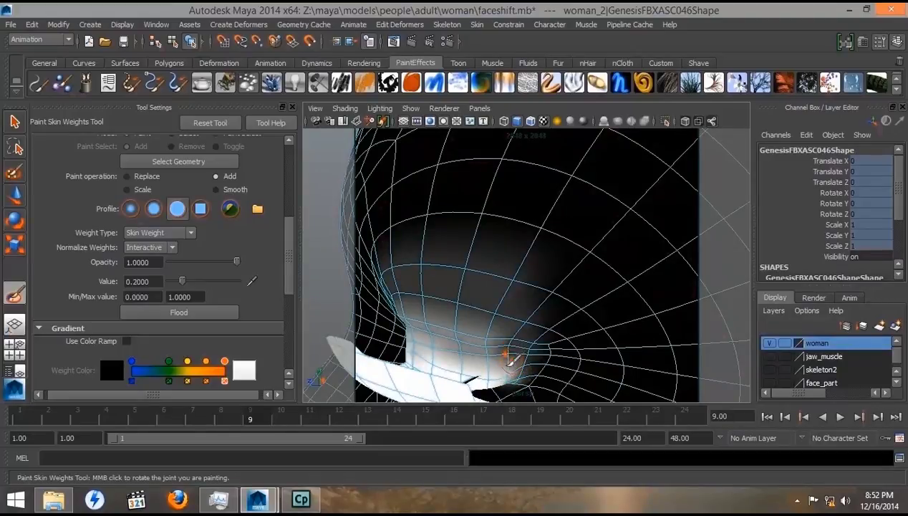
{"action": "left_click_drag", "start_coordinate": [501, 365], "coordinate": [431, 367], "text": "alt"}
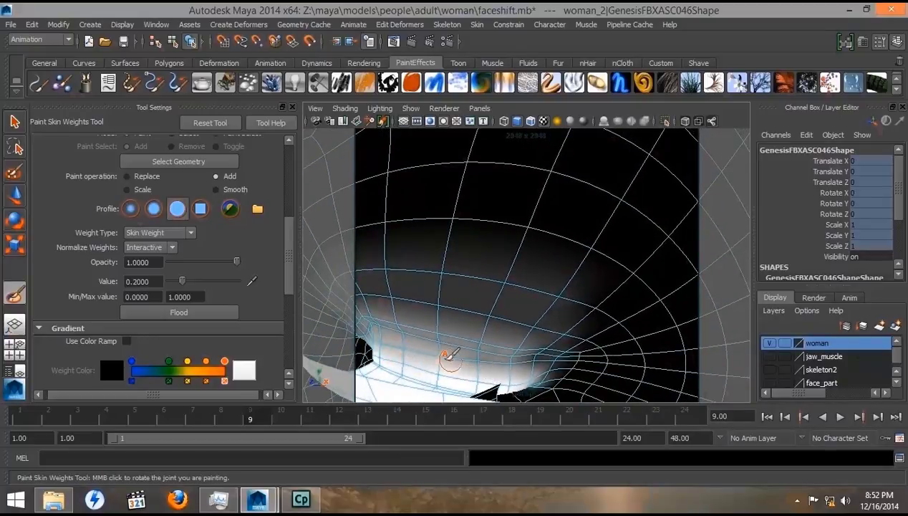
{"action": "right_click_drag", "start_coordinate": [450, 357], "coordinate": [420, 354], "text": "alt"}
{"action": "mouse_move", "coordinate": [415, 342]}
{"action": "left_mouse_down", "text": "alt"}
{"action": "mouse_move", "coordinate": [537, 349]}
{"action": "mouse_move", "coordinate": [374, 345]}
{"action": "mouse_move", "coordinate": [464, 352]}
{"action": "mouse_move", "coordinate": [437, 355]}
{"action": "left_mouse_up", "text": "alt"}
- Play back the eyelid animation, return to frame 1 and view the right eye
{"action": "key", "text": "alt+v"}
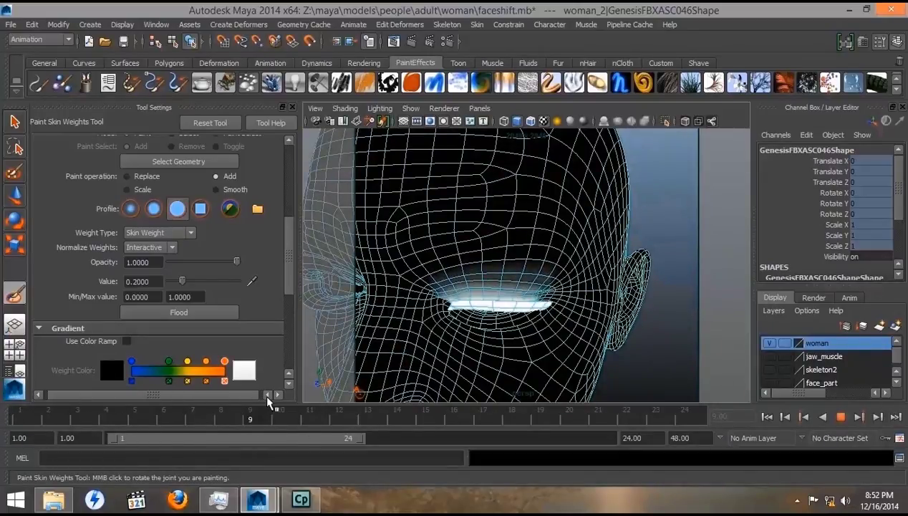
{"action": "left_click_drag", "start_coordinate": [190, 403], "coordinate": [0, 406]}
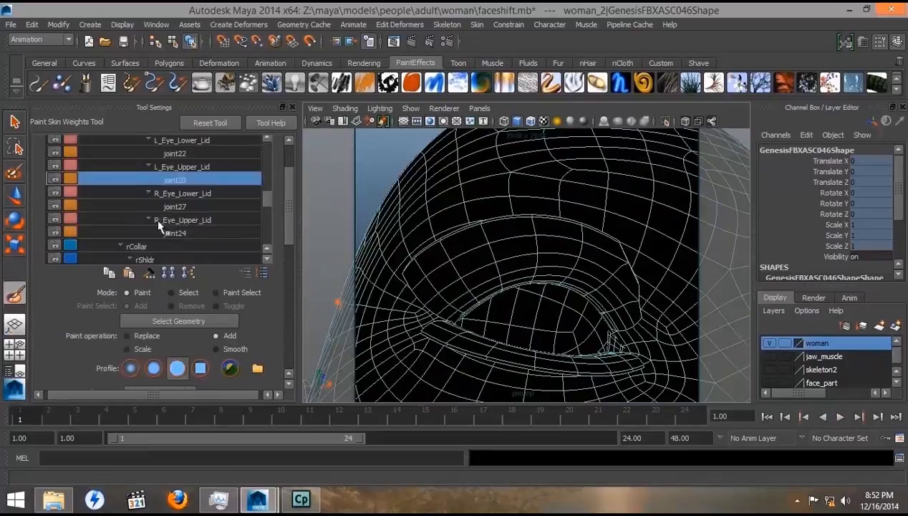
{"action": "scroll", "coordinate": [156, 218], "scroll_direction": "up", "scroll_amount": 5}
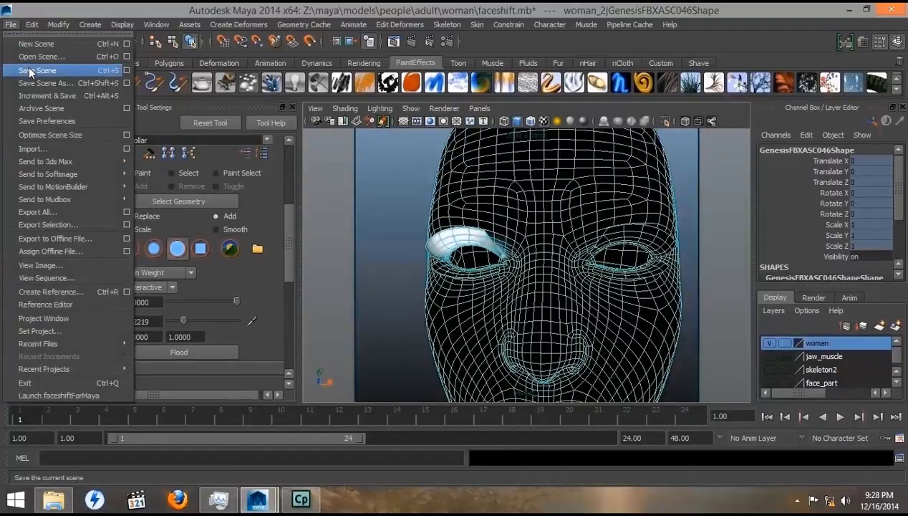
- Save the scene and show the face_part layer with the face in shaded display
{"action": "left_click", "coordinate": [29, 71]}
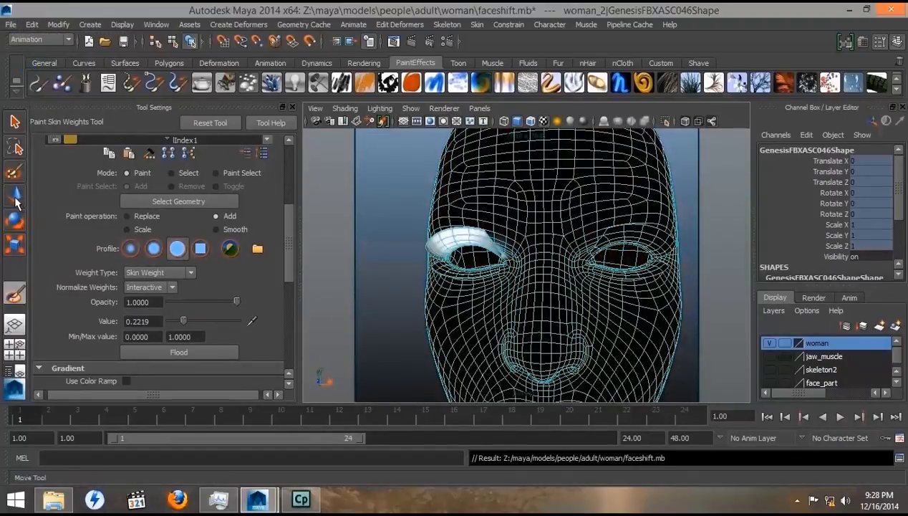
{"action": "left_click", "coordinate": [15, 195]}
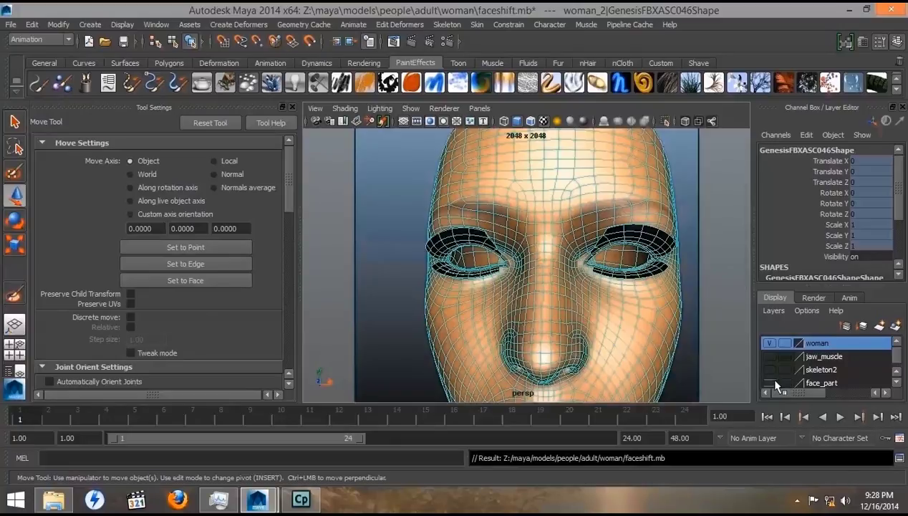
{"action": "left_click", "coordinate": [769, 382]}
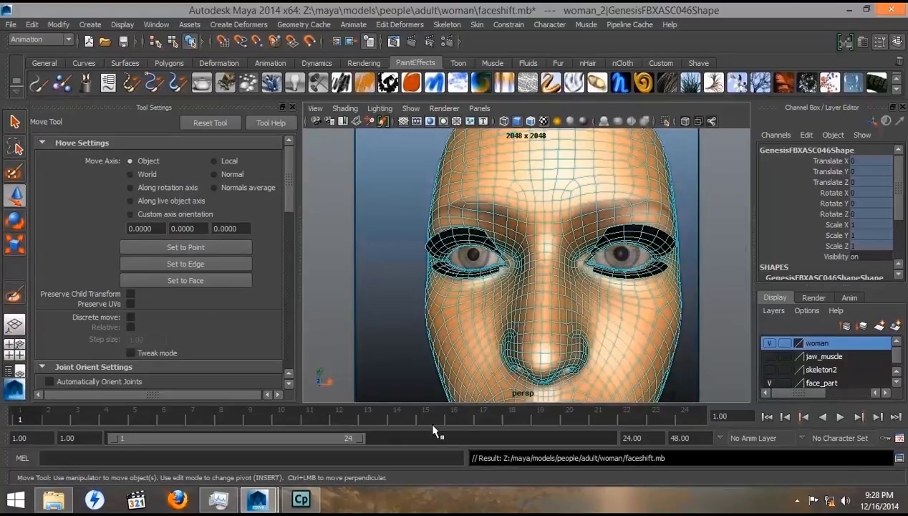
- Play the eyelid animation to frame 9 and examine both closed lids in a viewport enlarged by closing the tool settings
{"action": "left_click_drag", "start_coordinate": [554, 334], "coordinate": [465, 320], "text": "alt"}
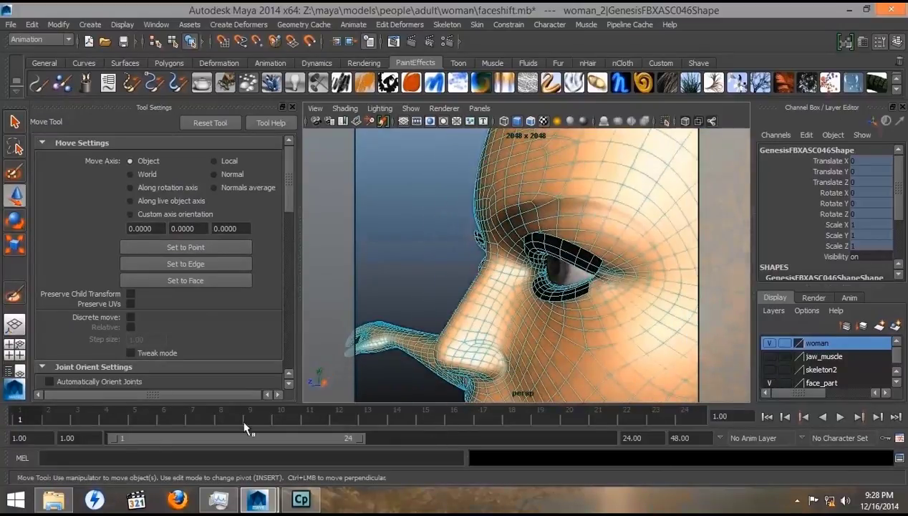
{"action": "key", "text": "alt+v"}
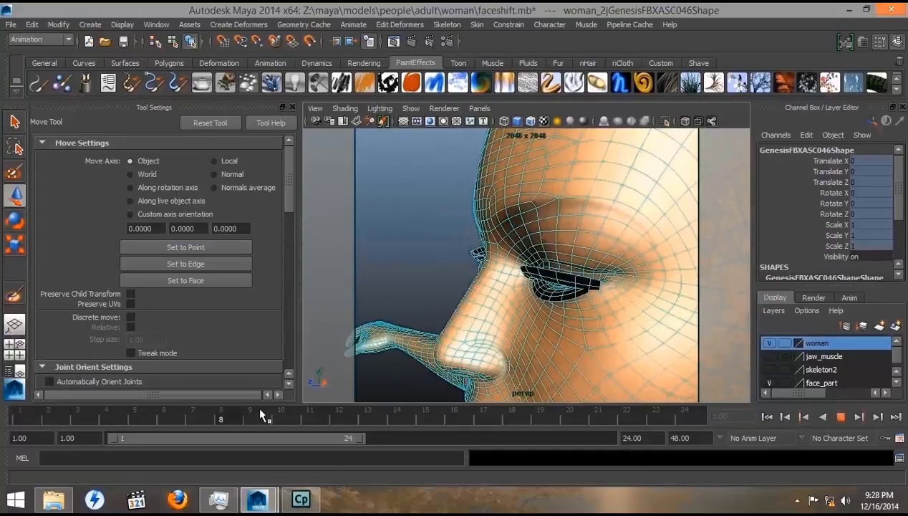
{"action": "key", "text": "alt+v"}
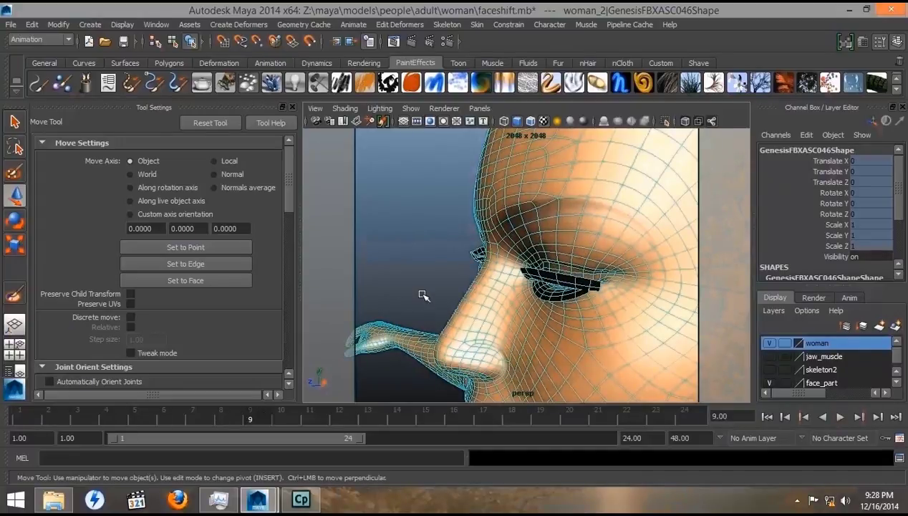
{"action": "left_click", "coordinate": [291, 107]}
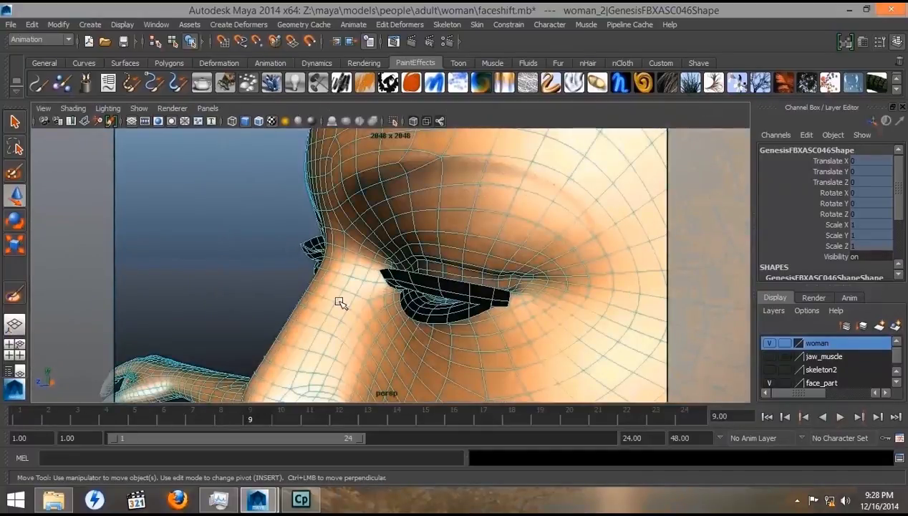
{"action": "left_click_drag", "start_coordinate": [343, 299], "coordinate": [411, 306], "text": "alt"}
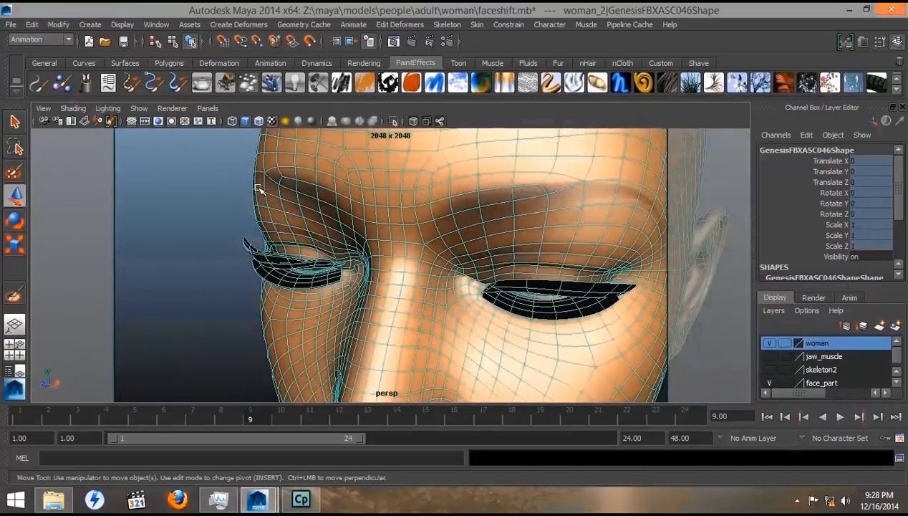
- Open the Component Editor
{"action": "left_click", "coordinate": [159, 27]}
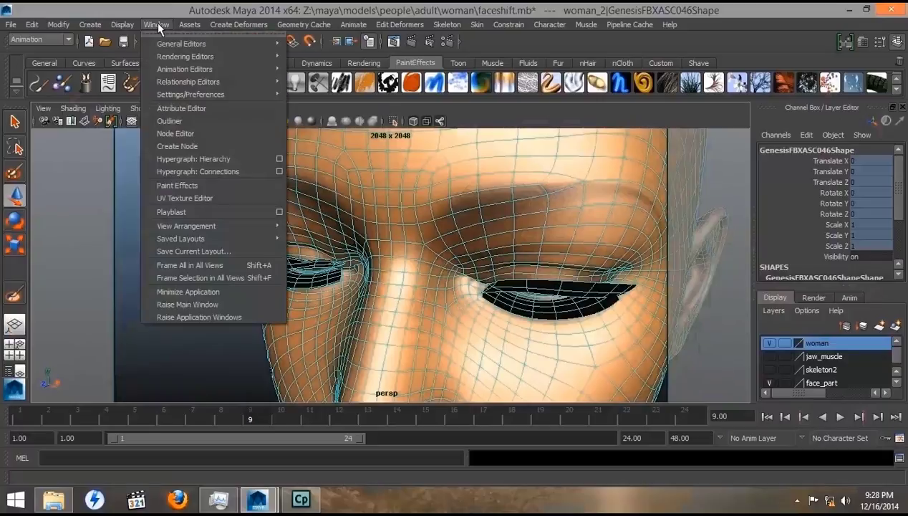
{"action": "mouse_move", "coordinate": [248, 43]}
{"action": "left_click", "coordinate": [317, 53]}
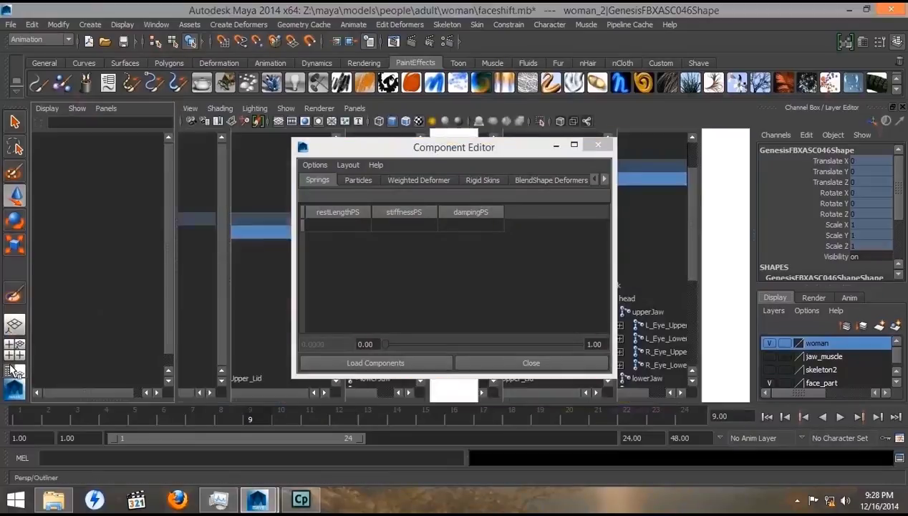
- Show a widened Outliner beside the perspective view and expand the joint hierarchy from hip through chest, neck and head to upperJaw
{"action": "left_click", "coordinate": [15, 371]}
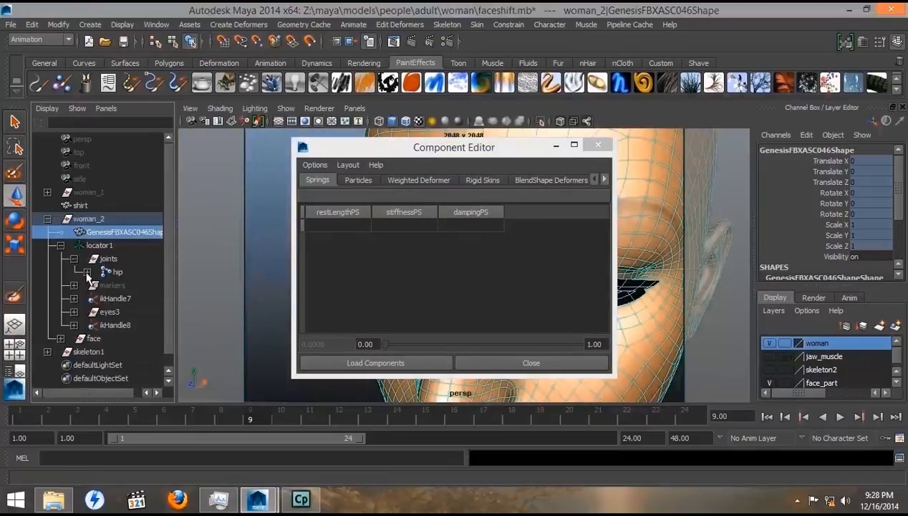
{"action": "left_click", "coordinate": [87, 272]}
{"action": "left_click", "coordinate": [100, 298]}
{"action": "left_click", "coordinate": [113, 312]}
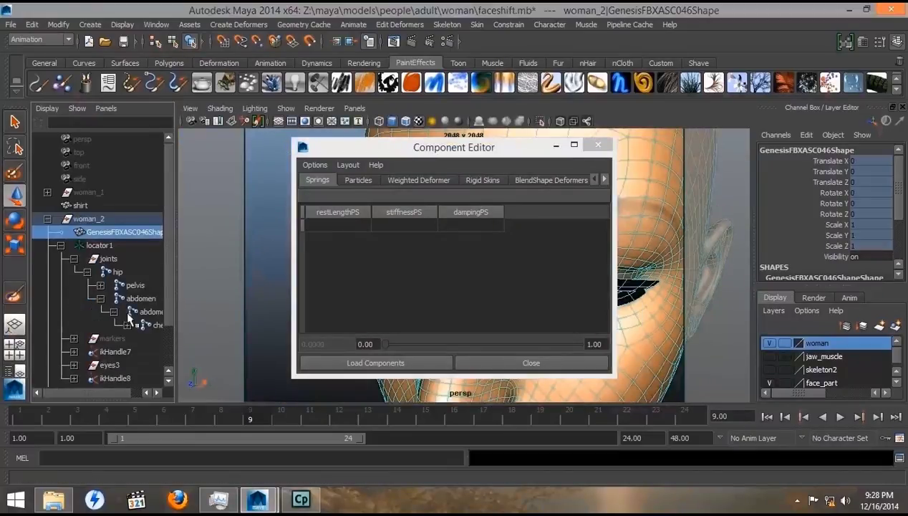
{"action": "left_click", "coordinate": [127, 324]}
{"action": "left_click_drag", "start_coordinate": [175, 319], "coordinate": [243, 319]}
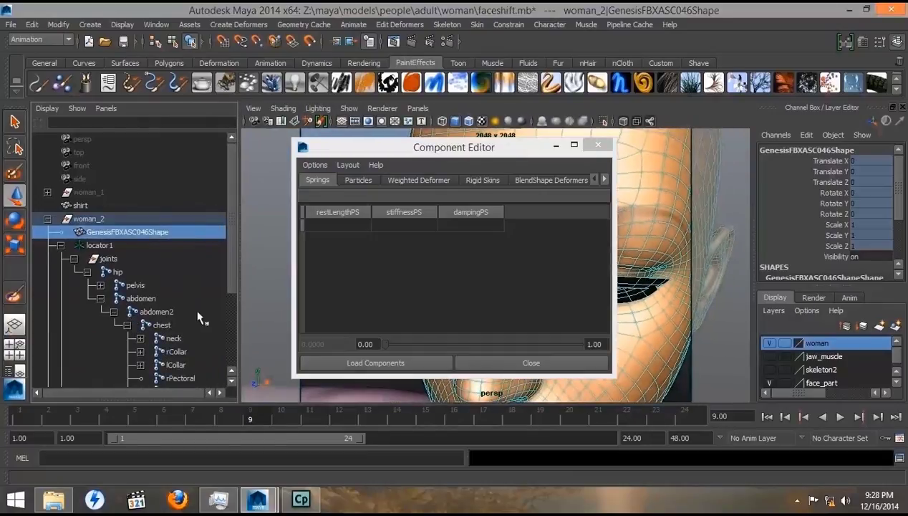
{"action": "left_click", "coordinate": [140, 338]}
{"action": "left_click", "coordinate": [153, 351]}
{"action": "left_click", "coordinate": [166, 365]}
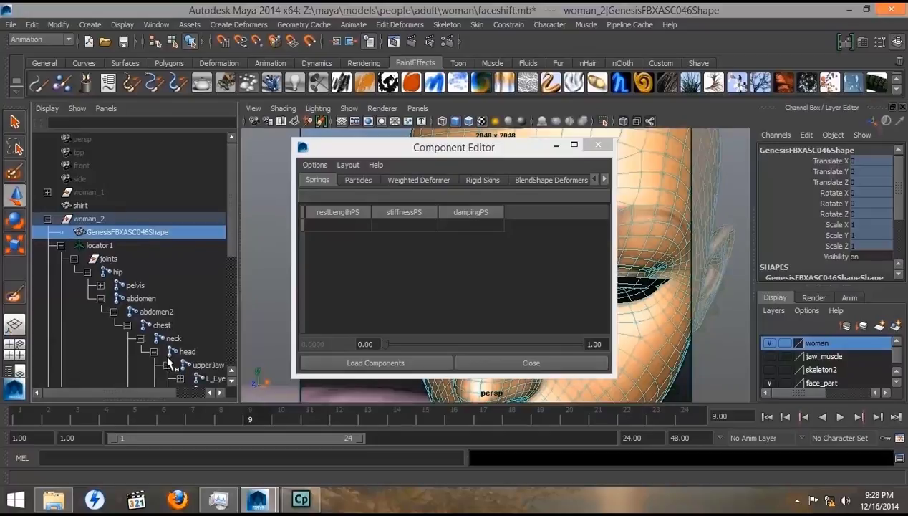
- Widen the Outliner and expand the left and right upper and lower eyelid joints under upperJaw
{"action": "scroll", "coordinate": [164, 353], "scroll_direction": "down", "scroll_amount": 5}
{"action": "scroll", "coordinate": [164, 352], "scroll_direction": "up", "scroll_amount": 3}
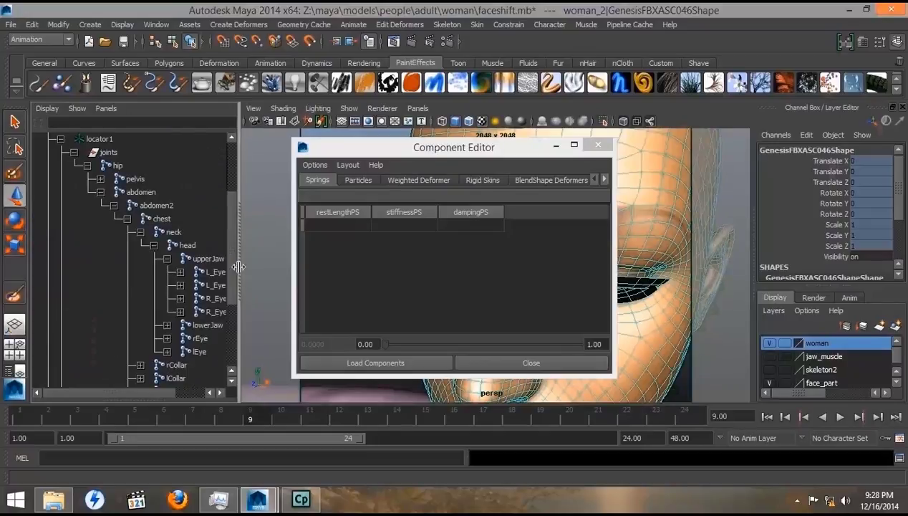
{"action": "left_click_drag", "start_coordinate": [240, 266], "coordinate": [283, 275]}
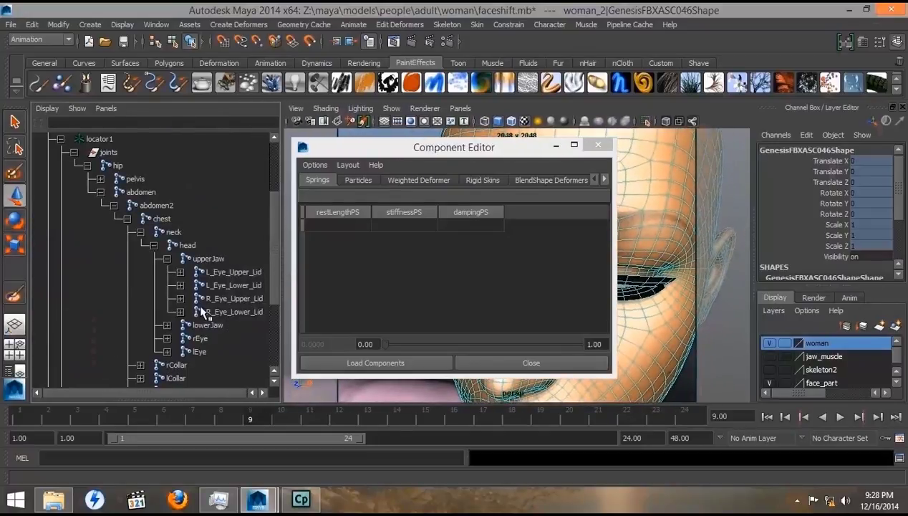
{"action": "left_click", "coordinate": [179, 271]}
{"action": "left_click", "coordinate": [180, 299]}
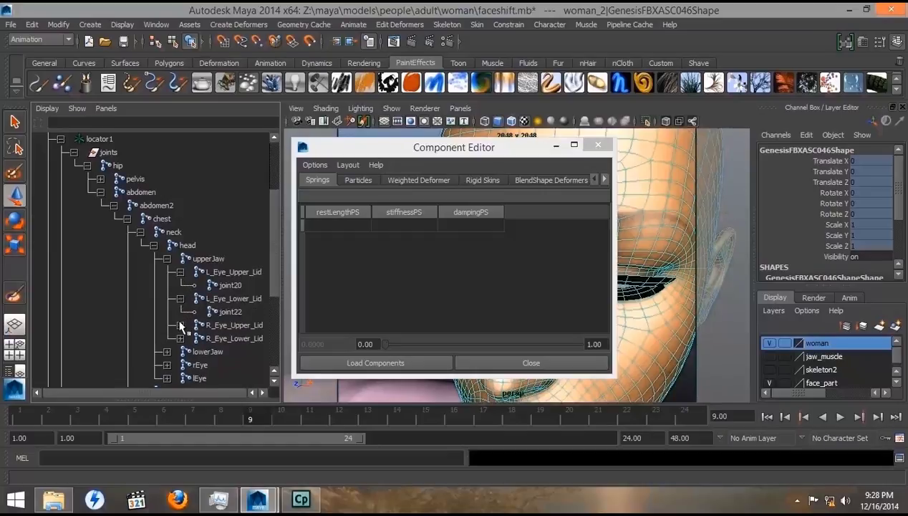
{"action": "left_click", "coordinate": [180, 325]}
{"action": "left_click", "coordinate": [180, 351]}
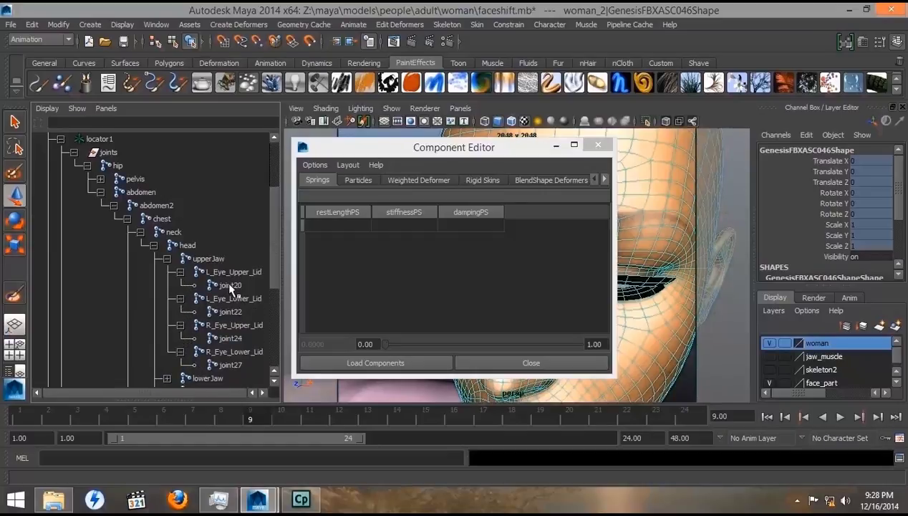
- Select joint20 under L_Eye_Upper_Lid and show the Smooth Skins weights in a widened Component Editor
{"action": "left_click", "coordinate": [227, 284]}
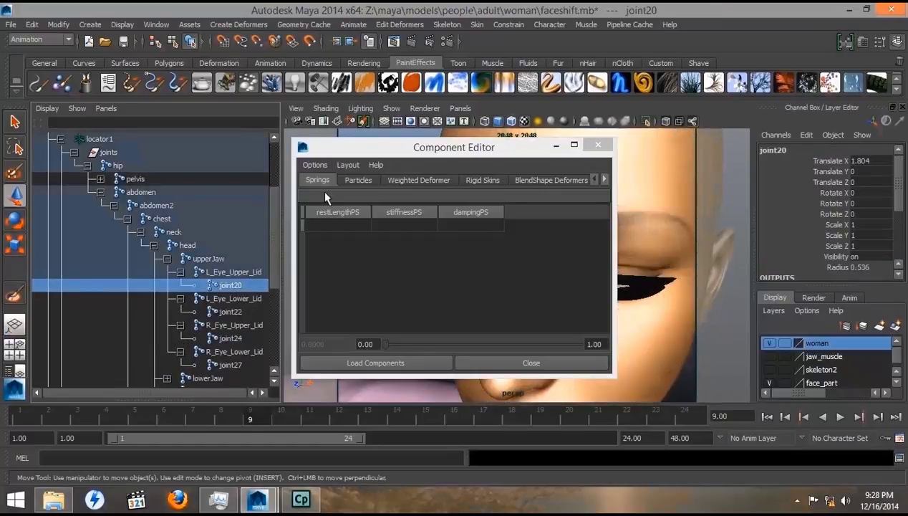
{"action": "left_click_drag", "start_coordinate": [373, 152], "coordinate": [151, 114]}
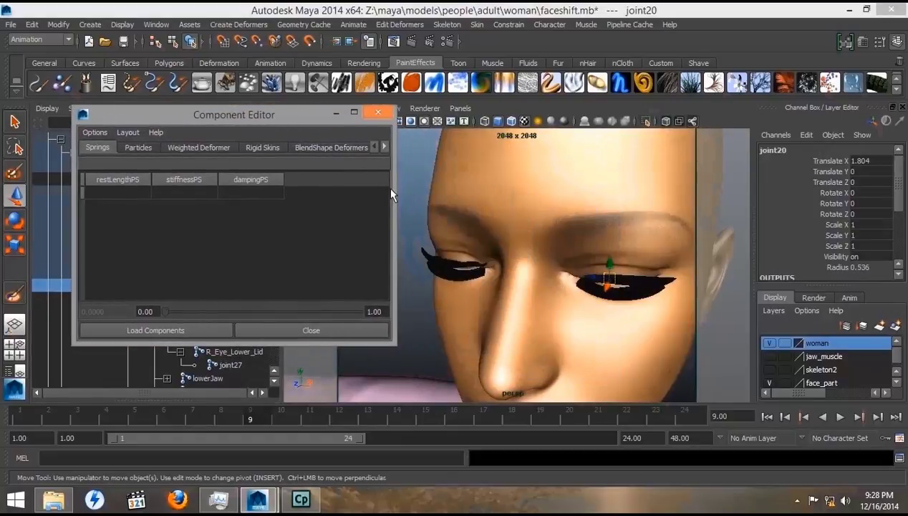
{"action": "left_click_drag", "start_coordinate": [395, 196], "coordinate": [608, 207]}
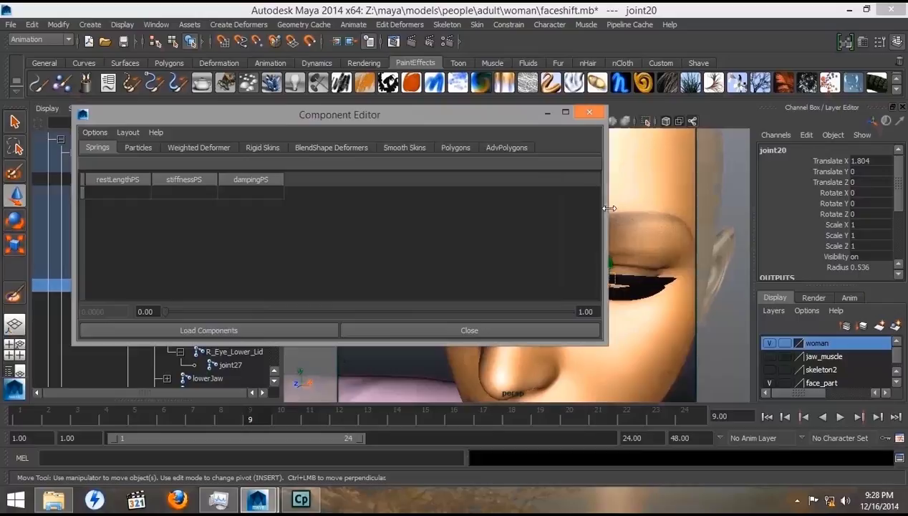
{"action": "left_click", "coordinate": [404, 147]}
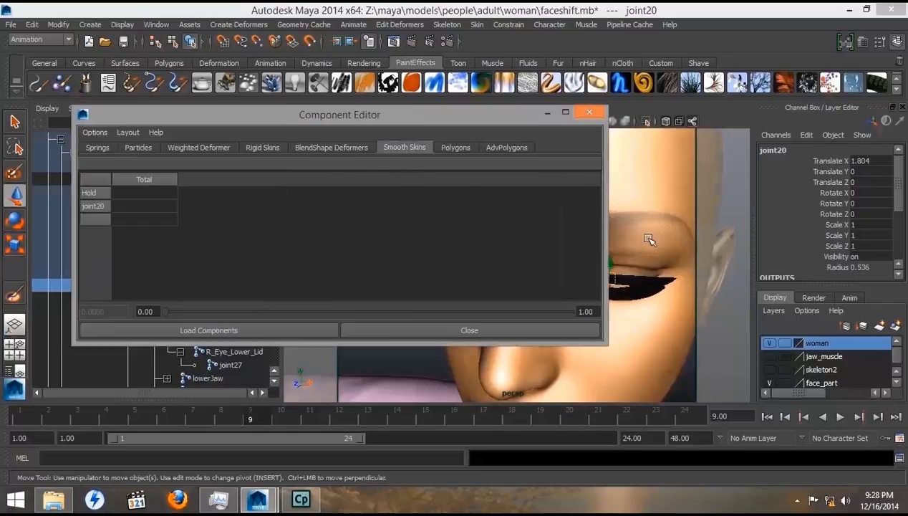
- Select the woman's face mesh and switch it to vertex selection around the left eye, with the Component Editor moved clear
{"action": "left_click", "coordinate": [730, 240]}
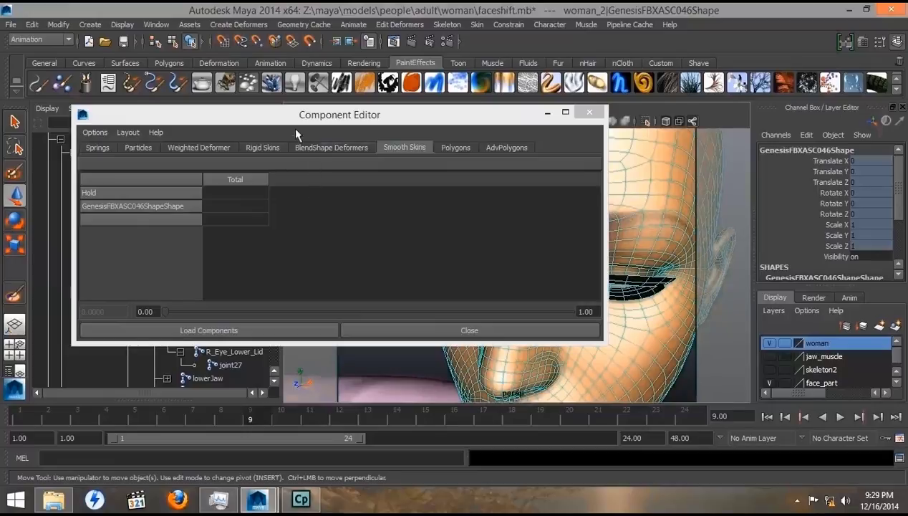
{"action": "left_click_drag", "start_coordinate": [326, 122], "coordinate": [266, 41]}
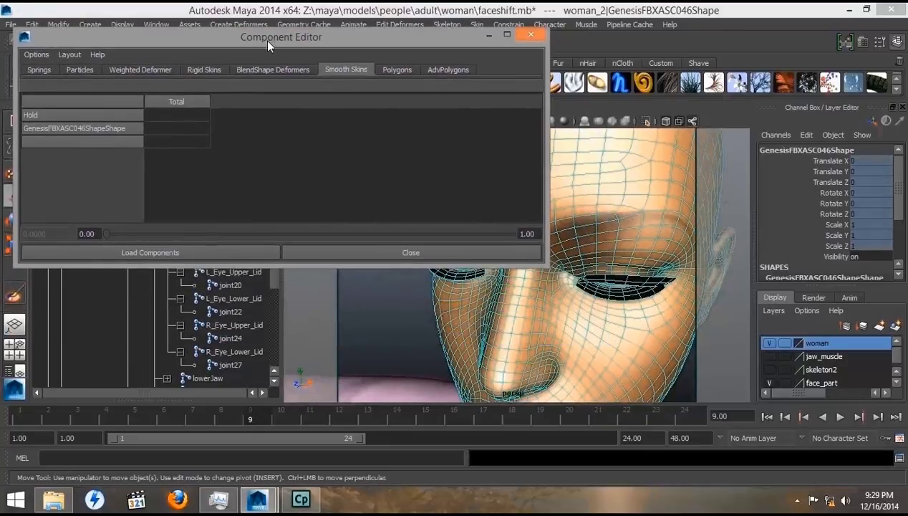
{"action": "scroll", "coordinate": [566, 320], "scroll_direction": "up", "scroll_amount": 3}
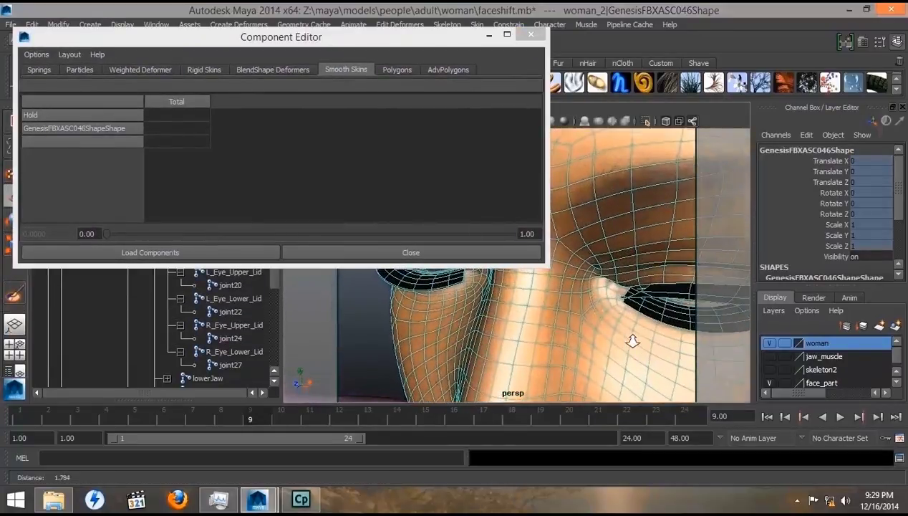
{"action": "middle_click_drag", "start_coordinate": [634, 340], "coordinate": [527, 348], "text": "alt"}
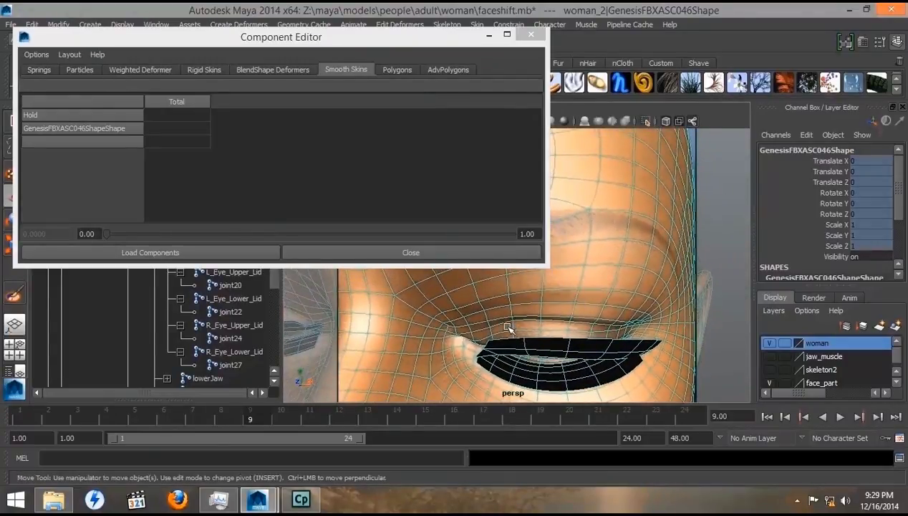
{"action": "right_click_drag", "start_coordinate": [507, 324], "coordinate": [455, 209]}
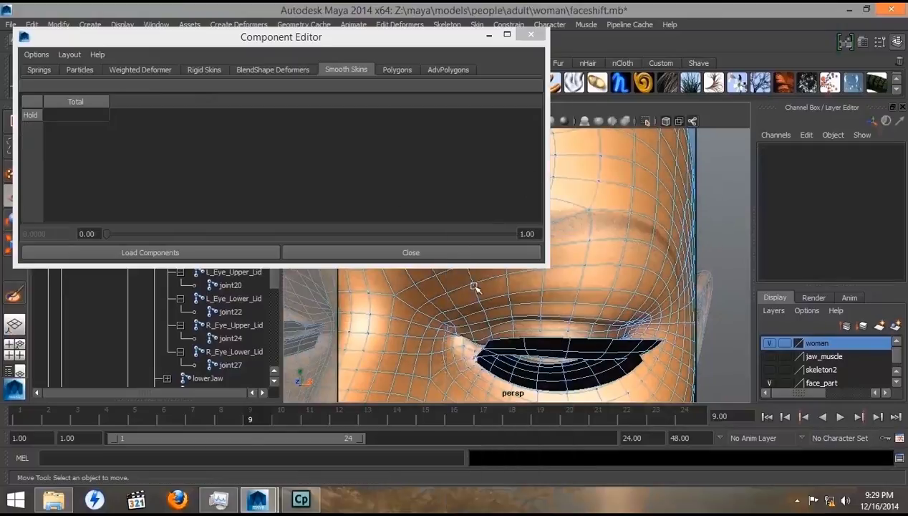
- Select five neighbouring vertices along the left upper eyelid crease to list their smooth skin weights
{"action": "left_click", "coordinate": [491, 327]}
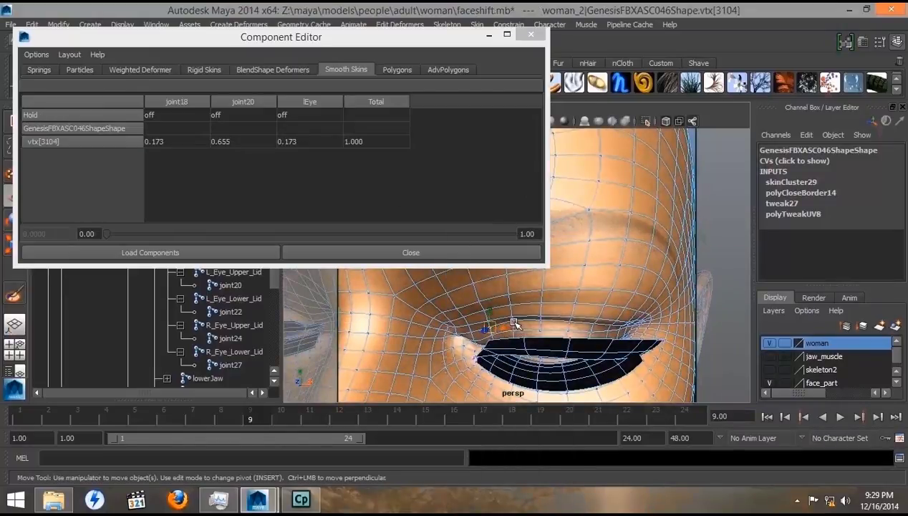
{"action": "left_click", "coordinate": [523, 323], "text": "shift"}
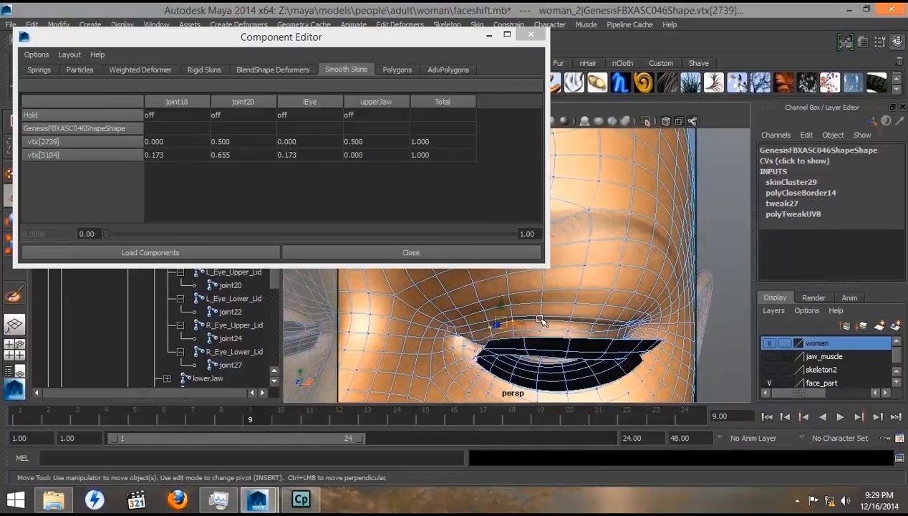
{"action": "left_click", "coordinate": [561, 326], "text": "shift"}
{"action": "left_click", "coordinate": [568, 323], "text": "shift"}
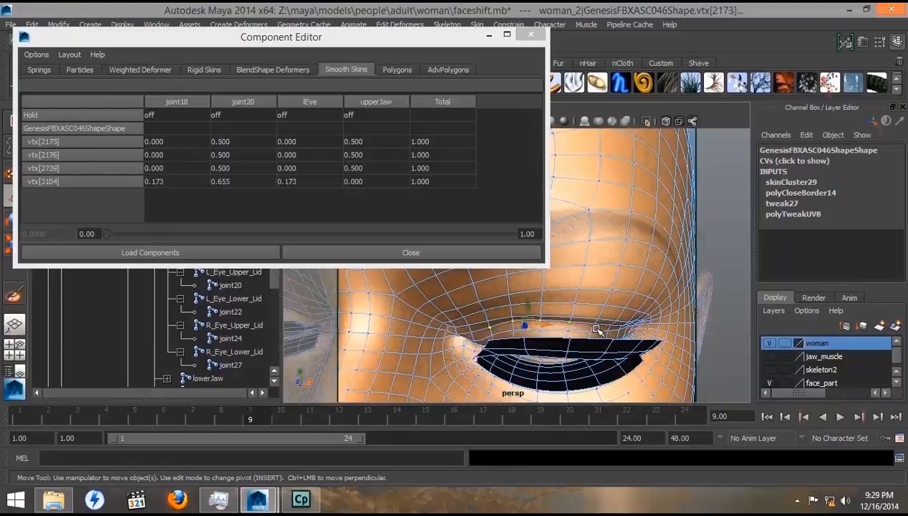
{"action": "left_click", "coordinate": [595, 325], "text": "shift"}
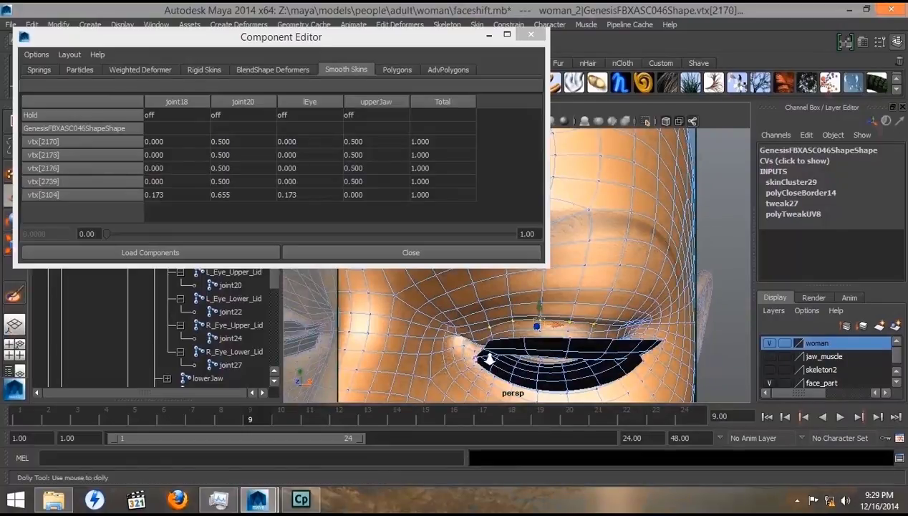
{"action": "scroll", "coordinate": [494, 360], "scroll_direction": "up", "scroll_amount": 2}
{"action": "scroll", "coordinate": [494, 361], "scroll_direction": "up", "scroll_amount": 2}
{"action": "left_click_drag", "start_coordinate": [494, 360], "coordinate": [540, 365], "text": "alt"}
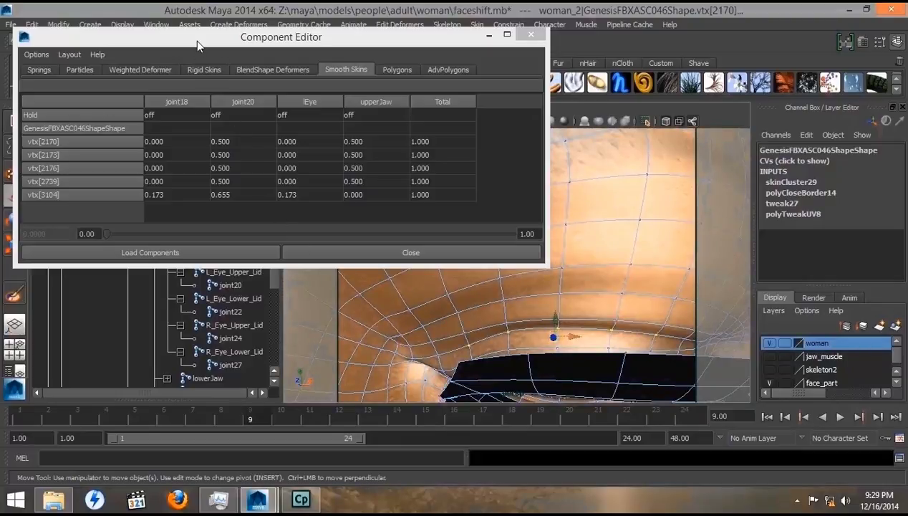
{"action": "left_click_drag", "start_coordinate": [194, 40], "coordinate": [222, 56]}
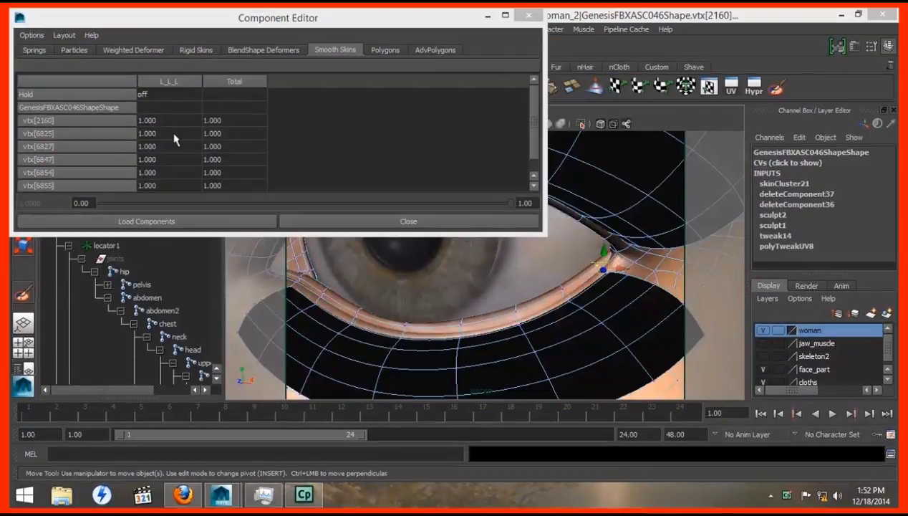
- Try to set the L_L_L weight of the listed eye-corner vertices, vtx[2160] through vtx[6855], to 0.5
{"action": "left_click_drag", "start_coordinate": [163, 124], "coordinate": [163, 185]}
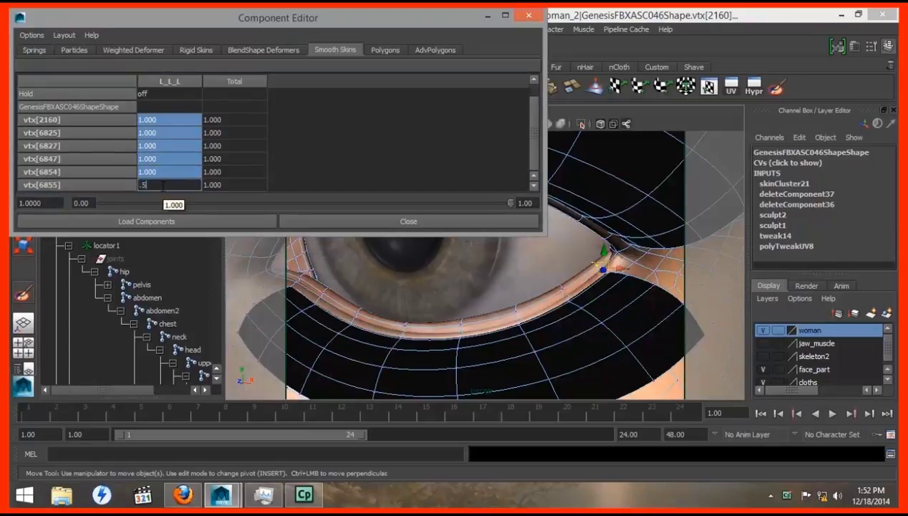
{"action": "type", "text": ".5"}
{"action": "key", "text": "Return"}
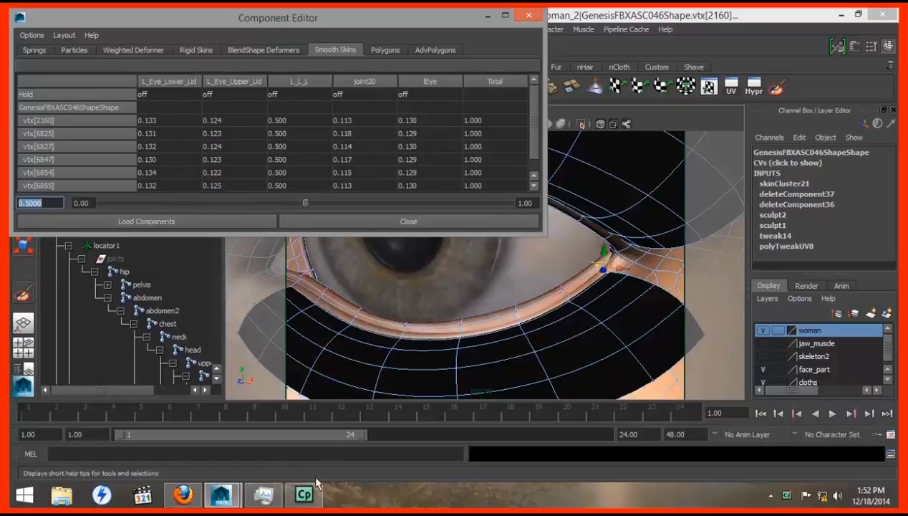
{"action": "mouse_move", "coordinate": [305, 494]}
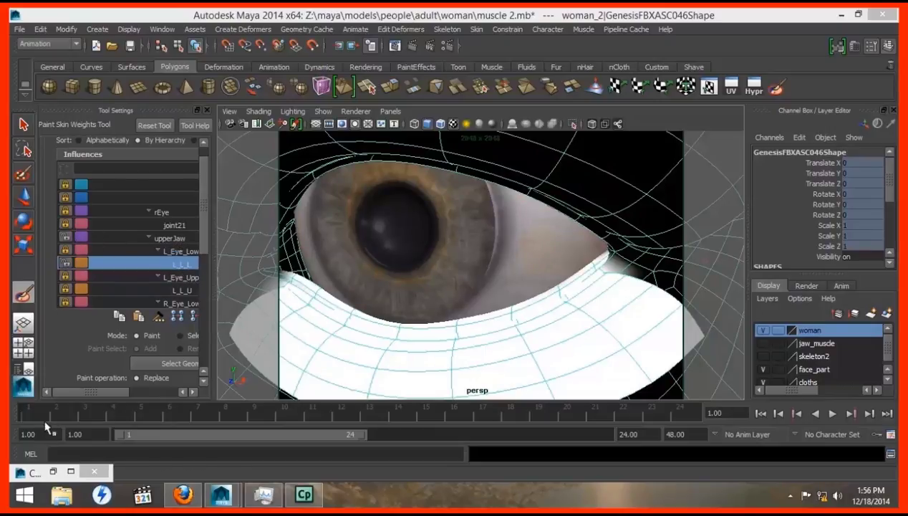
- Restore the minimized Component Editor and switch from weight painting to vertex selection on the face mesh
{"action": "left_click", "coordinate": [55, 470]}
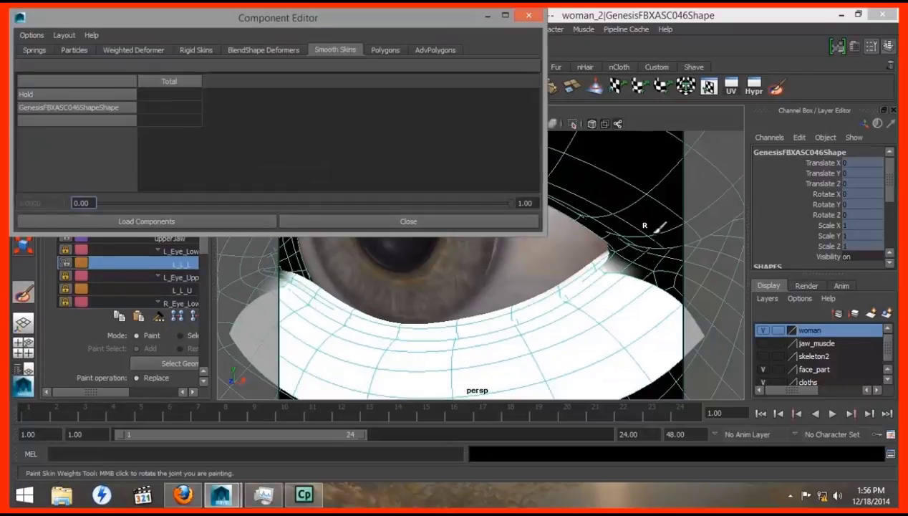
{"action": "left_click_drag", "start_coordinate": [221, 23], "coordinate": [253, 26]}
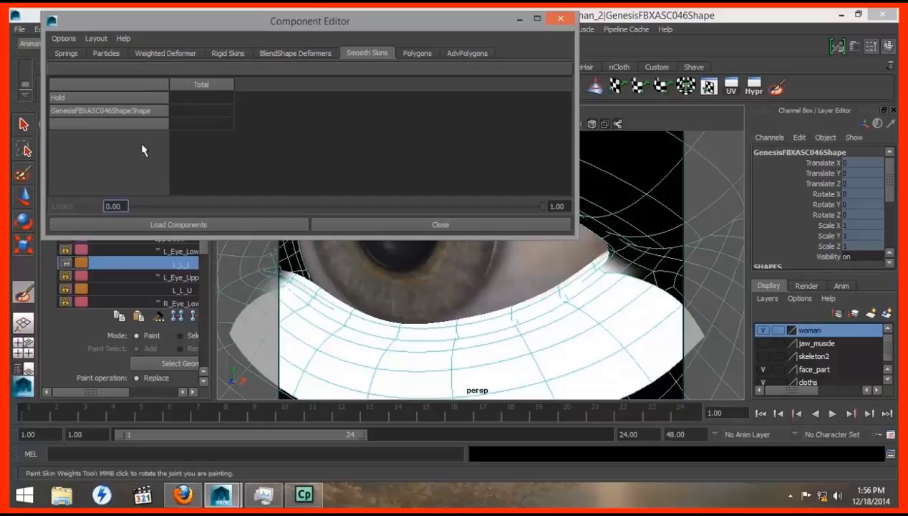
{"action": "key", "text": "w"}
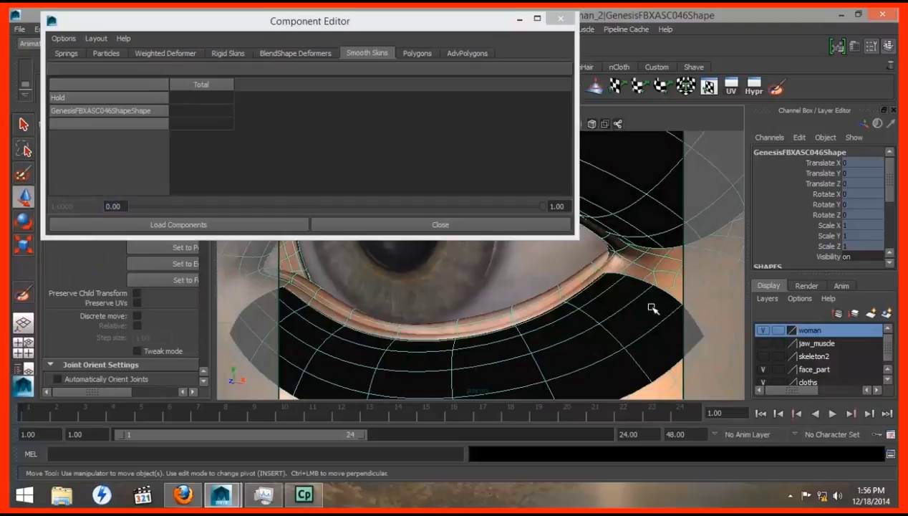
{"action": "right_click_drag", "start_coordinate": [651, 308], "coordinate": [601, 200]}
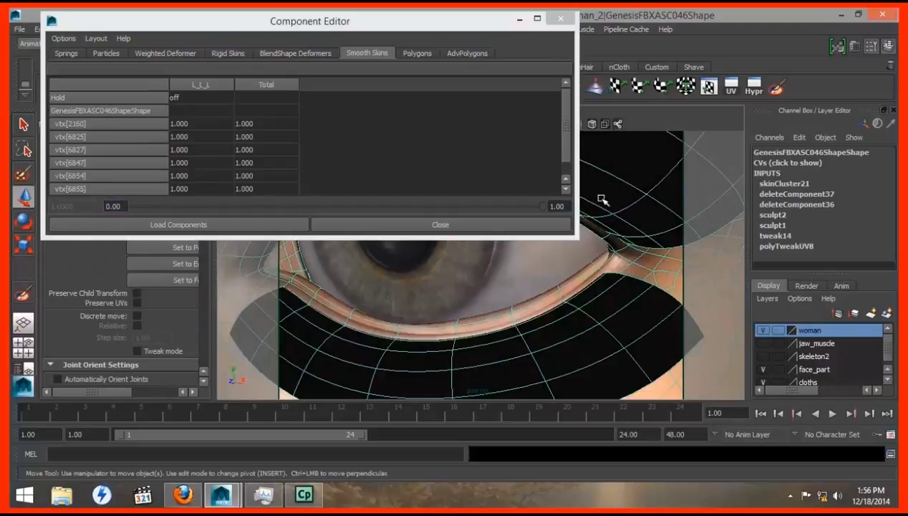
- Set the L_L_L weight of the listed vertices, vtx[2160] through vtx[6855], to 0.5
{"action": "left_click_drag", "start_coordinate": [200, 126], "coordinate": [197, 188]}
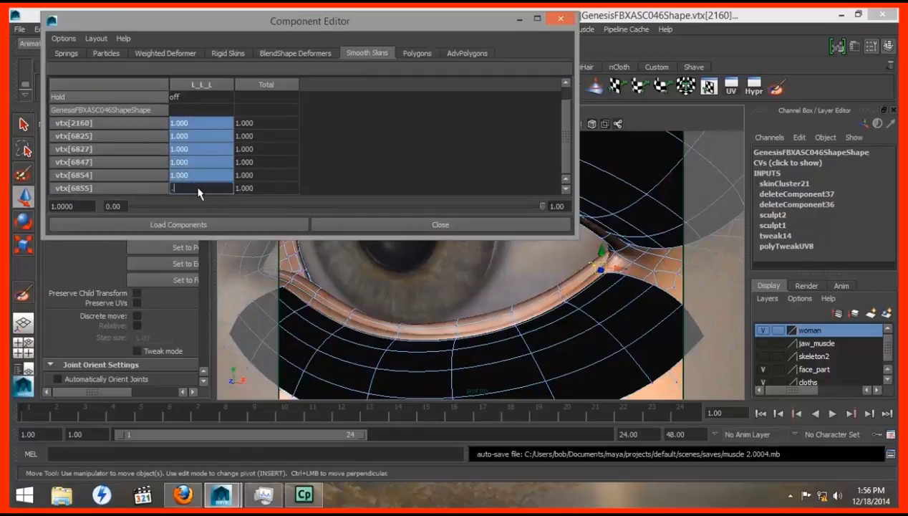
{"action": "type", "text": "0.5"}
{"action": "key", "text": "Return"}
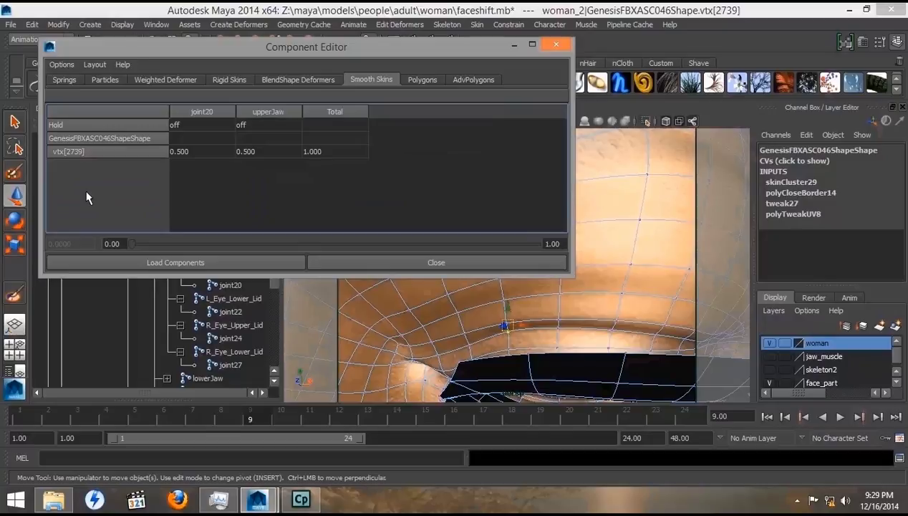
- Set the upperJaw weight of vtx[2739] on the left upper eyelid crease to 0.6
{"action": "left_click", "coordinate": [250, 152]}
{"action": "type", "text": "."}
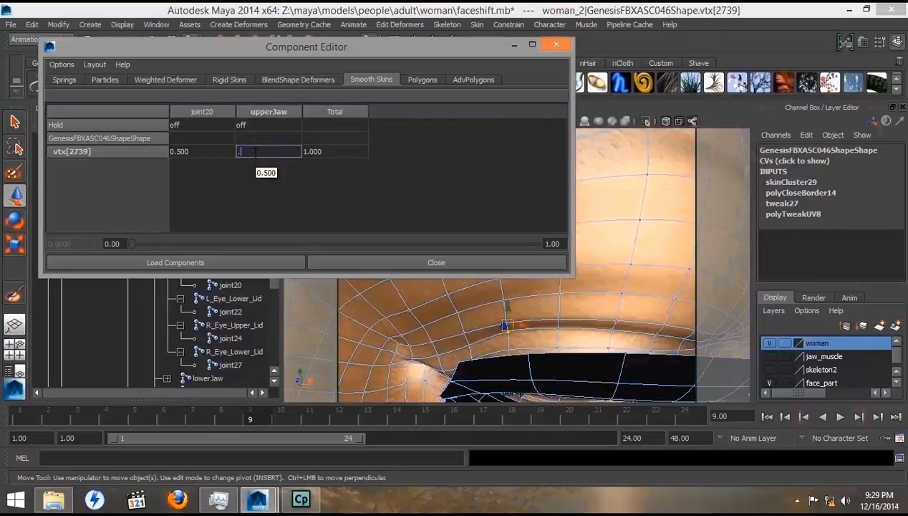
{"action": "type", "text": "6"}
{"action": "key", "text": "Return"}
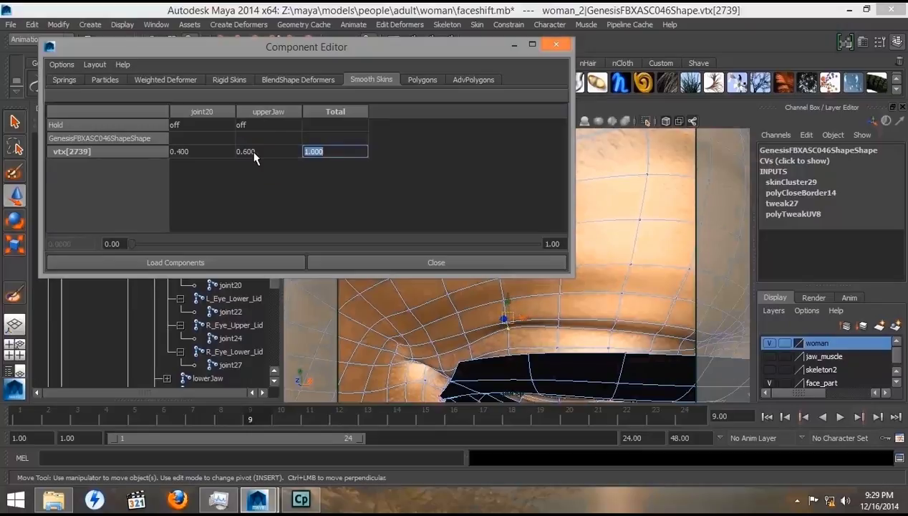
{"action": "left_click", "coordinate": [261, 152]}
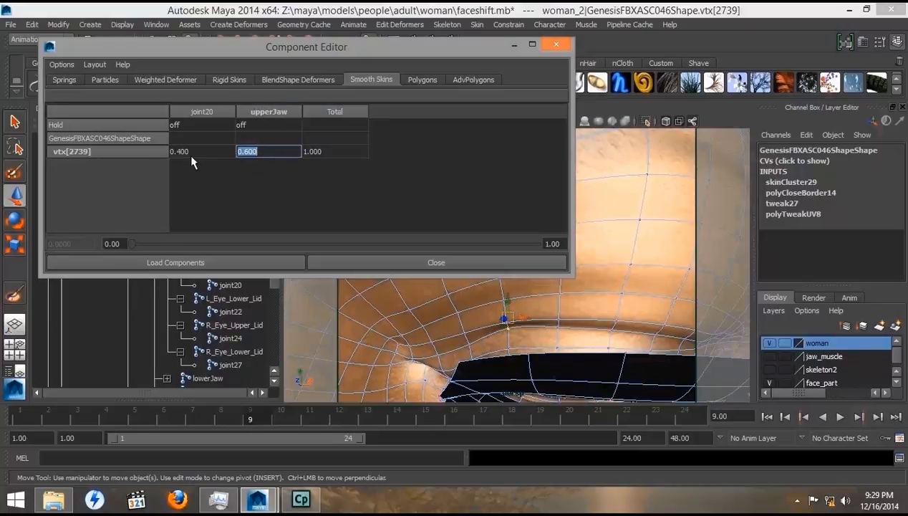
{"action": "left_click", "coordinate": [462, 209]}
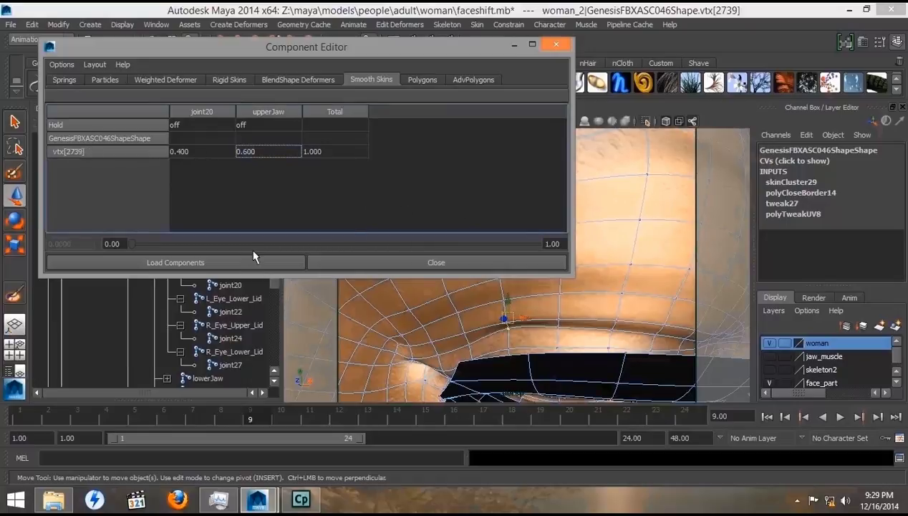
- Set the joint20 weight of vtx[2739] on the left upper eyelid crease to 0.6
{"action": "left_click", "coordinate": [189, 153]}
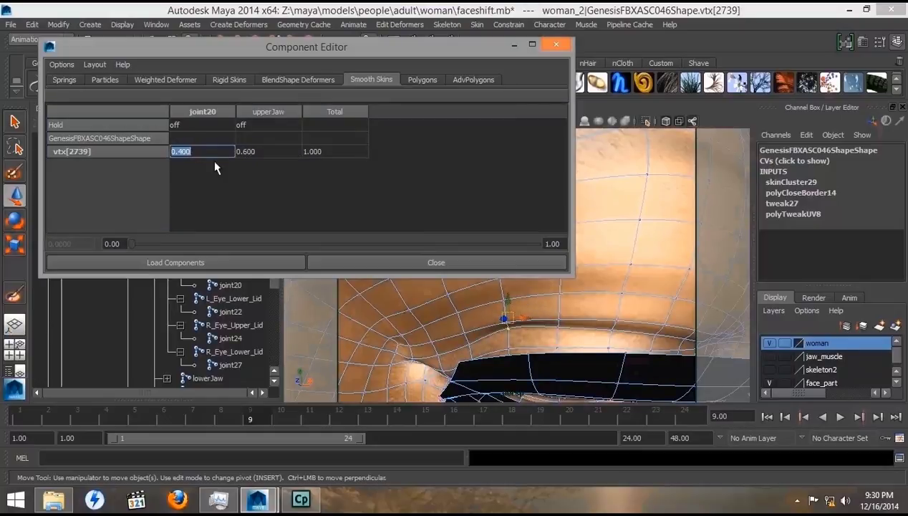
{"action": "type", "text": ".6"}
{"action": "key", "text": "Tab"}
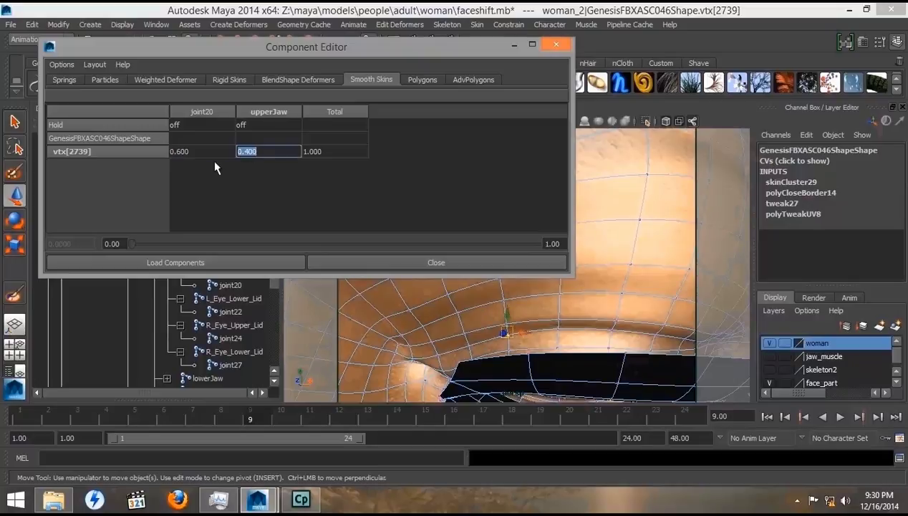
- Set the joint20 weight of vtx[2176] and vtx[2173] on the left upper eyelid to 0.6, one vertex at a time
{"action": "left_click", "coordinate": [556, 330]}
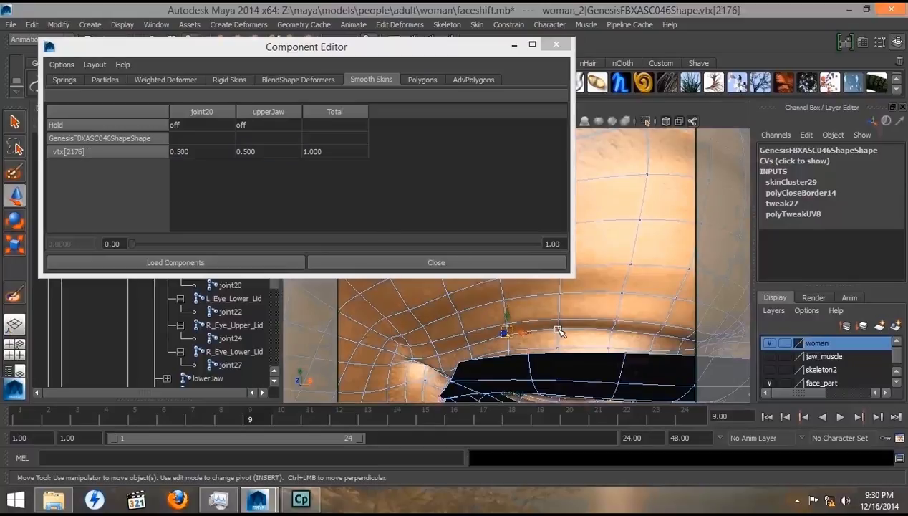
{"action": "left_click", "coordinate": [200, 152]}
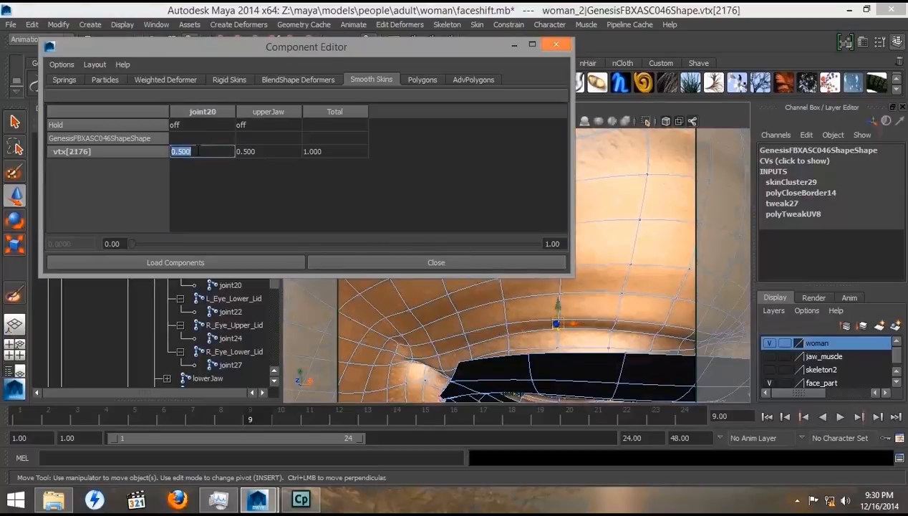
{"action": "type", "text": ".6"}
{"action": "key", "text": "Tab"}
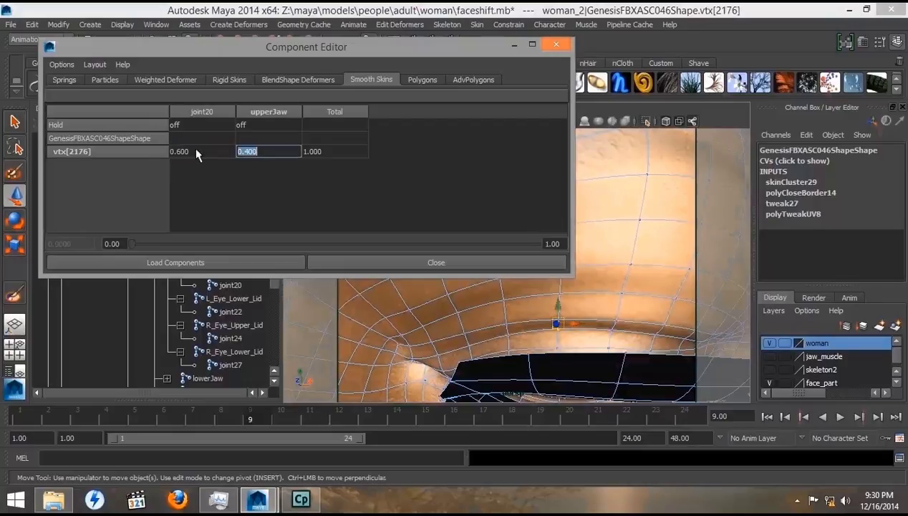
{"action": "left_click", "coordinate": [612, 327]}
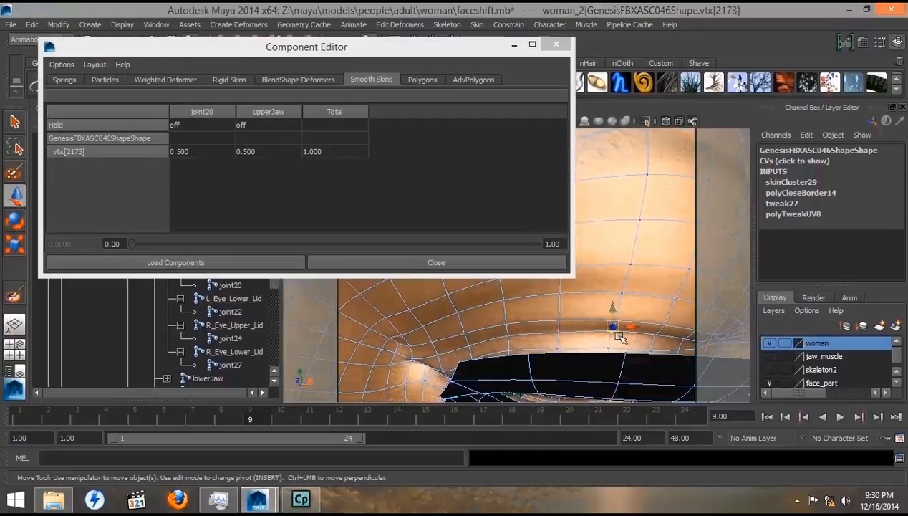
{"action": "left_click", "coordinate": [204, 151]}
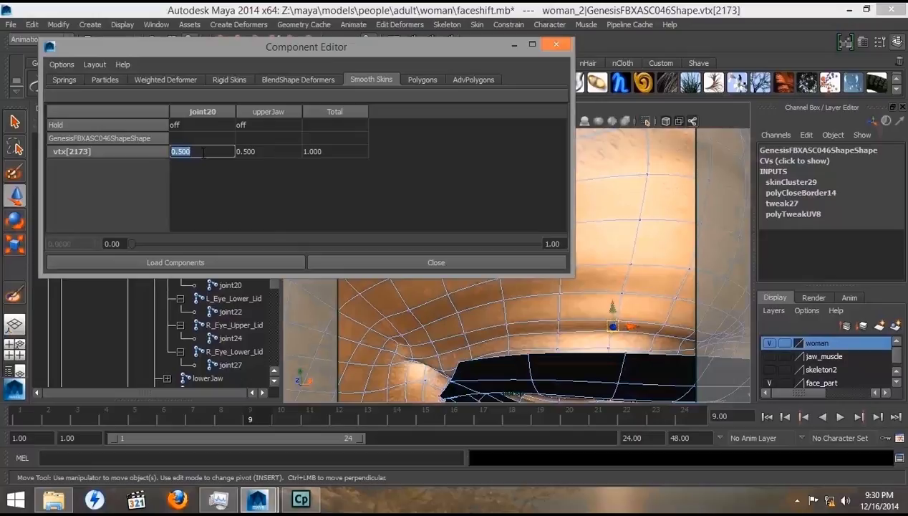
{"action": "type", "text": ".6"}
{"action": "key", "text": "Tab"}
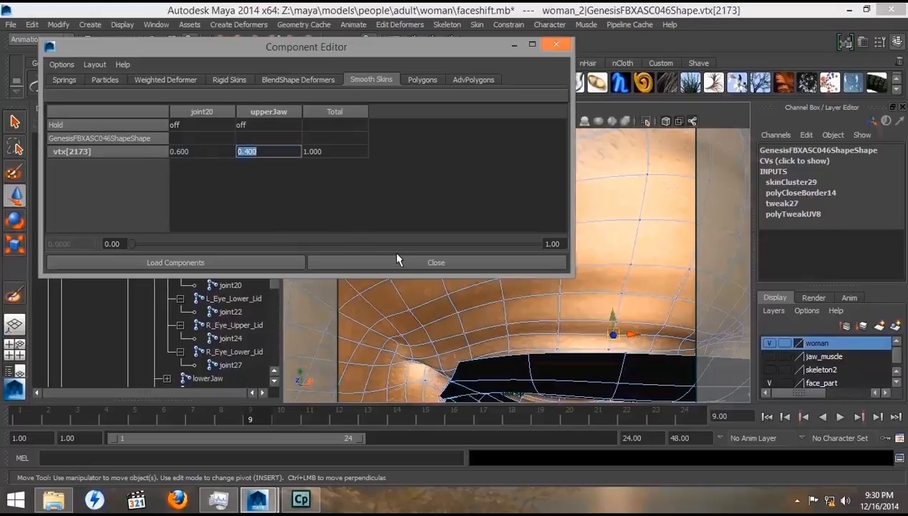
- Set the joint20 weight of vtx[2167] and vtx[2170], toward the corner of the left upper eyelid, to 0.6
{"action": "left_click_drag", "start_coordinate": [493, 333], "coordinate": [392, 358], "text": "alt"}
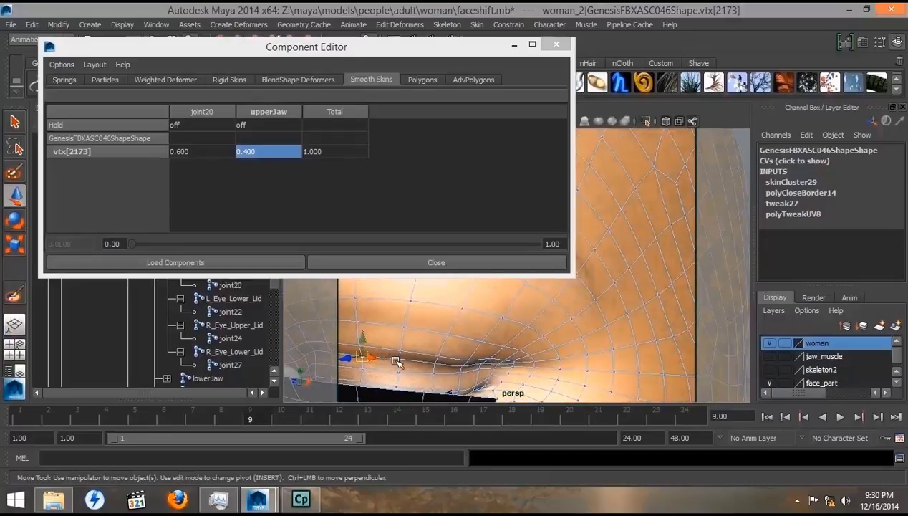
{"action": "left_click", "coordinate": [403, 361]}
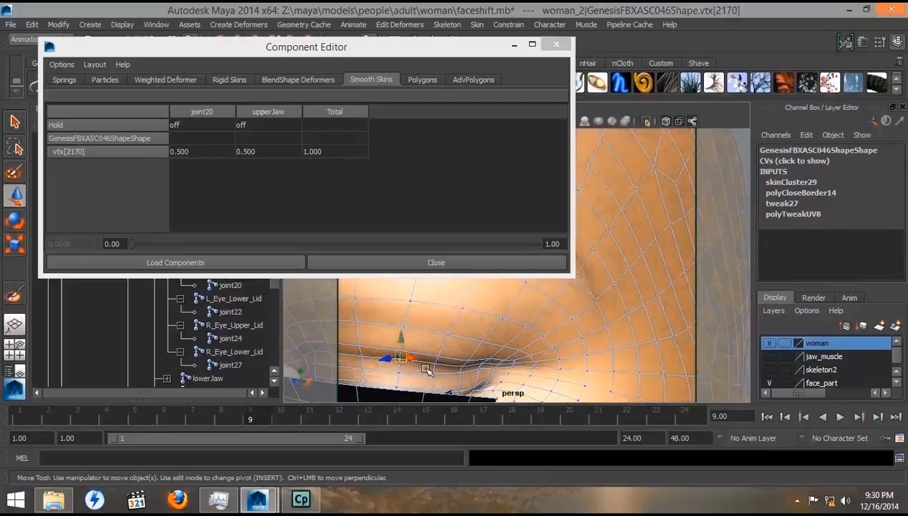
{"action": "left_click", "coordinate": [437, 363], "text": "shift"}
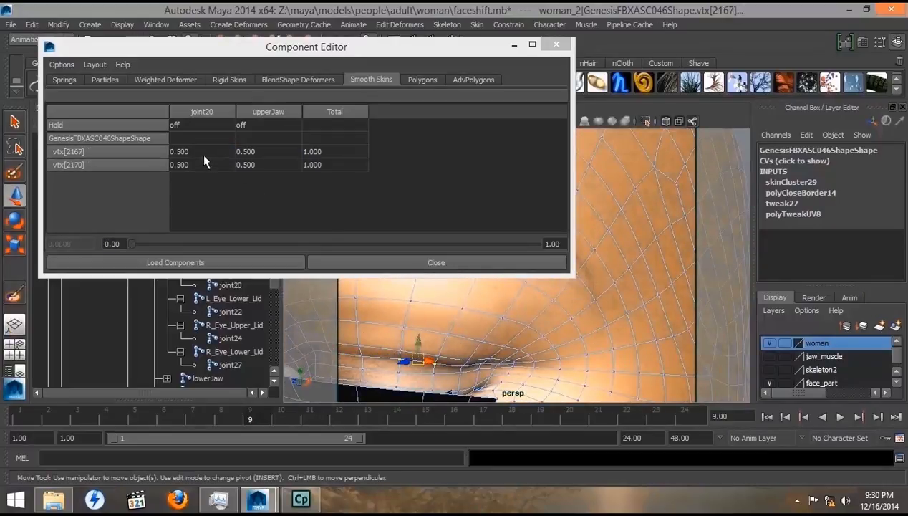
{"action": "left_click_drag", "start_coordinate": [204, 156], "coordinate": [204, 165]}
{"action": "type", "text": "."}
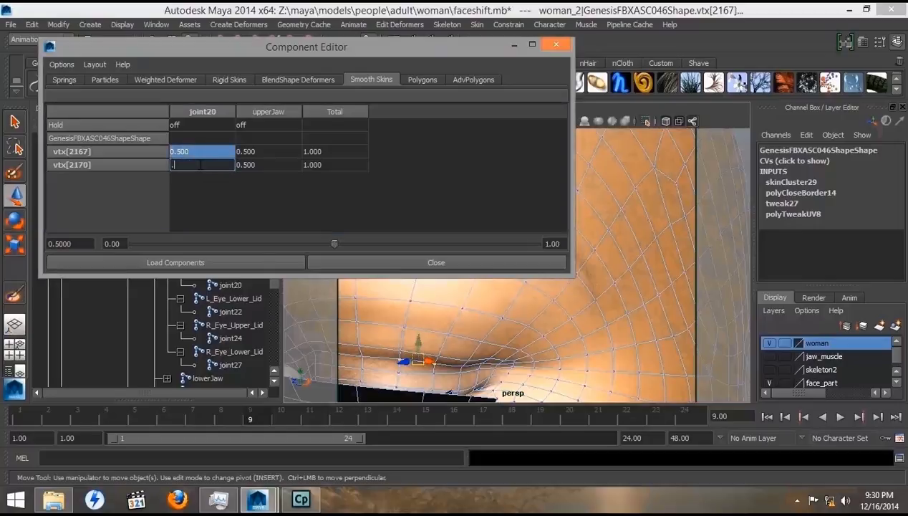
{"action": "type", "text": "6"}
{"action": "key", "text": "Tab"}
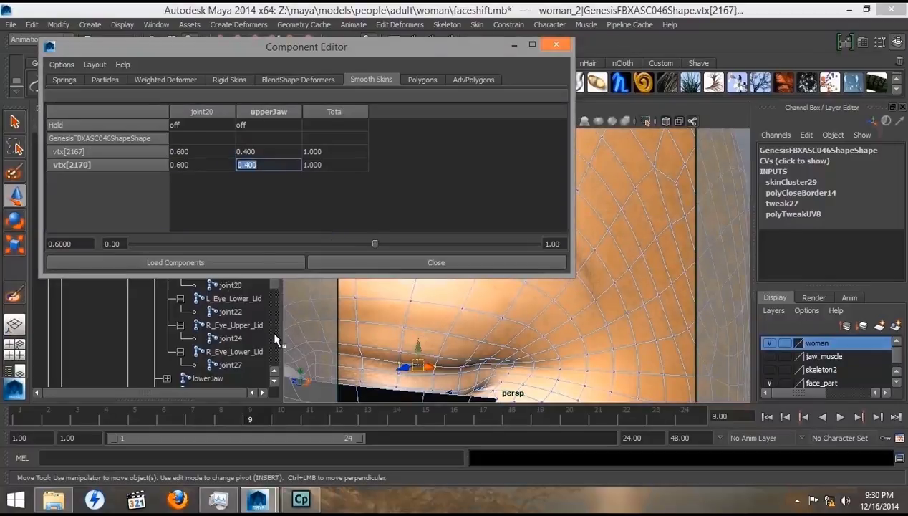
- Select the next vertex row above on the upper eyelid: vtx[2732] through vtx[2735], vtx[2737], vtx[2738] and vtx[3103]
{"action": "left_click", "coordinate": [400, 351]}
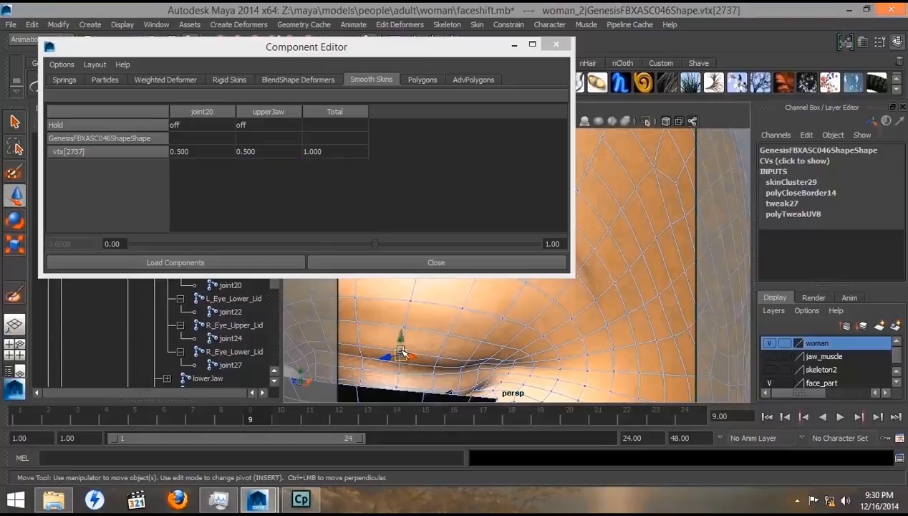
{"action": "left_click", "coordinate": [439, 357], "text": "shift"}
{"action": "left_click", "coordinate": [467, 360], "text": "shift"}
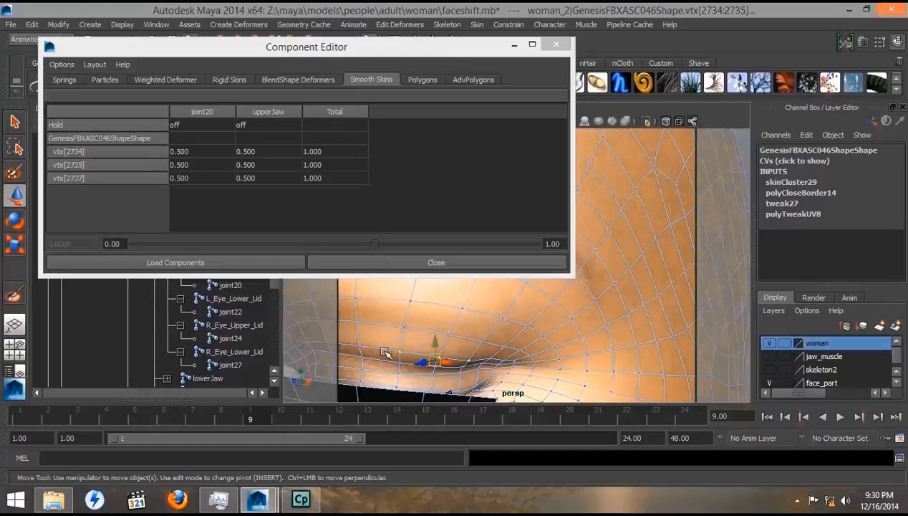
{"action": "left_click", "coordinate": [351, 346], "text": "shift"}
{"action": "left_click", "coordinate": [325, 344], "text": "shift"}
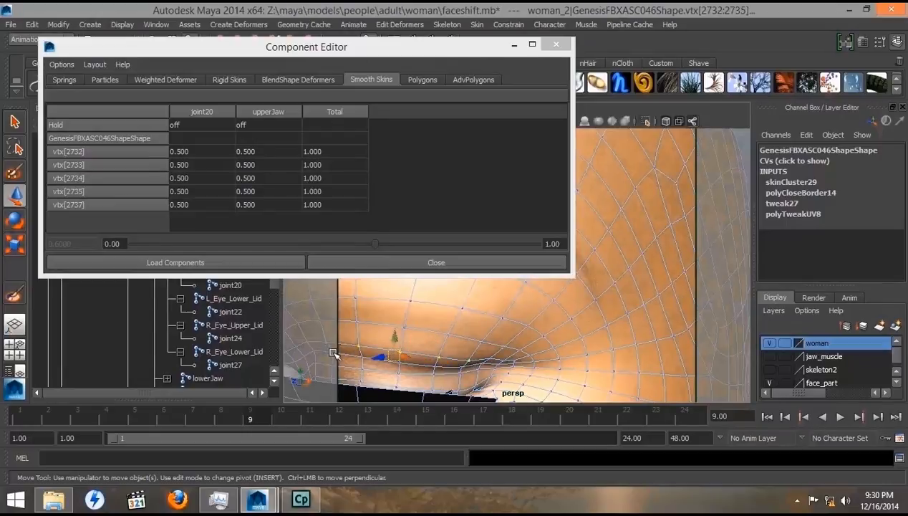
{"action": "middle_click_drag", "start_coordinate": [349, 370], "coordinate": [399, 374], "text": "alt"}
{"action": "left_click_drag", "start_coordinate": [398, 373], "coordinate": [398, 369], "text": "alt"}
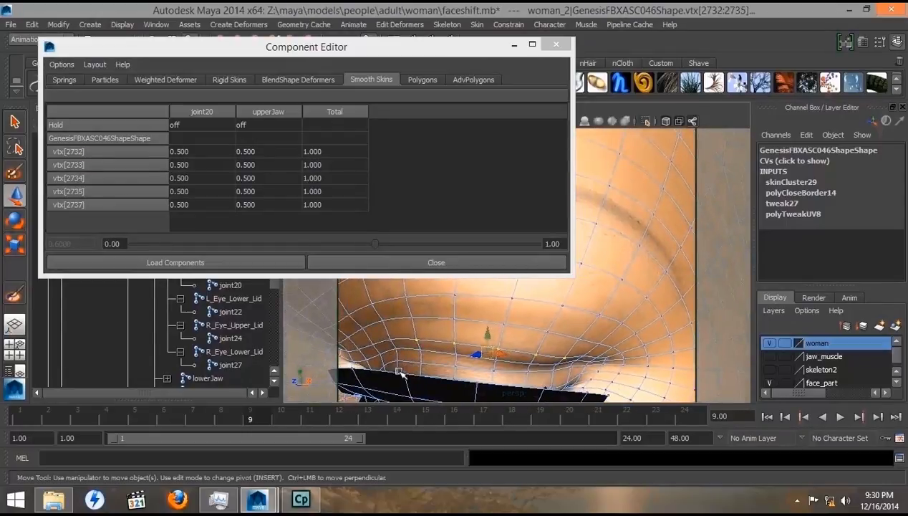
{"action": "left_click", "coordinate": [373, 350], "text": "shift"}
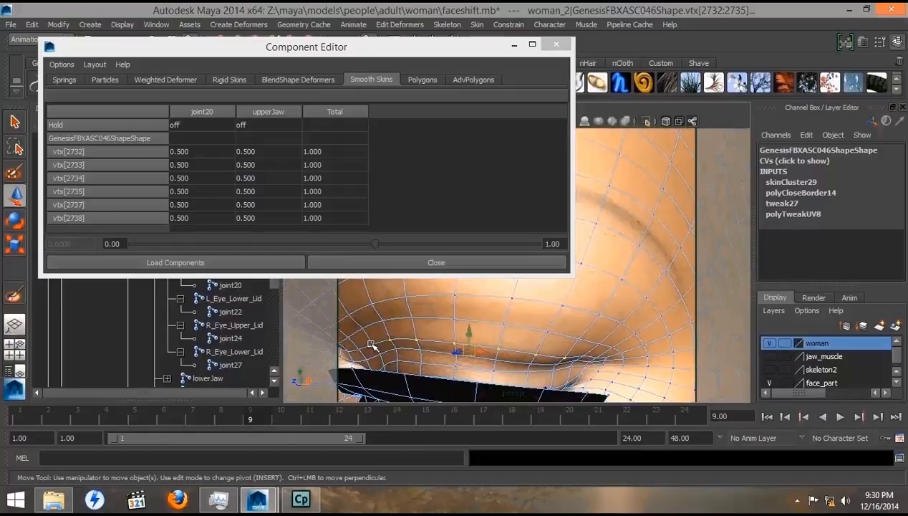
{"action": "left_click", "coordinate": [370, 345], "text": "shift"}
{"action": "left_click_drag", "start_coordinate": [558, 165], "coordinate": [555, 173]}
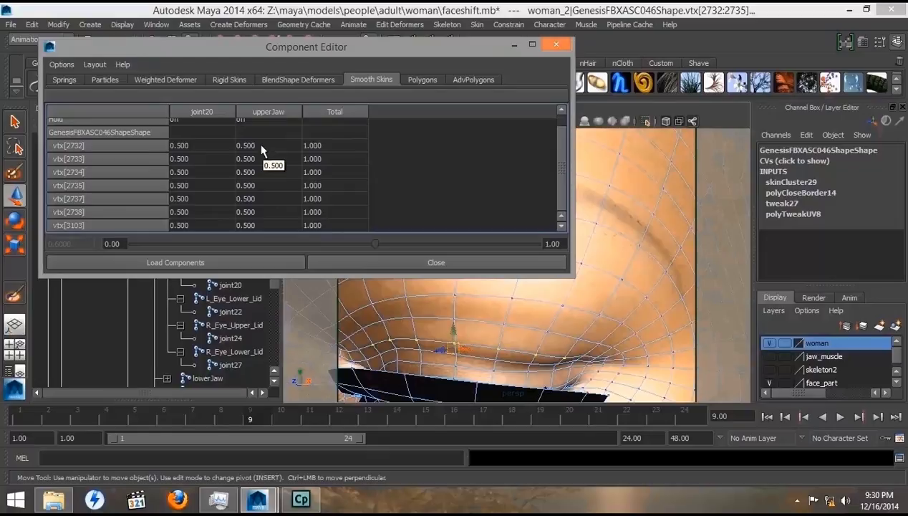
- Try an upperJaw weight of 0.3 on the selected eyelid row and return it to 0.5
{"action": "left_click_drag", "start_coordinate": [261, 146], "coordinate": [262, 223]}
{"action": "type", "text": ".3"}
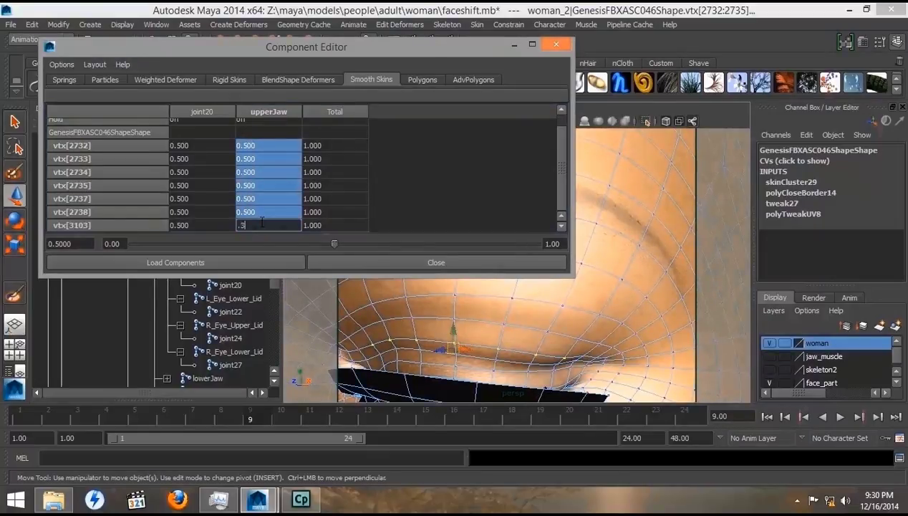
{"action": "key", "text": "Tab"}
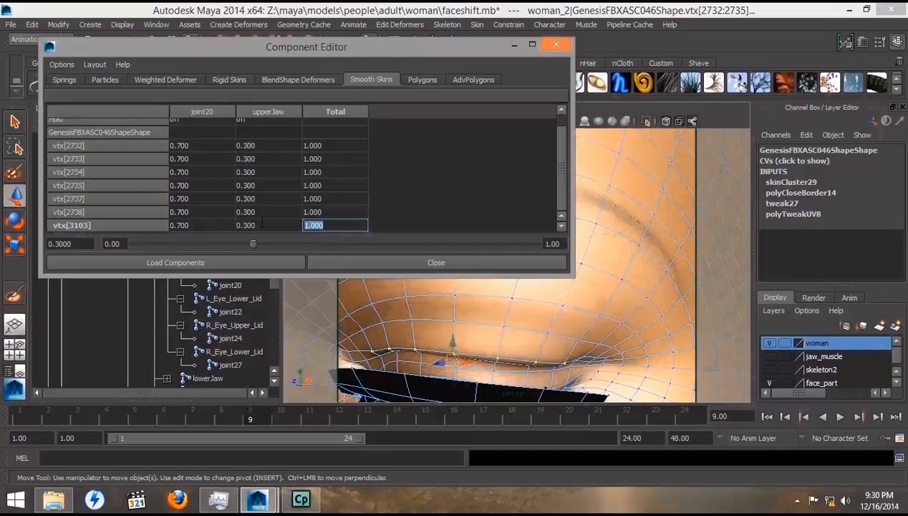
{"action": "left_click_drag", "start_coordinate": [257, 145], "coordinate": [268, 225]}
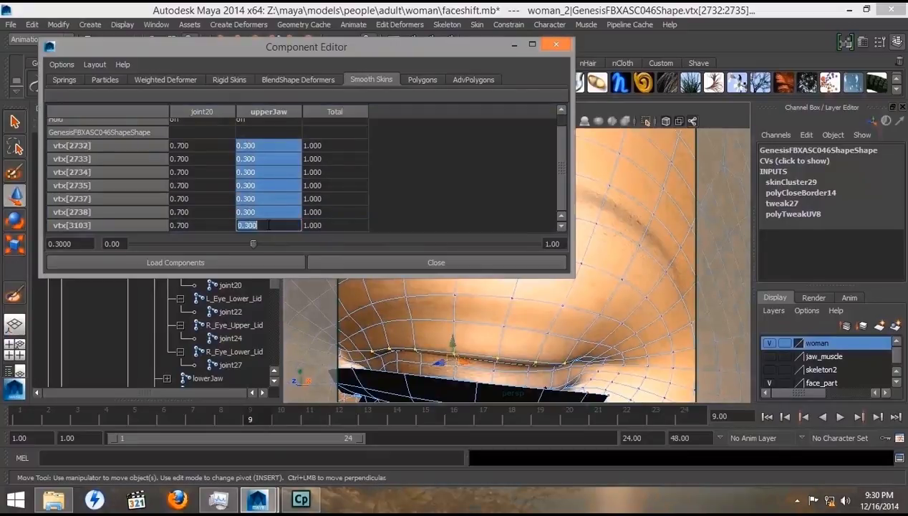
{"action": "type", "text": ".5"}
{"action": "key", "text": "Tab"}
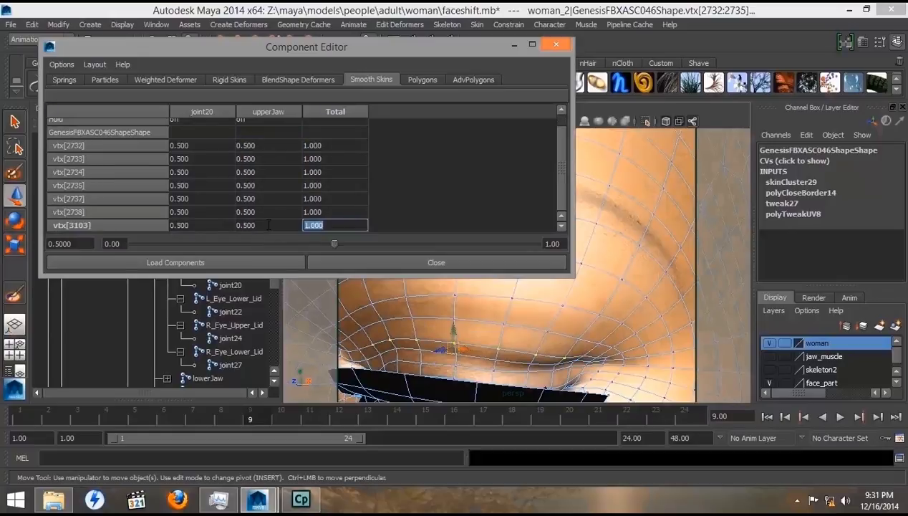
- Set the joint20 weight of all selected vertices, vtx[2732] through vtx[3103], to 0.3
{"action": "left_click_drag", "start_coordinate": [193, 146], "coordinate": [201, 223]}
{"action": "type", "text": ".3"}
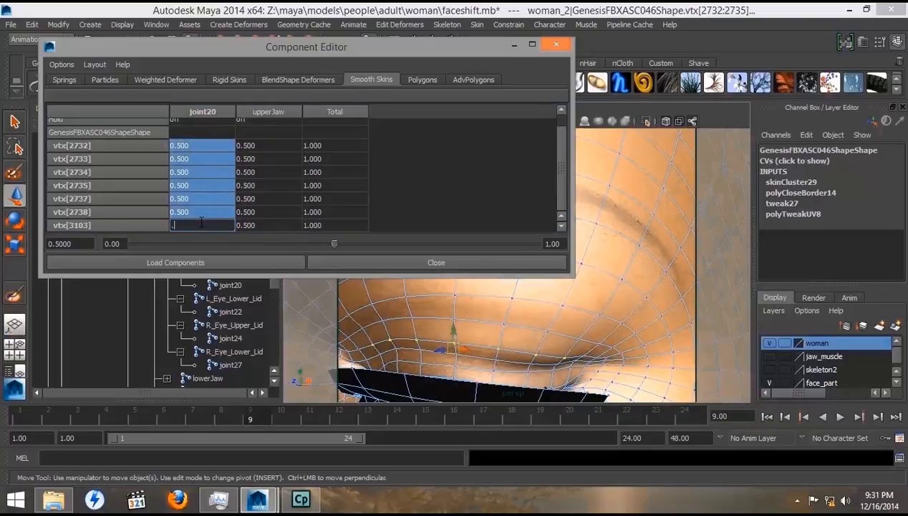
{"action": "key", "text": "Tab"}
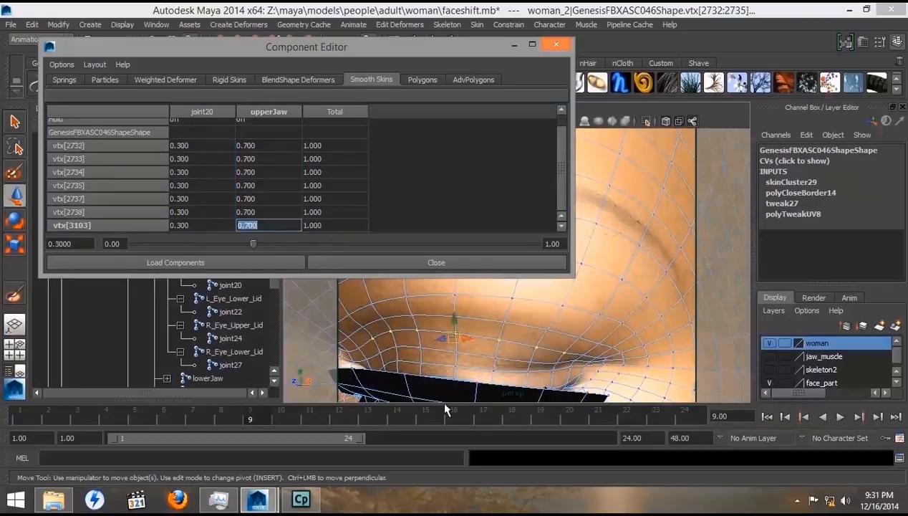
- Select vtx[2164], vtx[2489] and vtx[2667] through vtx[2669] in the row above and open their joint20 weights for editing
{"action": "left_click_drag", "start_coordinate": [471, 379], "coordinate": [502, 355], "text": "alt"}
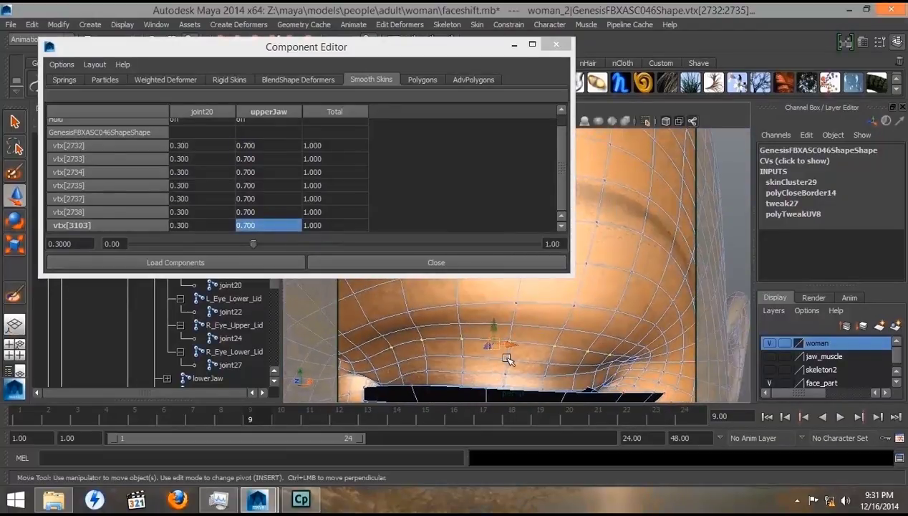
{"action": "left_click", "coordinate": [565, 328]}
{"action": "key", "text": "ctrl+z"}
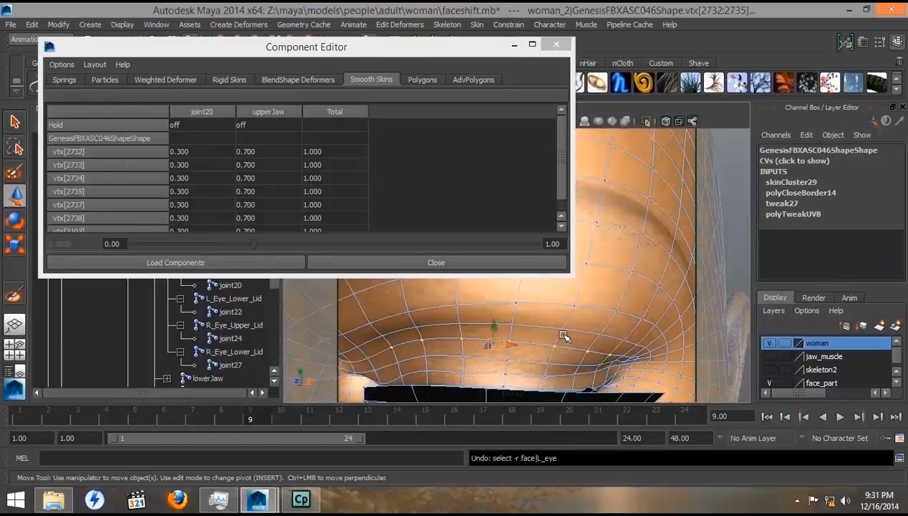
{"action": "left_click", "coordinate": [563, 330]}
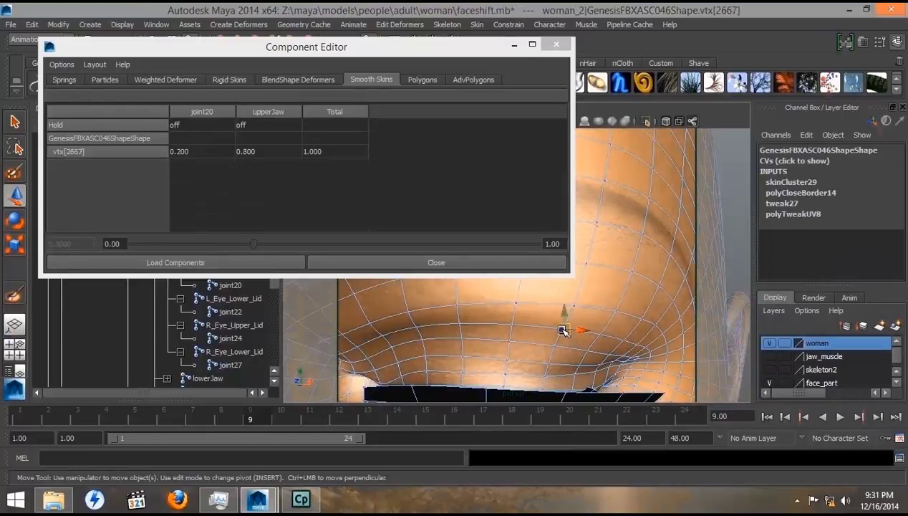
{"action": "left_click", "coordinate": [497, 326], "text": "shift"}
{"action": "left_click", "coordinate": [460, 326], "text": "shift"}
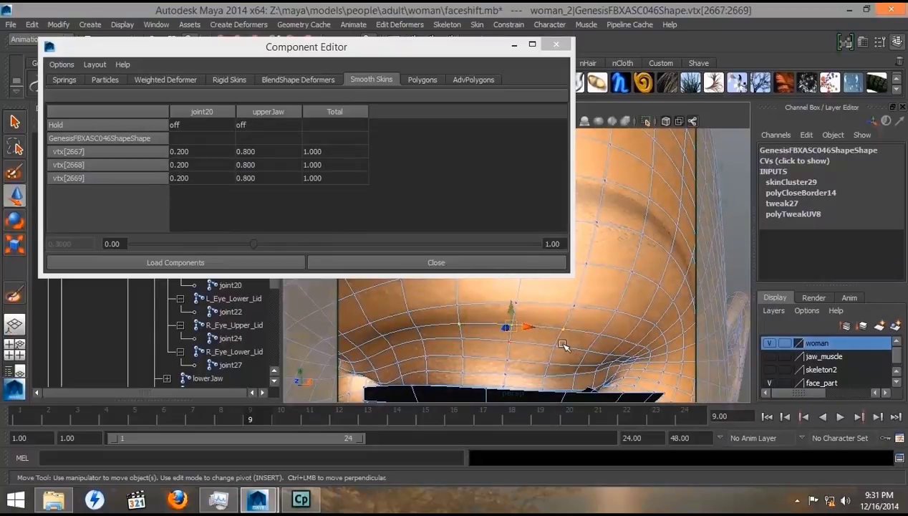
{"action": "left_click", "coordinate": [600, 335], "text": "shift"}
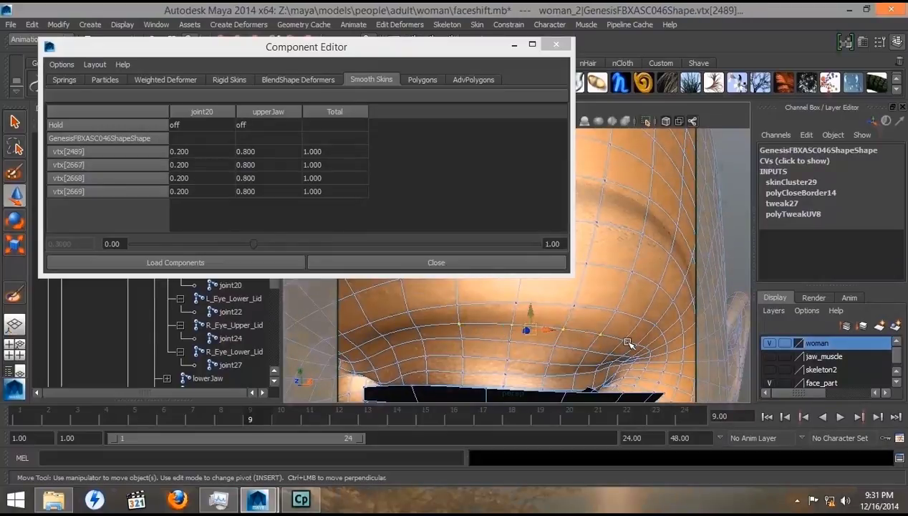
{"action": "left_click", "coordinate": [625, 343], "text": "shift"}
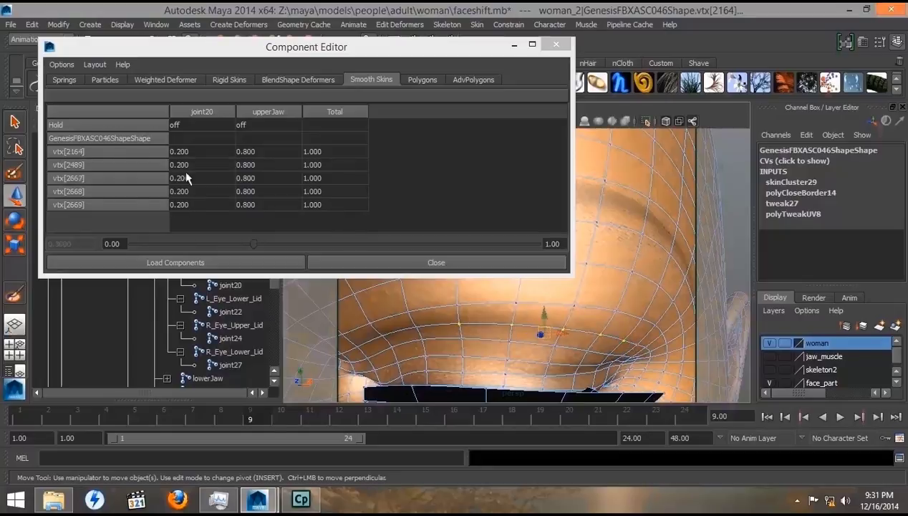
{"action": "left_click_drag", "start_coordinate": [192, 151], "coordinate": [193, 205]}
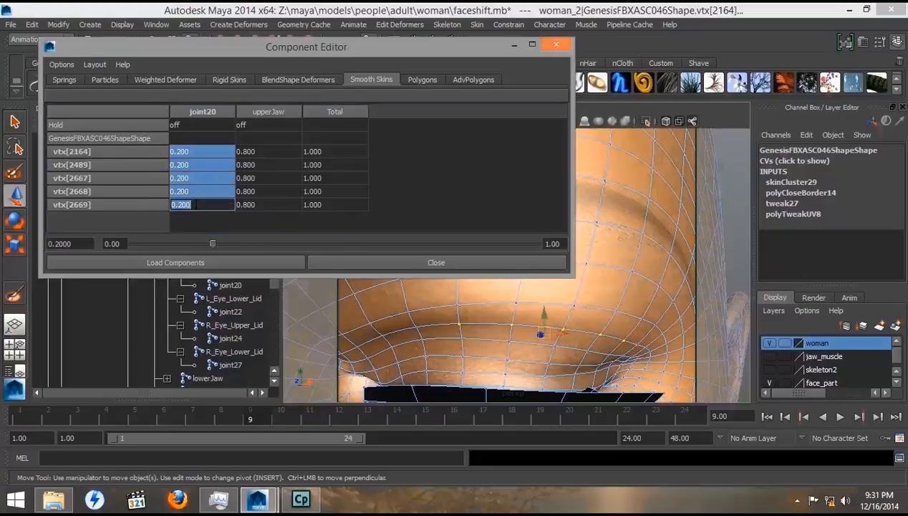